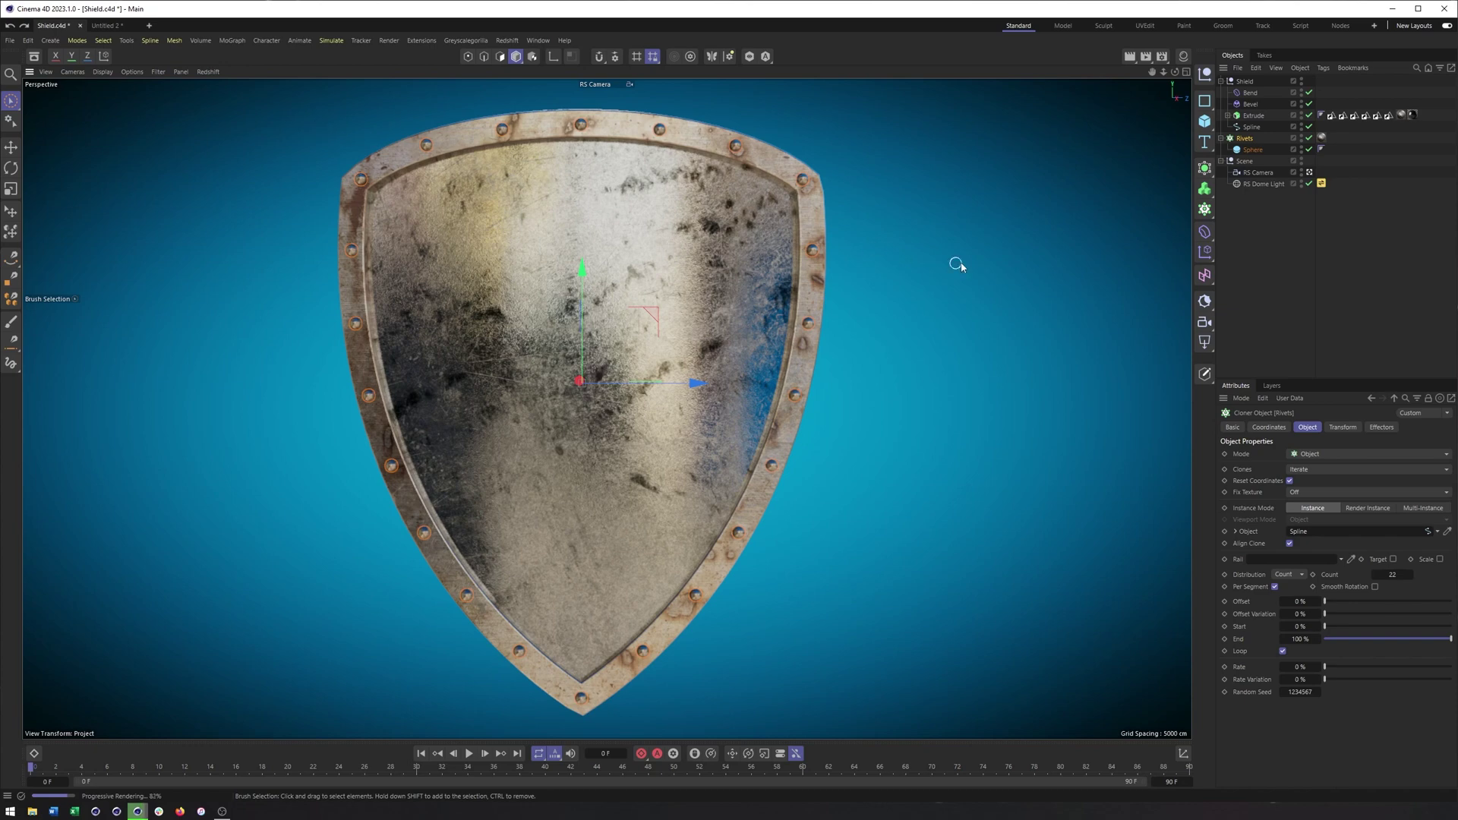
# - Apply the Shifted Bevel preset to the Extrude caps and lower Shape Depth to 26%
pyautogui.keyDown('alt'); pyautogui.moveTo(896, 197); pyautogui.dragTo(922, 225); pyautogui.keyUp('alt')
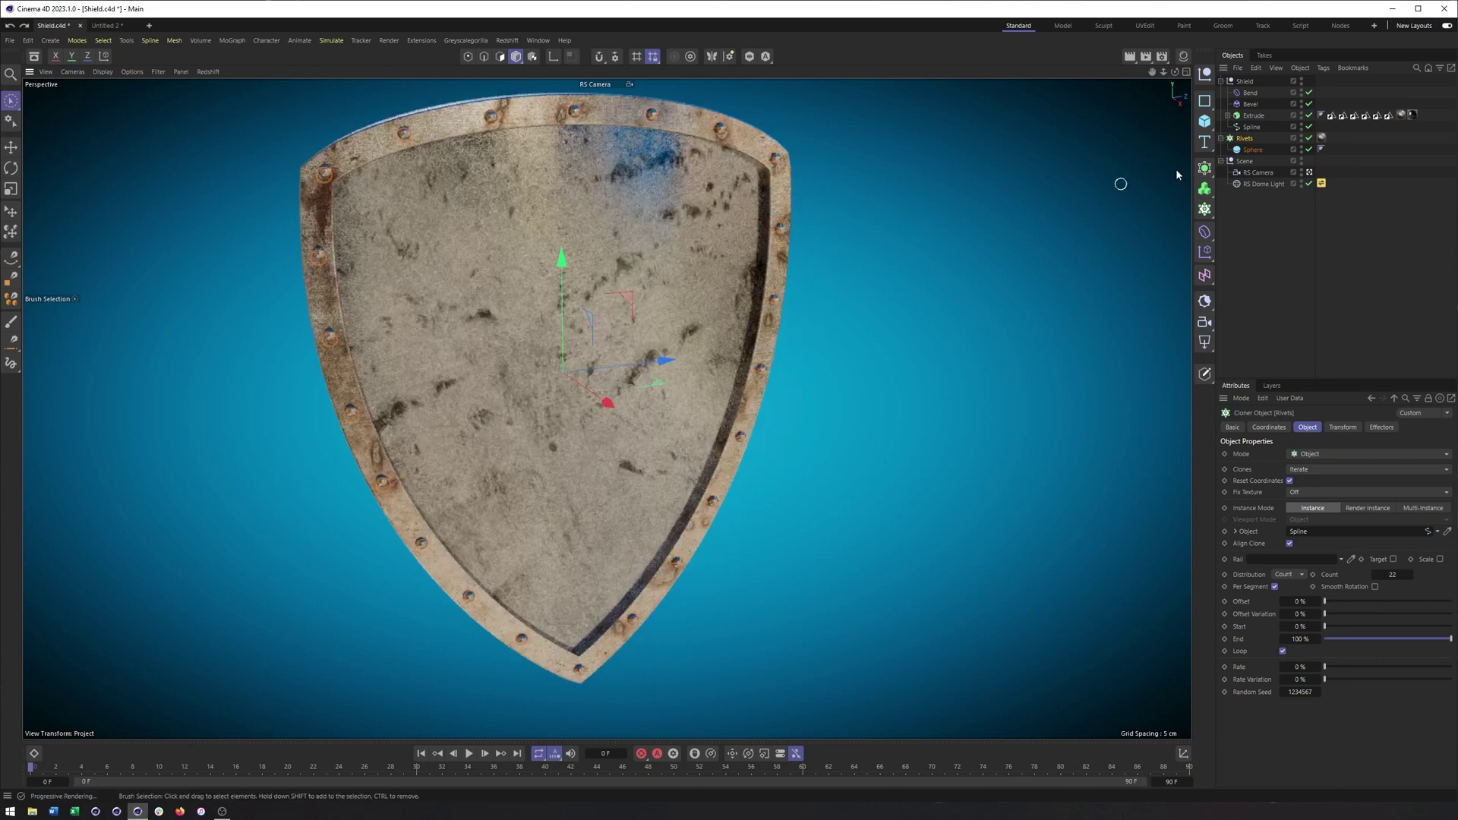
pyautogui.click(1251, 116)
pyautogui.click(1336, 428)
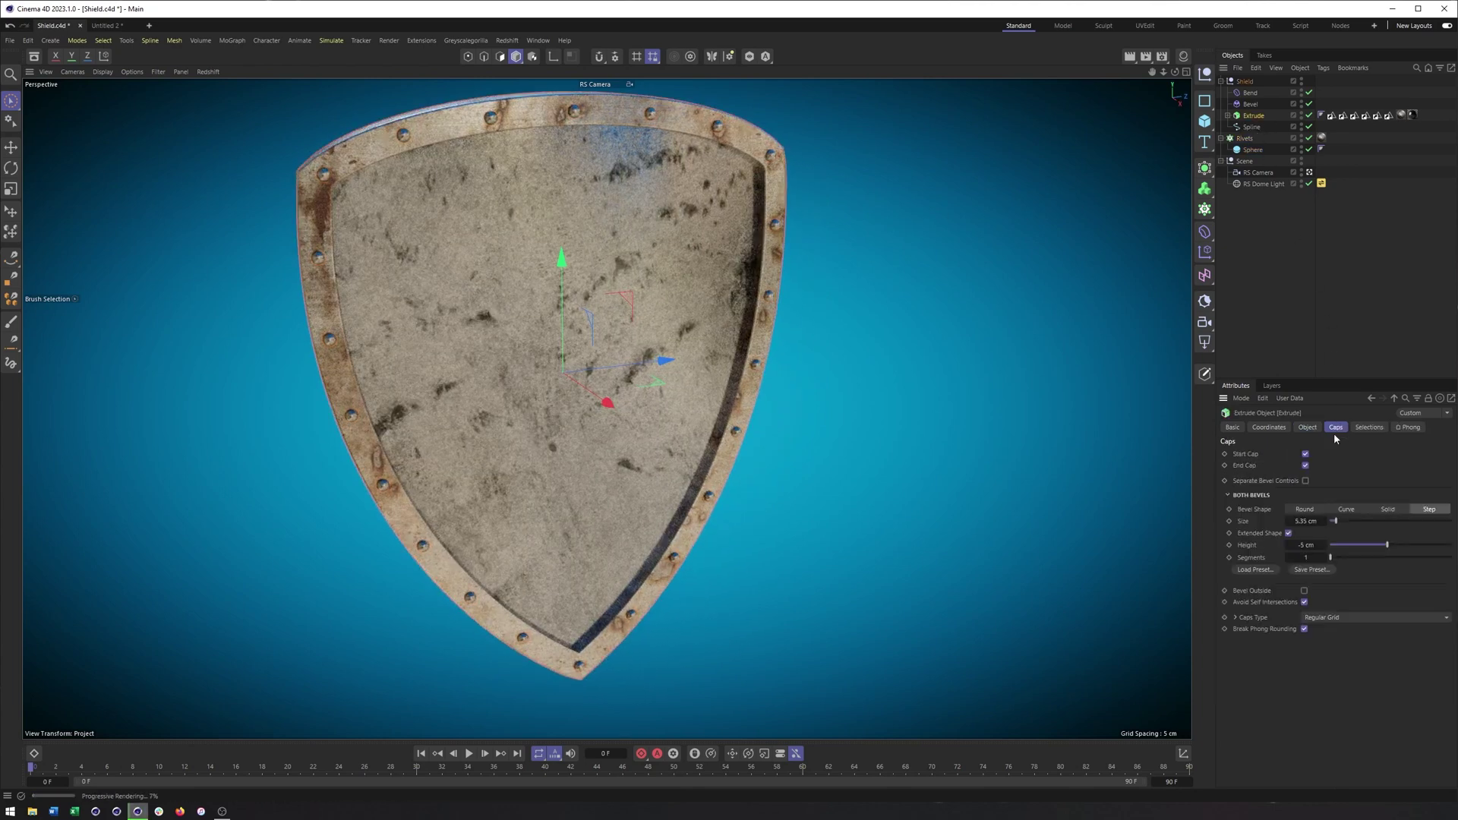
pyautogui.click(1260, 571)
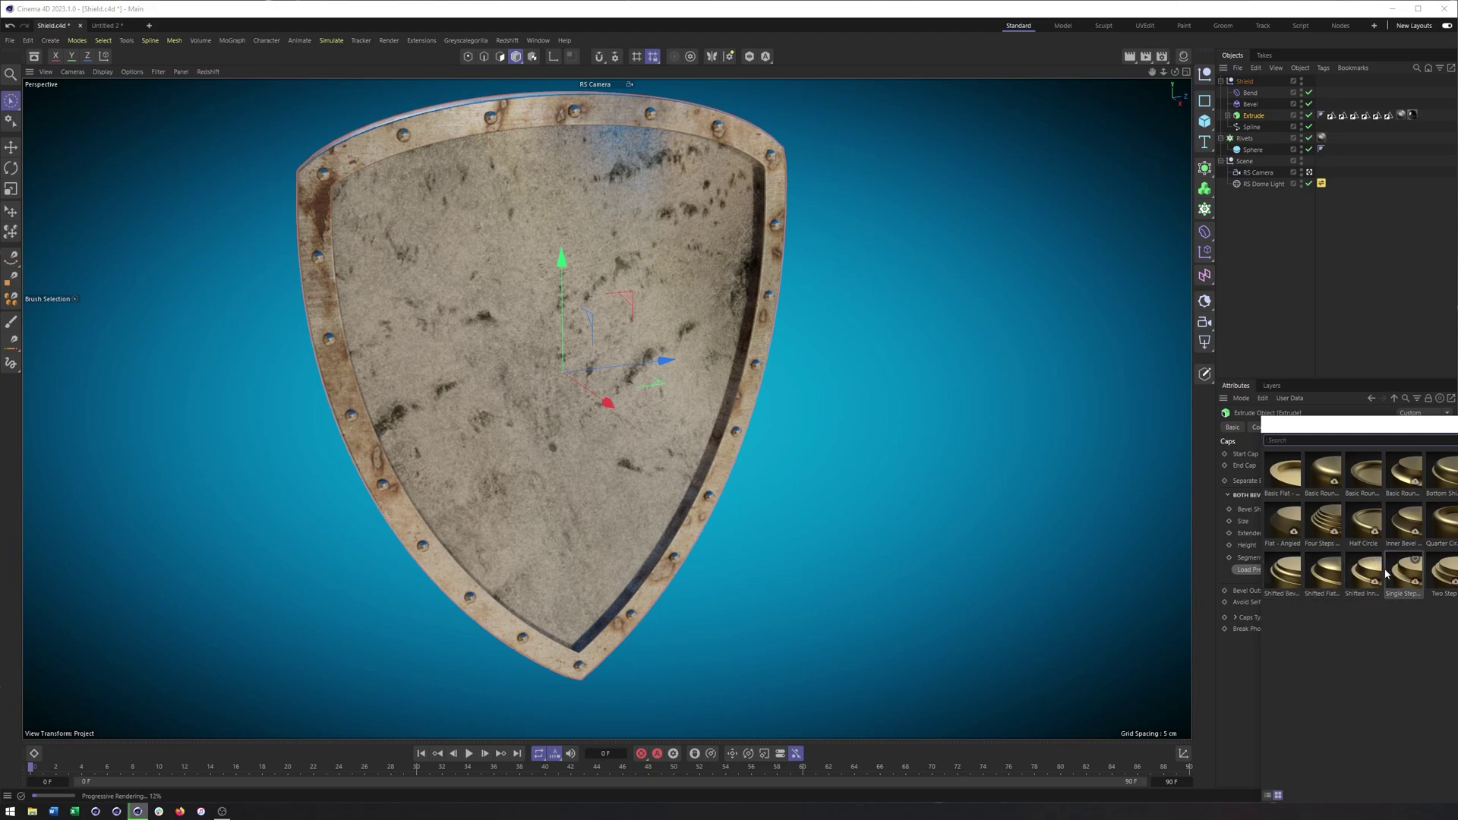
pyautogui.click(1289, 572)
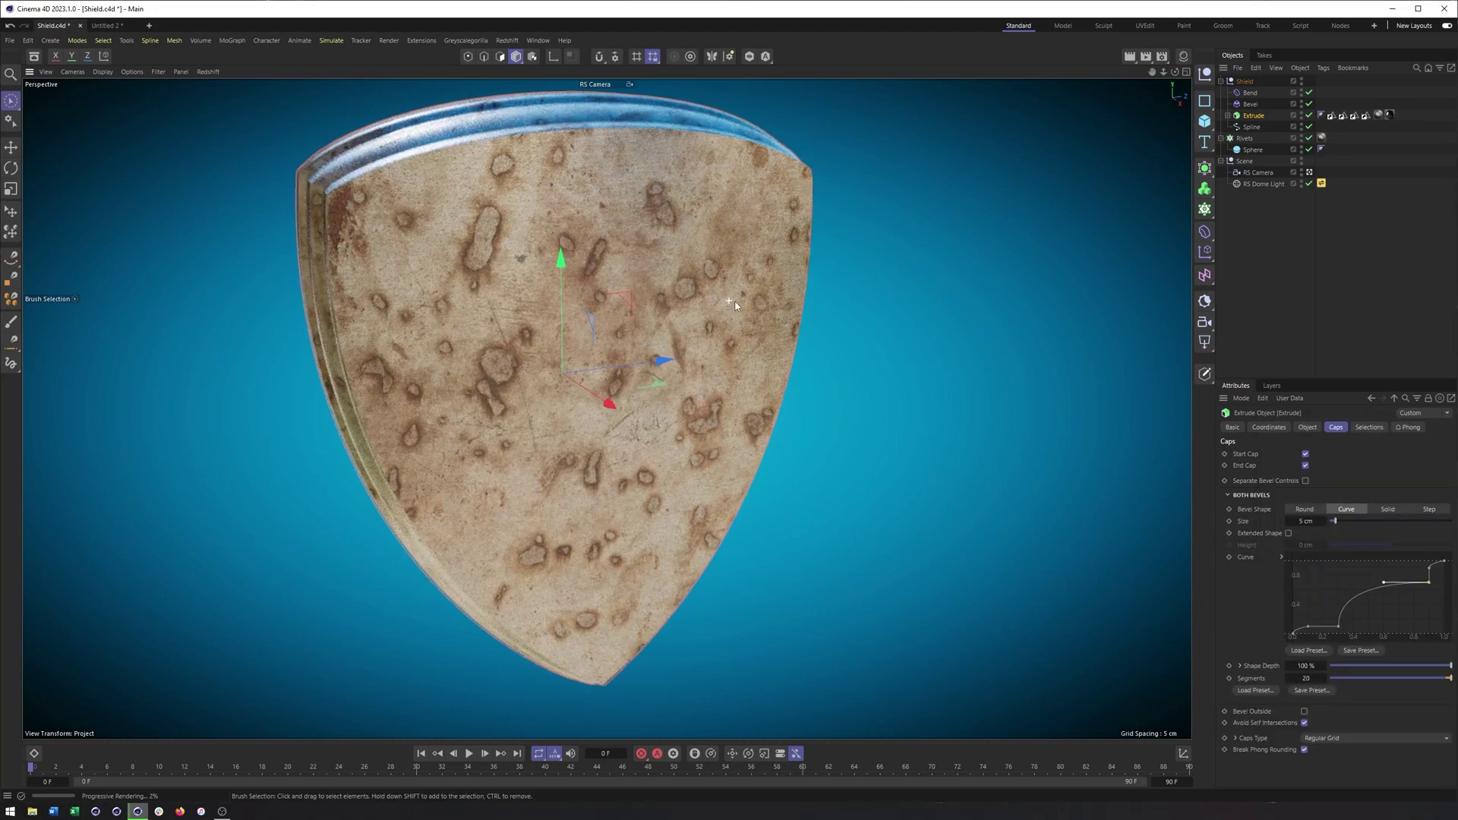
pyautogui.keyDown('alt'); pyautogui.moveTo(735, 299); pyautogui.dragTo(833, 309); pyautogui.keyUp('alt')
pyautogui.hotkey('ctrl', 'shift', 'z')
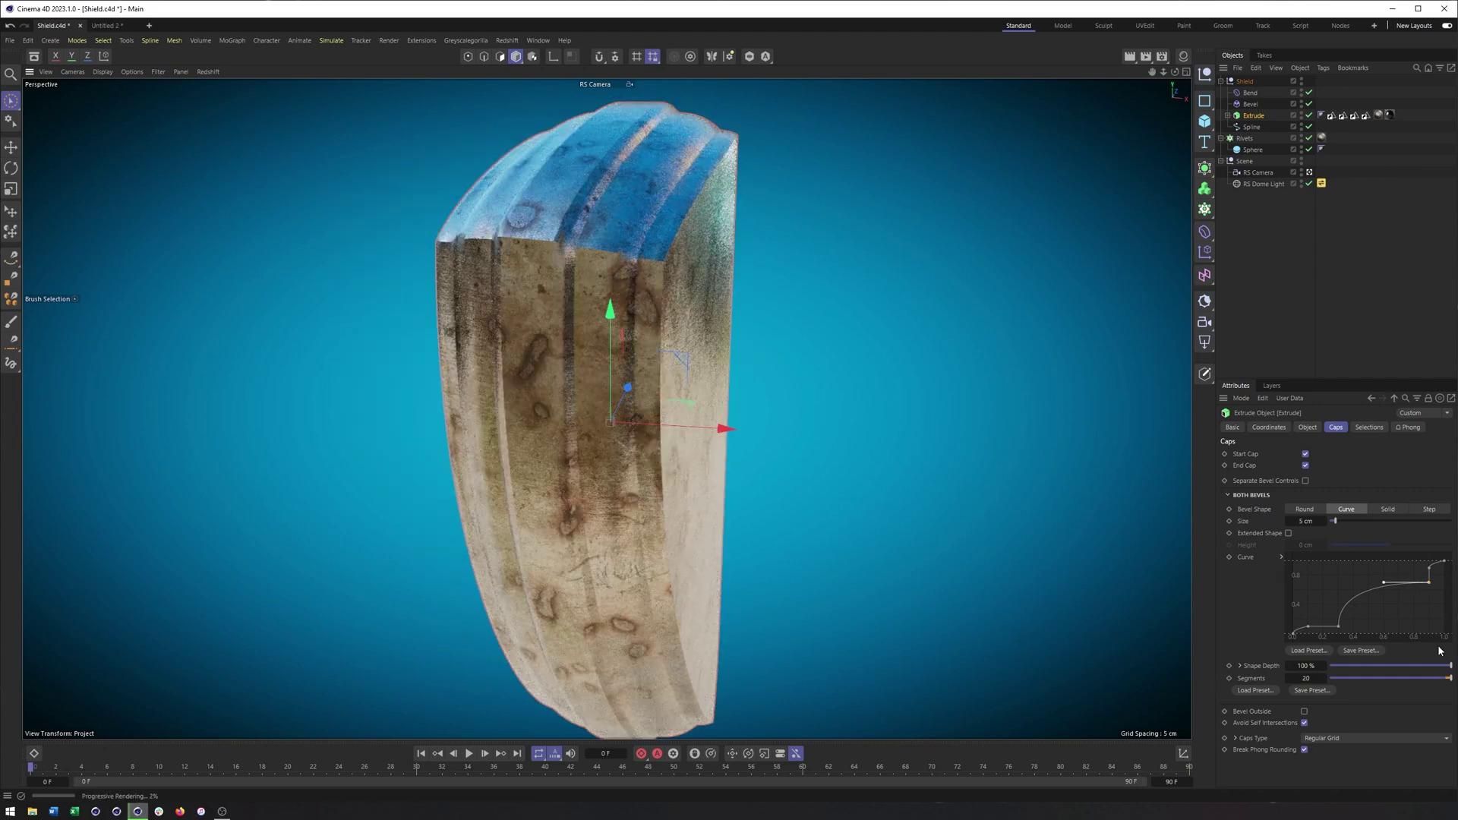
pyautogui.moveTo(1434, 667)
pyautogui.mouseDown()
pyautogui.moveTo(1336, 665)
pyautogui.moveTo(1406, 666)
pyautogui.mouseUp()
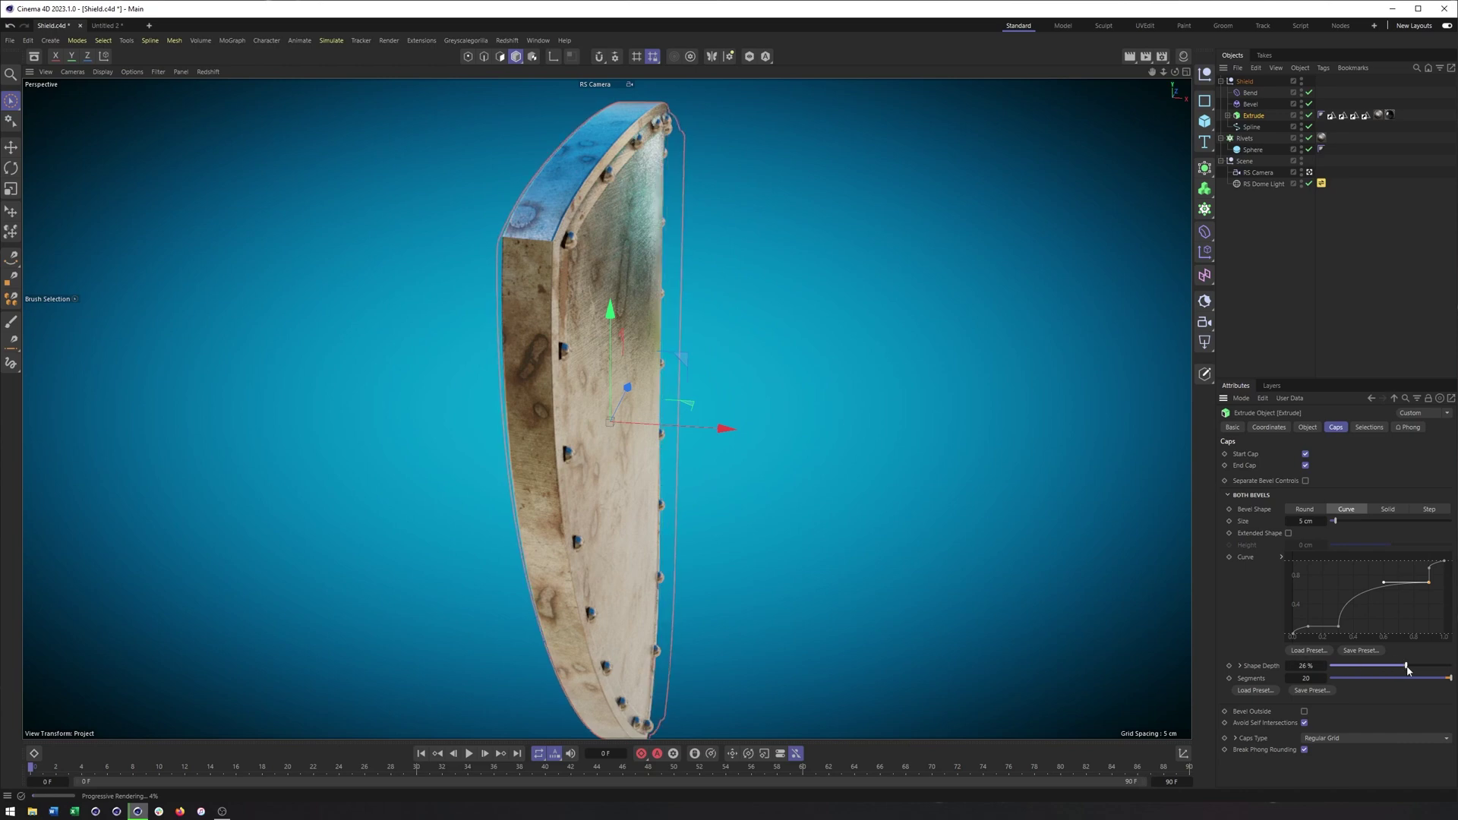
pyautogui.keyDown('alt'); pyautogui.moveTo(706, 350); pyautogui.dragTo(631, 331); pyautogui.keyUp('alt')
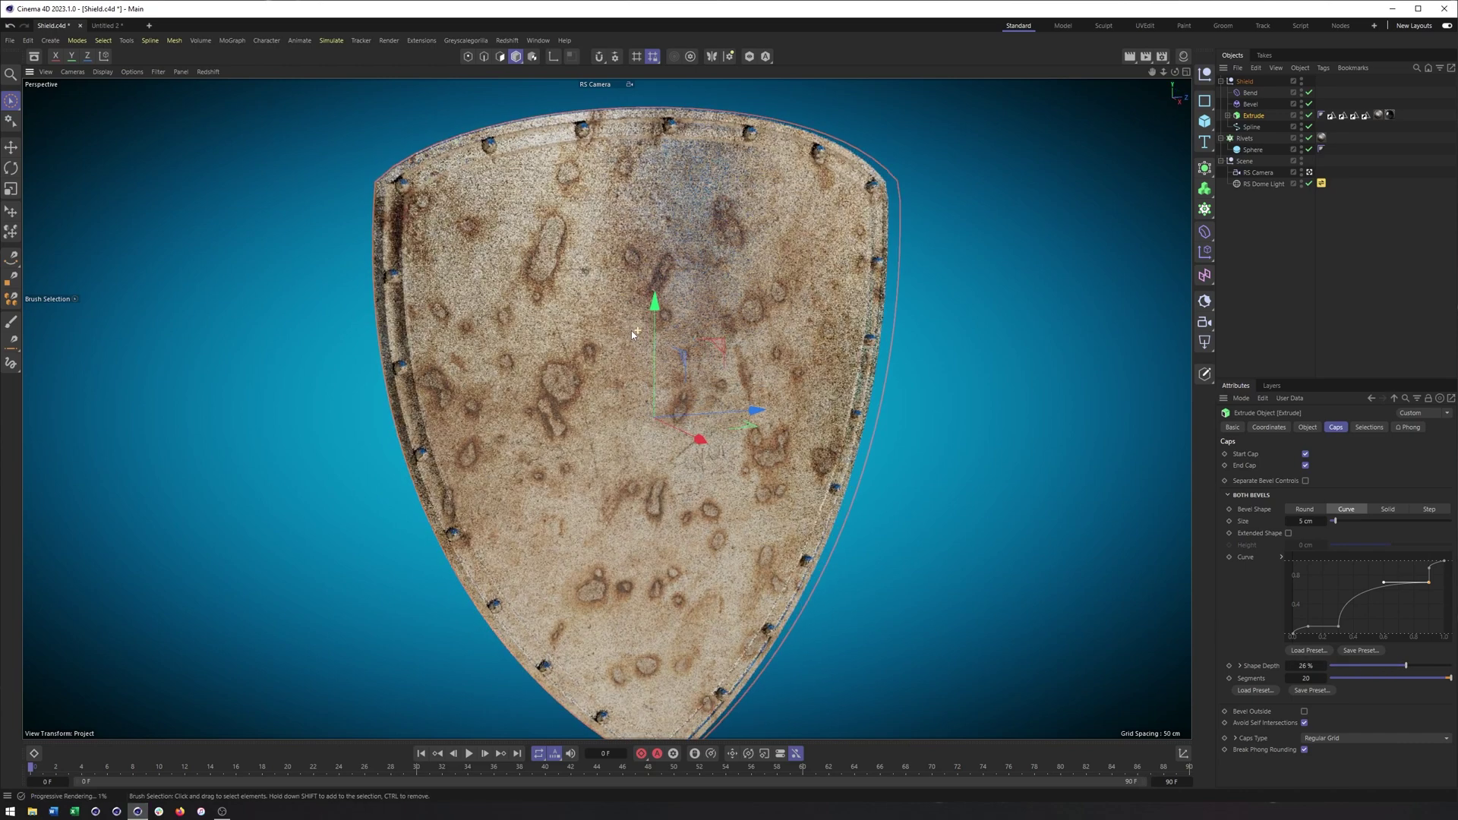
# - Raise the Rivets cloner count to 25
pyautogui.click(1245, 138)
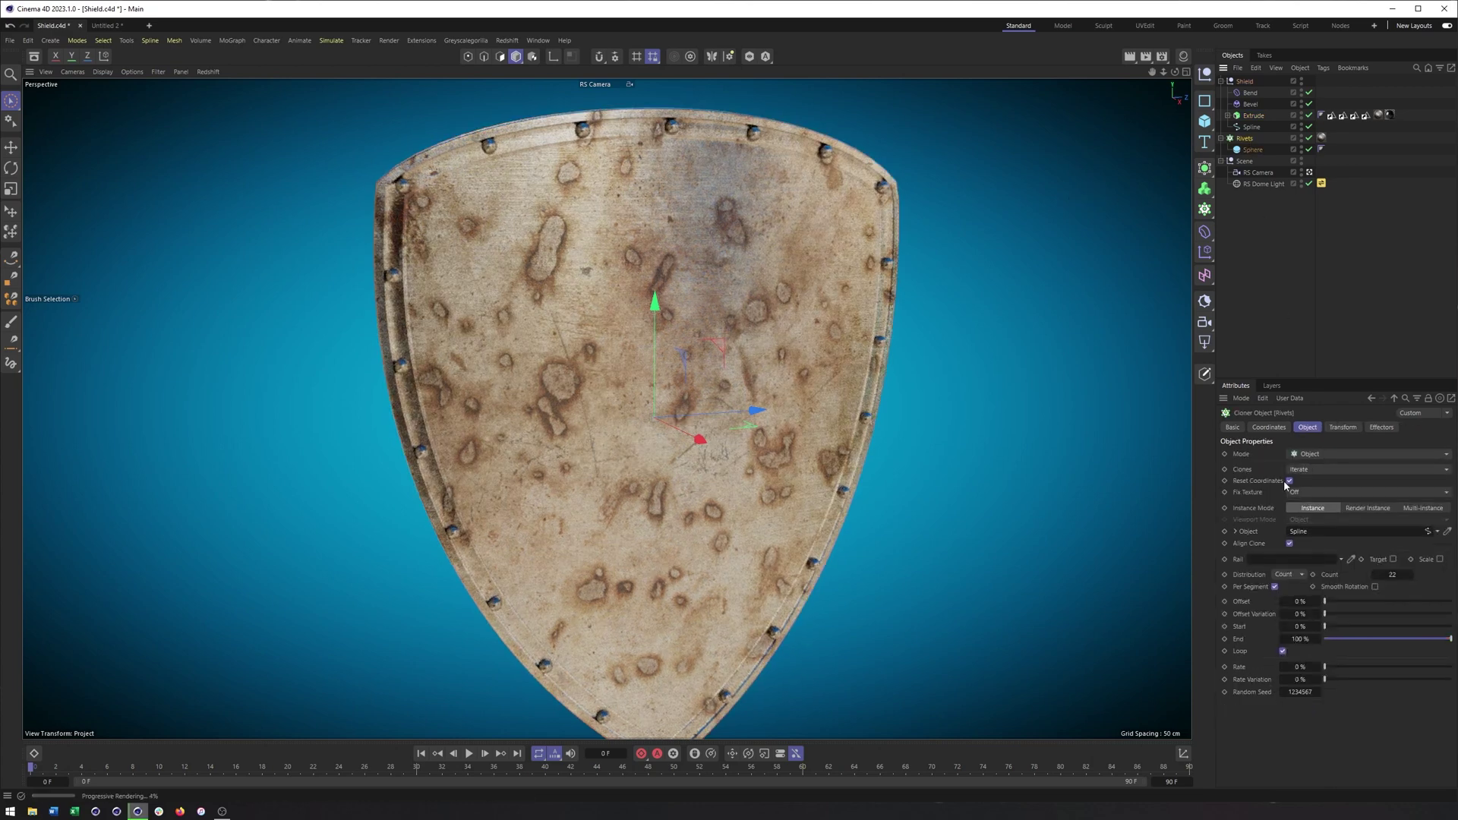
pyautogui.click(1412, 574)
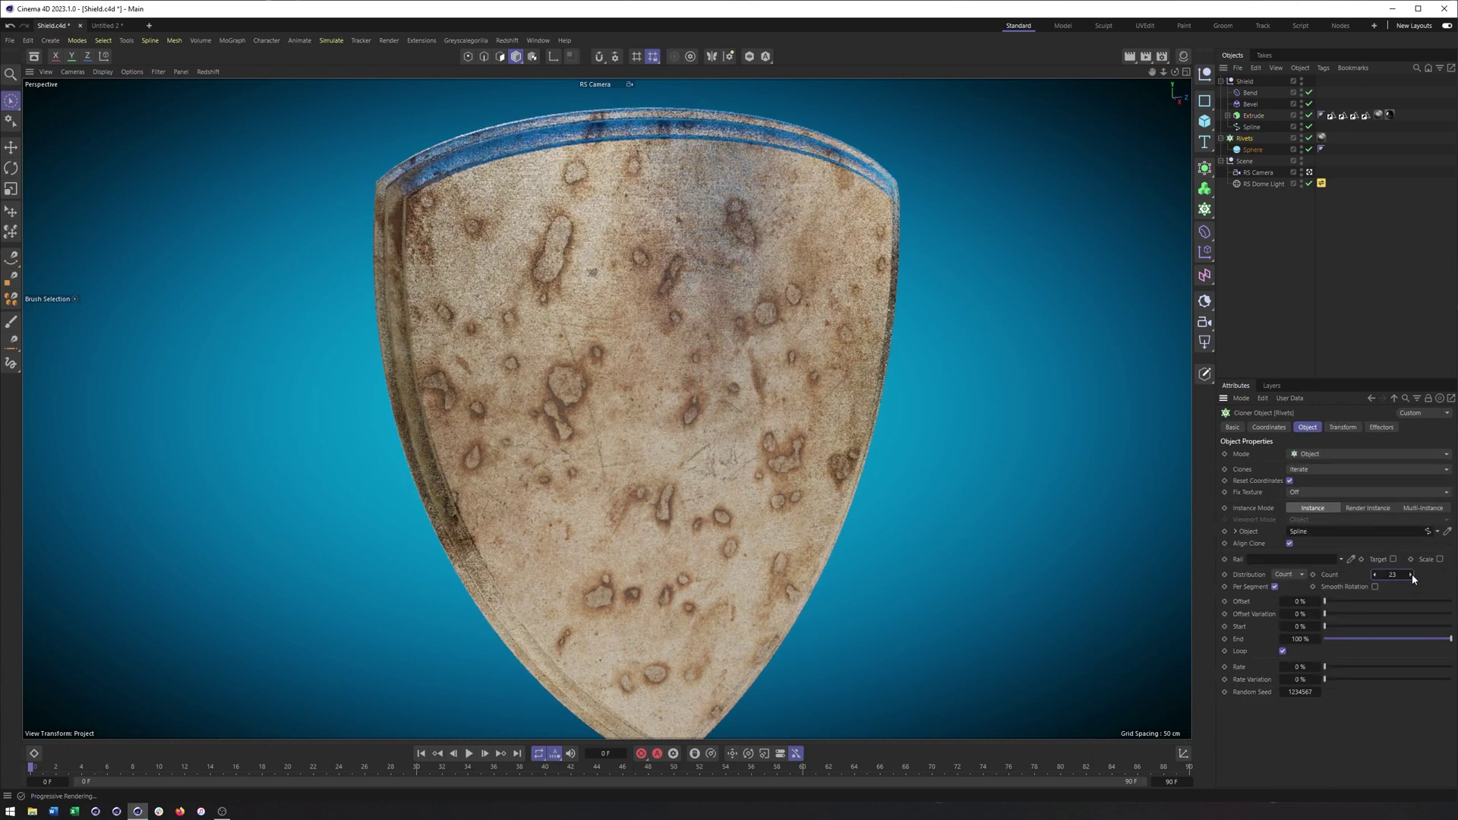
pyautogui.click(1411, 574)
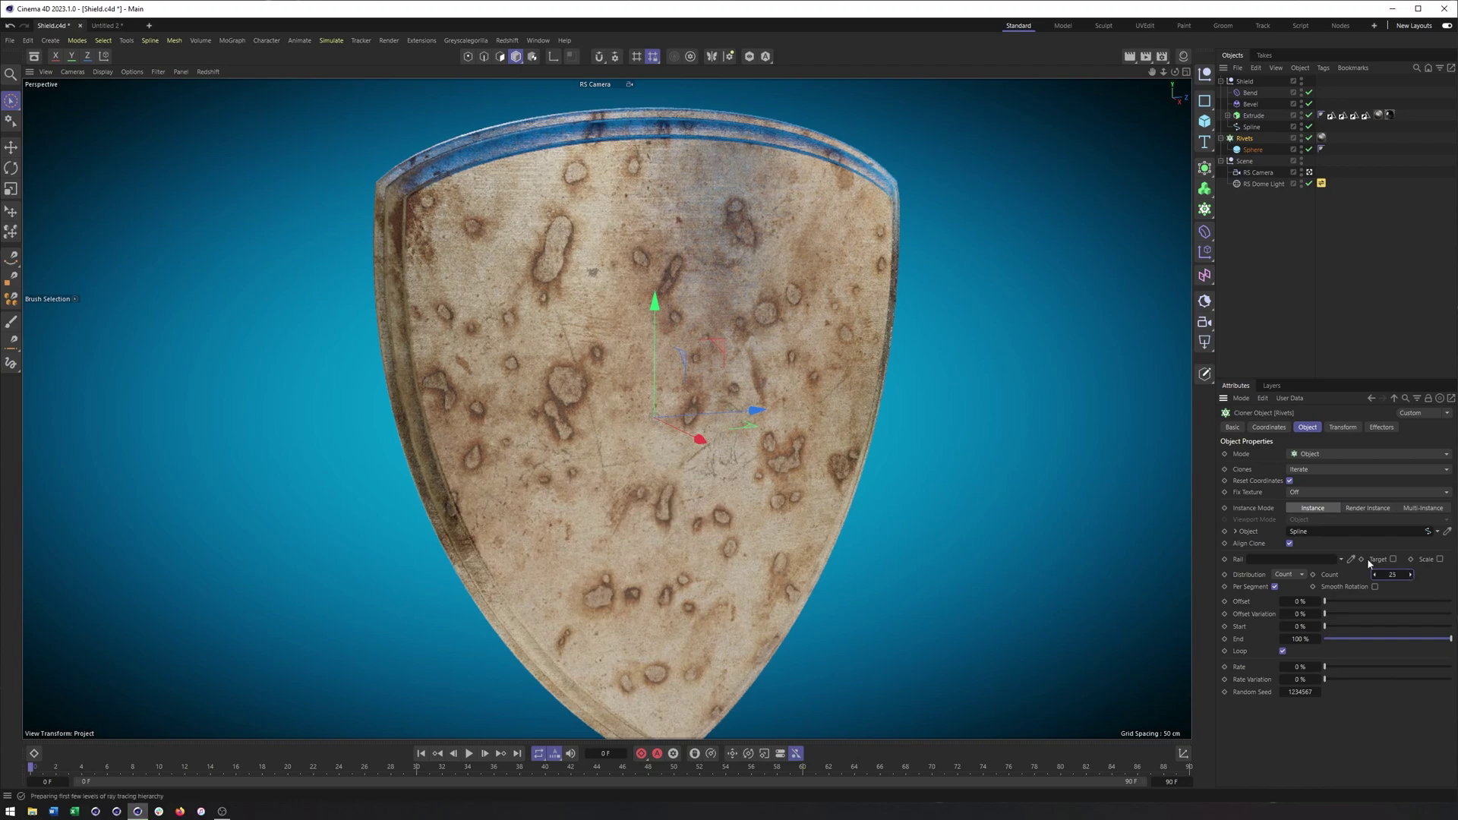
pyautogui.keyDown('alt'); pyautogui.moveTo(580, 274); pyautogui.dragTo(1107, 221); pyautogui.keyUp('alt')
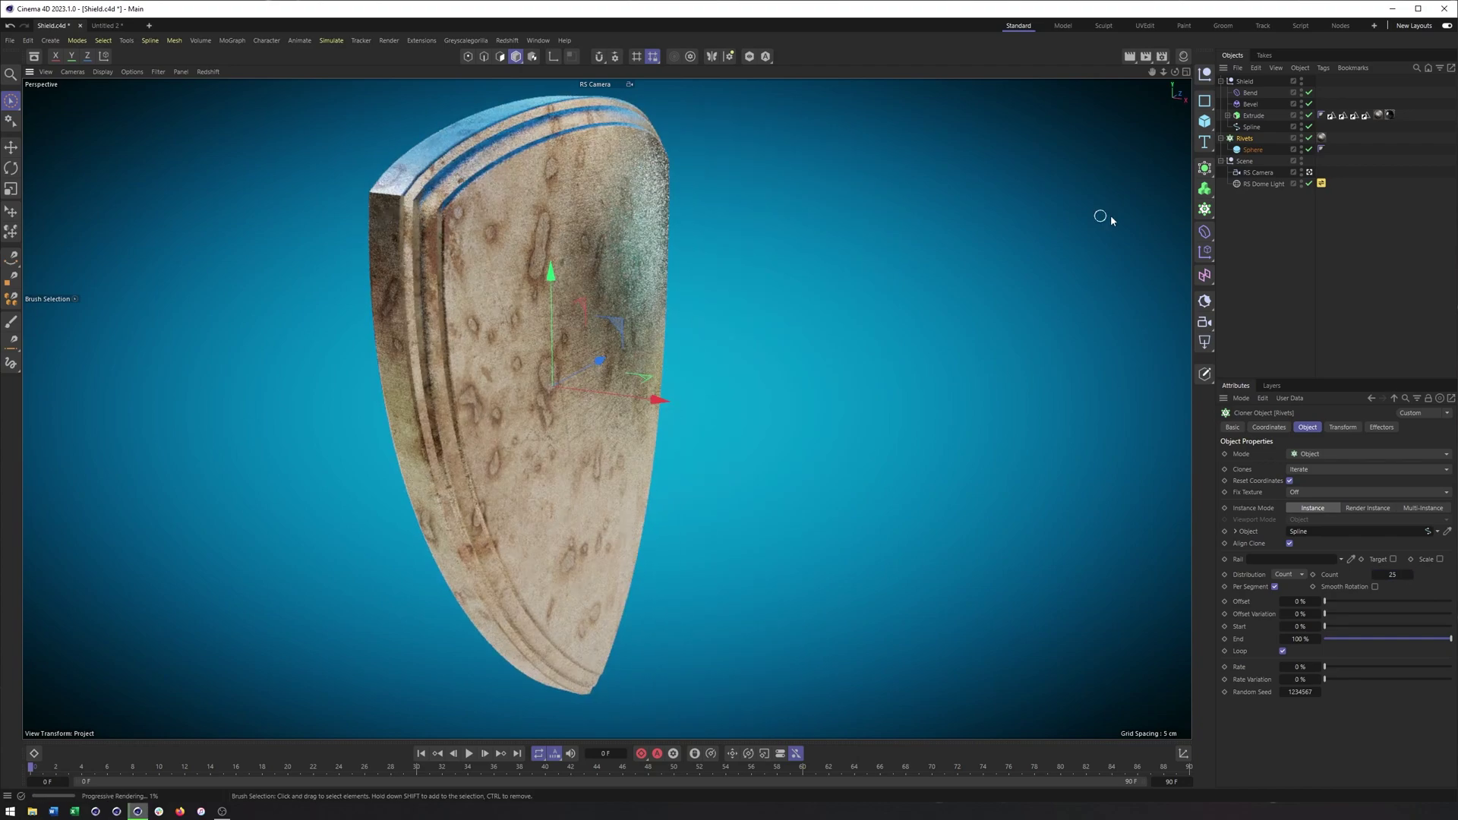
# - Lower the Extrude caps bevel Shape Depth to 5%
pyautogui.click(1253, 117)
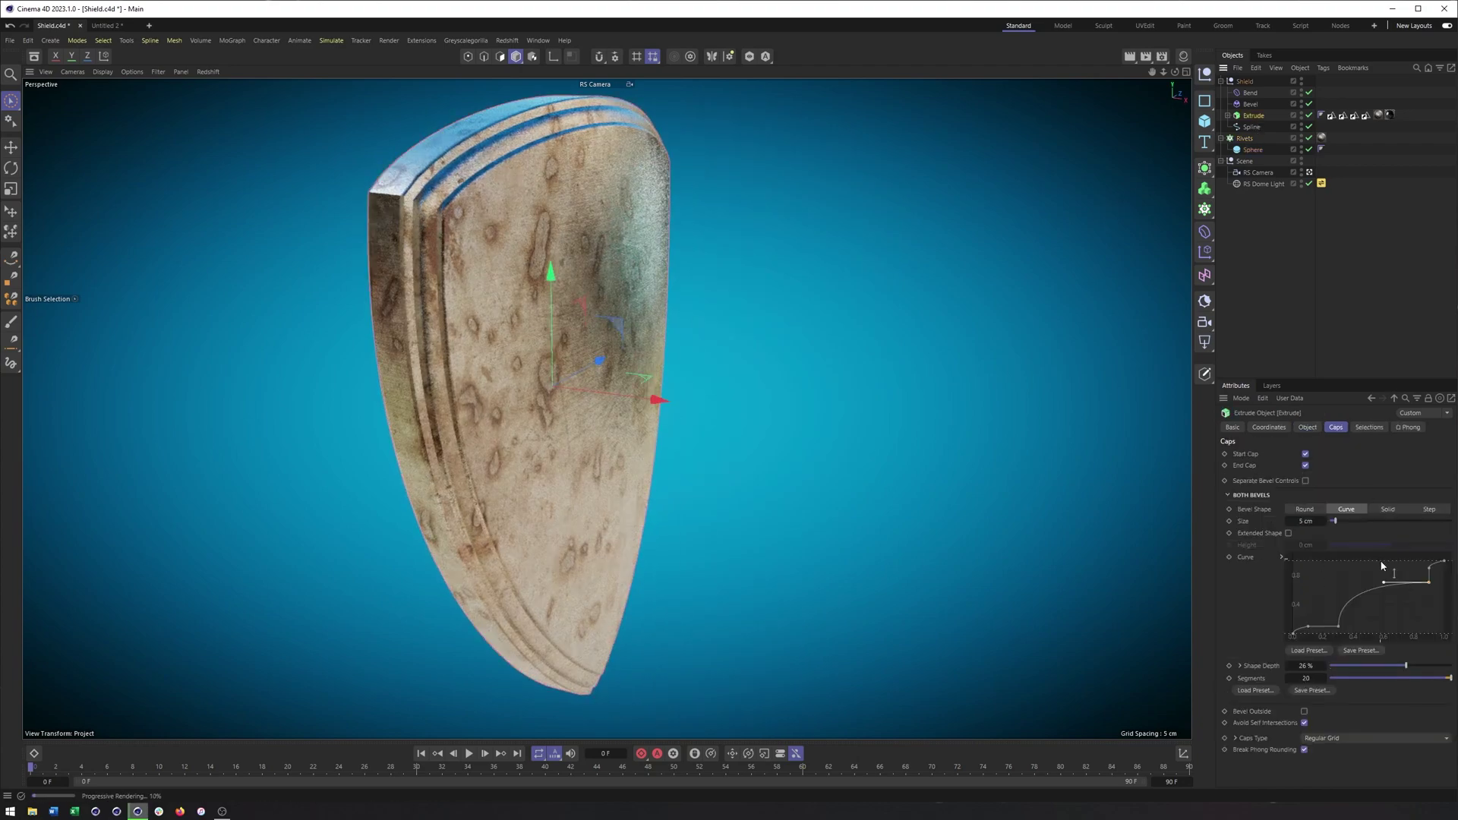
pyautogui.moveTo(1402, 672); pyautogui.dragTo(1394, 668)
pyautogui.keyDown('alt'); pyautogui.moveTo(589, 296); pyautogui.dragTo(548, 320); pyautogui.keyUp('alt')
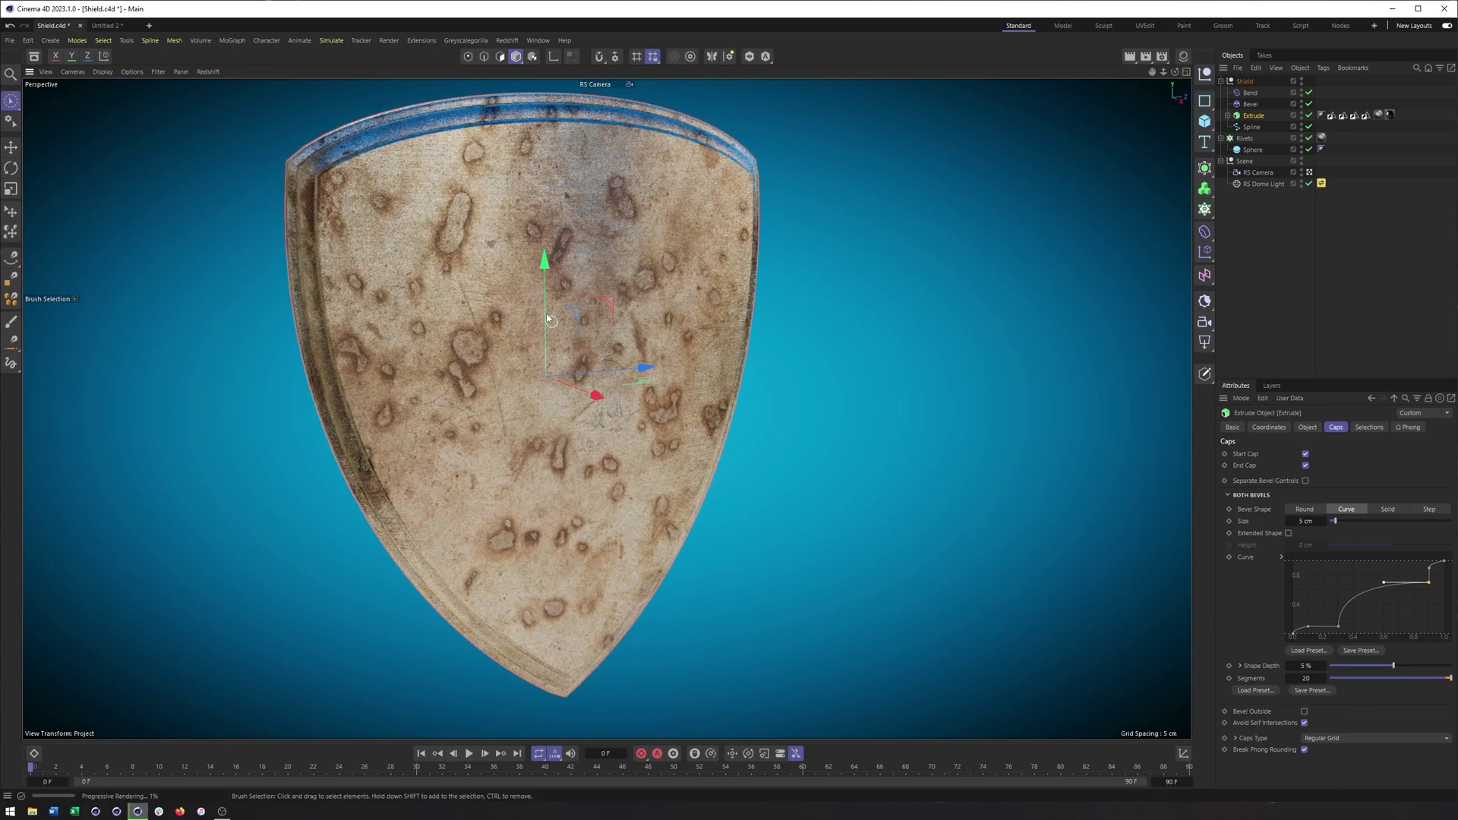
pyautogui.click(208, 72)
# - Turn off the live render preview and set the Rivets cloner count to 29
pyautogui.click(220, 93)
pyautogui.keyDown('alt'); pyautogui.moveTo(434, 205); pyautogui.dragTo(442, 228, button='middle'); pyautogui.keyUp('alt')
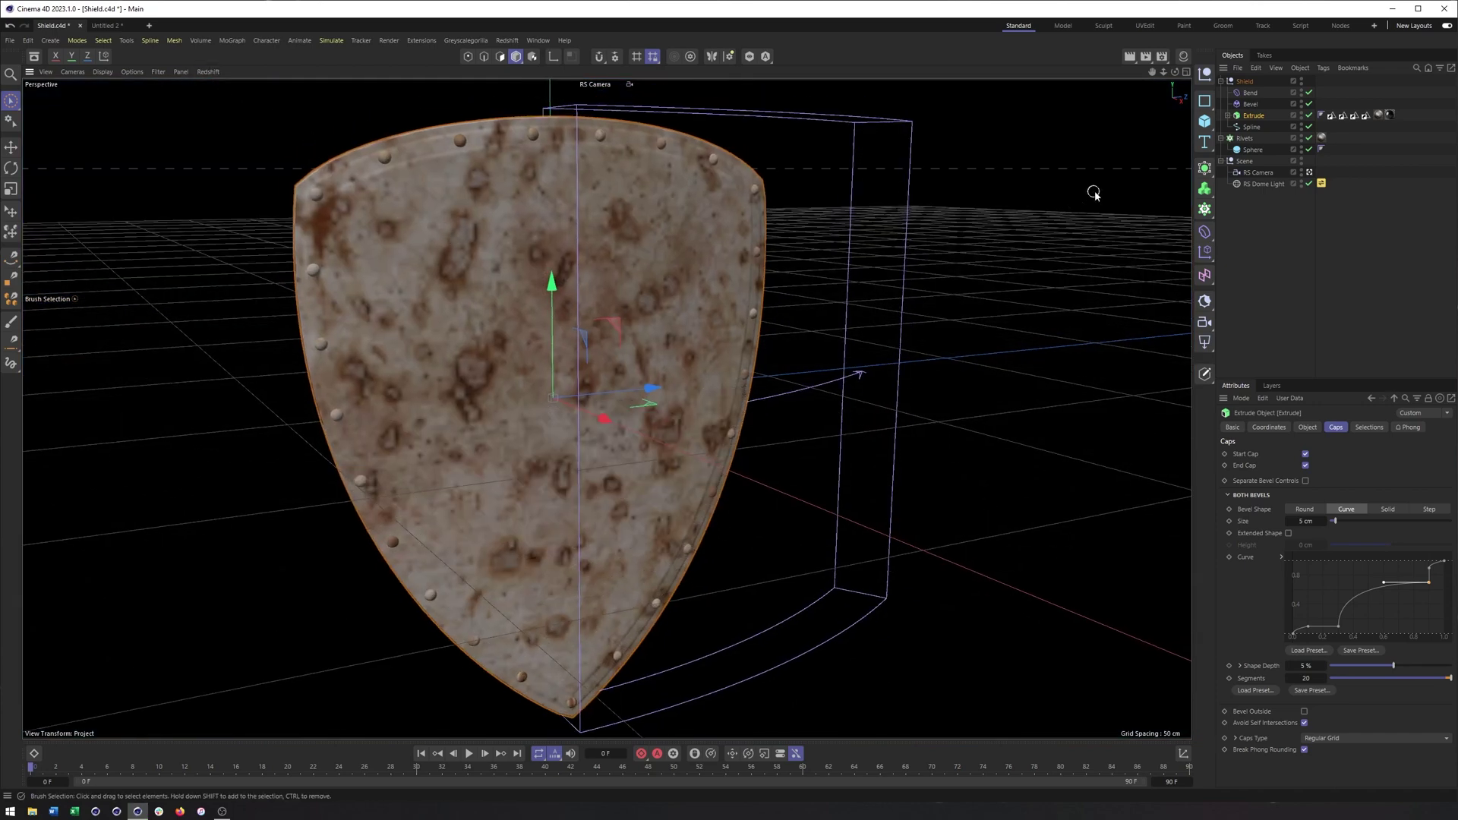
pyautogui.click(1244, 139)
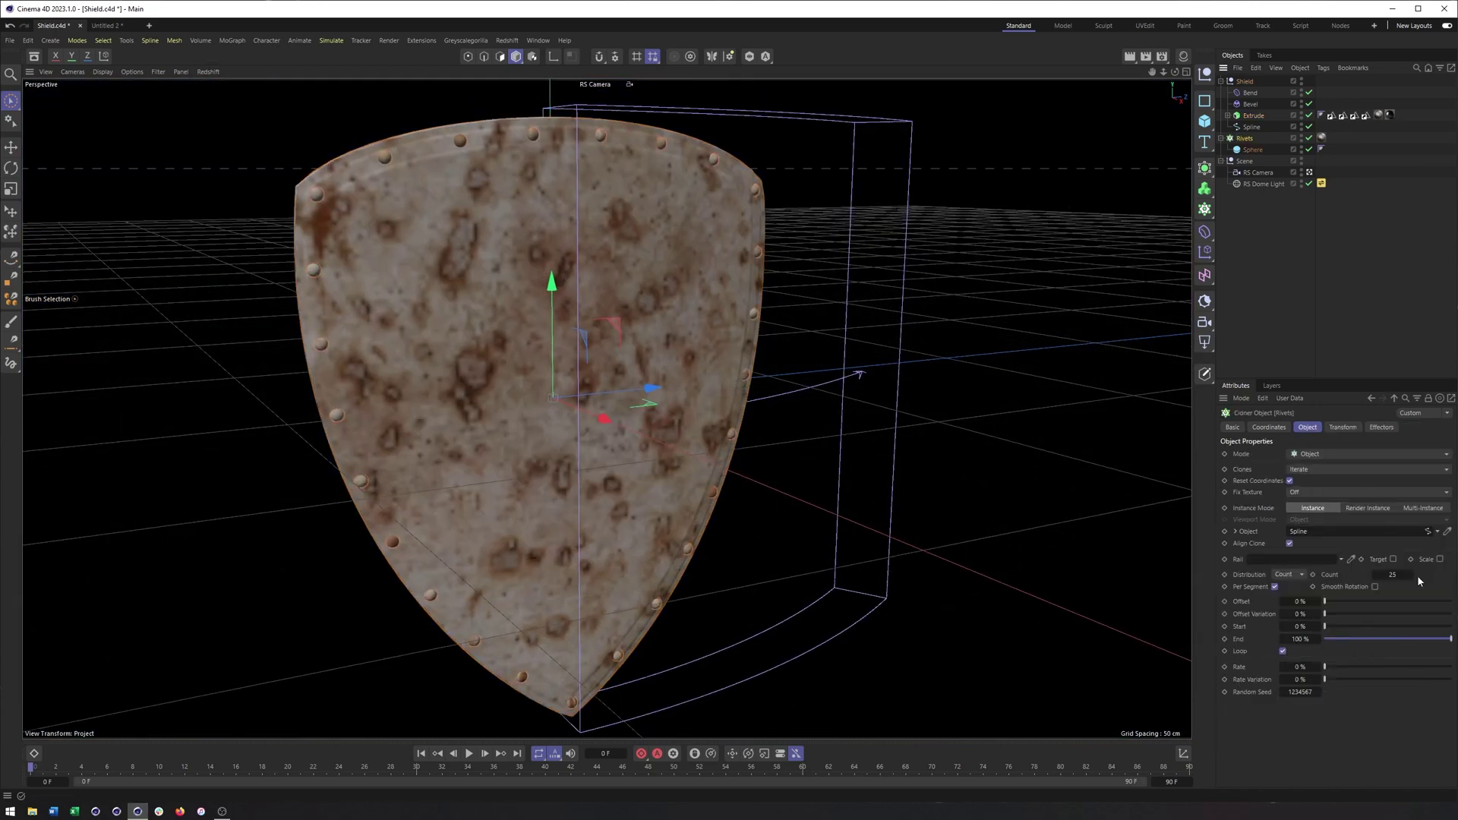
pyautogui.moveTo(1411, 574); pyautogui.dragTo(1392, 533)
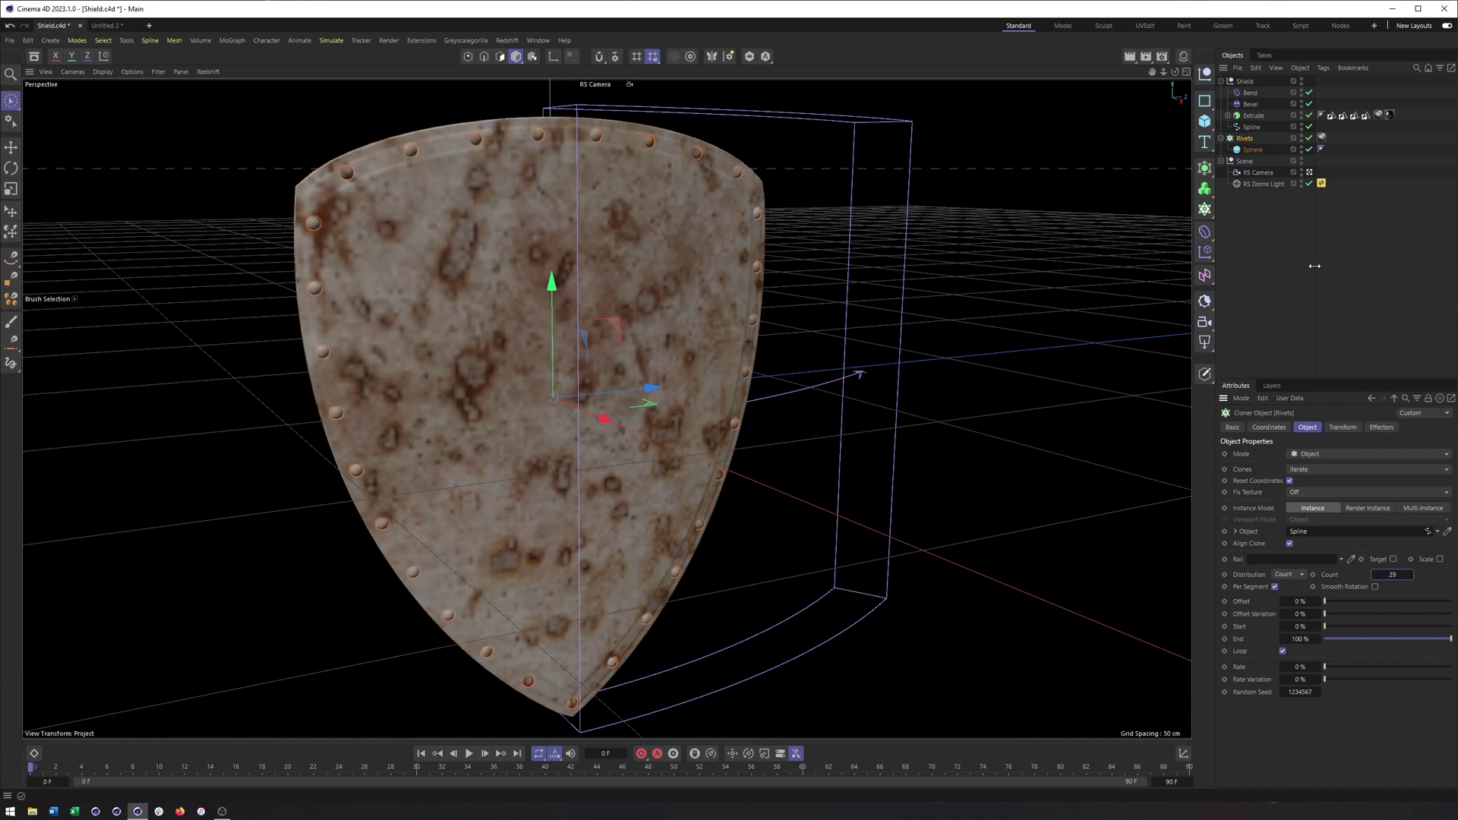
# - Set the Bend deformer strength to about -13°
pyautogui.click(1251, 92)
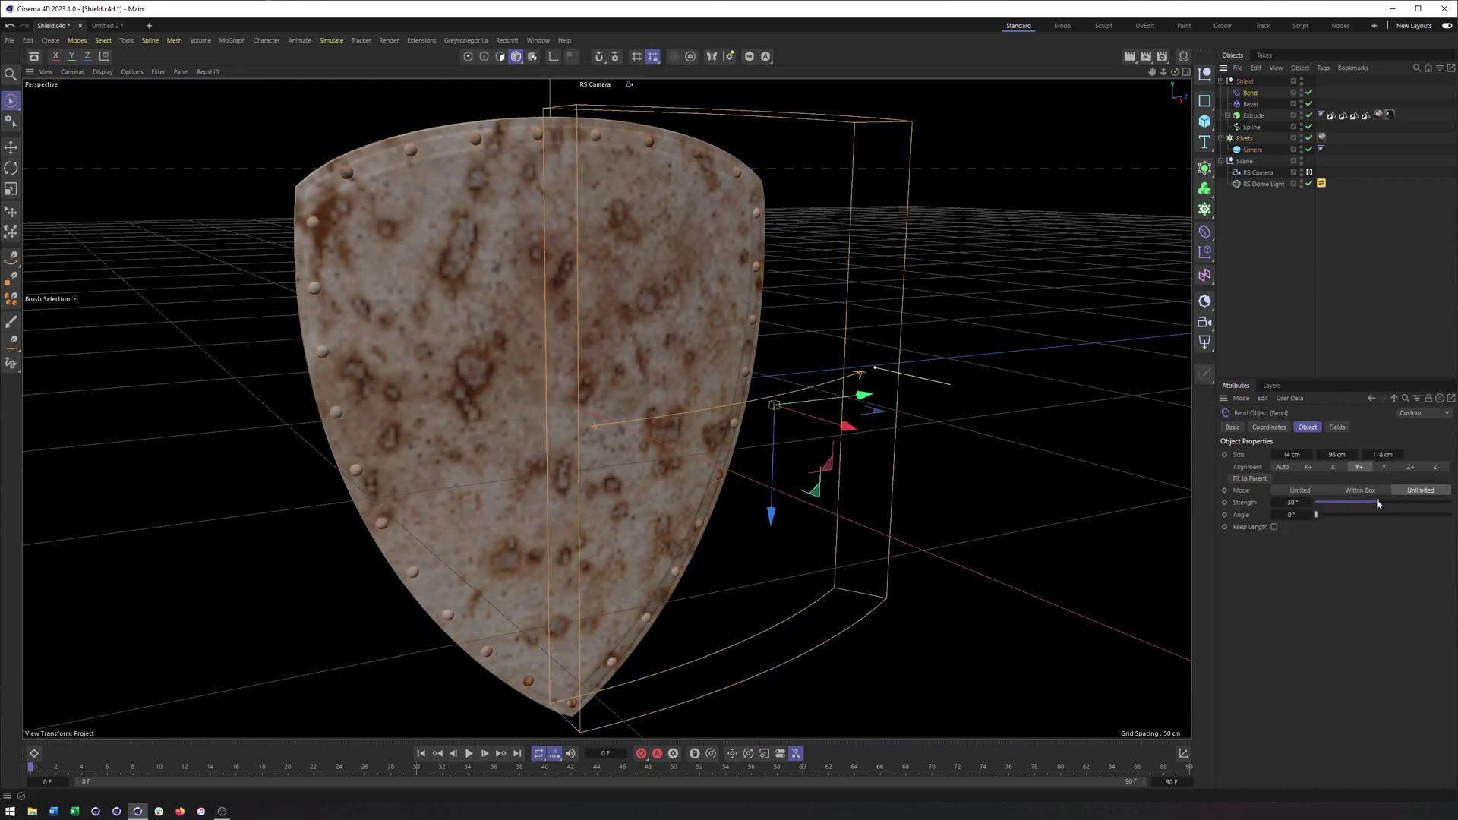
pyautogui.moveTo(1376, 502); pyautogui.dragTo(1382, 502)
pyautogui.keyDown('alt'); pyautogui.moveTo(684, 374); pyautogui.dragTo(633, 372); pyautogui.keyUp('alt')
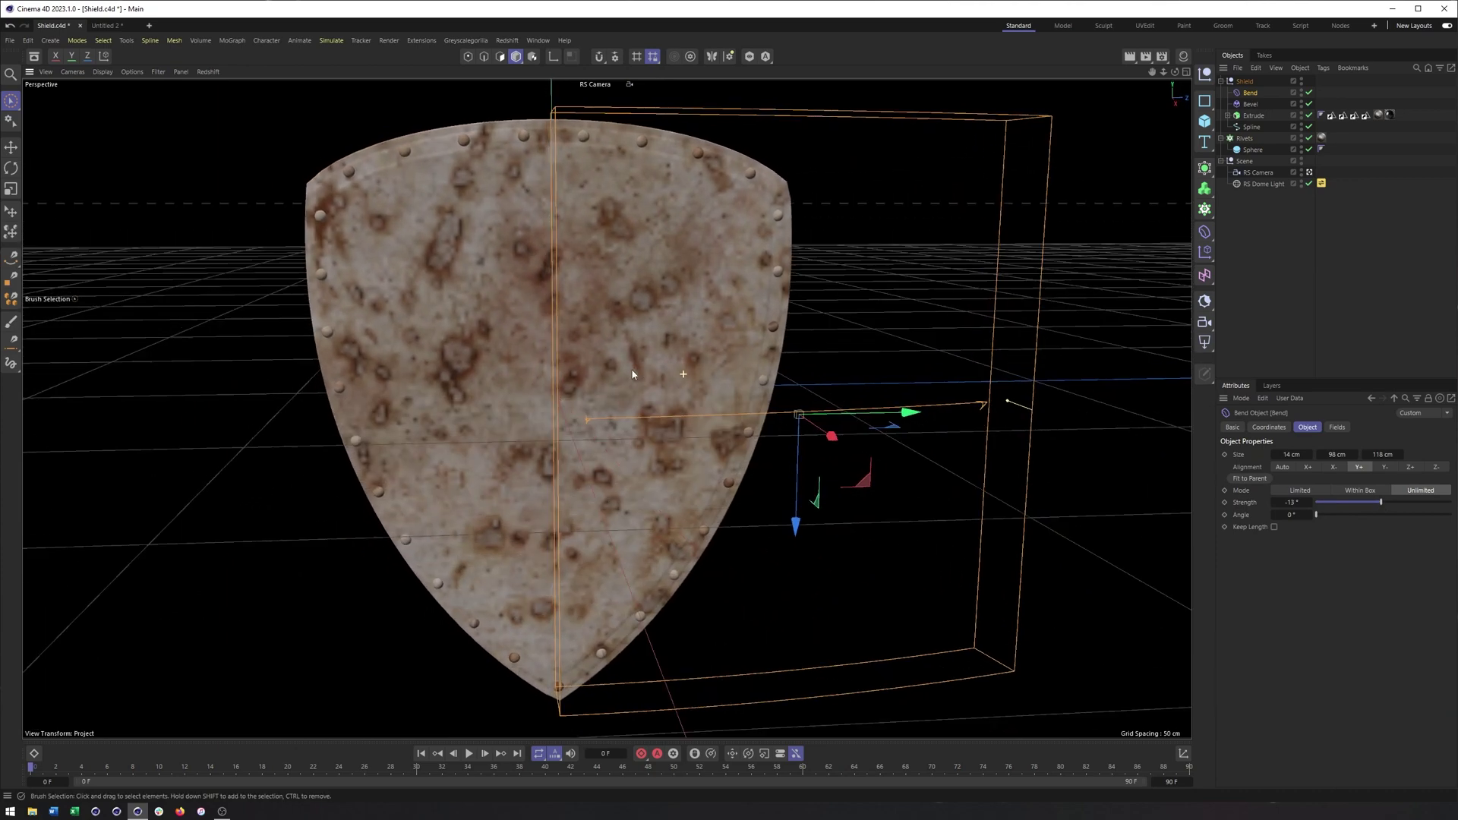
# - Switch to the Untitled 2 scene and change the viewport to the Right view
pyautogui.click(113, 25)
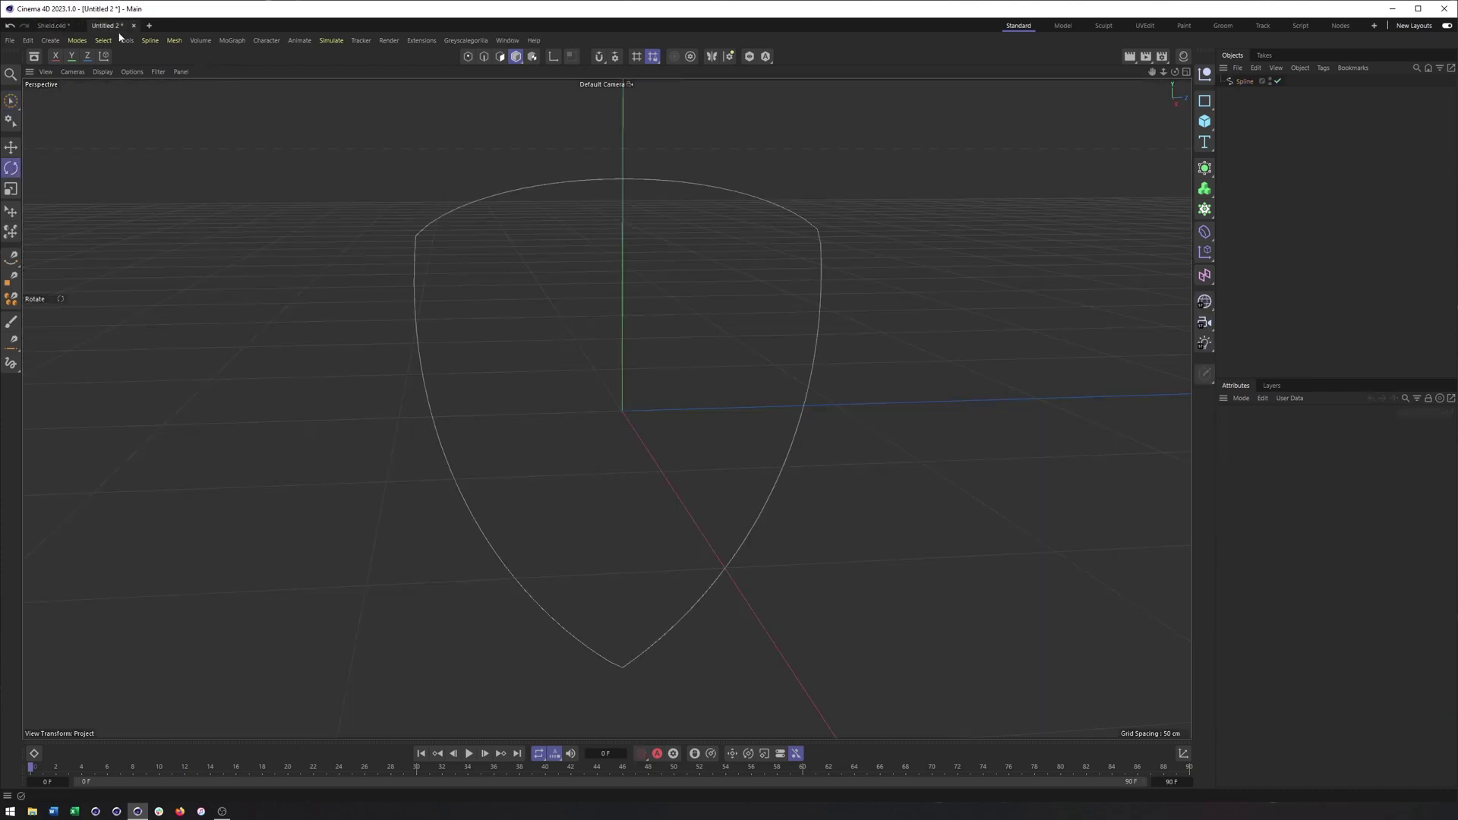
pyautogui.keyDown('alt'); pyautogui.moveTo(478, 259); pyautogui.dragTo(514, 278); pyautogui.keyUp('alt')
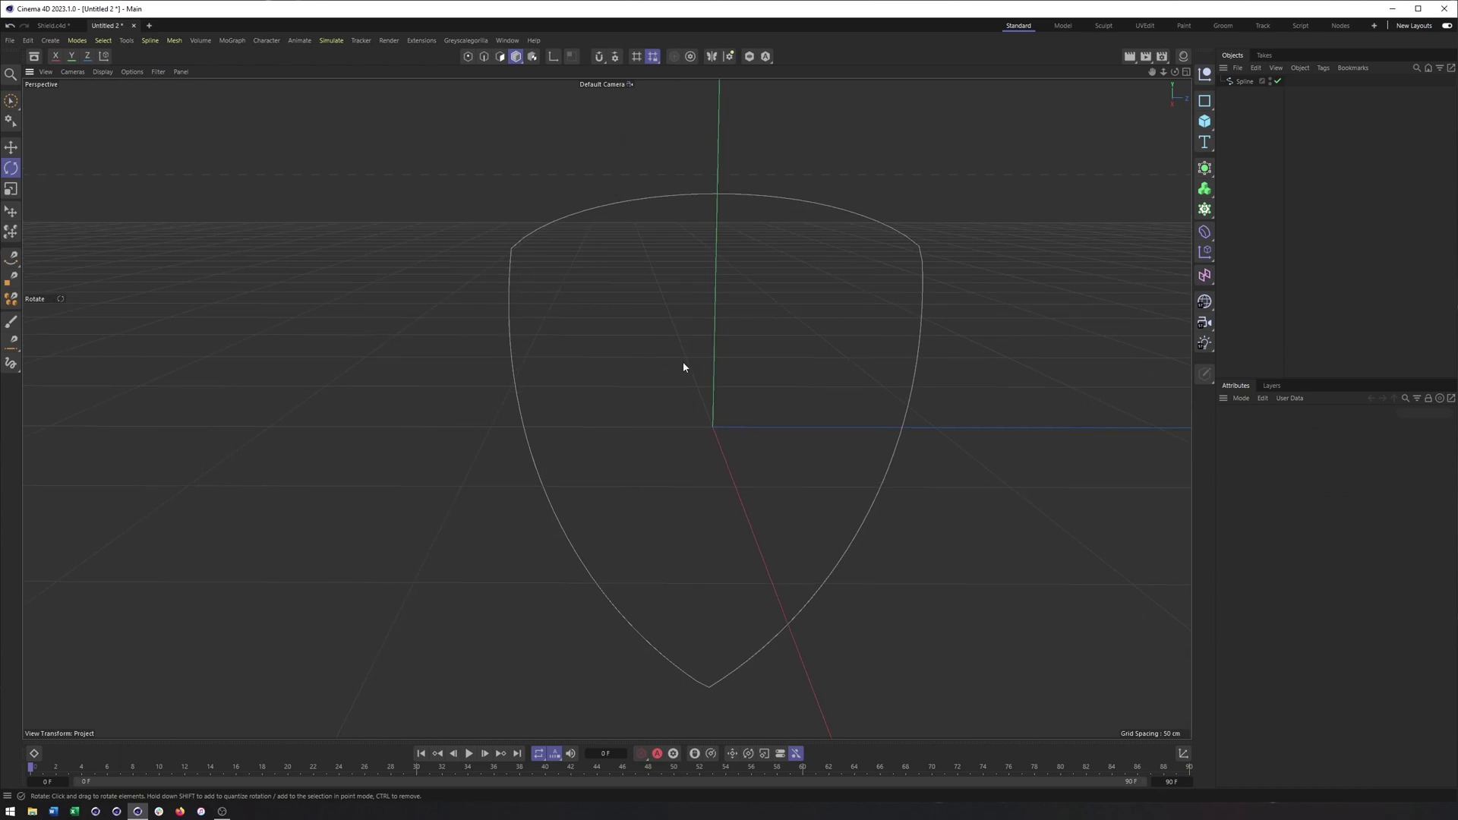
pyautogui.moveTo(683, 367)
pyautogui.keyDown('alt'); pyautogui.mouseDown()
pyautogui.moveTo(651, 342)
pyautogui.moveTo(673, 354)
pyautogui.mouseUp(); pyautogui.keyUp('alt')
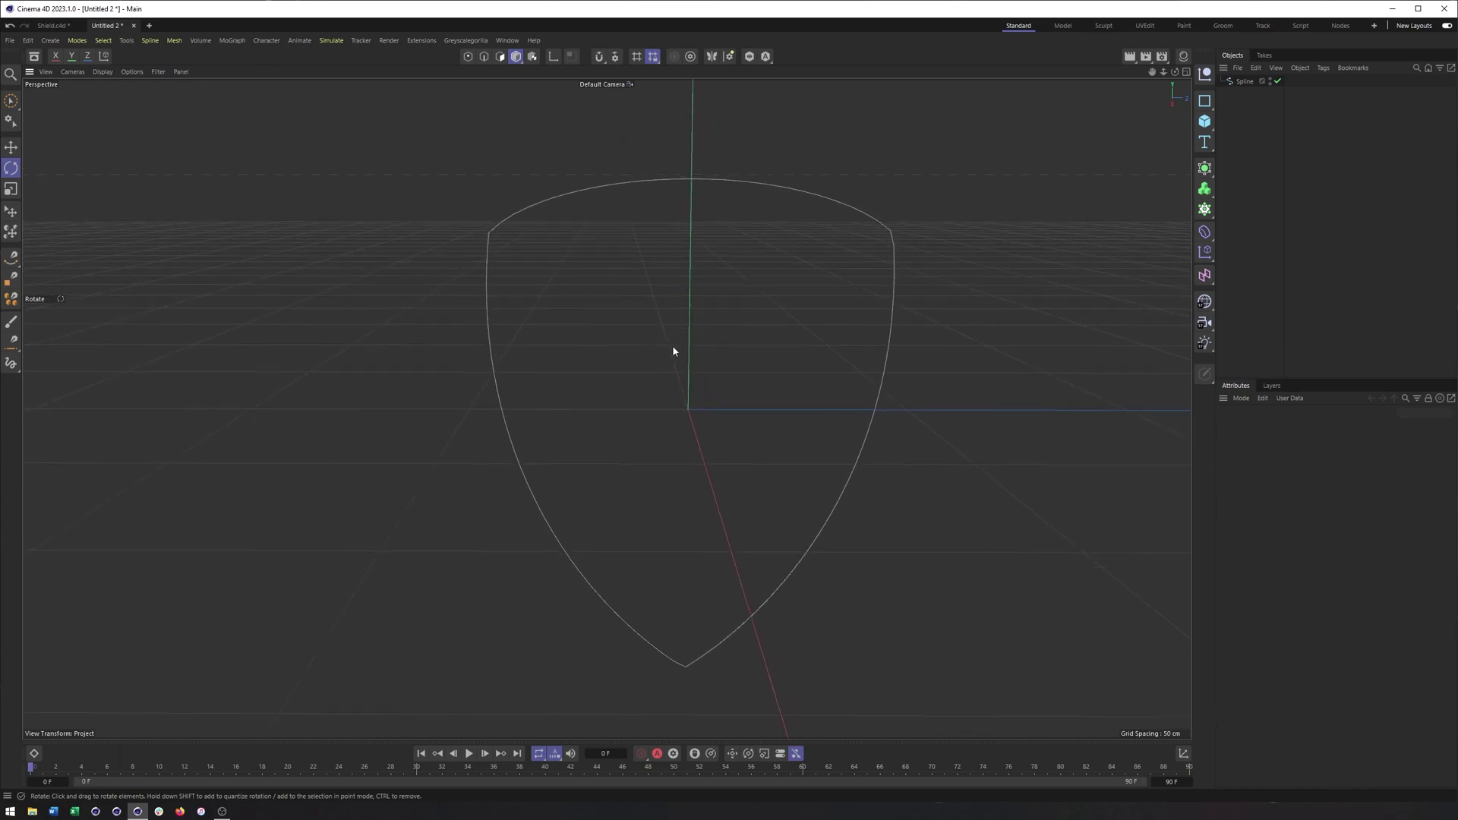
pyautogui.press('F3')
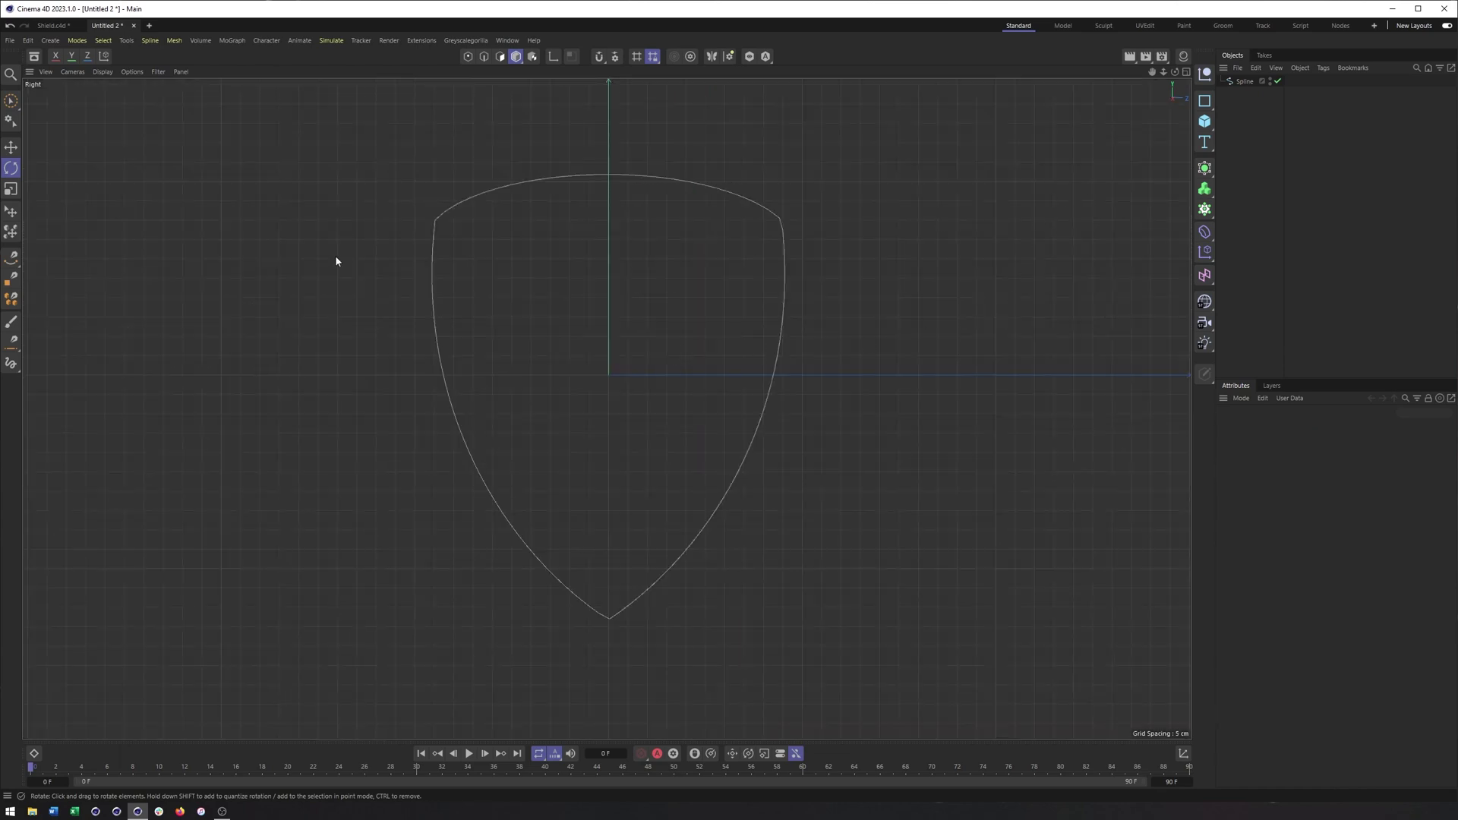
# - Draw a new spline through the outline's top corners and bottom tip with the Spline Pen
pyautogui.click(11, 259)
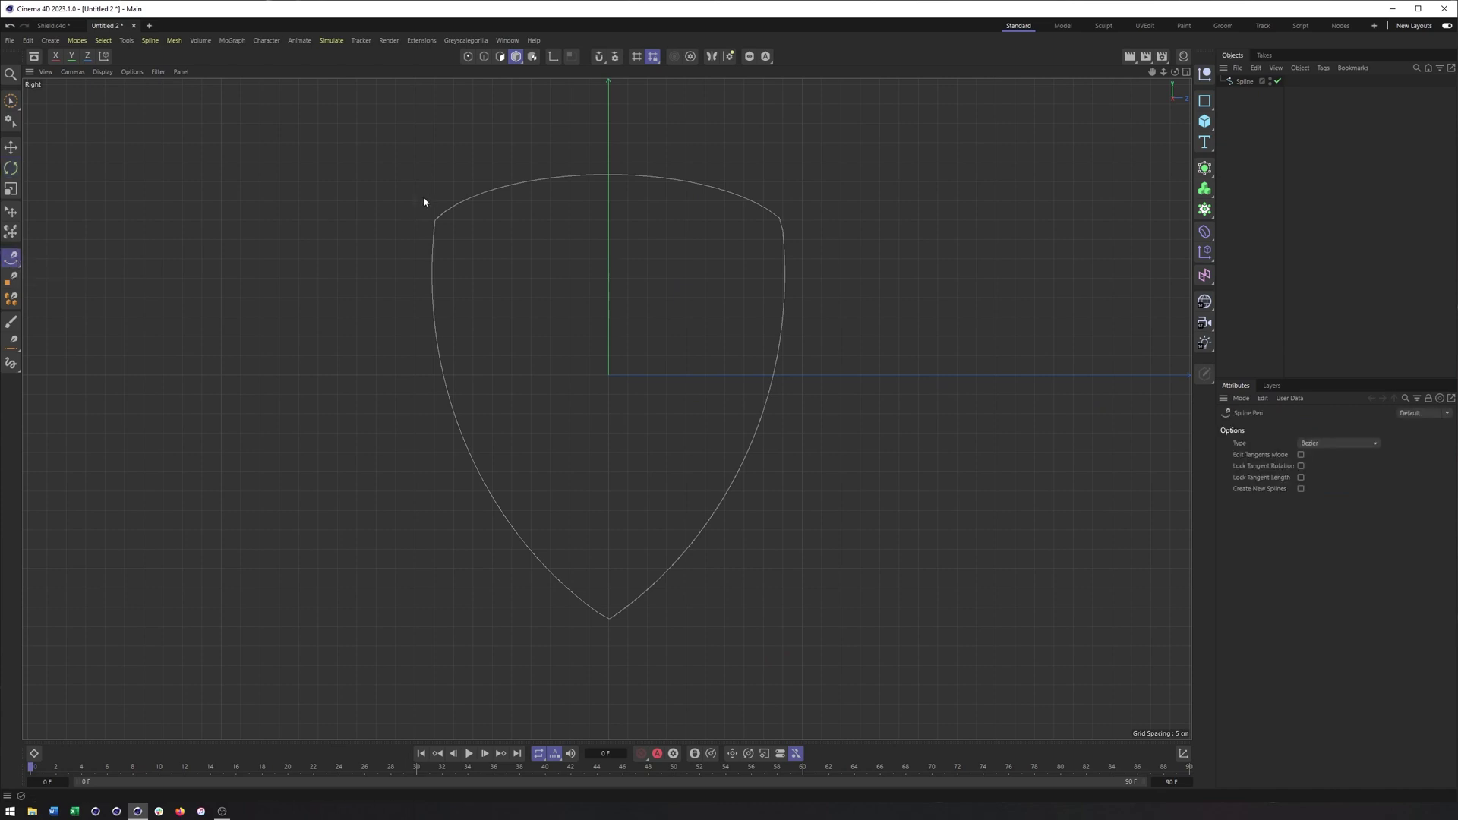
pyautogui.click(435, 220)
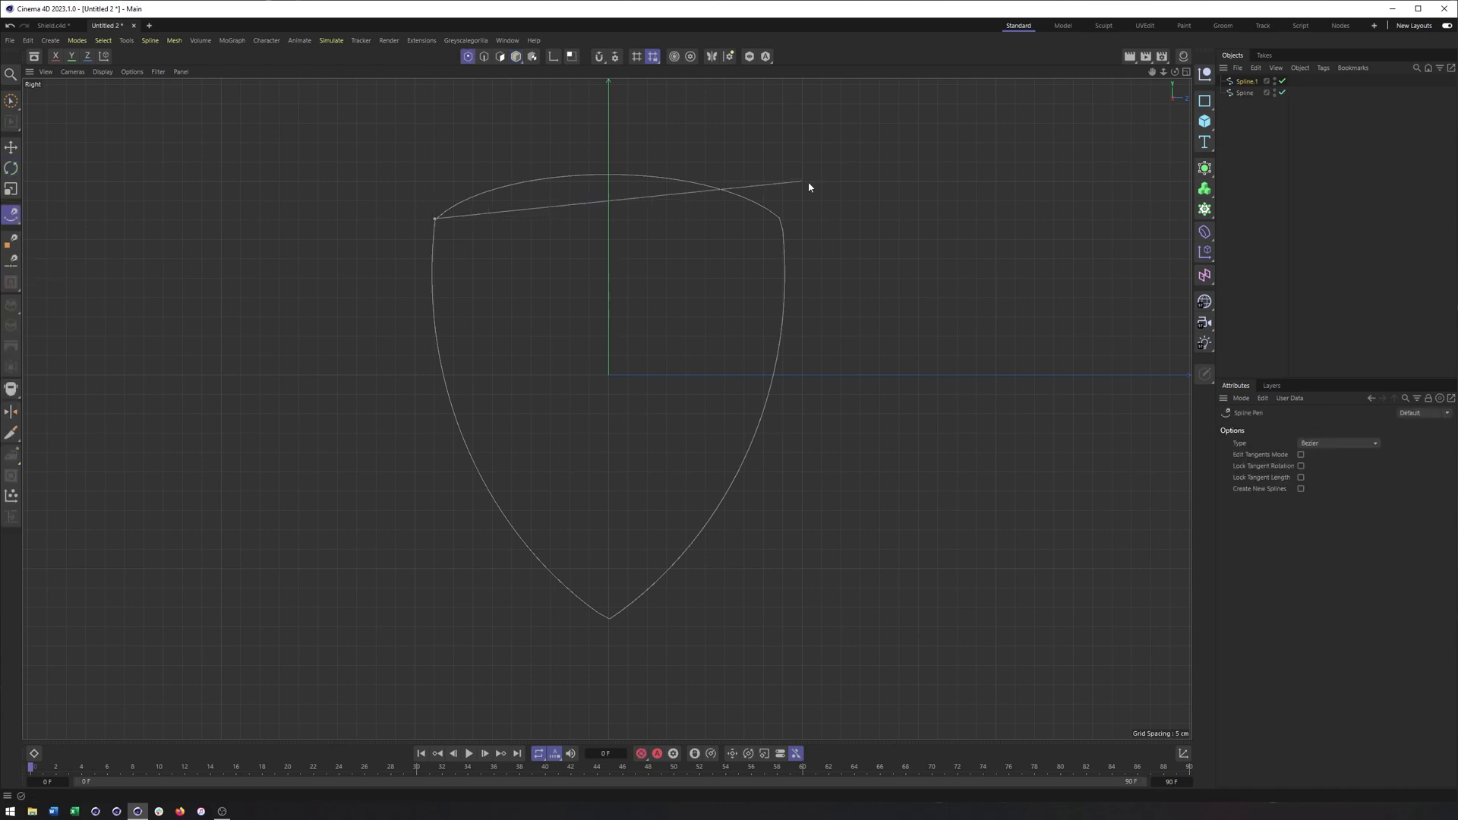
pyautogui.click(779, 217)
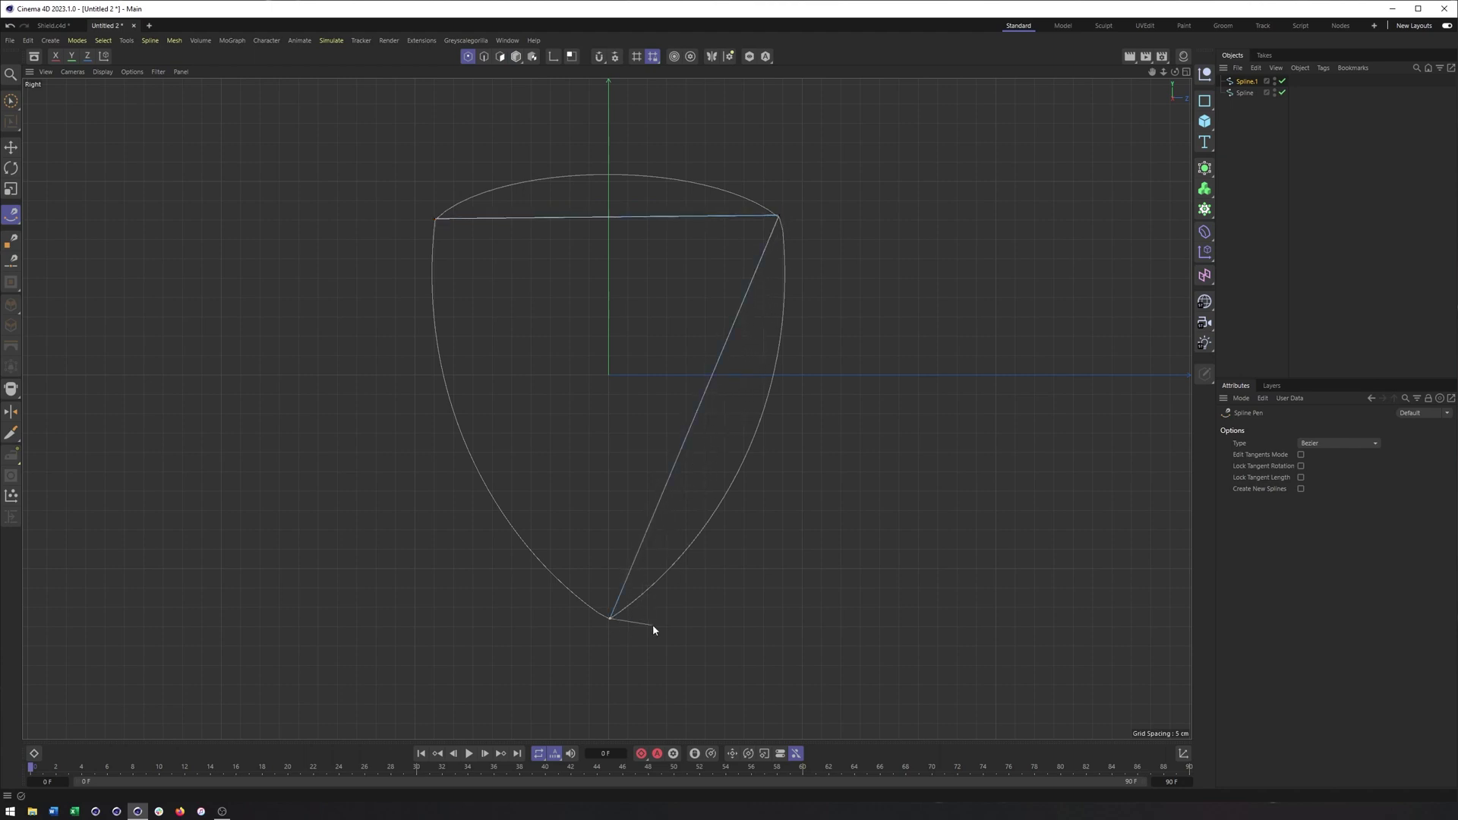
pyautogui.press('space')
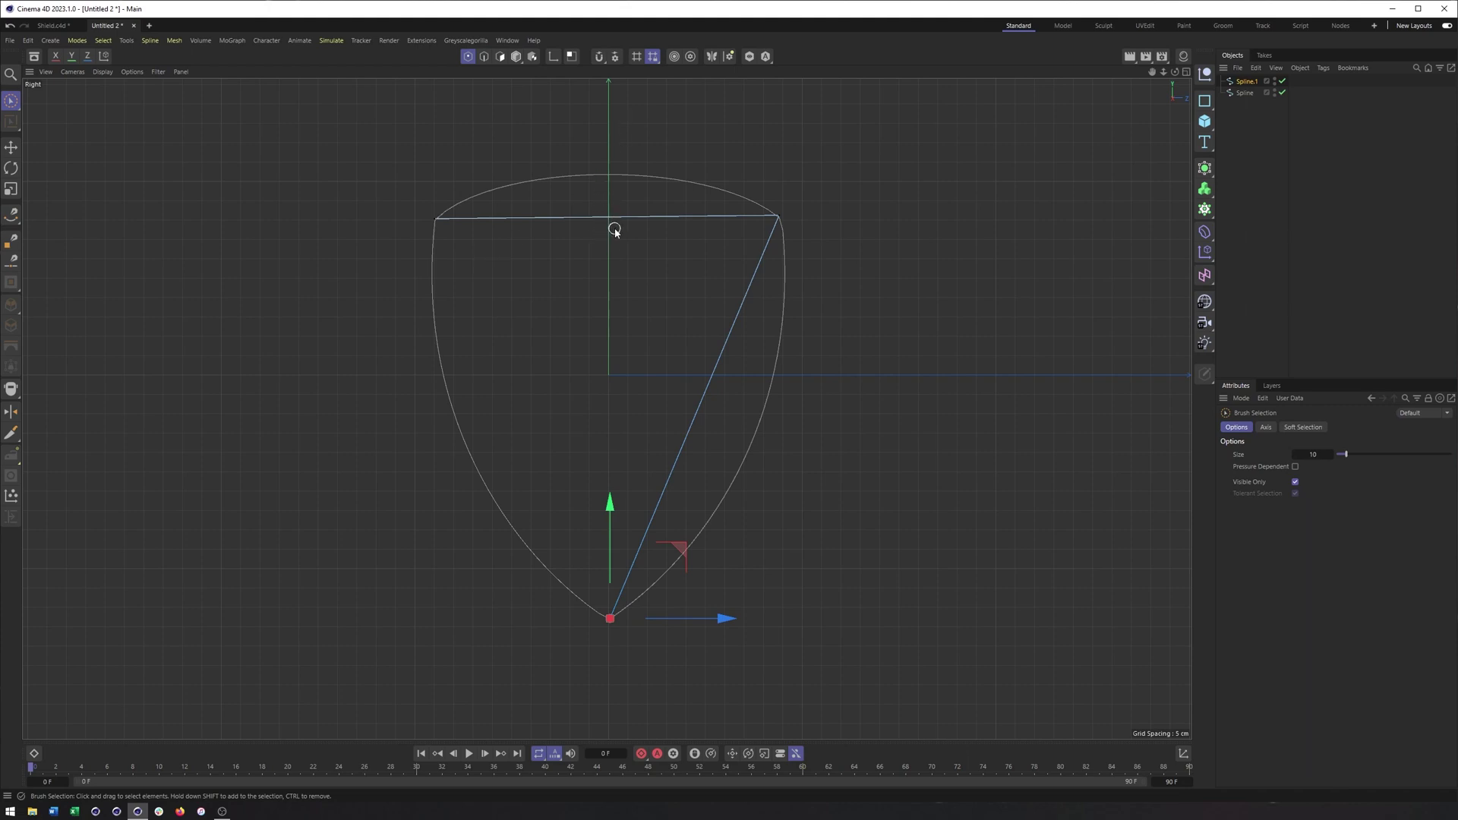
pyautogui.scroll(-2, 639, 233)
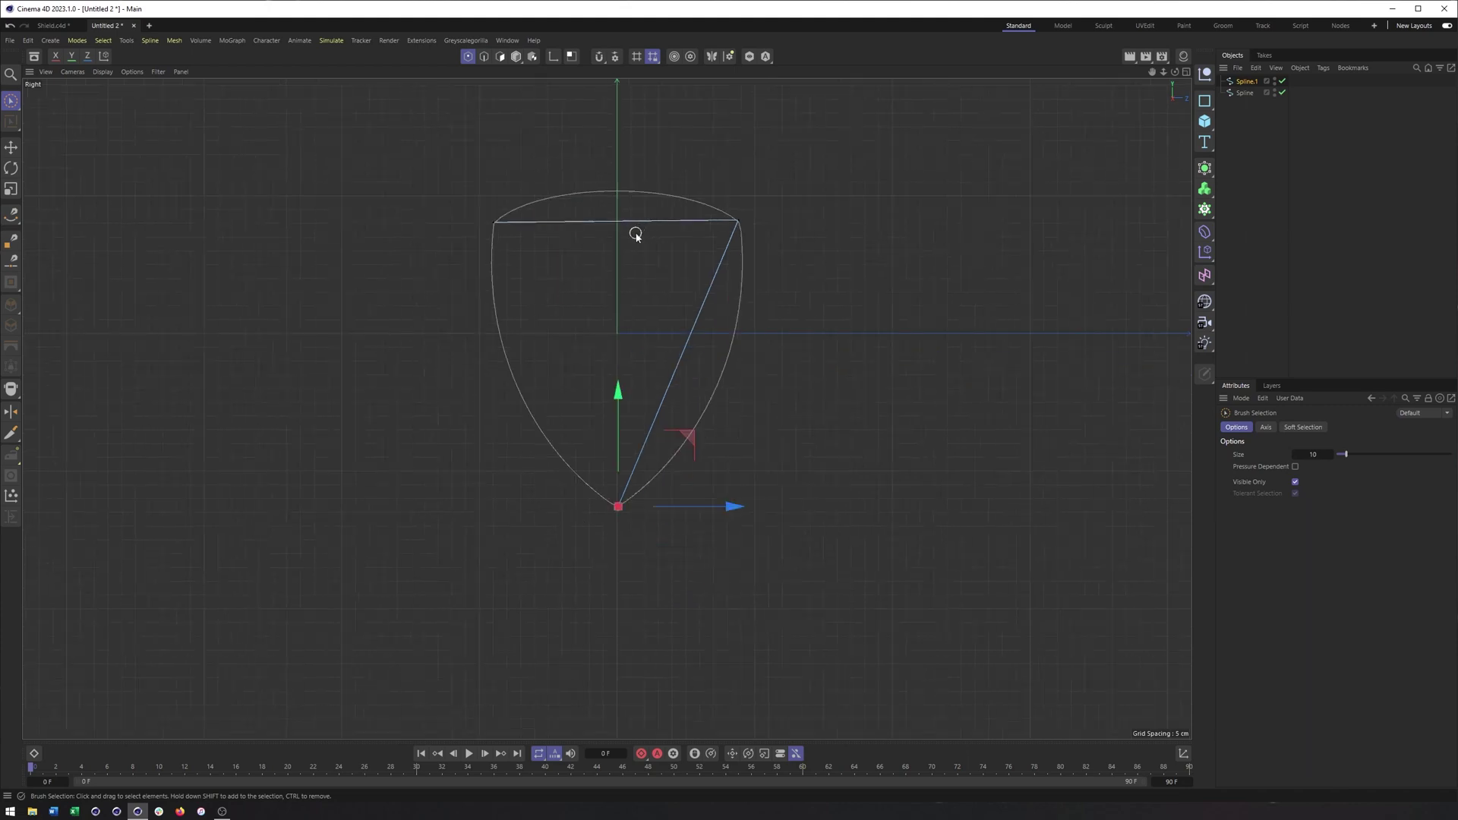
pyautogui.click(630, 230)
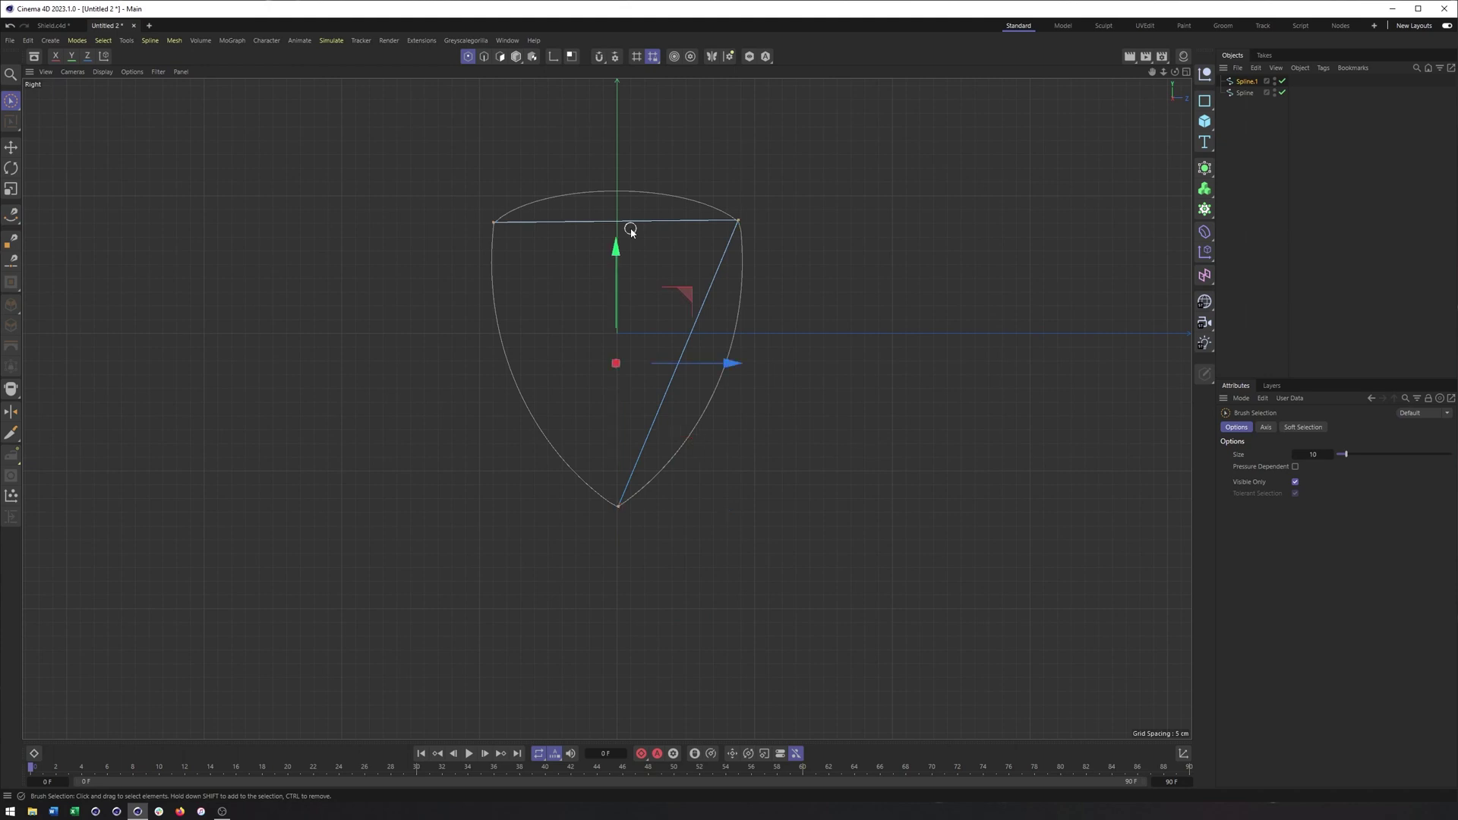
pyautogui.scroll(2, 657, 240)
# - Apply Soft Interpolation to the spline's points
pyautogui.rightClick(667, 253)
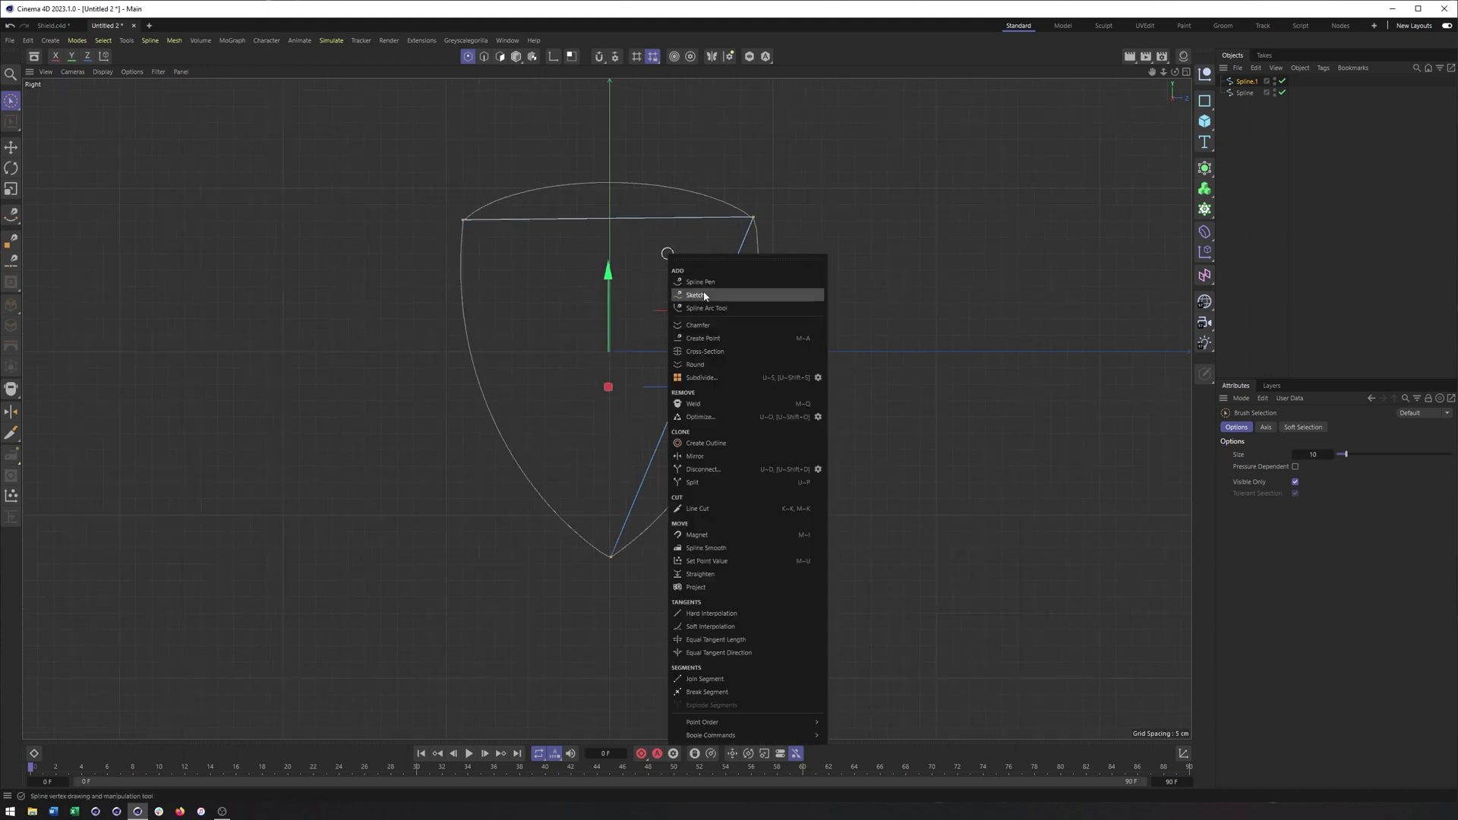
pyautogui.click(711, 628)
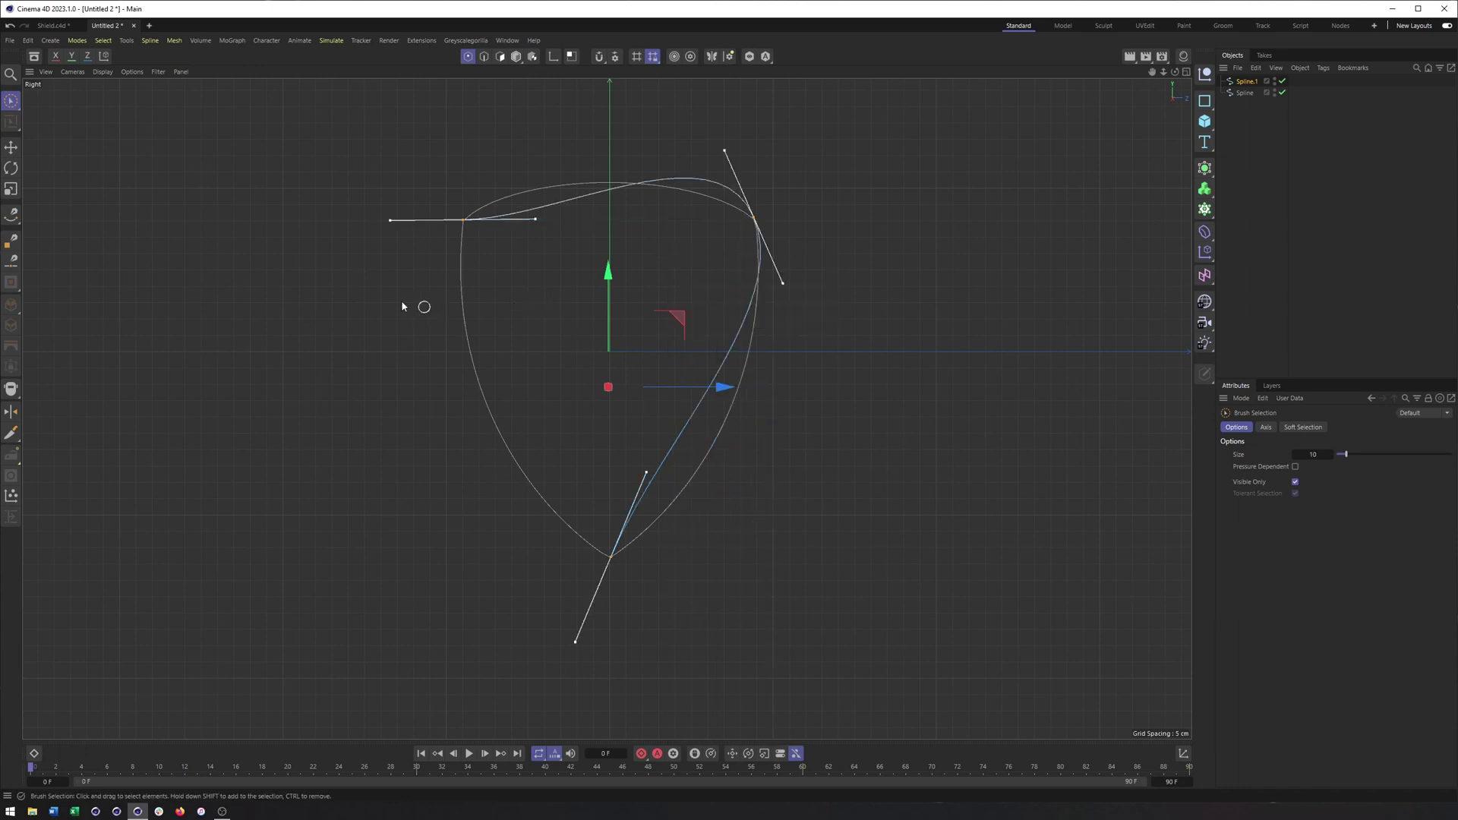
pyautogui.click(10, 216)
pyautogui.scroll(2, 595, 238)
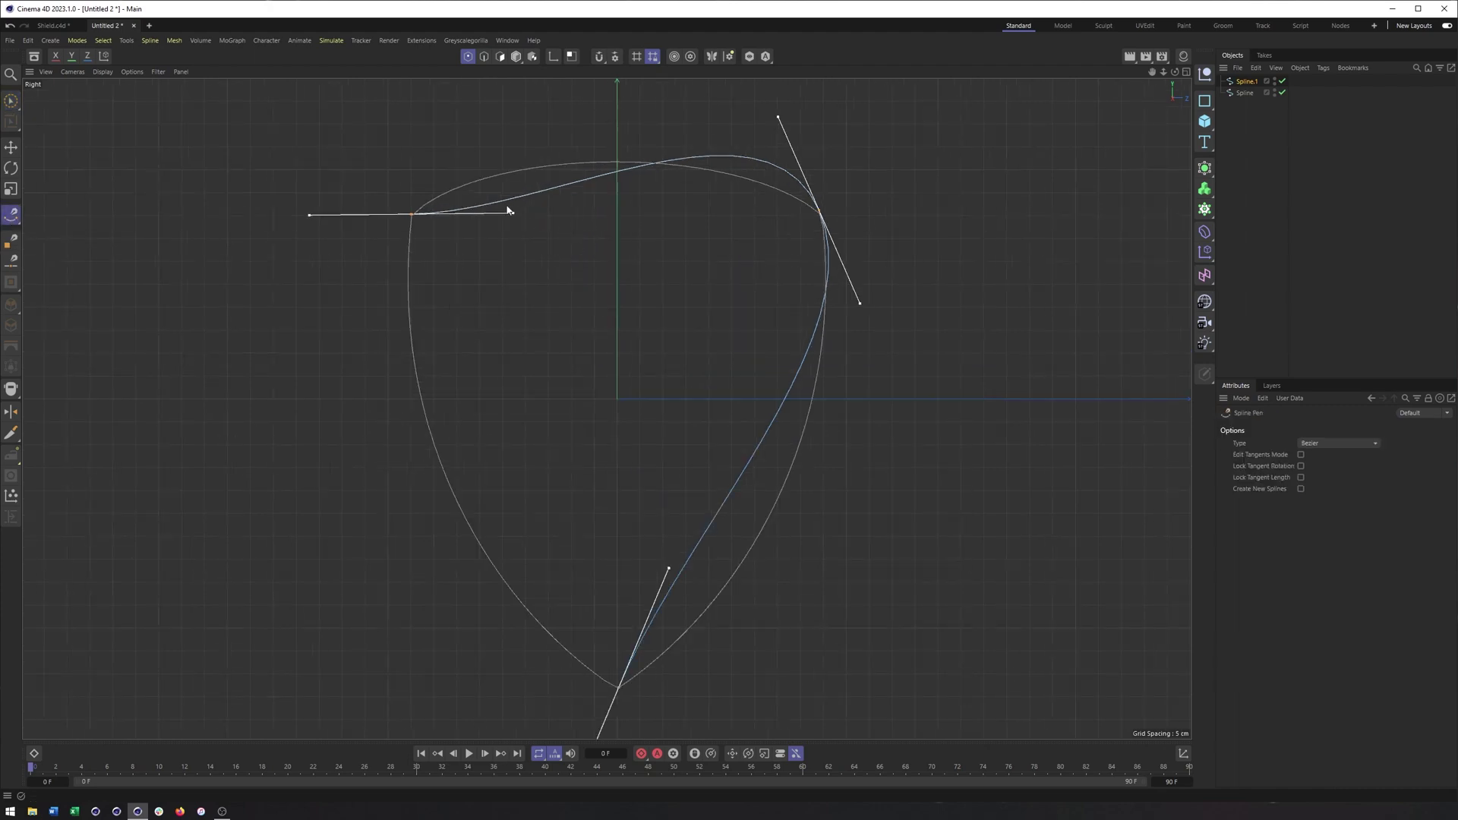
# - Drag the tangent handles to round the top, curve the sides and point the tip
pyautogui.moveTo(515, 215); pyautogui.dragTo(429, 192)
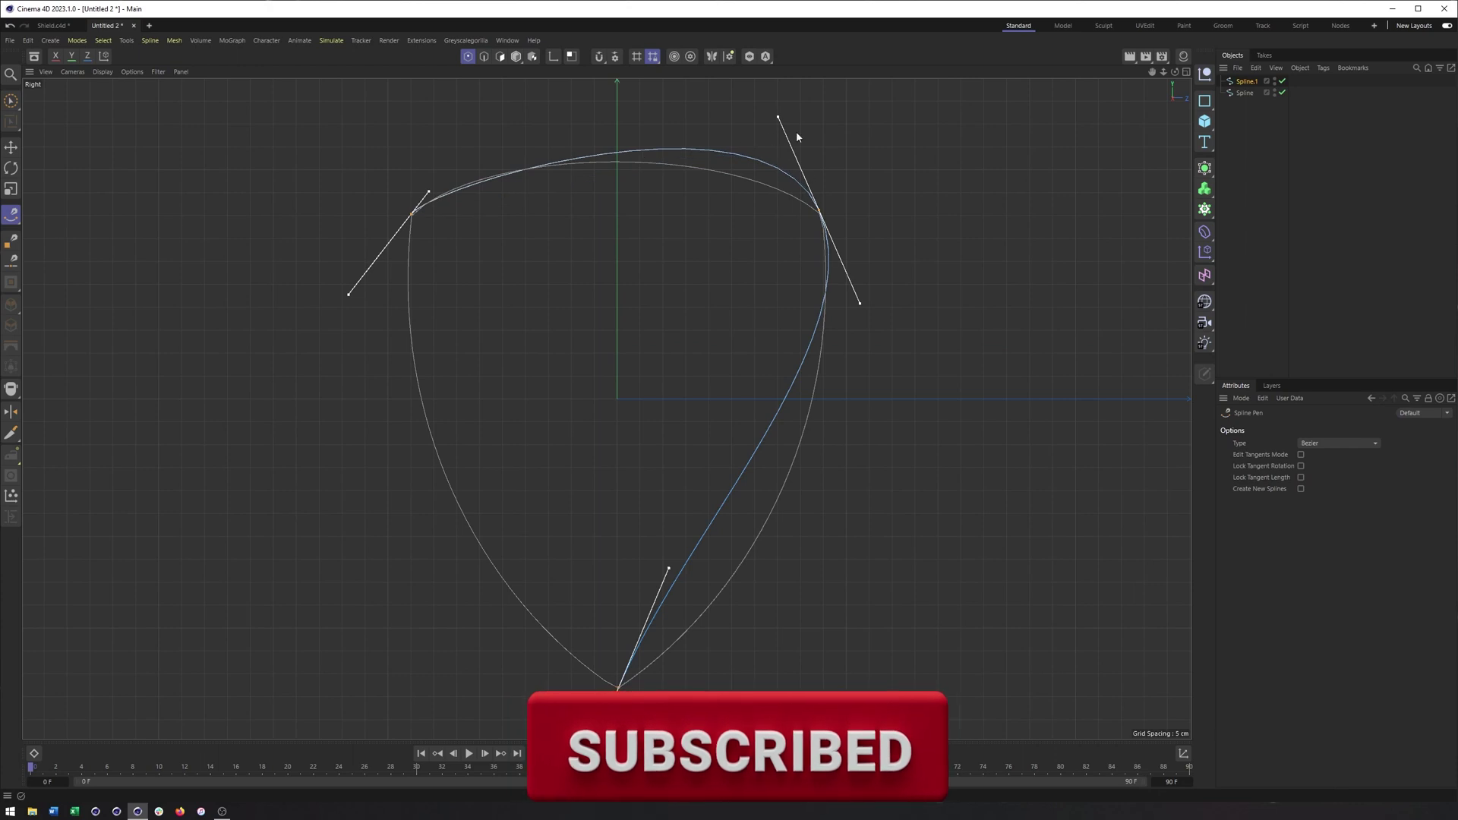
pyautogui.moveTo(779, 120); pyautogui.dragTo(690, 145)
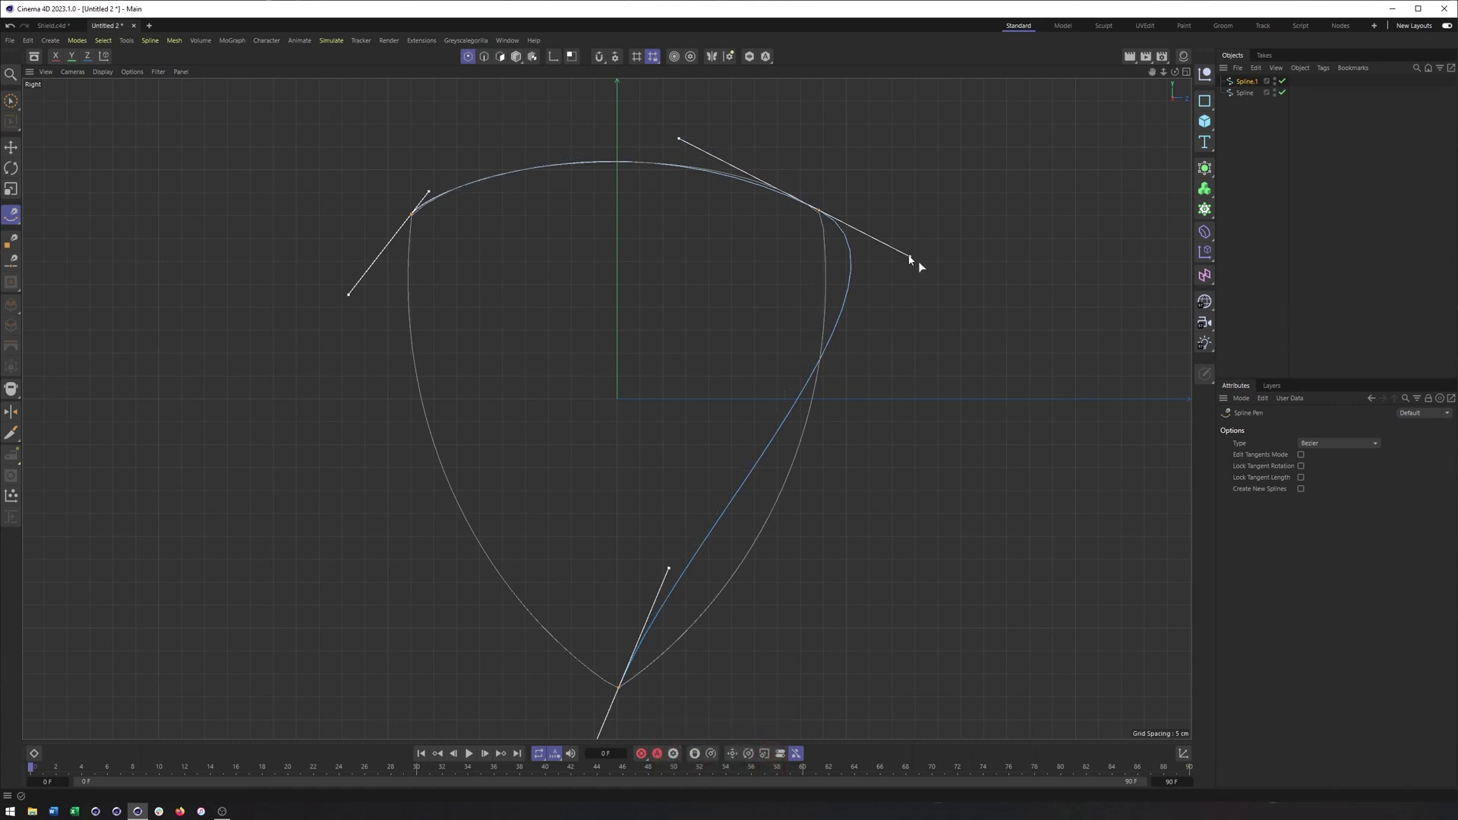
pyautogui.moveTo(914, 266); pyautogui.dragTo(859, 434)
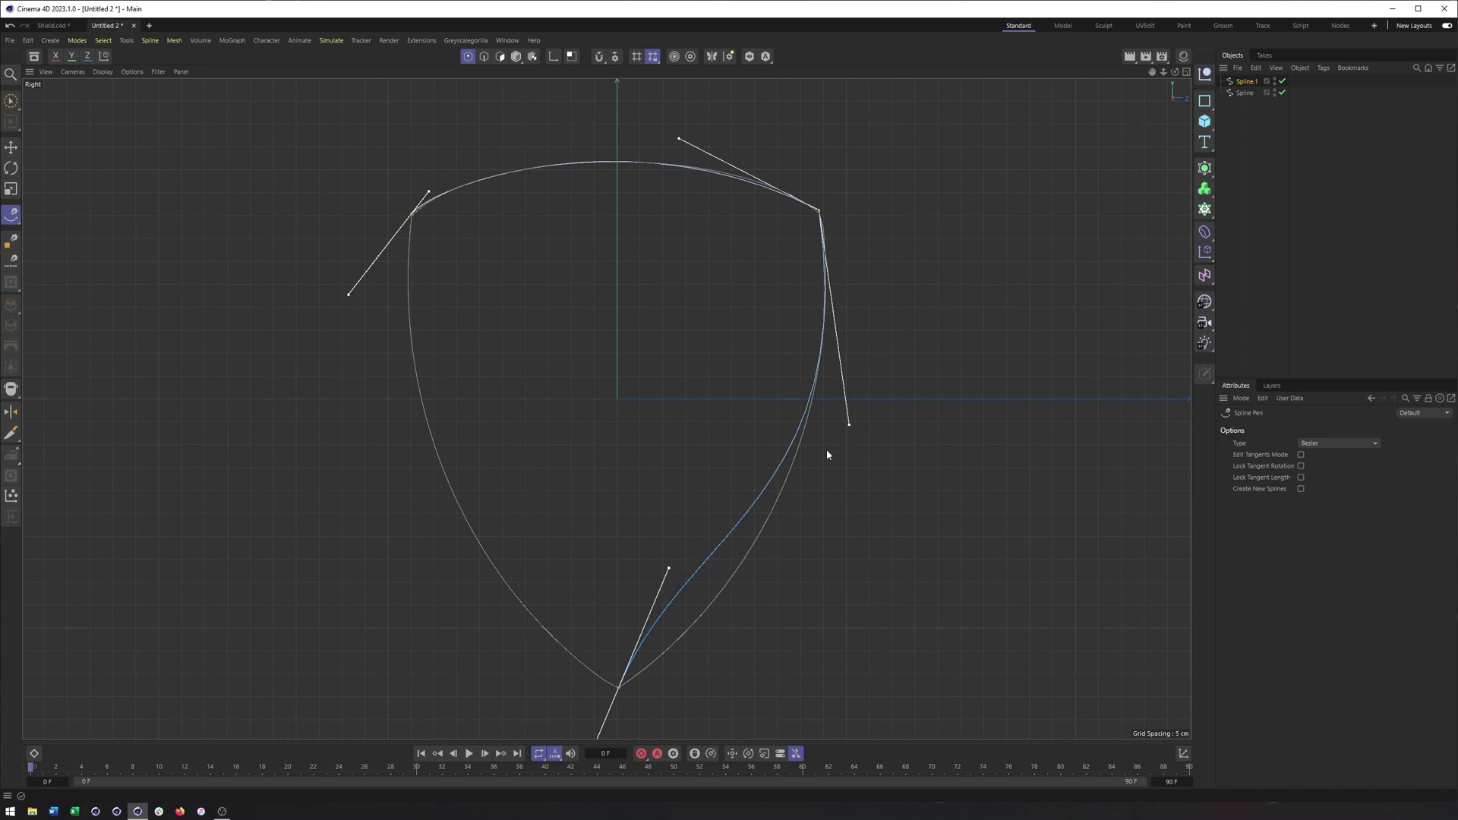
pyautogui.keyDown('alt'); pyautogui.moveTo(784, 510); pyautogui.dragTo(791, 430, button='middle'); pyautogui.keyUp('alt')
pyautogui.moveTo(676, 487); pyautogui.dragTo(668, 593)
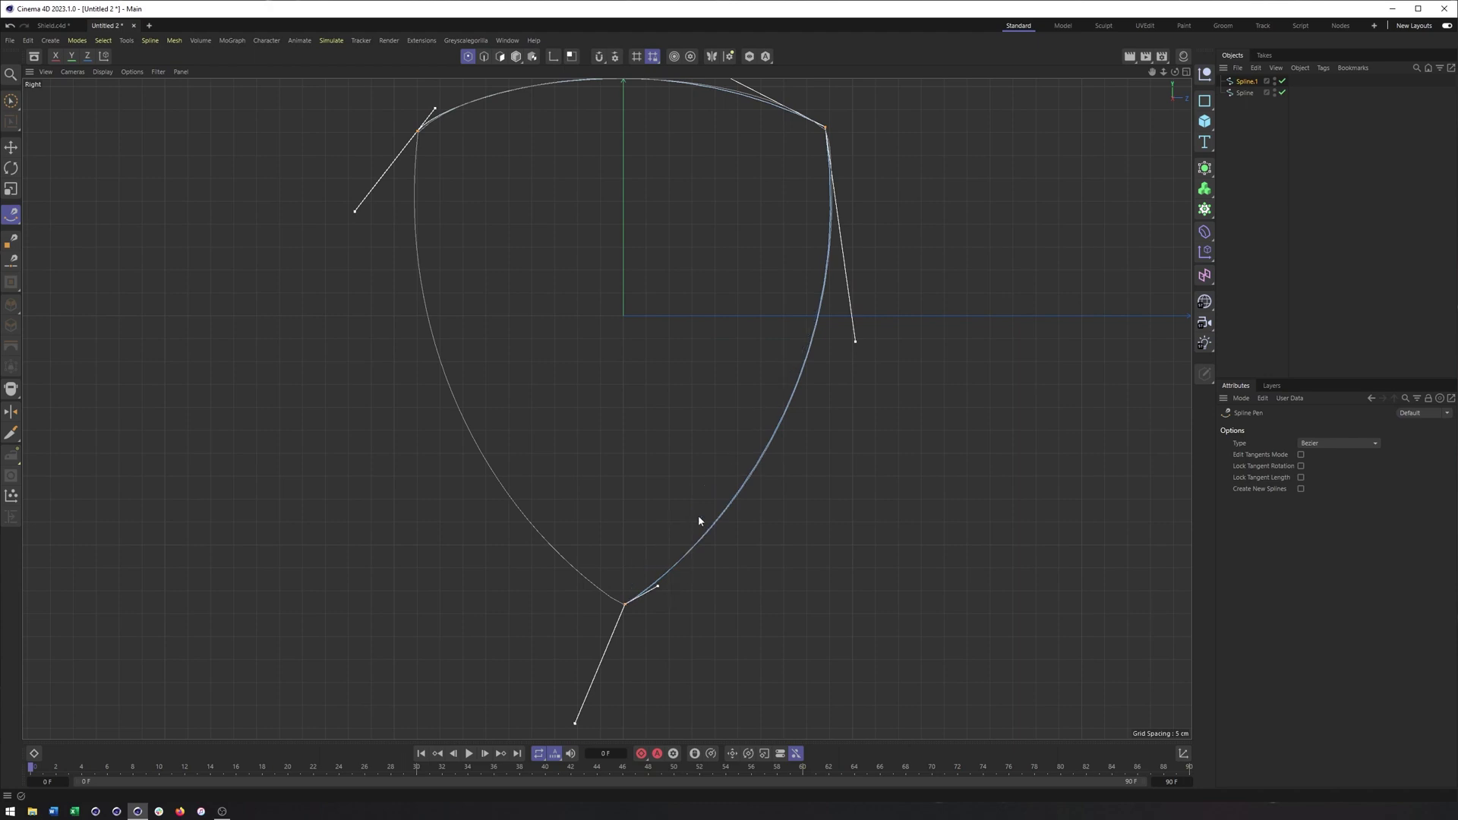
pyautogui.keyDown('alt'); pyautogui.moveTo(678, 440); pyautogui.dragTo(664, 471, button='middle'); pyautogui.keyUp('alt')
pyautogui.scroll(-2, 687, 519)
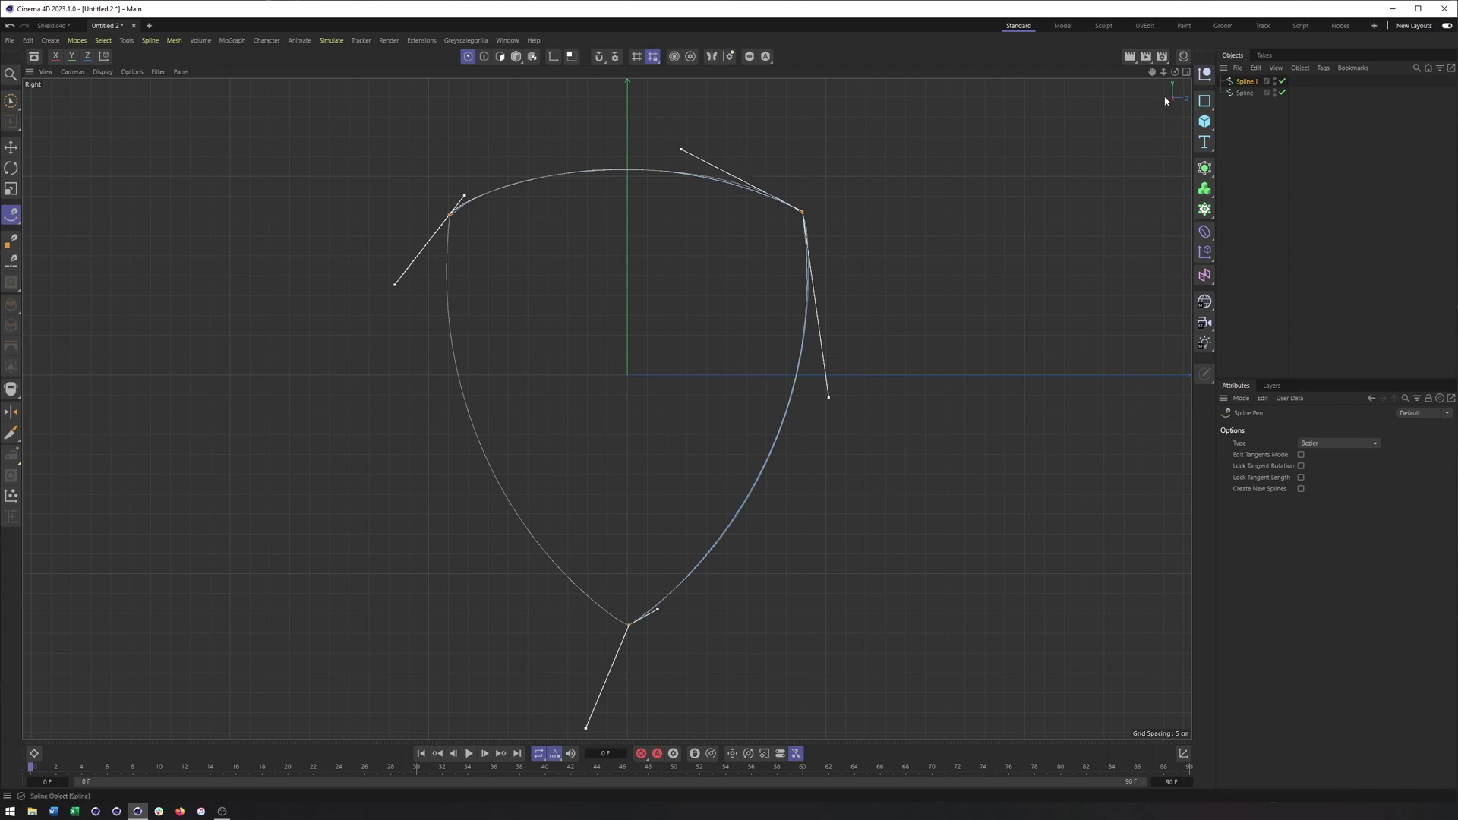
pyautogui.rightClick(631, 129)
# - Cut a top-centre point with Line Cut and delete the left-side point
pyautogui.click(672, 383)
pyautogui.moveTo(627, 149); pyautogui.dragTo(627, 233)
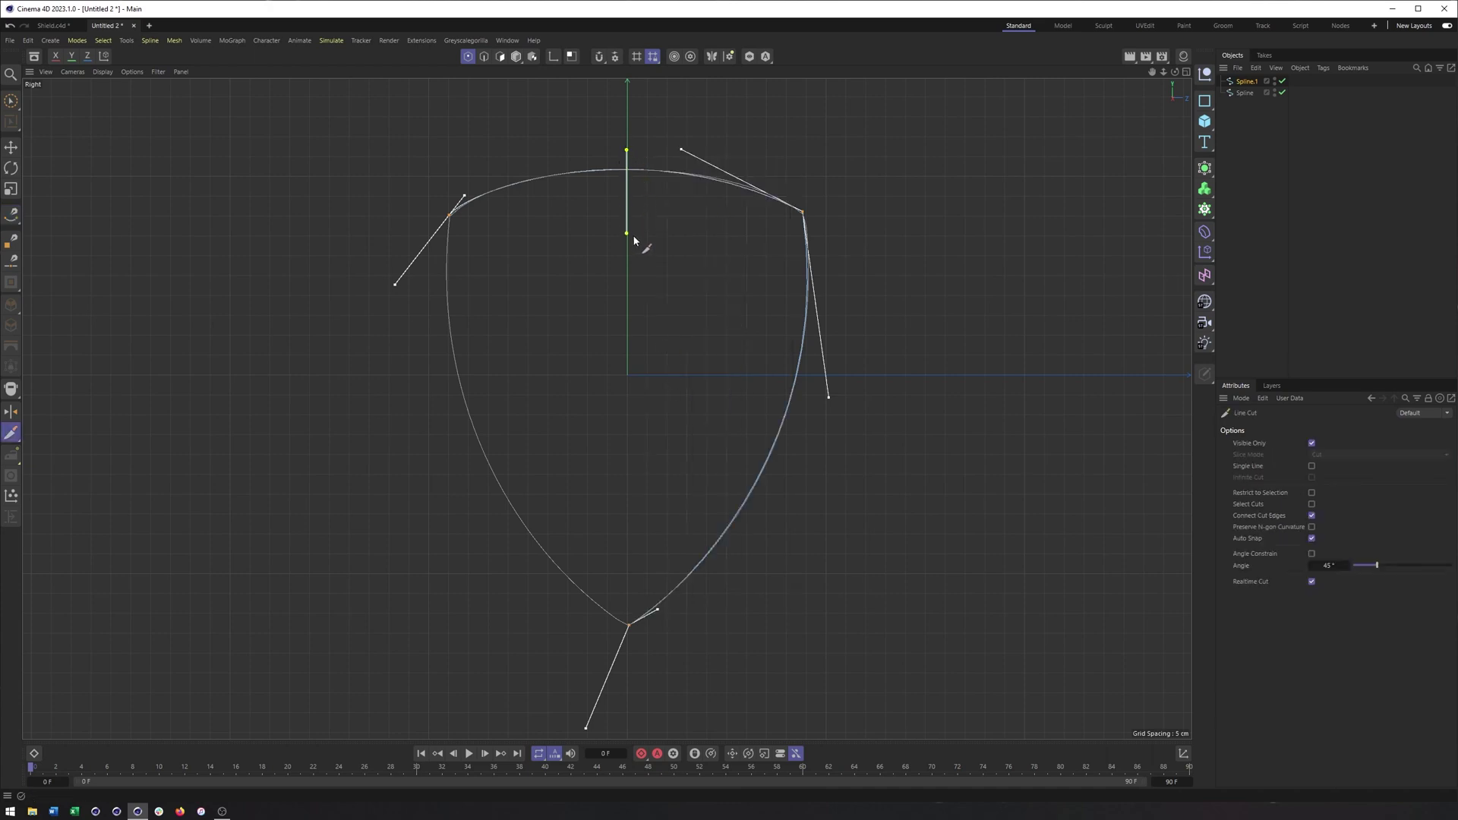
pyautogui.press('space')
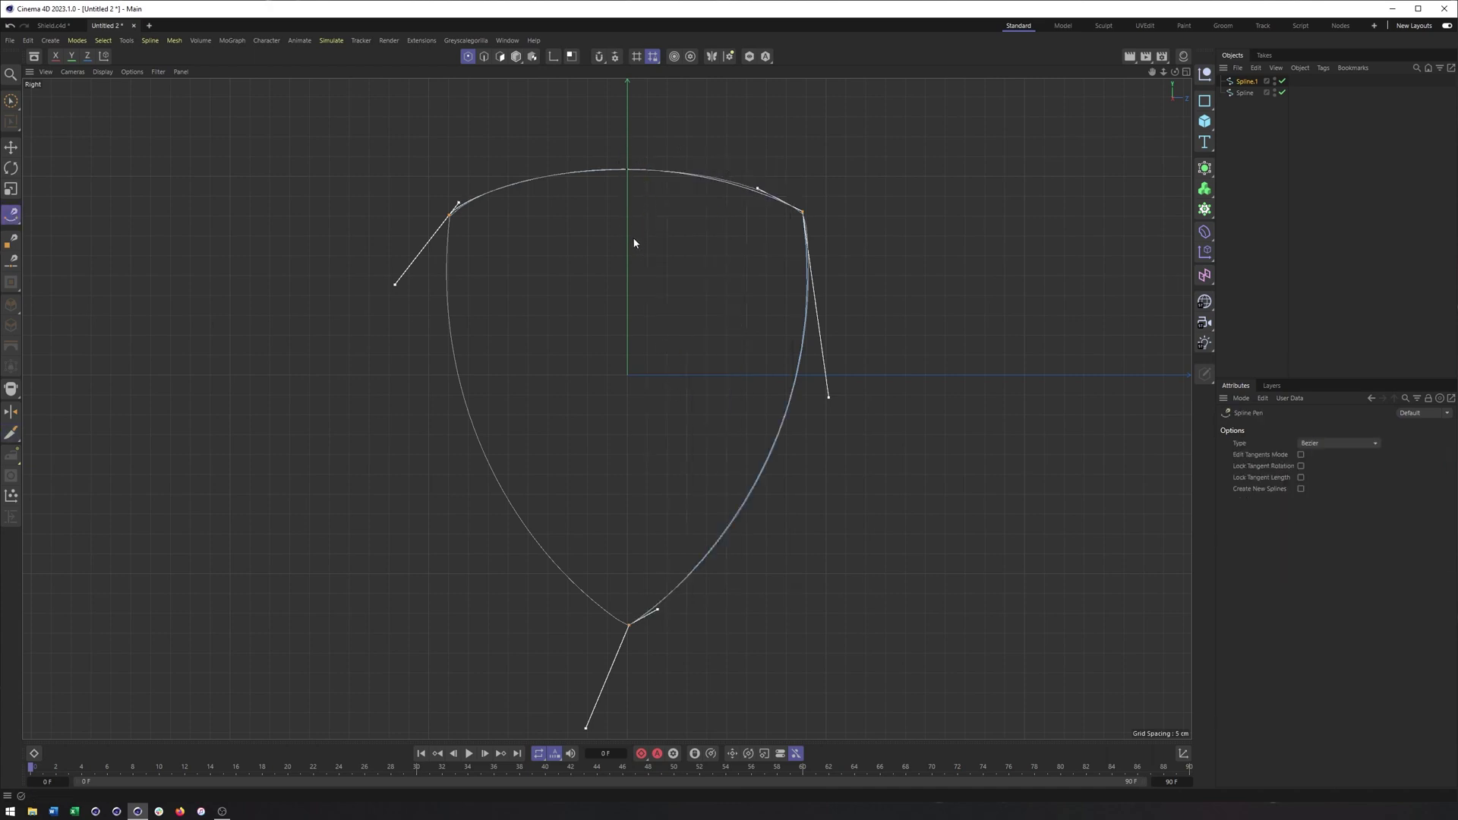
pyautogui.click(445, 219)
pyautogui.press('Delete')
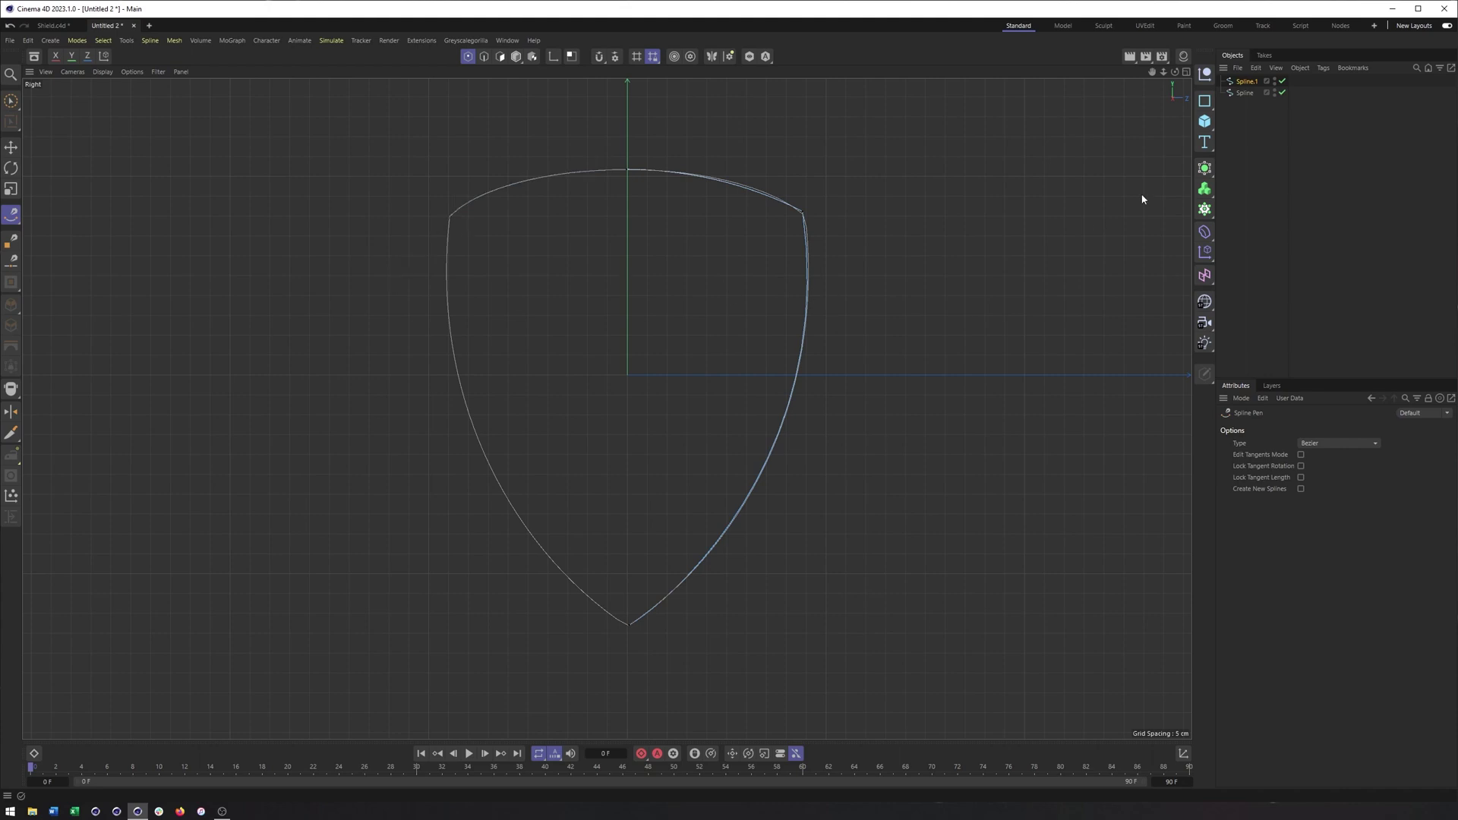
# - Delete the old Spline object, keeping only Spline.1
pyautogui.click(1239, 82)
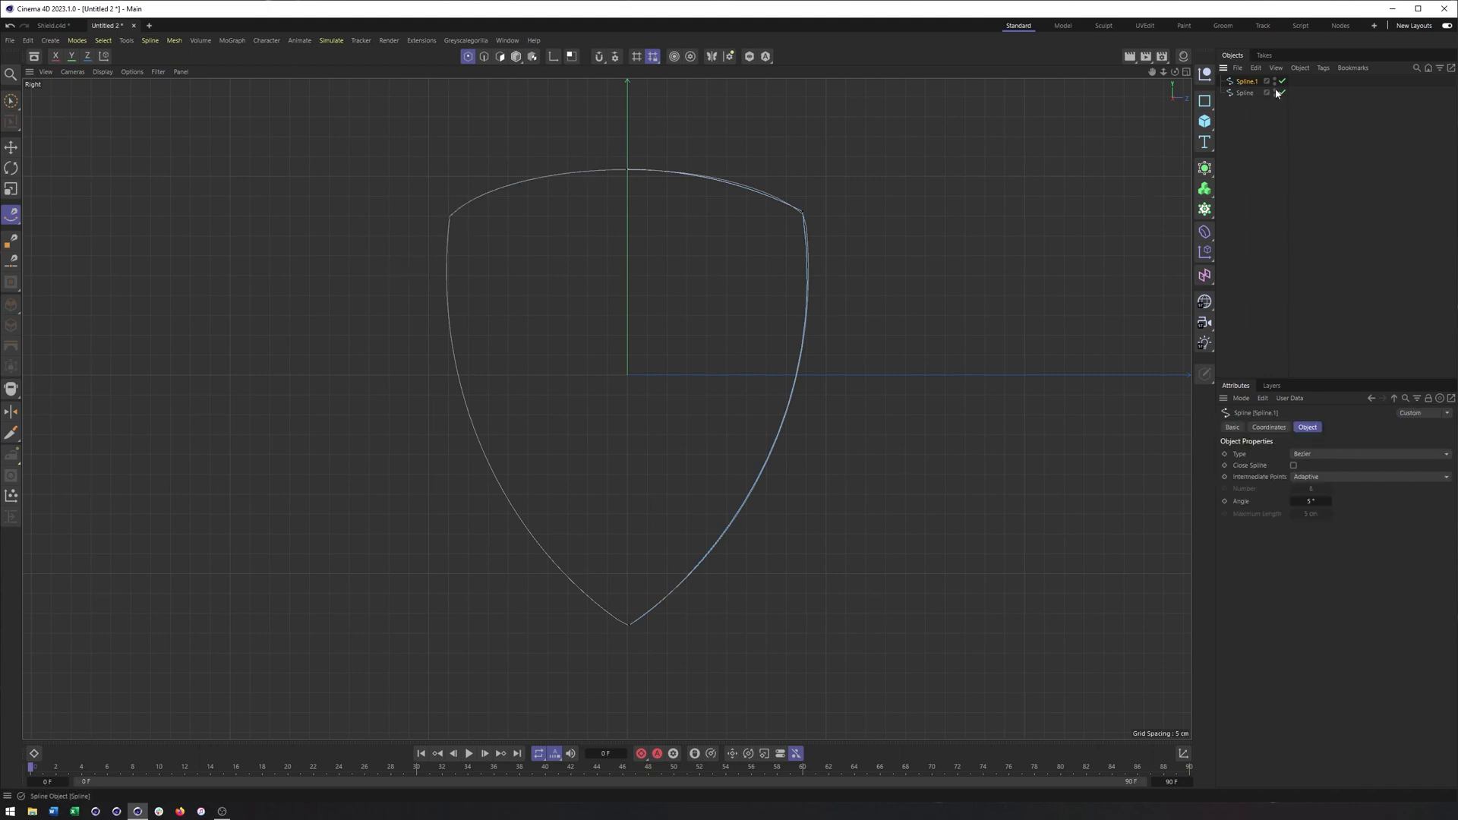
pyautogui.click(1241, 90)
pyautogui.press('Delete')
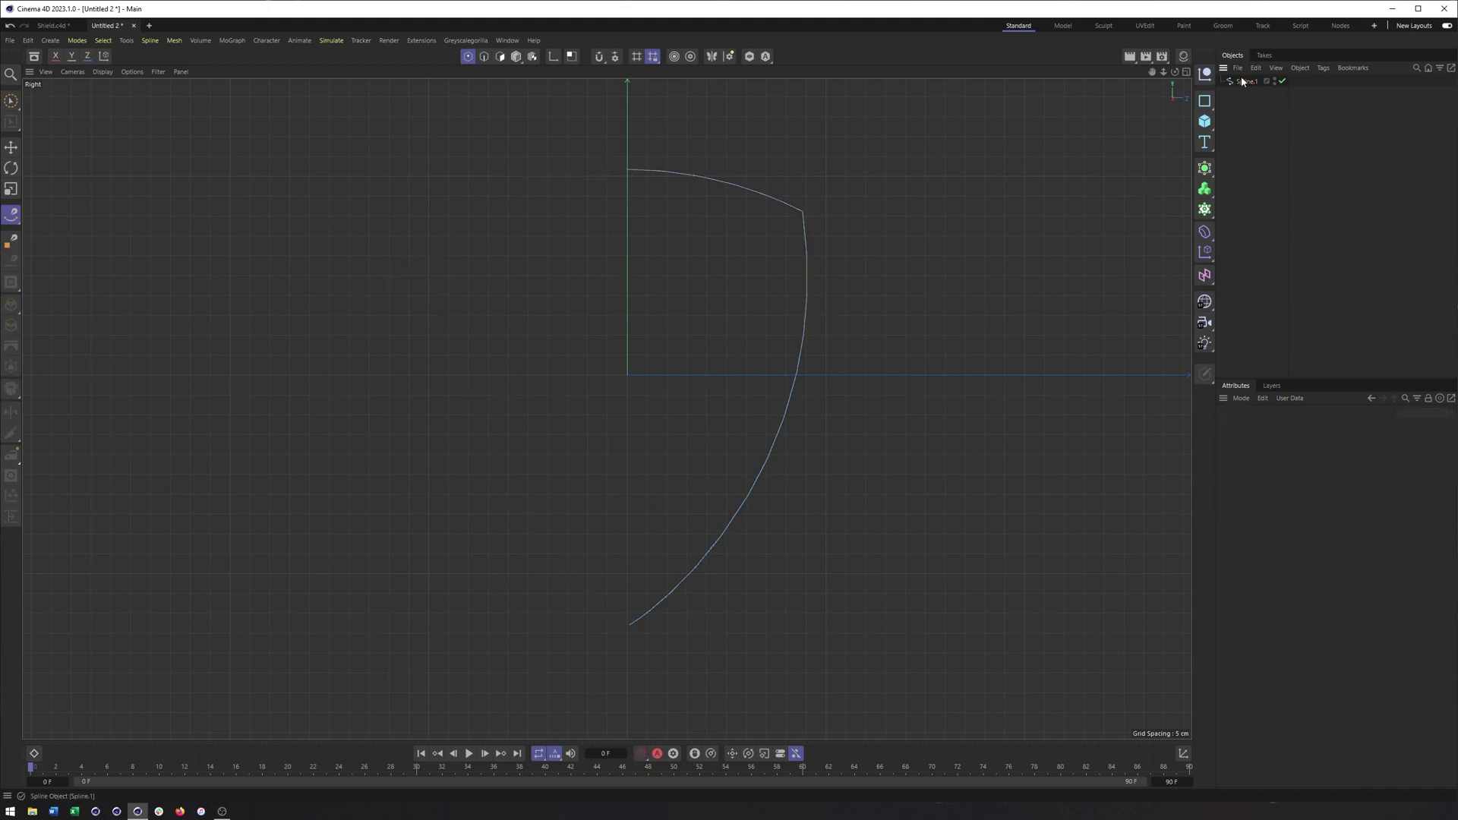
pyautogui.click(1238, 82)
pyautogui.click(517, 58)
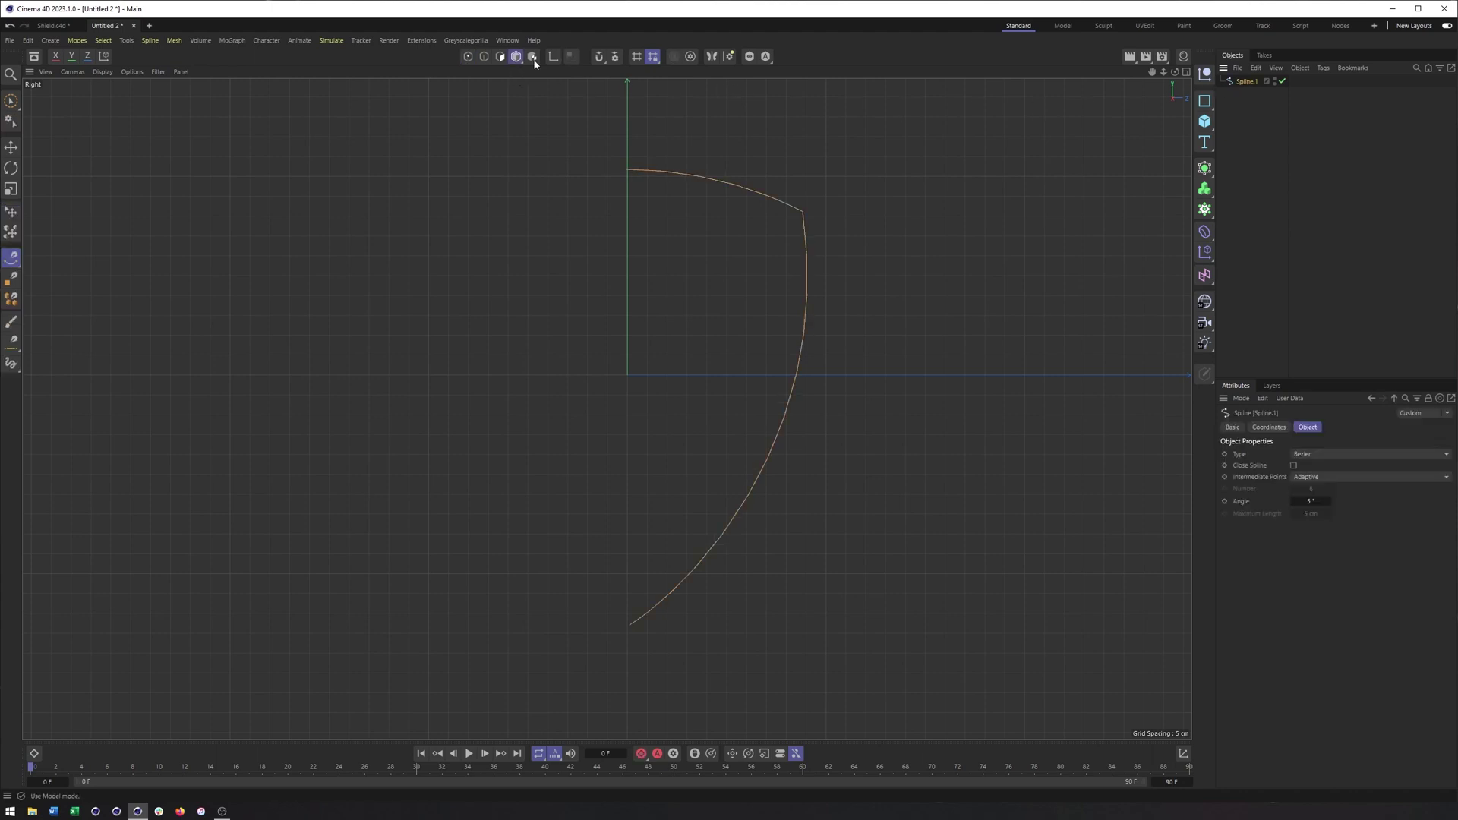
# - Duplicate Spline.1 and rotate the copy 180° to form the left half
pyautogui.keyDown('ctrl'); pyautogui.moveTo(1238, 80); pyautogui.dragTo(1241, 93); pyautogui.keyUp('ctrl')
pyautogui.press('r')
pyautogui.moveTo(711, 339); pyautogui.dragTo(430, 378)
pyautogui.press('e')
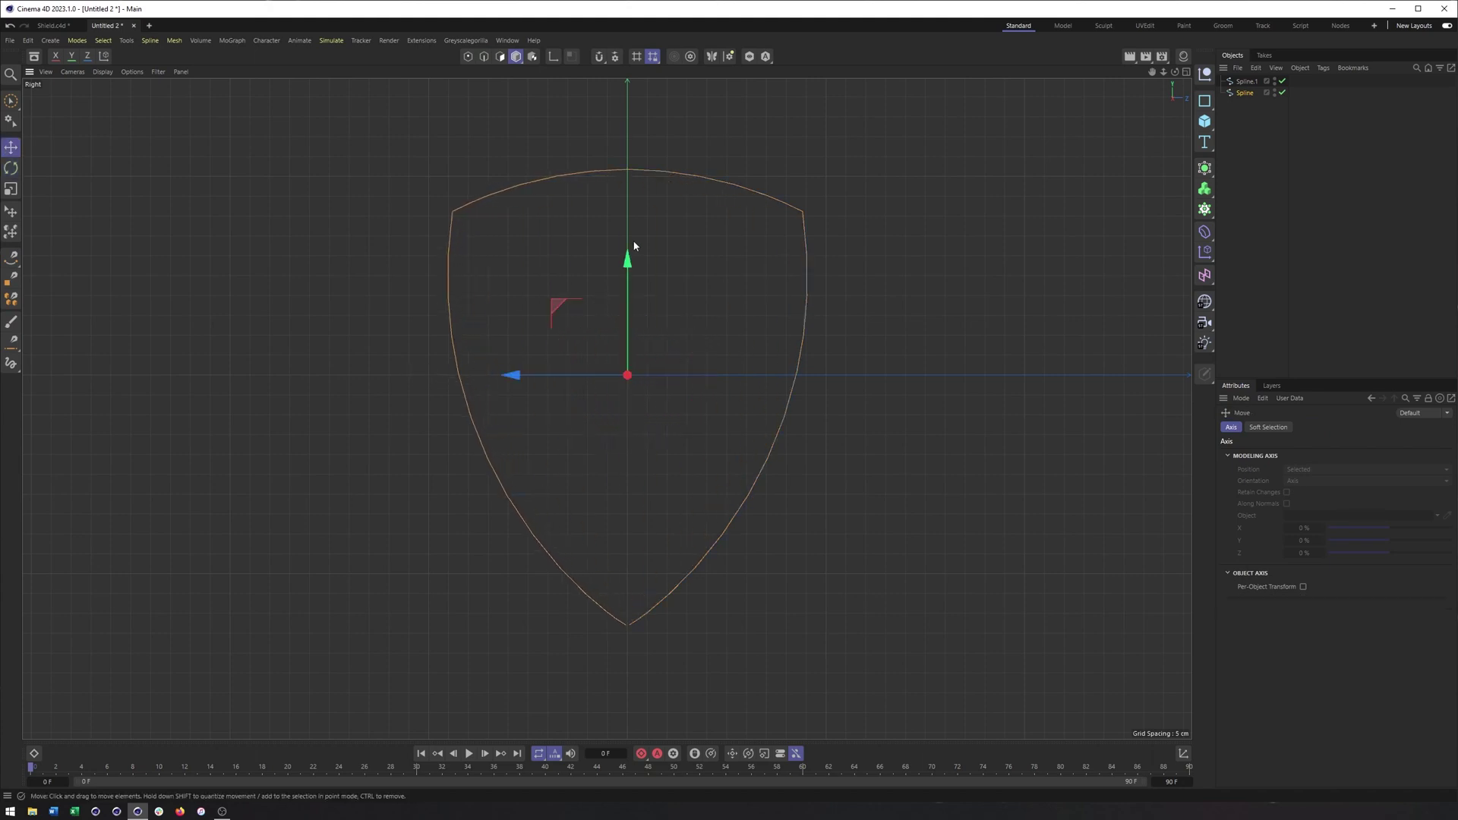
# - Delete the copy's top and bottom points
pyautogui.click(468, 56)
pyautogui.click(627, 170)
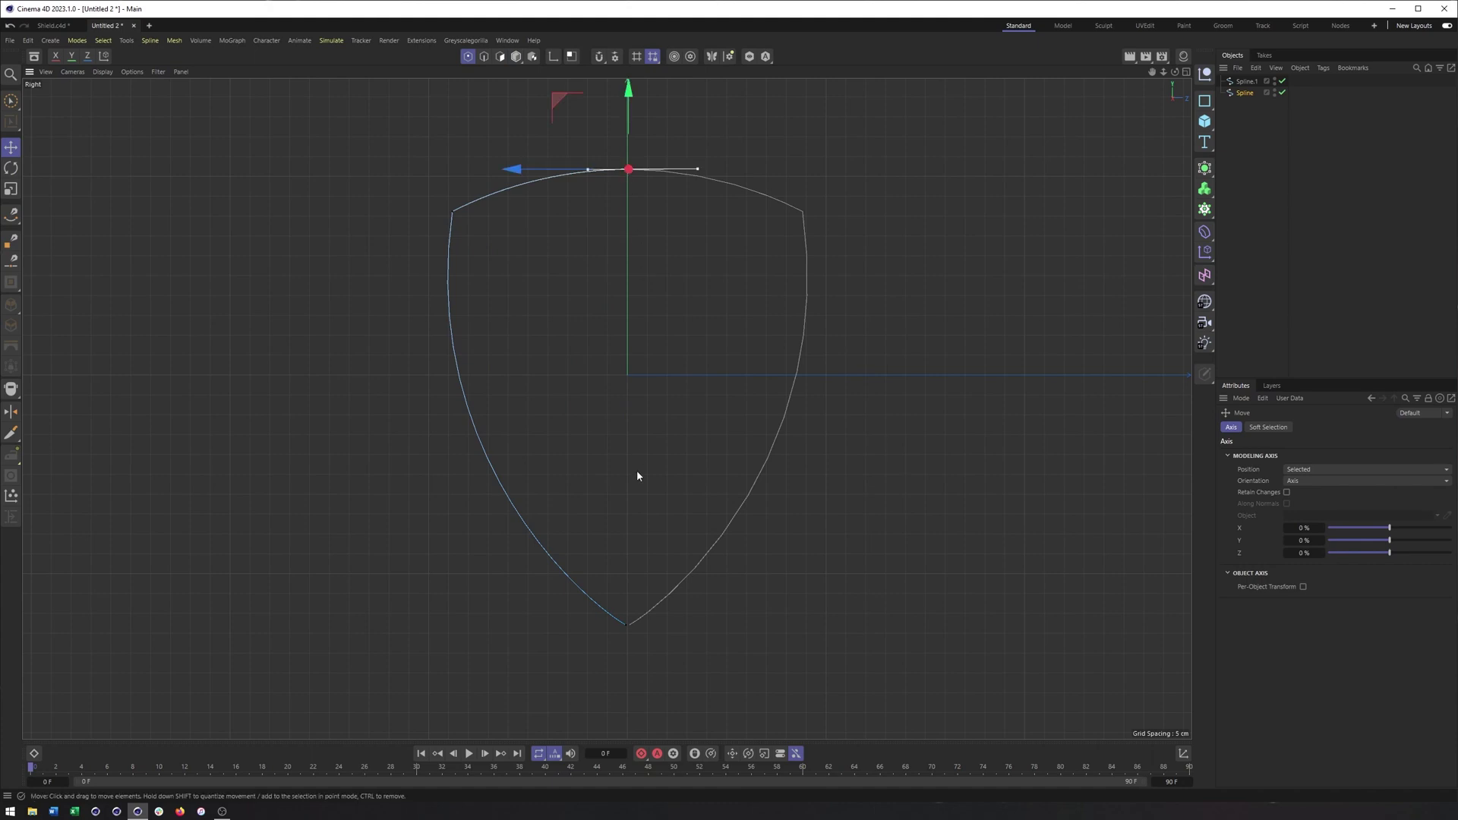
pyautogui.keyDown('shift'); pyautogui.click(625, 625); pyautogui.keyUp('shift')
pyautogui.press('Delete')
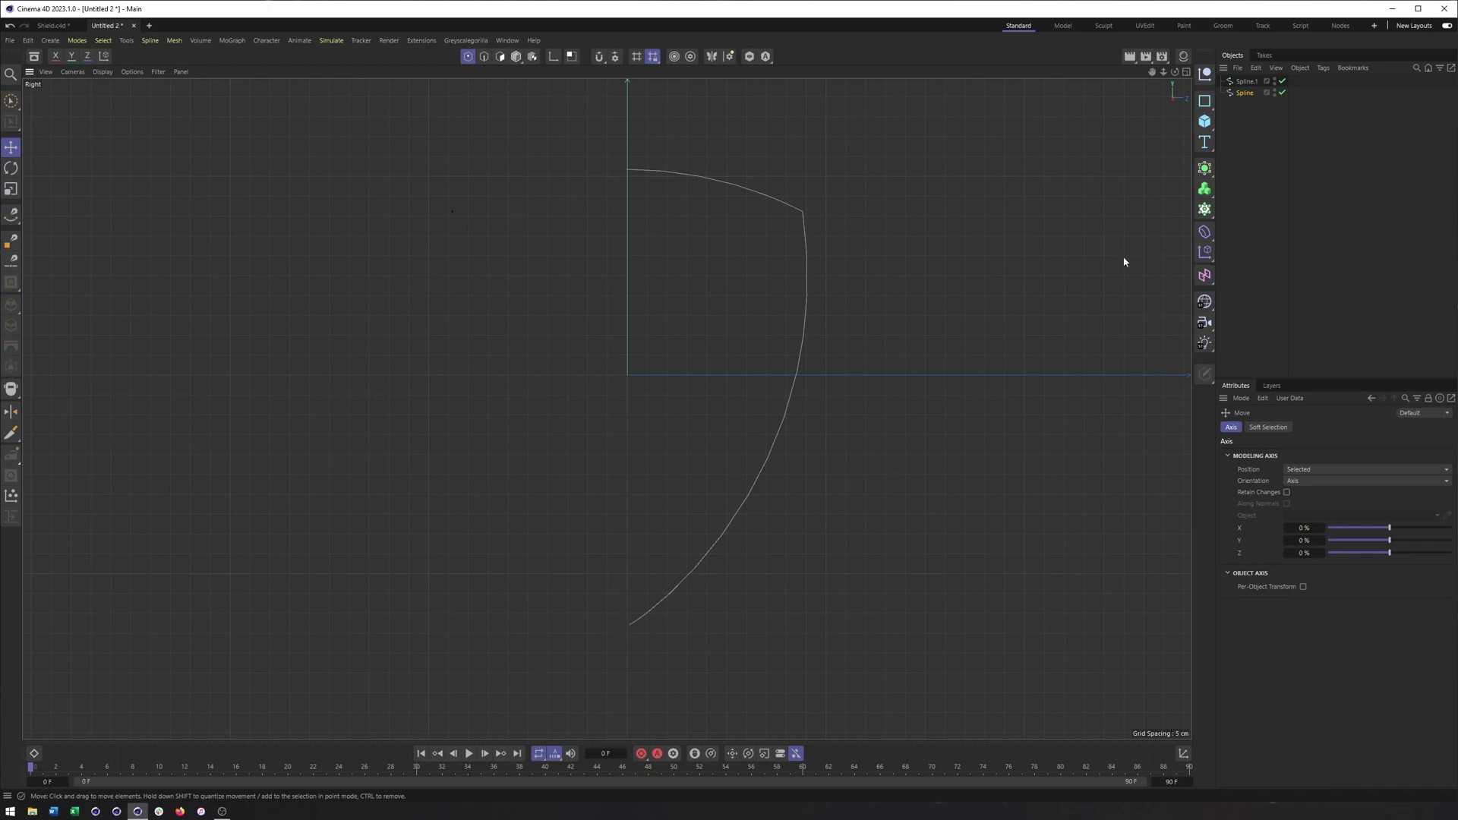
# - Undo the point deletion and merge Spline.1 and Spline with Connect Objects + Delete
pyautogui.hotkey('ctrl', 'z')
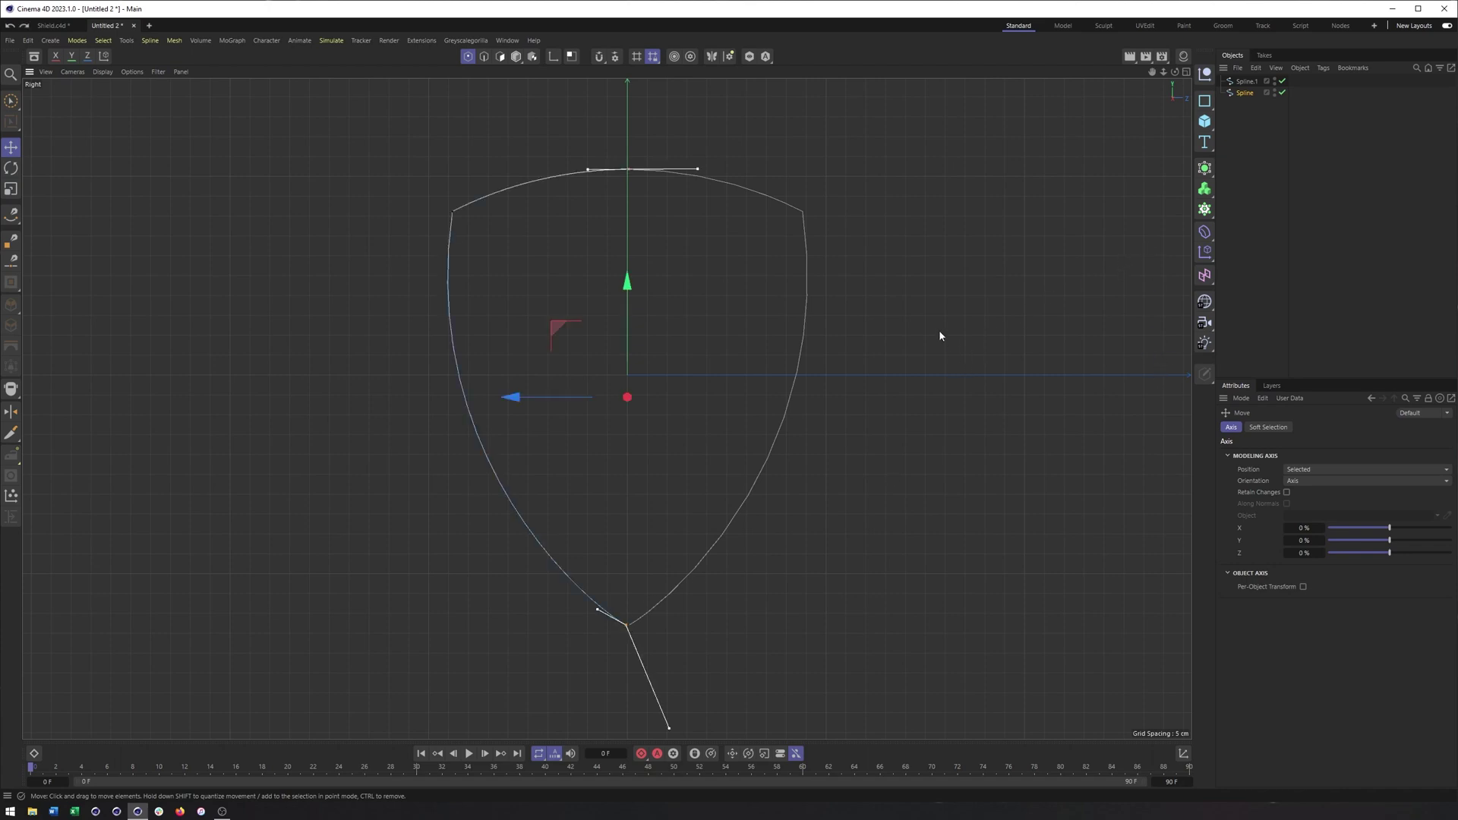
pyautogui.click(1247, 82)
pyautogui.keyDown('shift'); pyautogui.click(1244, 93); pyautogui.keyUp('shift')
pyautogui.rightClick(1244, 94)
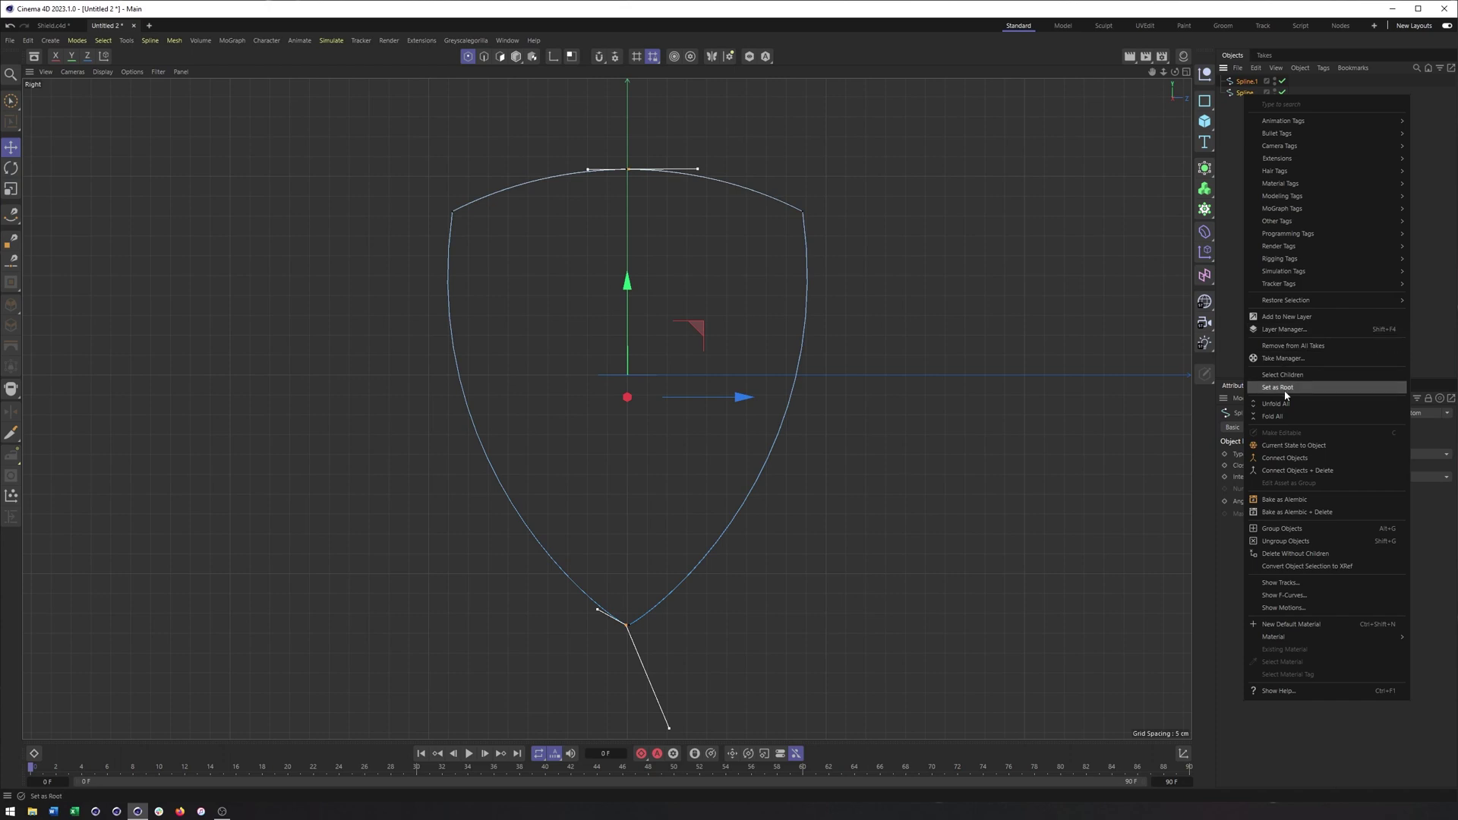
pyautogui.click(1302, 471)
# - Delete the duplicate top centre point
pyautogui.click(883, 396)
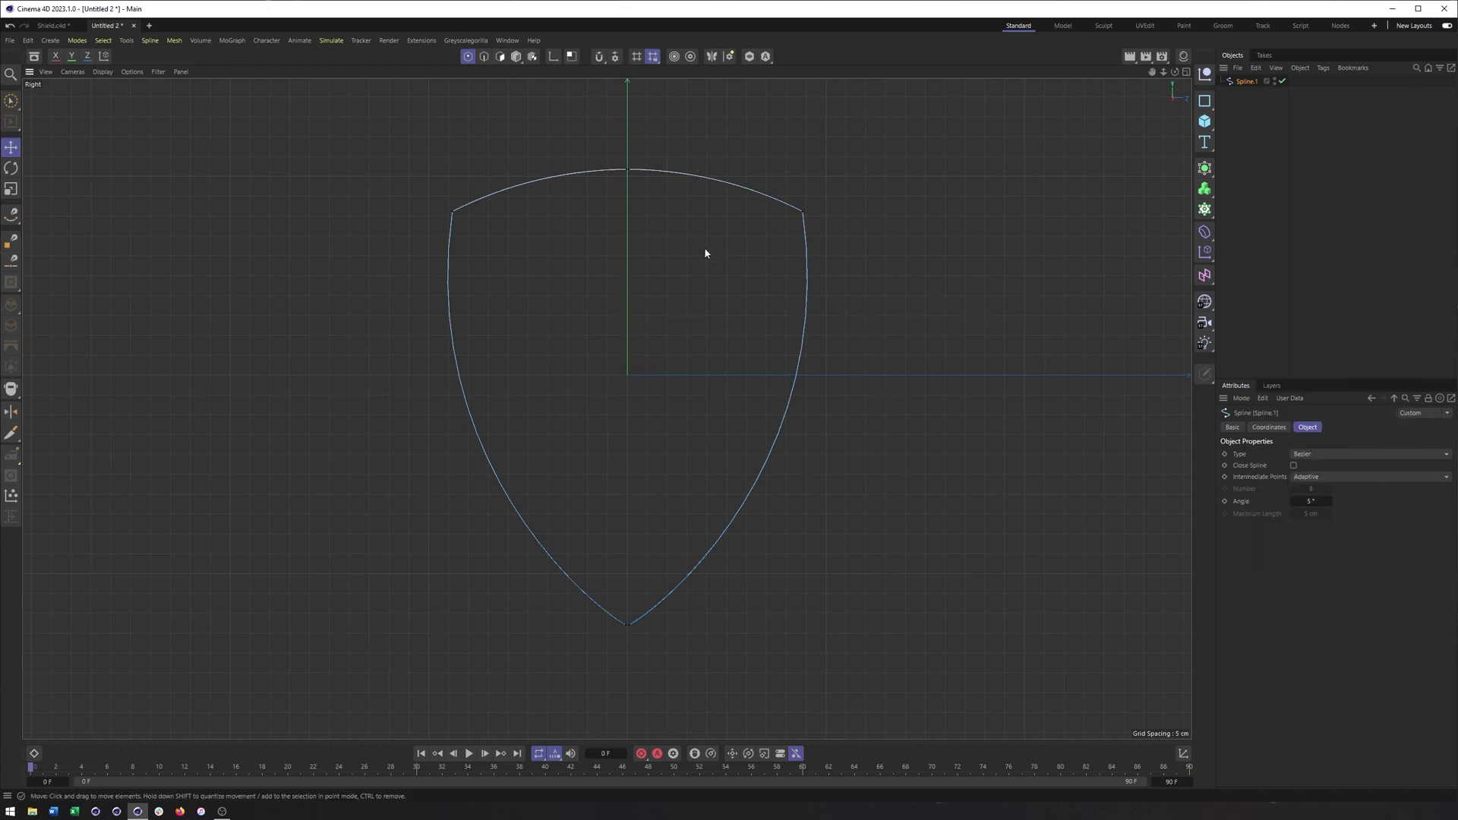
pyautogui.scroll(8, 627, 174)
pyautogui.scroll(3, 627, 175)
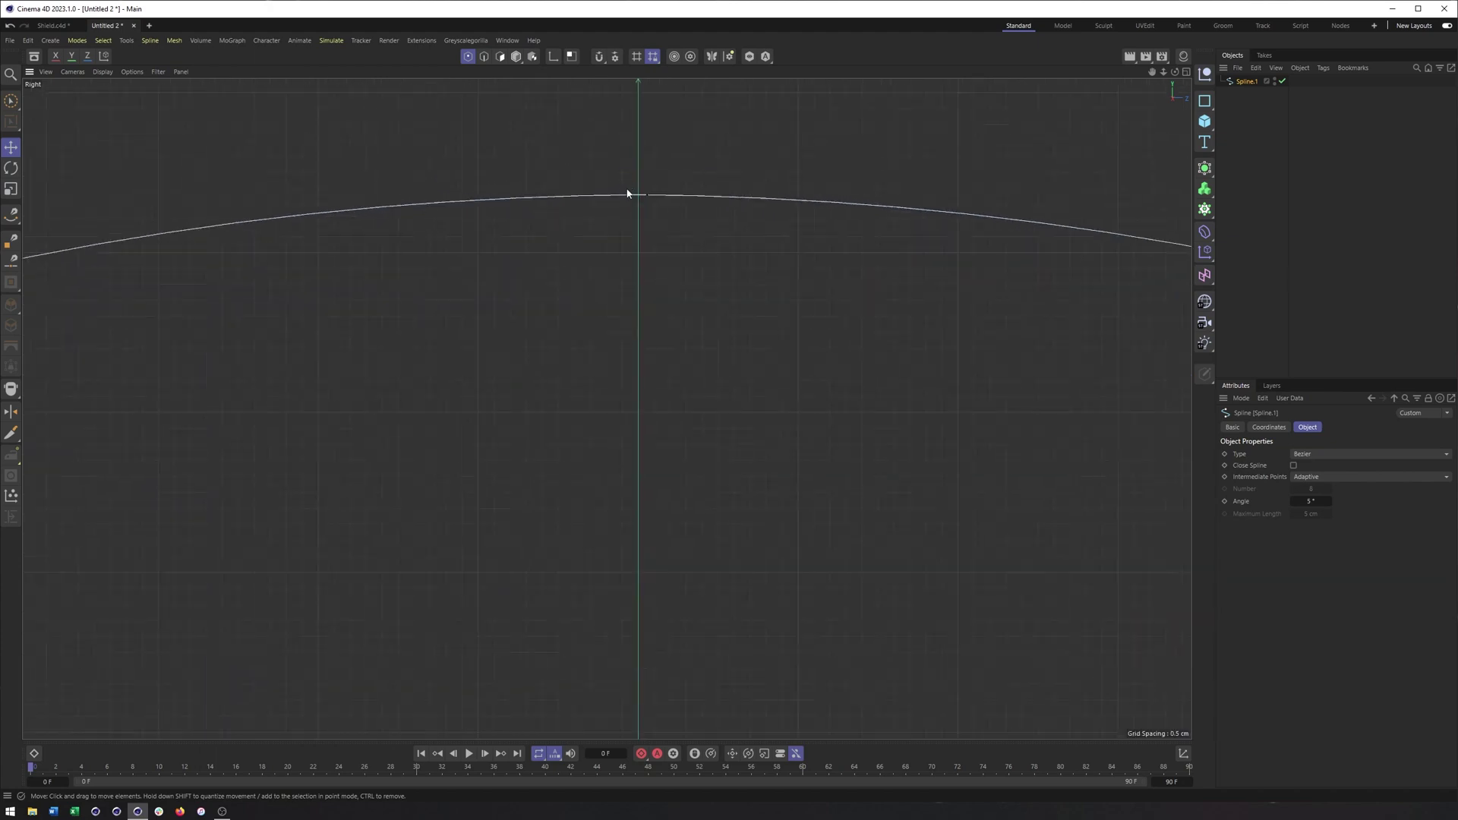
pyautogui.click(628, 195)
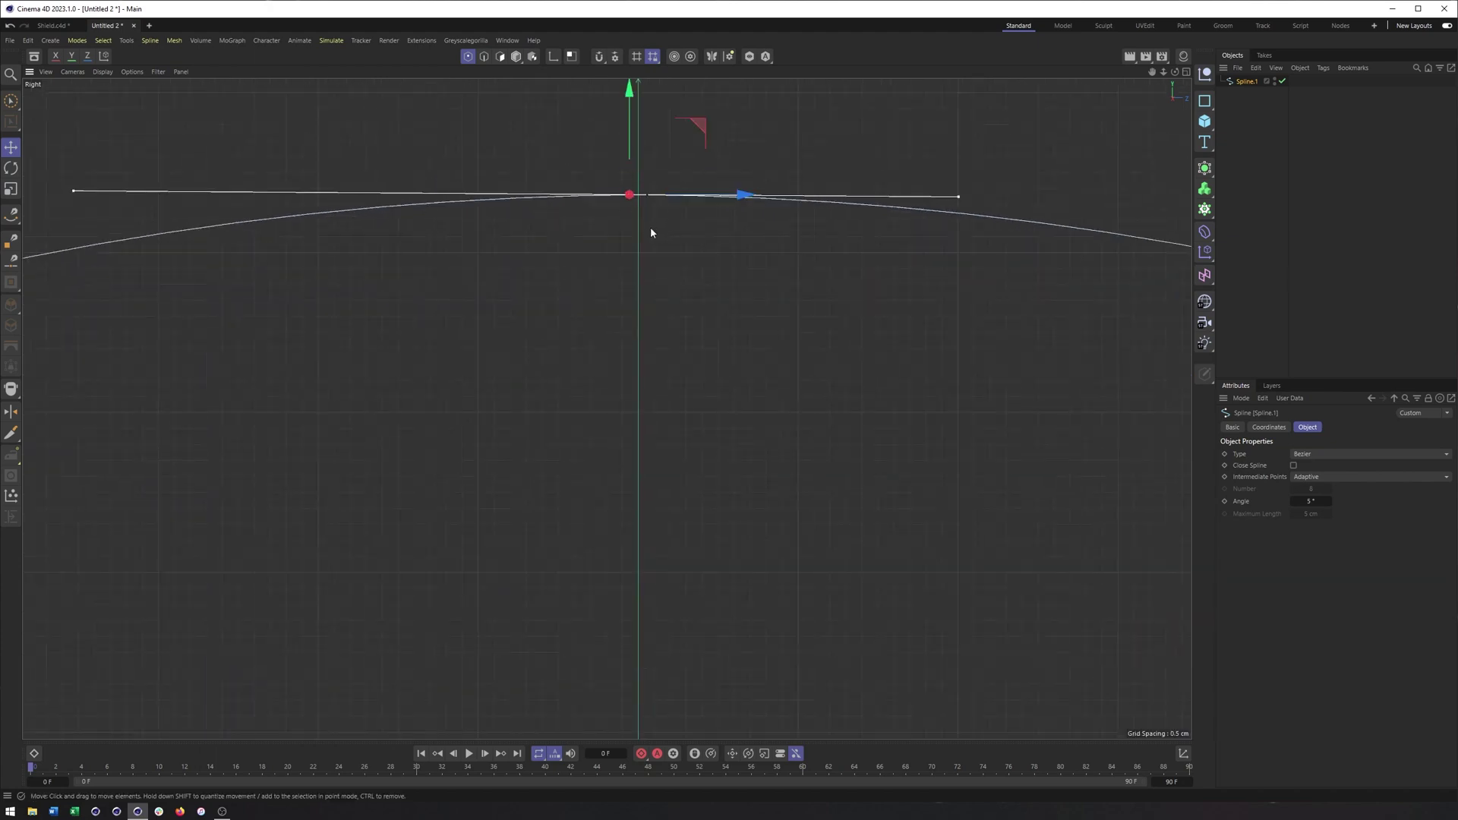
pyautogui.press('Delete')
# - Set the spline end point's Z position to 0 cm in the Coordinate Manager
pyautogui.scroll(-5, 653, 219)
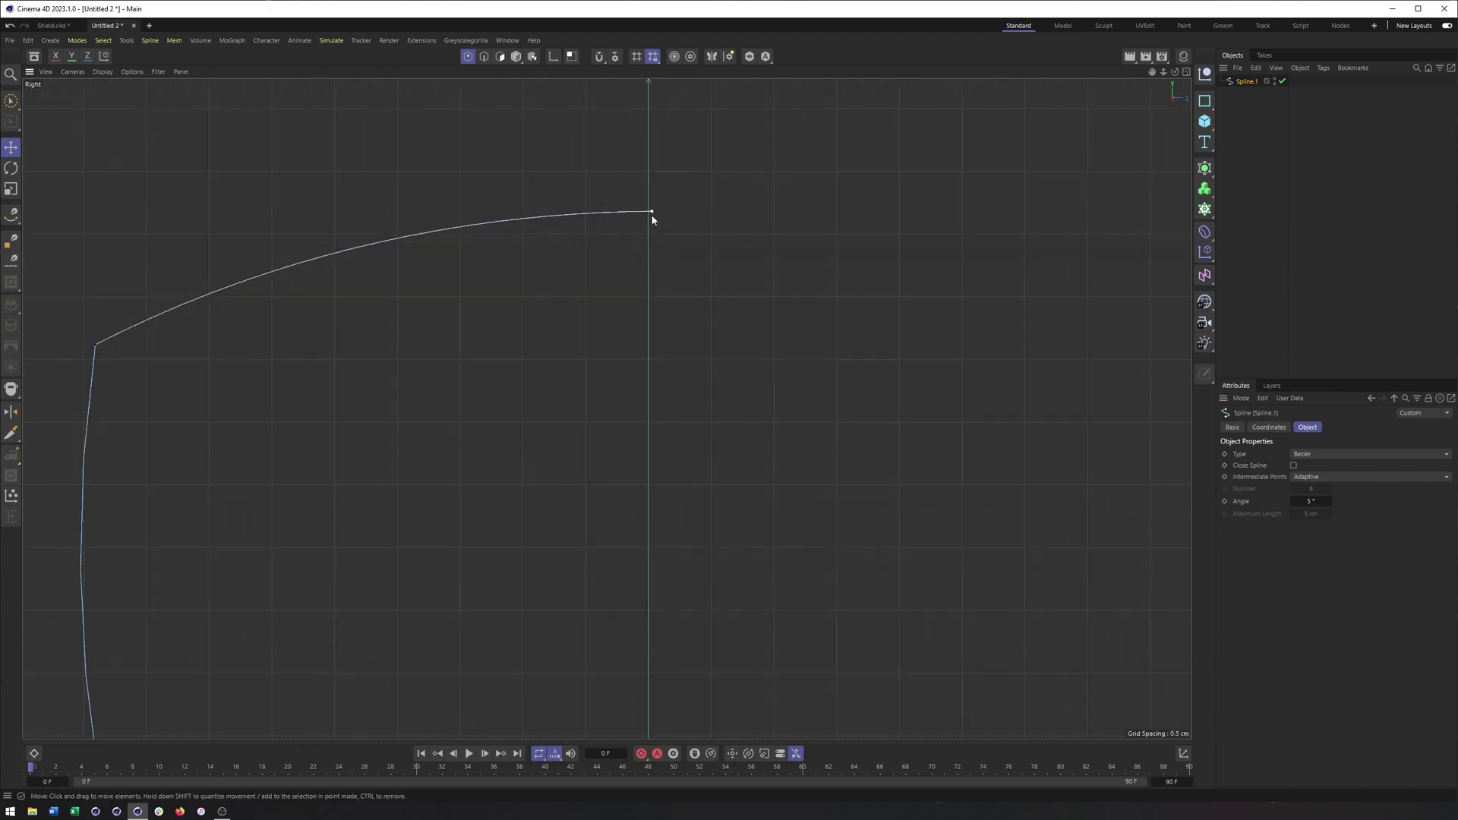
pyautogui.scroll(3, 651, 220)
pyautogui.click(652, 212)
pyautogui.scroll(-8, 935, 514)
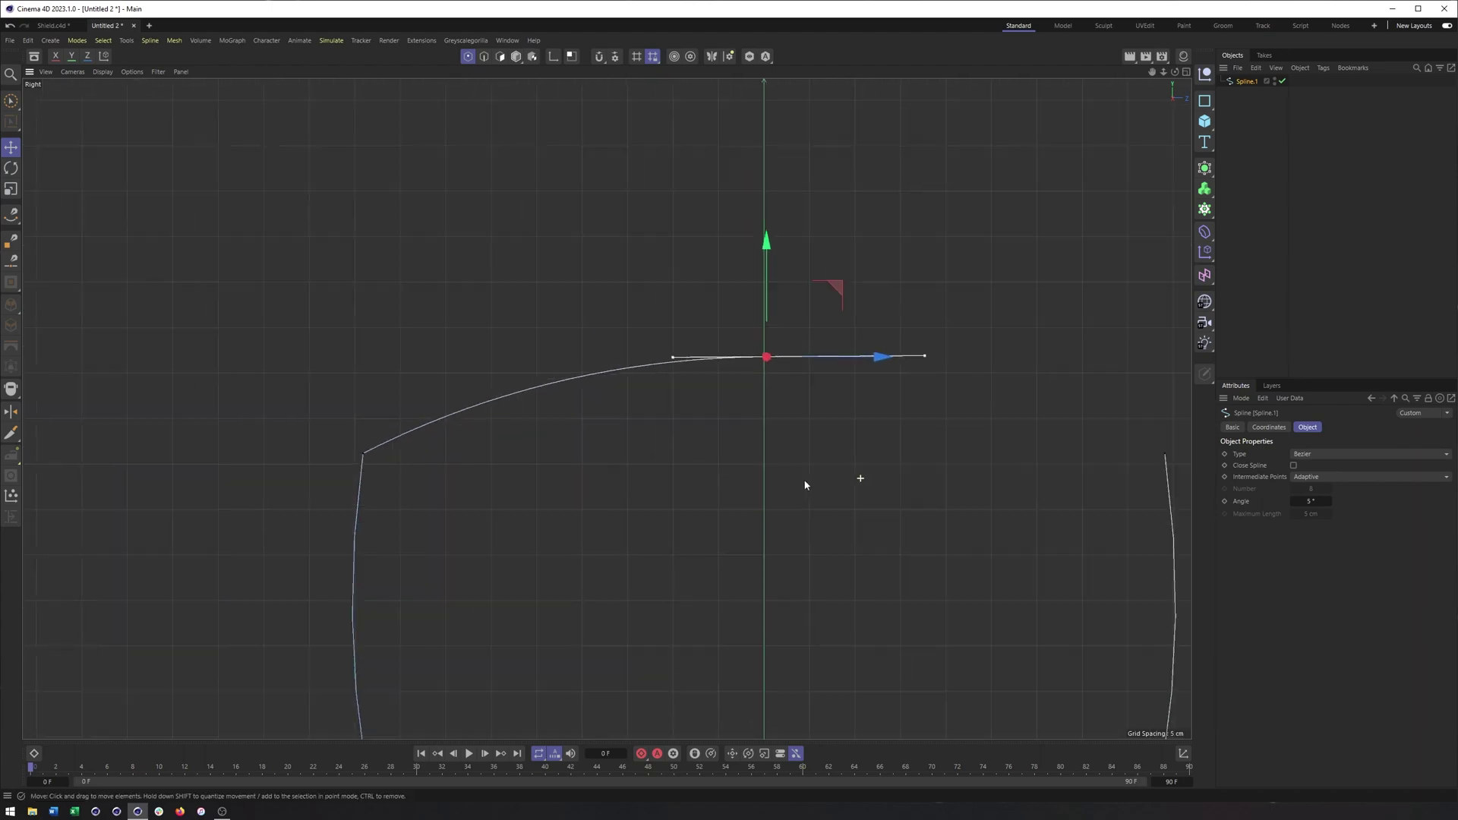
pyautogui.click(1184, 753)
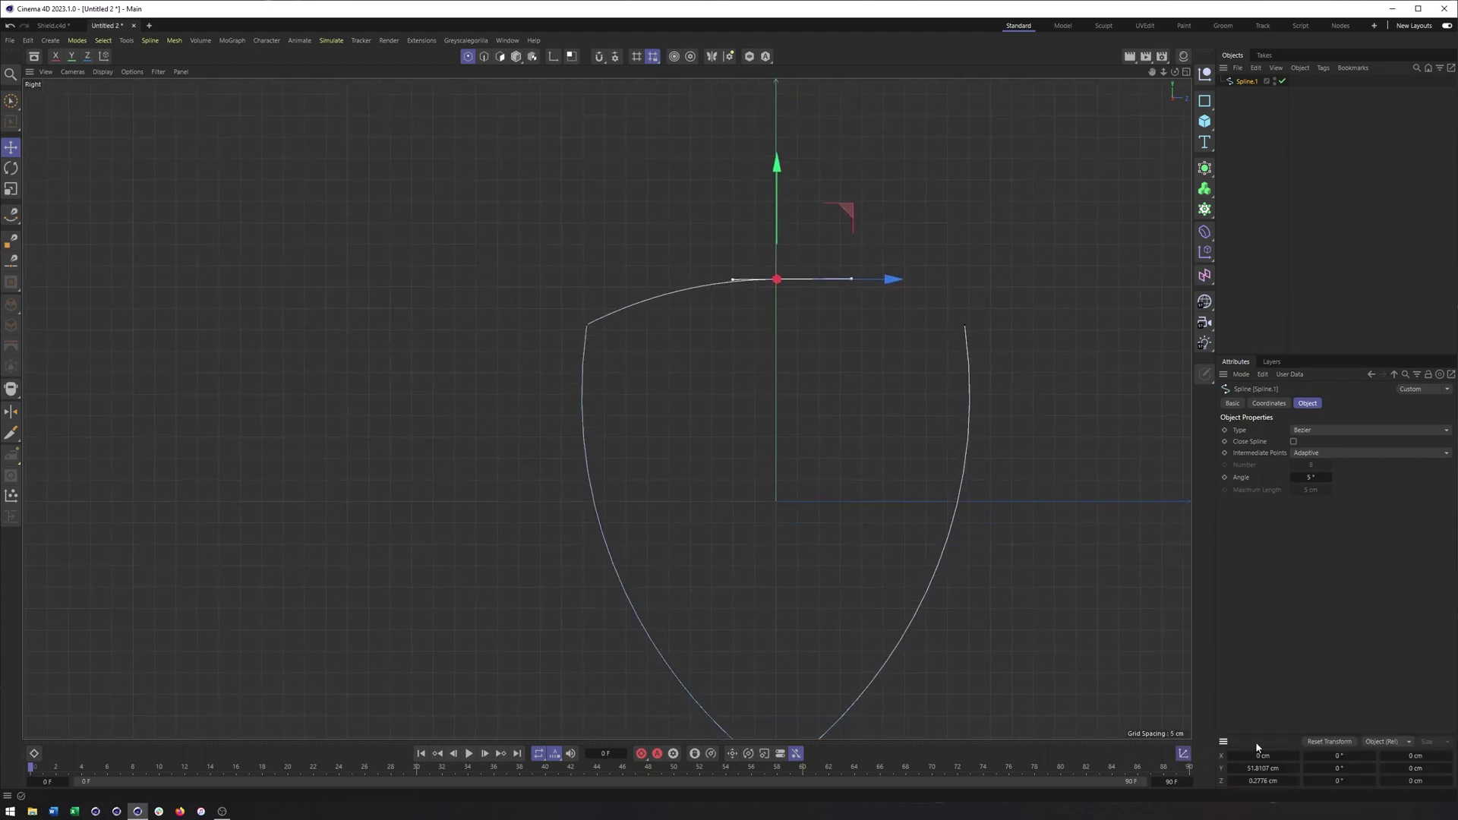
pyautogui.click(1265, 782)
pyautogui.write('0')
# - Set the bottom tip point's Z position to 0 cm
pyautogui.keyDown('alt'); pyautogui.moveTo(948, 574); pyautogui.dragTo(917, 389, button='middle'); pyautogui.keyUp('alt')
pyautogui.scroll(1, 746, 592)
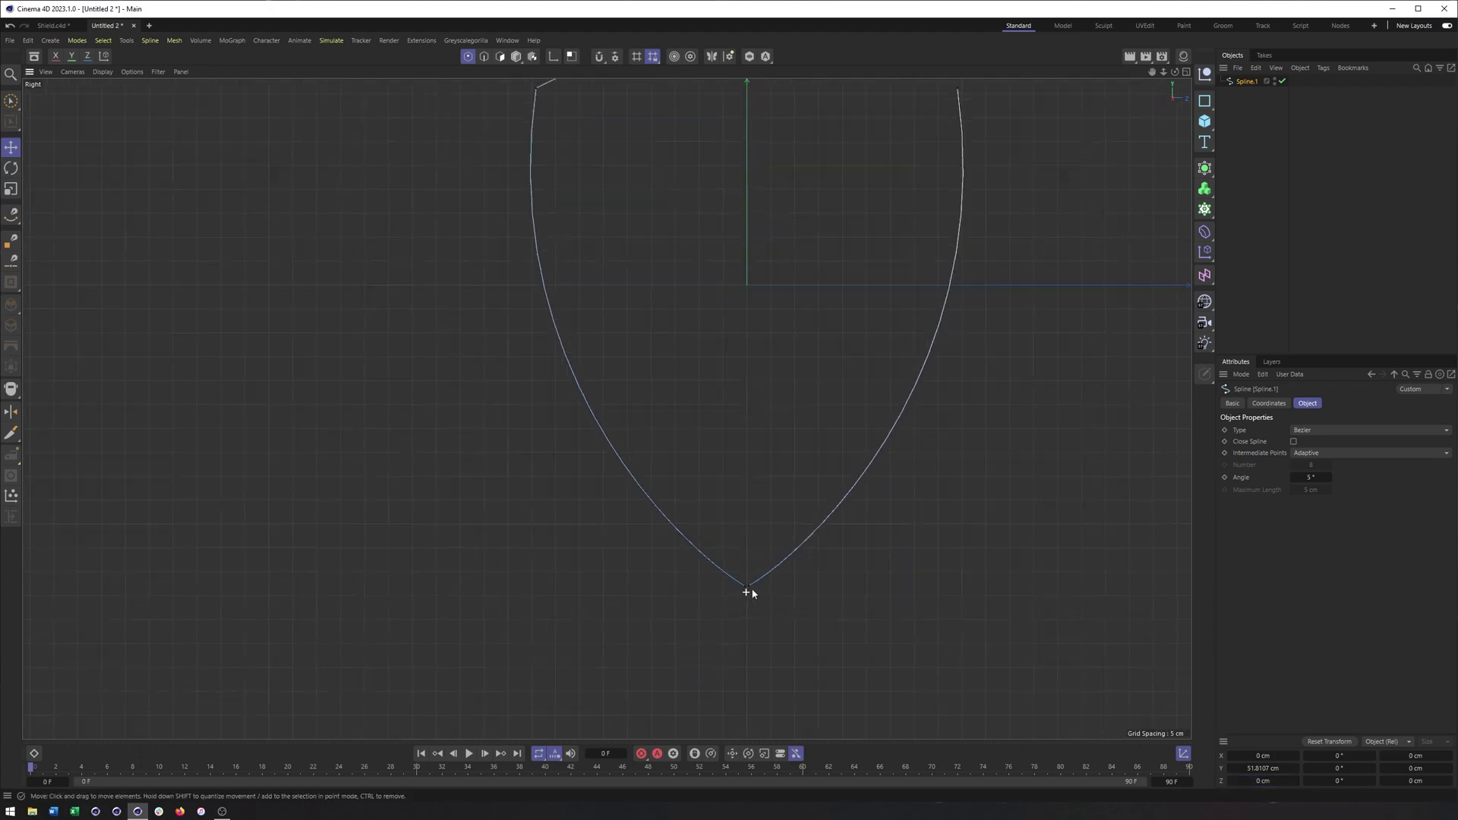
pyautogui.scroll(3, 751, 592)
pyautogui.click(753, 574)
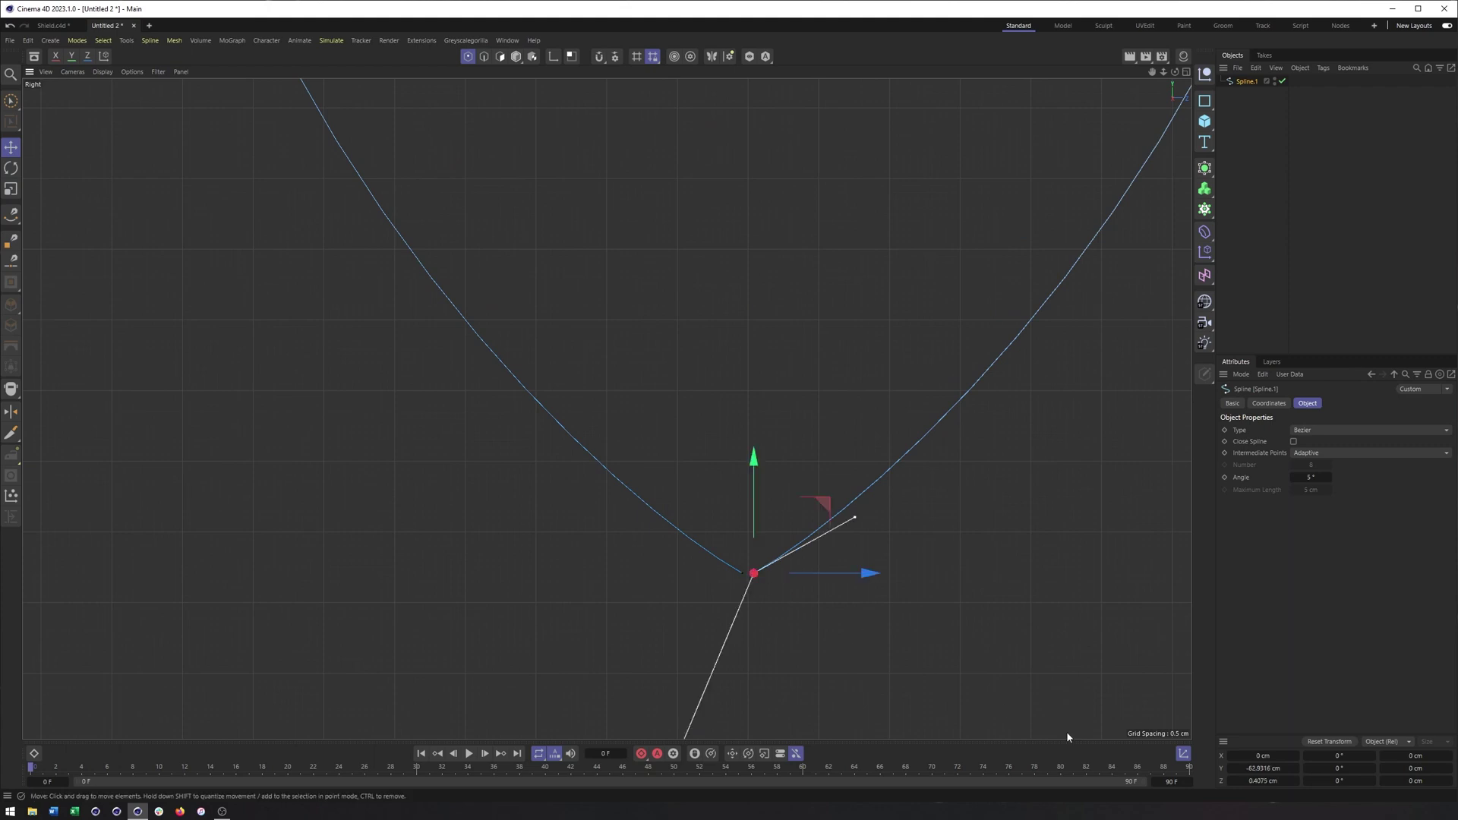
pyautogui.click(1263, 780)
pyautogui.write('0')
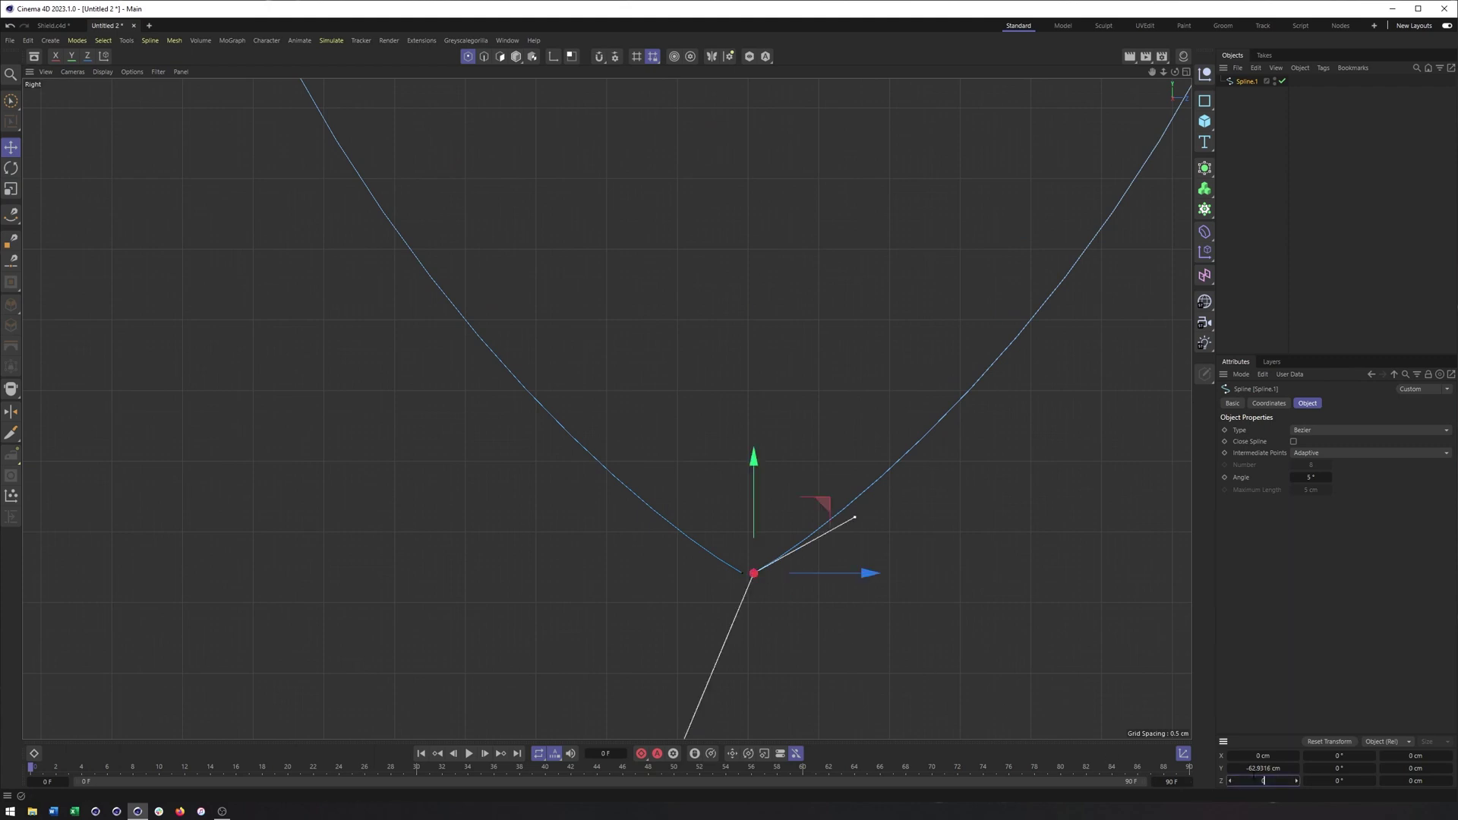
pyautogui.press('Return')
# - Delete the duplicate bottom point and review the joined outline
pyautogui.click(735, 572)
pyautogui.click(743, 575)
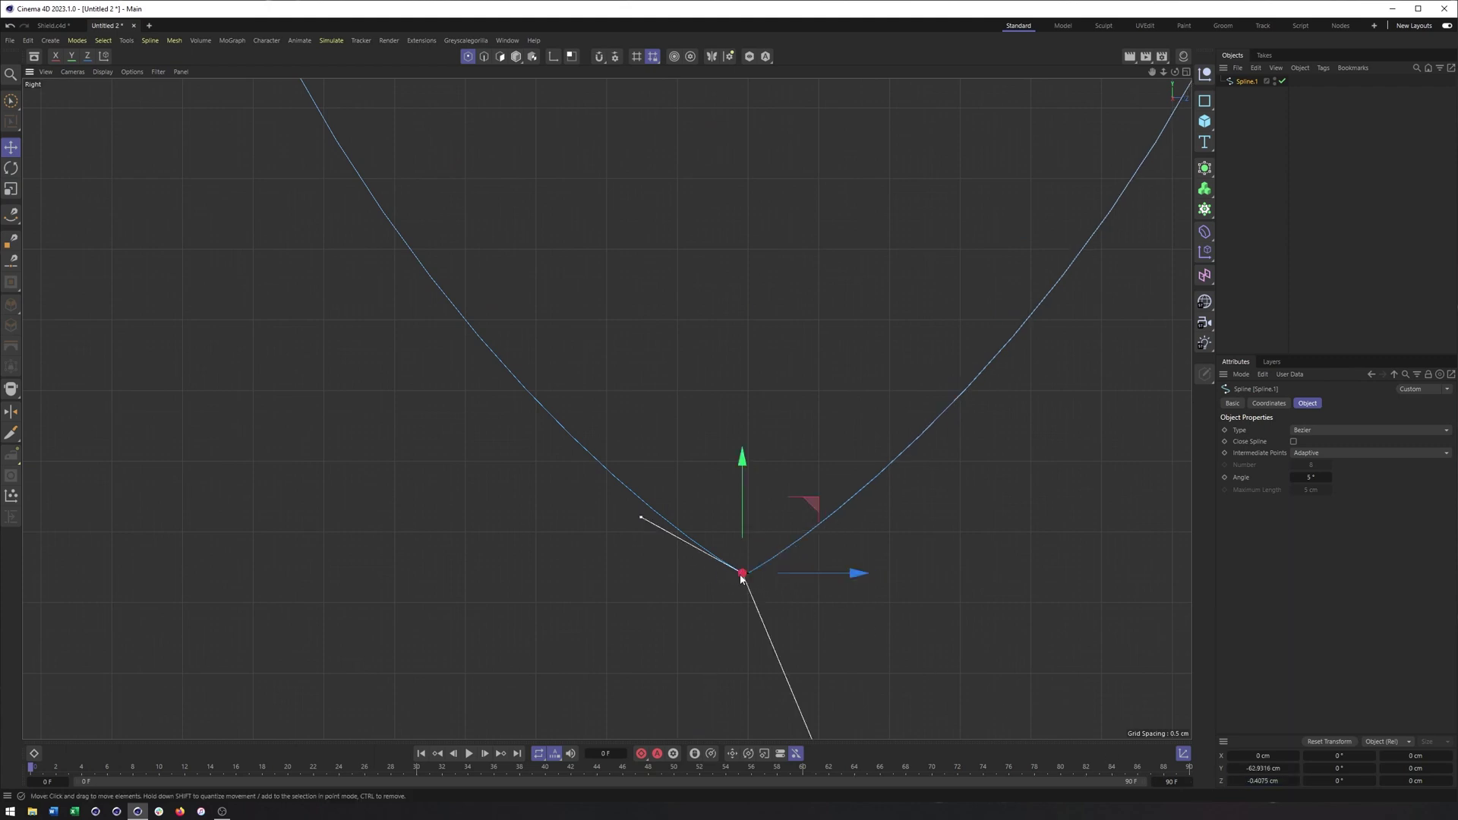
pyautogui.press('Delete')
pyautogui.keyDown('alt'); pyautogui.moveTo(776, 423); pyautogui.dragTo(636, 441, button='right'); pyautogui.keyUp('alt')
pyautogui.keyDown('alt'); pyautogui.moveTo(748, 387); pyautogui.dragTo(737, 430, button='middle'); pyautogui.keyUp('alt')
pyautogui.keyDown('alt'); pyautogui.moveTo(750, 425); pyautogui.dragTo(795, 416, button='right'); pyautogui.keyUp('alt')
# - Join the two arcs' inner top endpoints with Join Segment
pyautogui.keyDown('alt'); pyautogui.moveTo(795, 420); pyautogui.dragTo(763, 482, button='middle'); pyautogui.keyUp('alt')
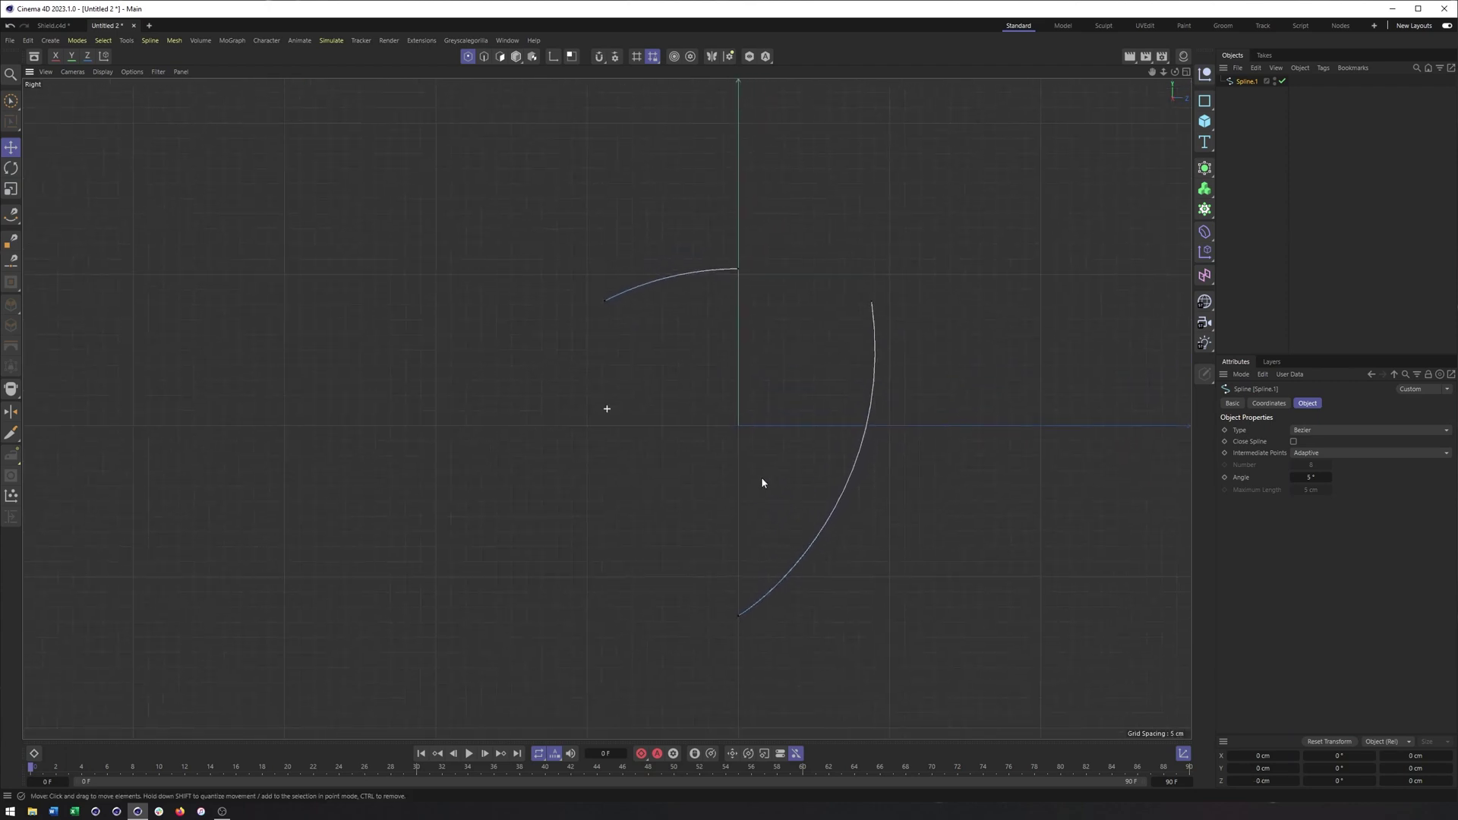
pyautogui.click(1293, 442)
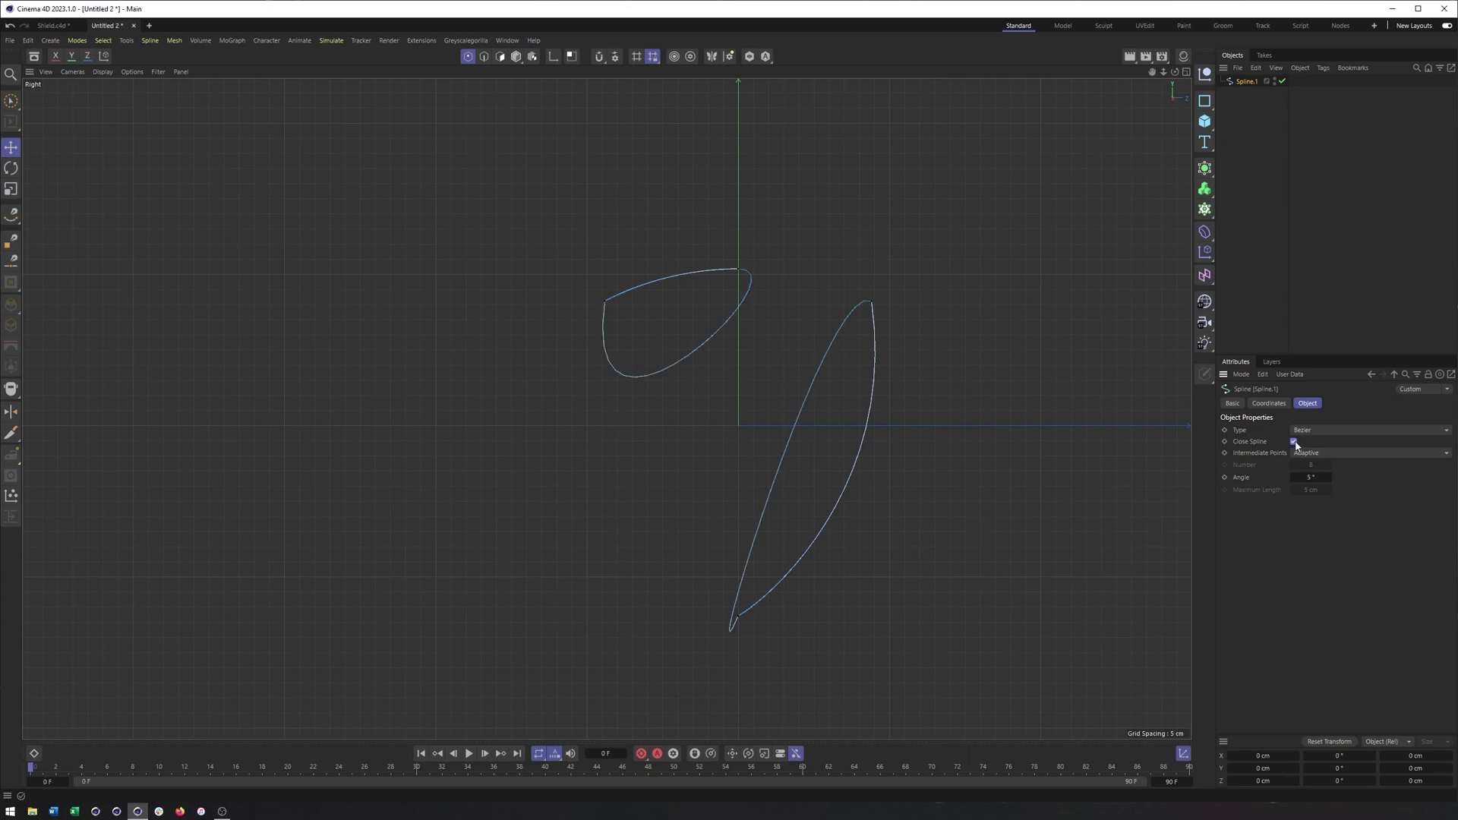
pyautogui.click(1293, 442)
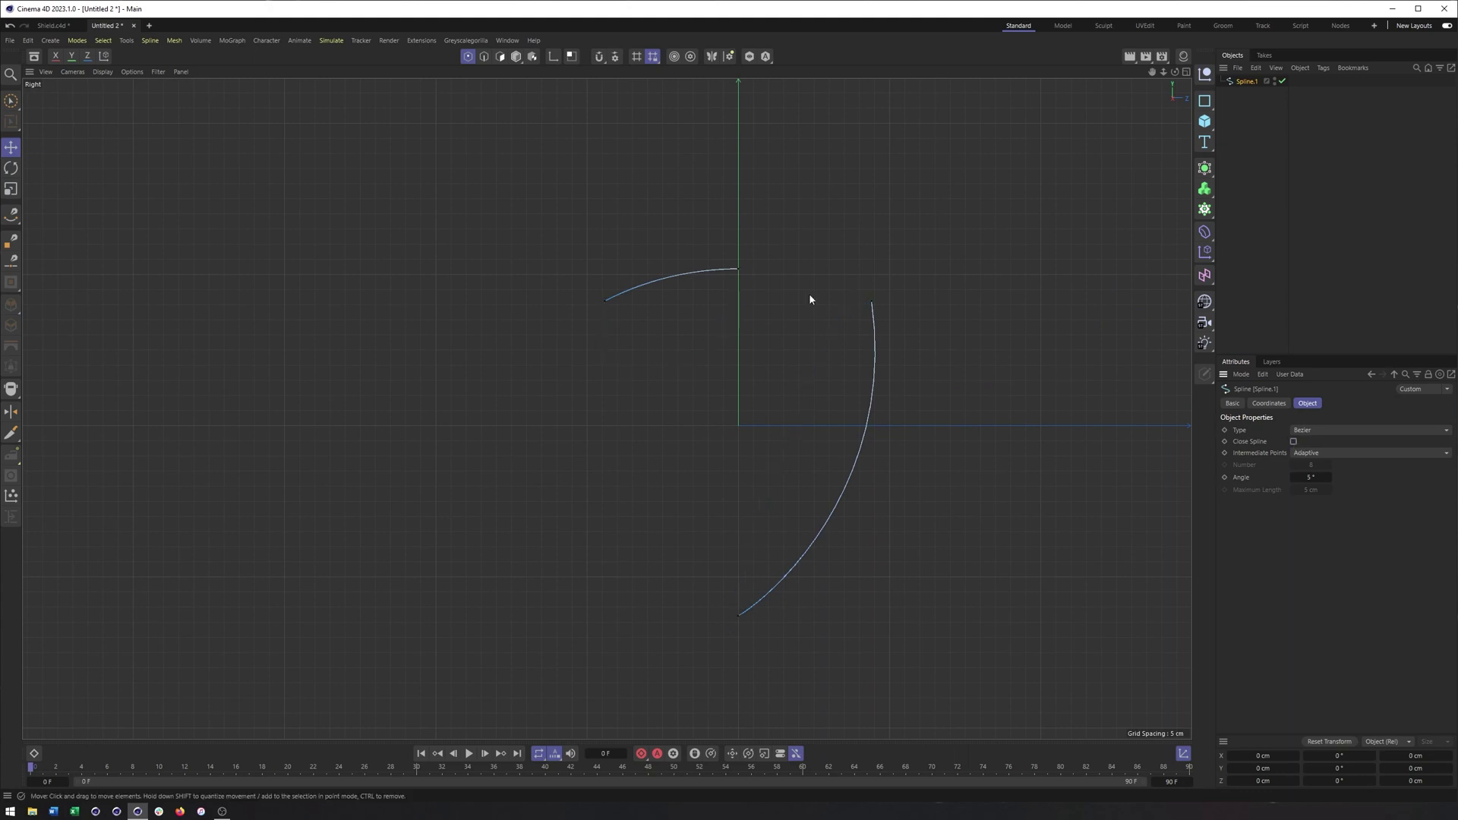
pyautogui.click(741, 270)
pyautogui.keyDown('shift'); pyautogui.click(872, 302); pyautogui.keyUp('shift')
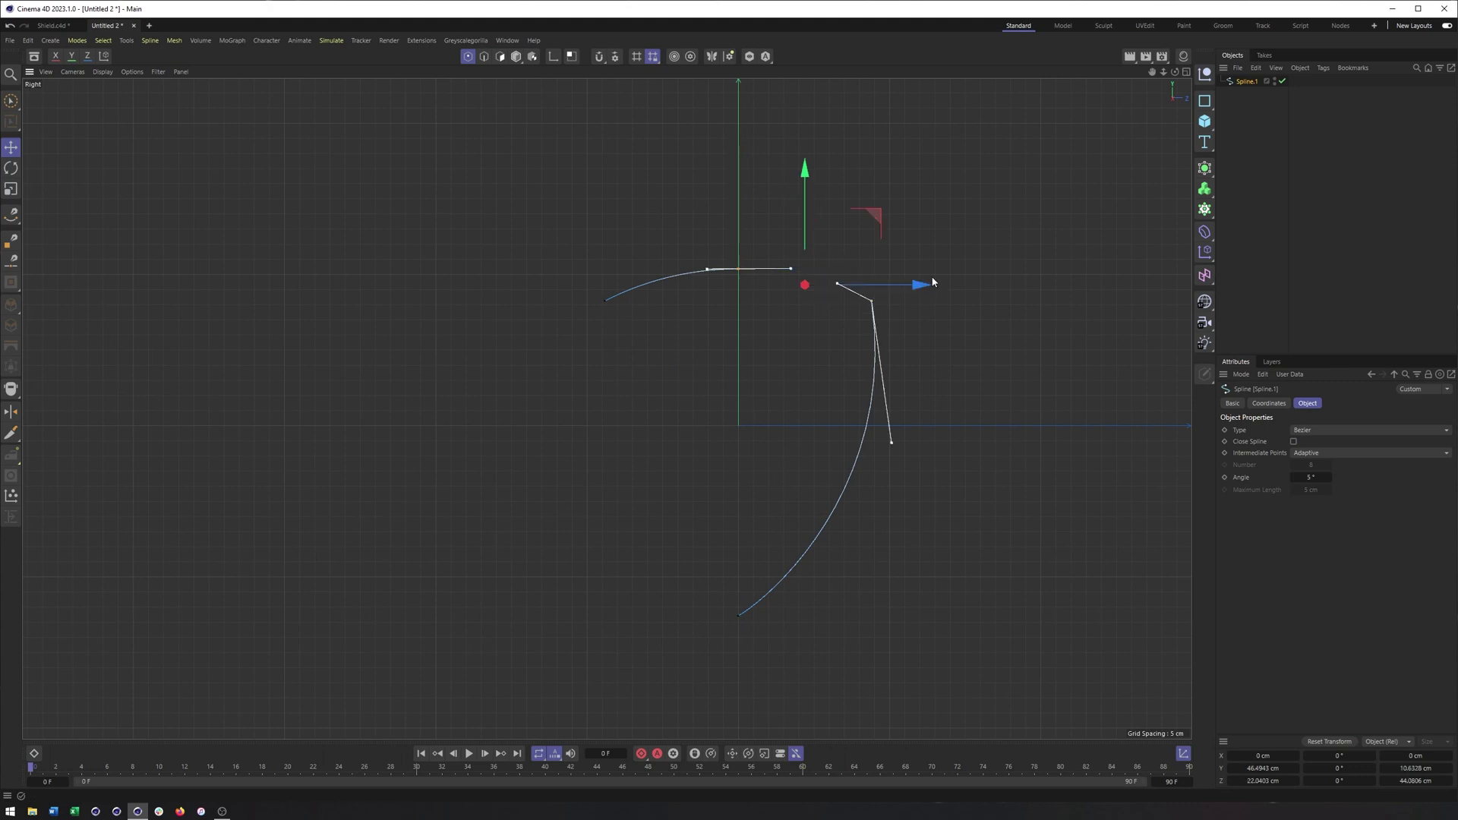
pyautogui.rightClick(981, 304)
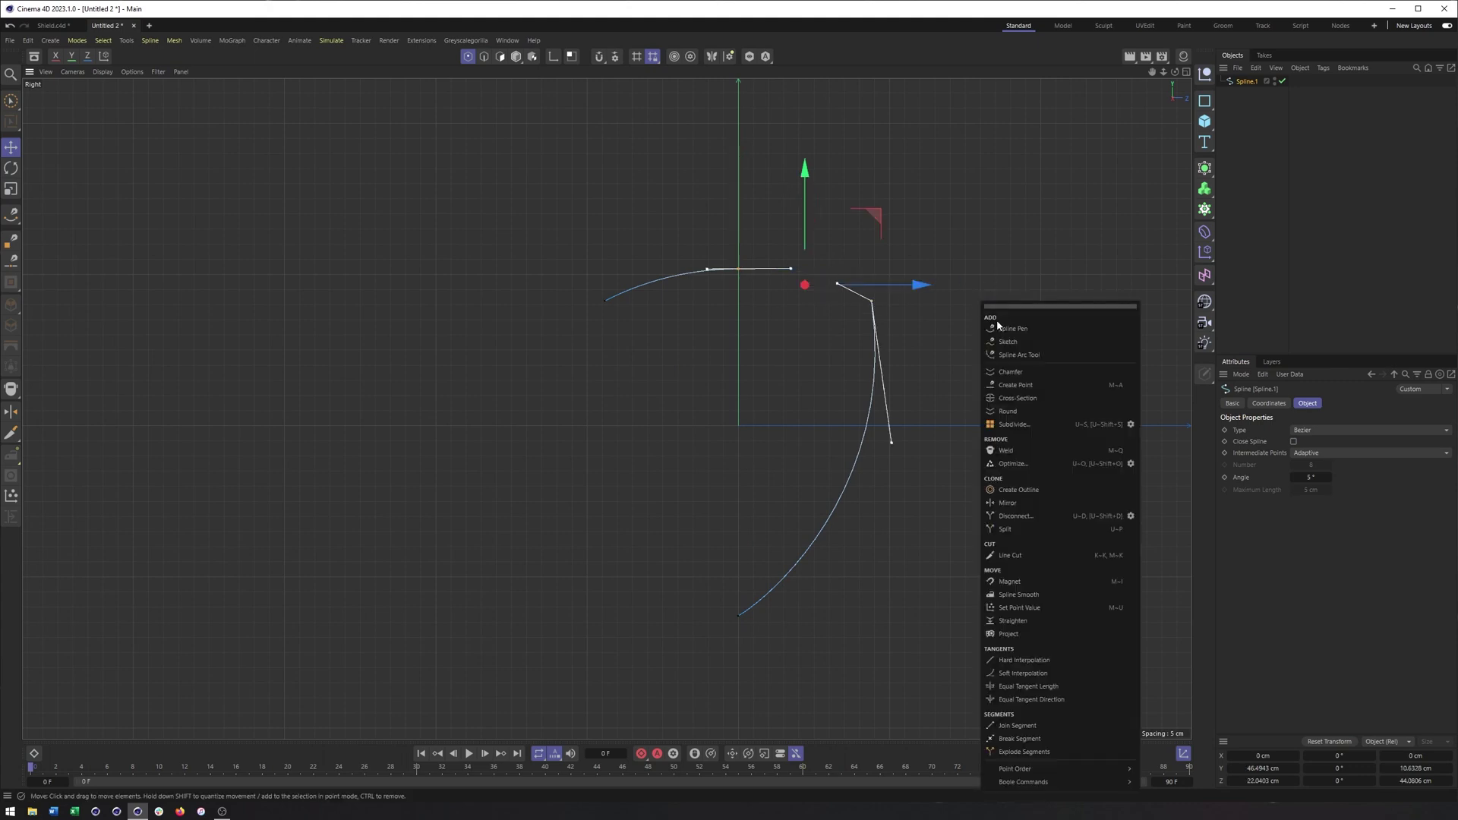
pyautogui.click(1004, 725)
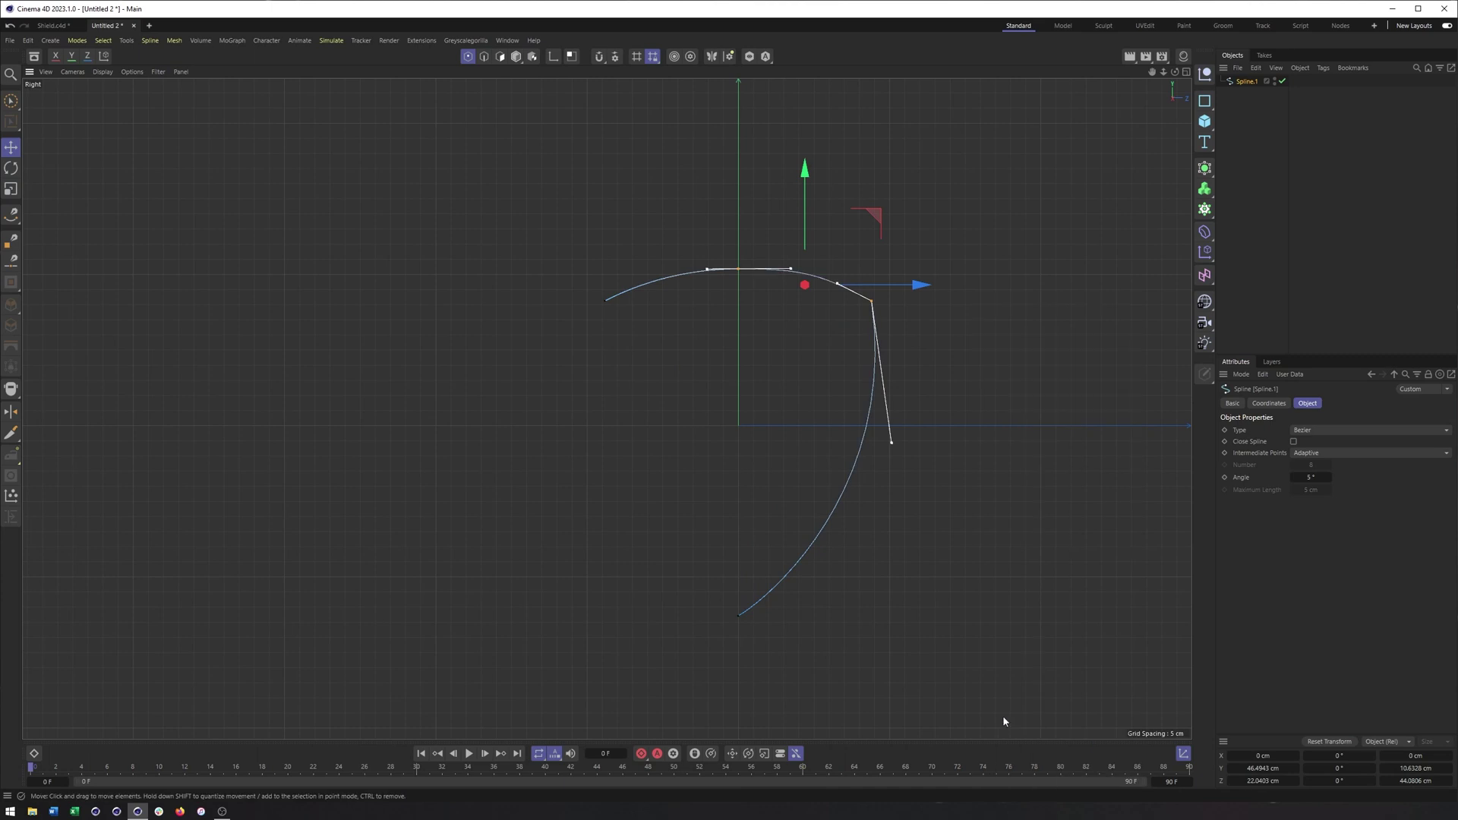
# - Enable Close Spline to seal the shield outline
pyautogui.click(606, 300)
pyautogui.click(1293, 441)
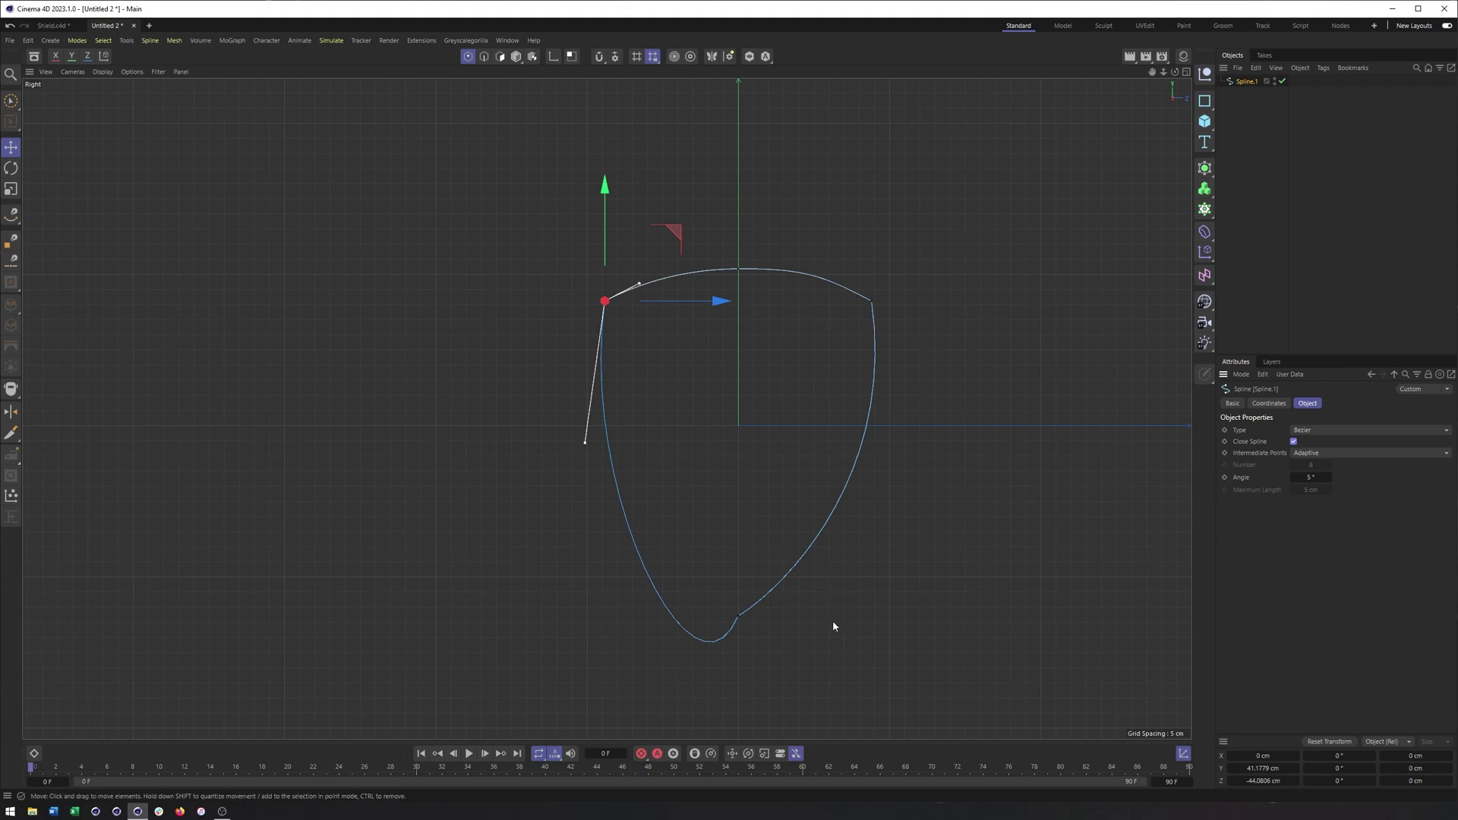
pyautogui.click(736, 615)
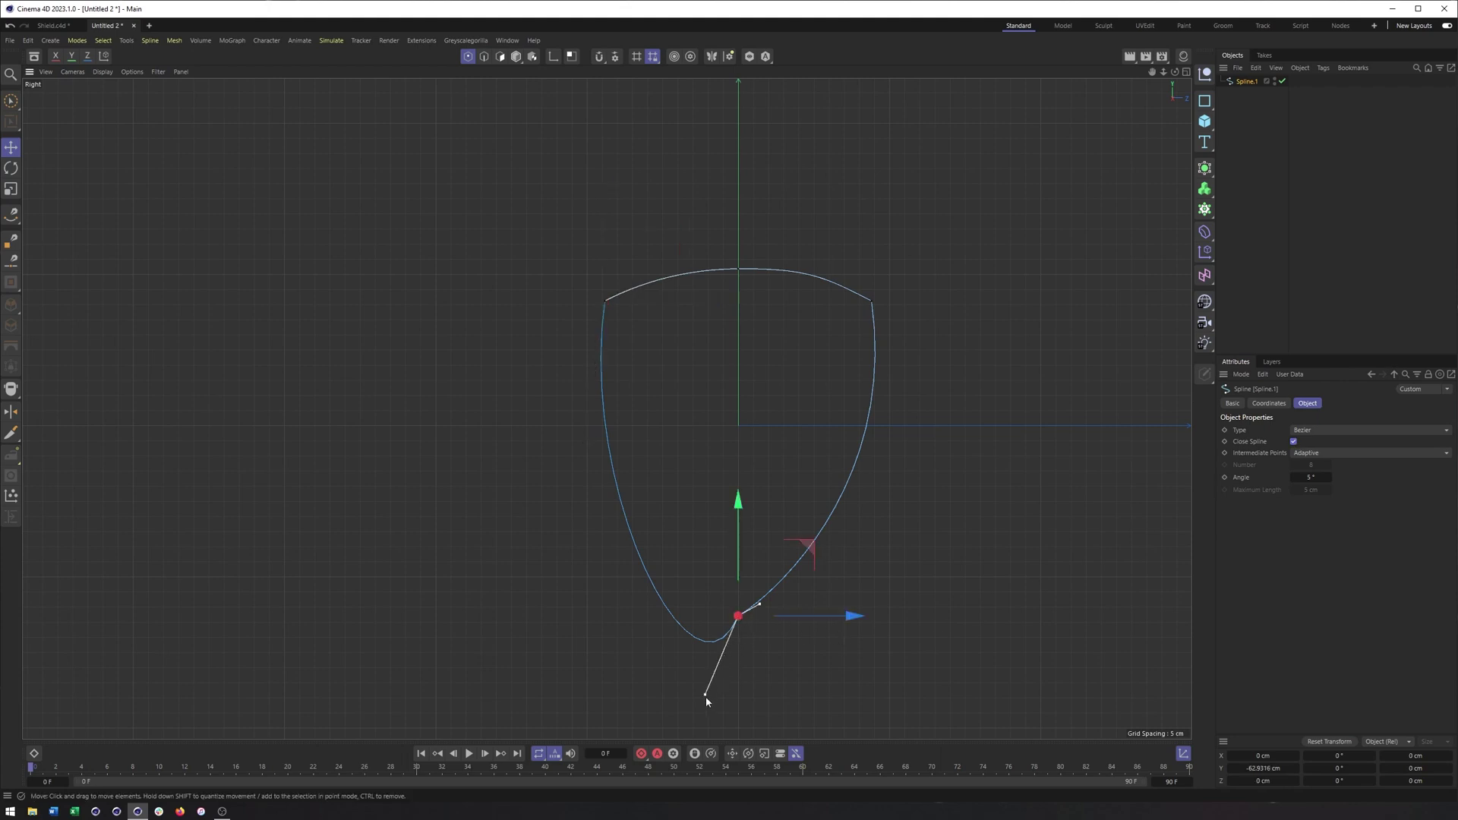
# - Pull the bottom point's tangent handles into a V corner
pyautogui.scroll(5, 737, 638)
pyautogui.scroll(-1, 755, 622)
pyautogui.moveTo(789, 559); pyautogui.dragTo(809, 534)
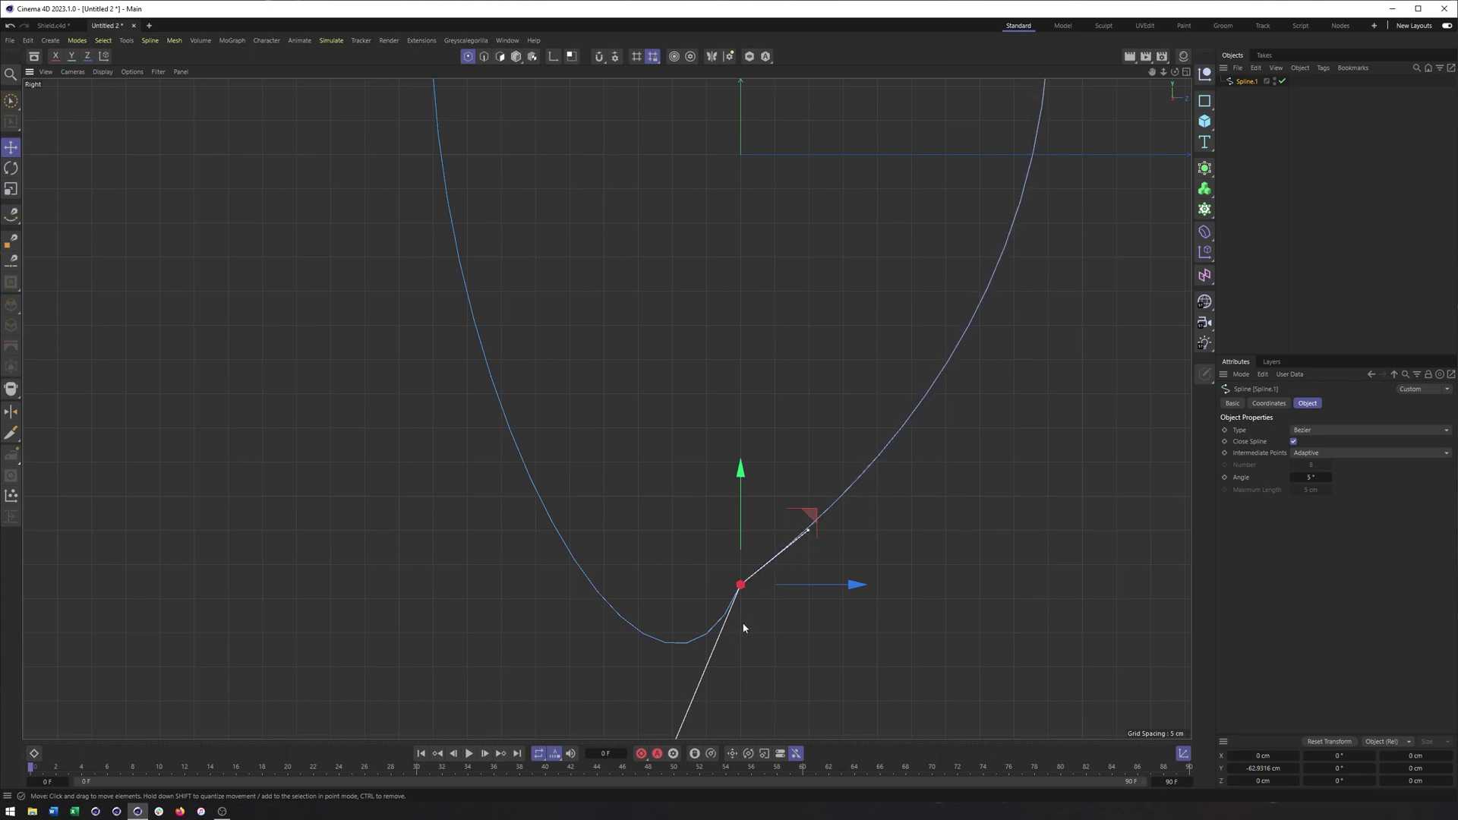
pyautogui.scroll(-3, 741, 630)
pyautogui.keyDown('alt'); pyautogui.moveTo(728, 667); pyautogui.dragTo(739, 579, button='middle'); pyautogui.keyUp('alt')
pyautogui.moveTo(688, 656); pyautogui.dragTo(696, 461)
# - Refine both sides of the pointed tip and recentre the shield
pyautogui.scroll(-5, 714, 559)
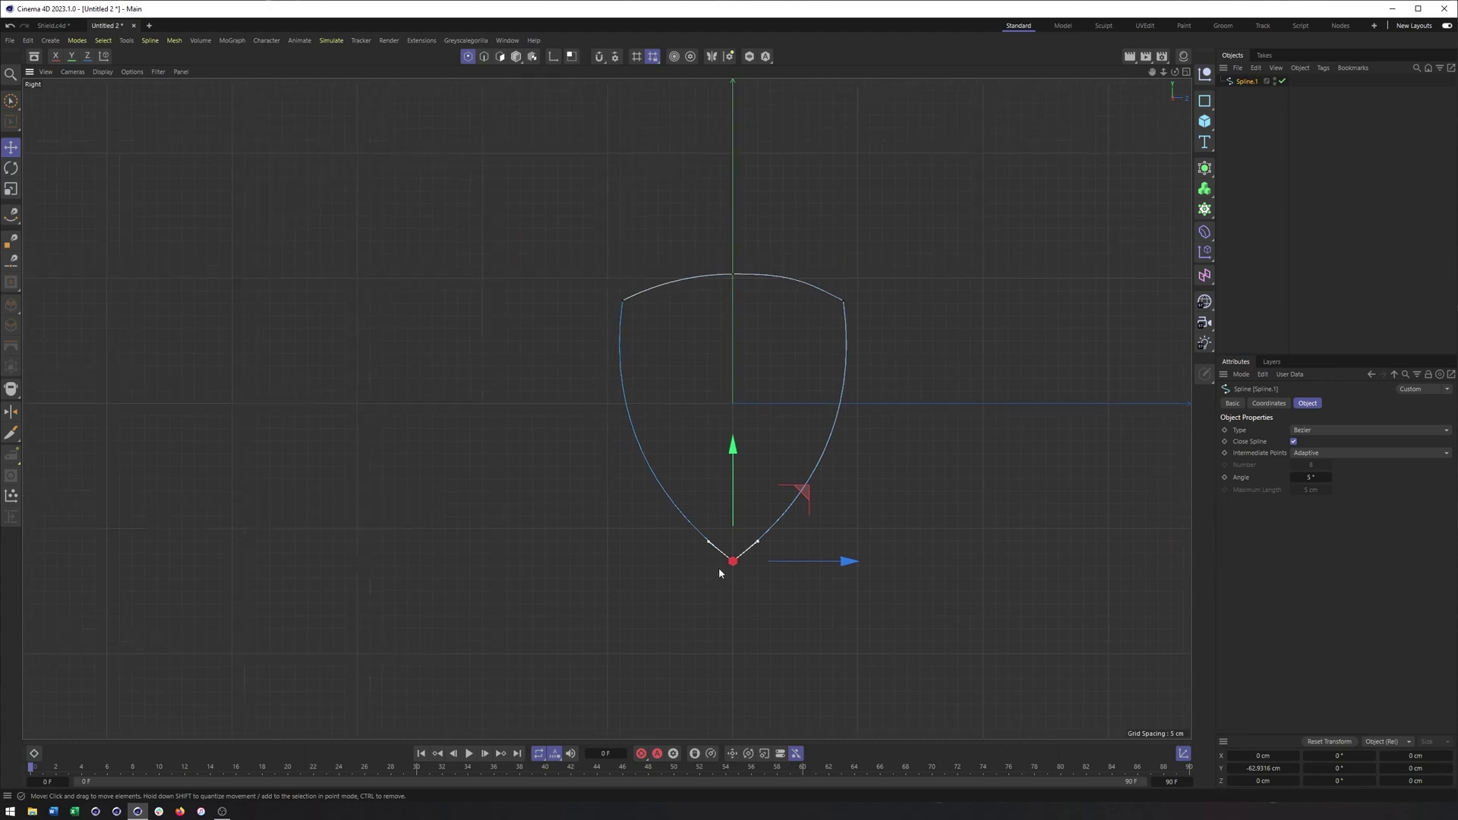
pyautogui.scroll(10, 720, 560)
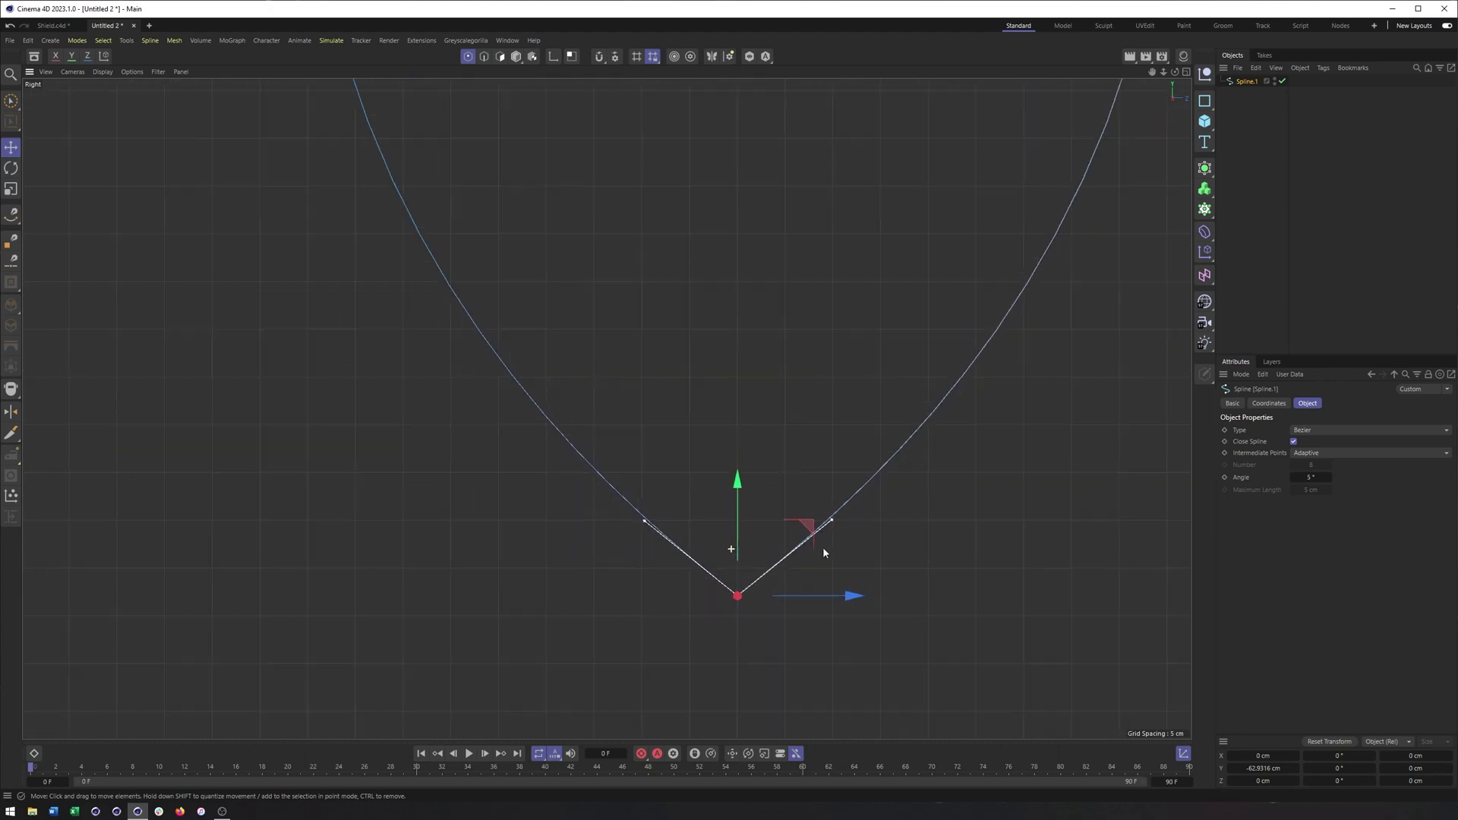
pyautogui.scroll(3, 863, 552)
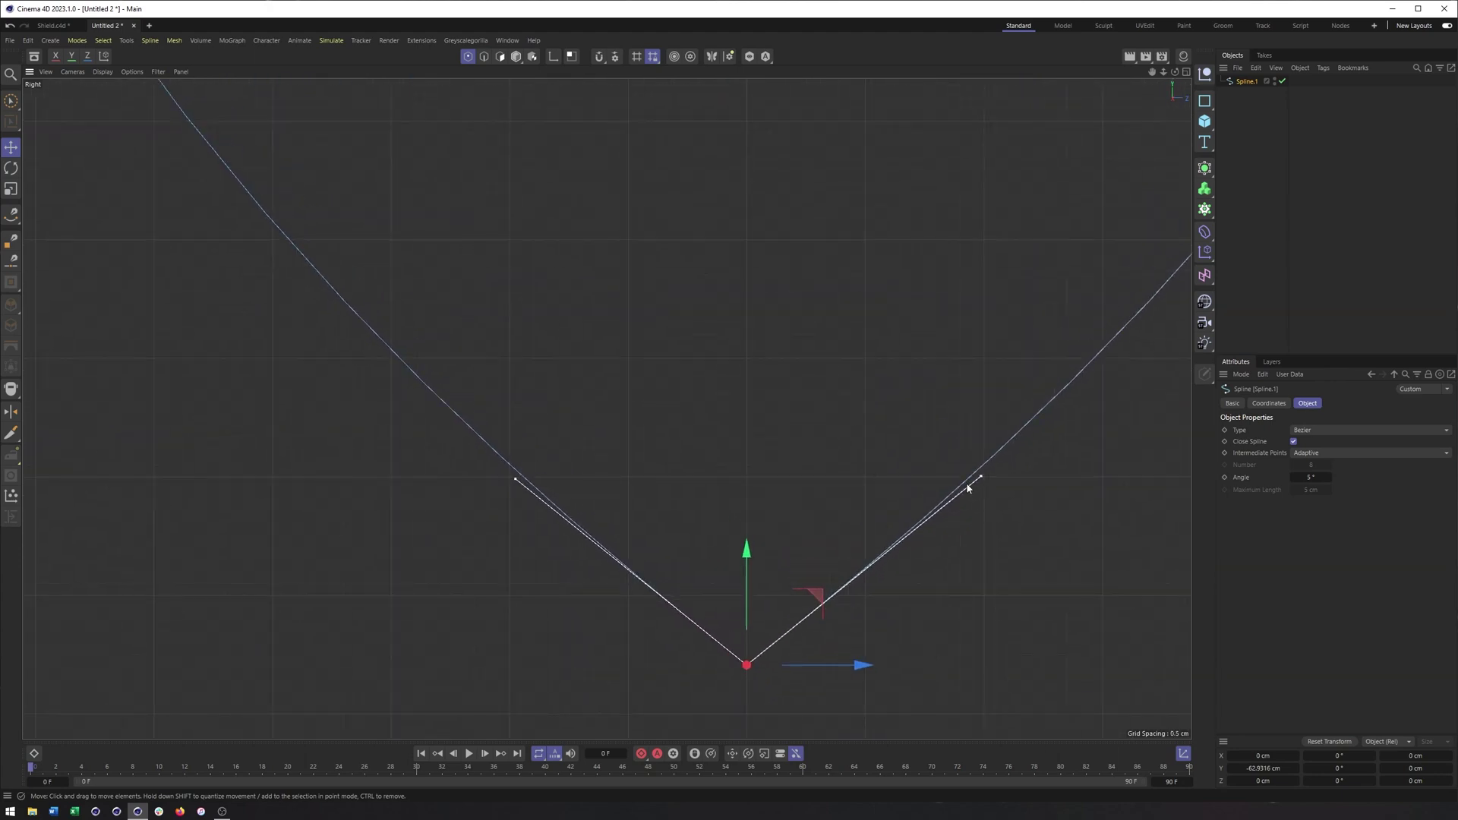
pyautogui.moveTo(981, 479); pyautogui.dragTo(985, 477)
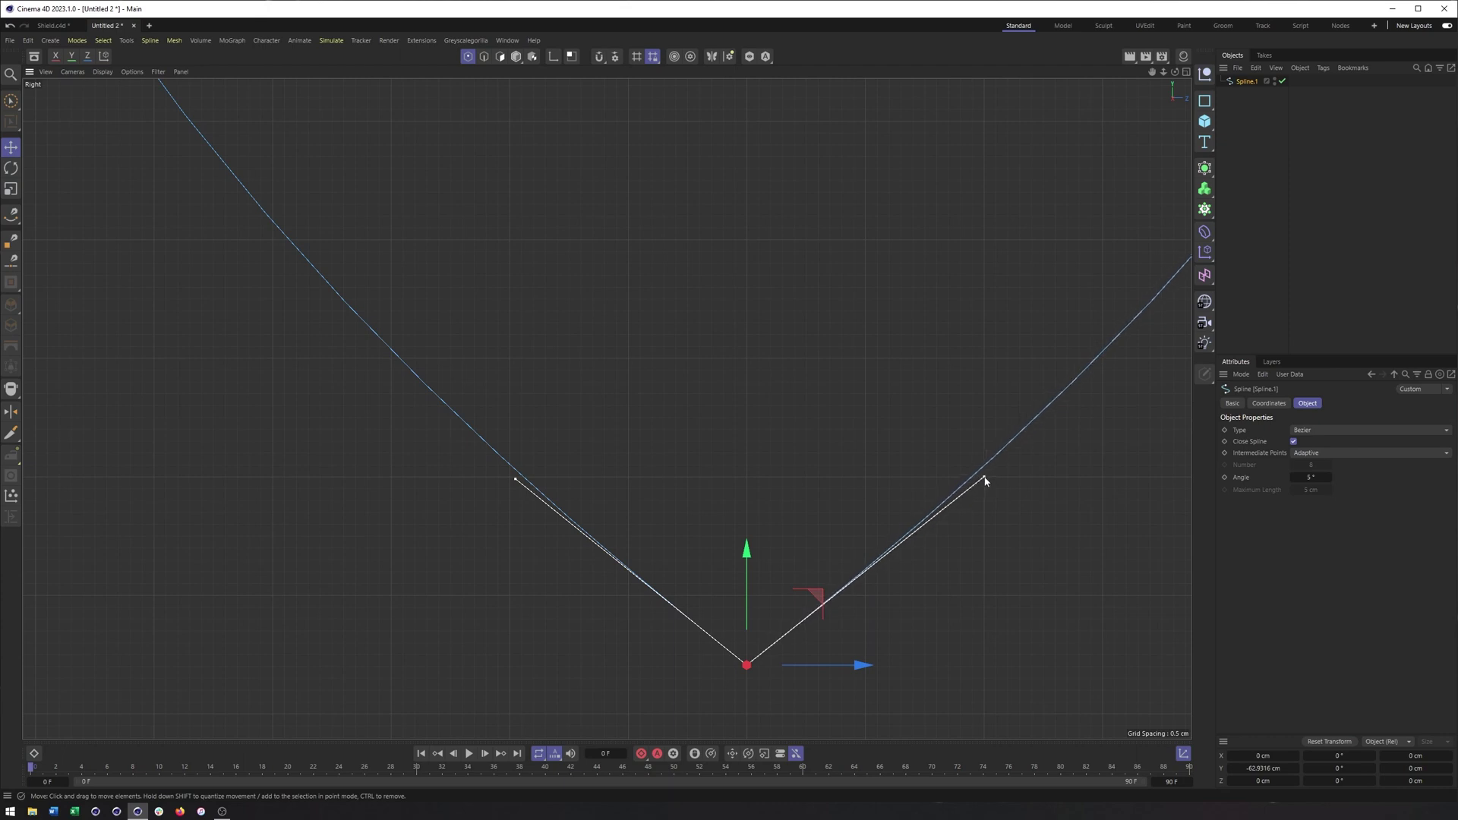
pyautogui.moveTo(515, 483); pyautogui.dragTo(512, 479)
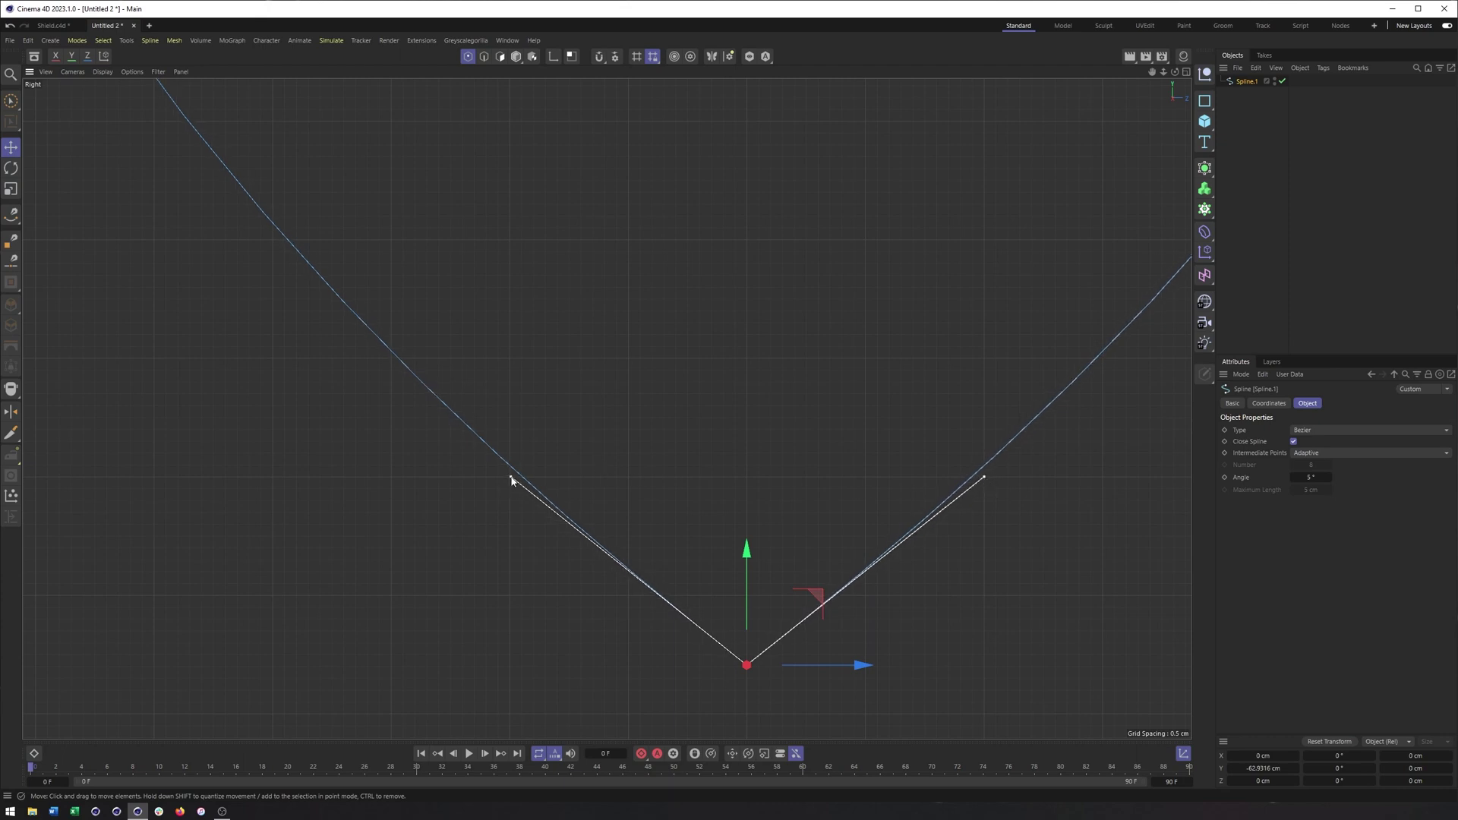
pyautogui.scroll(-8, 515, 523)
pyautogui.keyDown('alt'); pyautogui.moveTo(515, 524); pyautogui.dragTo(480, 522, button='right'); pyautogui.keyUp('alt')
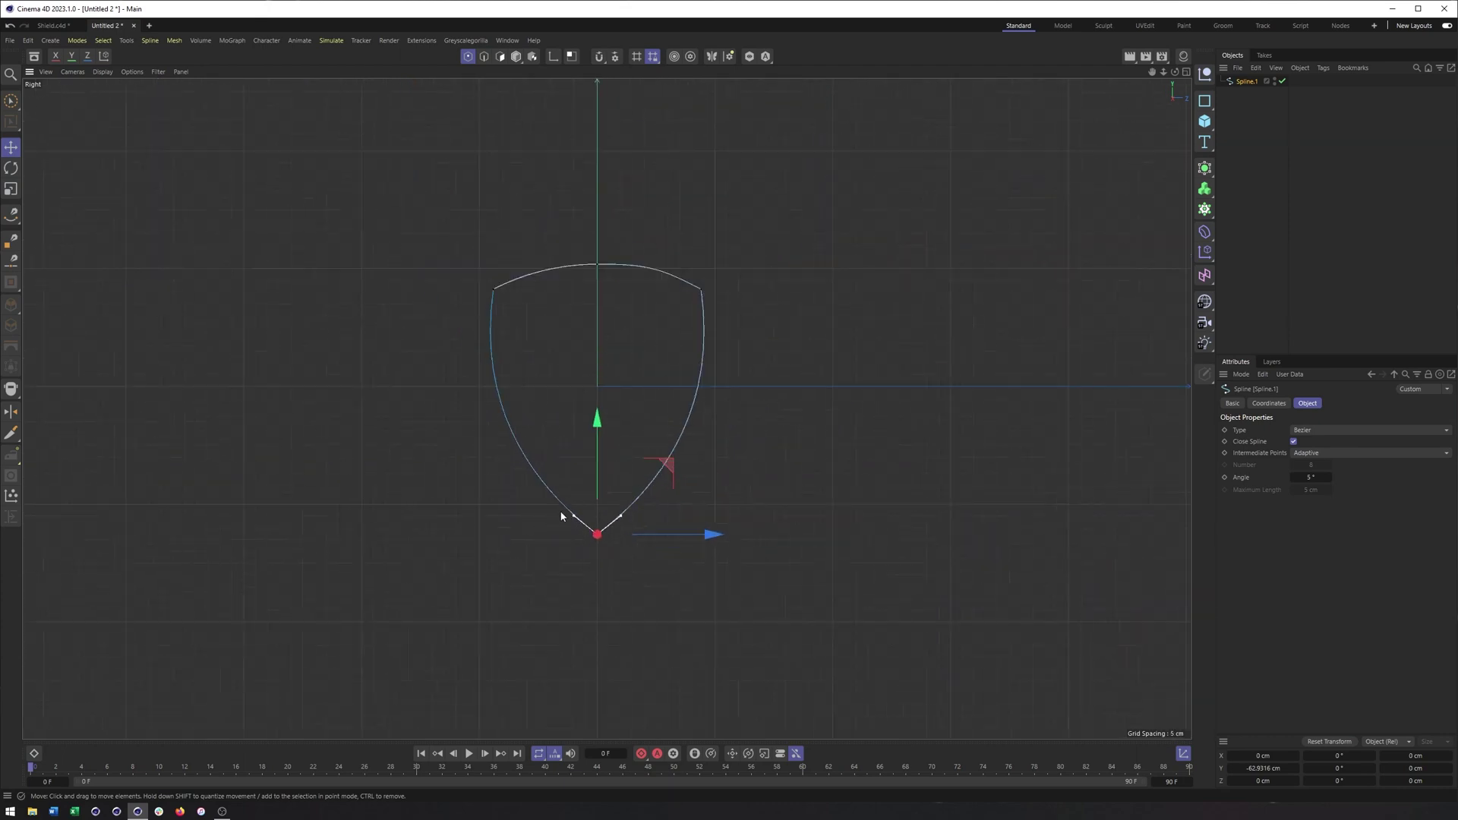
pyautogui.keyDown('alt'); pyautogui.moveTo(561, 515); pyautogui.dragTo(601, 552, button='middle'); pyautogui.keyUp('alt')
pyautogui.keyDown('alt'); pyautogui.moveTo(601, 553); pyautogui.dragTo(615, 521, button='right'); pyautogui.keyUp('alt')
pyautogui.keyDown('alt'); pyautogui.moveTo(616, 521); pyautogui.dragTo(659, 548, button='middle'); pyautogui.keyUp('alt')
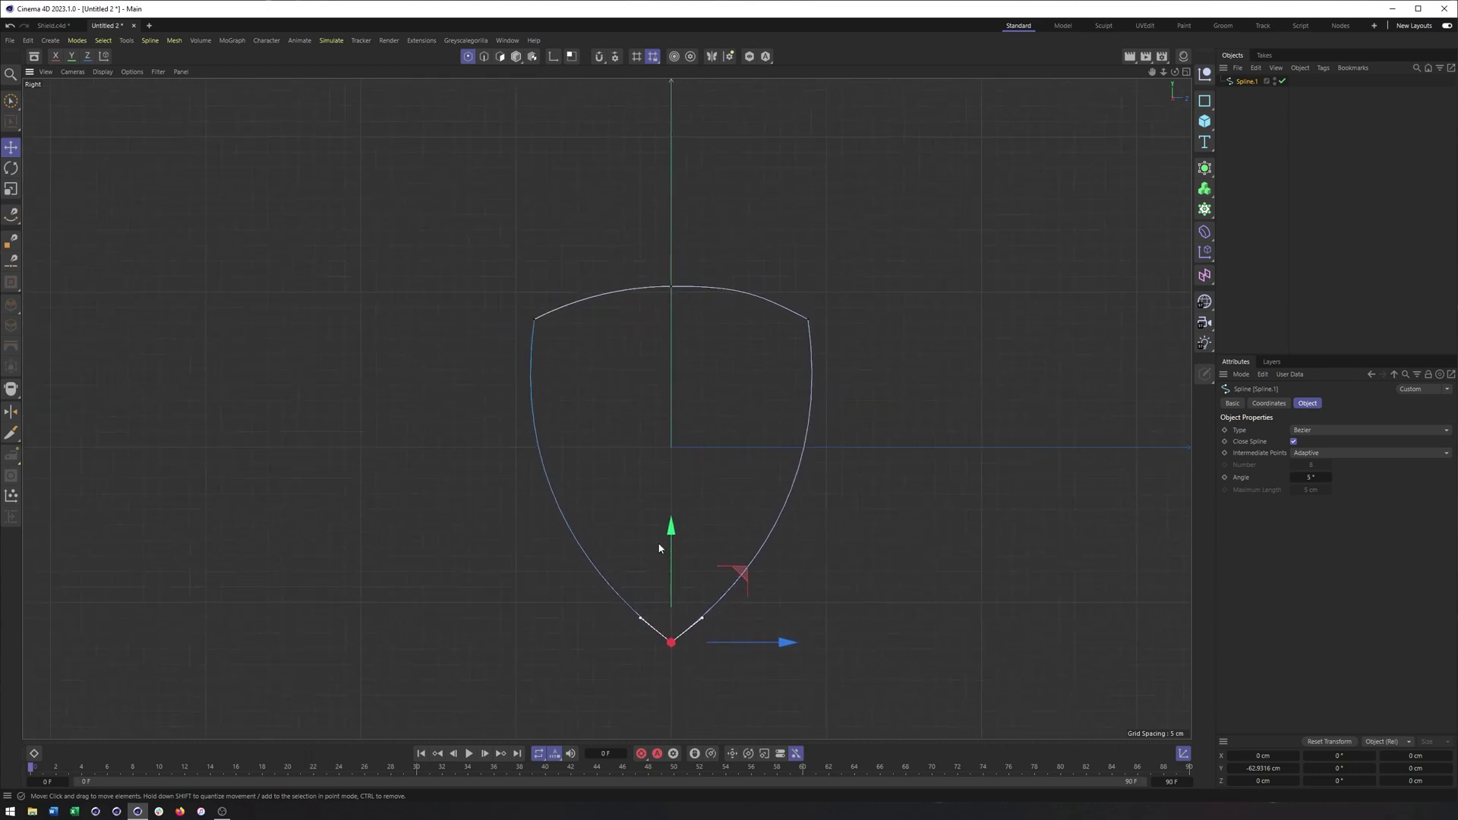
pyautogui.click(821, 519)
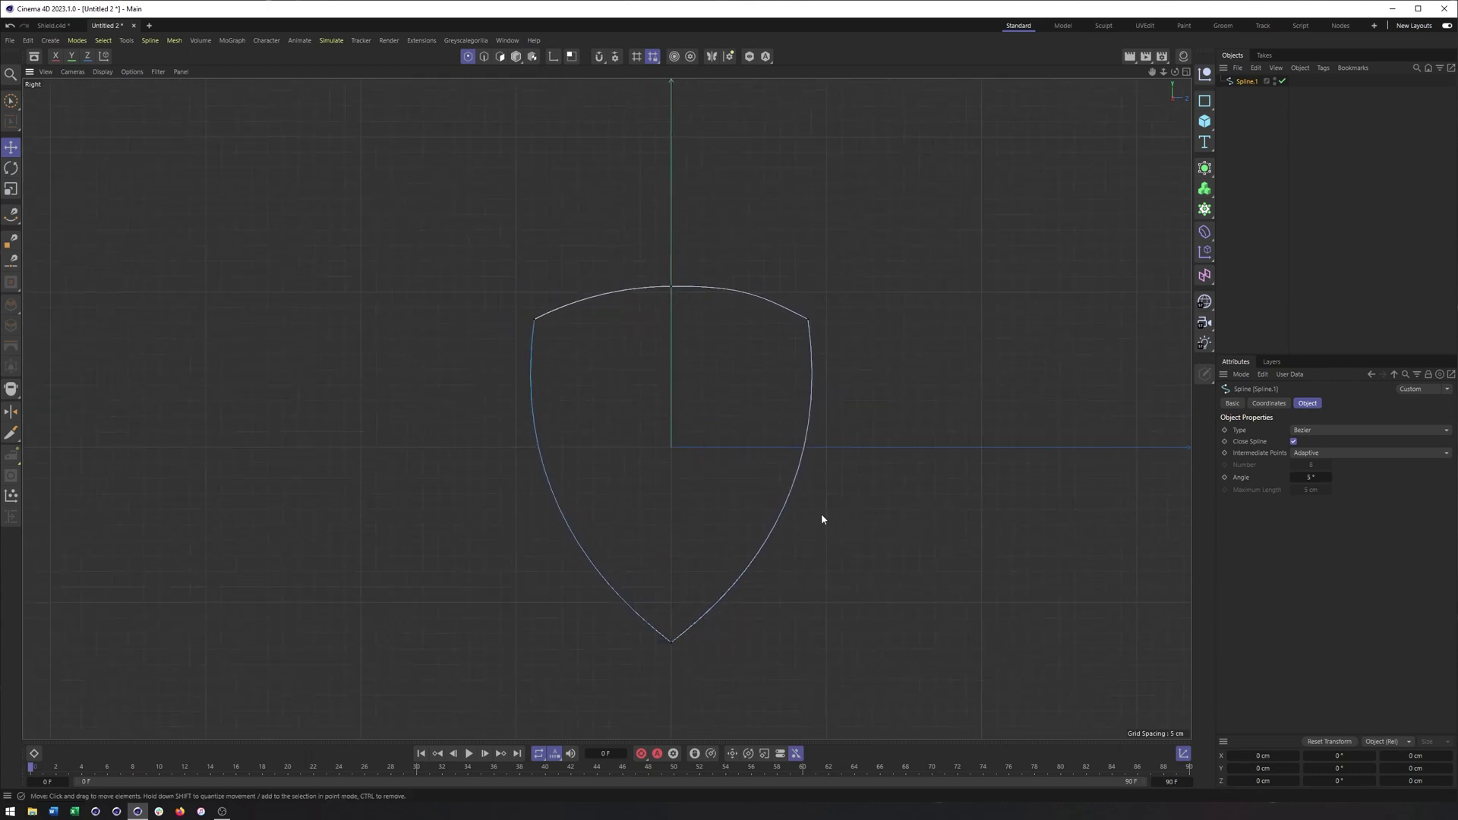
# - Apply Equal Tangent Length to the top centre point
pyautogui.click(673, 287)
pyautogui.scroll(5, 660, 283)
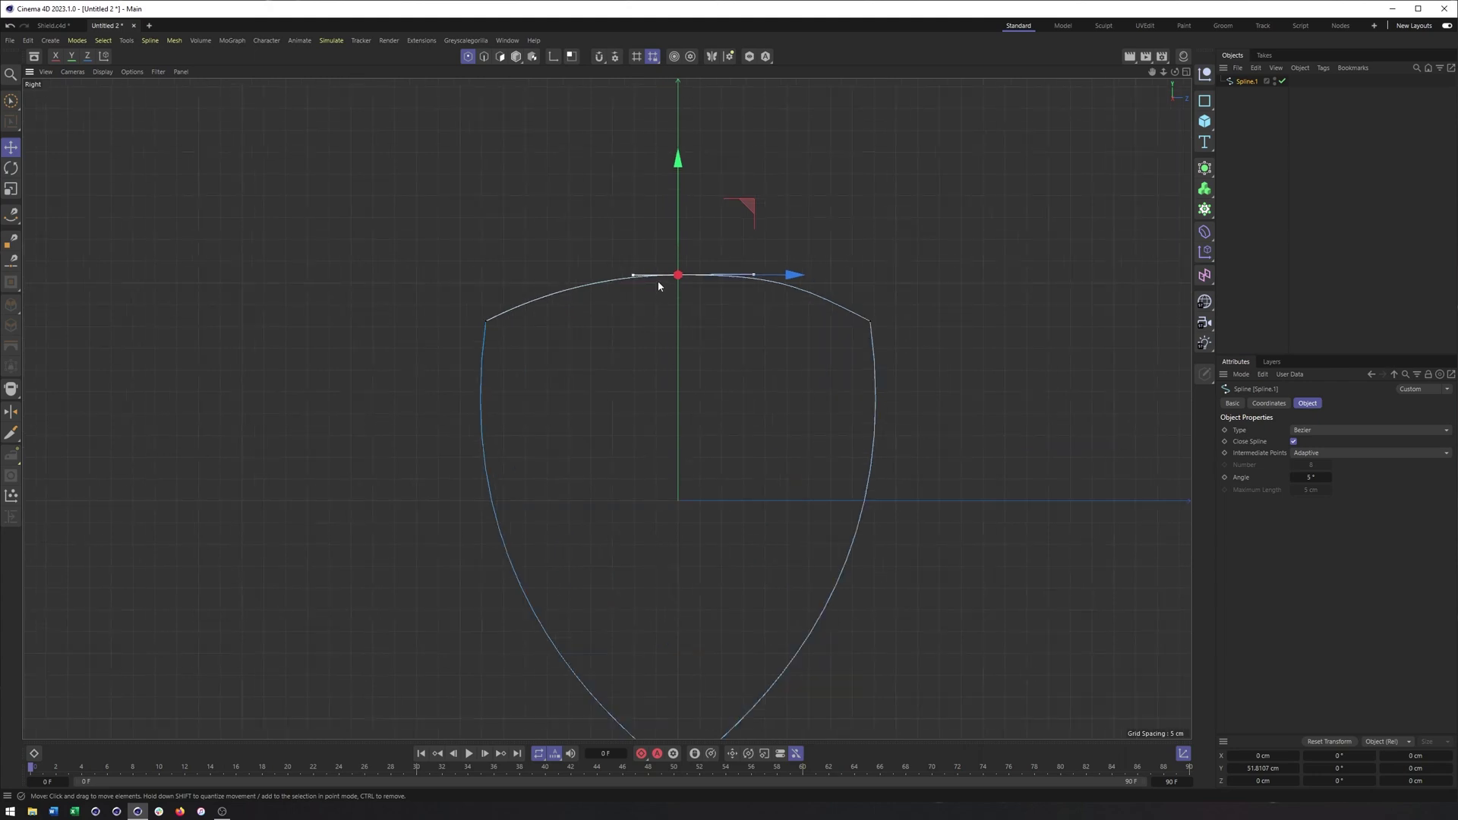
pyautogui.rightClick(720, 327)
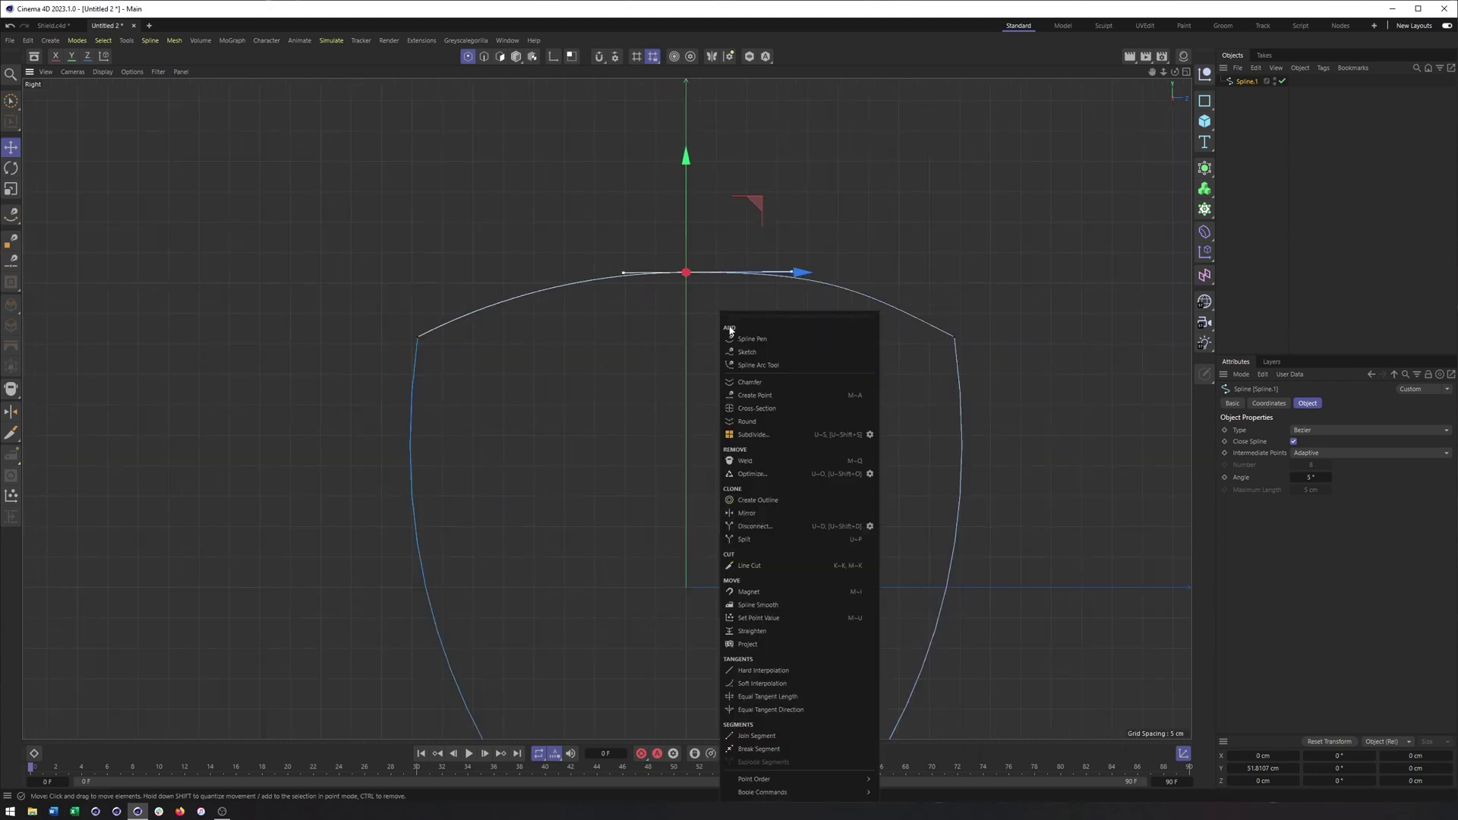
pyautogui.click(804, 697)
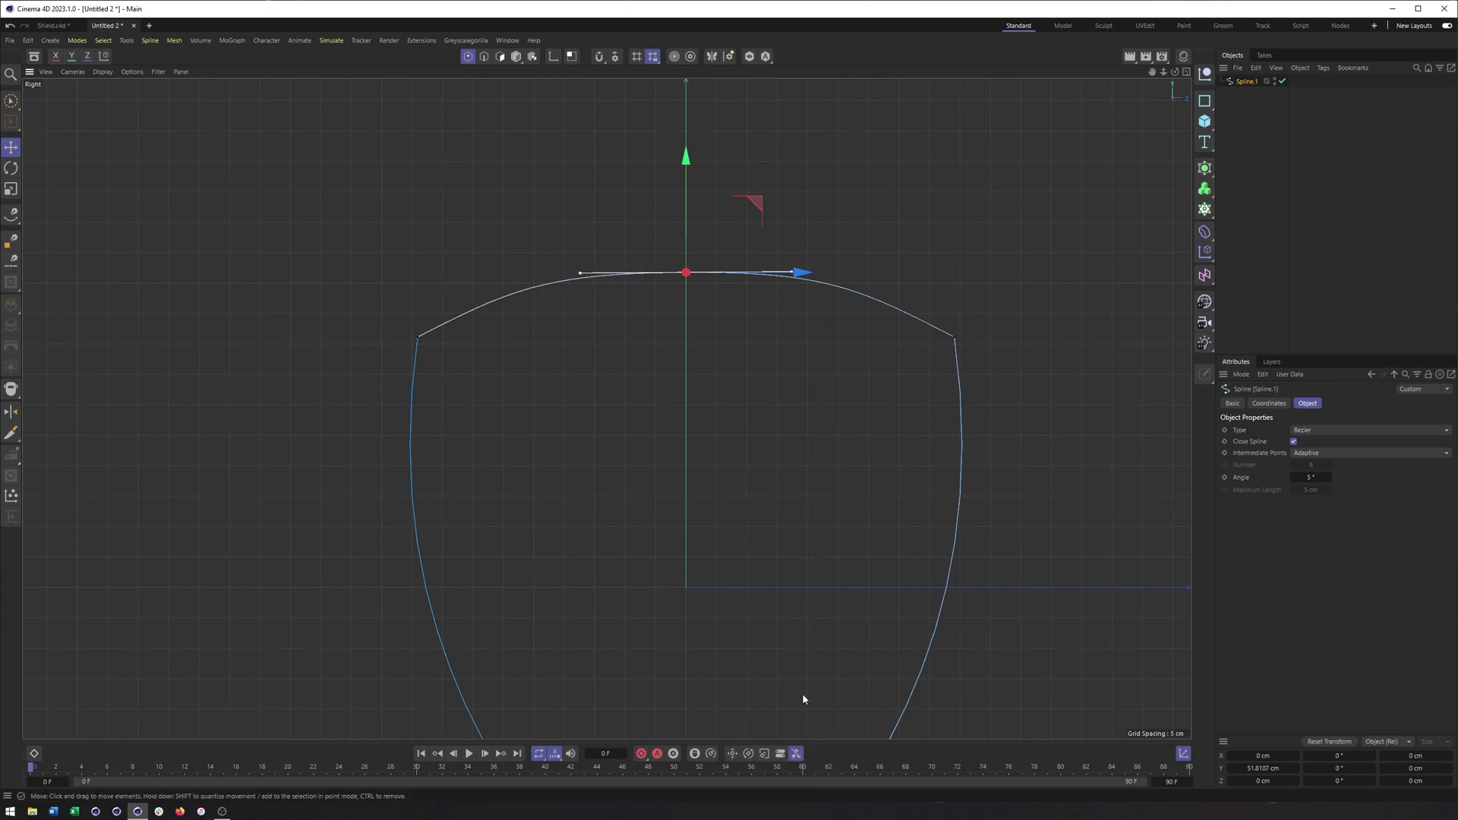
pyautogui.click(740, 459)
pyautogui.scroll(-5, 740, 459)
pyautogui.keyDown('alt'); pyautogui.moveTo(748, 483); pyautogui.dragTo(736, 426, button='middle'); pyautogui.keyUp('alt')
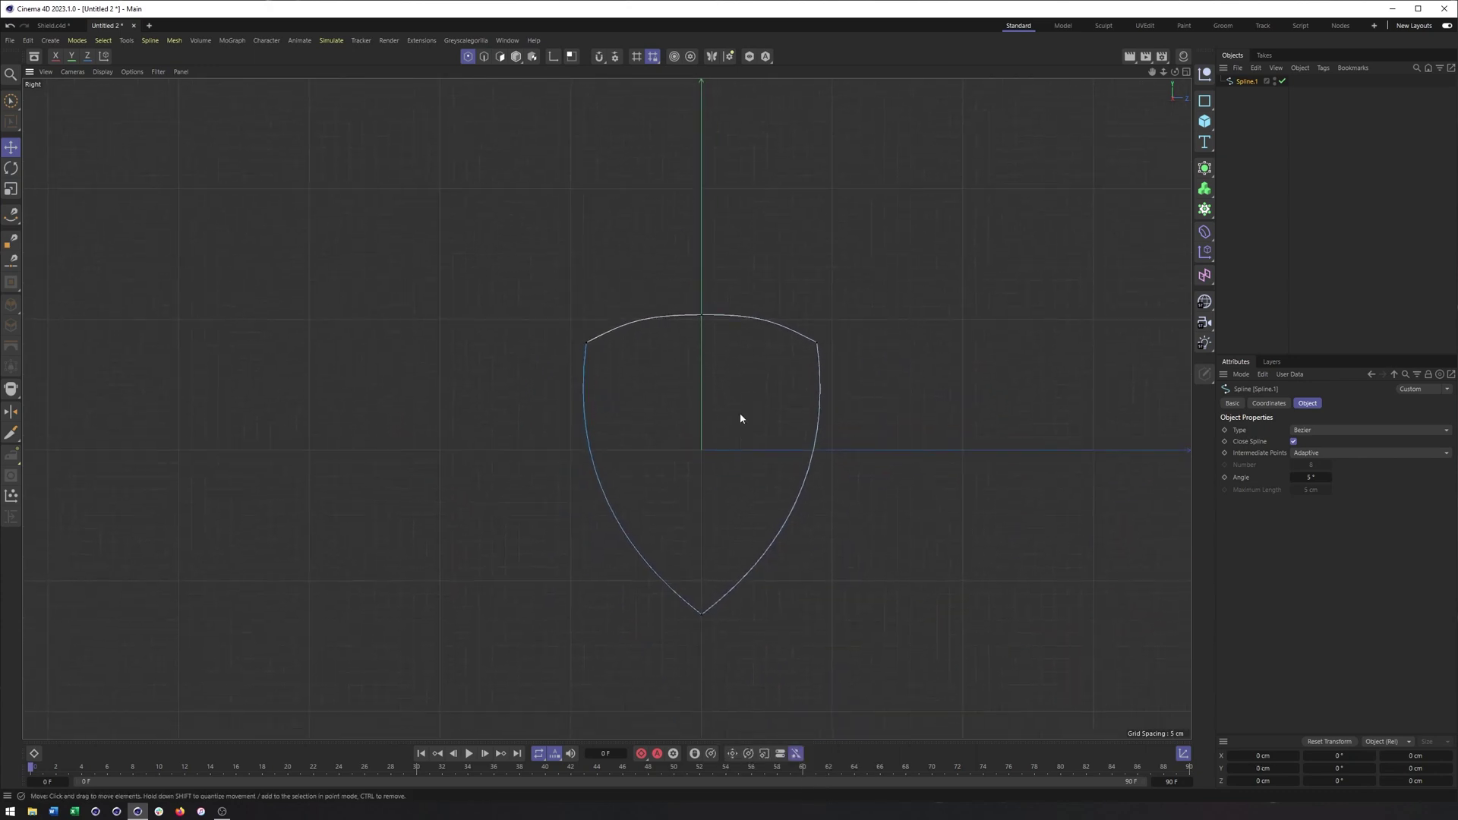
# - Extrude the shield spline into a solid with an Extrude generator
pyautogui.press('F1')
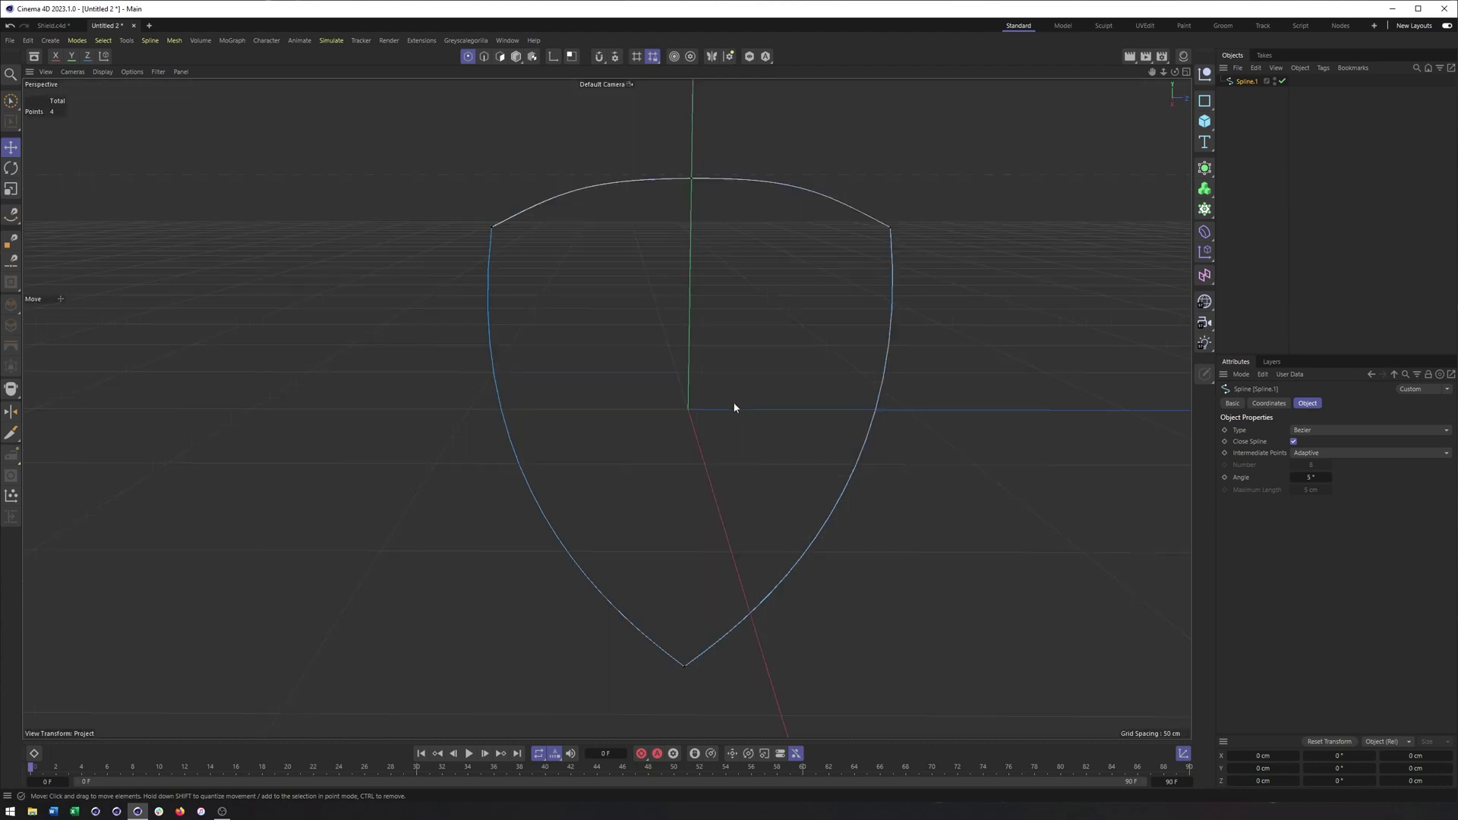
pyautogui.keyDown('alt'); pyautogui.moveTo(752, 389); pyautogui.dragTo(763, 395); pyautogui.keyUp('alt')
pyautogui.keyDown('alt'); pyautogui.moveTo(763, 394); pyautogui.dragTo(678, 386, button='right'); pyautogui.keyUp('alt')
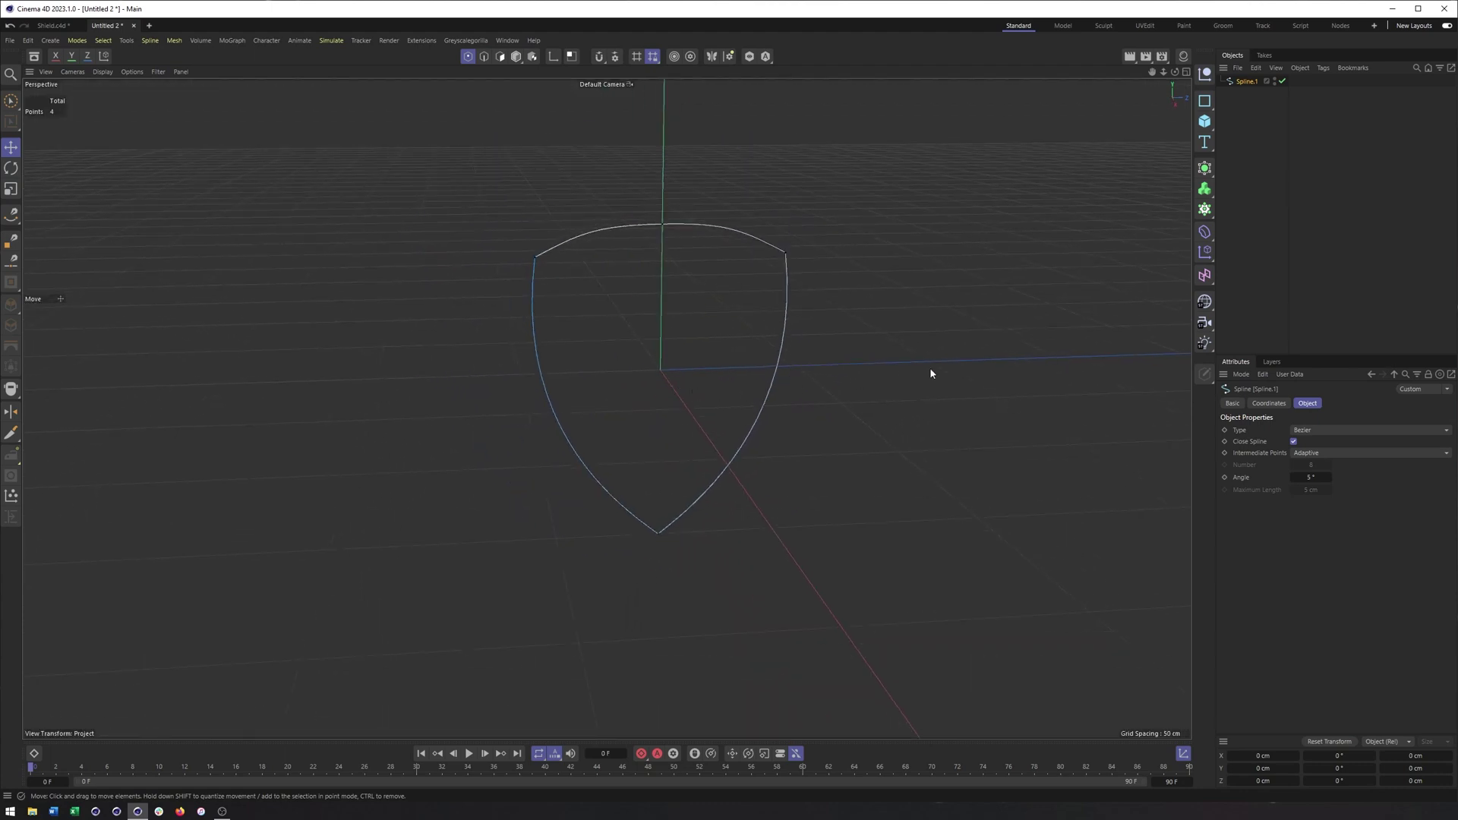
pyautogui.click(1206, 169)
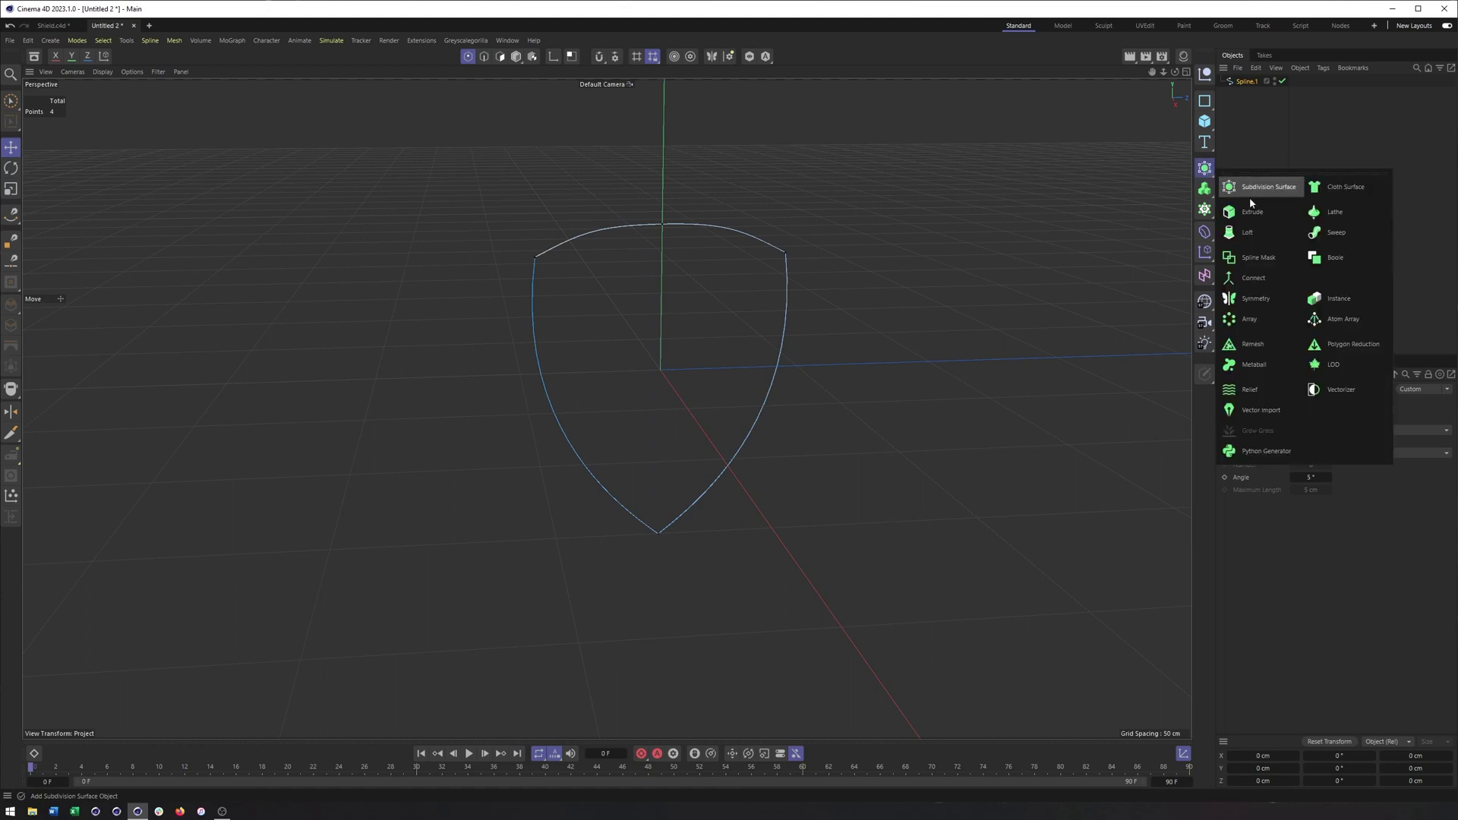
pyautogui.click(1253, 215)
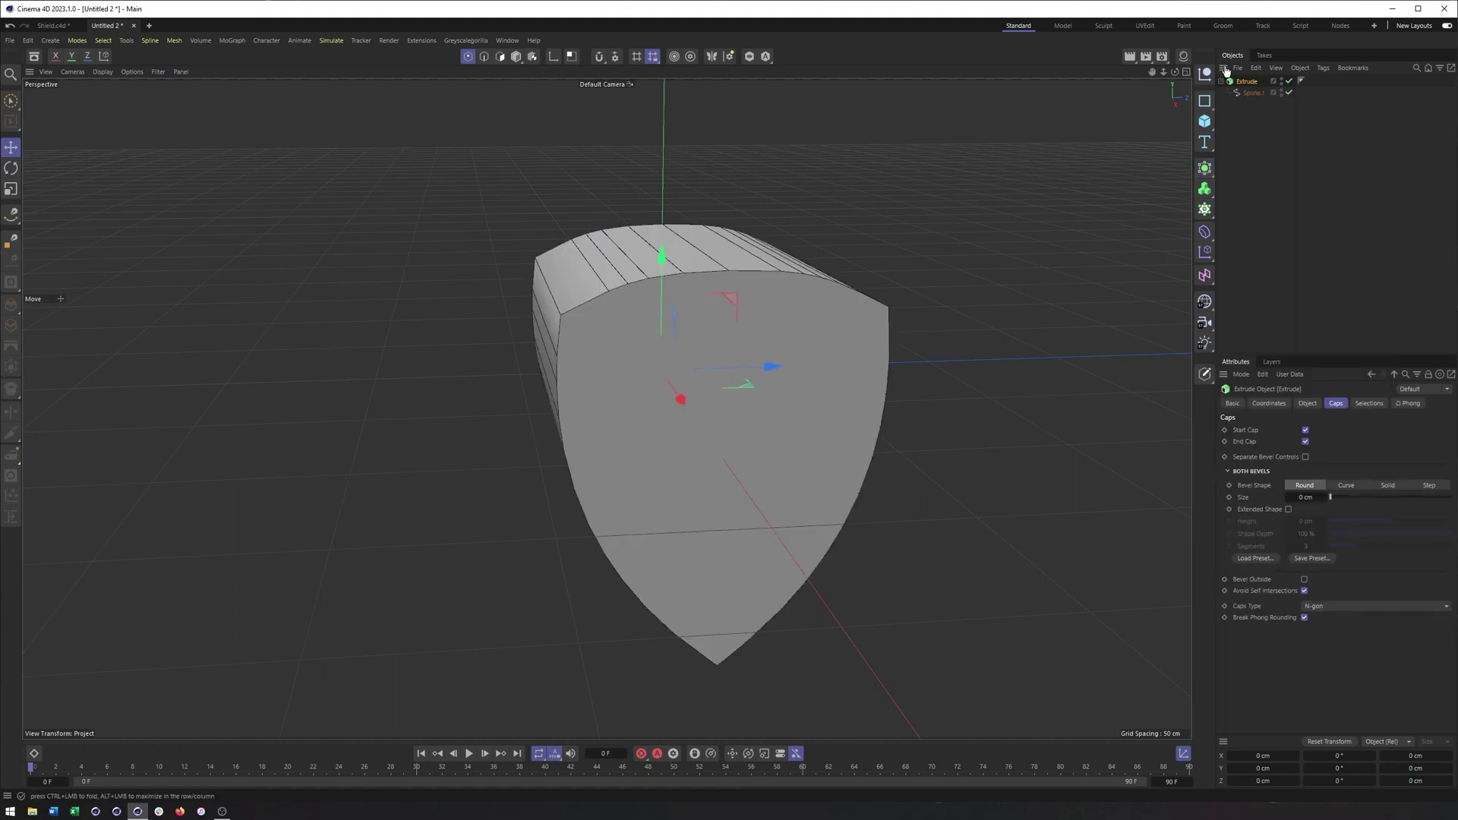
pyautogui.keyDown('alt'); pyautogui.moveTo(829, 277); pyautogui.dragTo(879, 280); pyautogui.keyUp('alt')
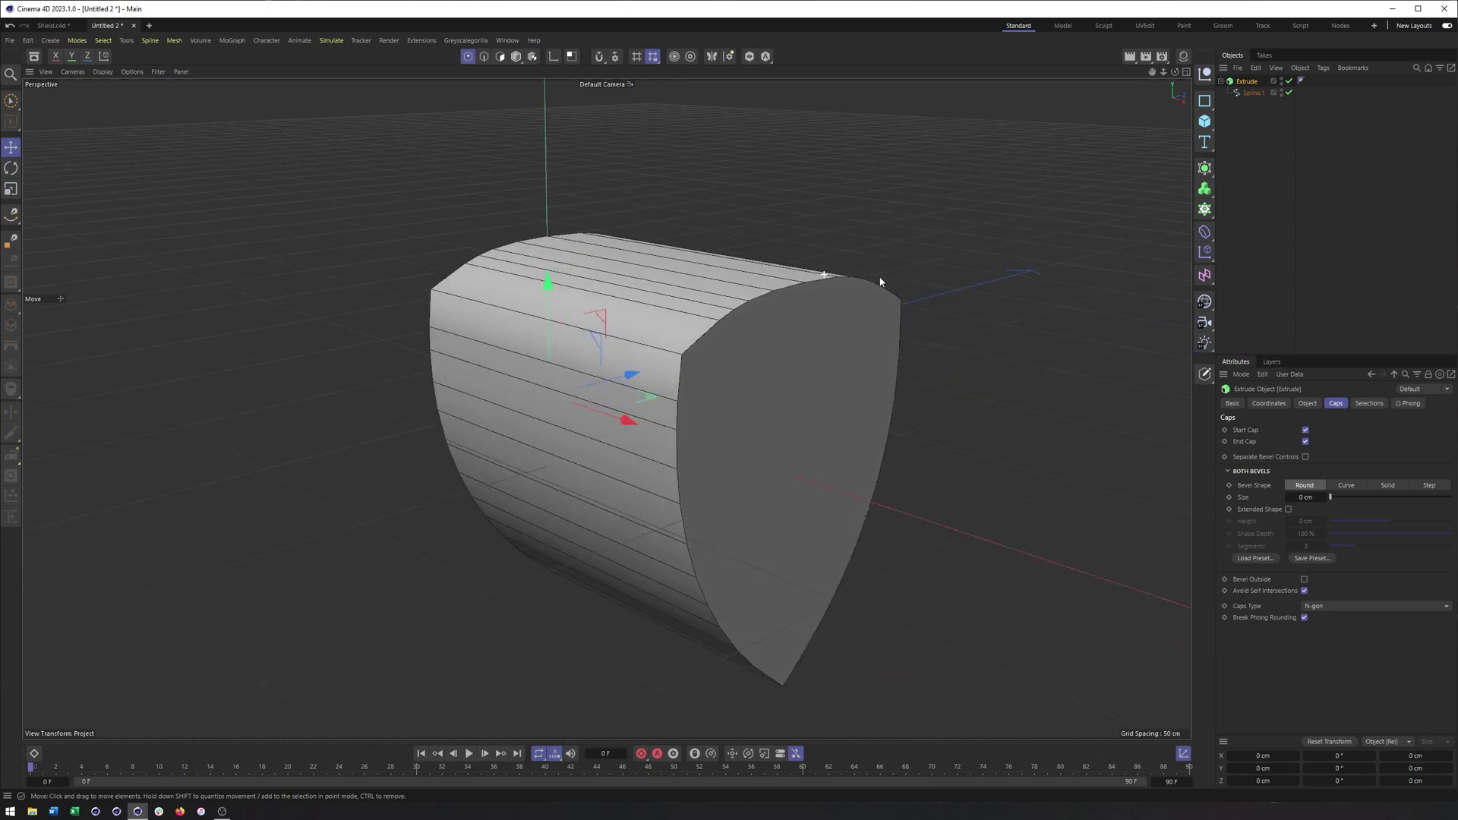
pyautogui.keyDown('alt'); pyautogui.moveTo(879, 280); pyautogui.dragTo(859, 308, button='right'); pyautogui.keyUp('alt')
pyautogui.keyDown('alt'); pyautogui.moveTo(859, 308); pyautogui.dragTo(840, 272, button='middle'); pyautogui.keyUp('alt')
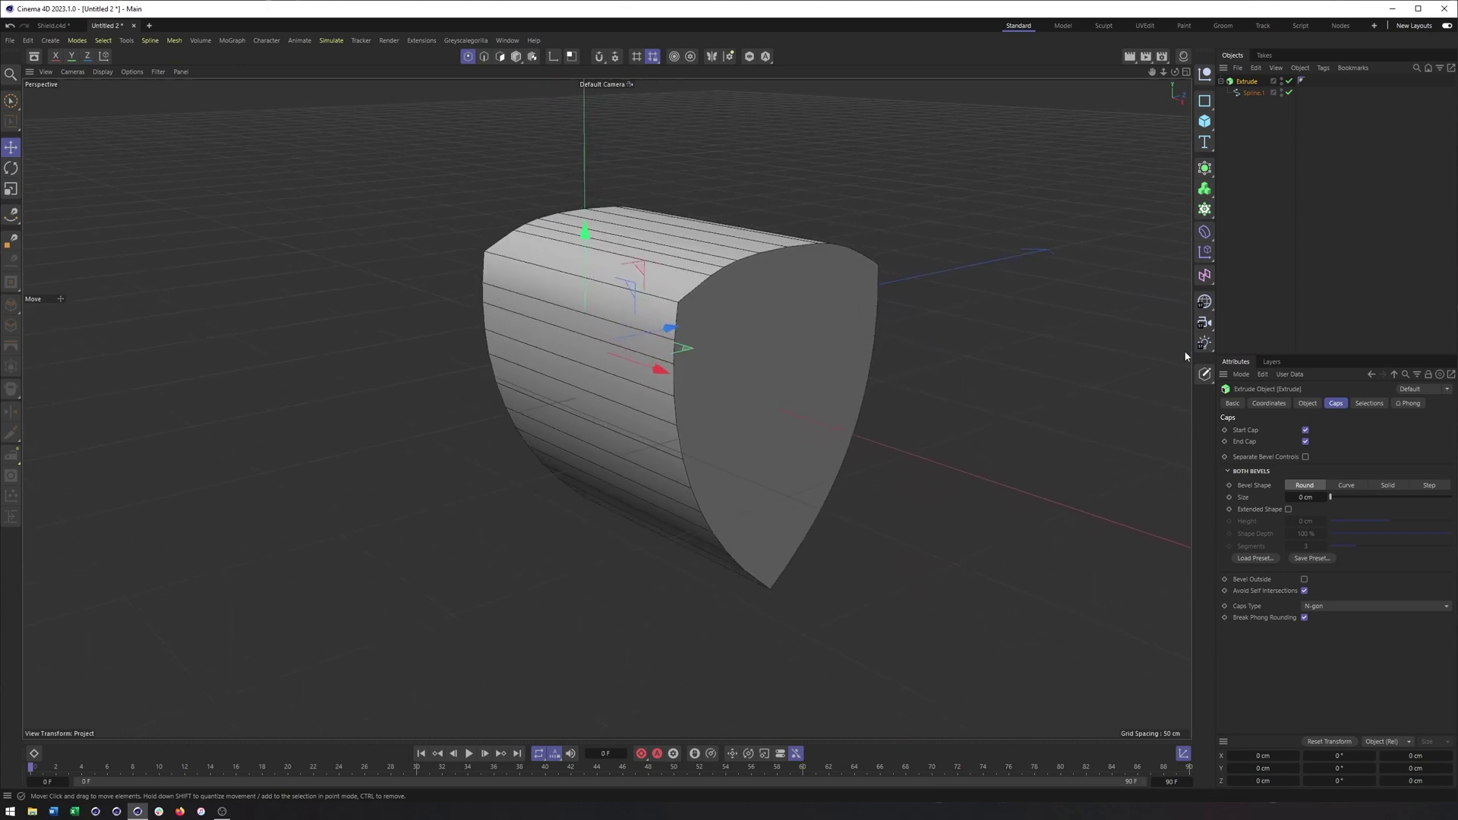
# - Load the Basic Flat bevel preset onto the extrusion's caps
pyautogui.click(1307, 403)
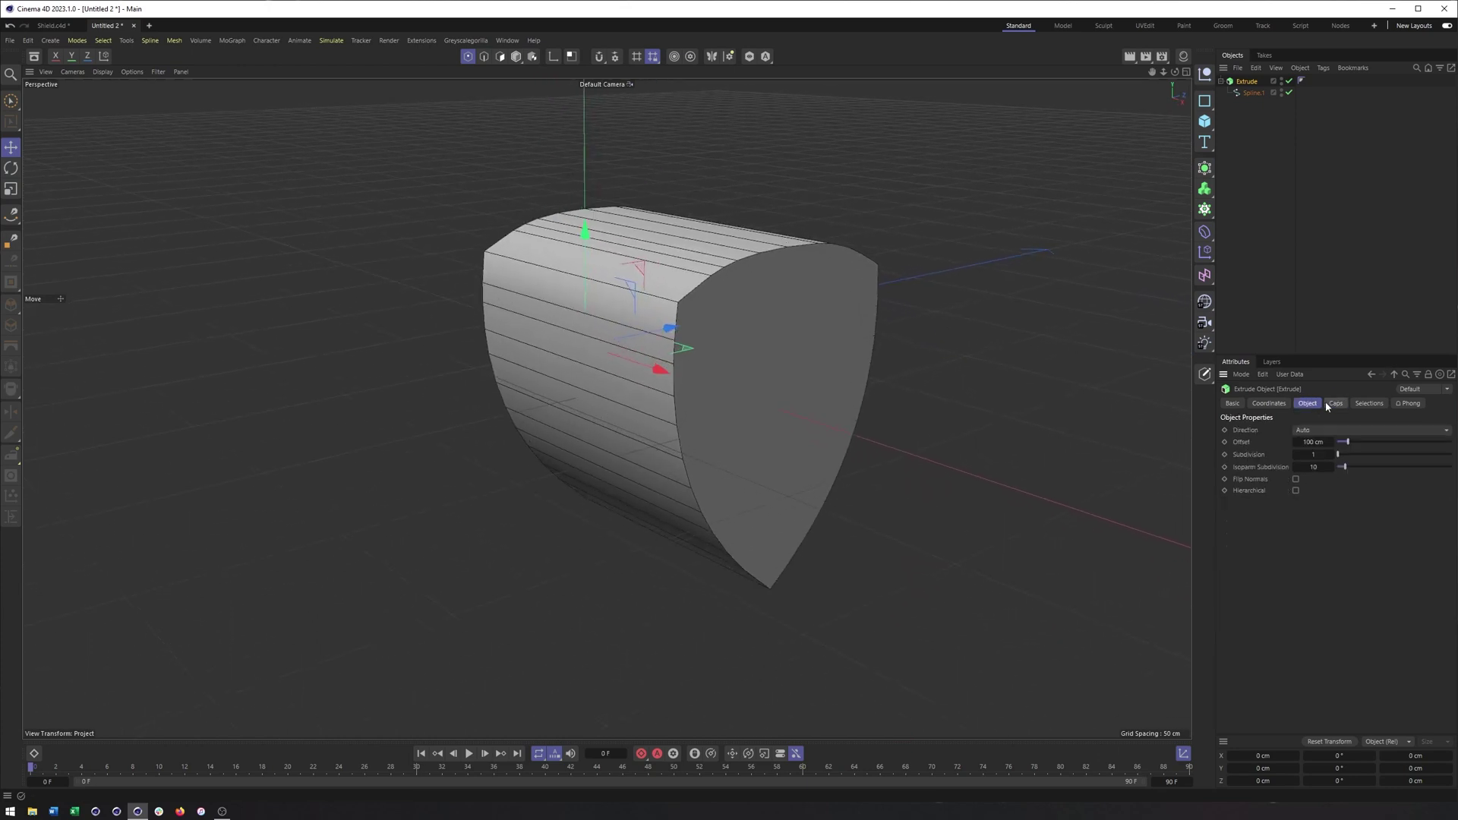
pyautogui.click(1336, 404)
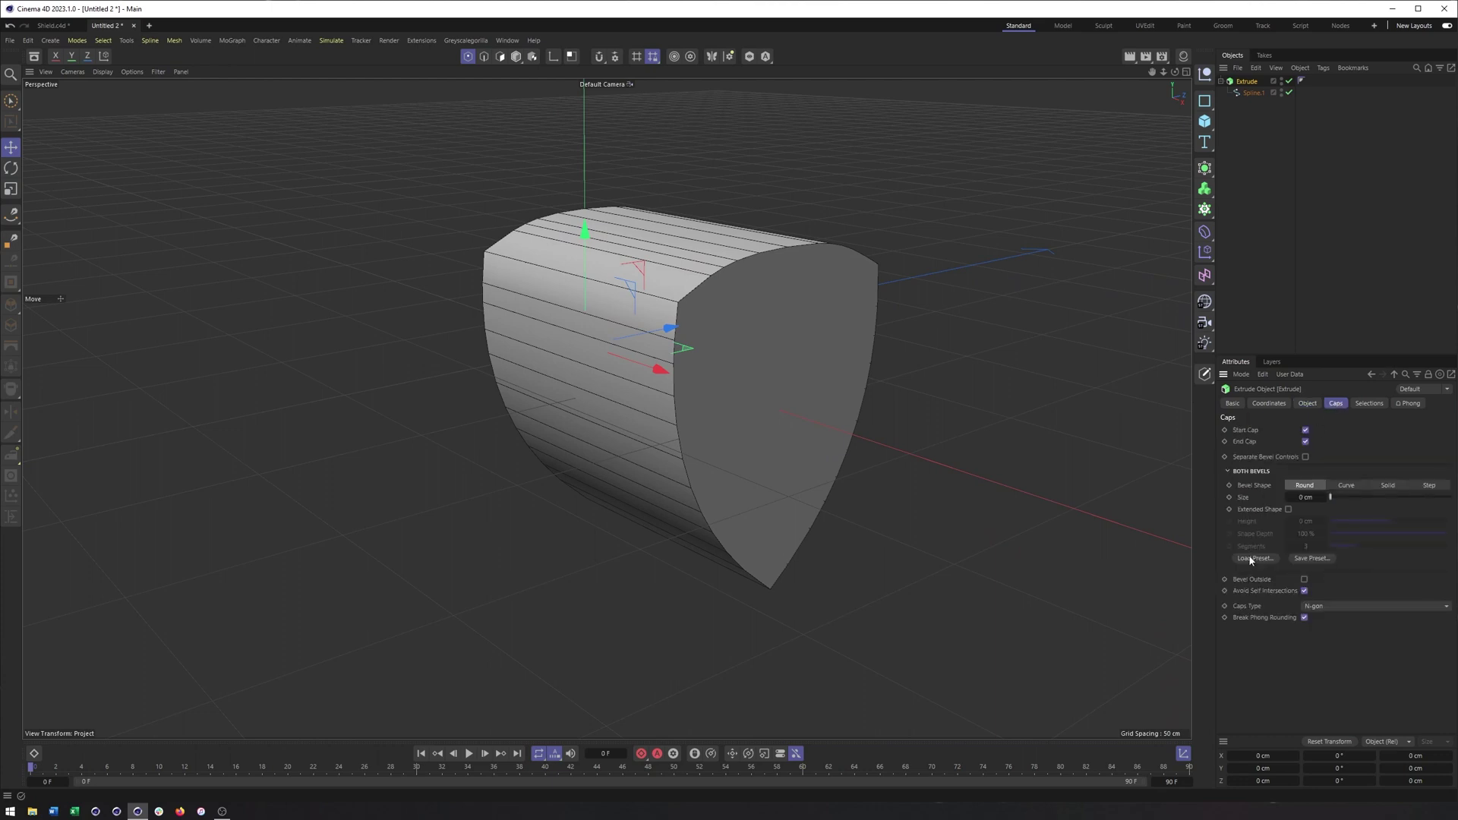
pyautogui.click(1254, 558)
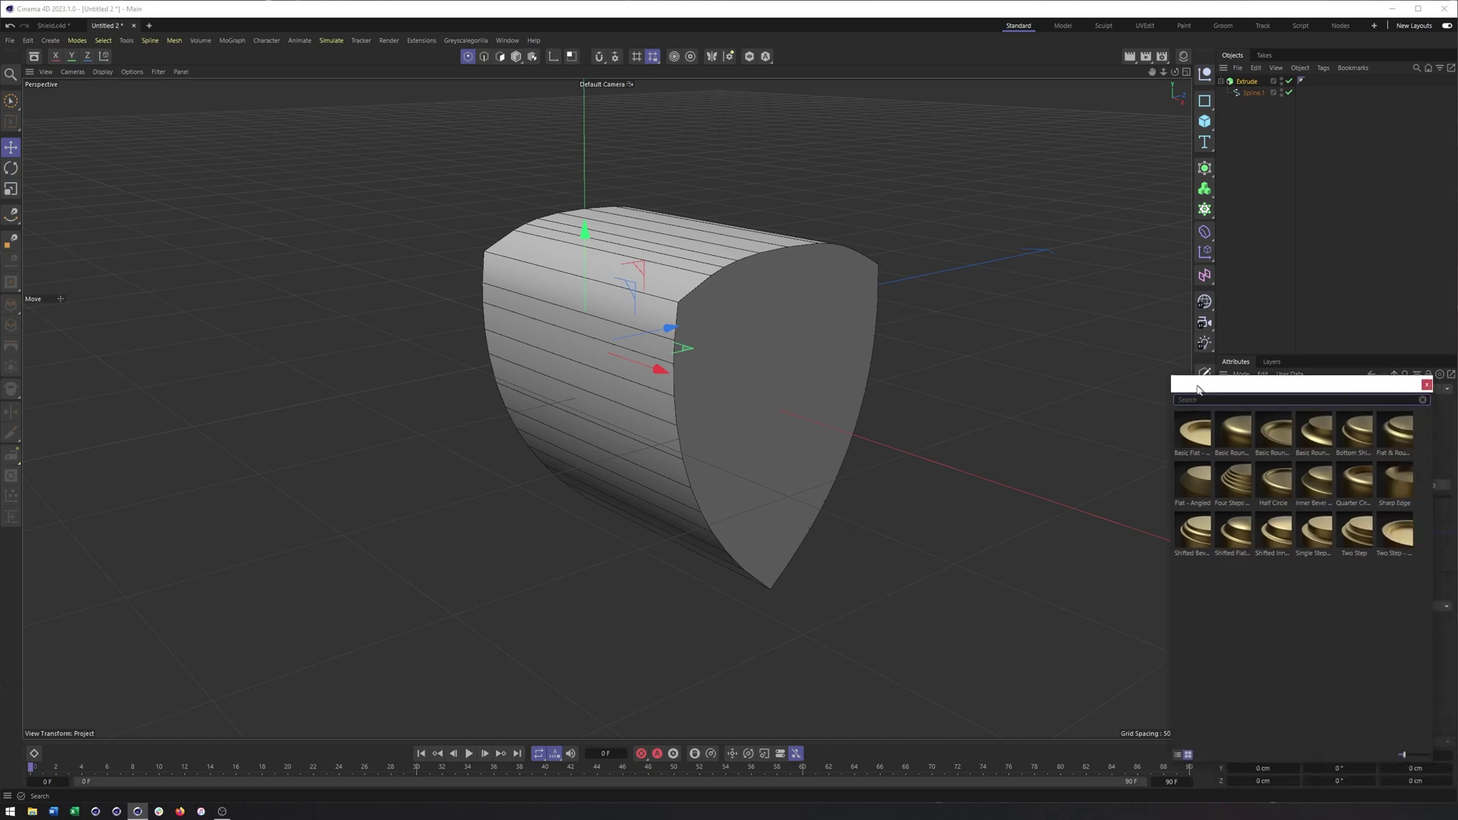
pyautogui.doubleClick(1189, 426)
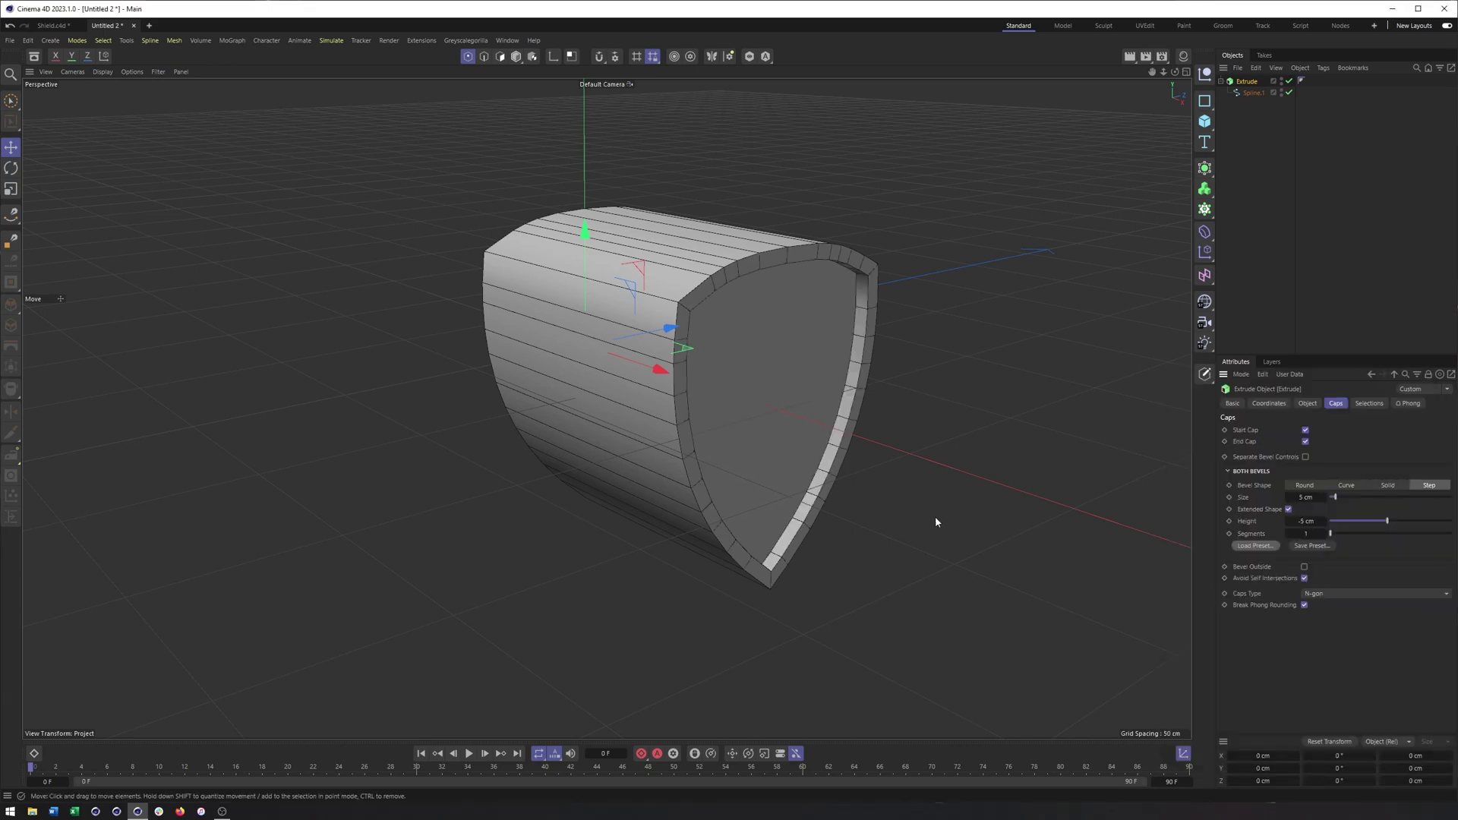
pyautogui.keyDown('alt'); pyautogui.moveTo(771, 409); pyautogui.dragTo(677, 404); pyautogui.keyUp('alt')
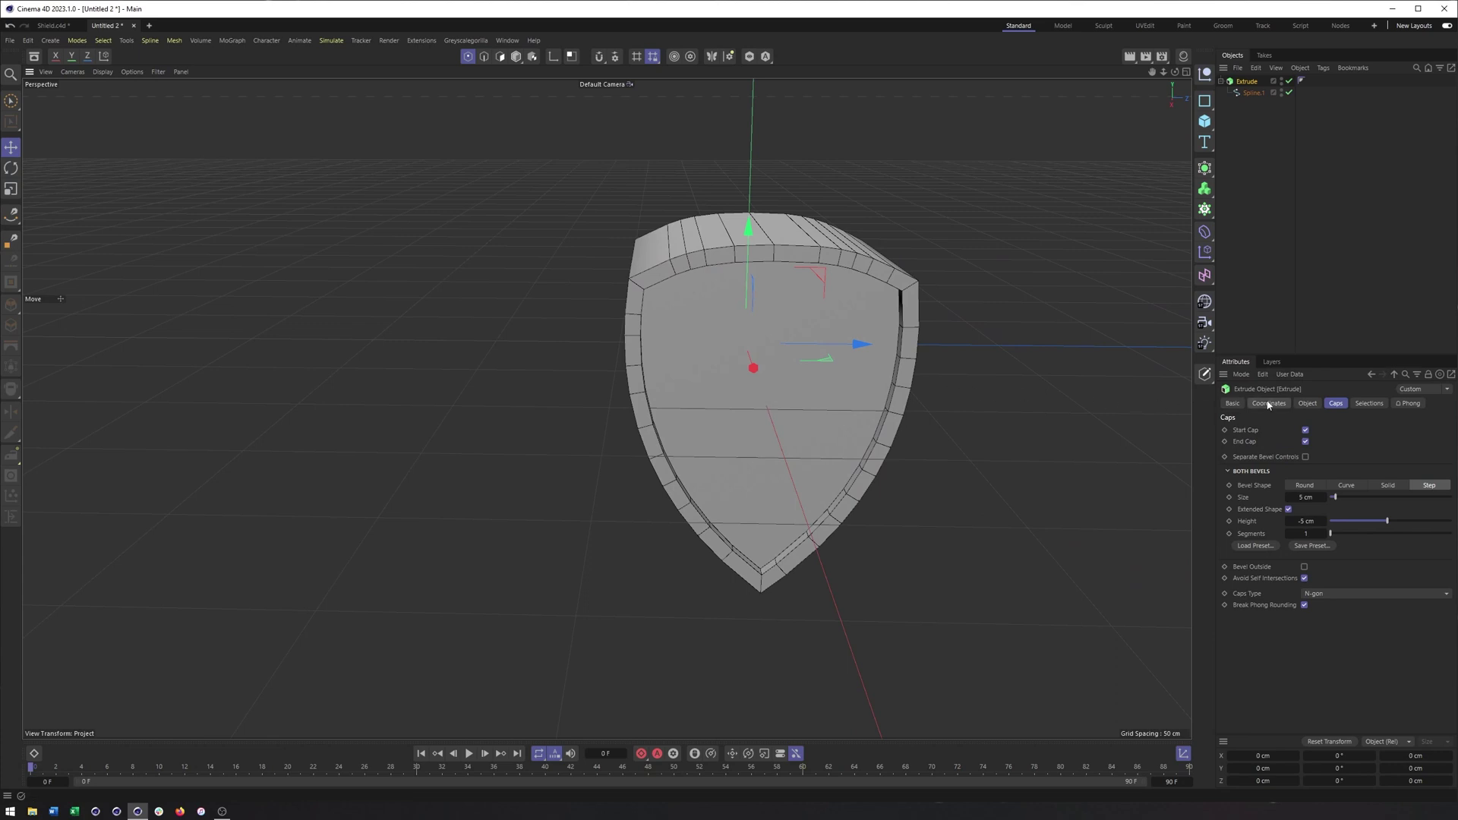
# - Reduce the Extrude offset to a thin 7 cm
pyautogui.click(1308, 403)
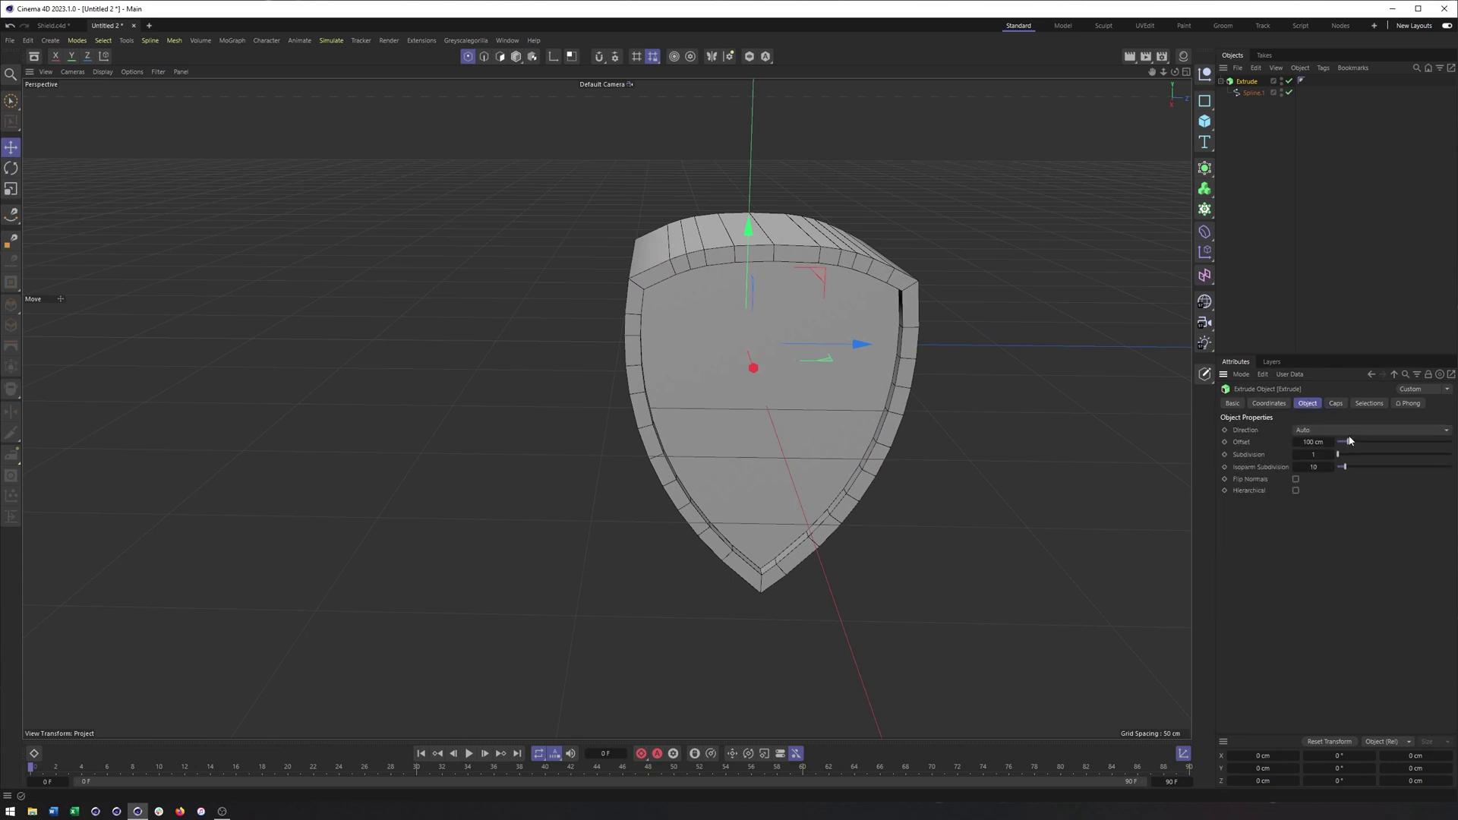
pyautogui.moveTo(1348, 442); pyautogui.dragTo(1341, 442)
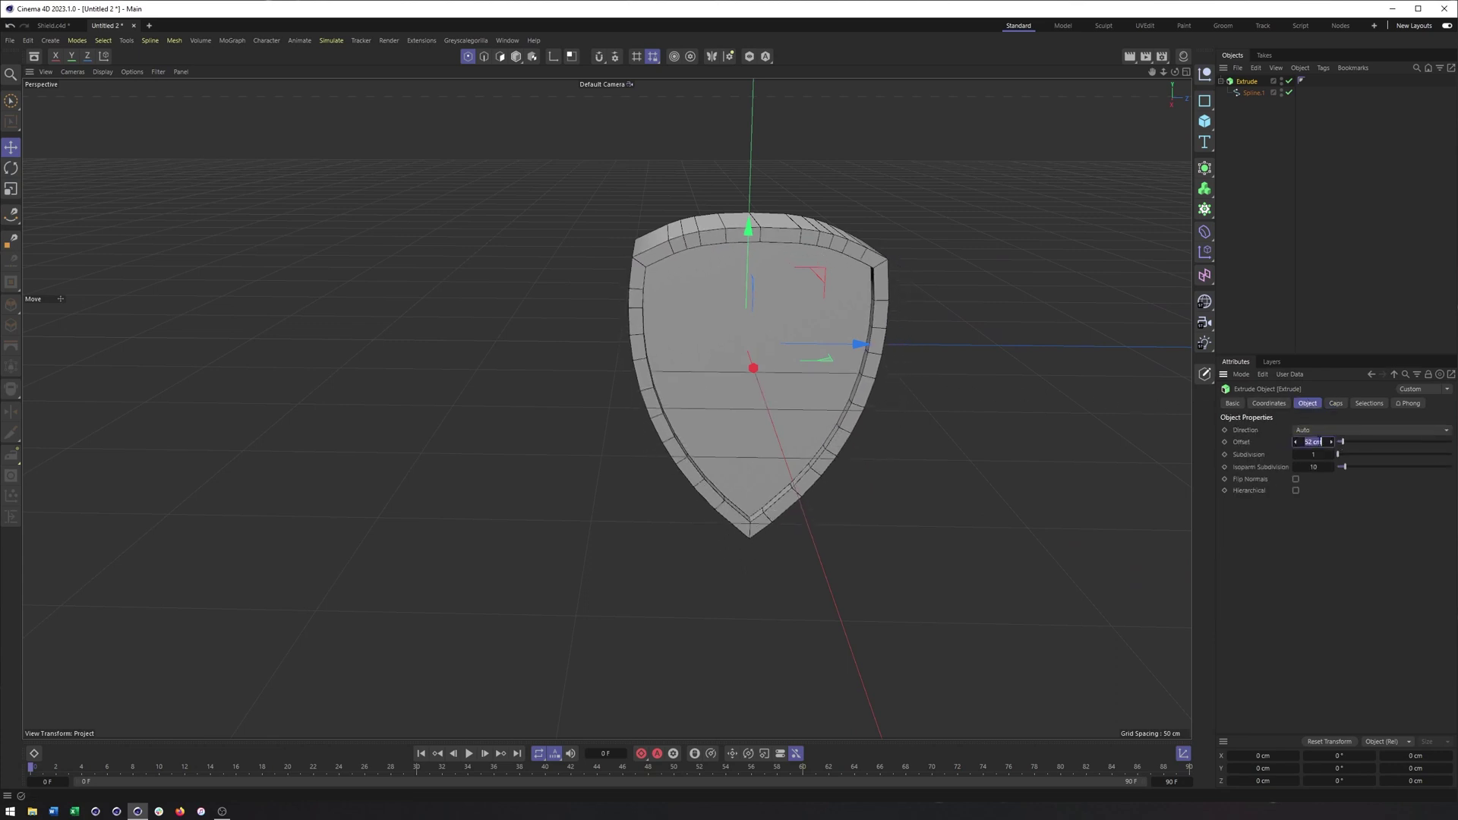
pyautogui.keyDown('alt'); pyautogui.moveTo(905, 340); pyautogui.dragTo(990, 353); pyautogui.keyUp('alt')
pyautogui.doubleClick(1311, 442)
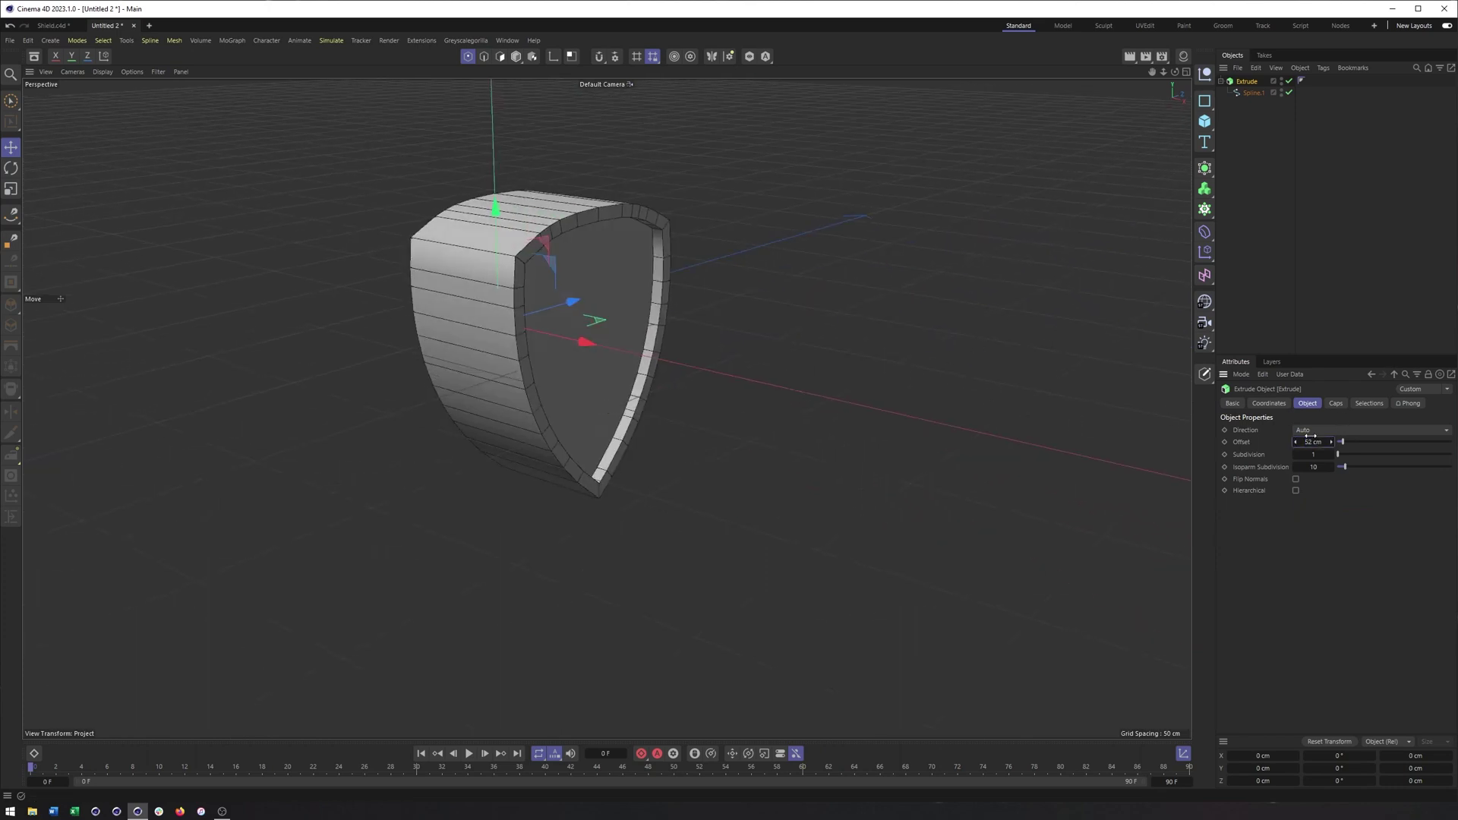
pyautogui.write('3')
pyautogui.press('Return')
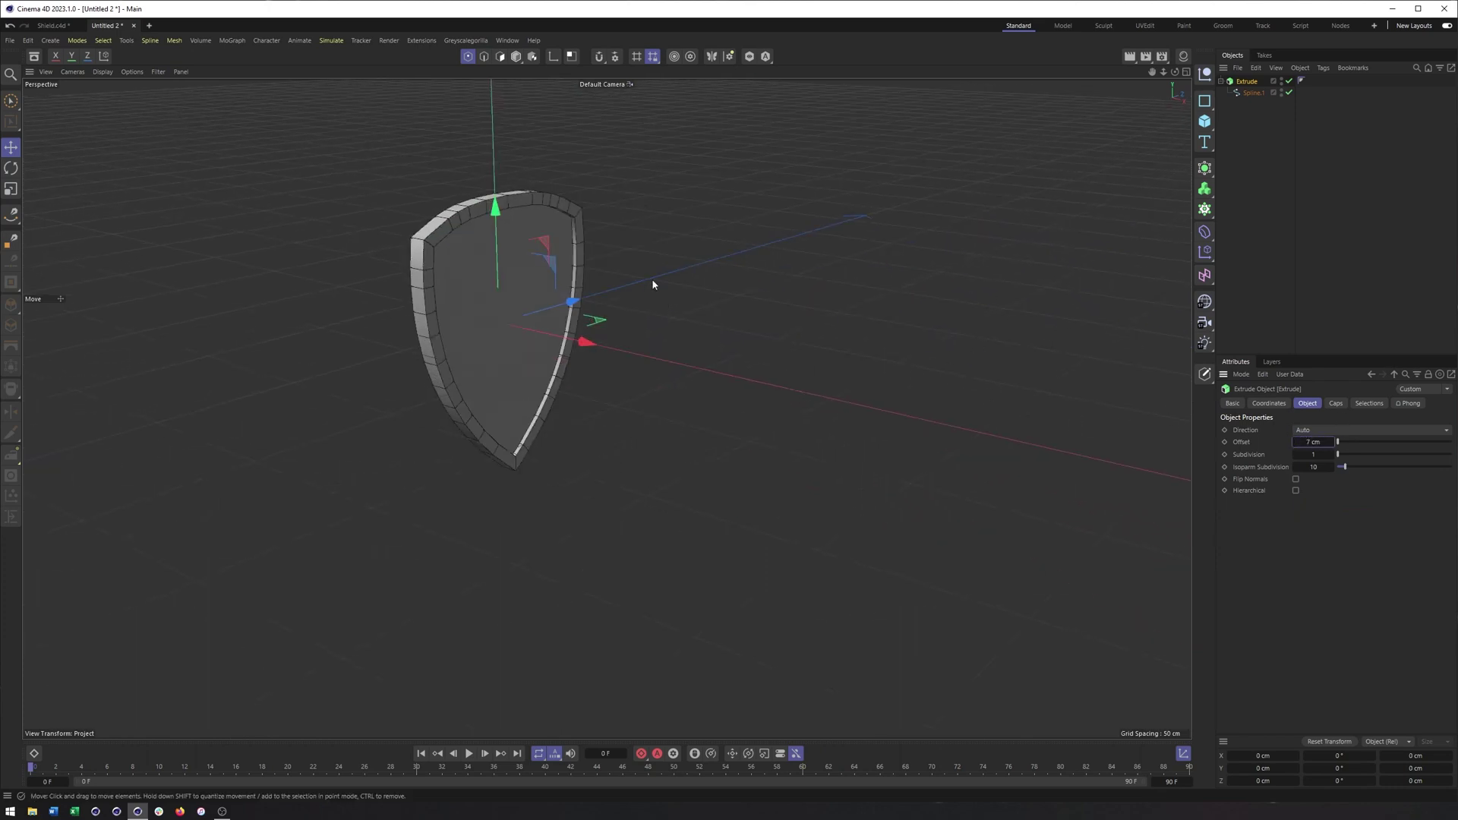
pyautogui.keyDown('alt'); pyautogui.moveTo(654, 283); pyautogui.dragTo(727, 278); pyautogui.keyUp('alt')
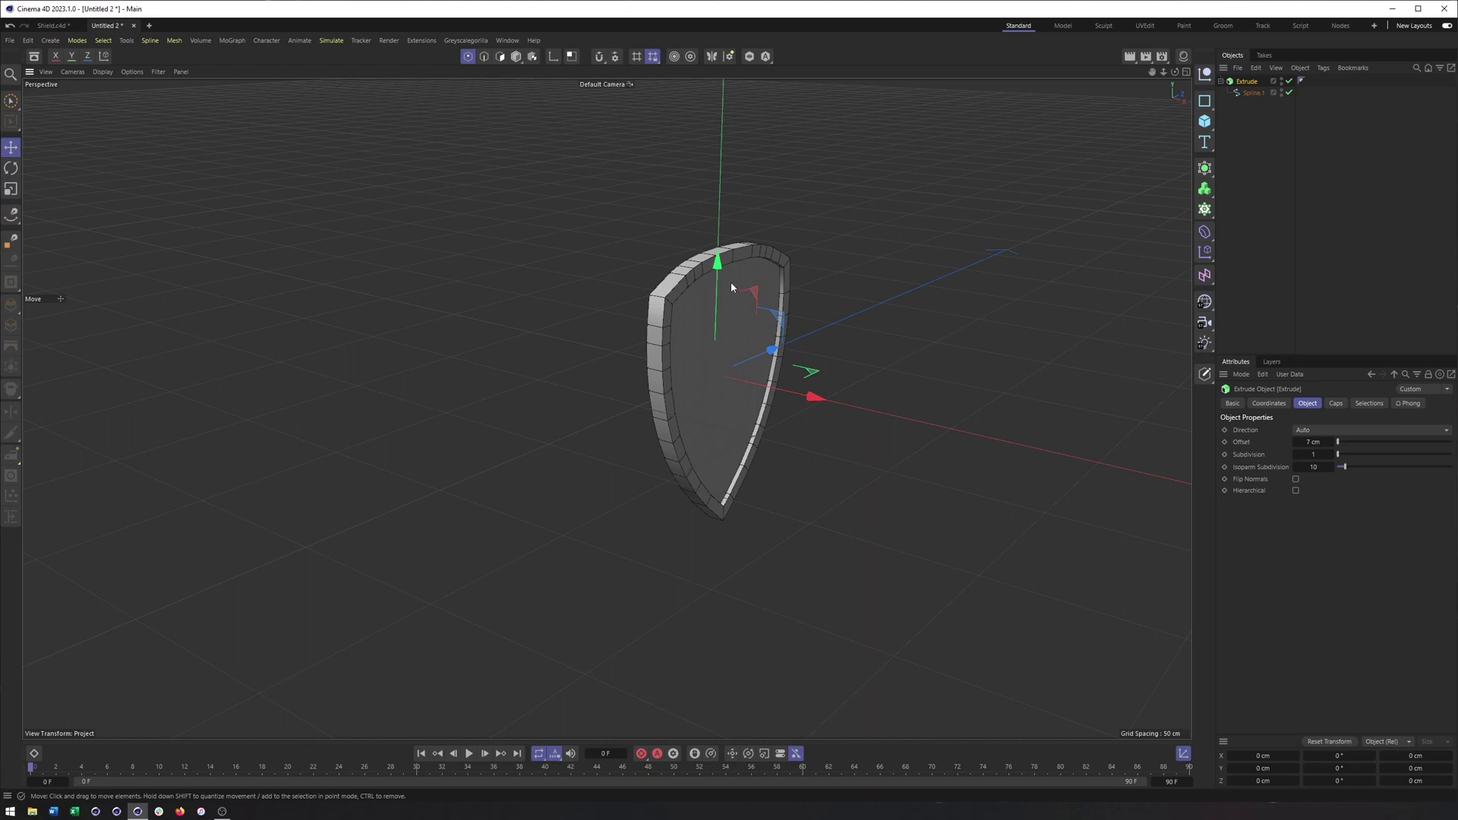
pyautogui.scroll(5, 764, 287)
pyautogui.keyDown('alt'); pyautogui.moveTo(763, 287); pyautogui.dragTo(949, 230); pyautogui.keyUp('alt')
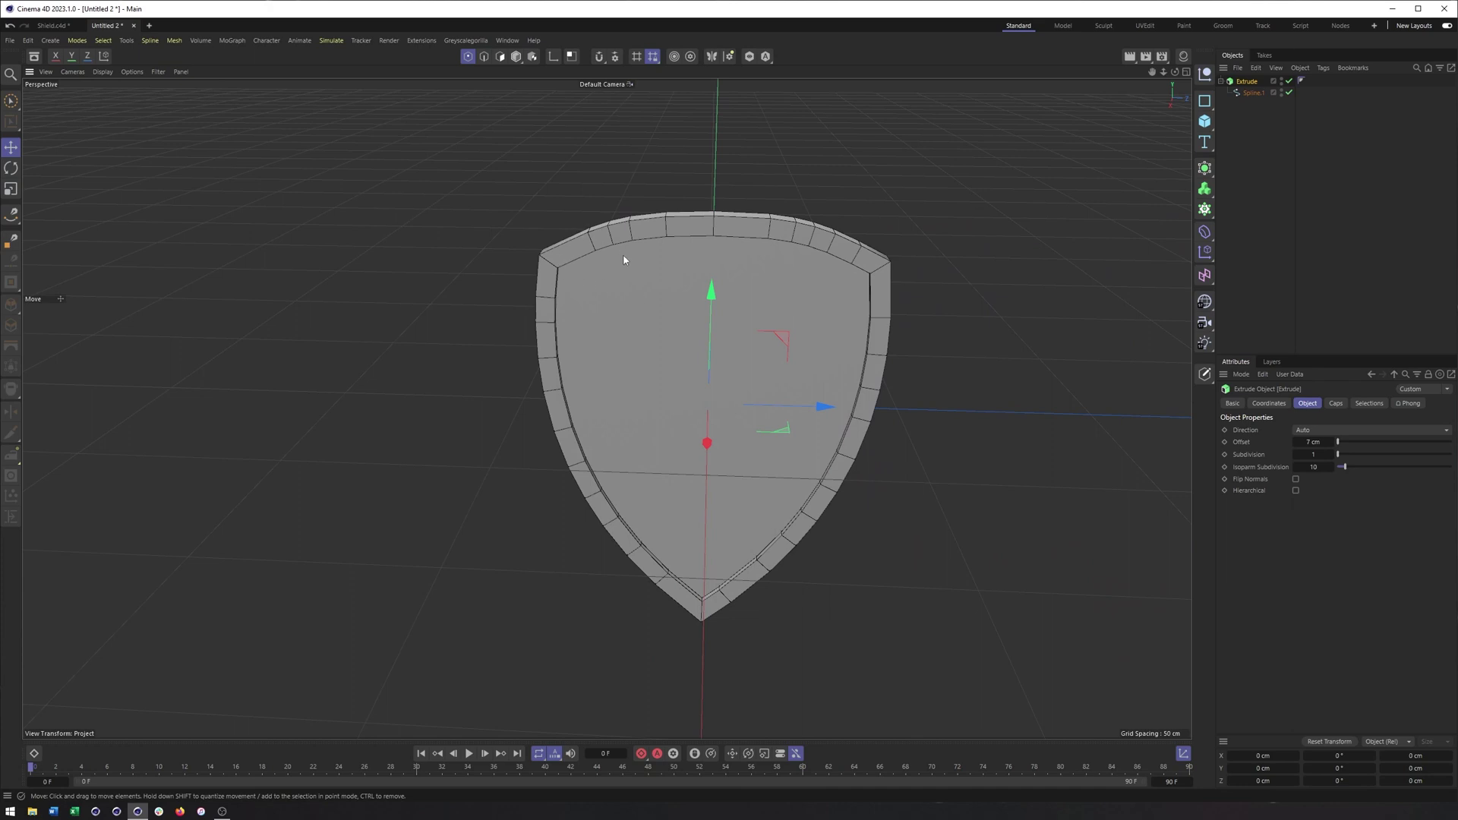
pyautogui.keyDown('alt'); pyautogui.moveTo(623, 260); pyautogui.dragTo(549, 231); pyautogui.keyUp('alt')
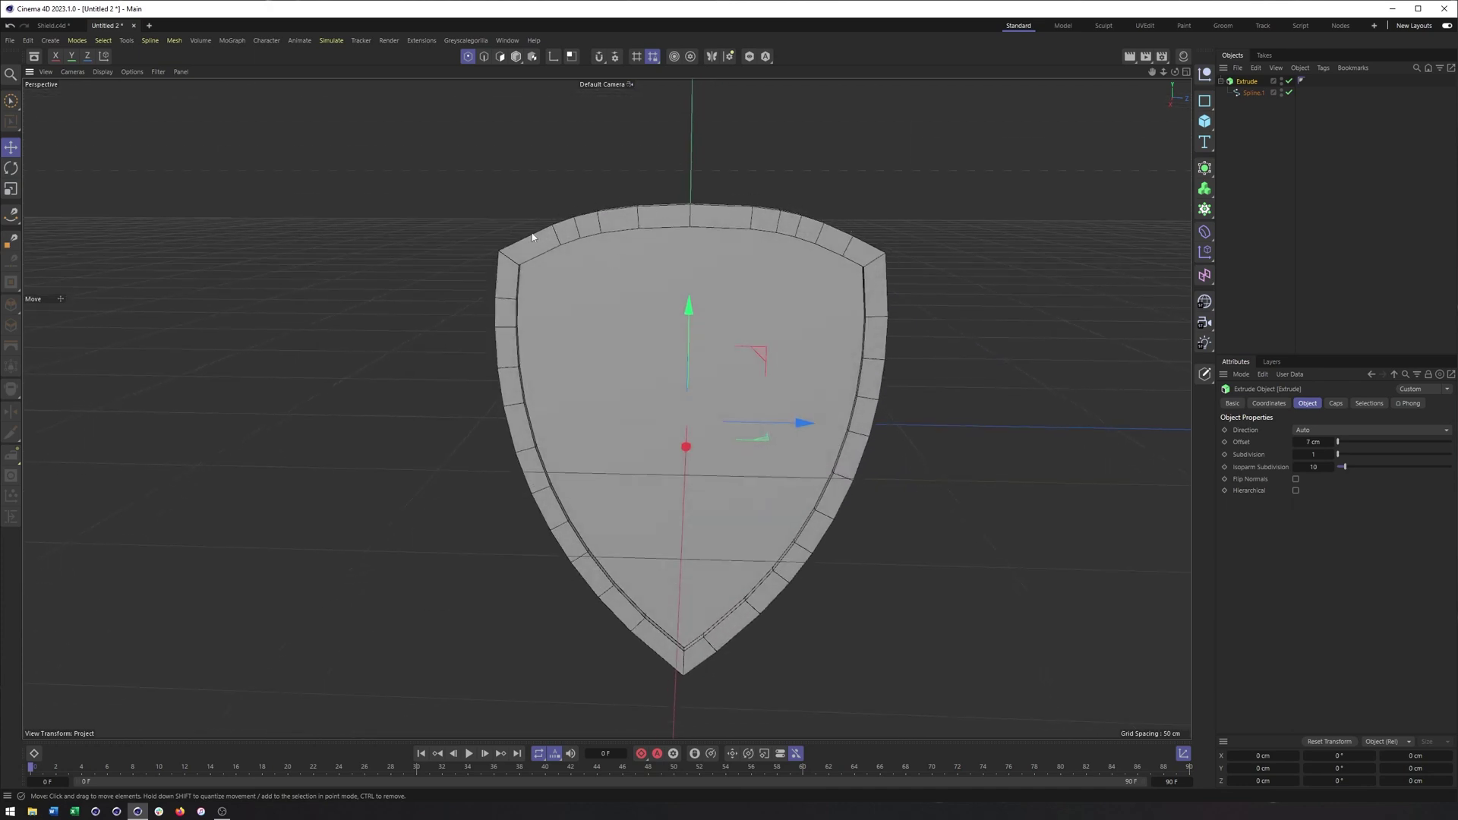
# - Select Spline.1 and try Natural intermediate points with a higher count
pyautogui.click(1253, 92)
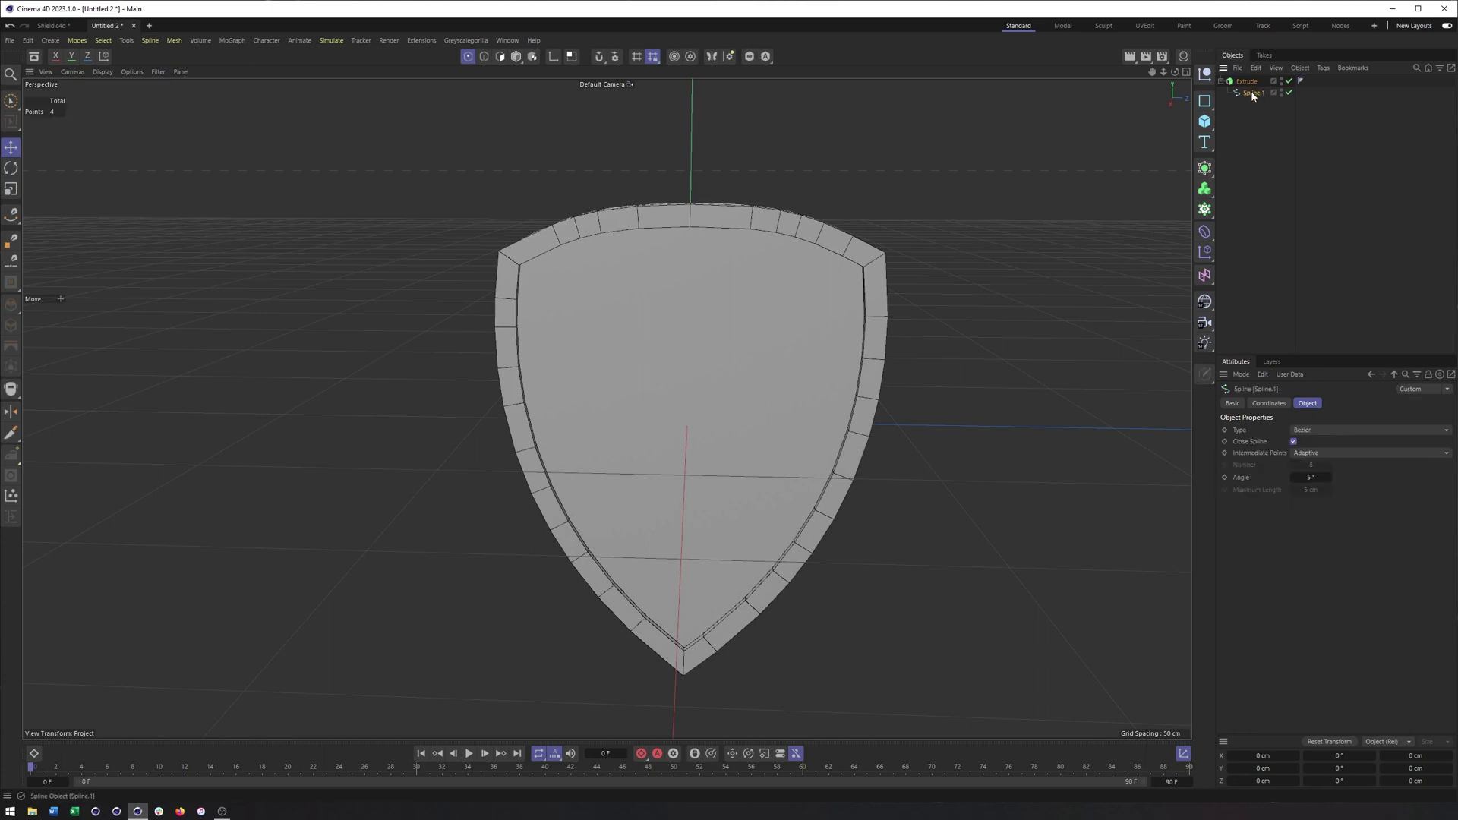
pyautogui.click(1273, 455)
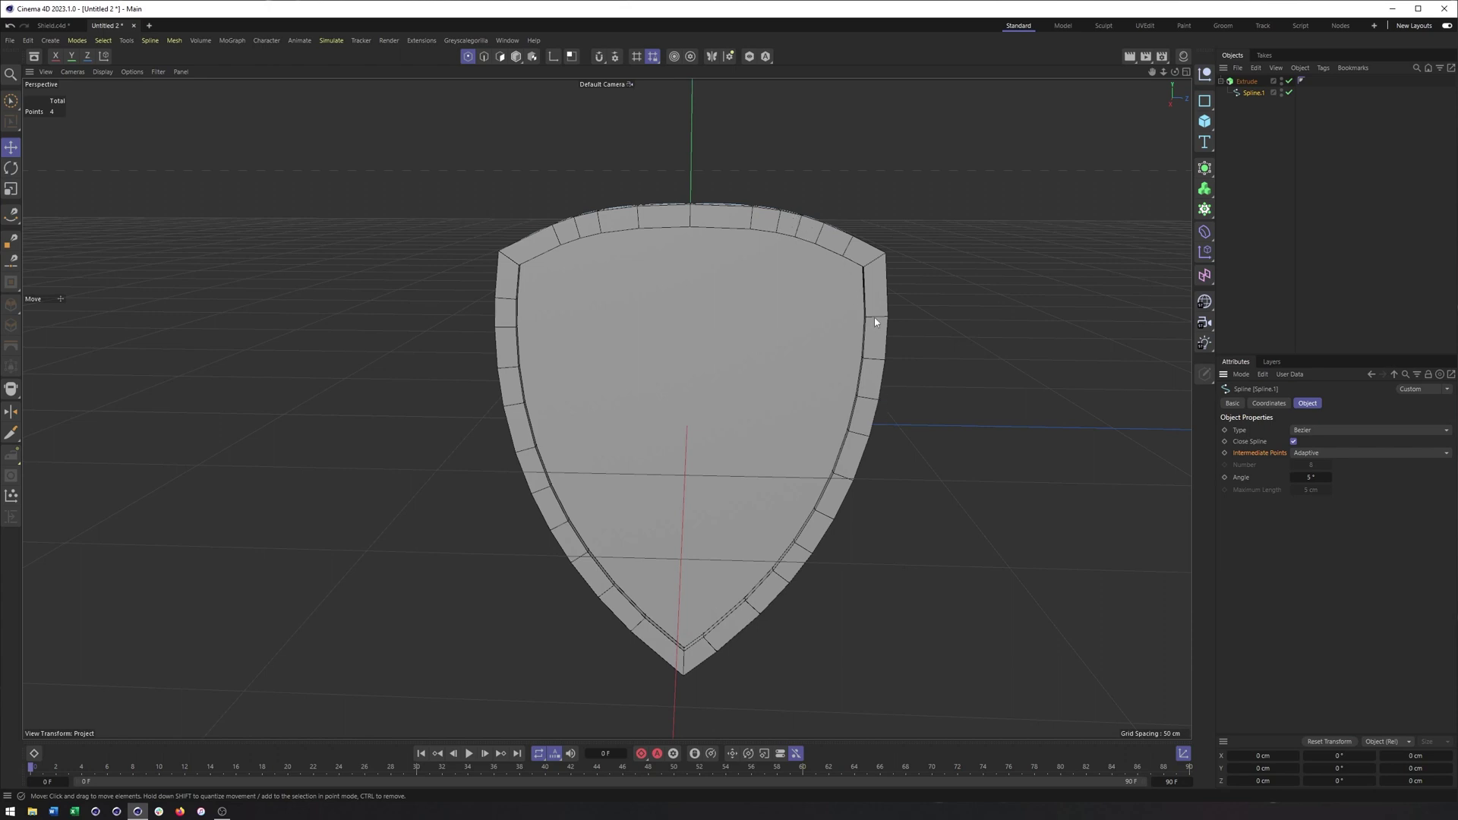
pyautogui.keyDown('alt'); pyautogui.moveTo(831, 307); pyautogui.dragTo(818, 304); pyautogui.keyUp('alt')
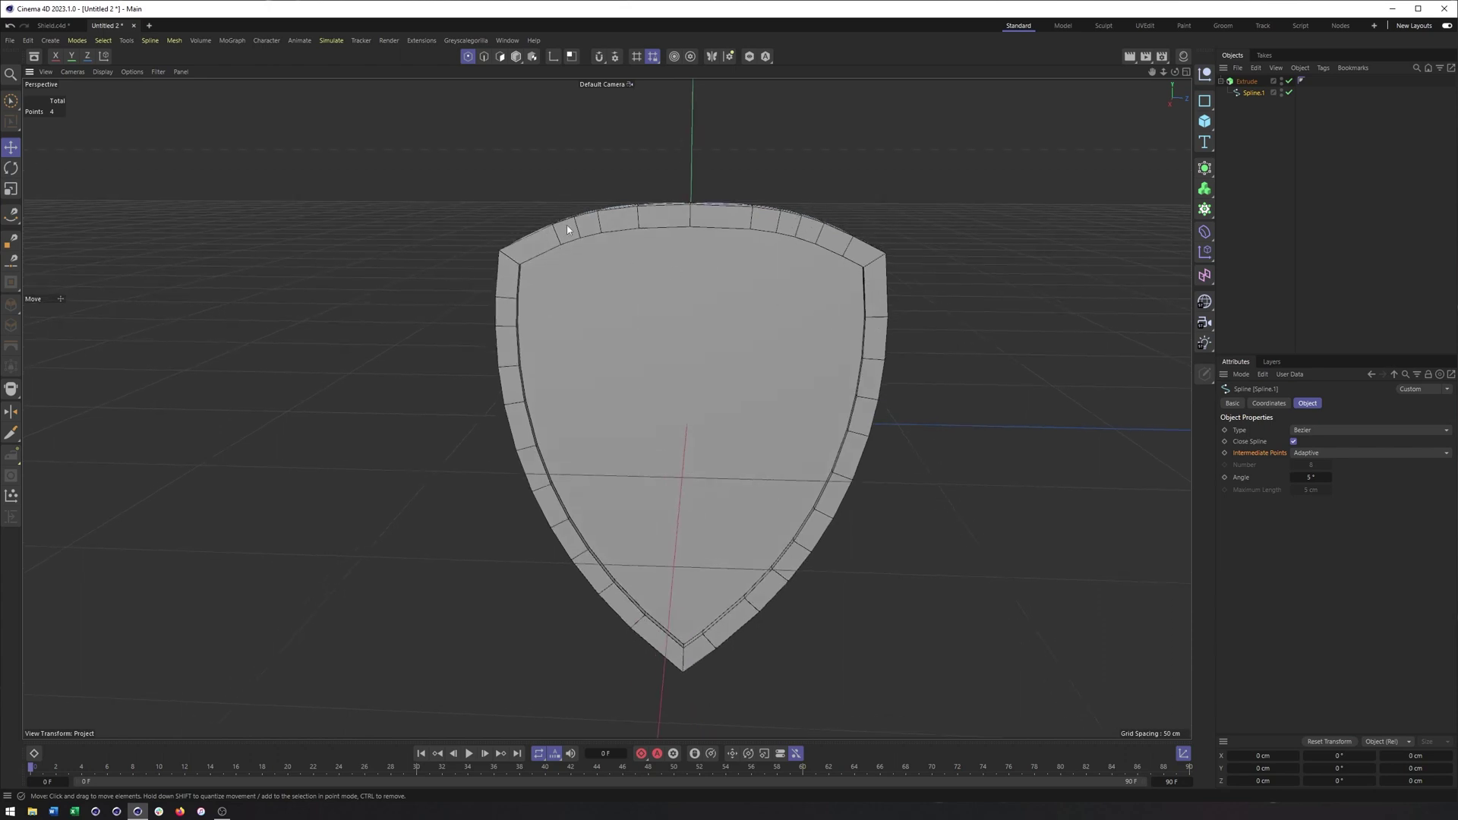
pyautogui.click(1306, 453)
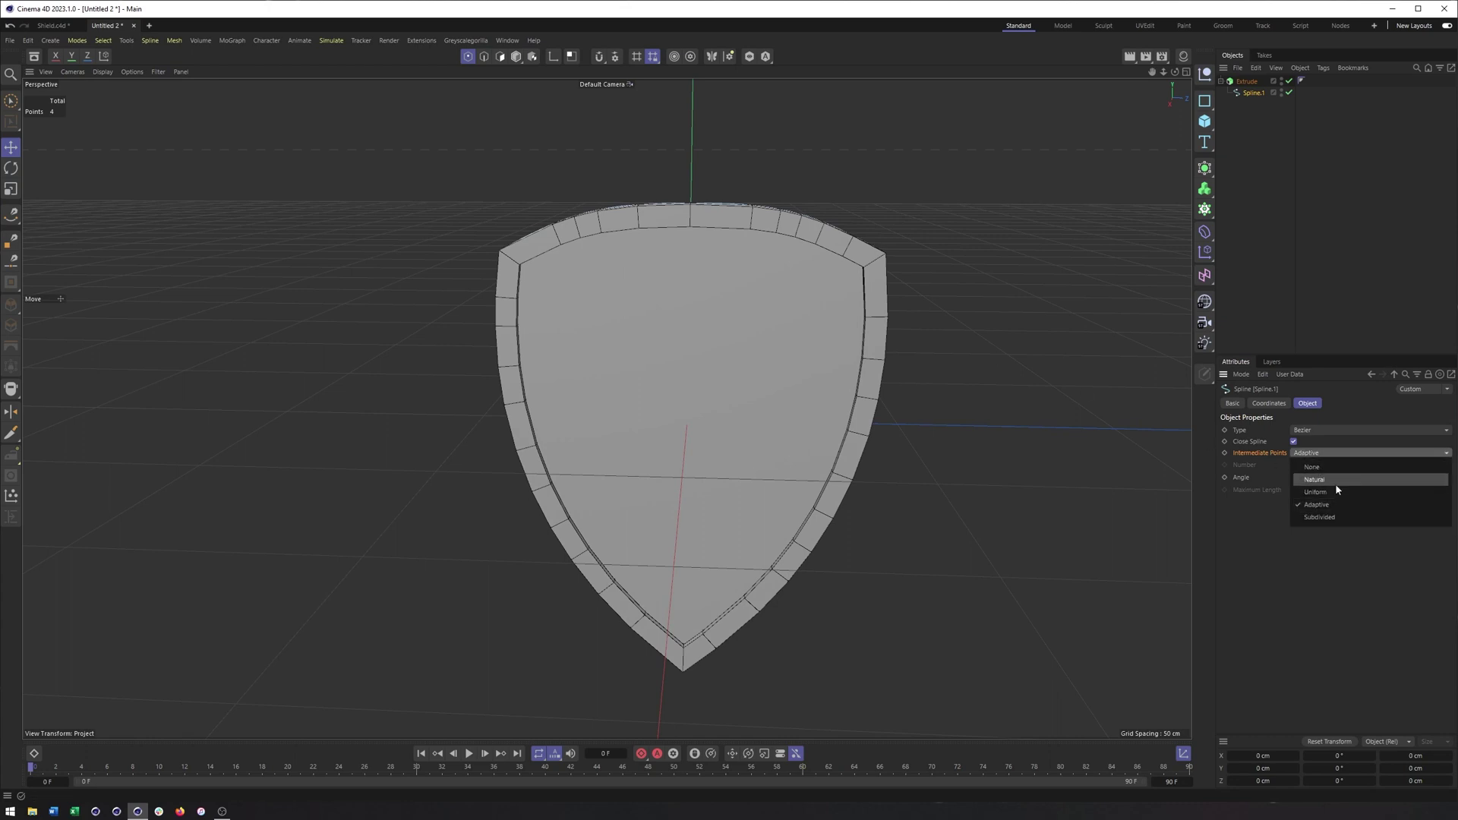
pyautogui.click(1335, 480)
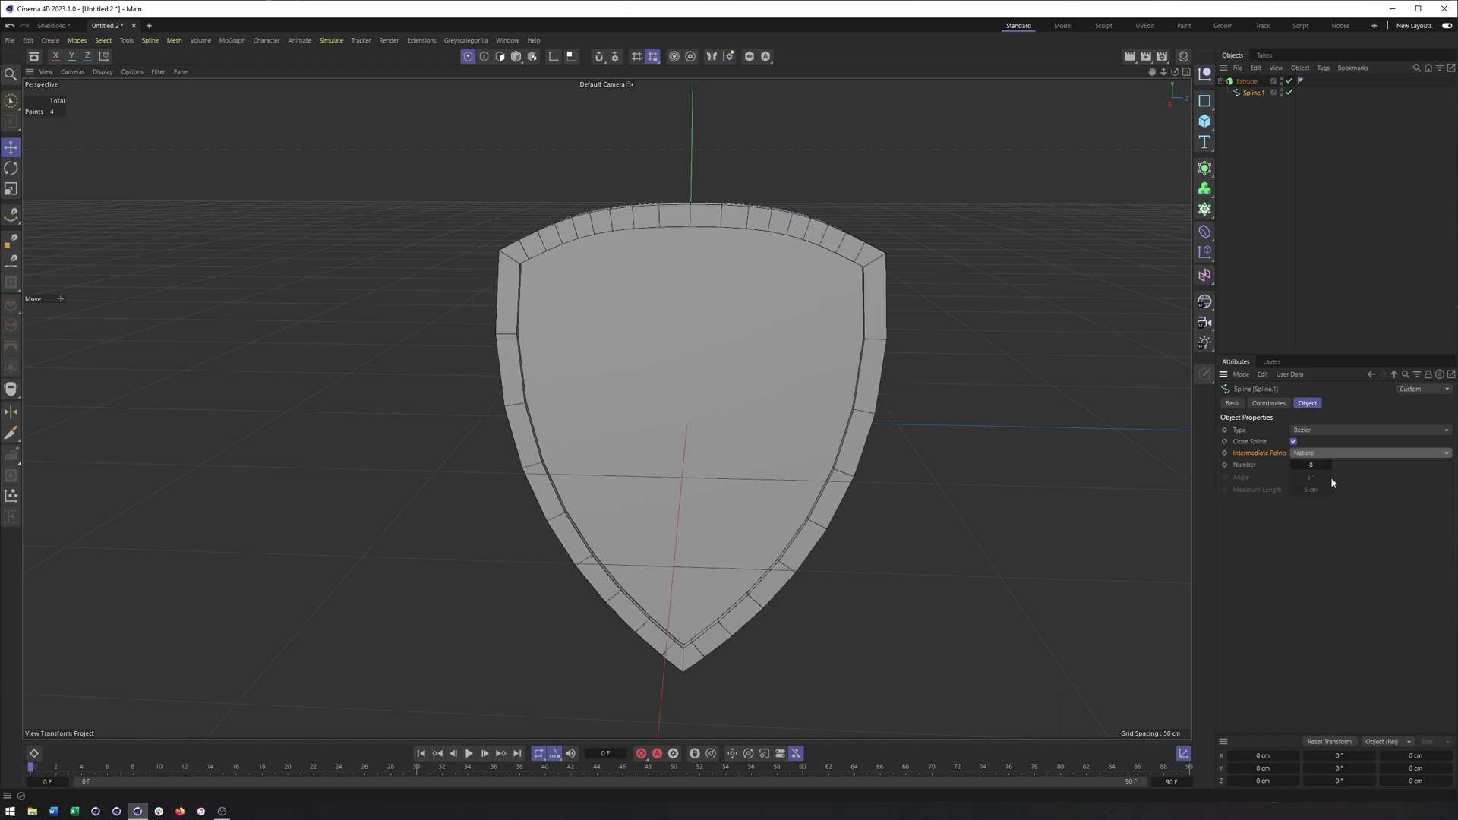
pyautogui.moveTo(1328, 465); pyautogui.dragTo(1339, 465)
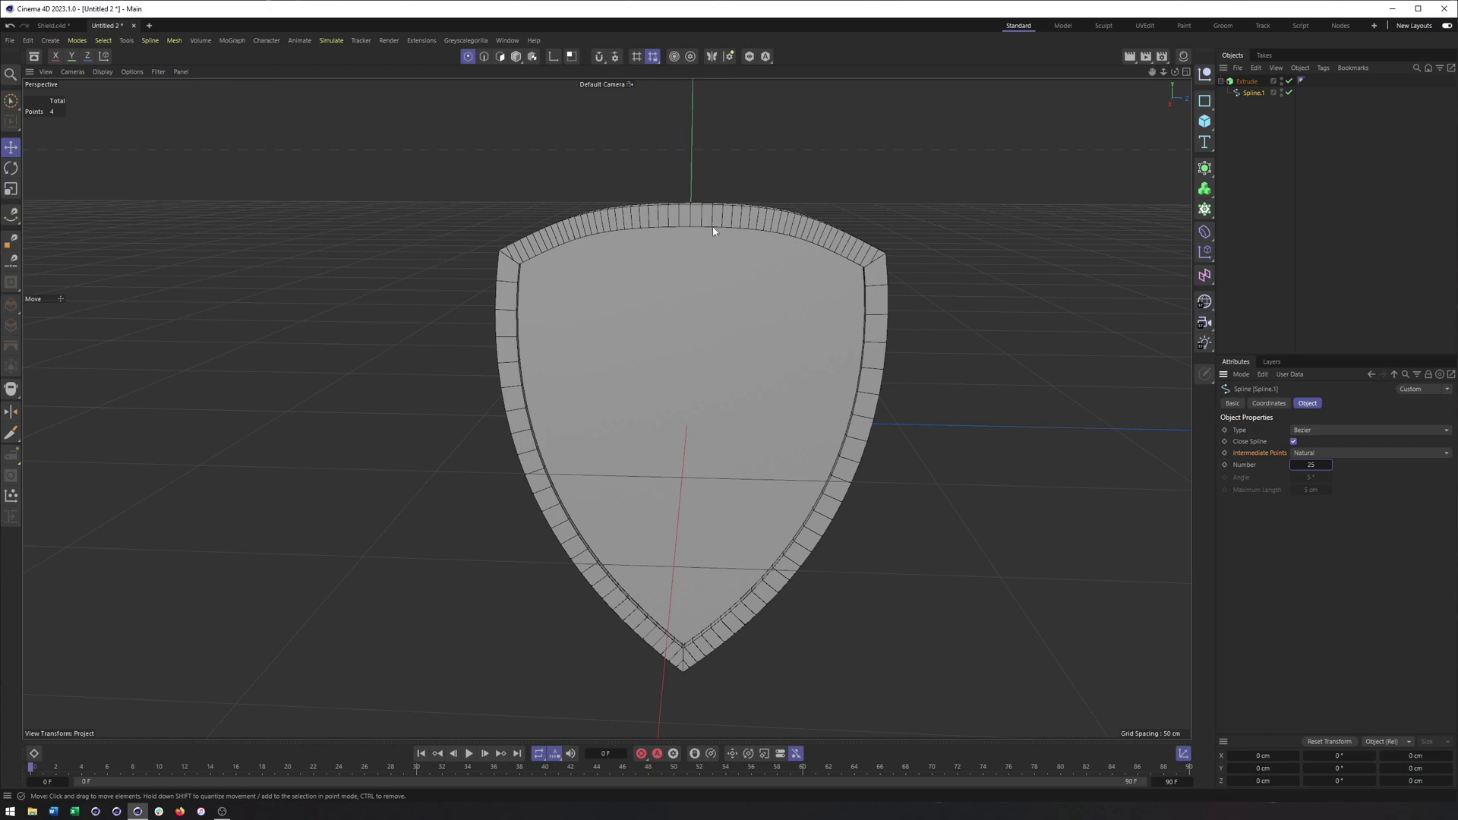
# - Switch intermediate points to Uniform and settle the Number at 15
pyautogui.click(1313, 453)
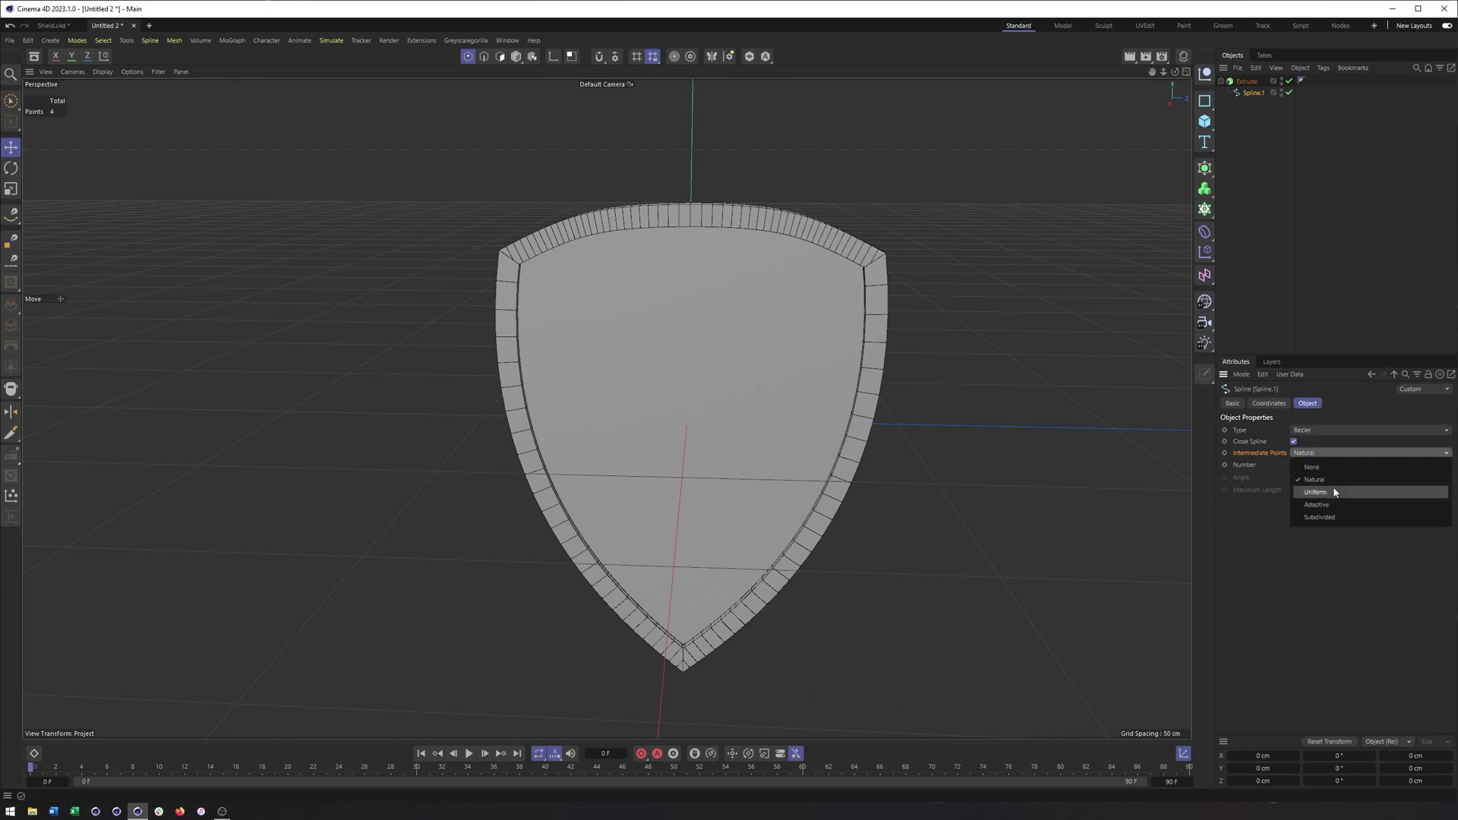
pyautogui.click(1333, 492)
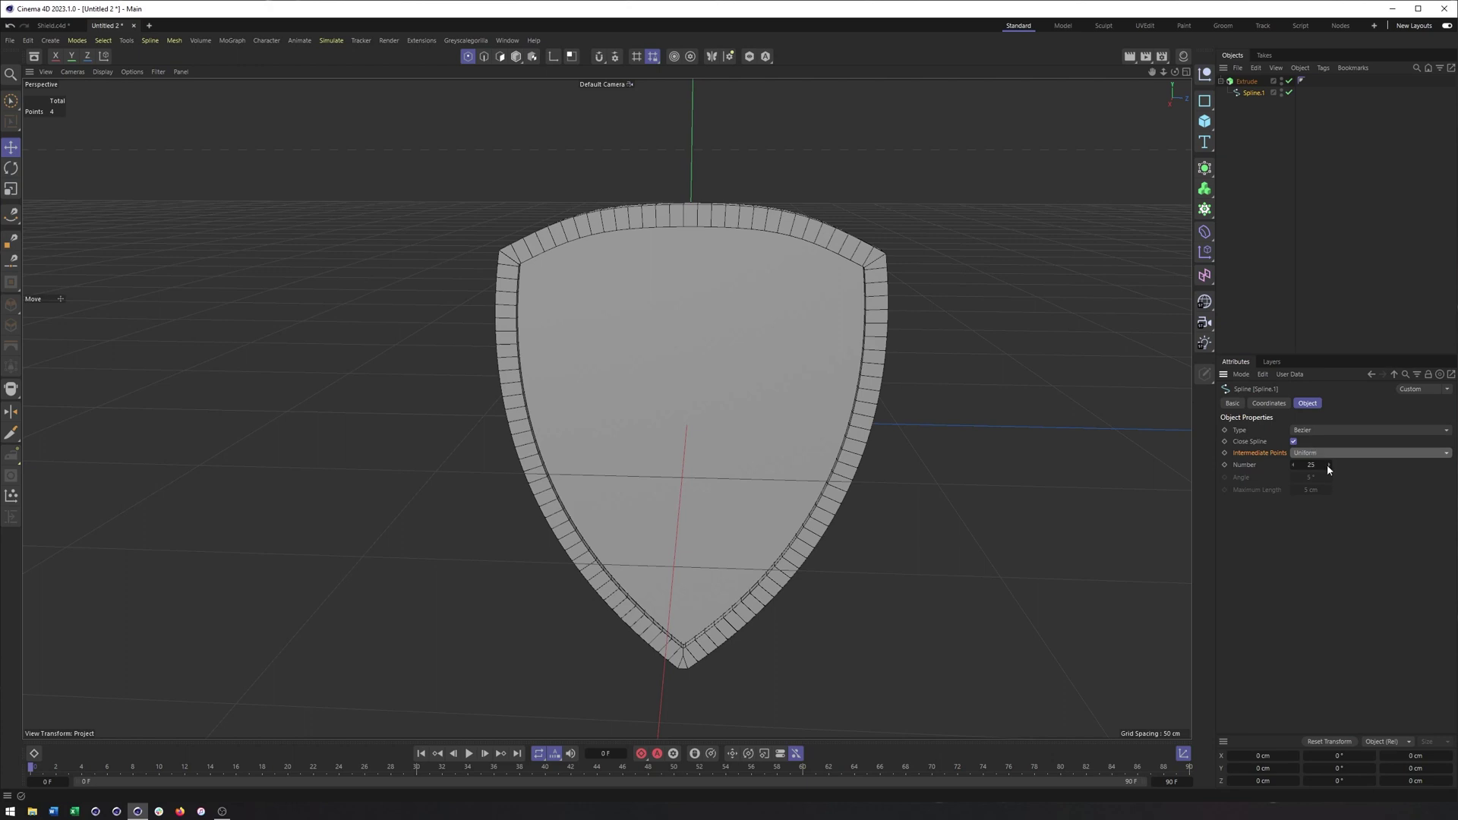
pyautogui.moveTo(1326, 464); pyautogui.dragTo(1314, 464)
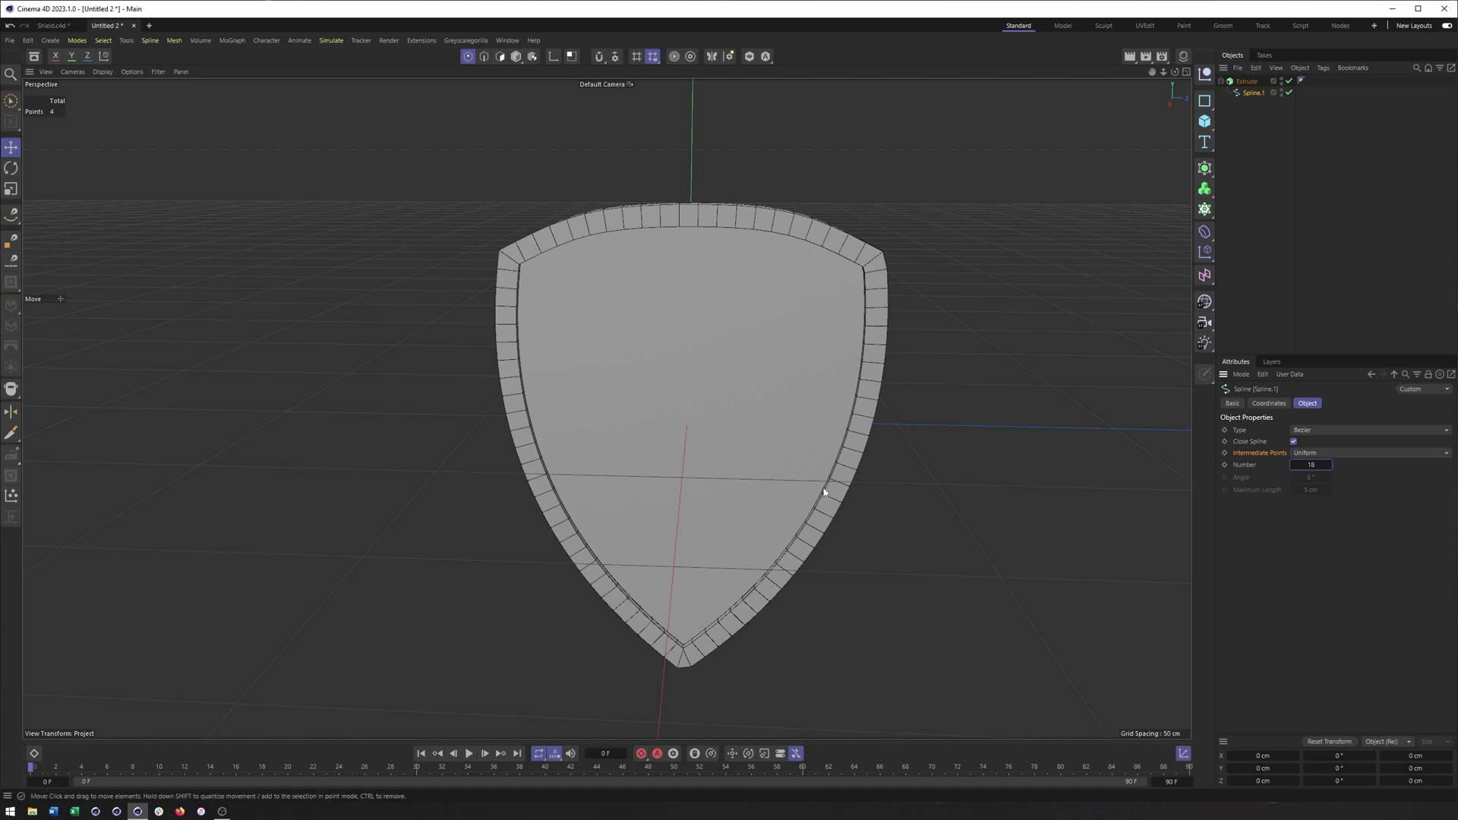
pyautogui.click(1329, 462)
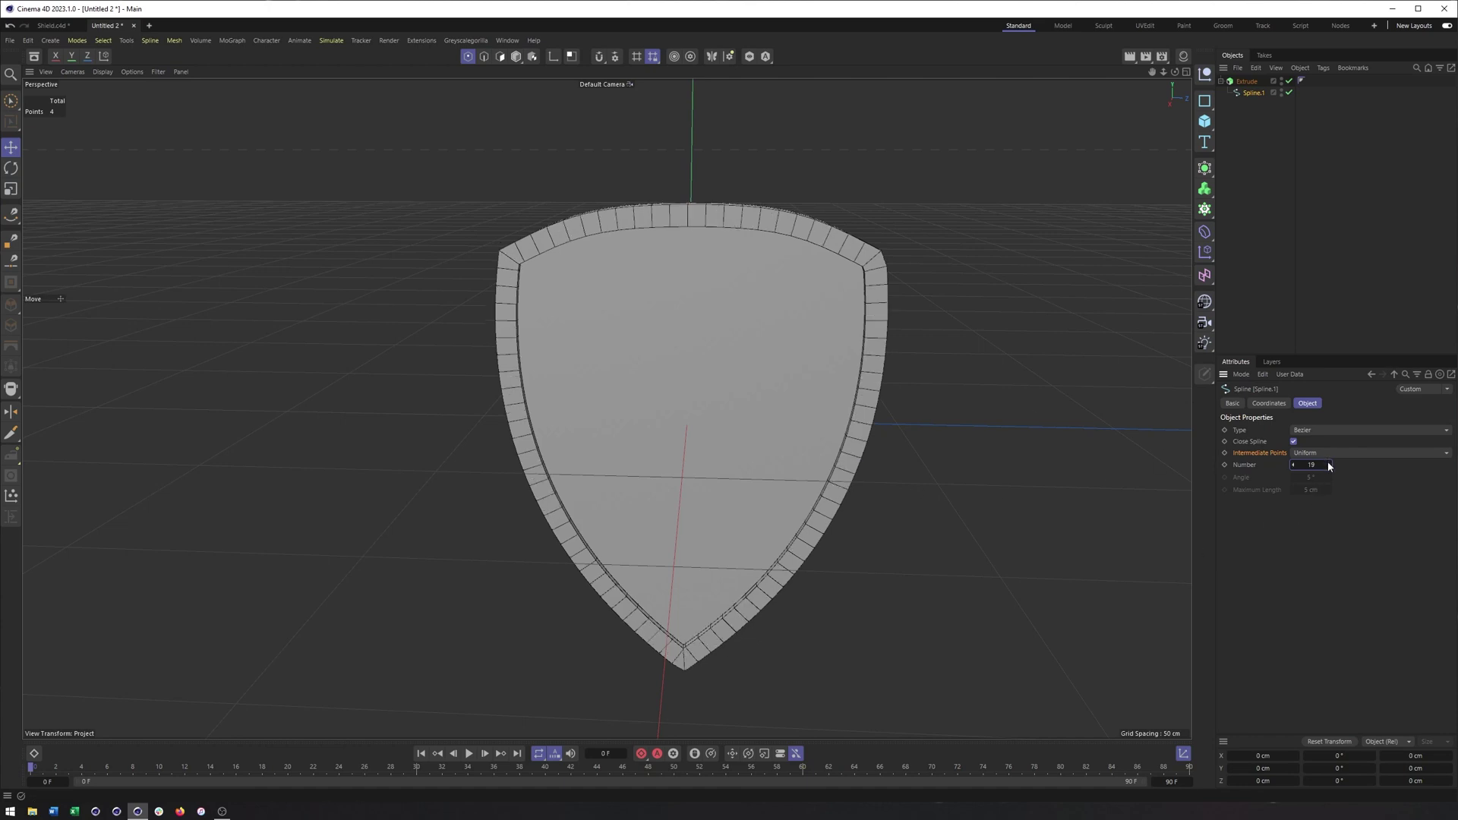
pyautogui.moveTo(1327, 462); pyautogui.dragTo(1328, 461)
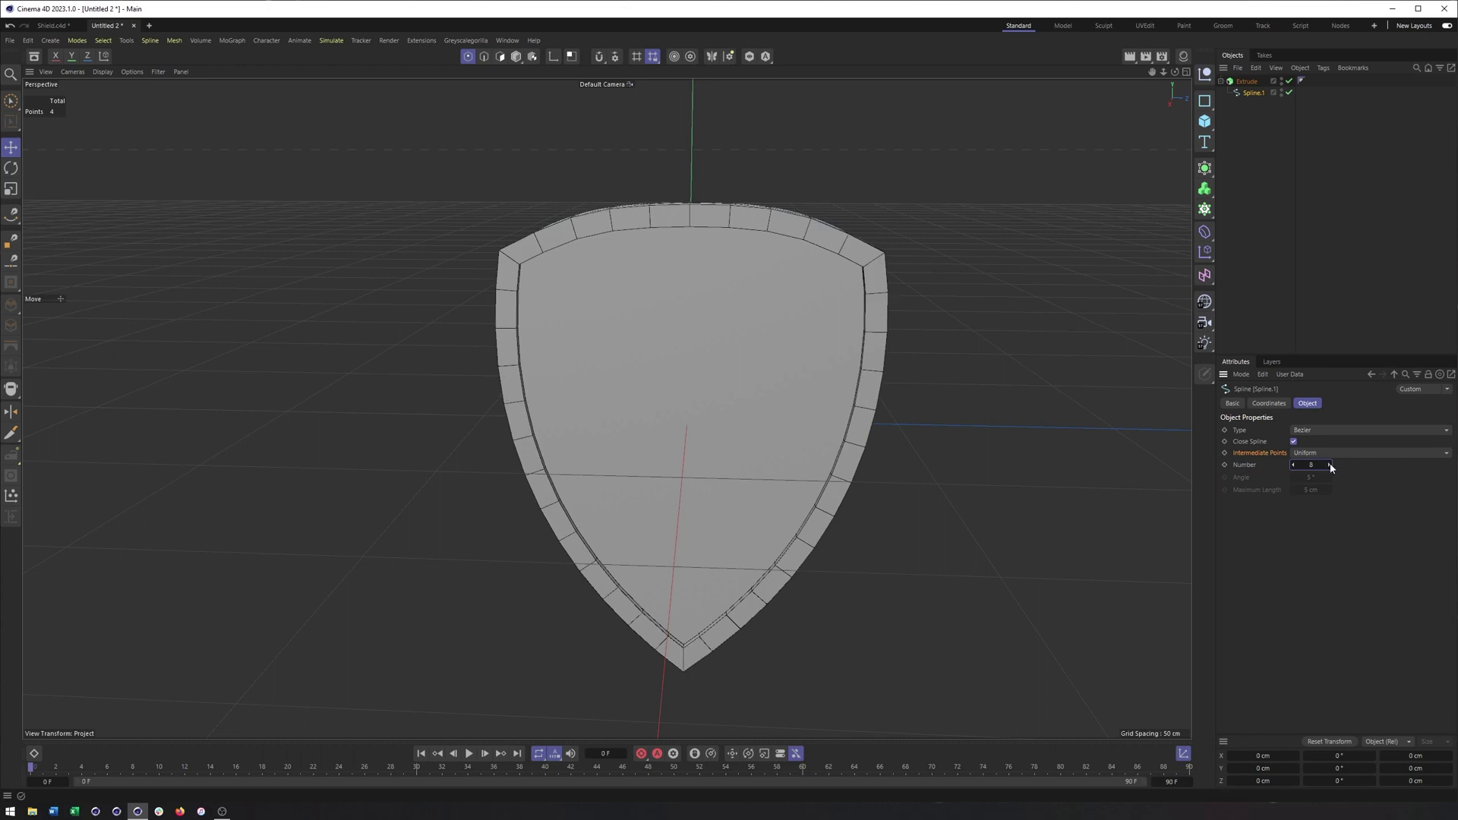
pyautogui.moveTo(1329, 465); pyautogui.dragTo(1329, 458)
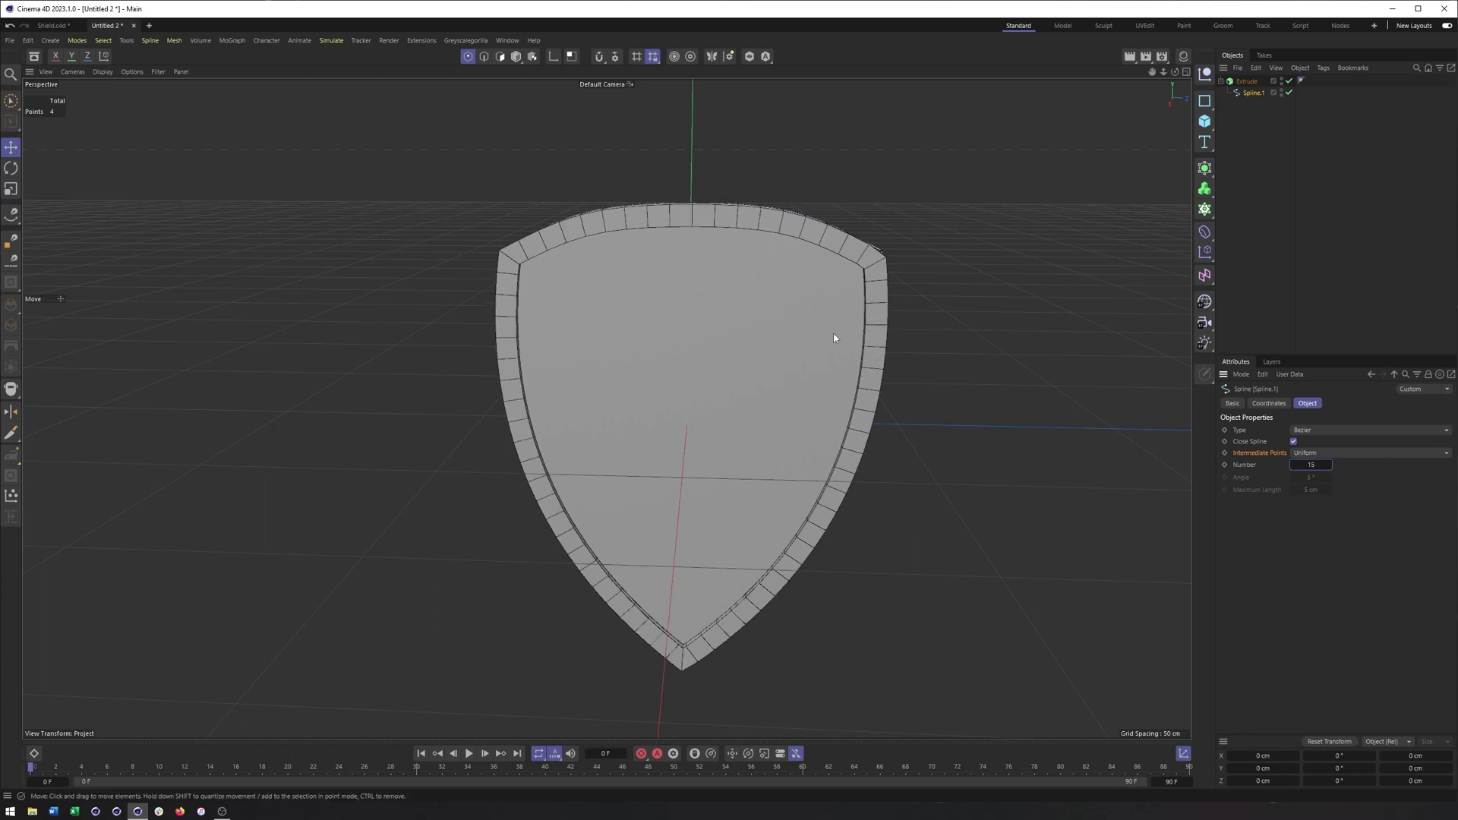
pyautogui.keyDown('alt'); pyautogui.moveTo(690, 278); pyautogui.dragTo(658, 291); pyautogui.keyUp('alt')
# - Ctrl-drag a copy of Spline.1 out of the Extrude to the scene root
pyautogui.click(1221, 80)
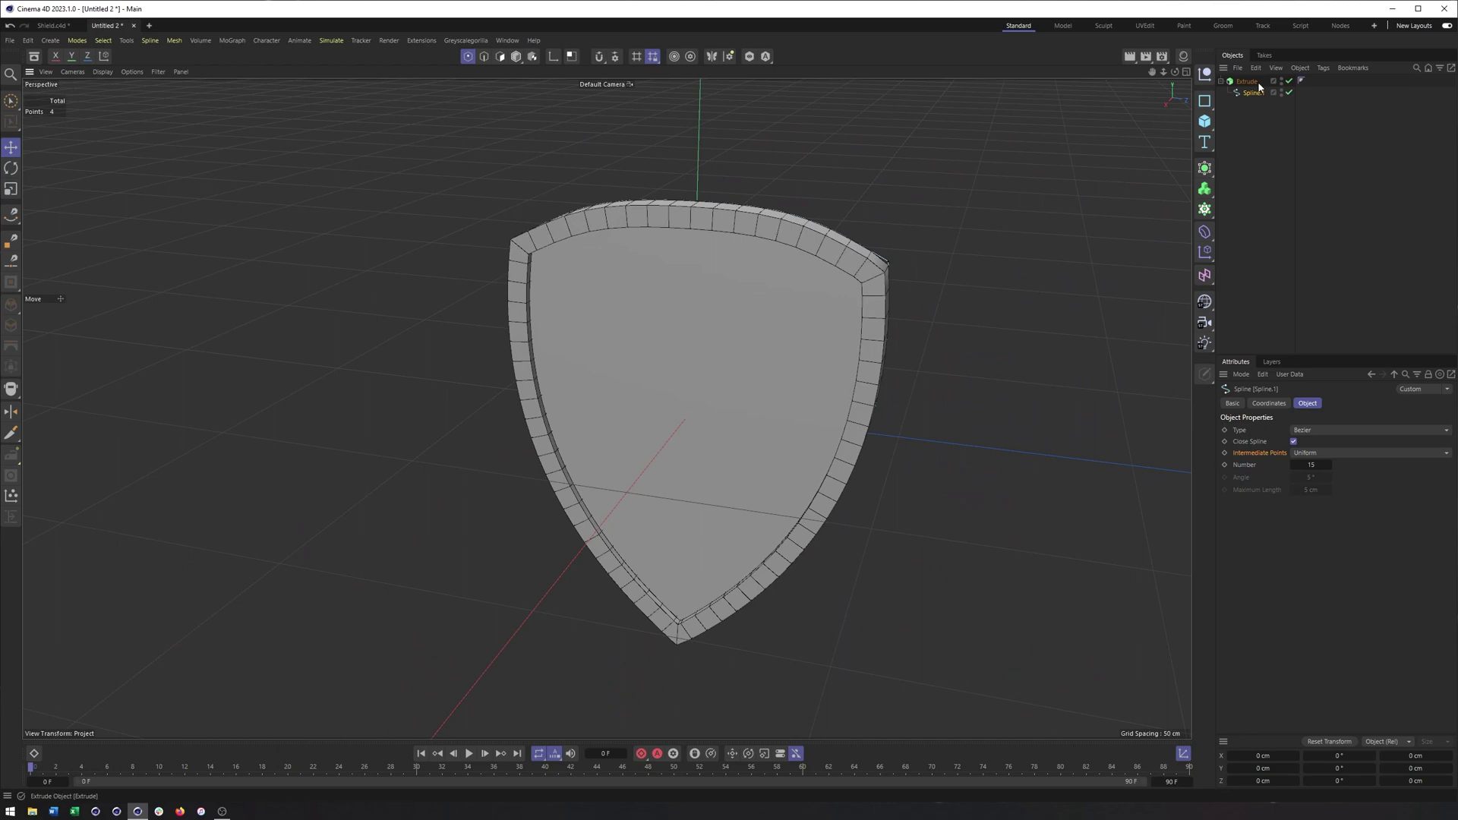
pyautogui.click(1226, 82)
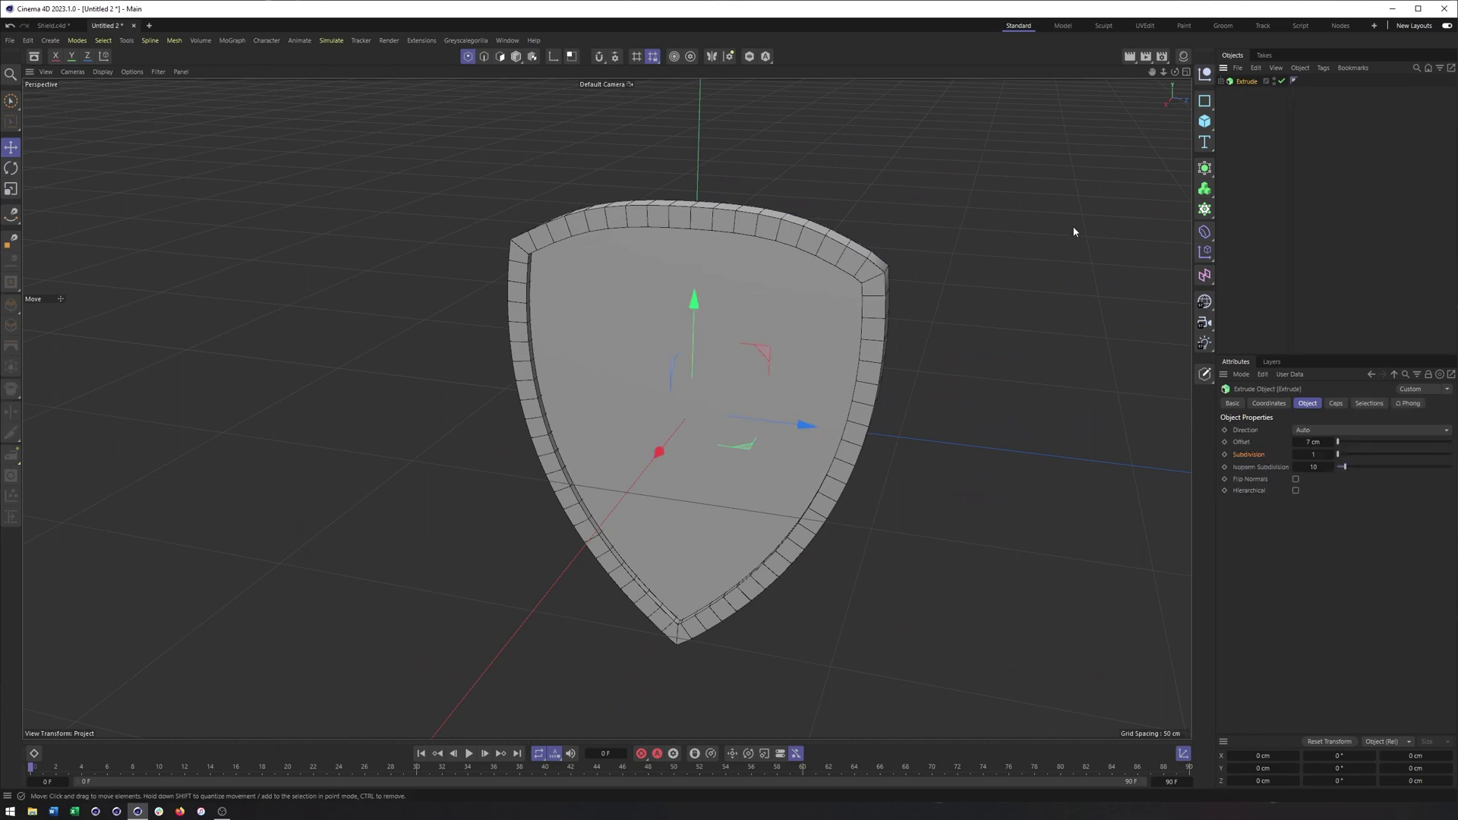
pyautogui.keyDown('alt'); pyautogui.moveTo(878, 312); pyautogui.dragTo(850, 303); pyautogui.keyUp('alt')
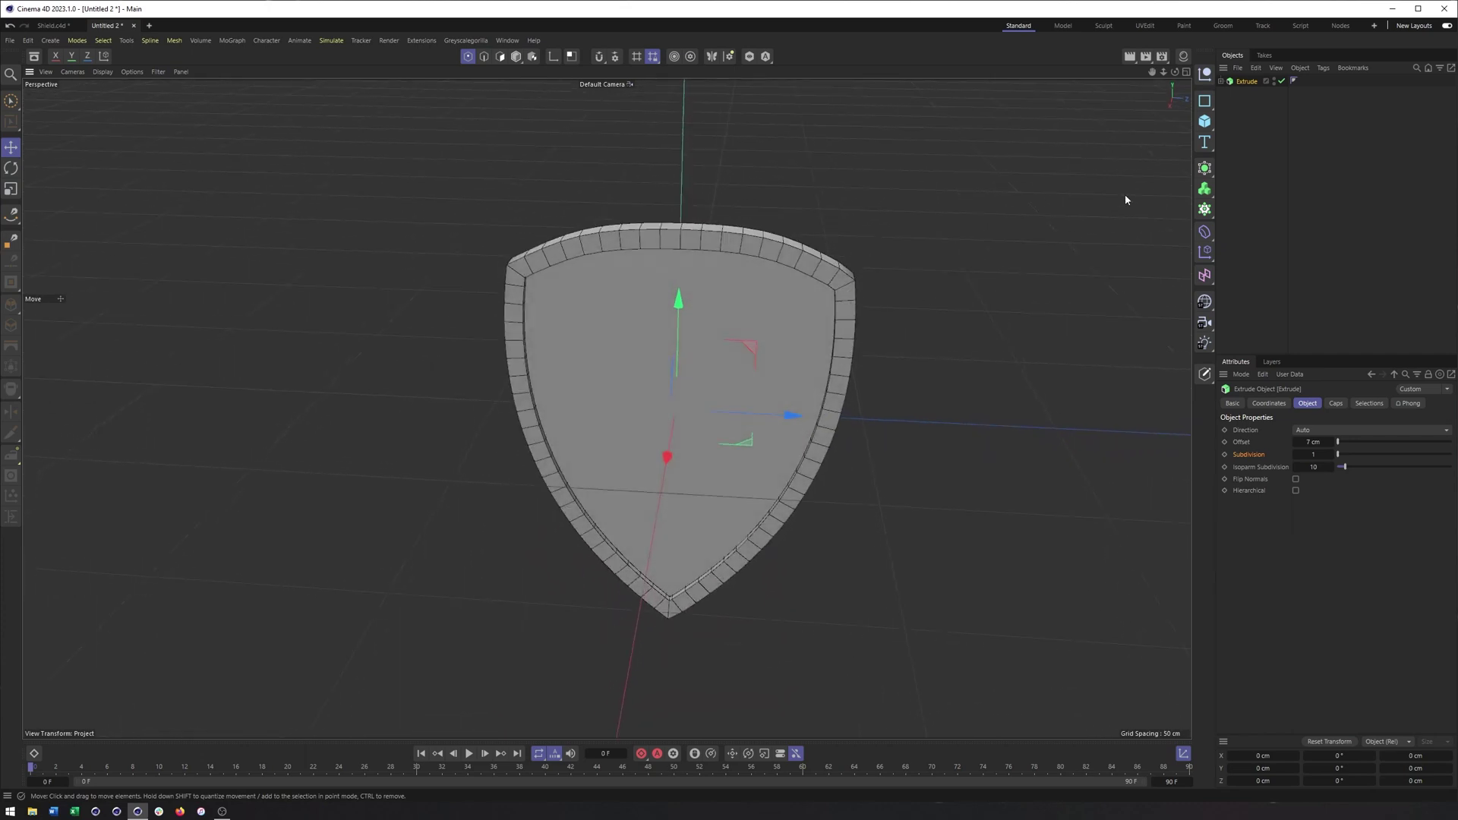
pyautogui.click(1251, 151)
pyautogui.click(1222, 81)
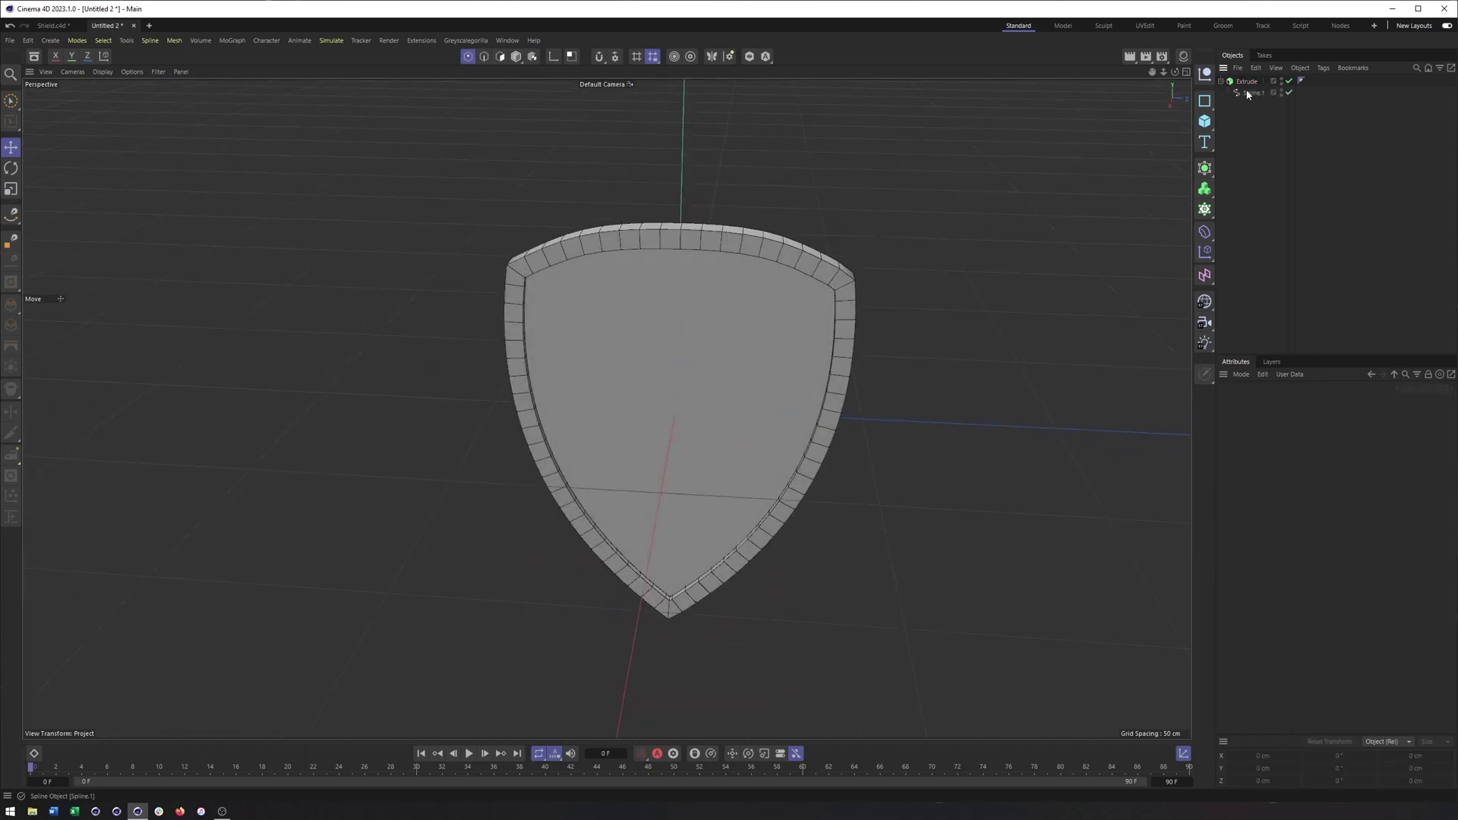
pyautogui.click(1252, 93)
pyautogui.keyDown('ctrl'); pyautogui.moveTo(1250, 93); pyautogui.dragTo(1239, 128); pyautogui.keyUp('ctrl')
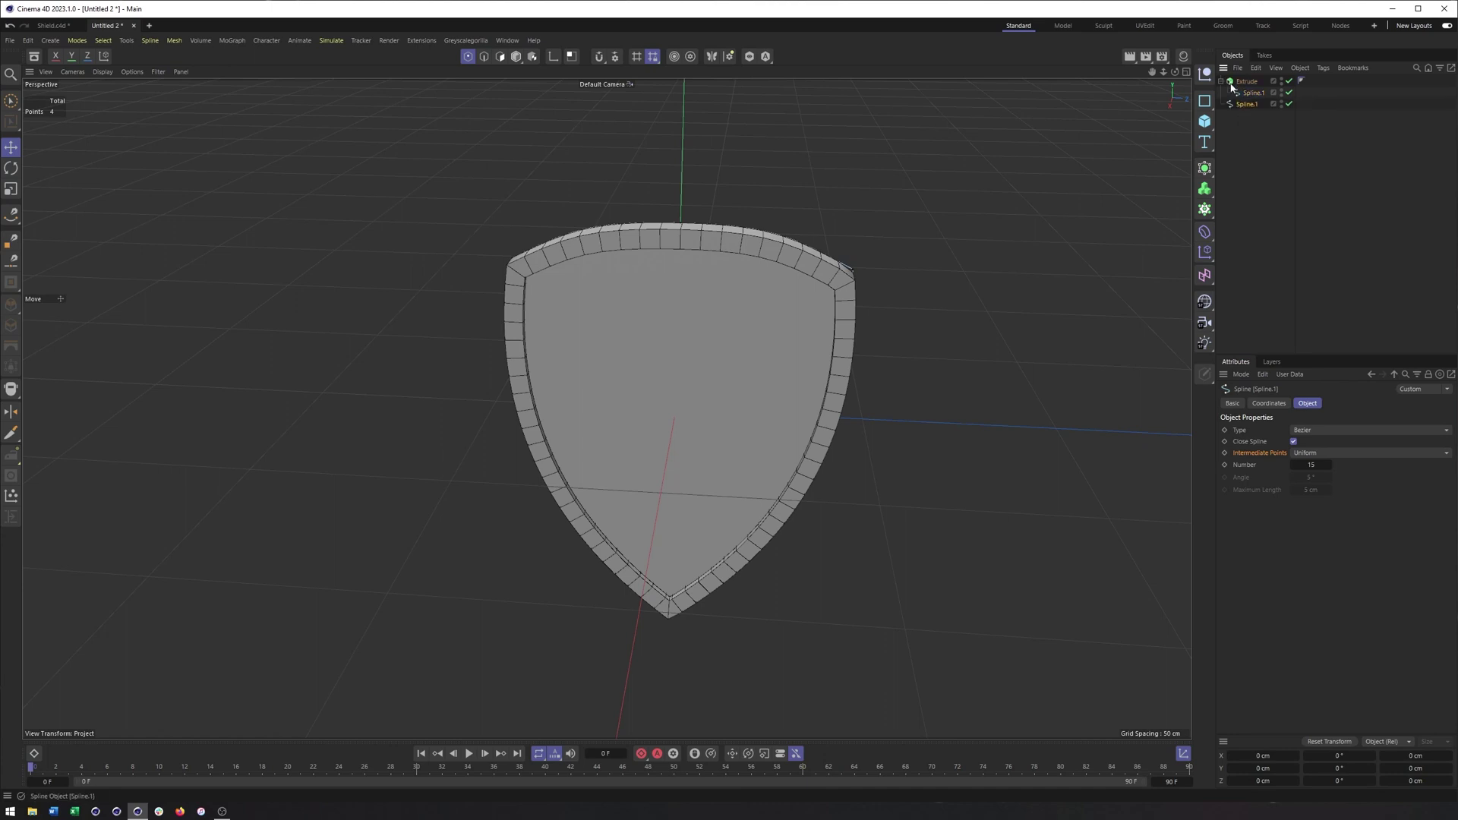
pyautogui.click(1221, 82)
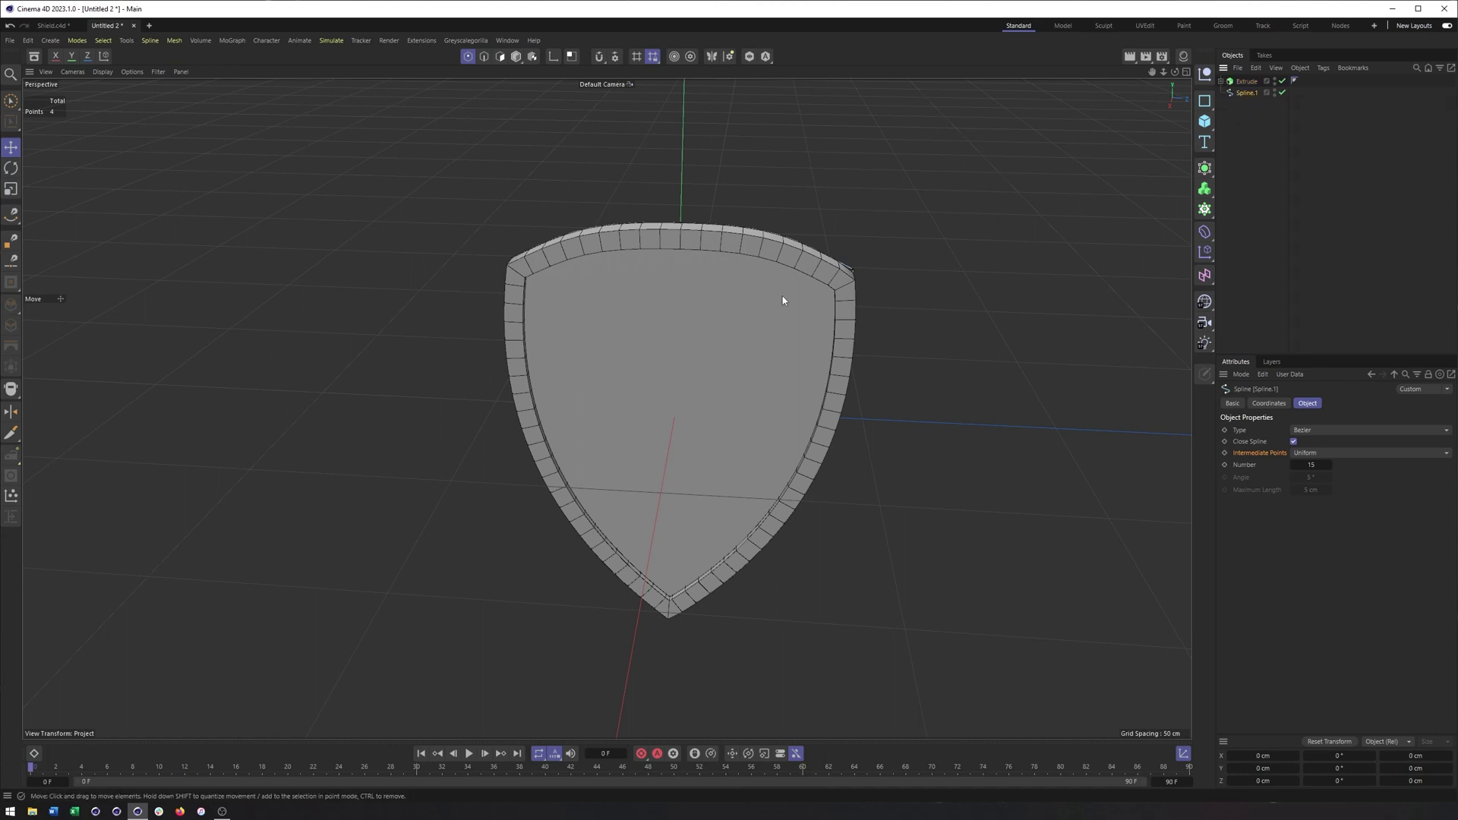
pyautogui.keyDown('alt'); pyautogui.moveTo(782, 303); pyautogui.dragTo(784, 184); pyautogui.keyUp('alt')
pyautogui.click(516, 56)
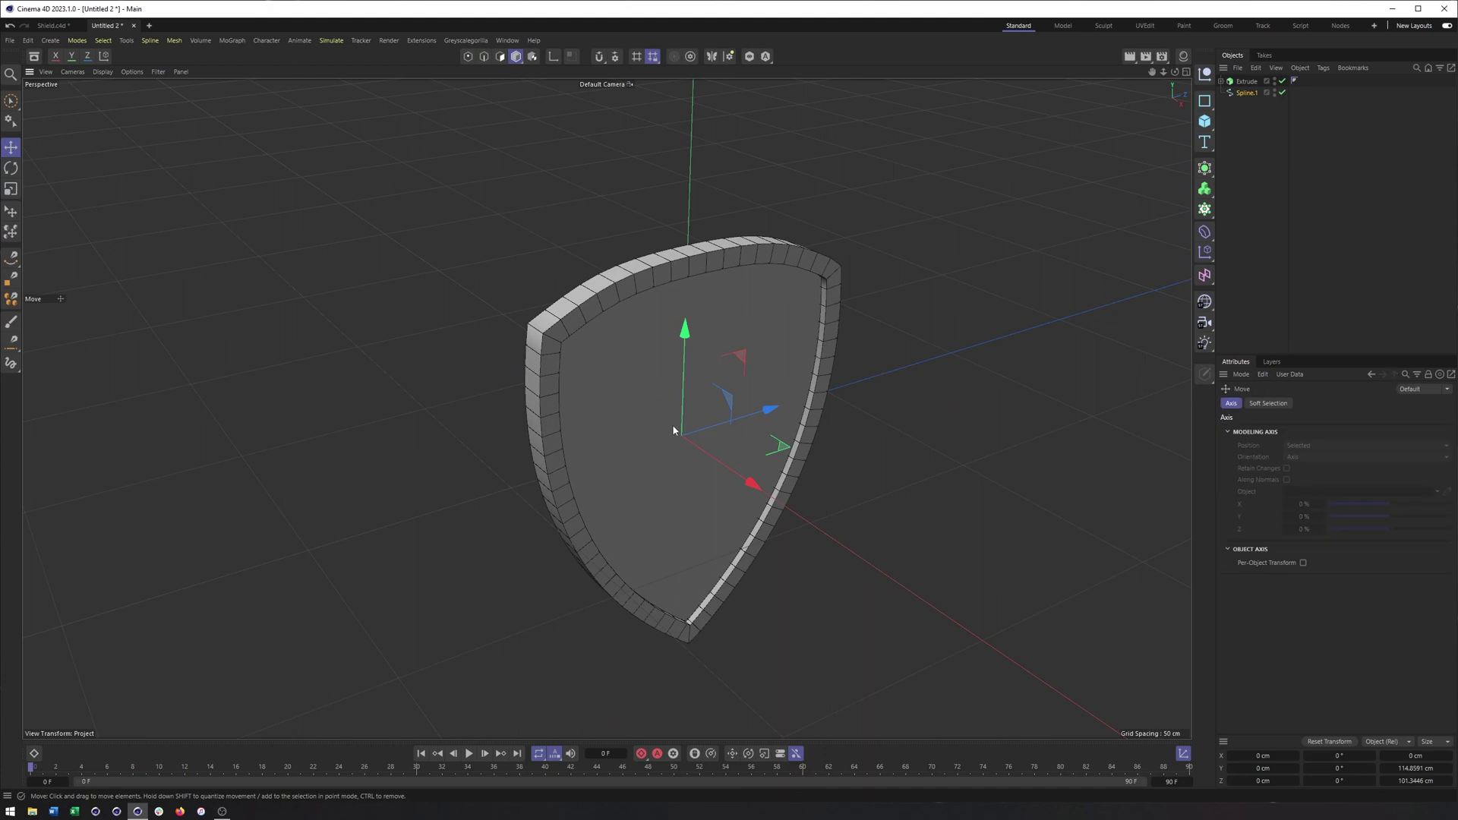
# - In the Right view, scale the spline copy to the extrusion's edge, about 114.9 × 101.5 cm
pyautogui.moveTo(684, 439); pyautogui.dragTo(771, 493)
pyautogui.press('F3')
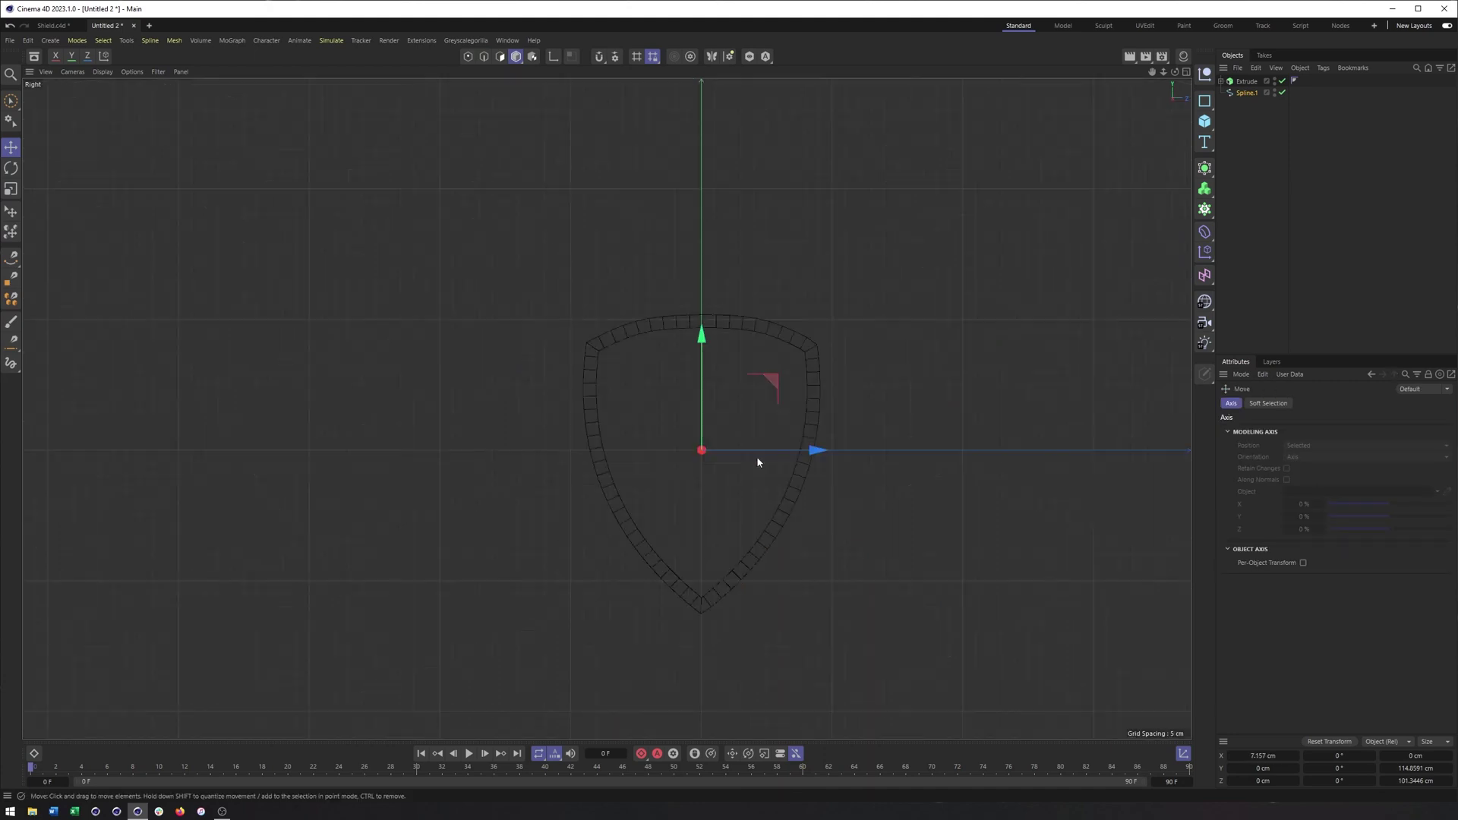
pyautogui.scroll(5, 752, 456)
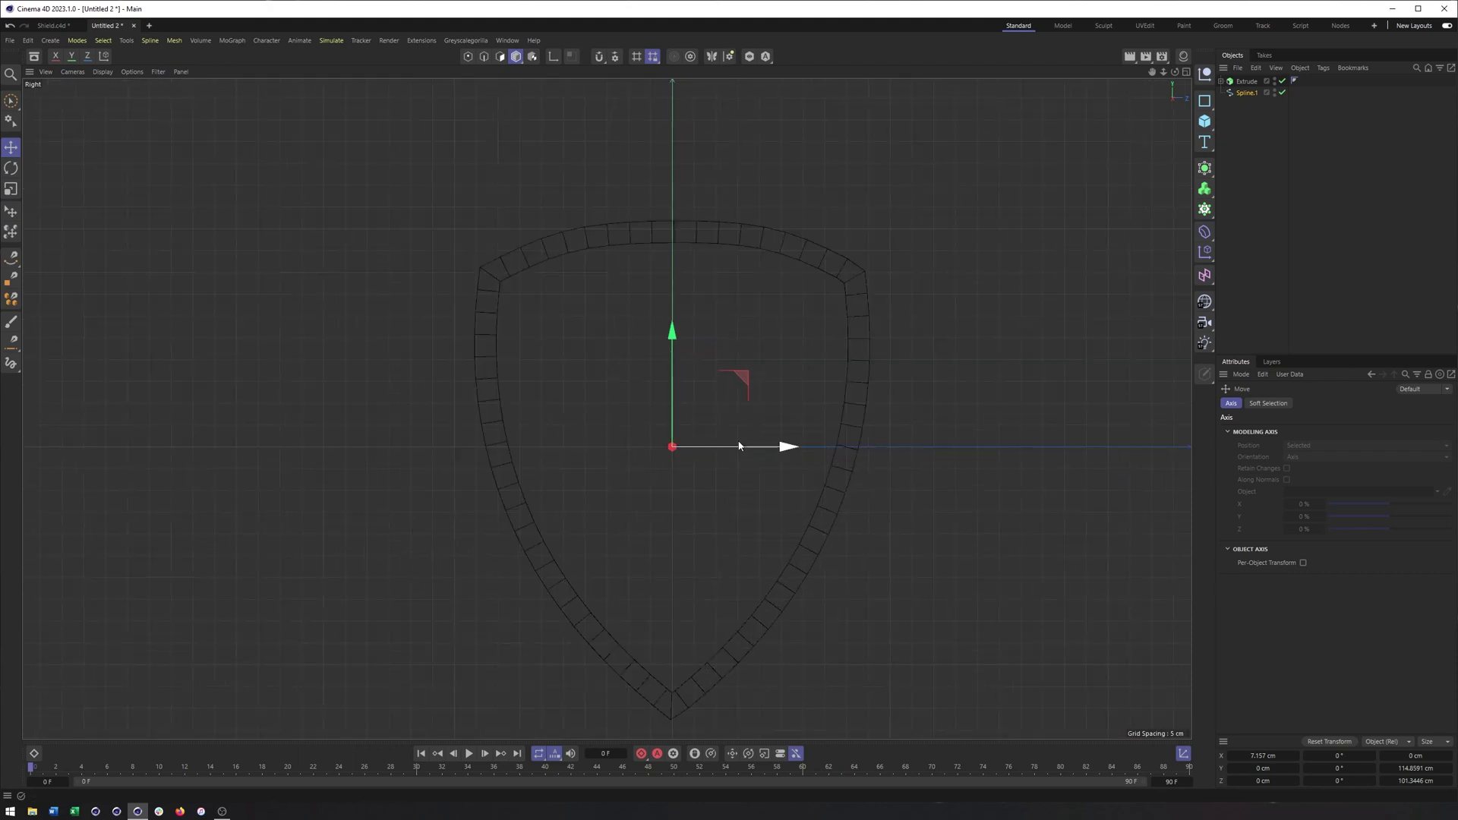
pyautogui.press('t')
pyautogui.moveTo(748, 366); pyautogui.dragTo(727, 371)
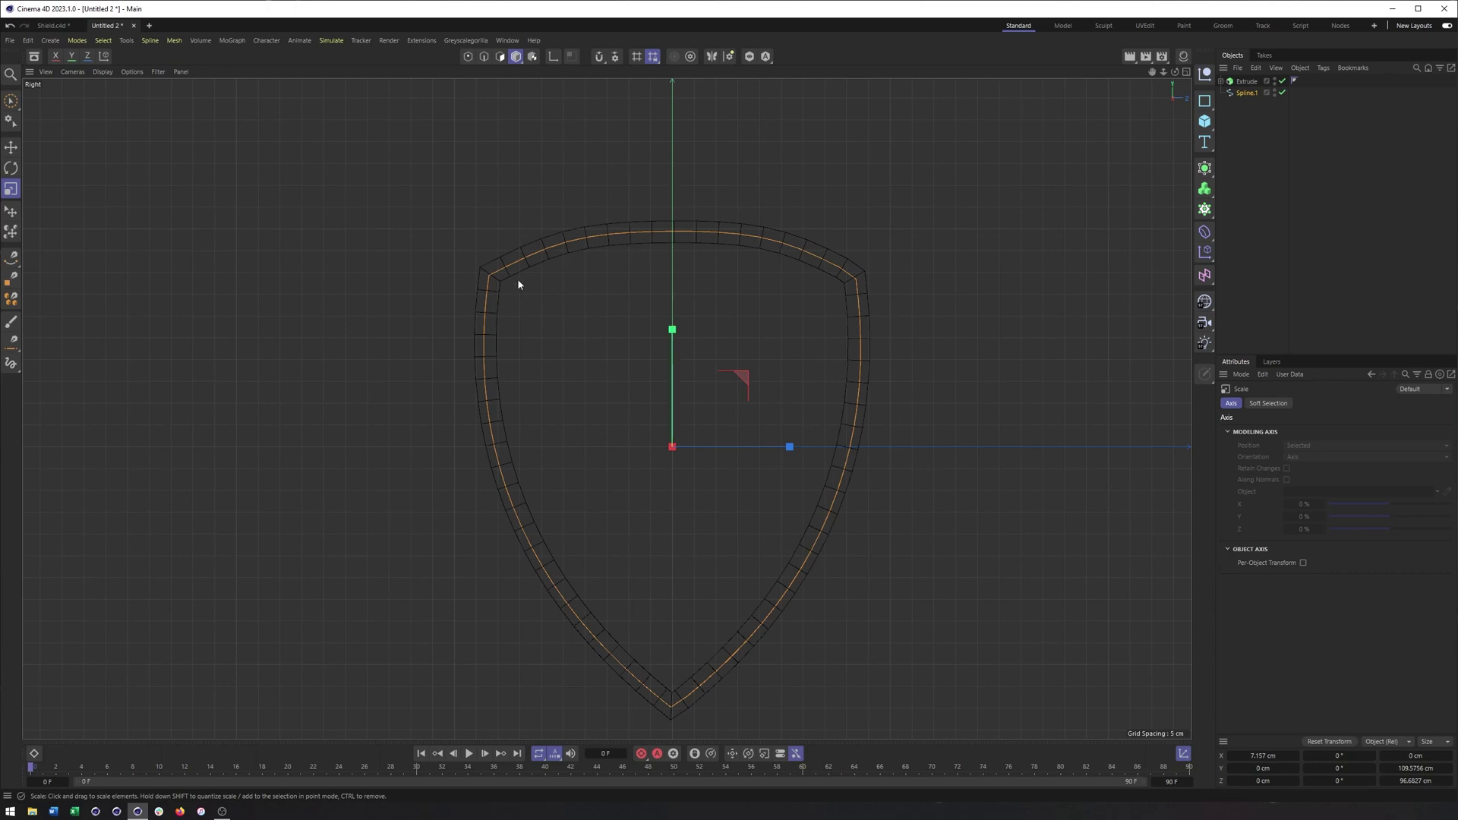
pyautogui.scroll(6, 519, 284)
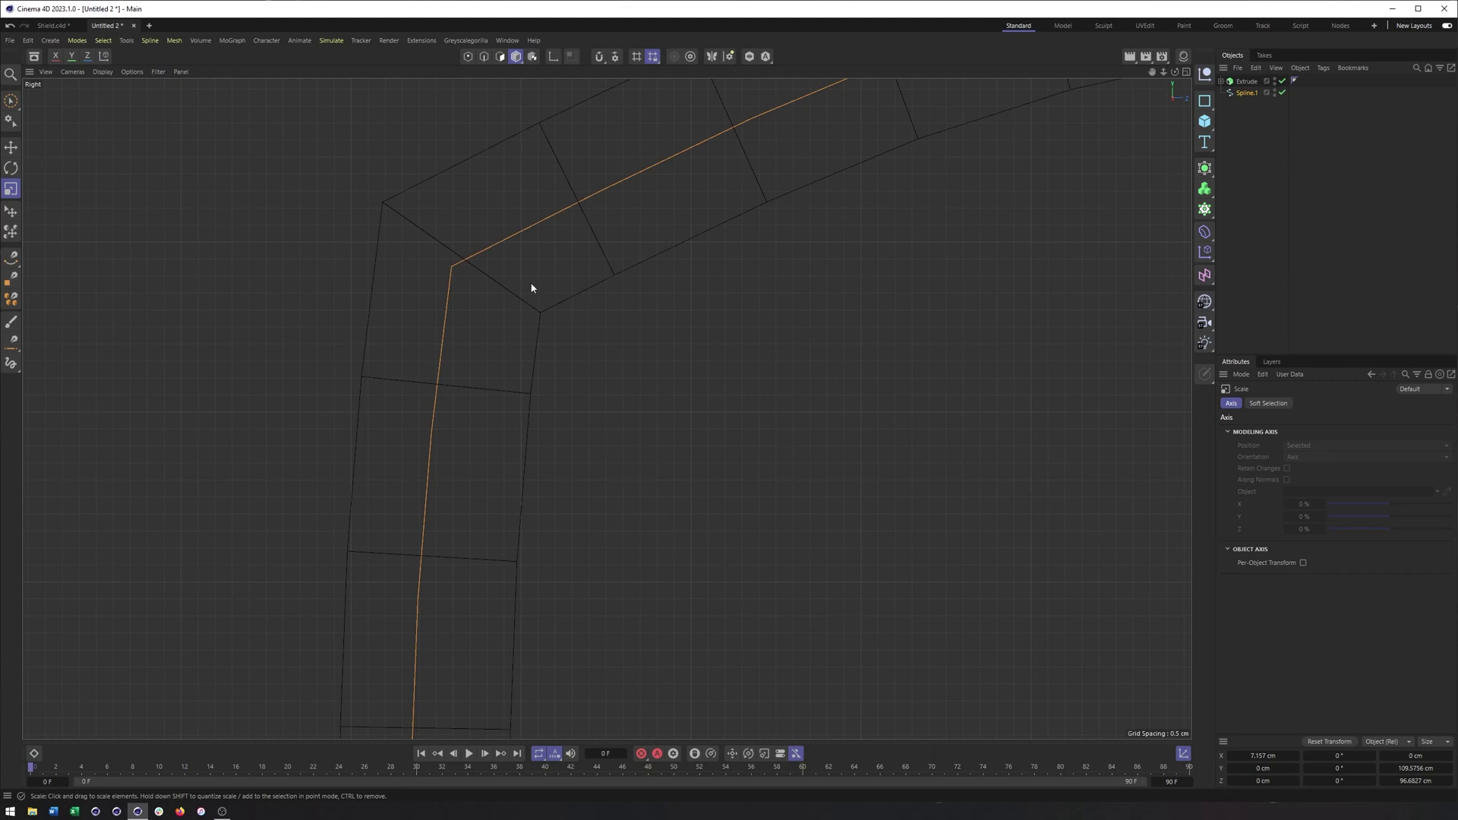
pyautogui.scroll(-8, 455, 281)
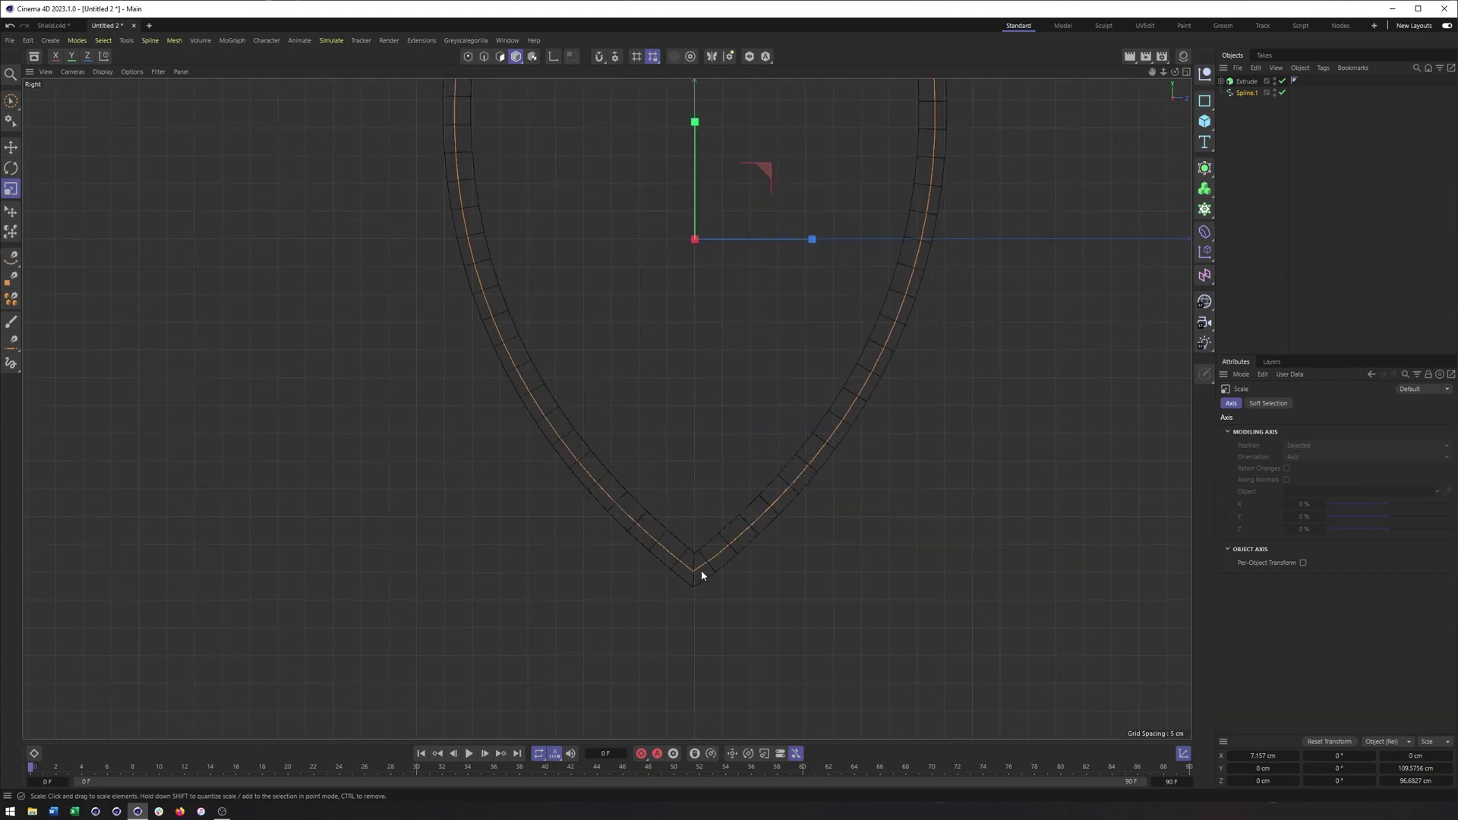
pyautogui.keyDown('alt'); pyautogui.moveTo(737, 468); pyautogui.dragTo(732, 477, button='middle'); pyautogui.keyUp('alt')
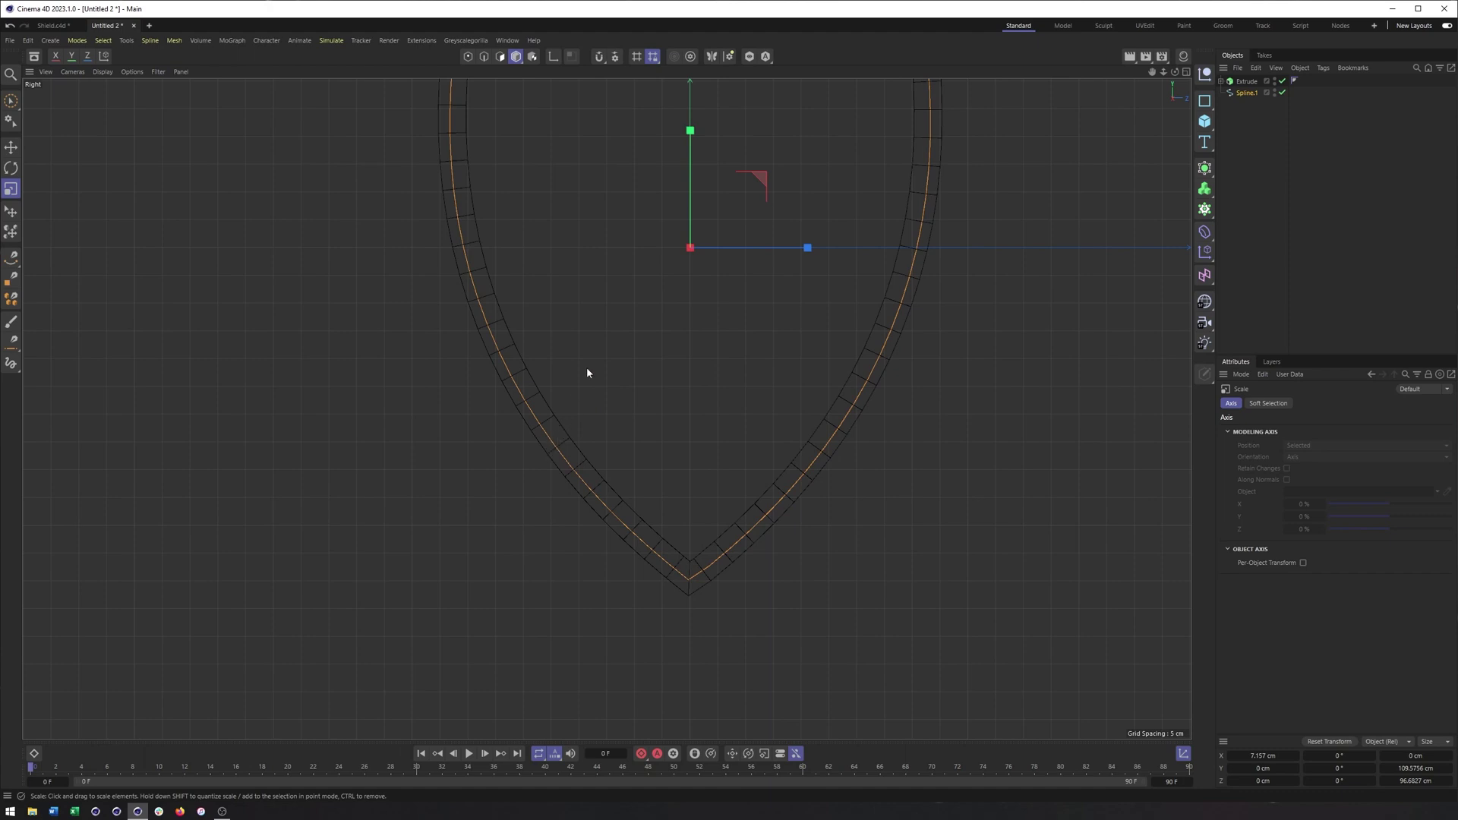
pyautogui.moveTo(587, 372); pyautogui.dragTo(566, 580, button='middle')
pyautogui.moveTo(571, 454); pyautogui.dragTo(501, 343)
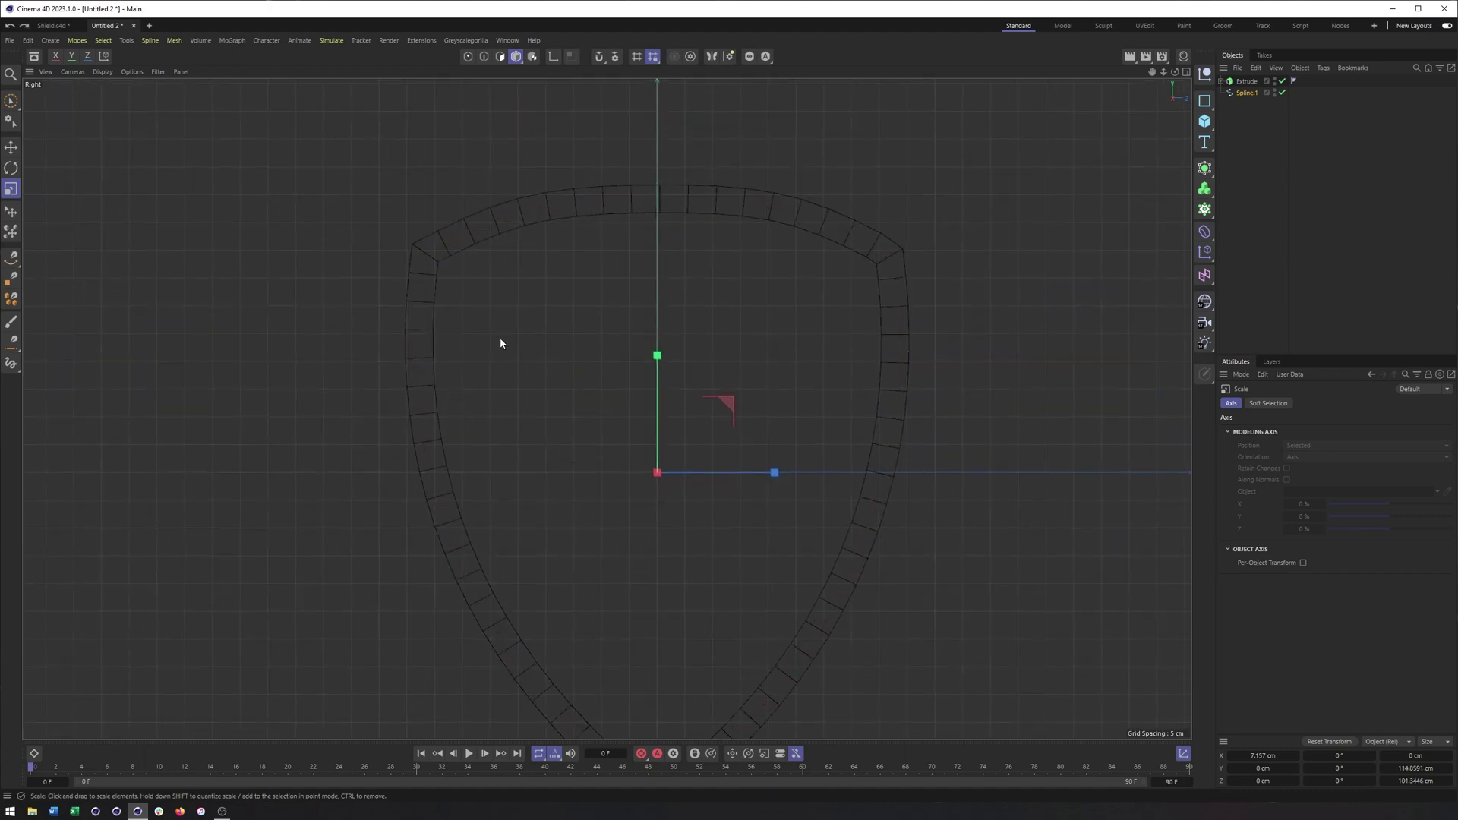
# - Enable Points mode and recenter the whole shield in the view
pyautogui.click(468, 56)
pyautogui.scroll(-2, 574, 314)
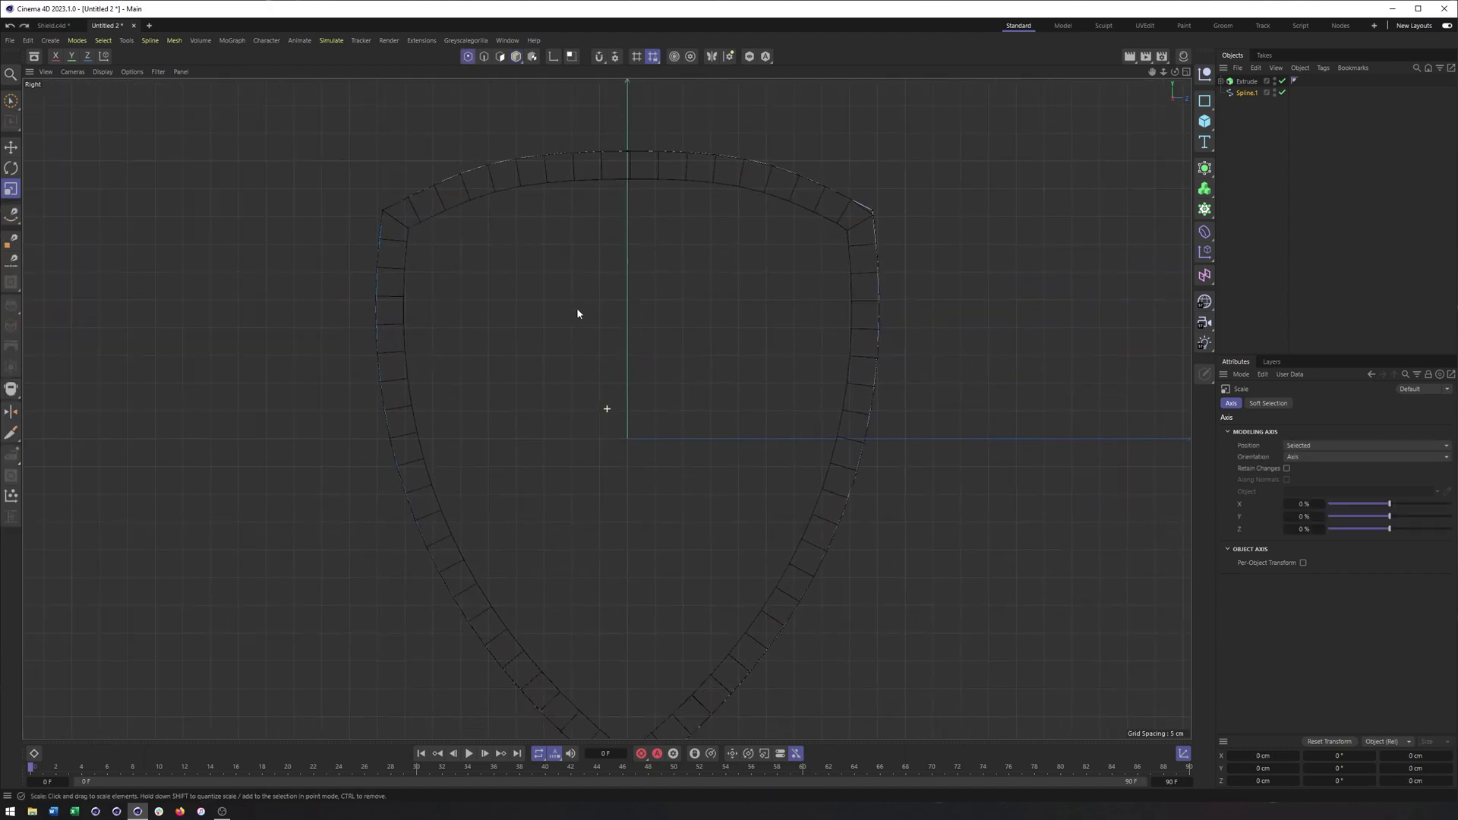
pyautogui.scroll(-3, 577, 313)
pyautogui.keyDown('alt'); pyautogui.moveTo(560, 316); pyautogui.dragTo(604, 322, button='middle'); pyautogui.keyUp('alt')
pyautogui.scroll(1, 608, 321)
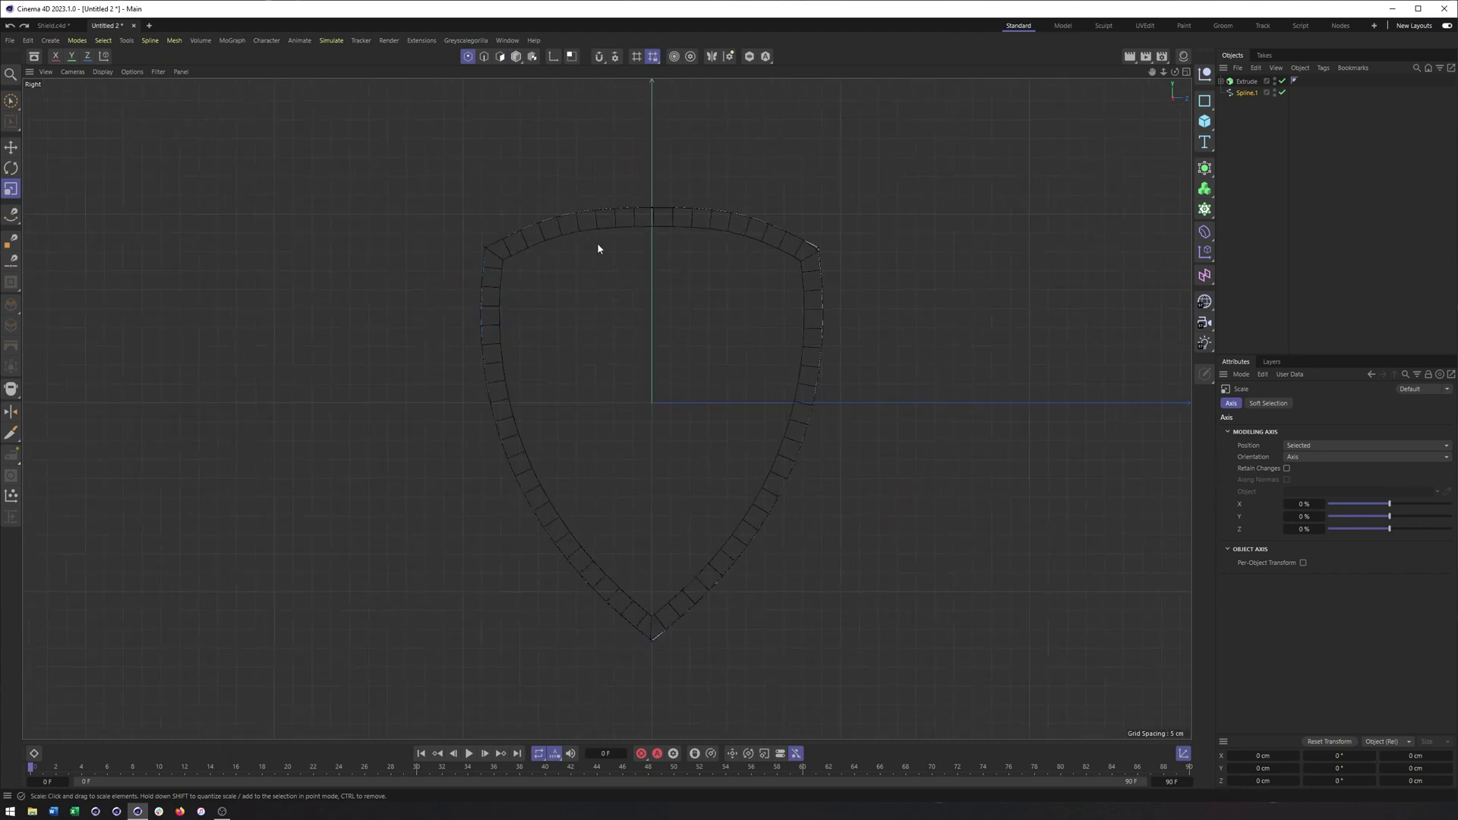
# - Use Create Outline to add an inner loop 5 cm inside the spline's edge
pyautogui.rightClick(614, 291)
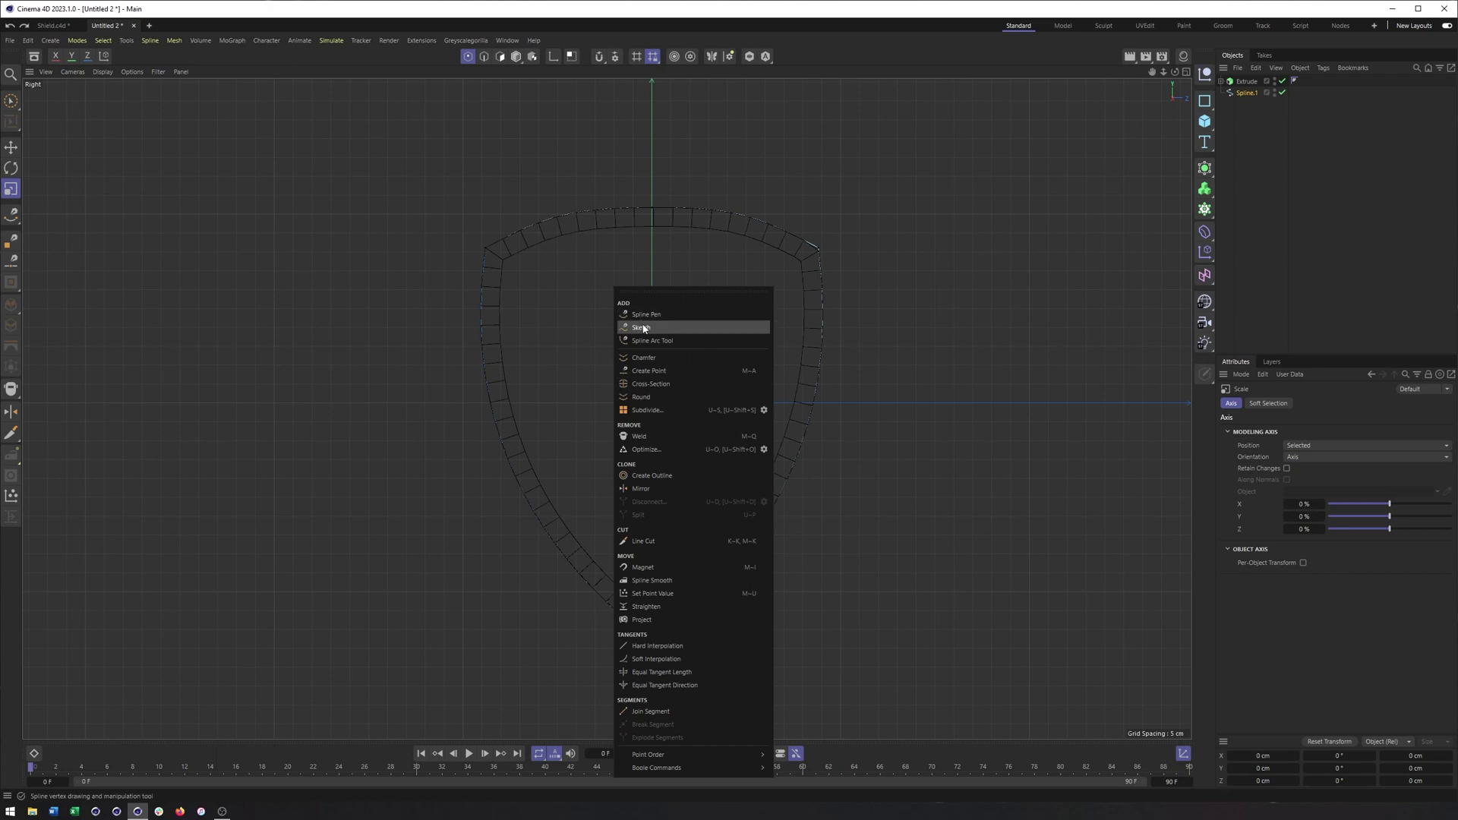
pyautogui.click(652, 474)
pyautogui.scroll(4, 527, 253)
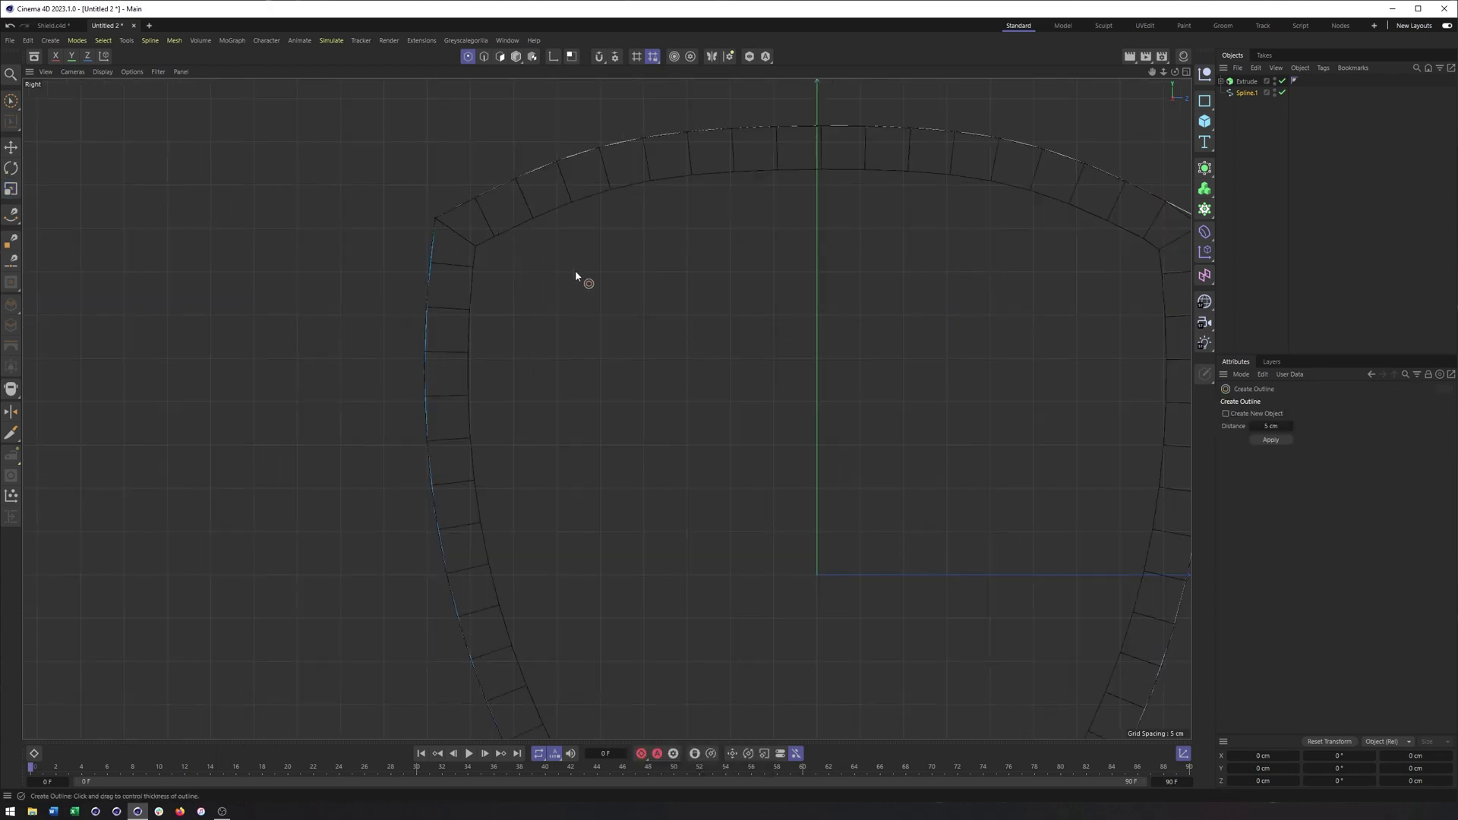
pyautogui.moveTo(527, 253)
pyautogui.mouseDown()
pyautogui.moveTo(571, 253)
pyautogui.moveTo(476, 254)
pyautogui.moveTo(507, 254)
pyautogui.mouseUp()
pyautogui.hotkey('ctrl', 'z')
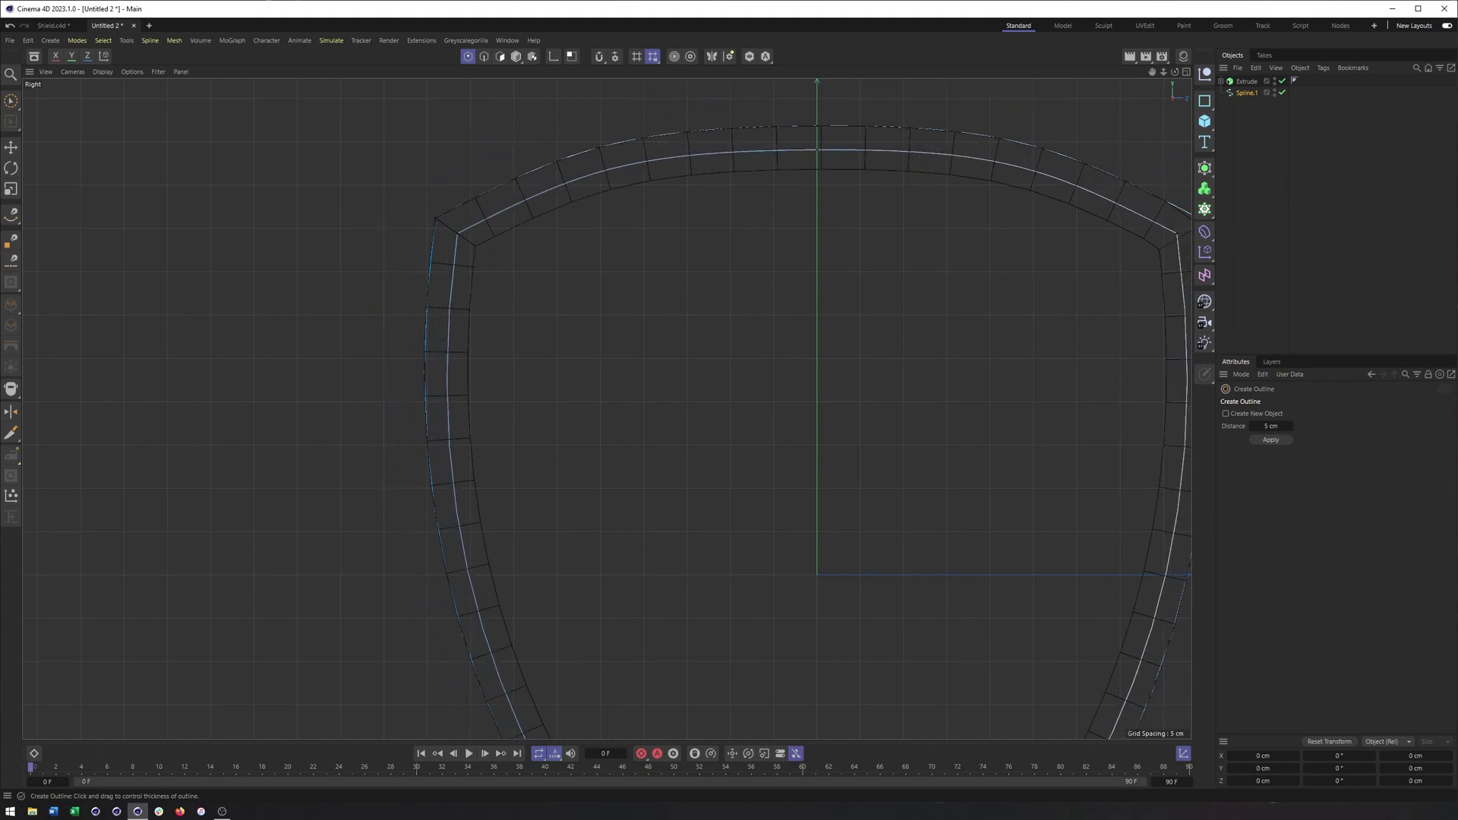
pyautogui.moveTo(506, 254); pyautogui.dragTo(505, 254)
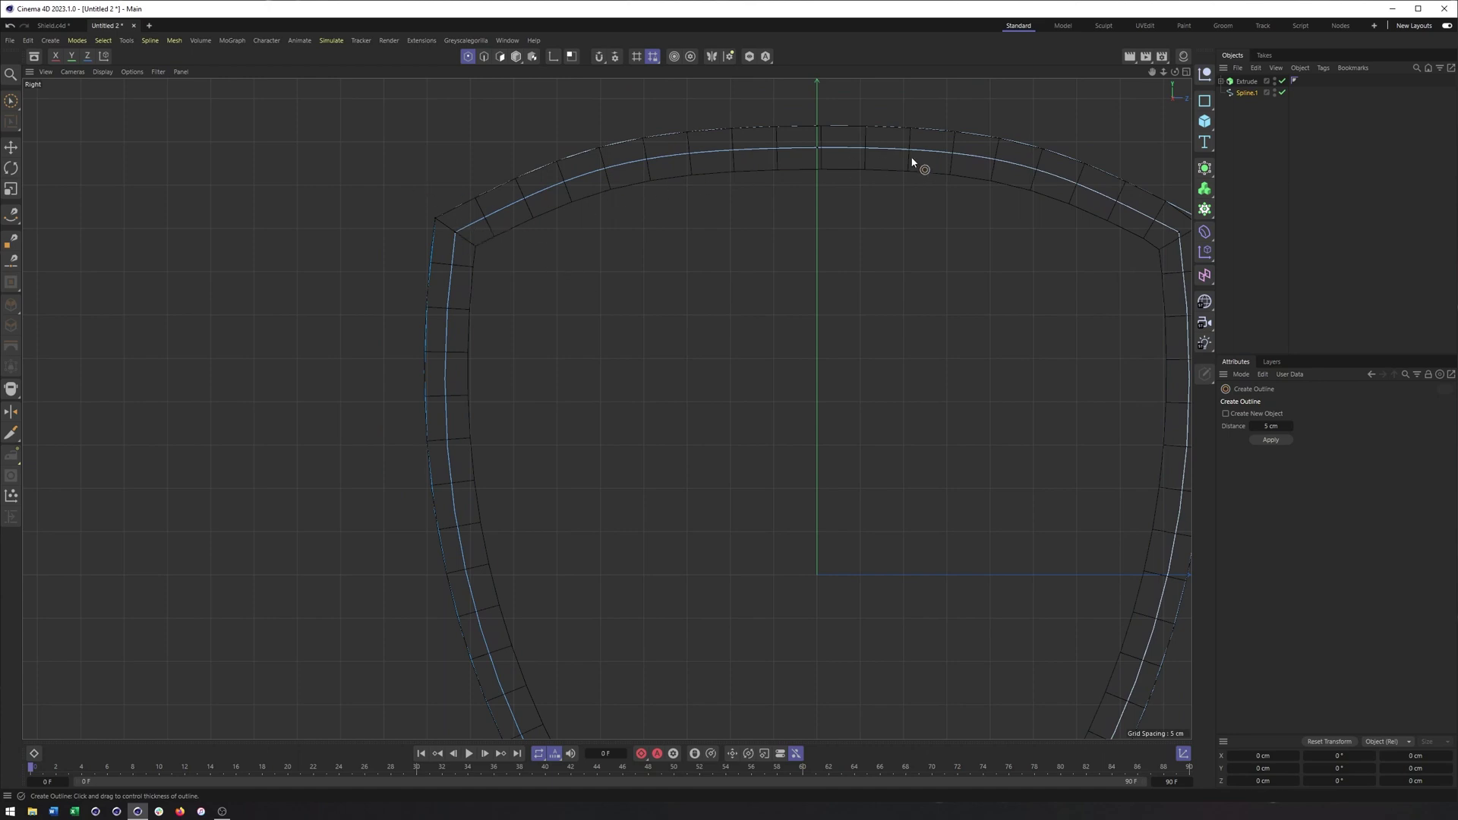
pyautogui.scroll(-3, 878, 326)
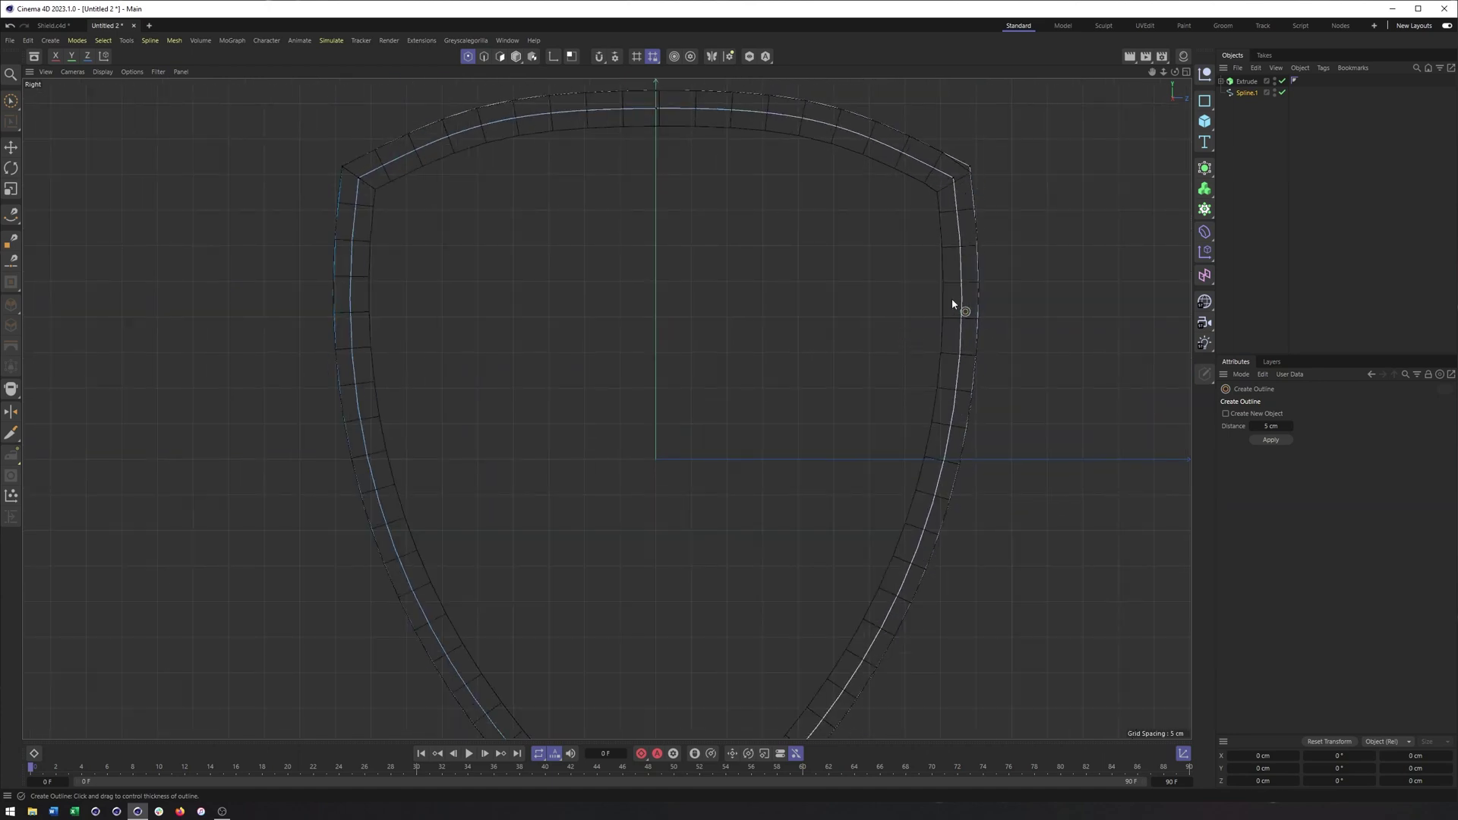
pyautogui.keyDown('alt'); pyautogui.moveTo(804, 447); pyautogui.dragTo(872, 516, button='middle'); pyautogui.keyUp('alt')
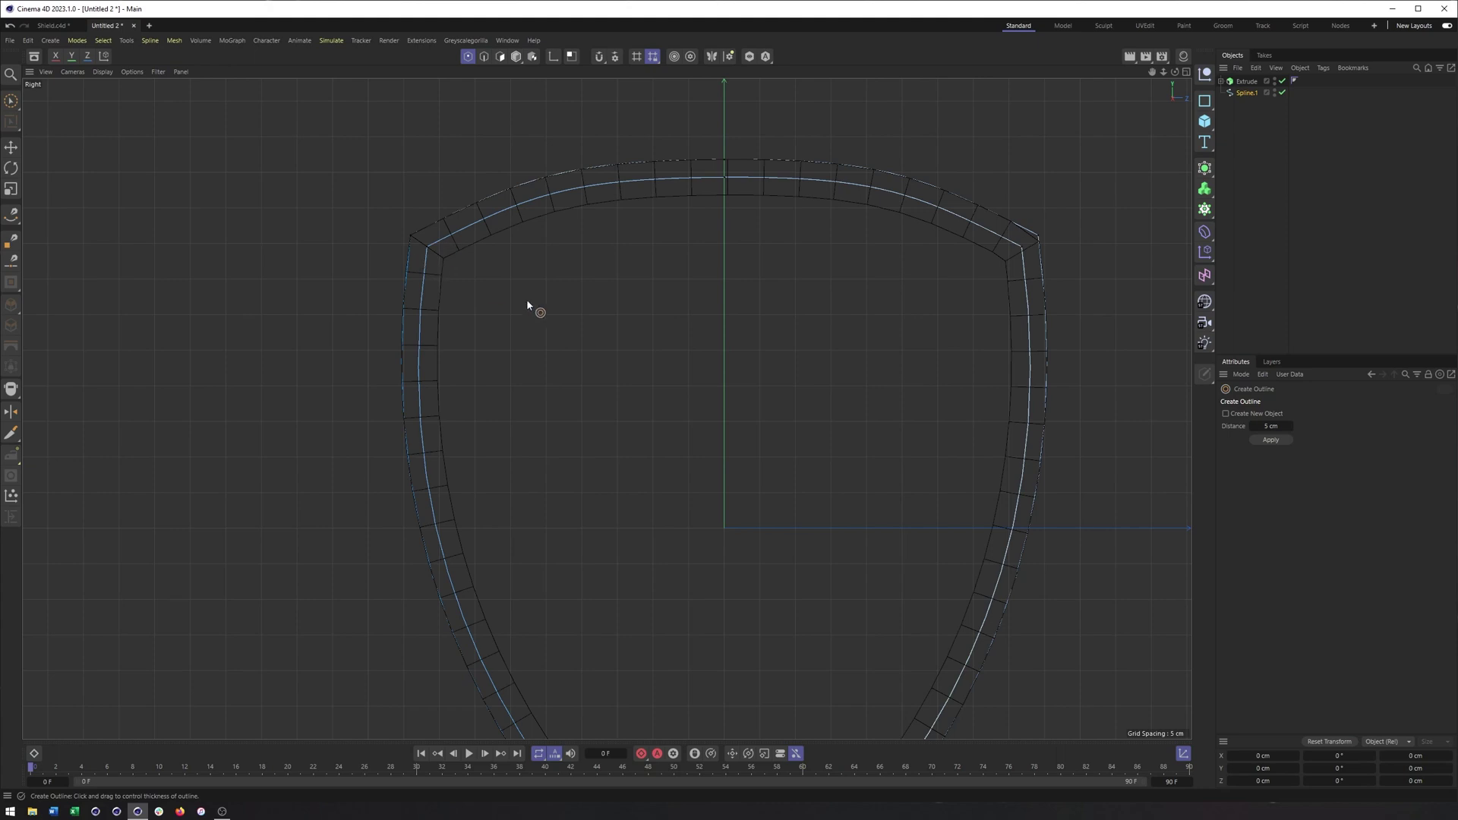
pyautogui.press('F1')
# - Select one outline loop's connected points and delete them, leaving a single four-point spline
pyautogui.scroll(5, 559, 330)
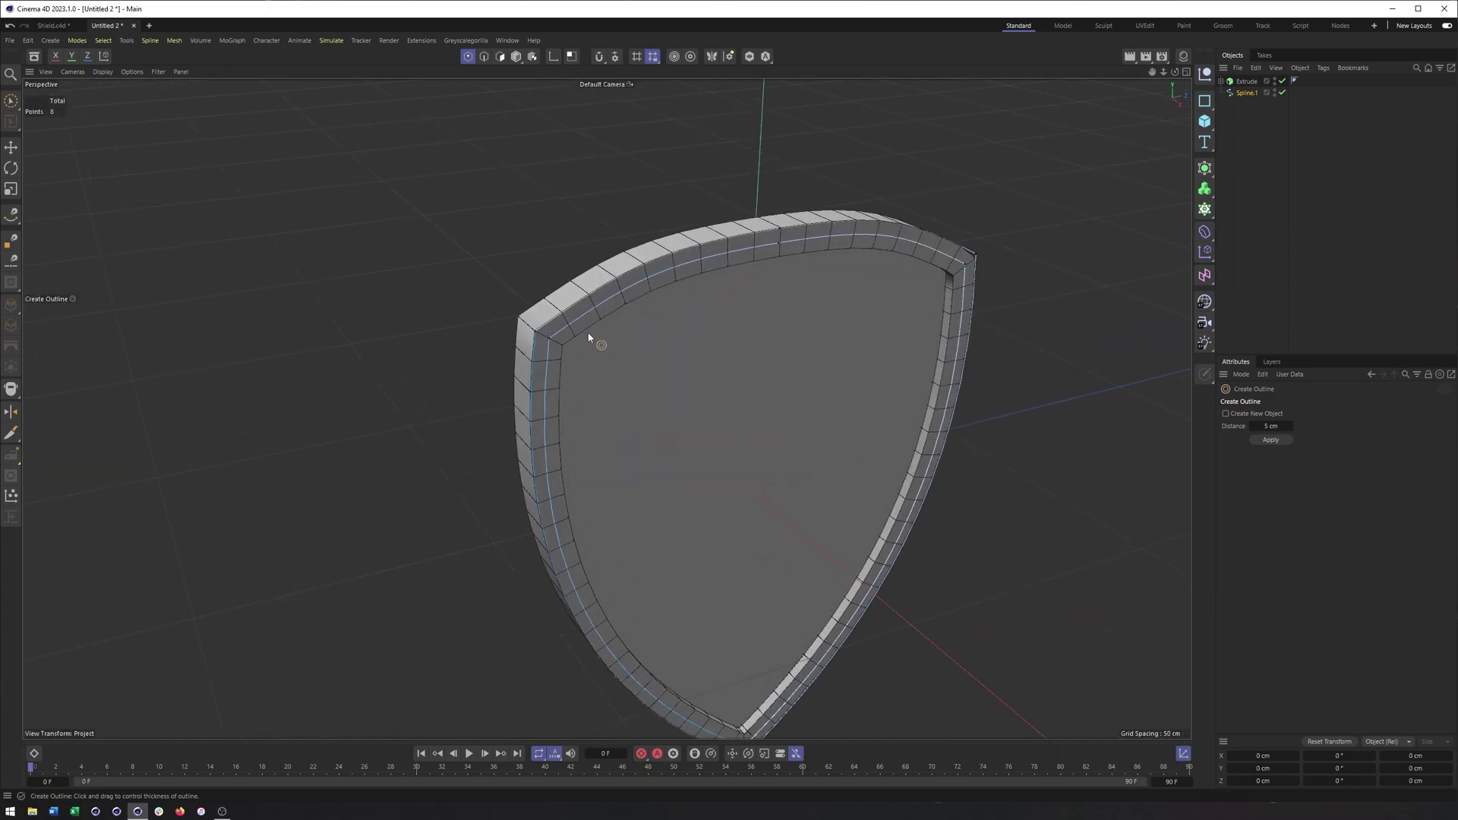
pyautogui.press('space')
pyautogui.keyDown('alt'); pyautogui.moveTo(553, 339); pyautogui.dragTo(531, 332); pyautogui.keyUp('alt')
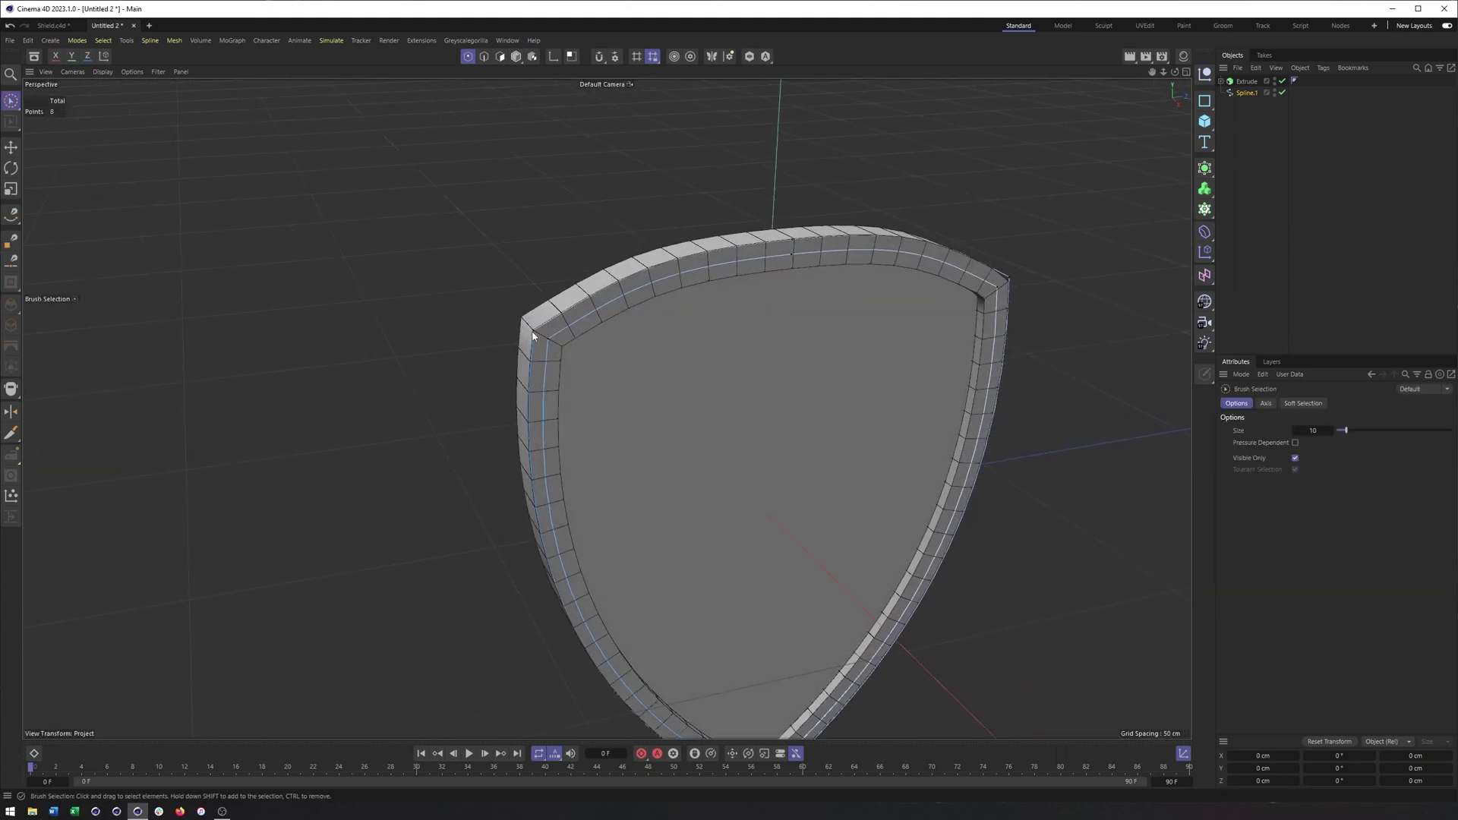
pyautogui.click(532, 331)
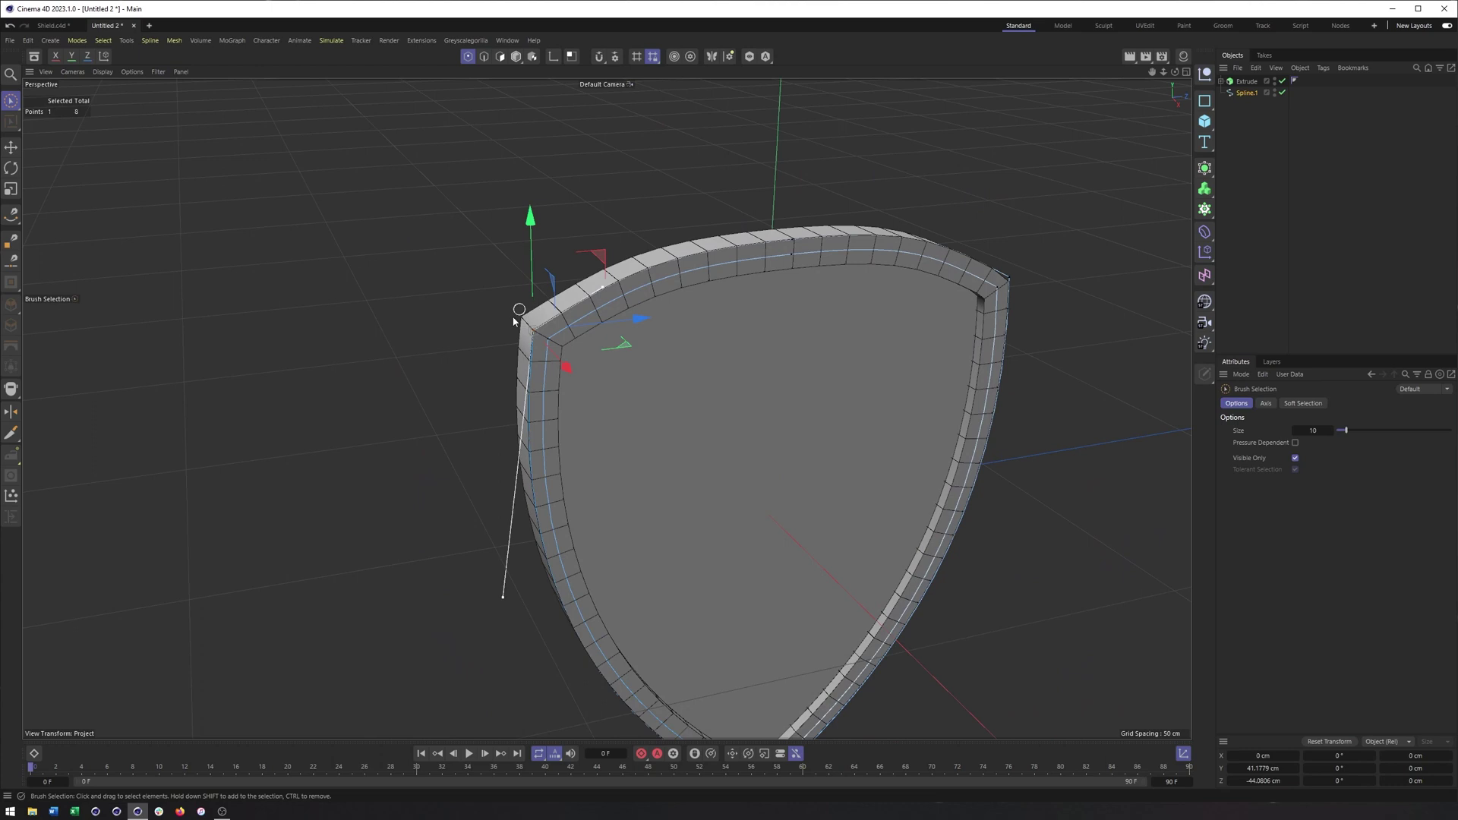
pyautogui.click(102, 40)
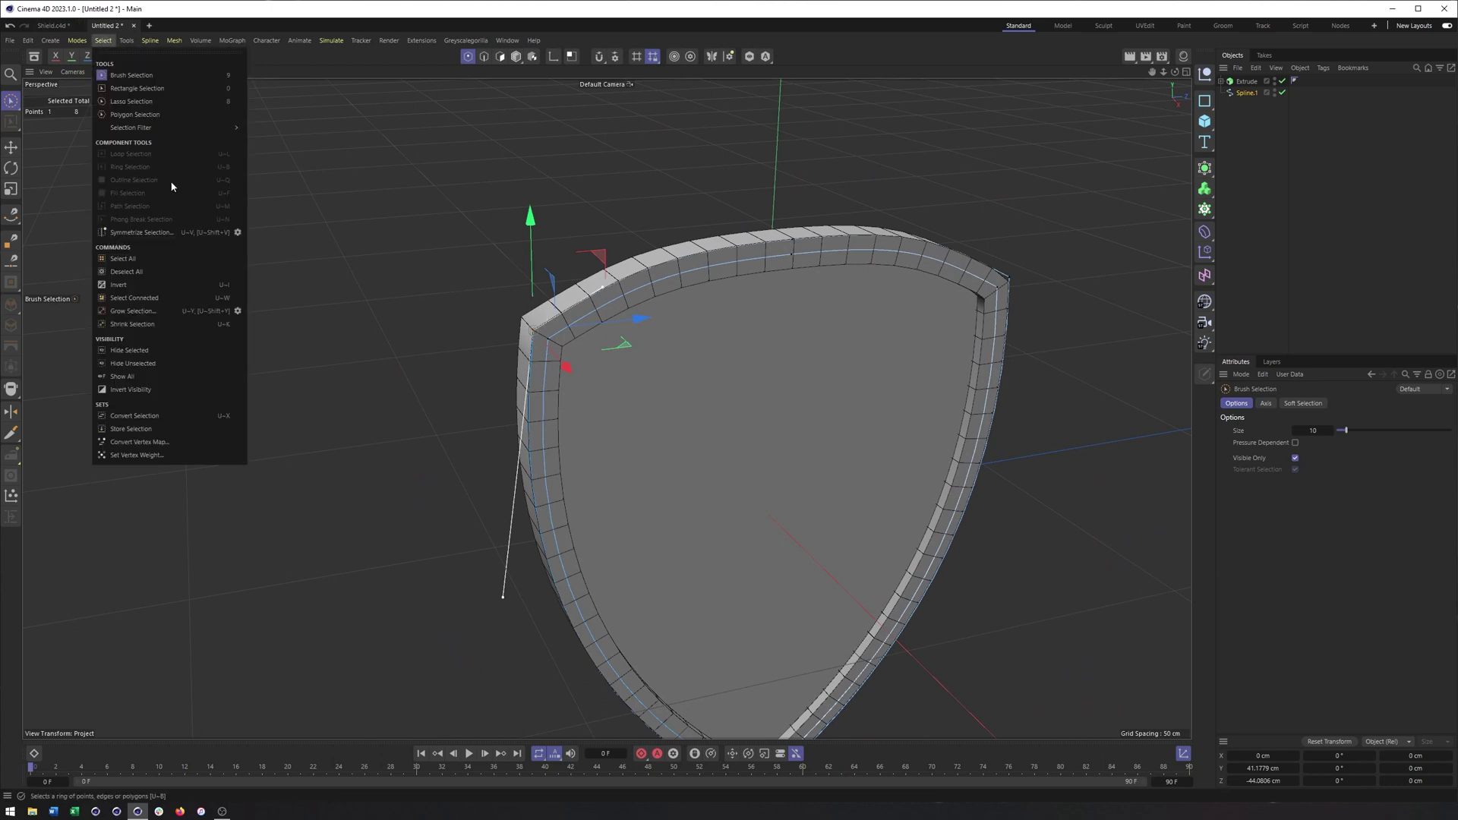
pyautogui.click(170, 298)
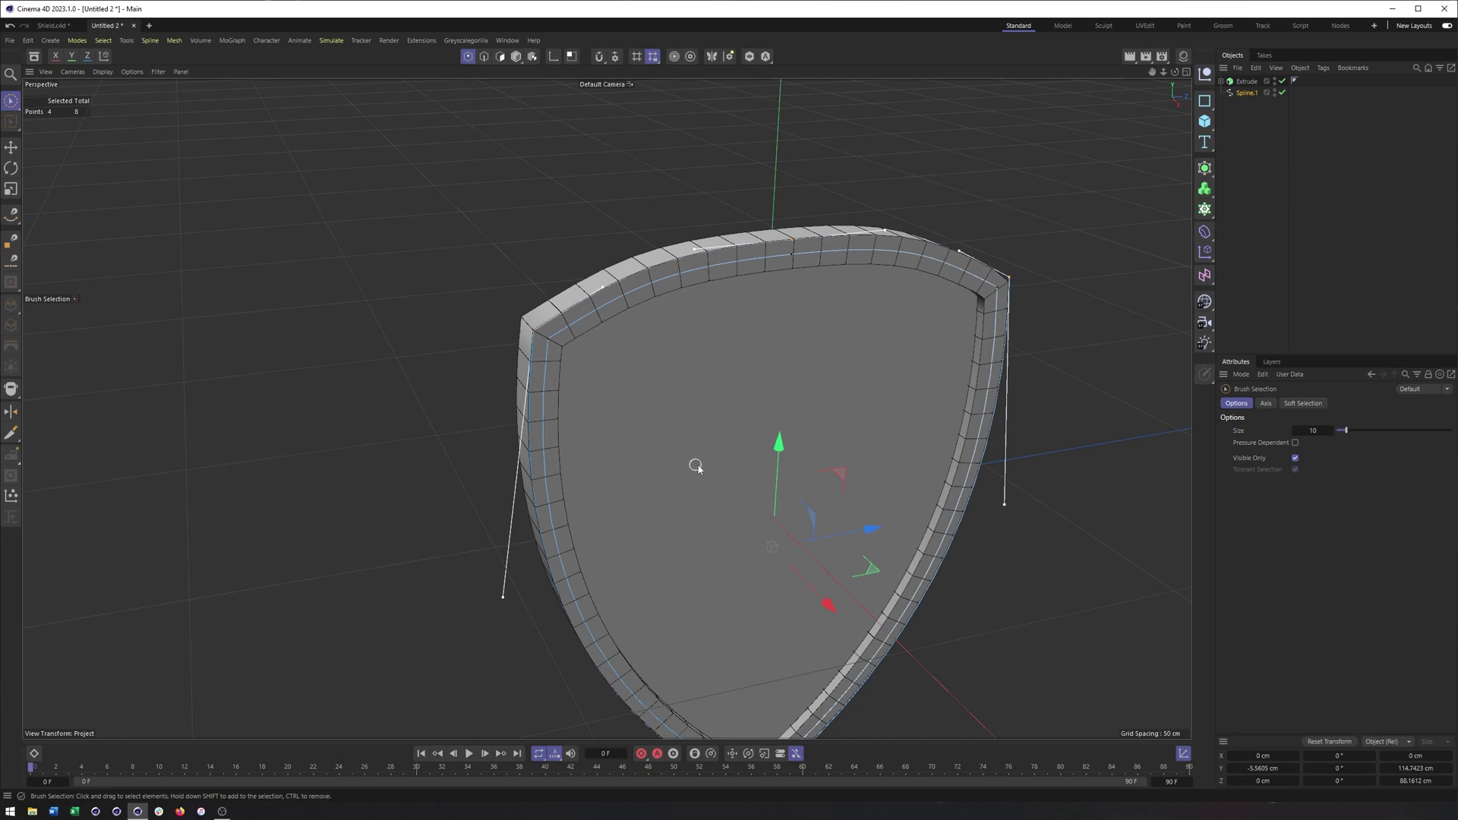
pyautogui.keyDown('alt'); pyautogui.moveTo(693, 466); pyautogui.dragTo(595, 377); pyautogui.keyUp('alt')
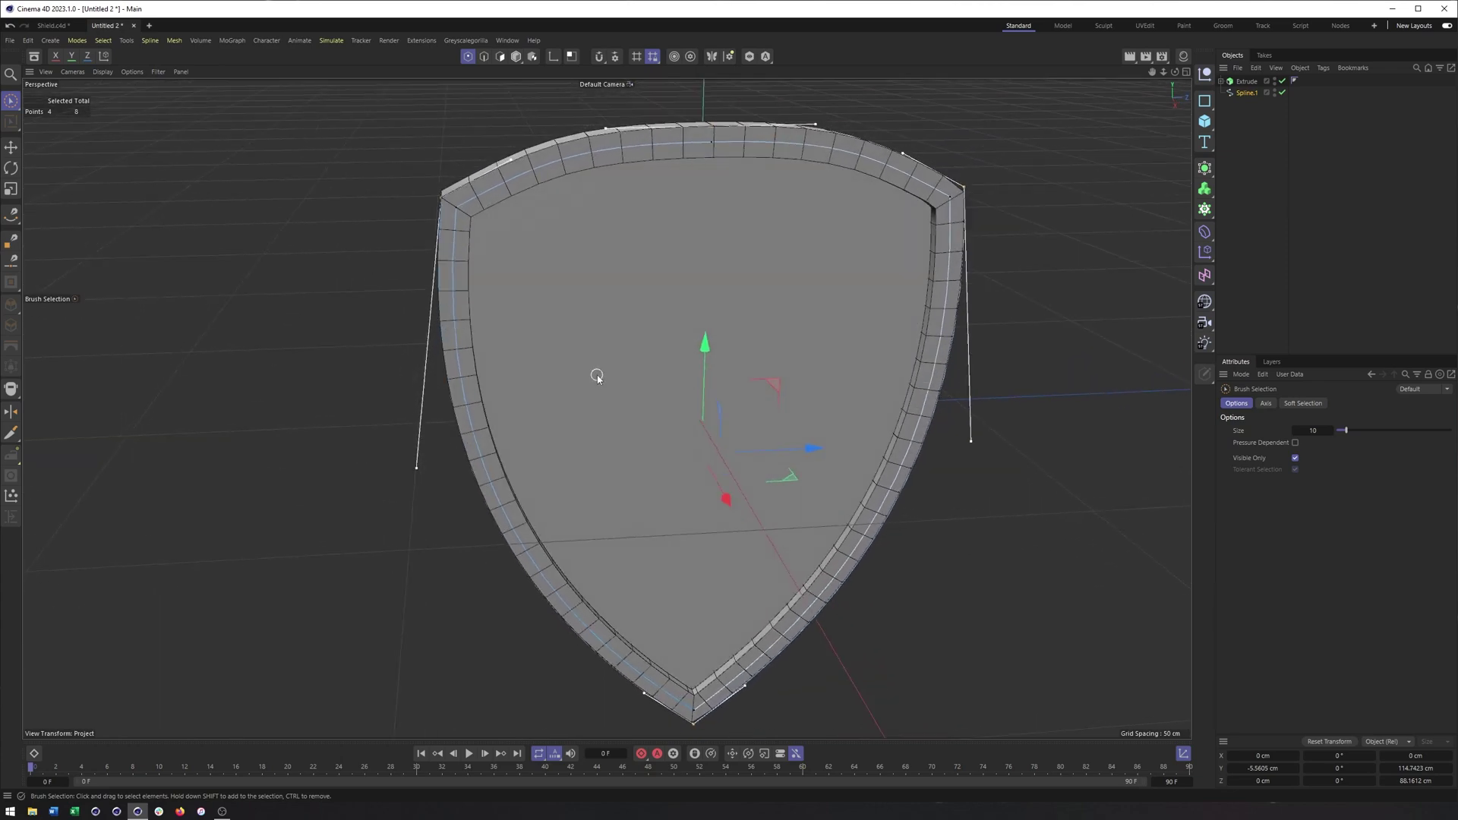
pyautogui.press('Delete')
pyautogui.keyDown('alt'); pyautogui.moveTo(605, 316); pyautogui.dragTo(602, 367); pyautogui.keyUp('alt')
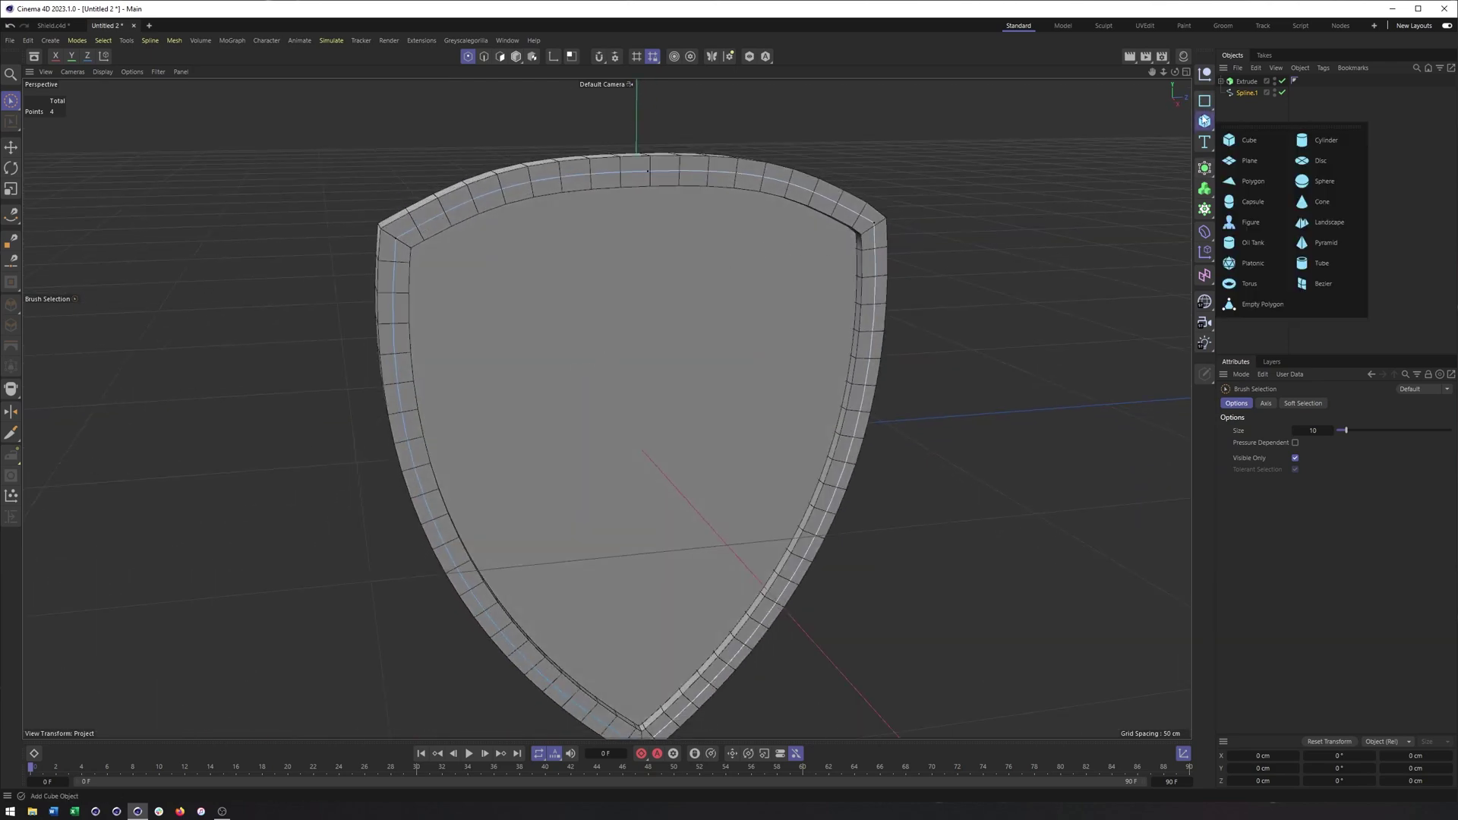
pyautogui.click(1204, 121)
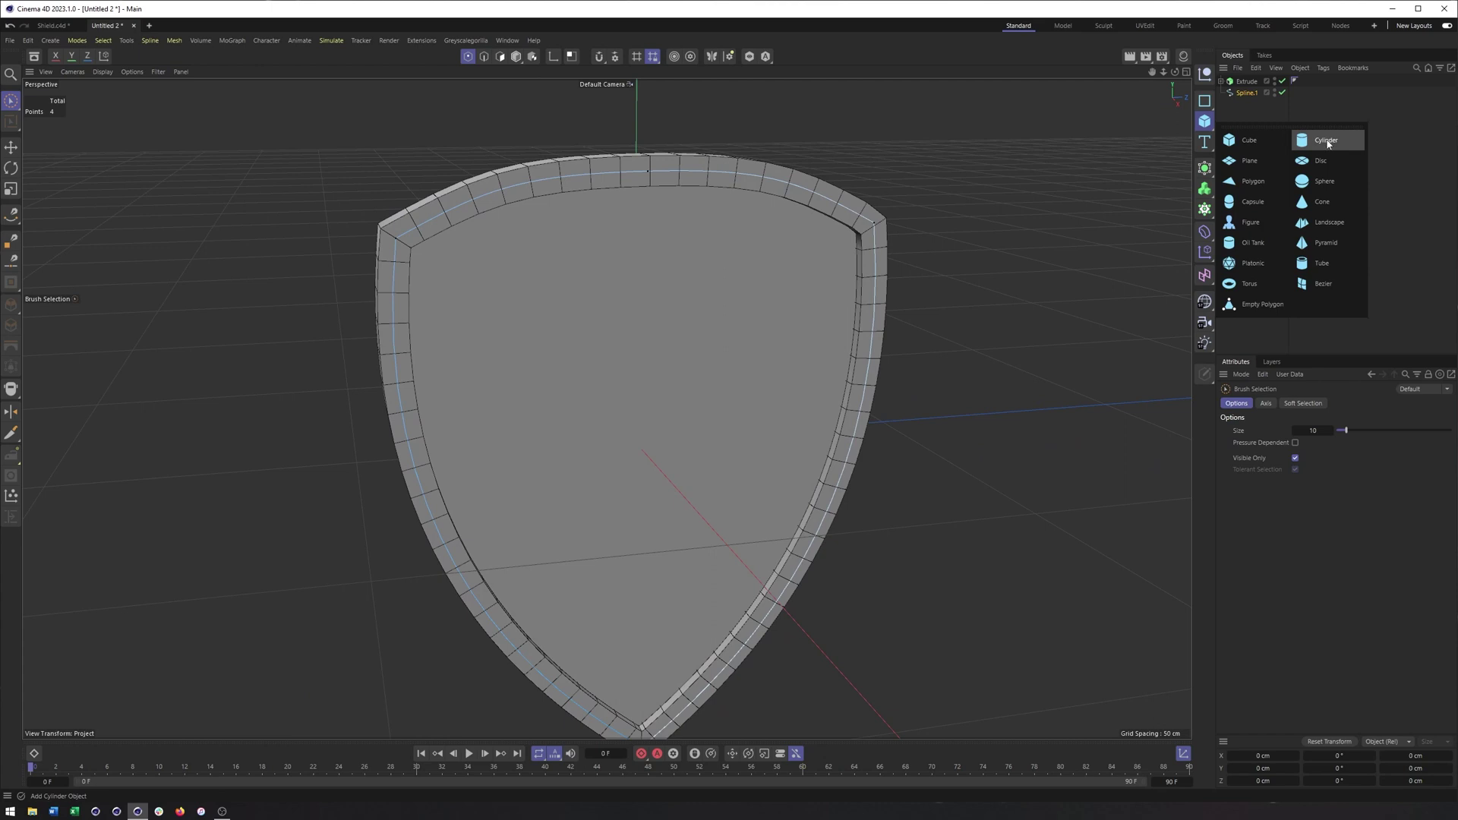
# - Add a Sphere set to Hemisphere type and tilt it about 80 degrees
pyautogui.click(1312, 188)
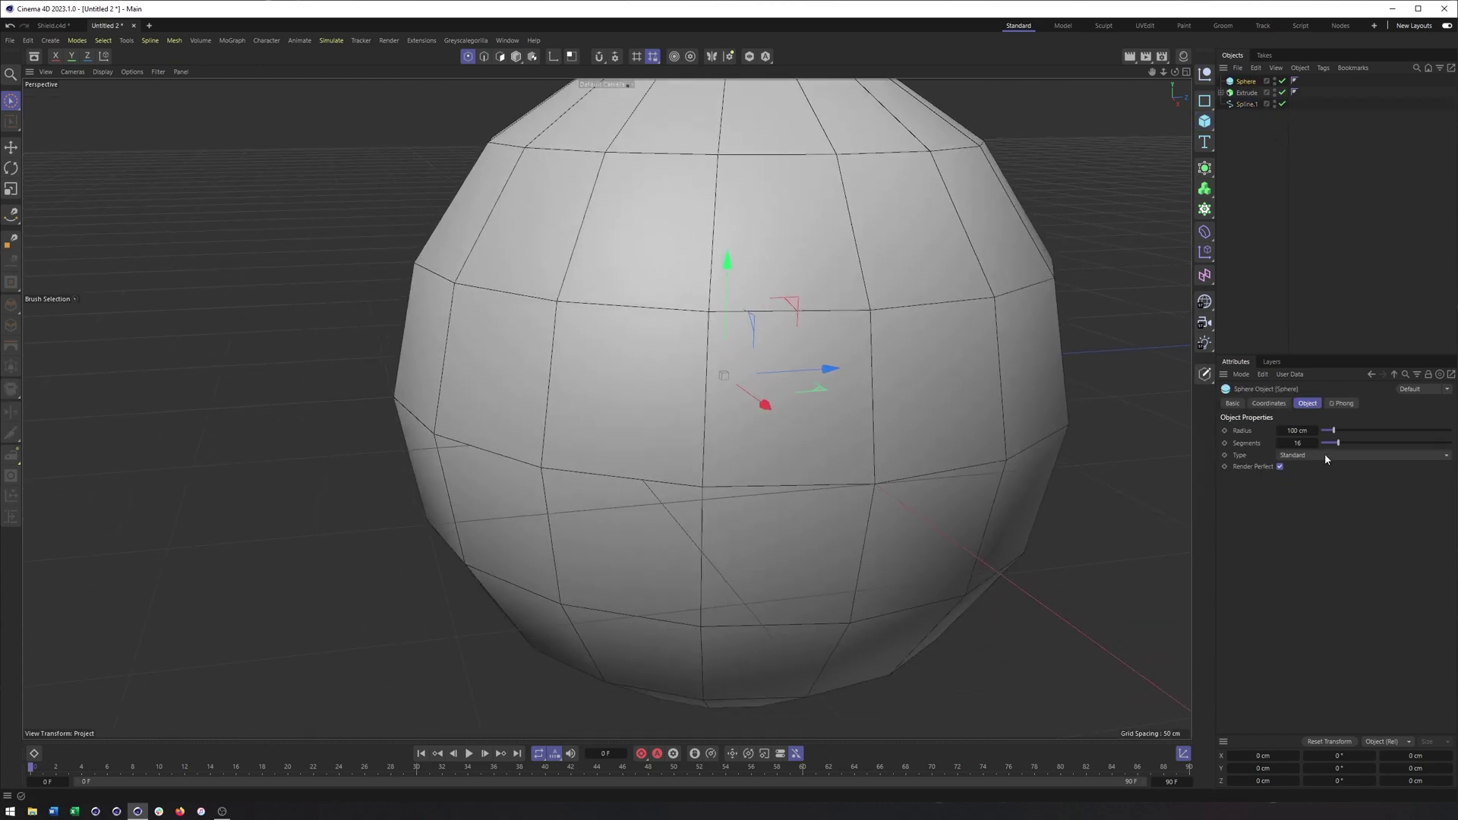
pyautogui.click(1326, 456)
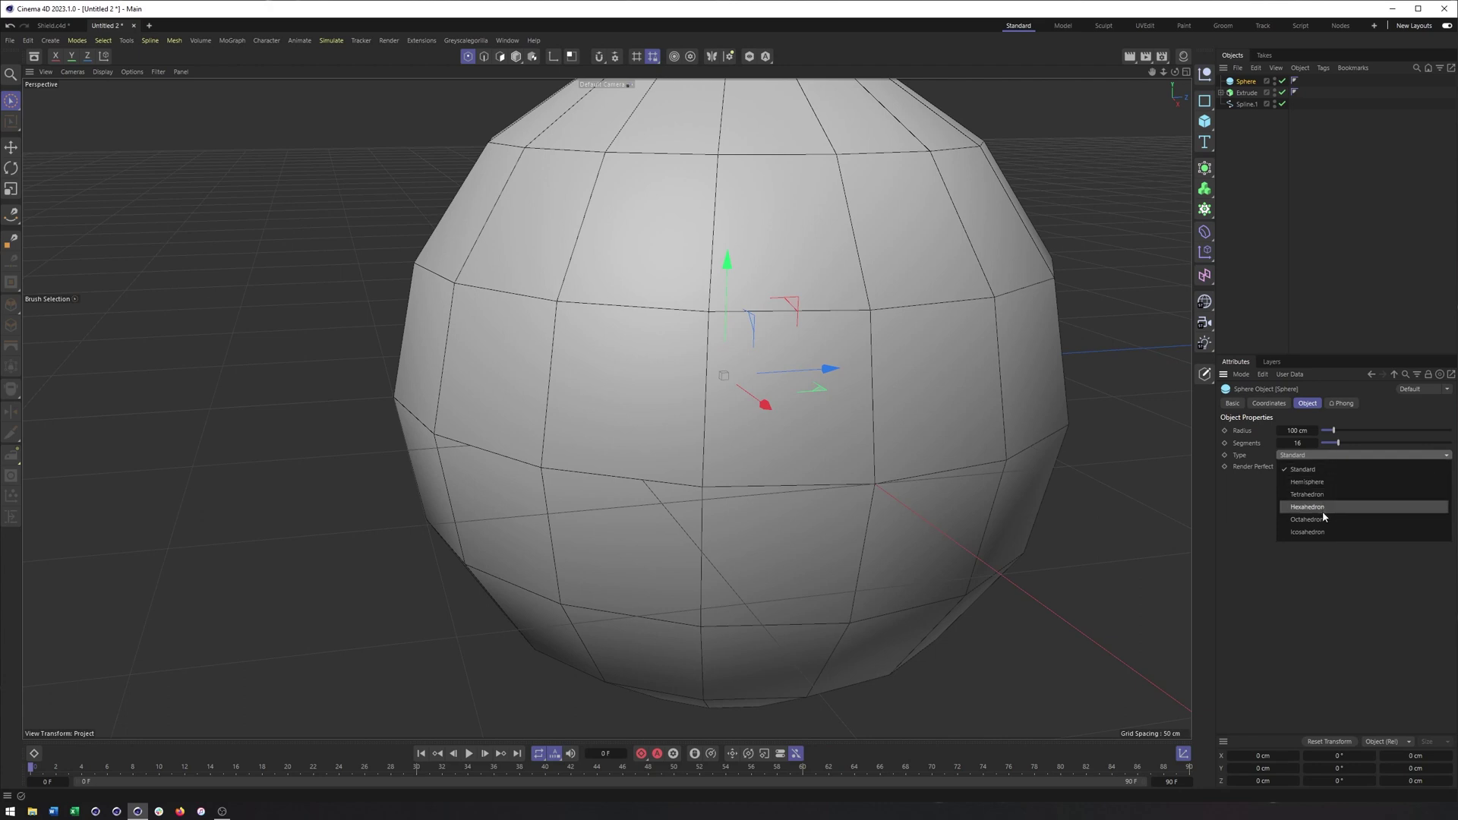
pyautogui.click(1308, 482)
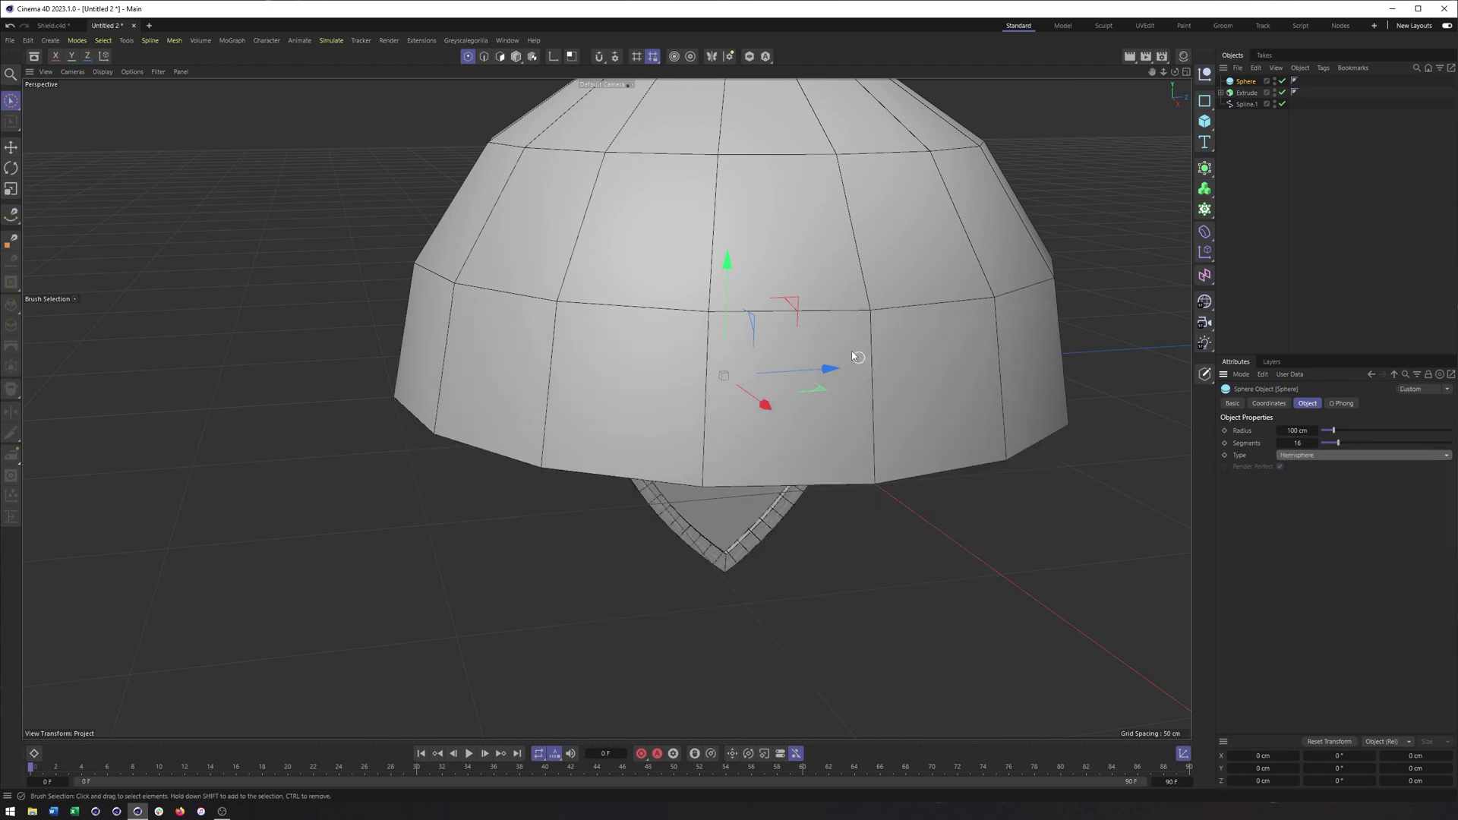
pyautogui.press('r')
pyautogui.moveTo(741, 326); pyautogui.dragTo(750, 398)
# - Shrink the hemisphere to about 2.2 cm radius and move it beside the shield
pyautogui.press('t')
pyautogui.moveTo(847, 368); pyautogui.dragTo(428, 444)
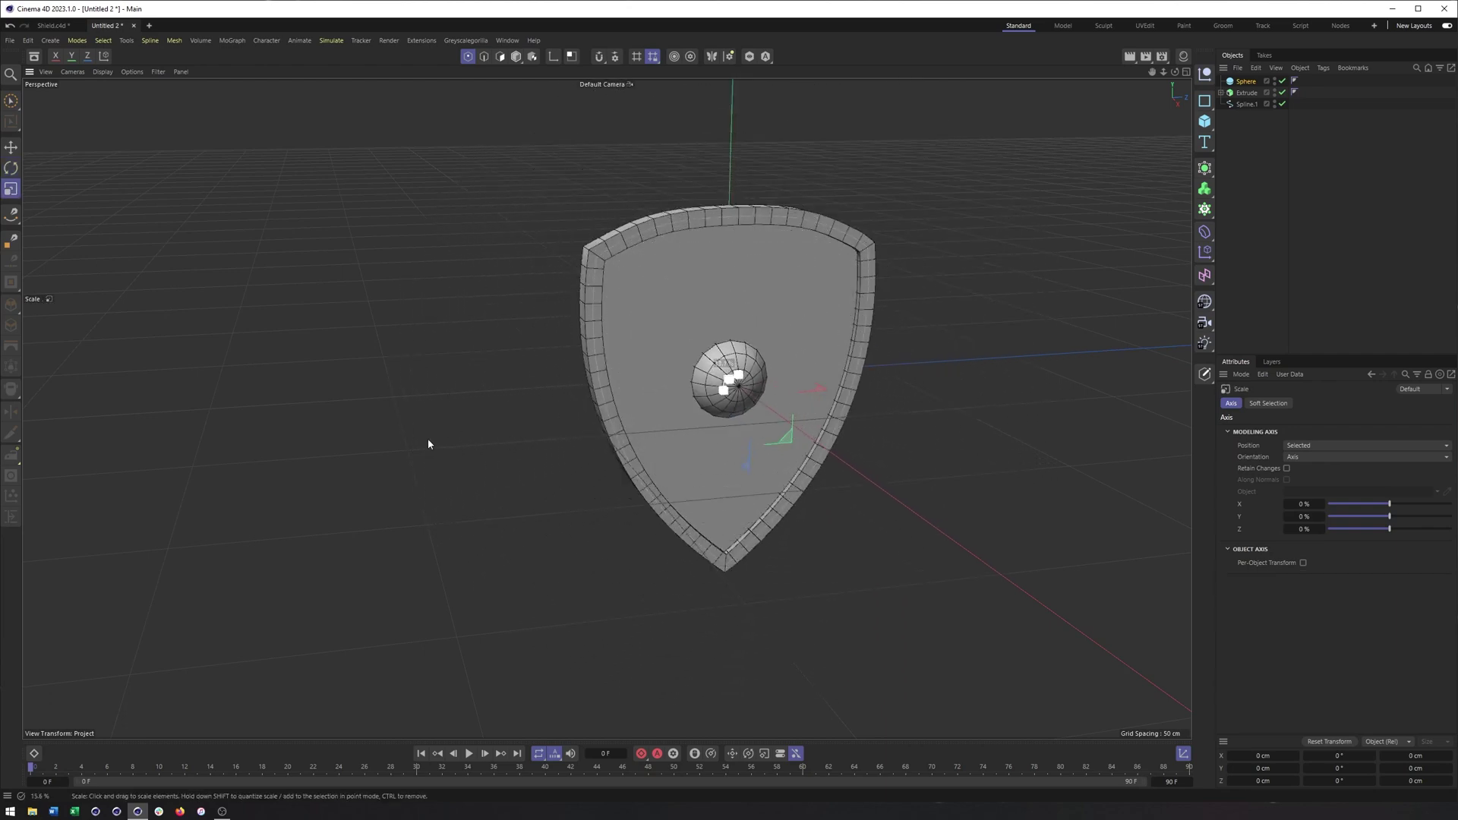
pyautogui.press('e')
pyautogui.scroll(4, 684, 395)
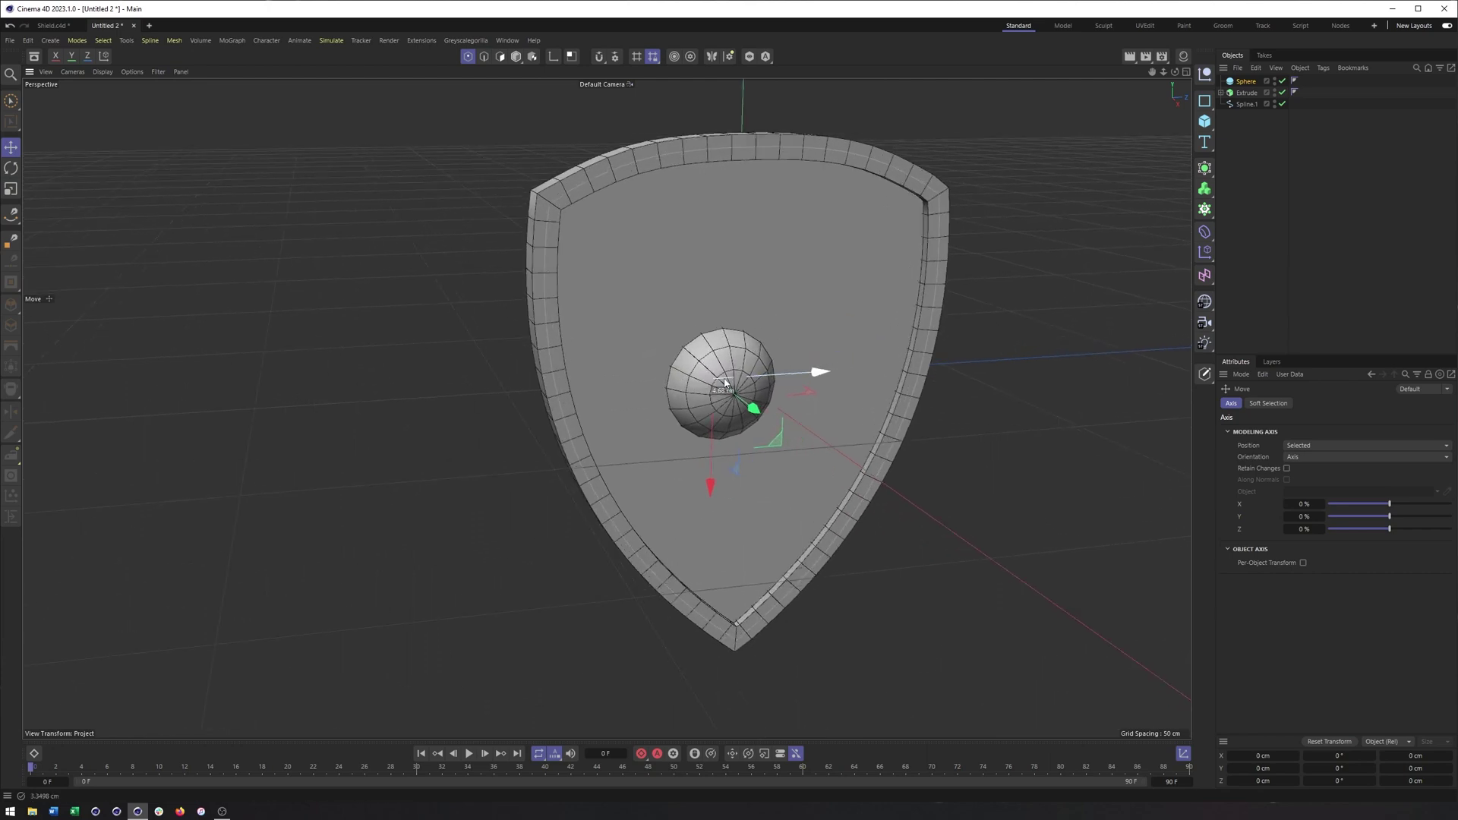
pyautogui.moveTo(726, 383); pyautogui.dragTo(416, 397)
pyautogui.press('t')
pyautogui.moveTo(423, 276); pyautogui.dragTo(109, 397)
pyautogui.click(1245, 82)
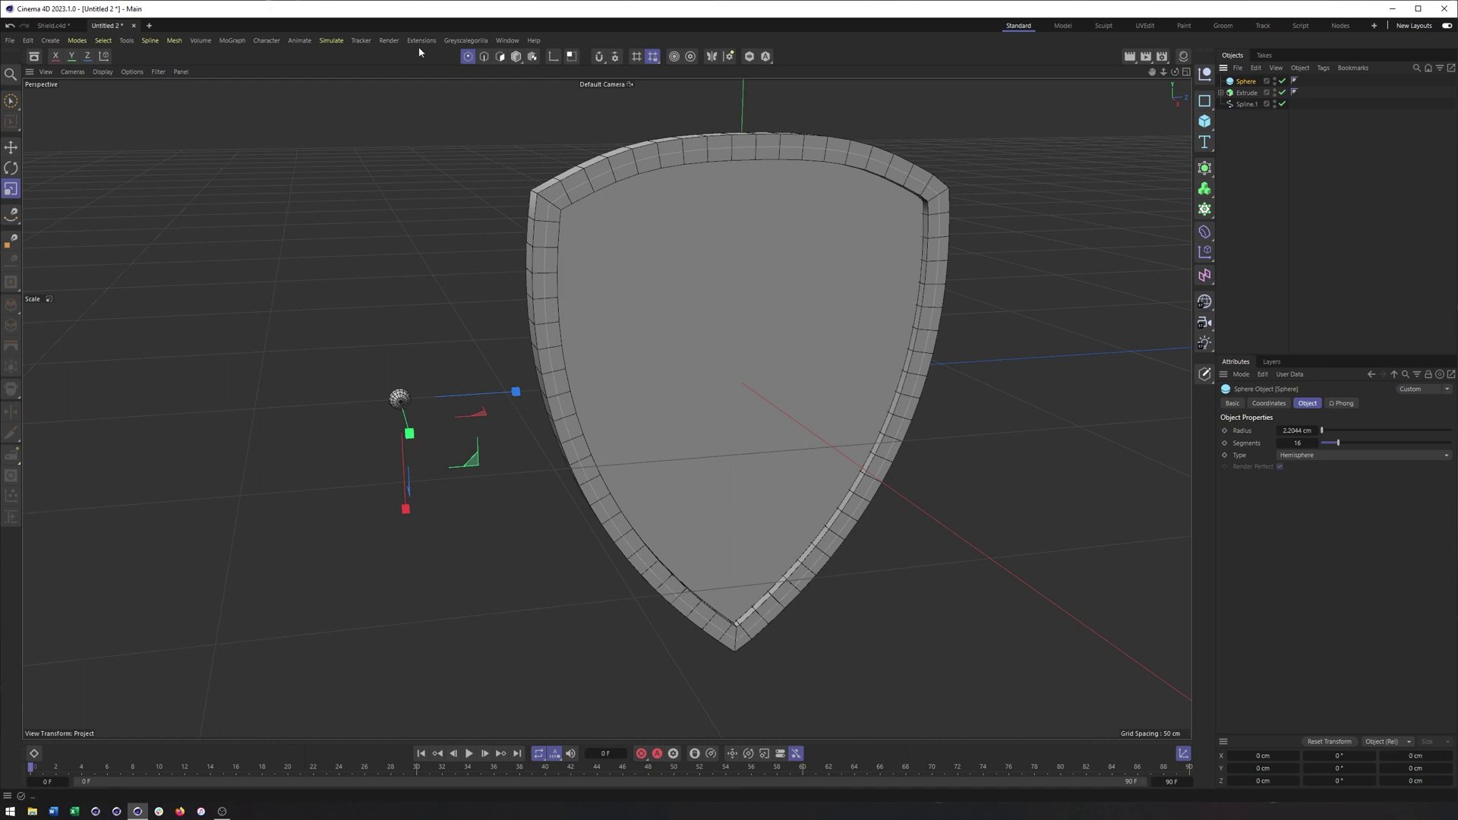
pyautogui.click(516, 57)
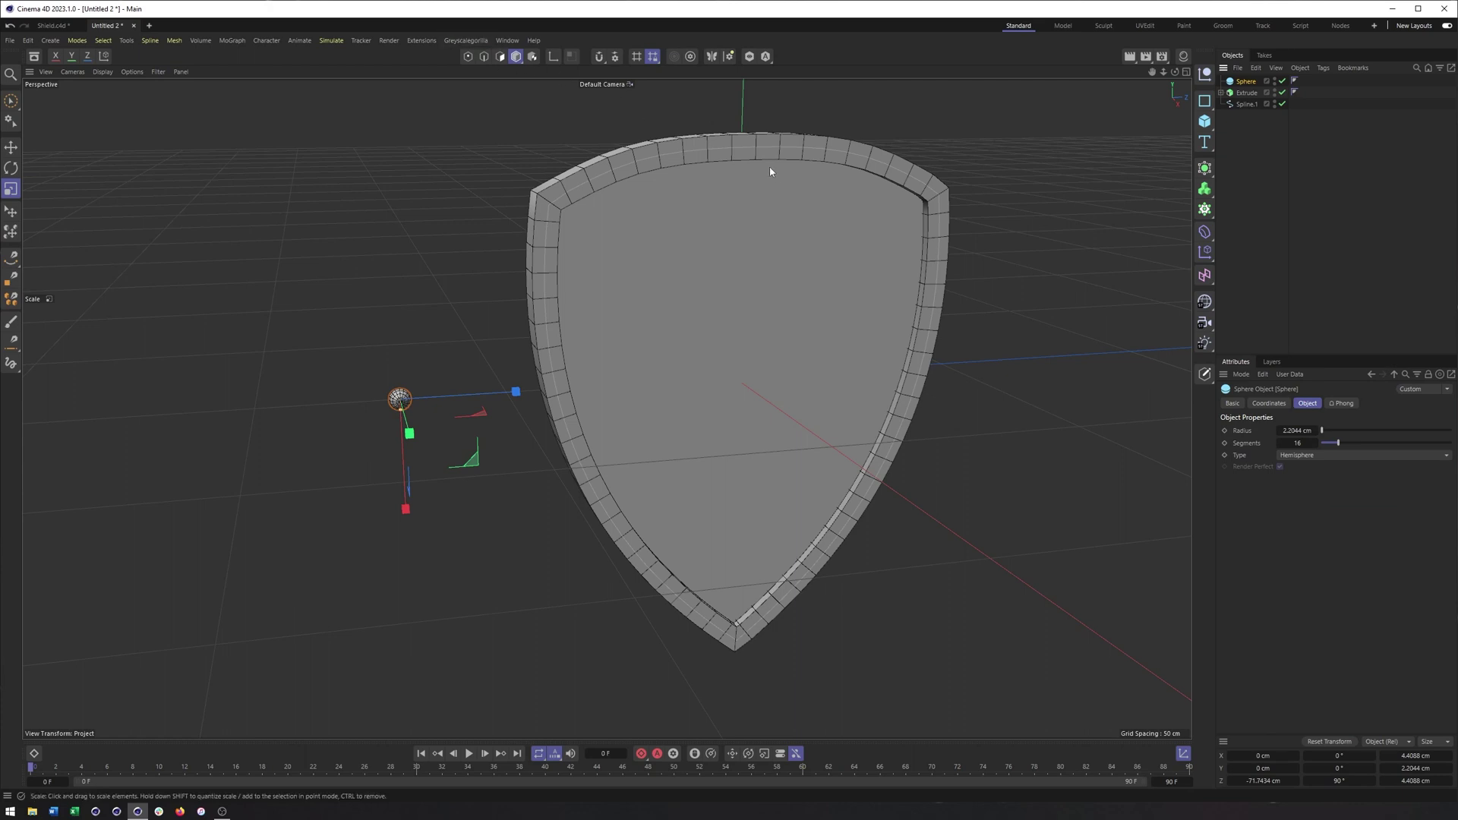
# - Wrap the hemisphere in a Cloner in Object mode along Spline.1, giving 10 rivets
pyautogui.keyDown('alt'); pyautogui.click(1205, 210); pyautogui.keyUp('alt')
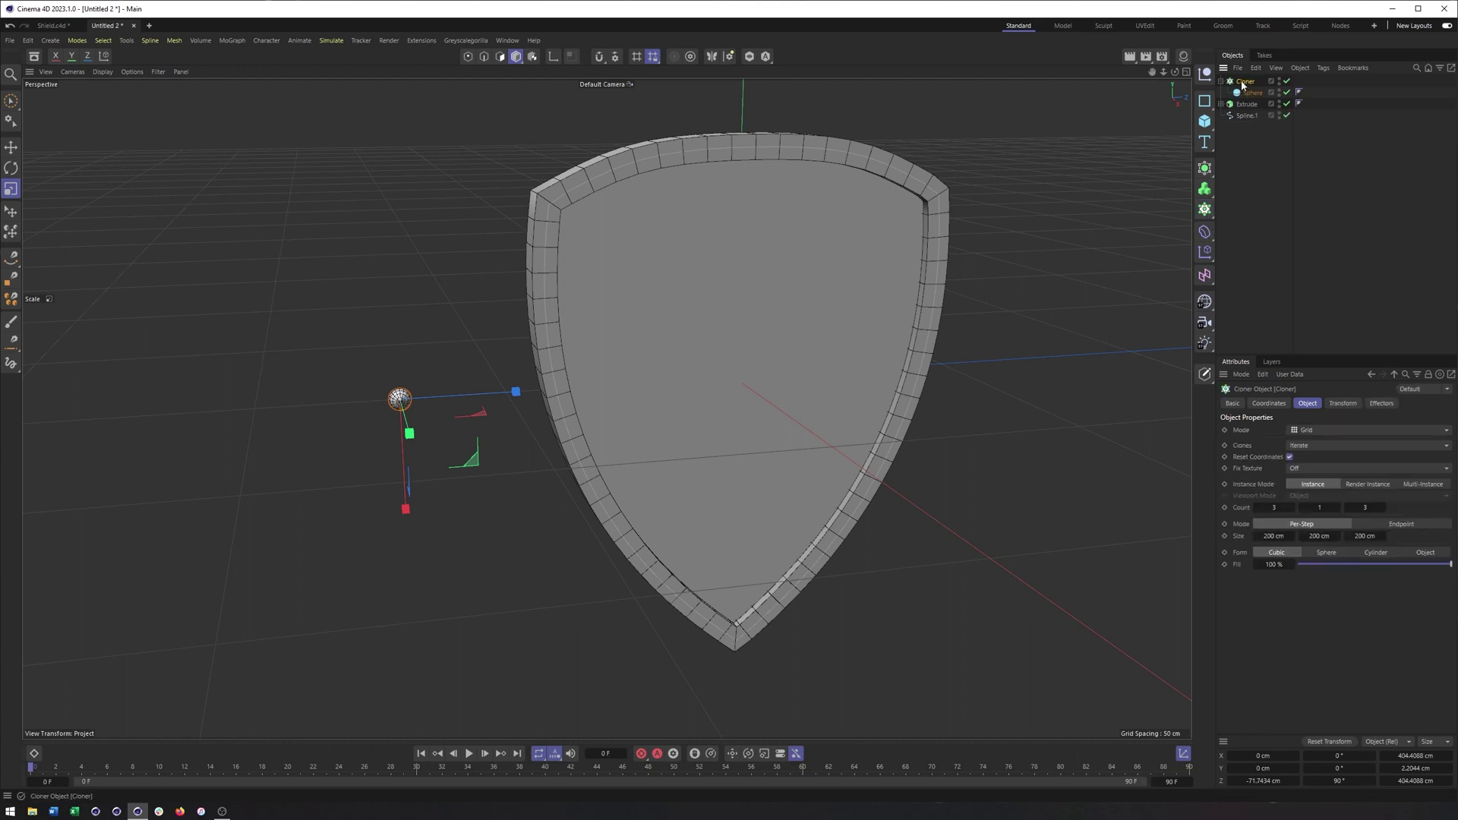
pyautogui.click(1309, 431)
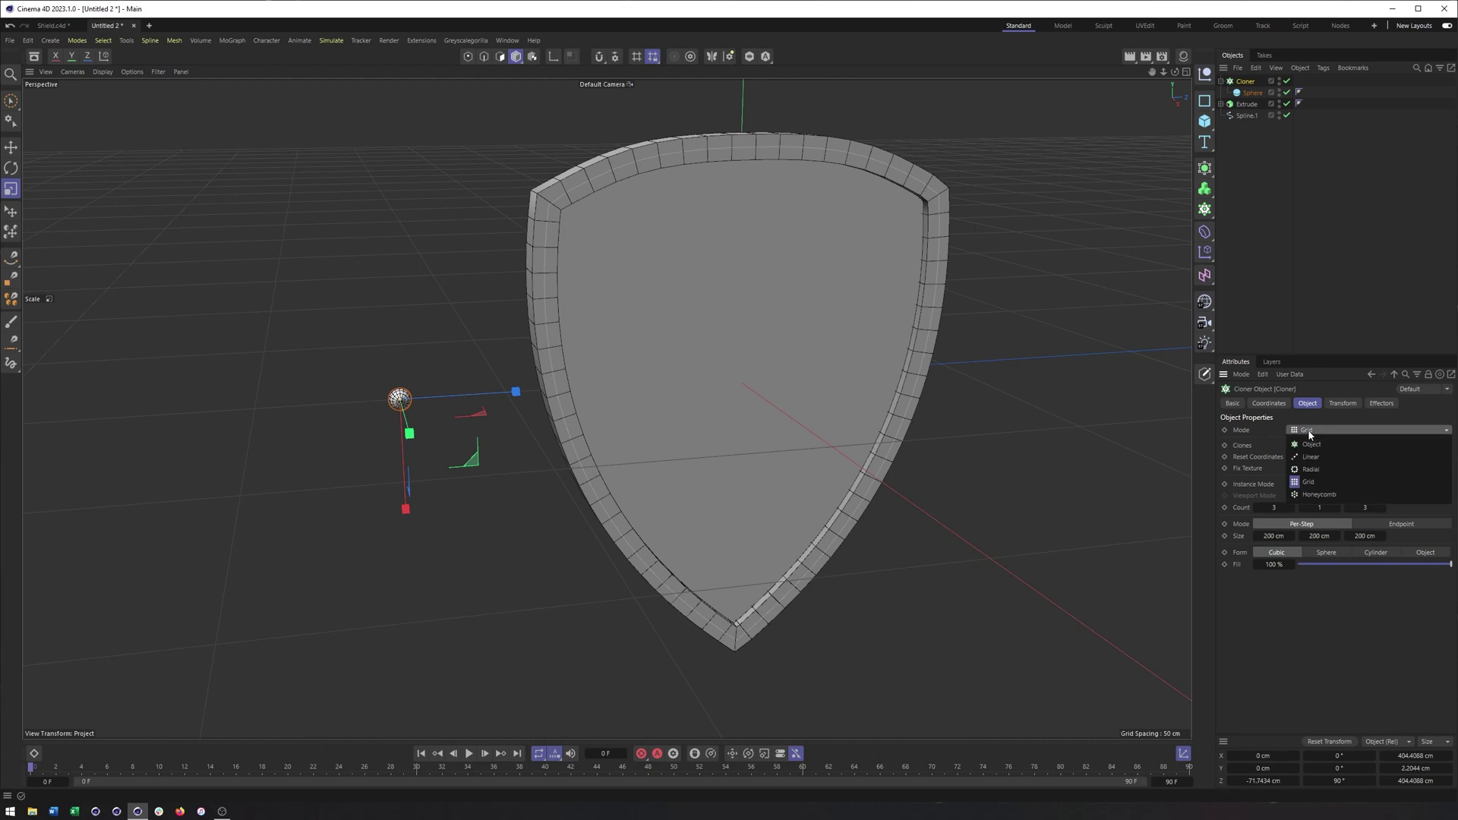
pyautogui.click(1316, 448)
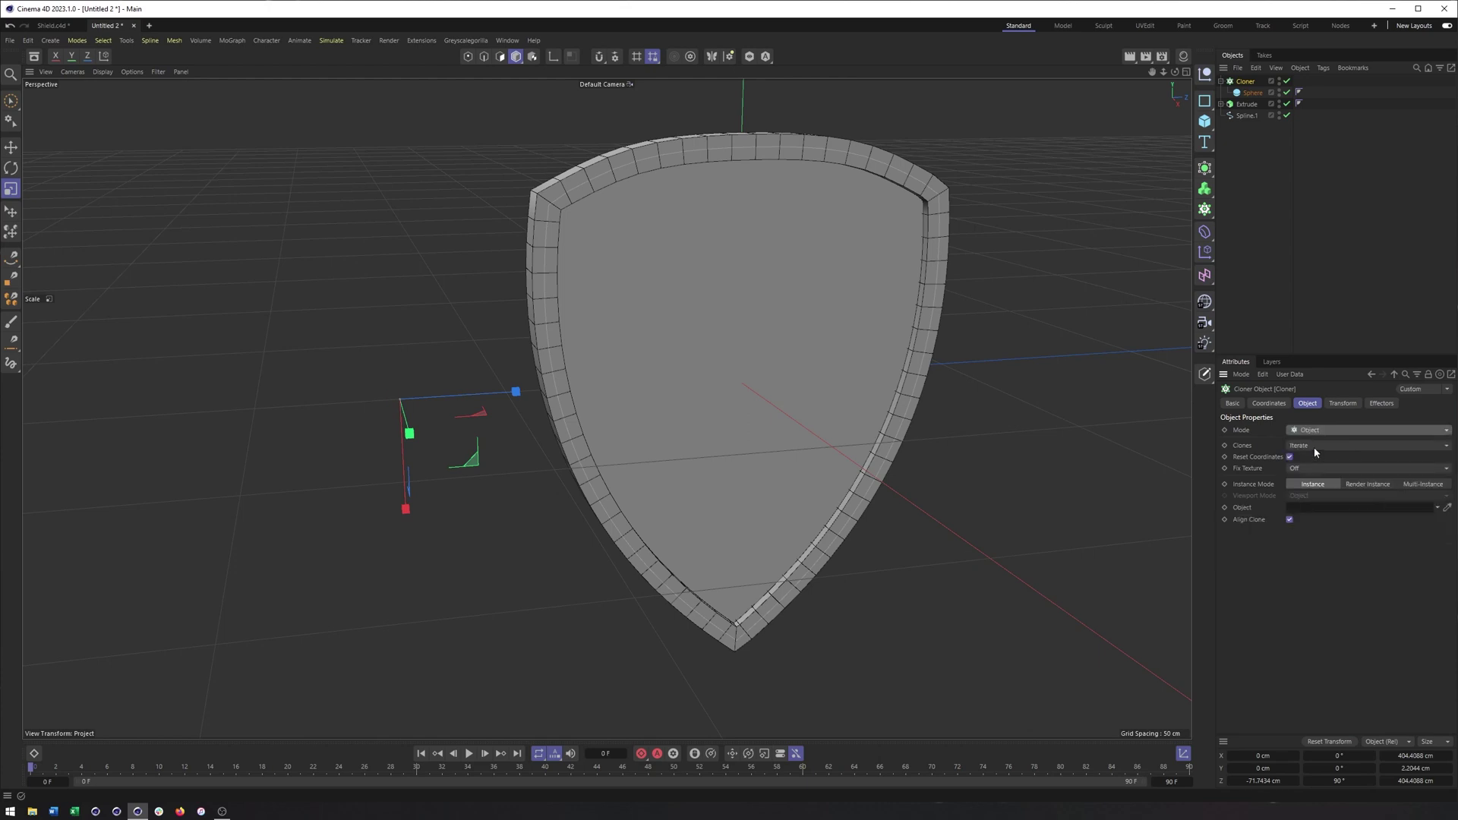
pyautogui.moveTo(1247, 115); pyautogui.dragTo(1327, 514)
pyautogui.keyDown('alt'); pyautogui.moveTo(877, 174); pyautogui.dragTo(785, 240); pyautogui.keyUp('alt')
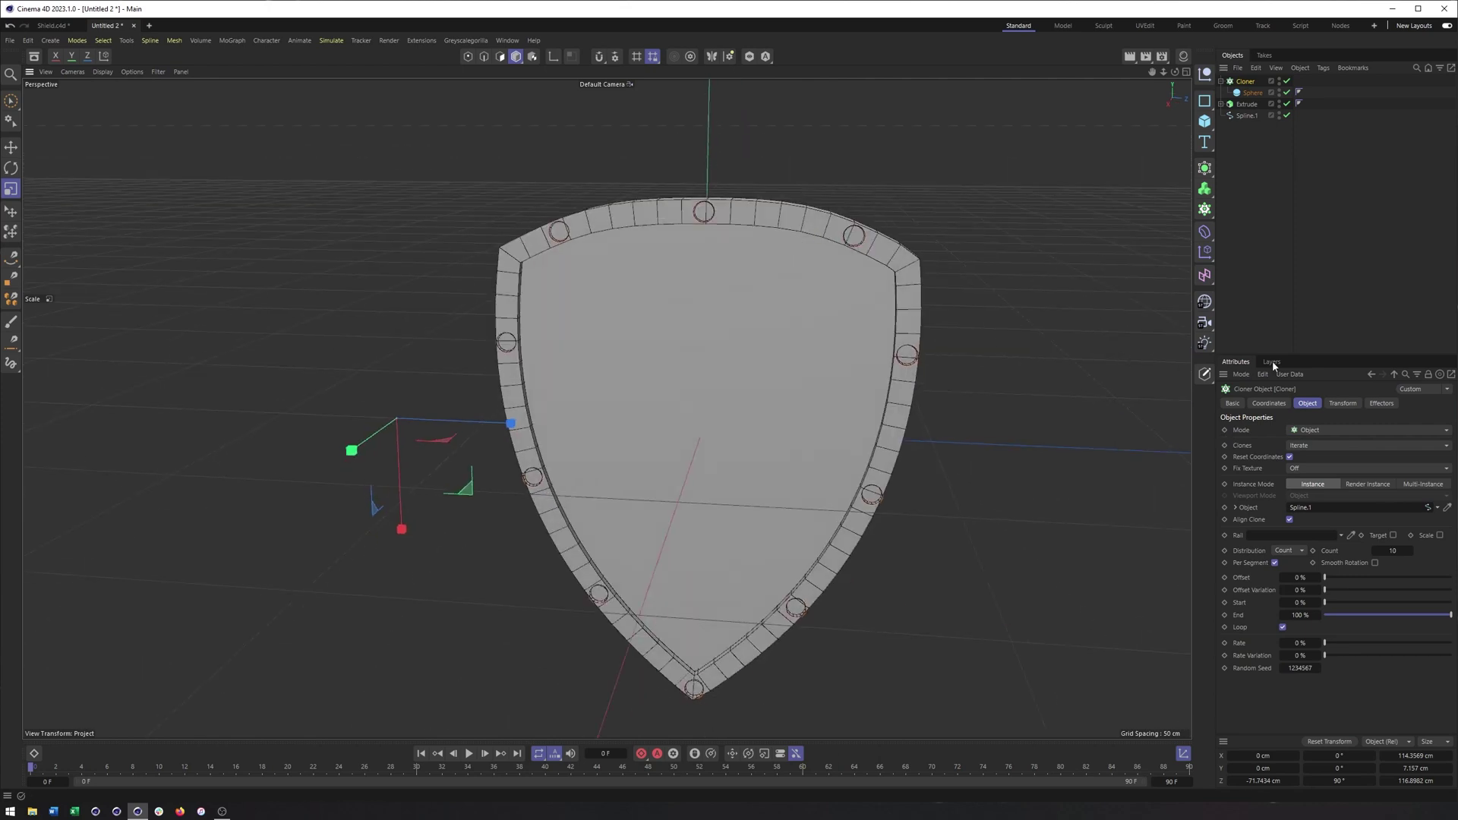
pyautogui.click(1344, 404)
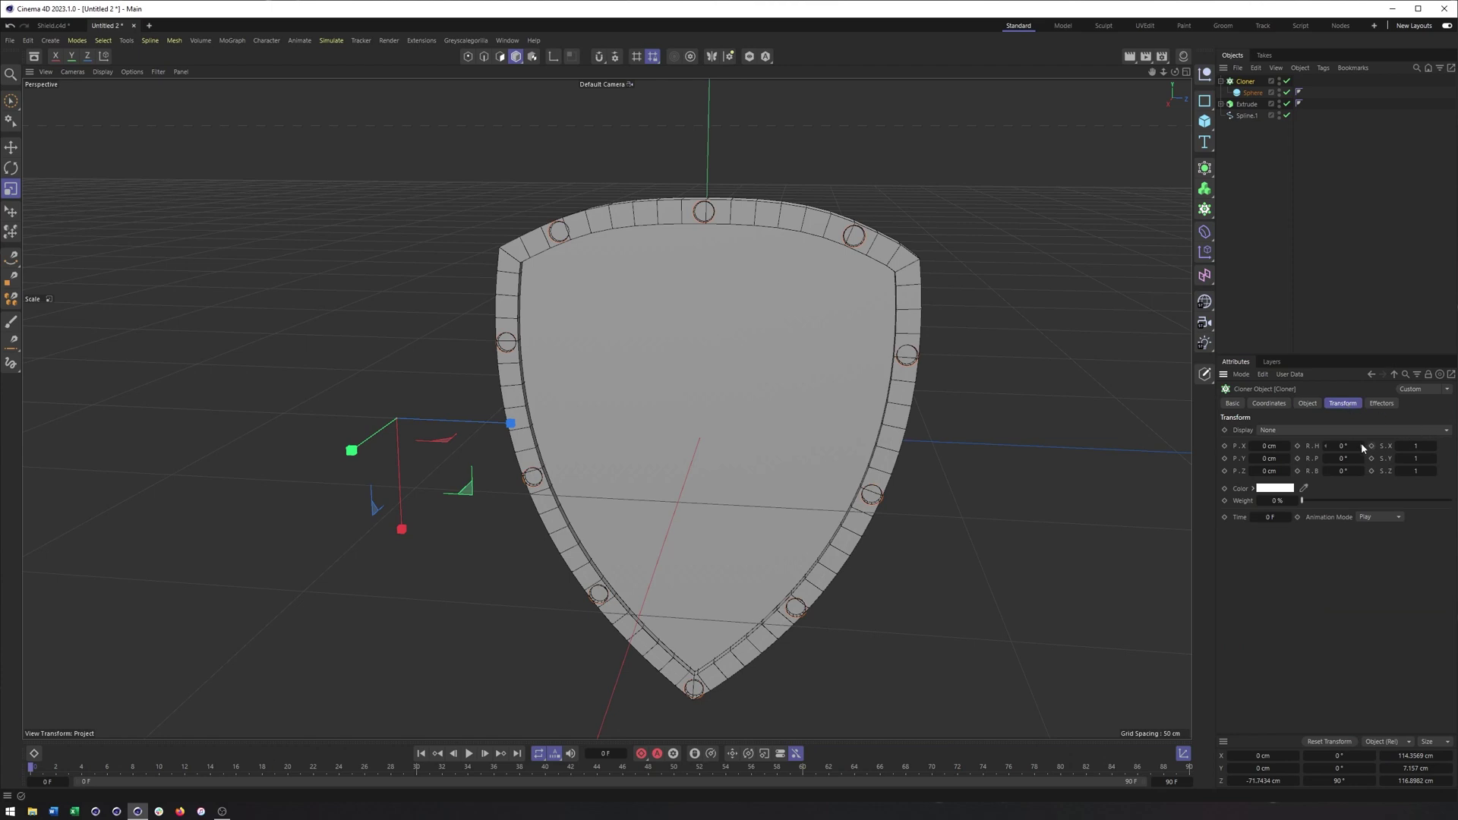
# - Try rotating the clones, first setting their pitch to 90°
pyautogui.moveTo(1361, 449); pyautogui.dragTo(1367, 449)
pyautogui.hotkey('ctrl', 'z')
pyautogui.moveTo(1362, 459); pyautogui.dragTo(1441, 460)
pyautogui.doubleClick(1344, 459)
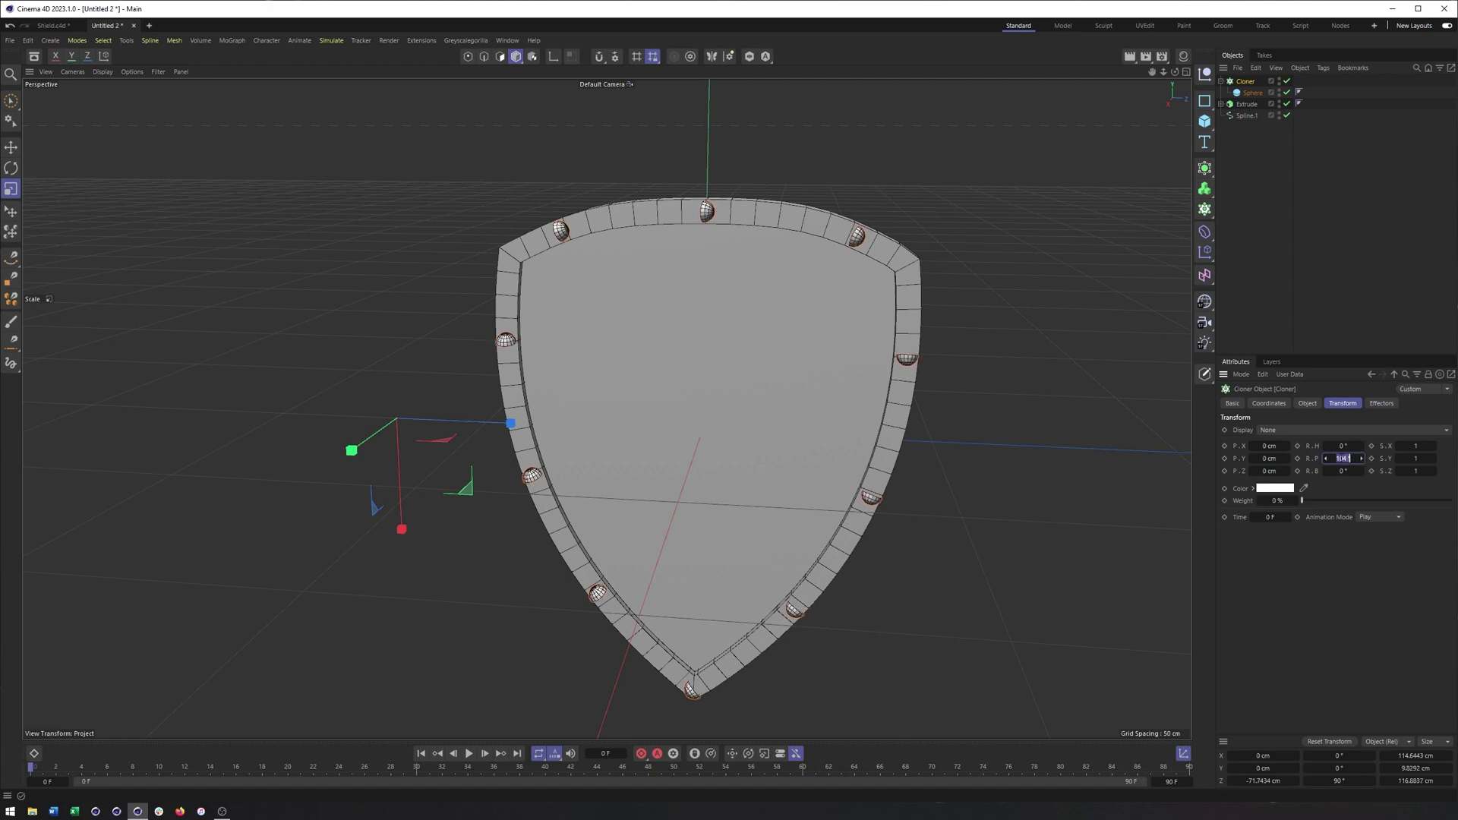
pyautogui.write('90')
pyautogui.press('Return')
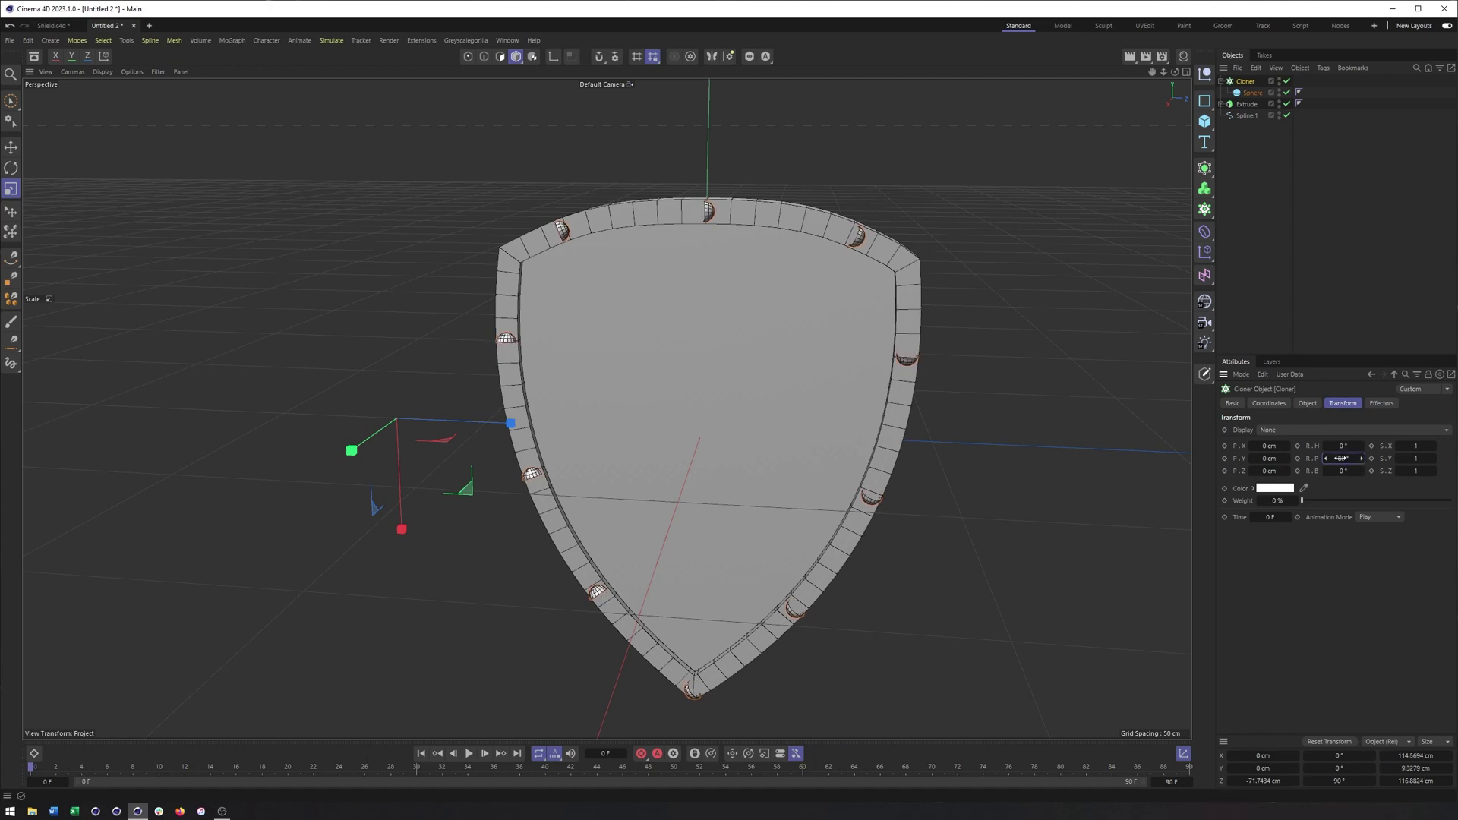
# - Change the clones' pitch to 180° so the rivet domes face outward
pyautogui.click(1343, 458)
pyautogui.moveTo(1343, 458); pyautogui.dragTo(1354, 458)
pyautogui.click(1349, 458)
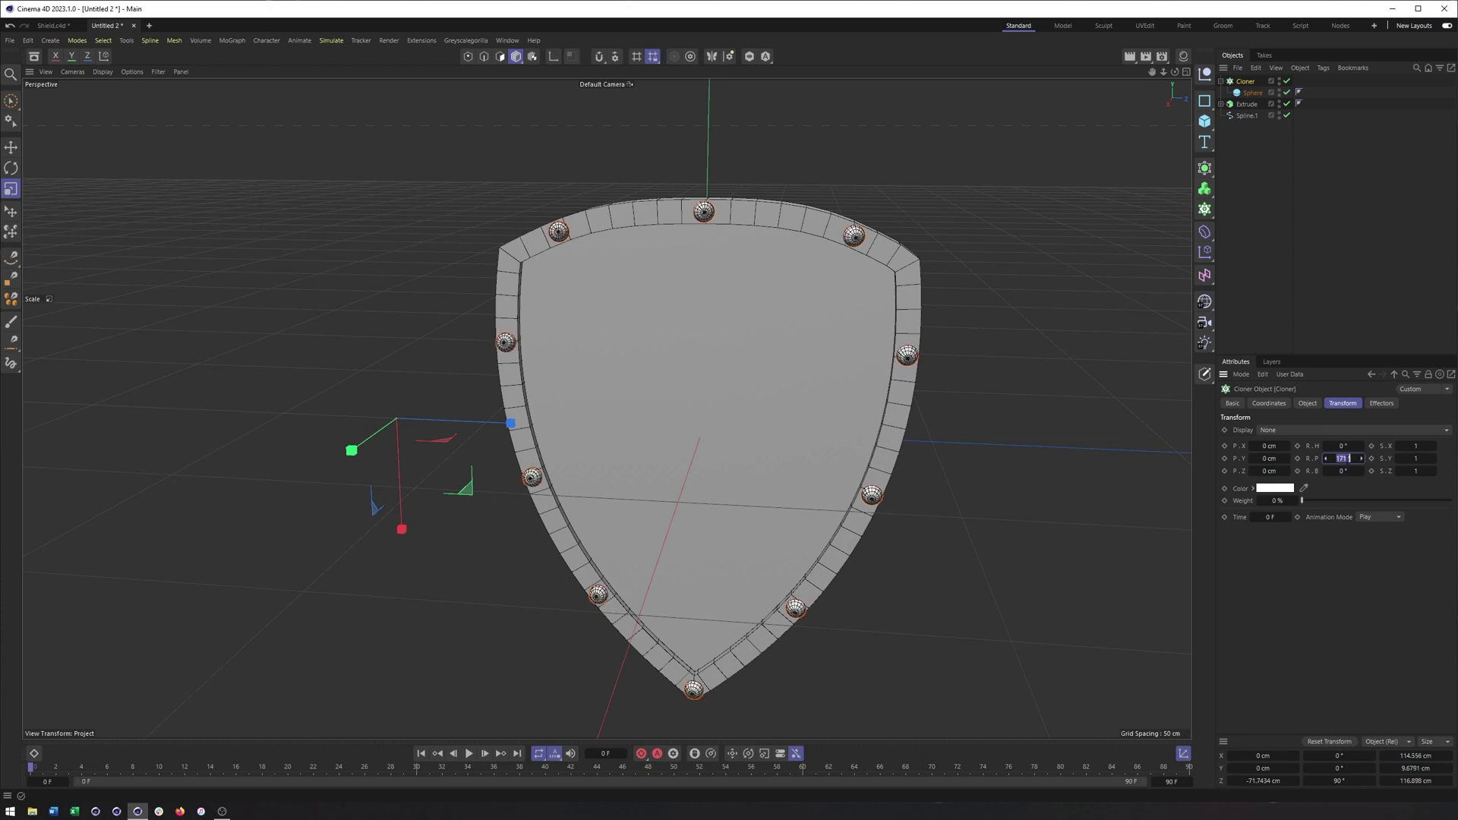
pyautogui.press('BackSpace')
pyautogui.write('180')
pyautogui.press('Return')
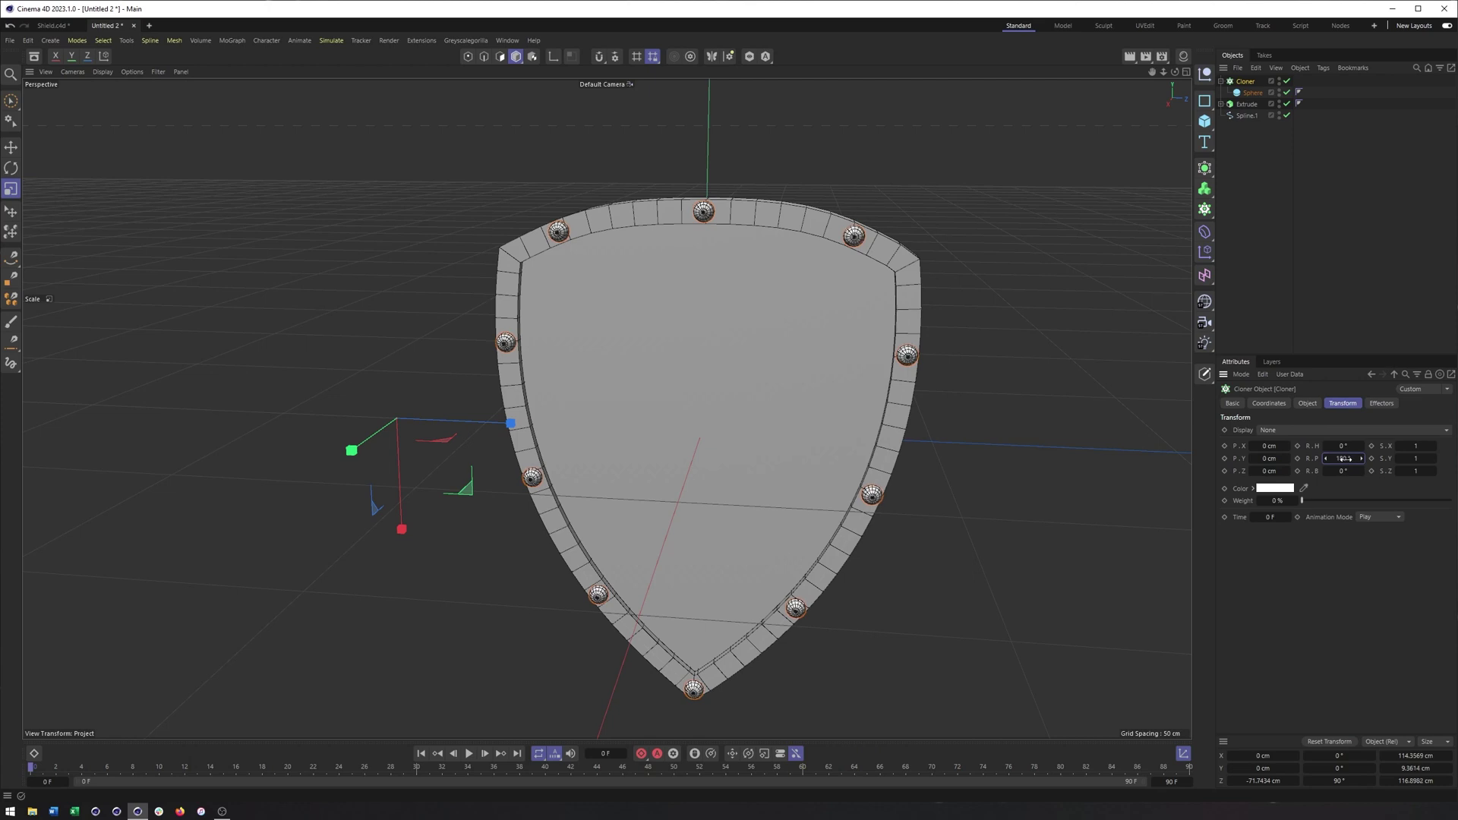
pyautogui.click(1250, 92)
# - Scale the rivet hemisphere down and raise the Cloner count to 22
pyautogui.moveTo(482, 258)
pyautogui.mouseDown()
pyautogui.moveTo(432, 257)
pyautogui.moveTo(358, 322)
pyautogui.moveTo(540, 206)
pyautogui.moveTo(352, 380)
pyautogui.mouseUp()
pyautogui.click(1246, 80)
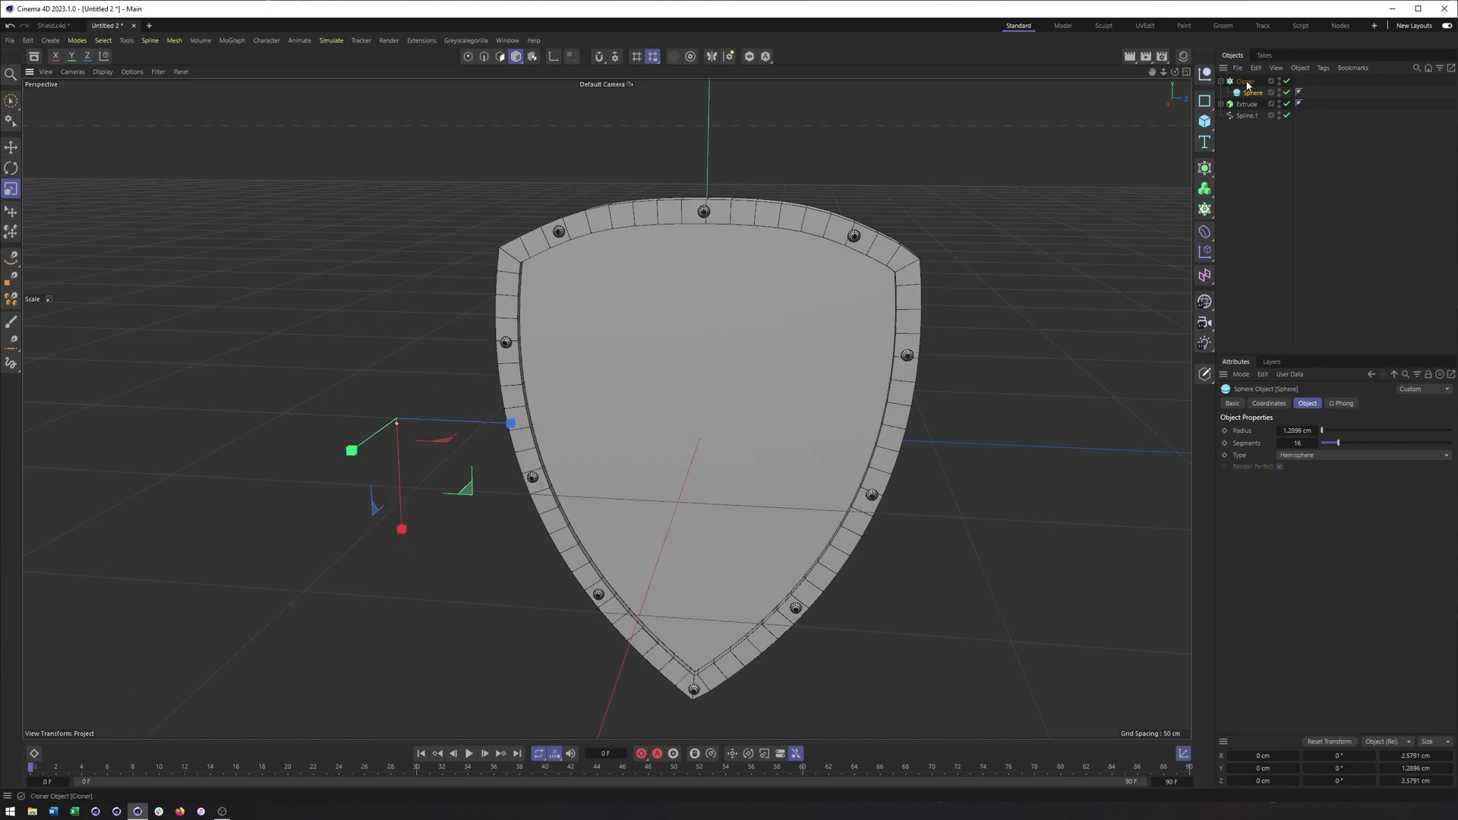
pyautogui.click(1307, 403)
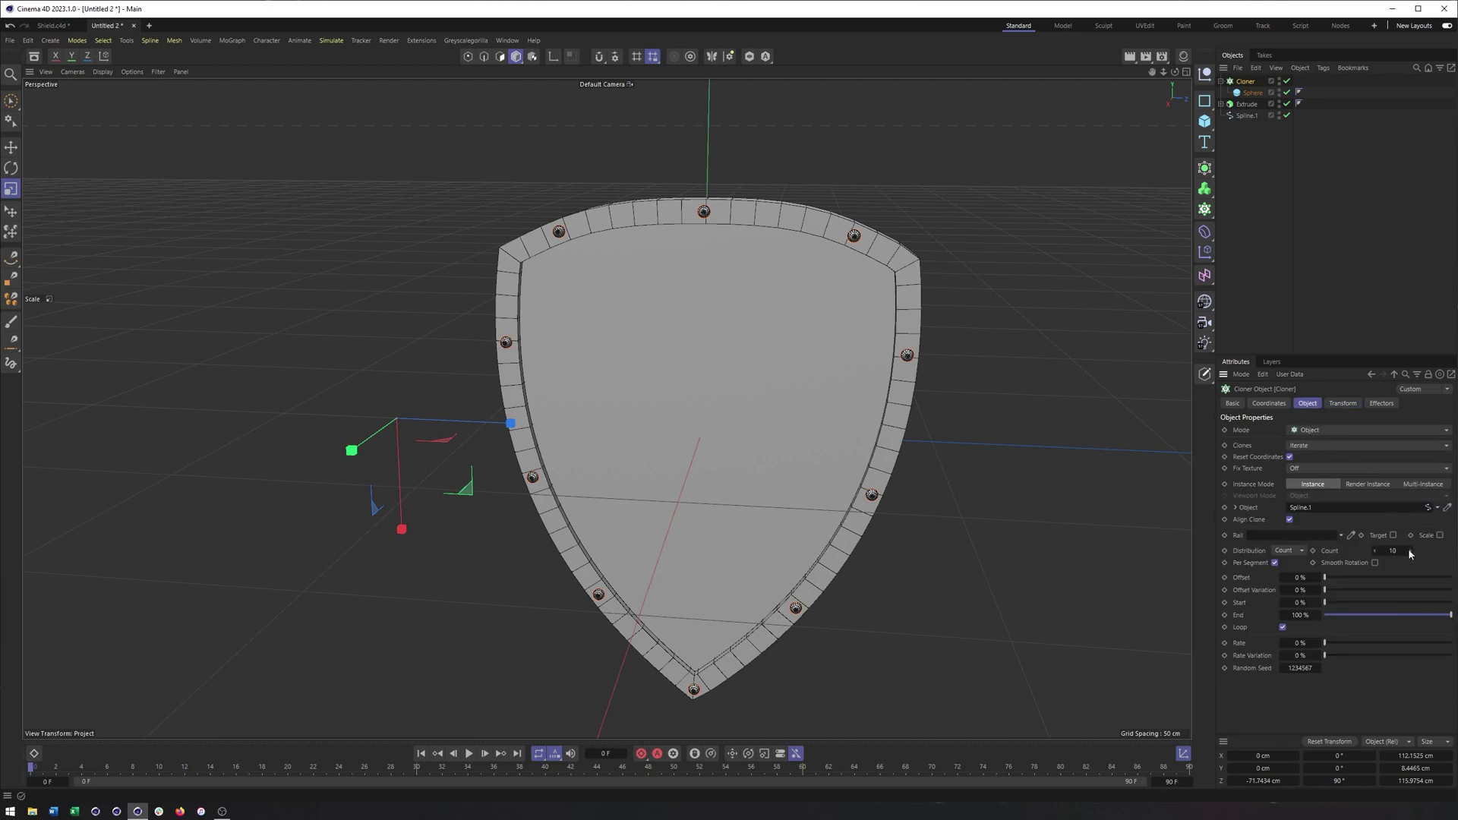
pyautogui.moveTo(1412, 554); pyautogui.dragTo(1430, 553)
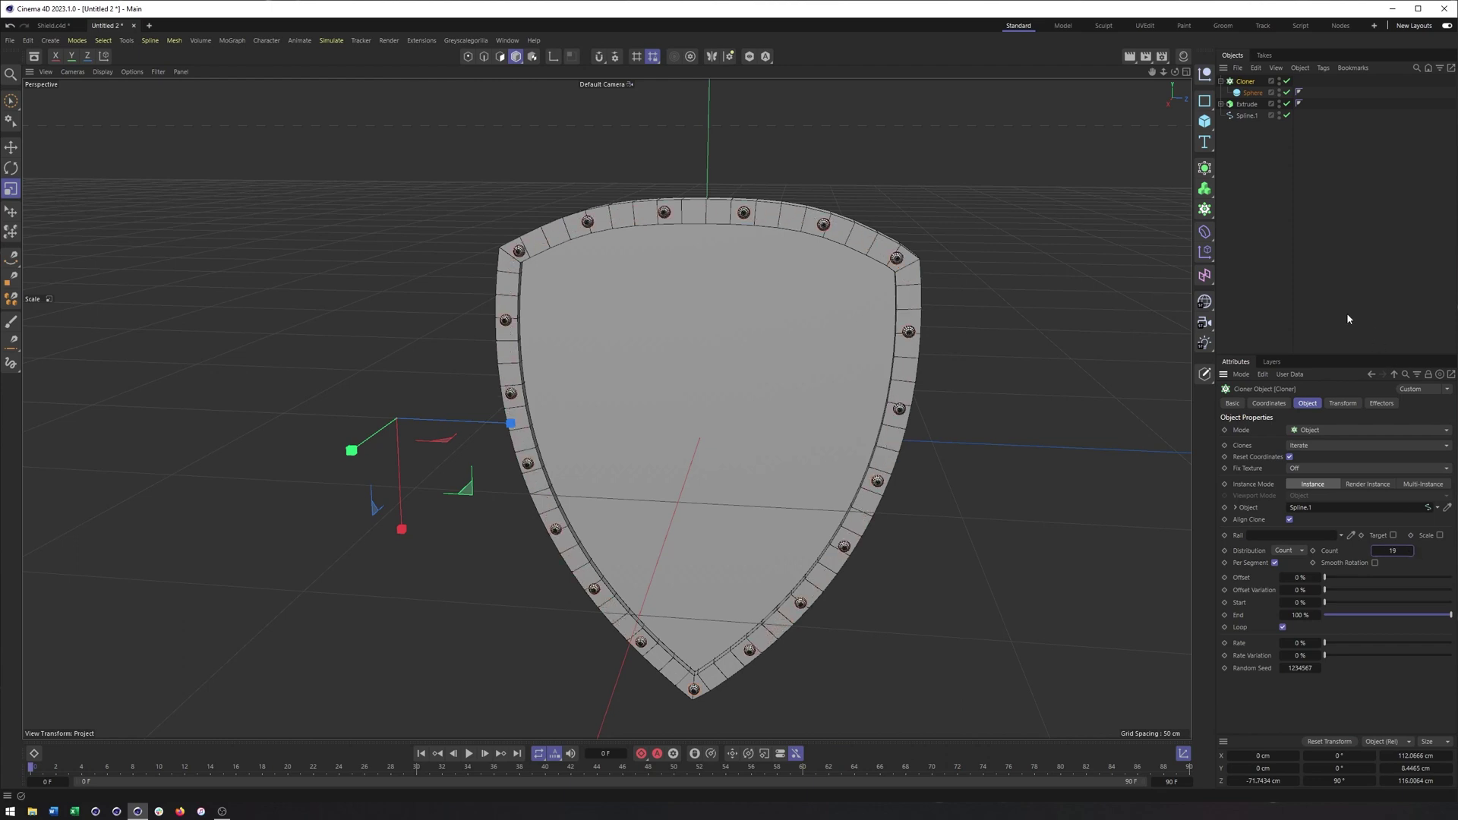
pyautogui.scroll(5, 514, 250)
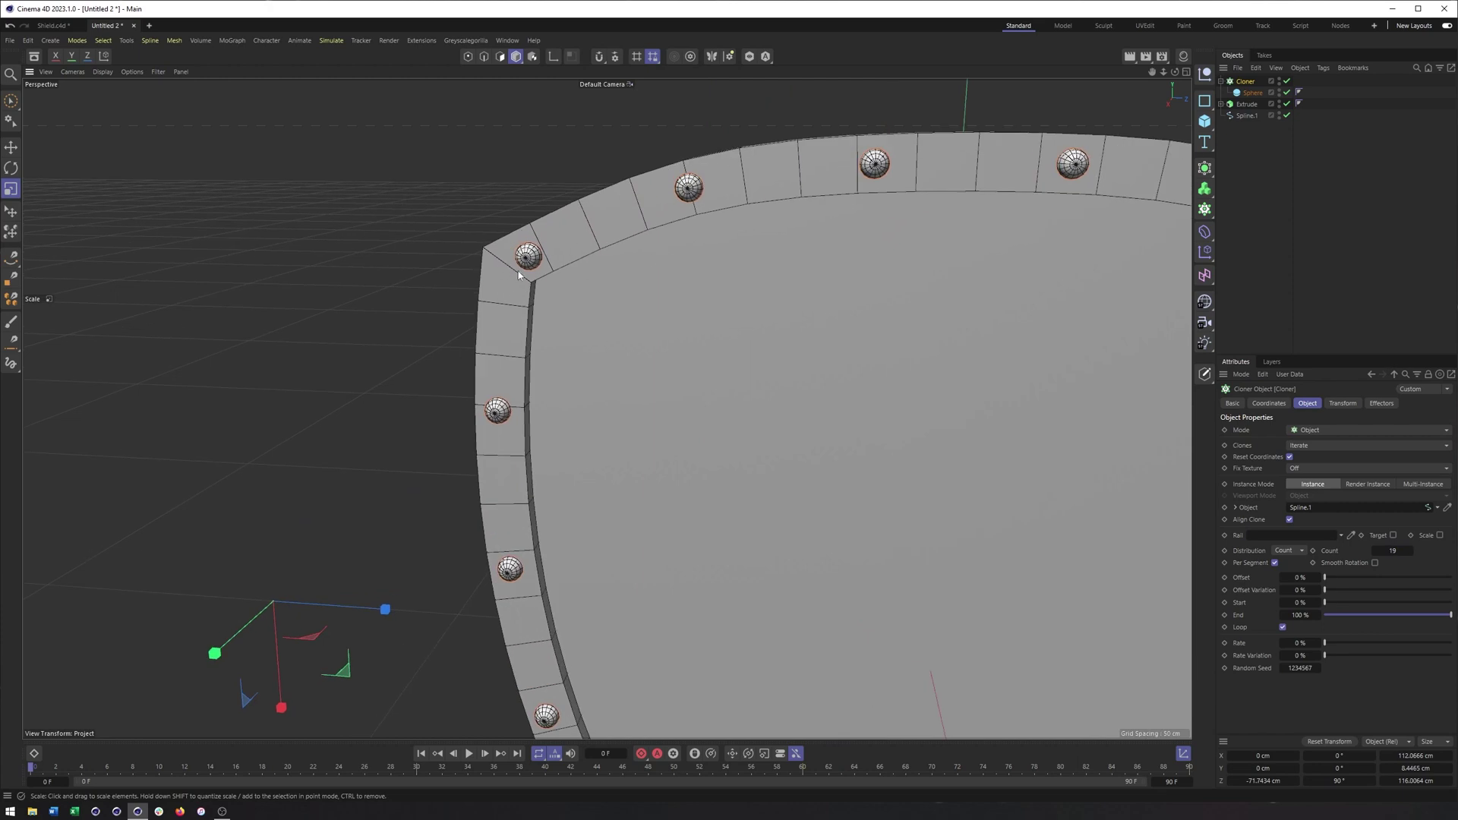
pyautogui.click(1410, 550)
pyautogui.click(1410, 550)
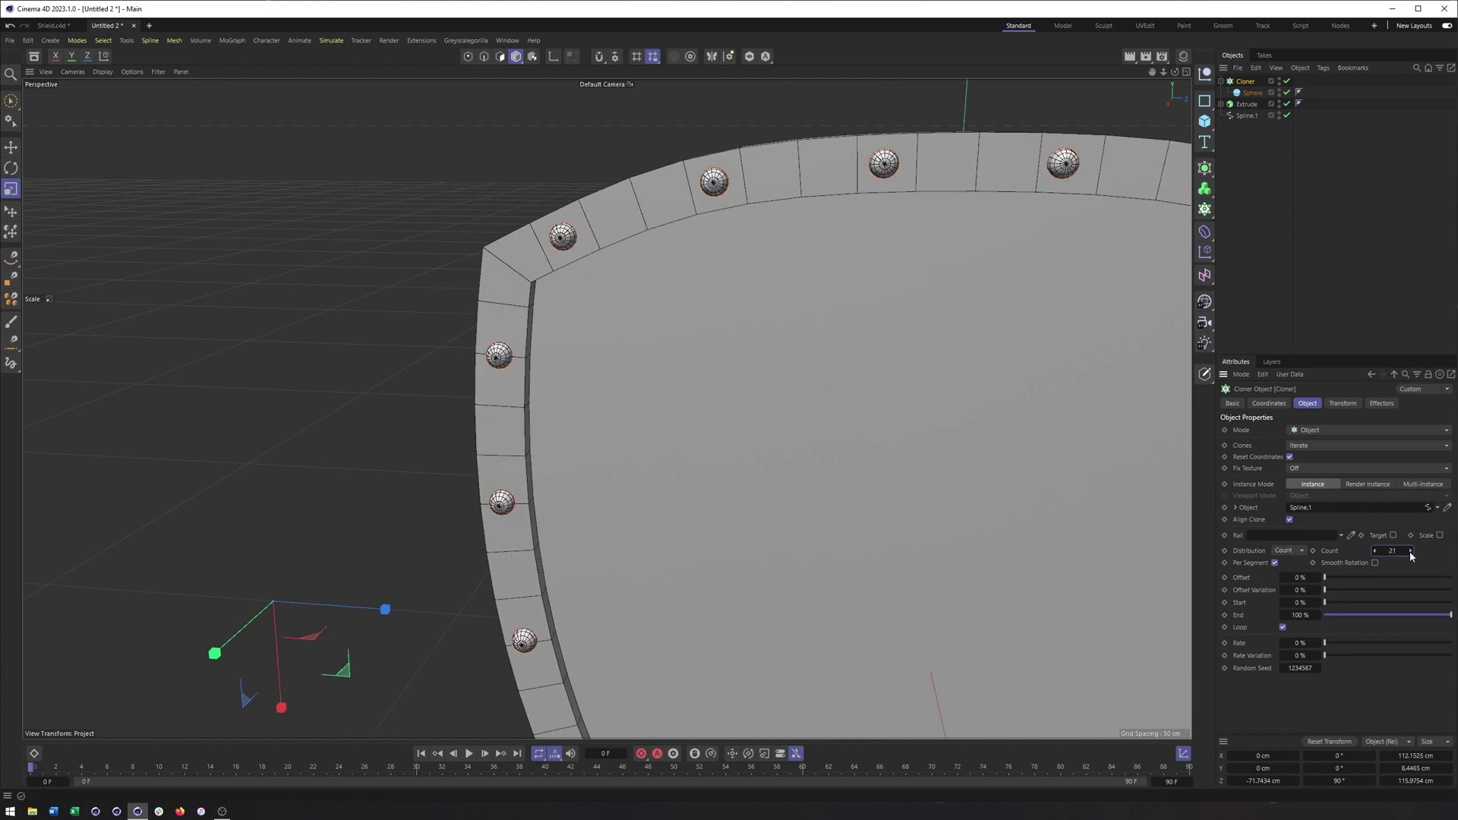
pyautogui.click(1409, 551)
pyautogui.keyDown('alt'); pyautogui.moveTo(699, 407); pyautogui.dragTo(725, 409); pyautogui.keyUp('alt')
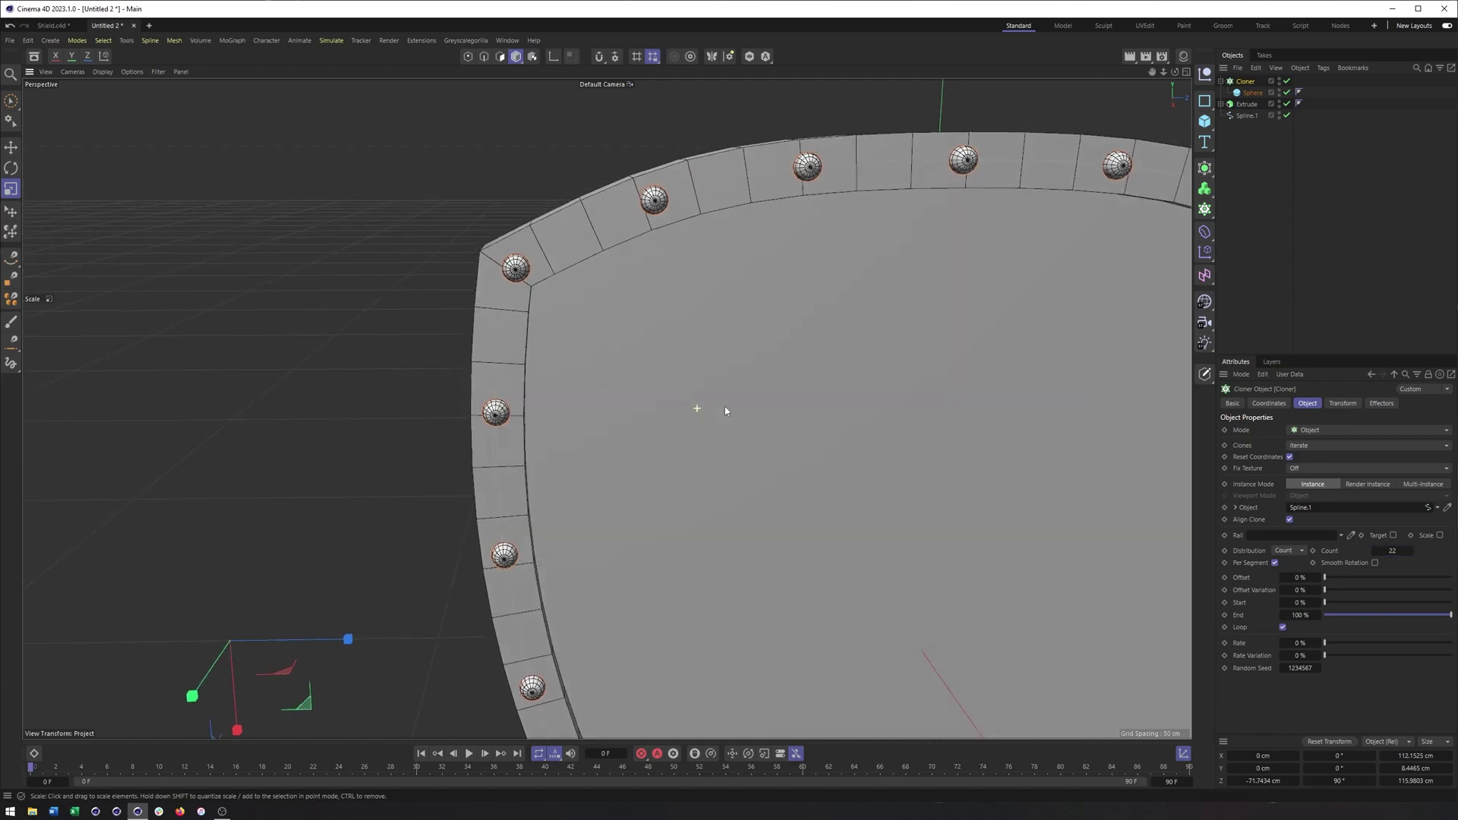
pyautogui.scroll(-5, 735, 410)
pyautogui.keyDown('alt'); pyautogui.moveTo(891, 453); pyautogui.dragTo(764, 429, button='middle'); pyautogui.keyUp('alt')
pyautogui.keyDown('alt'); pyautogui.moveTo(765, 430); pyautogui.dragTo(754, 370); pyautogui.keyUp('alt')
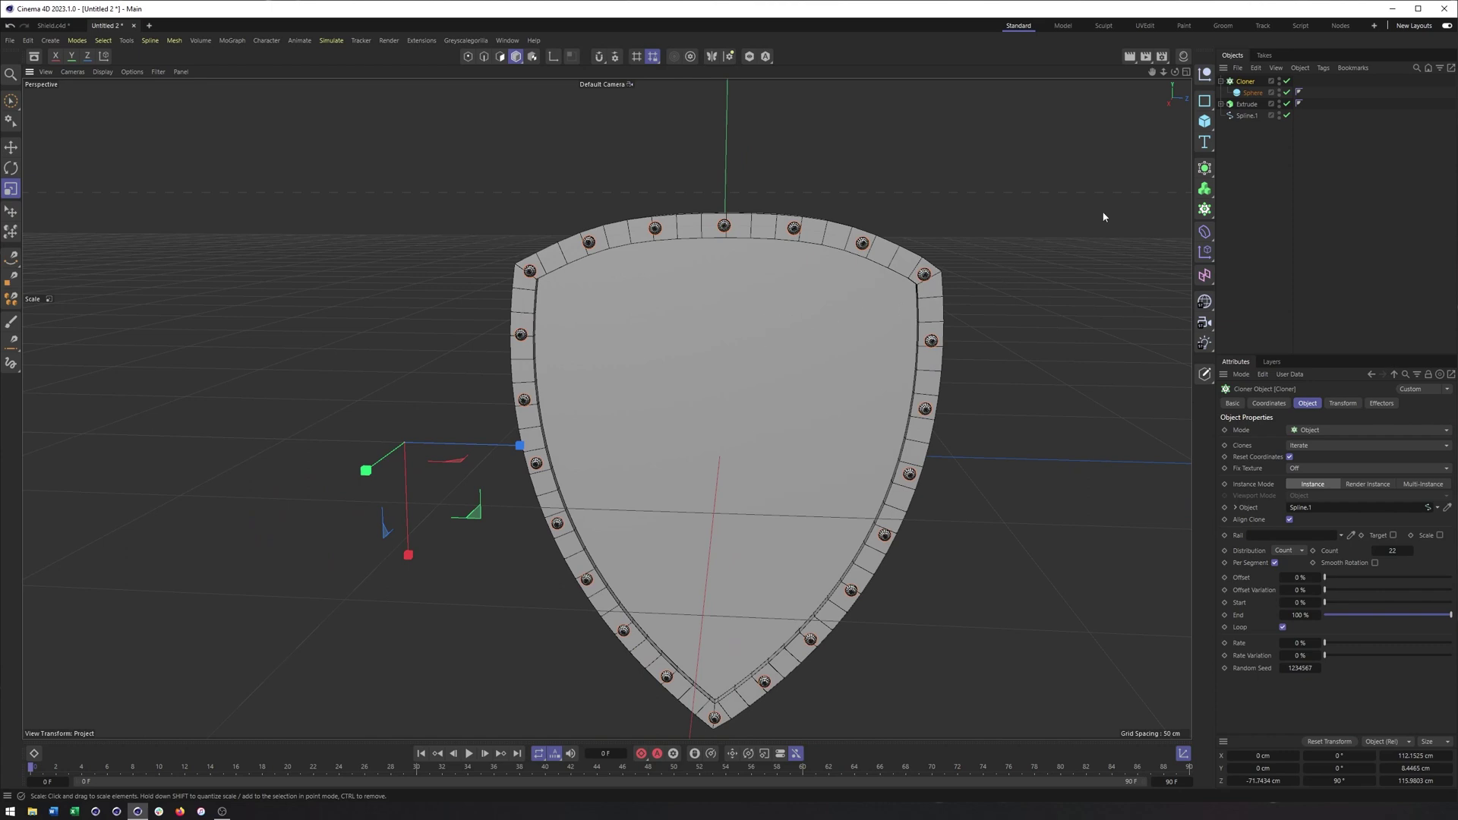
# - Rename the 7 cm extrude object to Shield
pyautogui.doubleClick(1243, 104)
pyautogui.write('Sh')
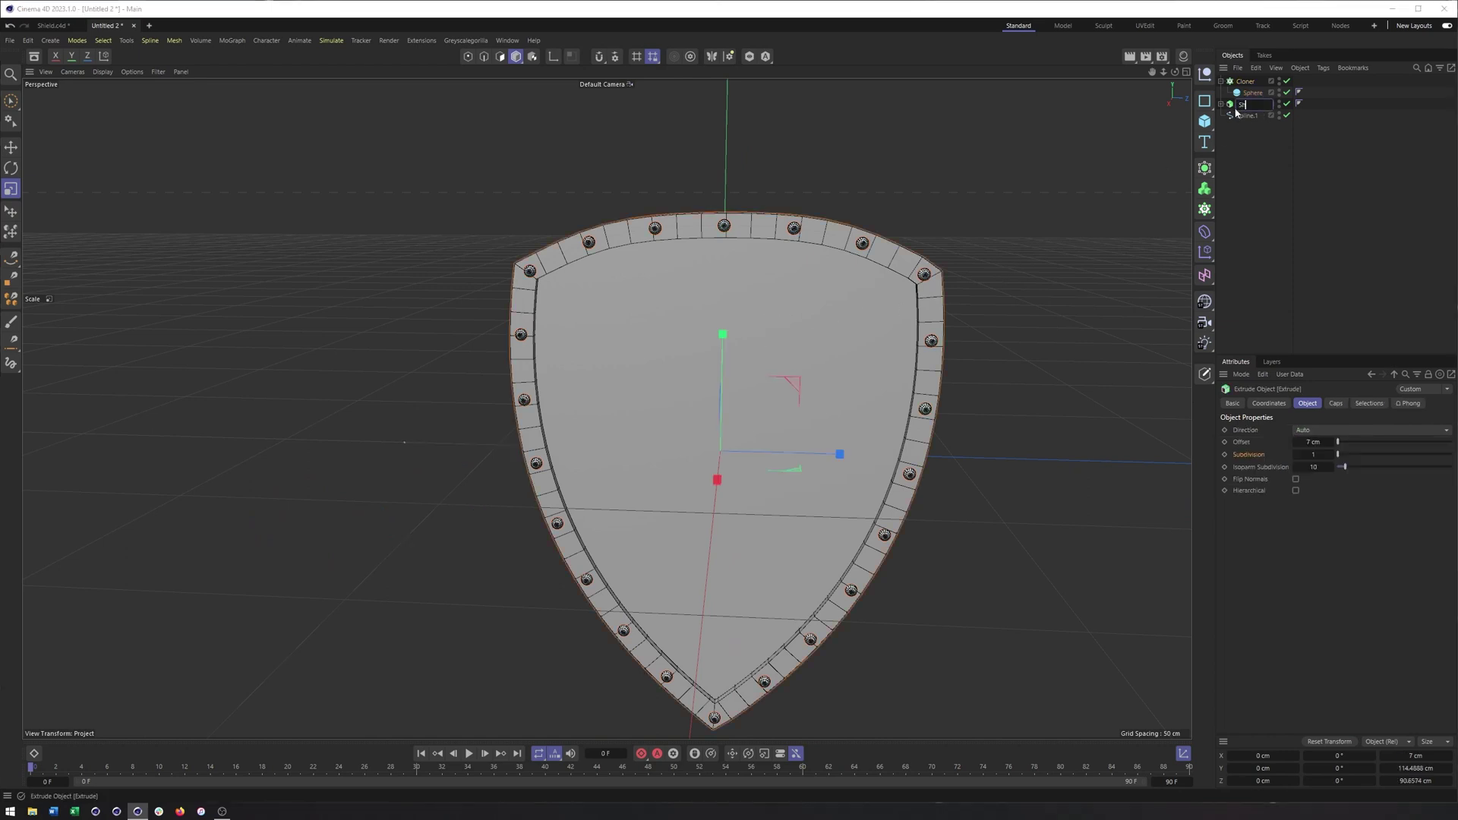
pyautogui.write('ield')
pyautogui.press('Return')
pyautogui.keyDown('alt'); pyautogui.moveTo(827, 237); pyautogui.dragTo(834, 278); pyautogui.keyUp('alt')
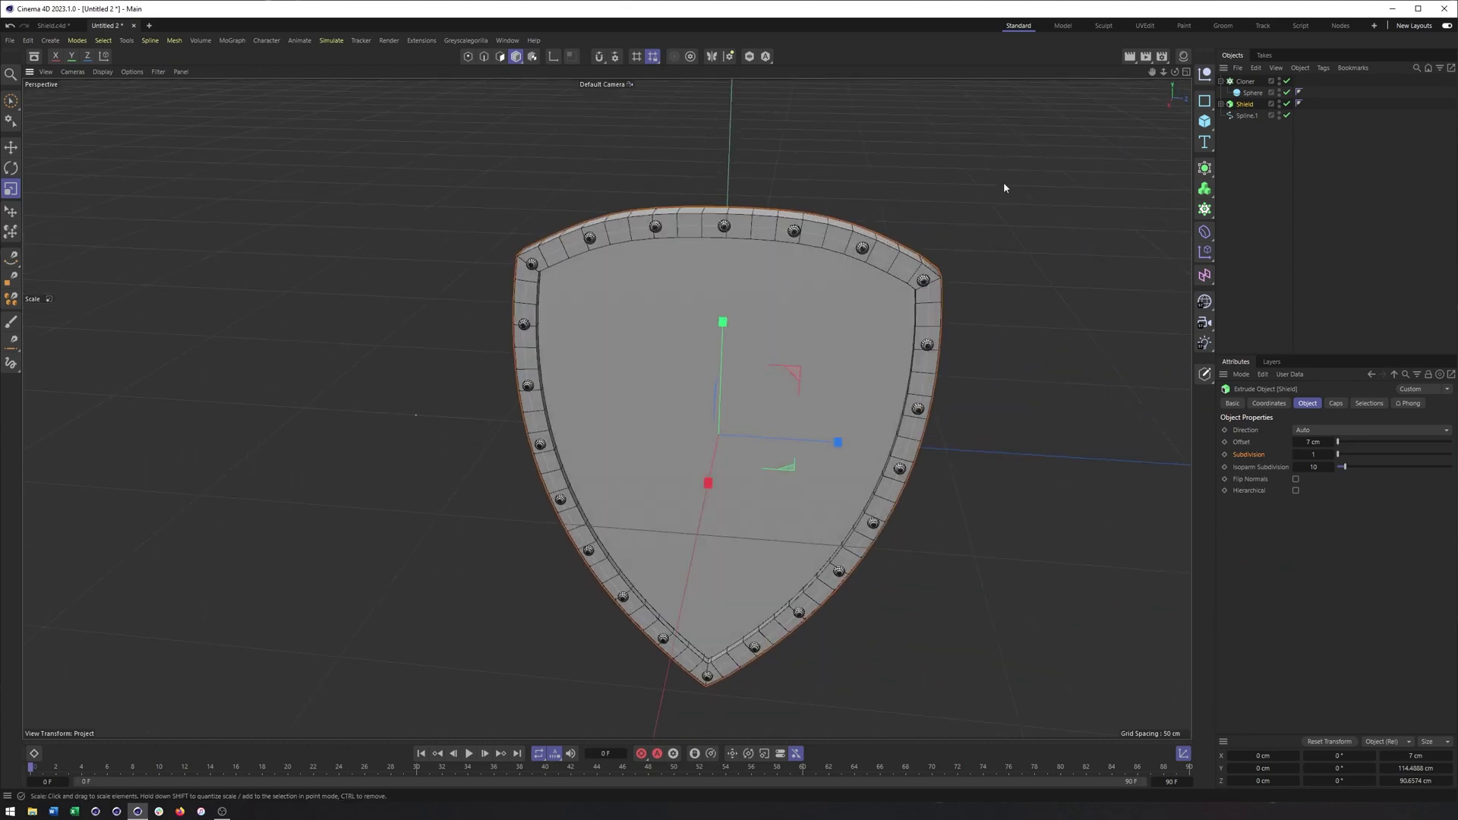
# - Group Shield with Spline.1 under a new Null and reselect Shield
pyautogui.click(1222, 81)
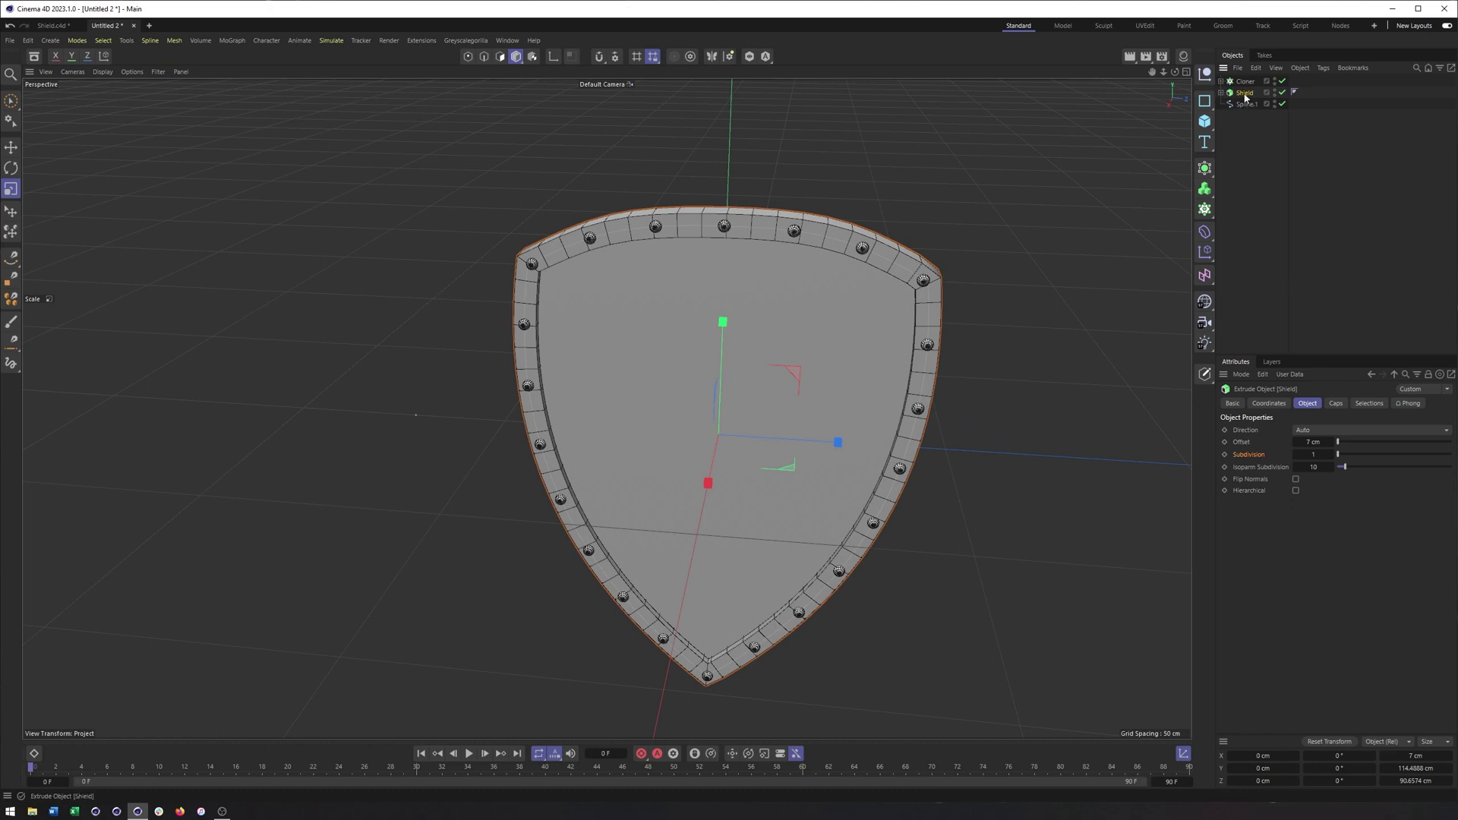
pyautogui.rightClick(1242, 95)
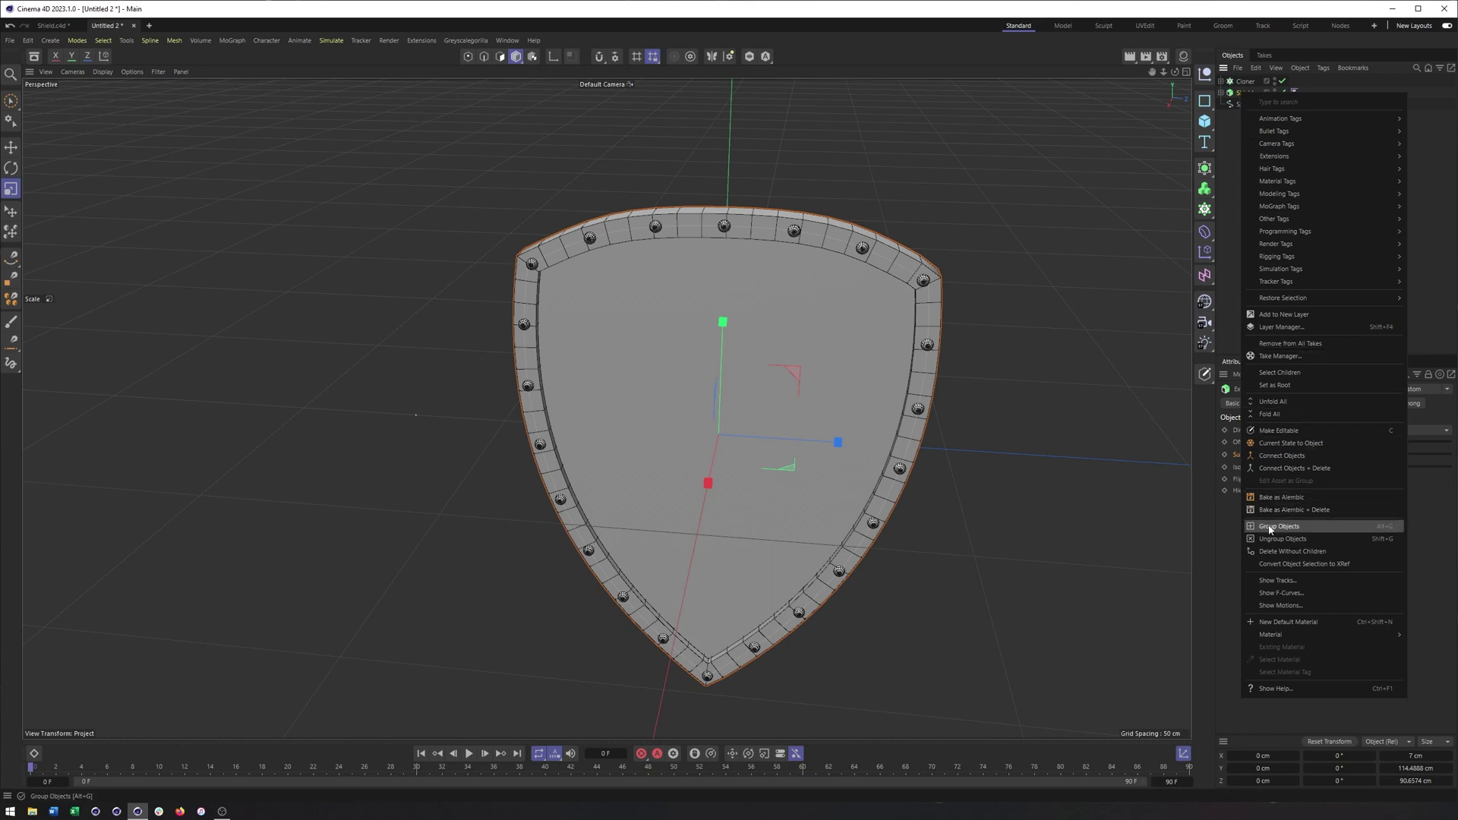
pyautogui.click(1269, 527)
pyautogui.click(1221, 92)
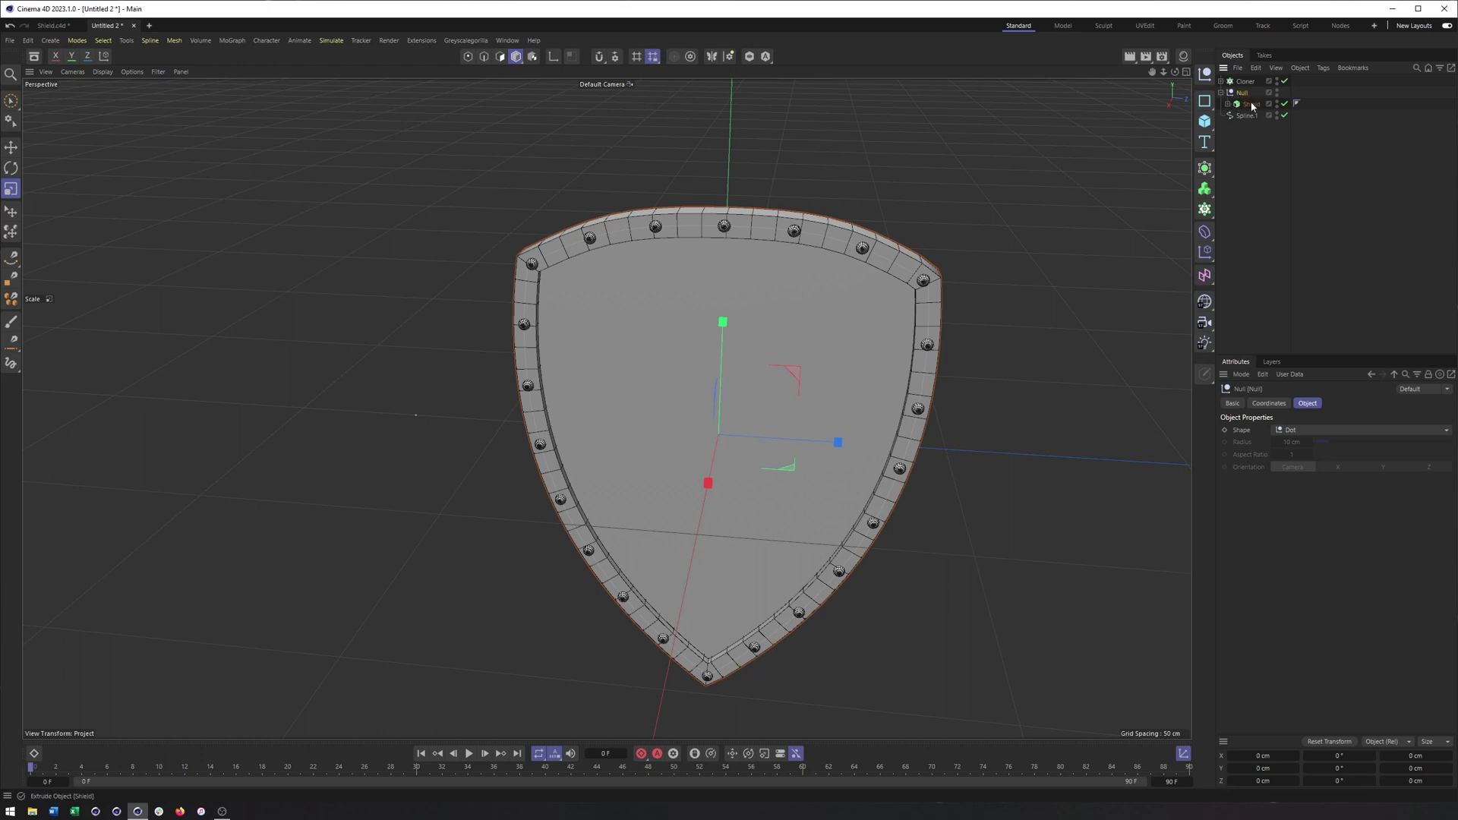
pyautogui.click(1250, 104)
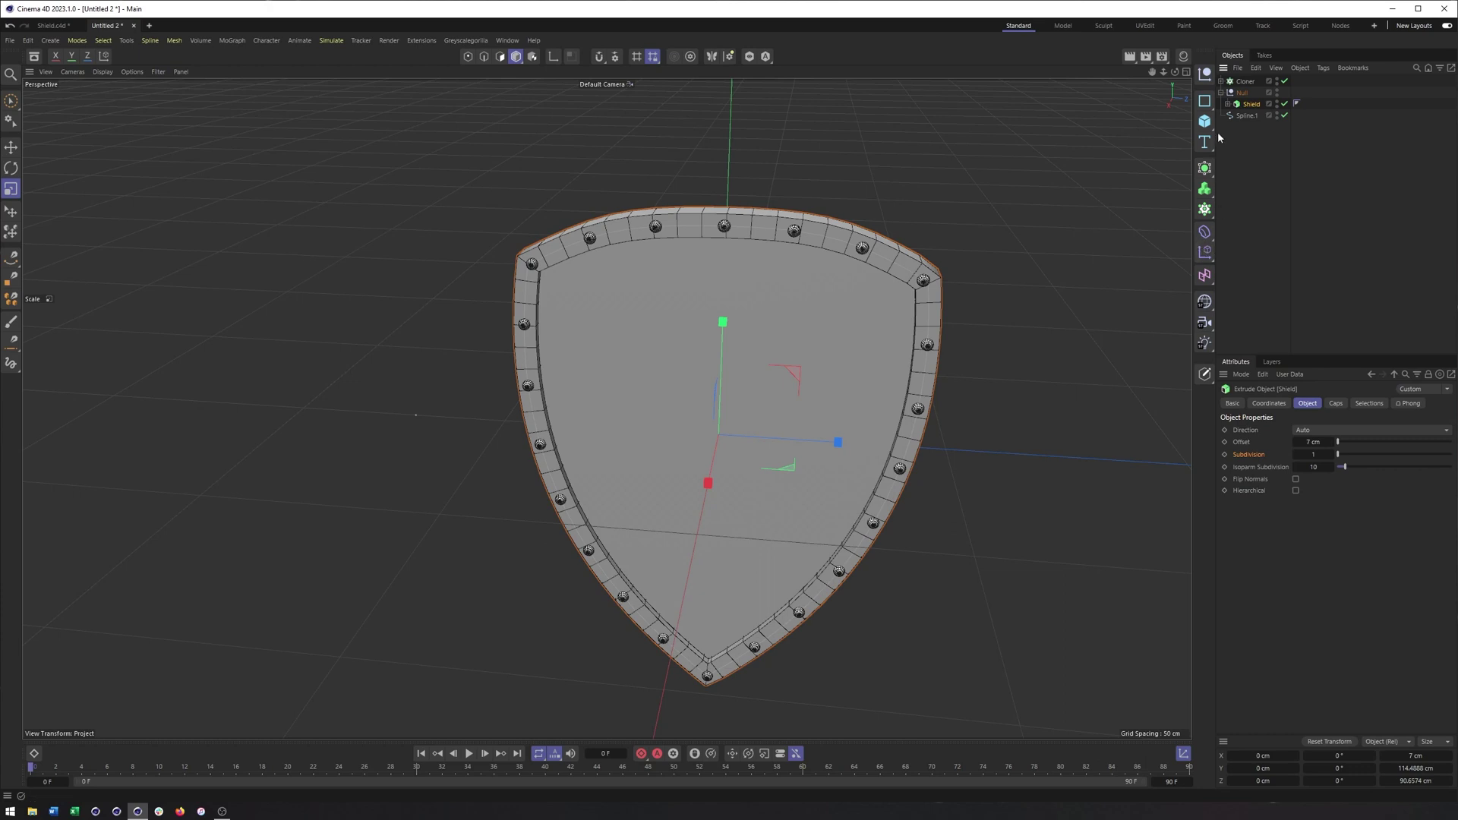
pyautogui.click(1206, 234)
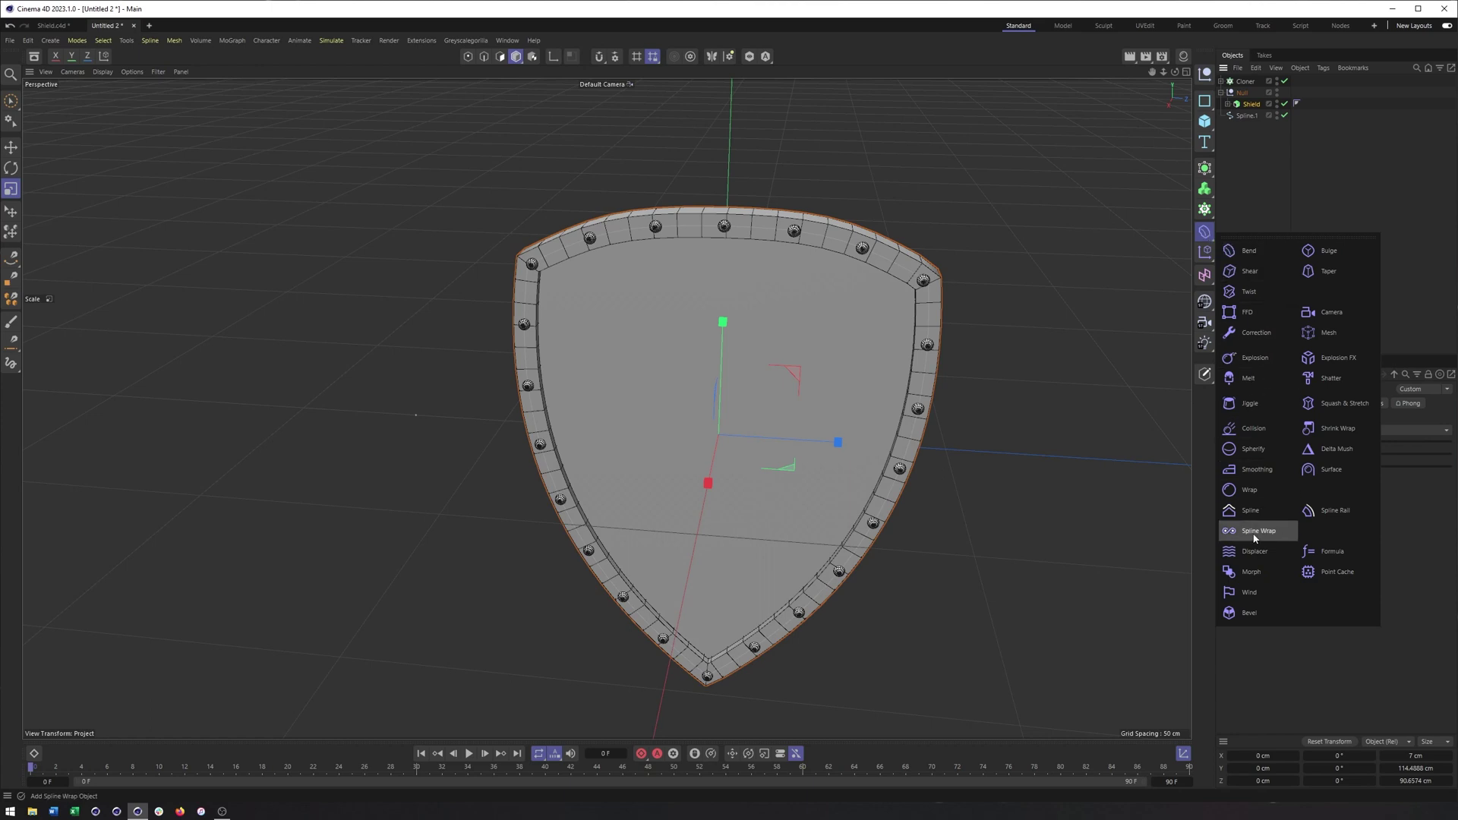
# - Add a Bevel deformer inside the Null group alongside Shield
pyautogui.click(1251, 612)
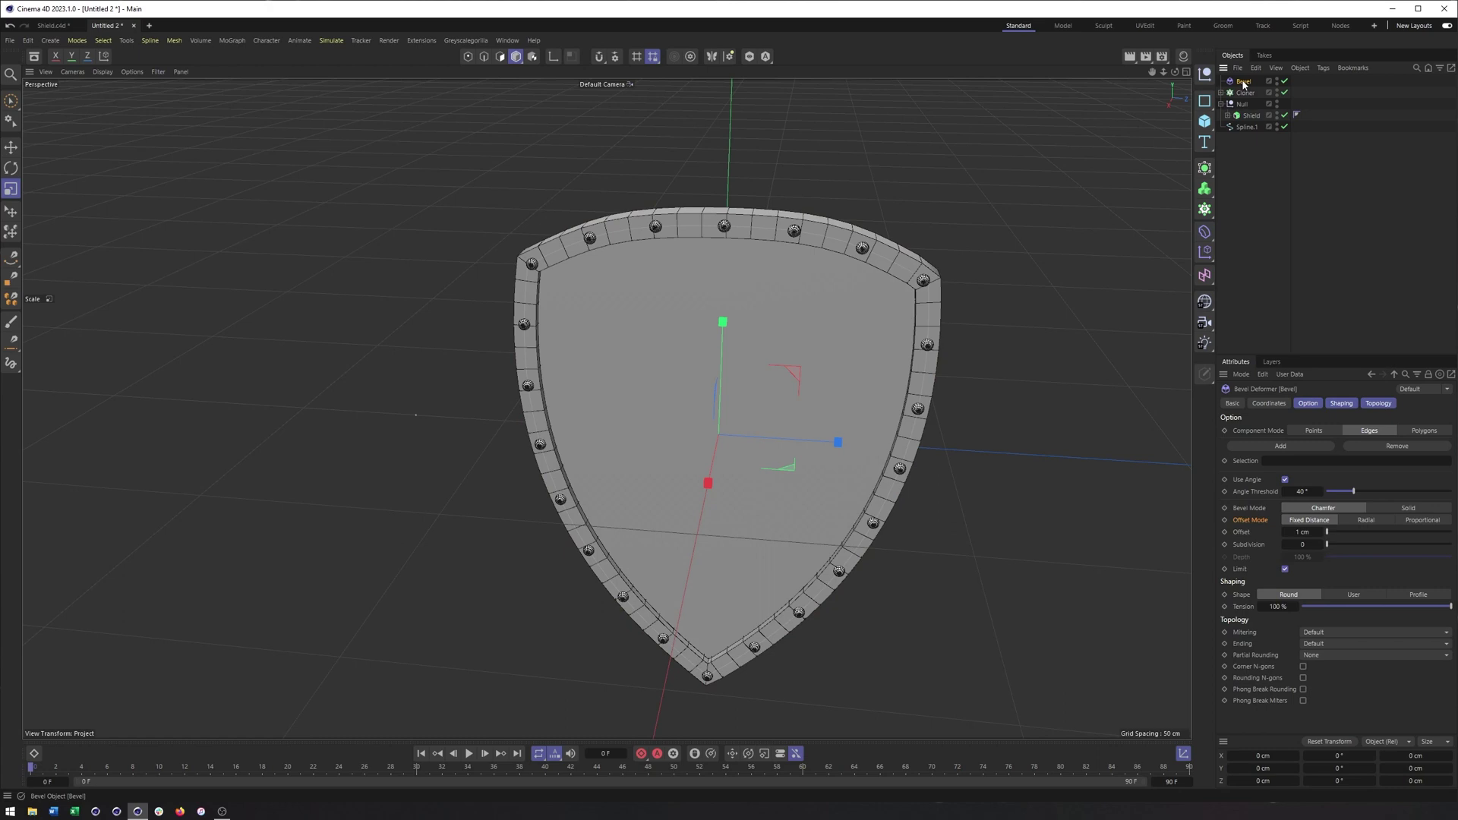
pyautogui.moveTo(1243, 82); pyautogui.dragTo(1246, 112)
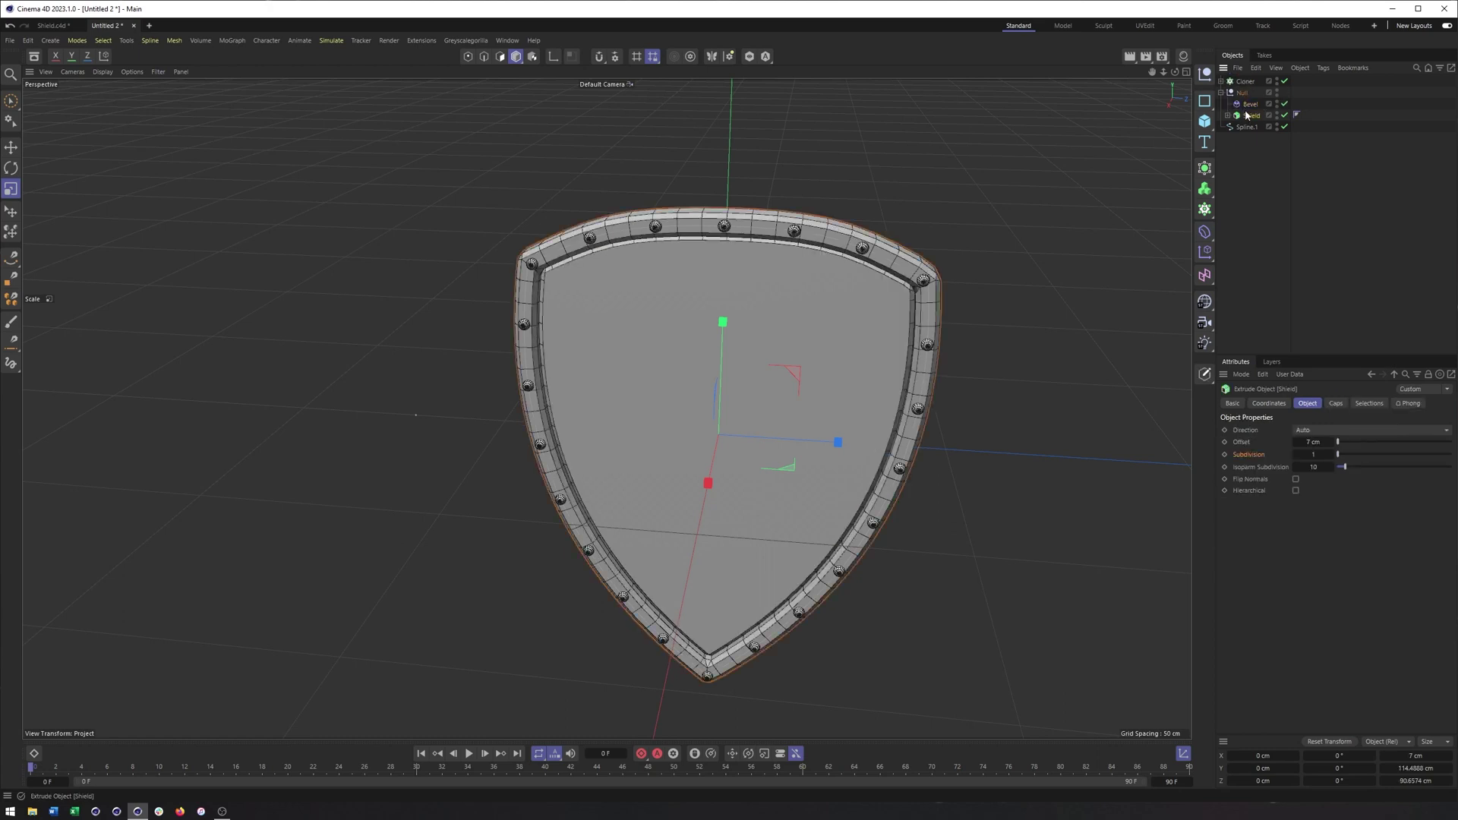
pyautogui.click(1249, 104)
pyautogui.click(1251, 117)
pyautogui.click(1248, 104)
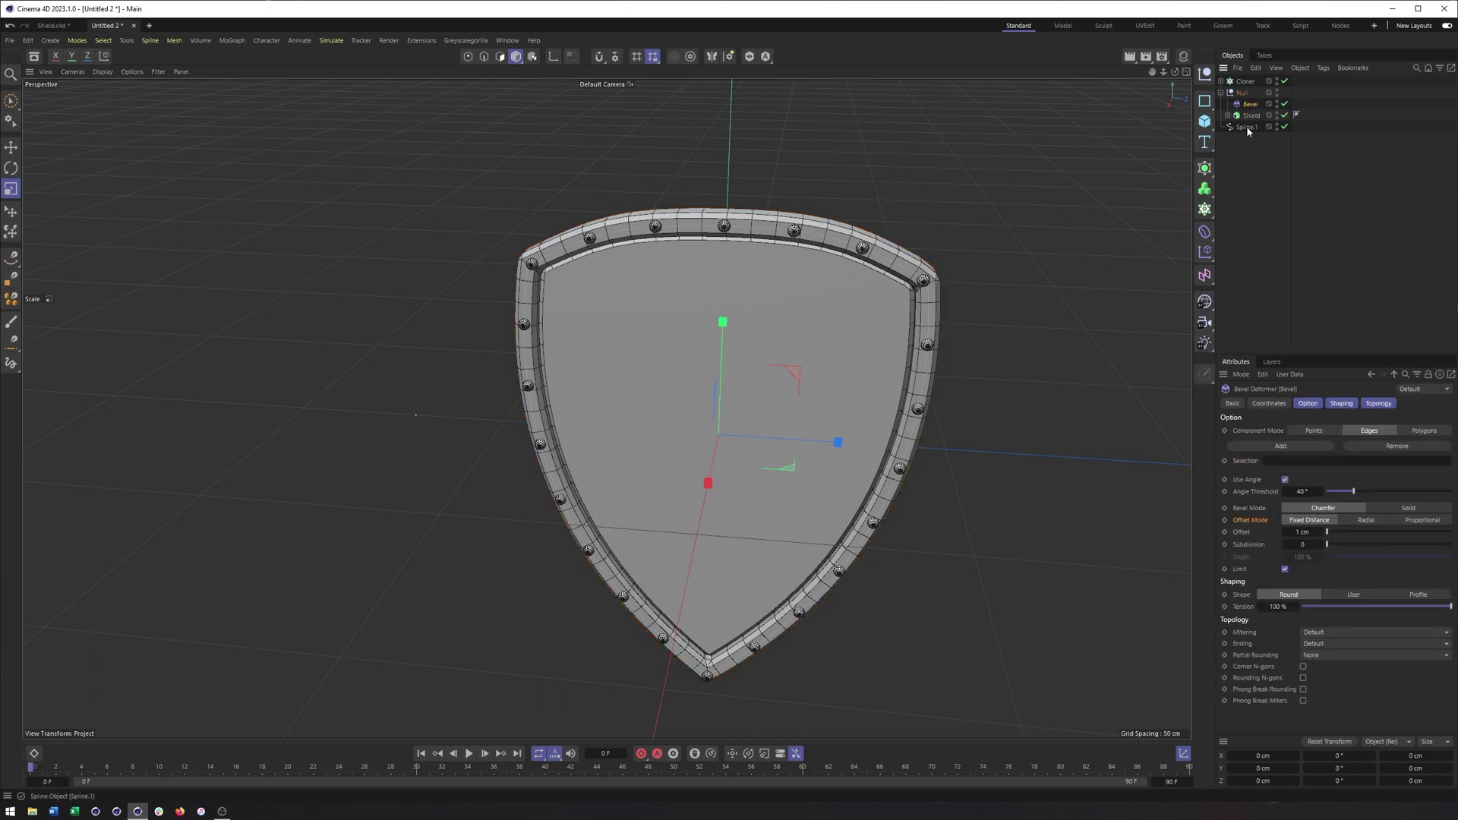
# - Add a temporary cube scaled to 57.2 cm, delete it, then reselect Bevel
pyautogui.click(1206, 122)
pyautogui.press('t')
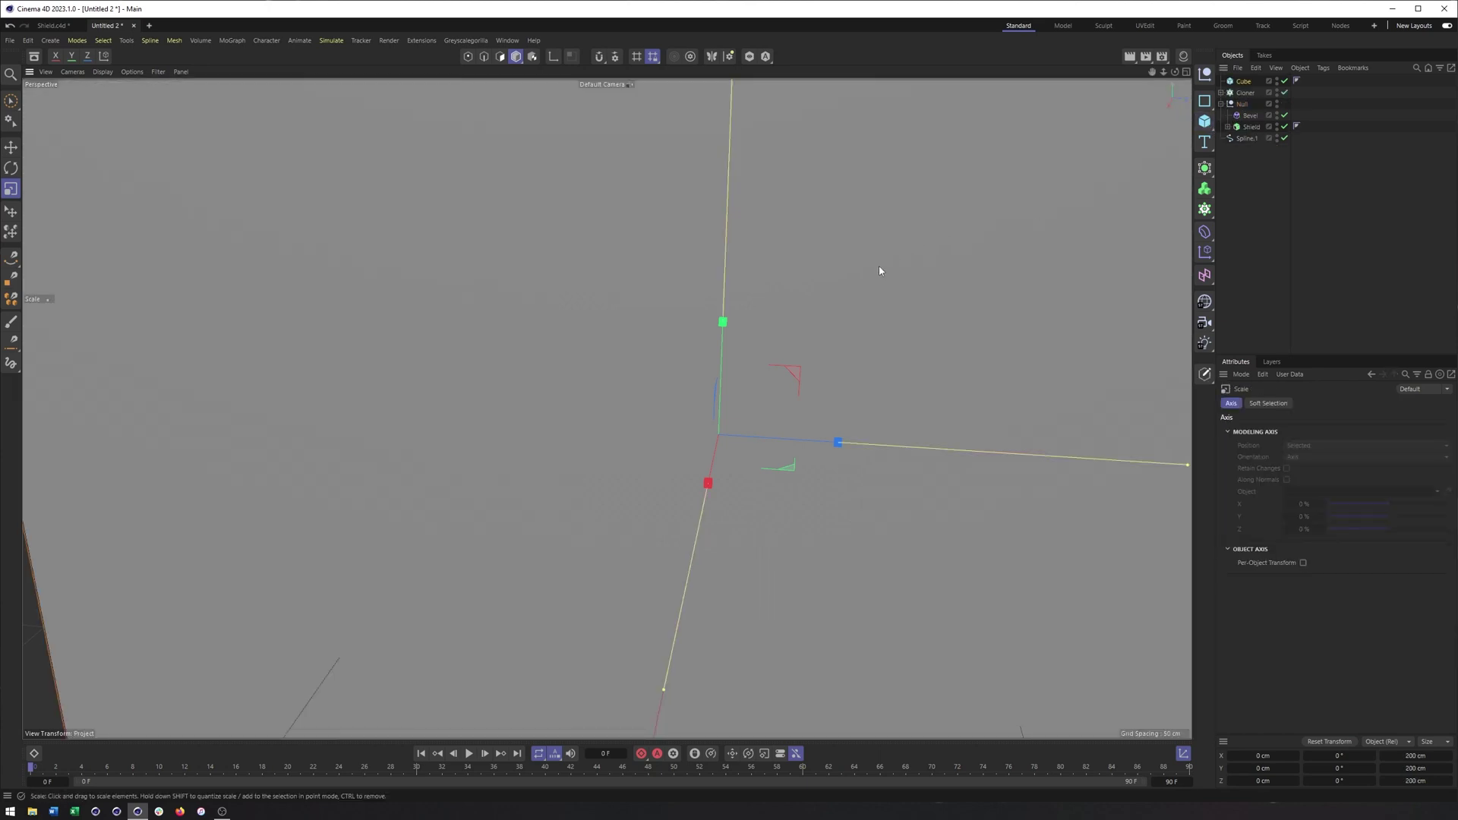
pyautogui.moveTo(880, 271); pyautogui.dragTo(586, 328)
pyautogui.moveTo(1232, 82); pyautogui.dragTo(1241, 111)
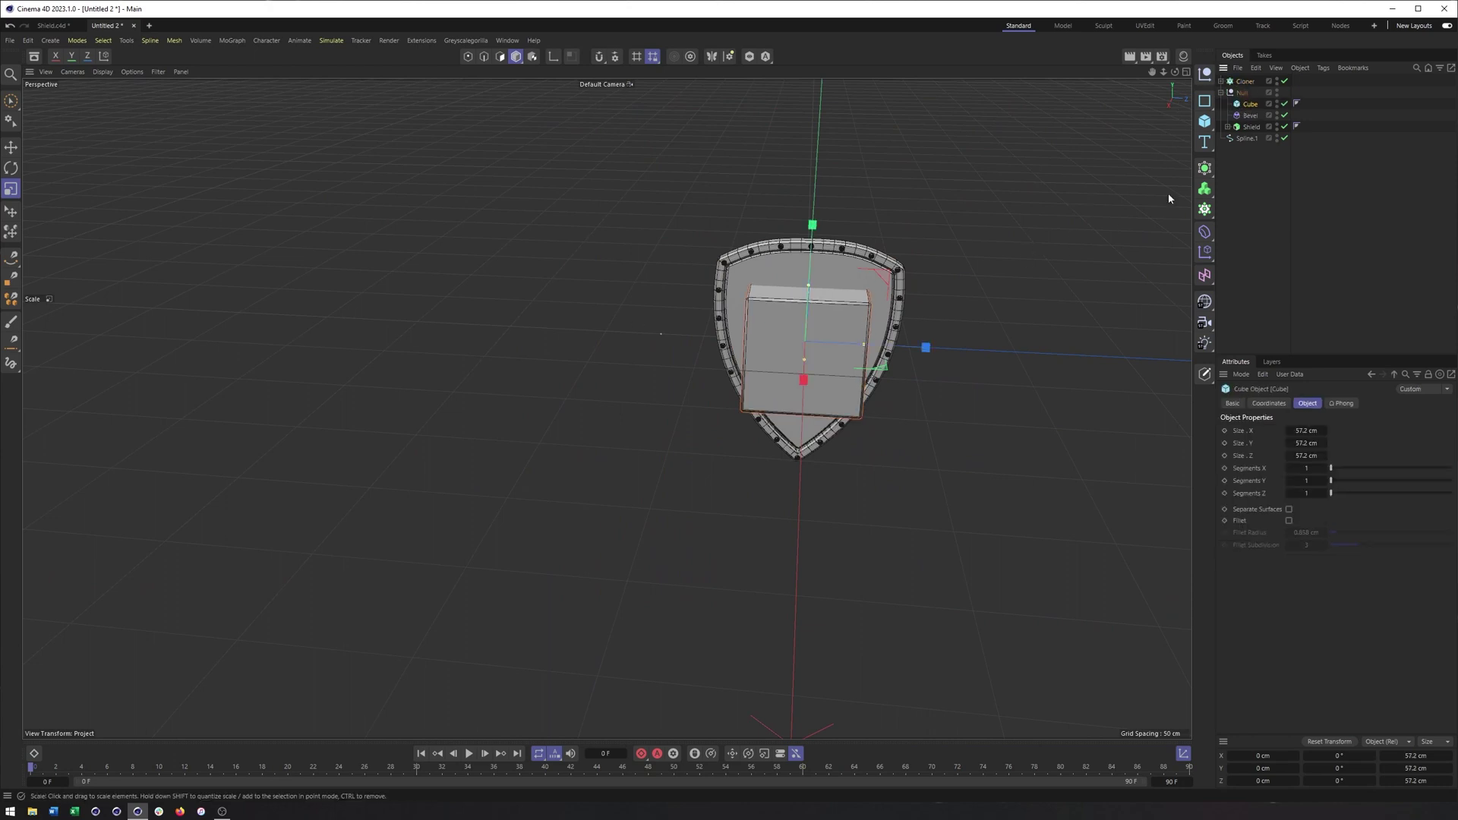
pyautogui.press('Delete')
pyautogui.click(1249, 104)
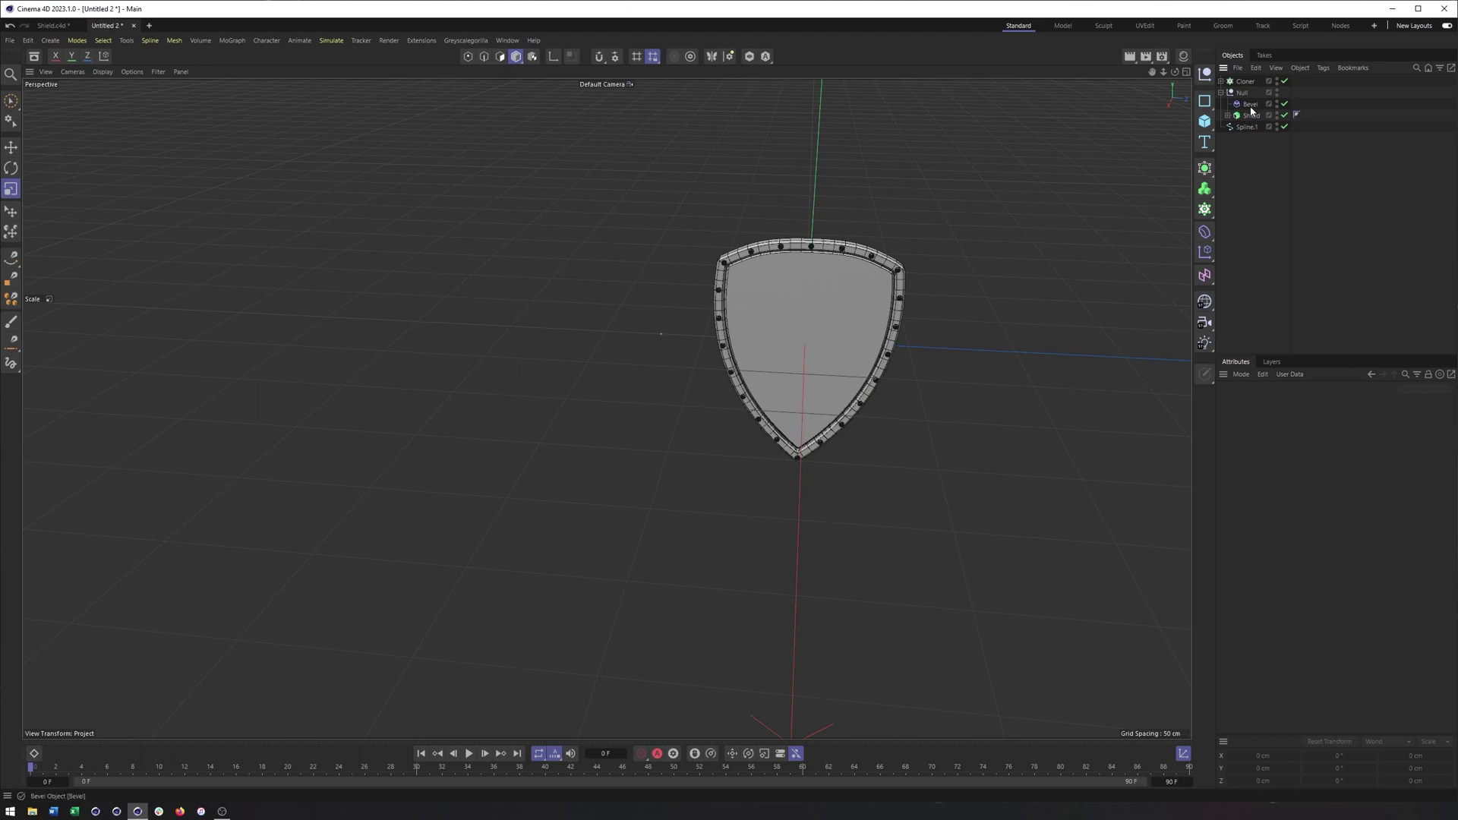
pyautogui.keyDown('alt'); pyautogui.moveTo(805, 295); pyautogui.dragTo(994, 280, button='right'); pyautogui.keyUp('alt')
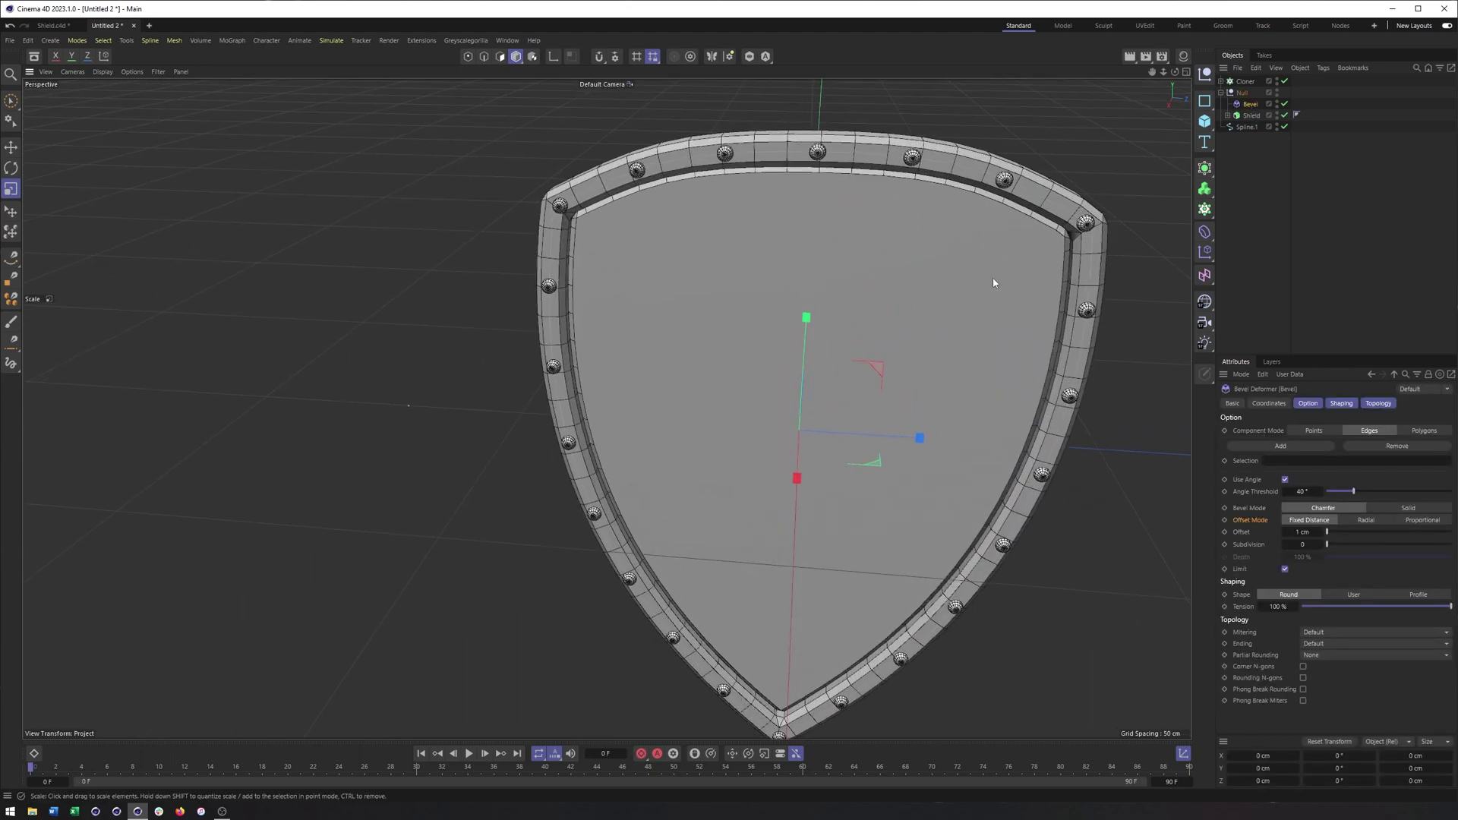
# - Raise the Bevel's angle threshold to 105°, then turn Use Angle off entirely
pyautogui.keyDown('alt'); pyautogui.moveTo(828, 296); pyautogui.dragTo(871, 304); pyautogui.keyUp('alt')
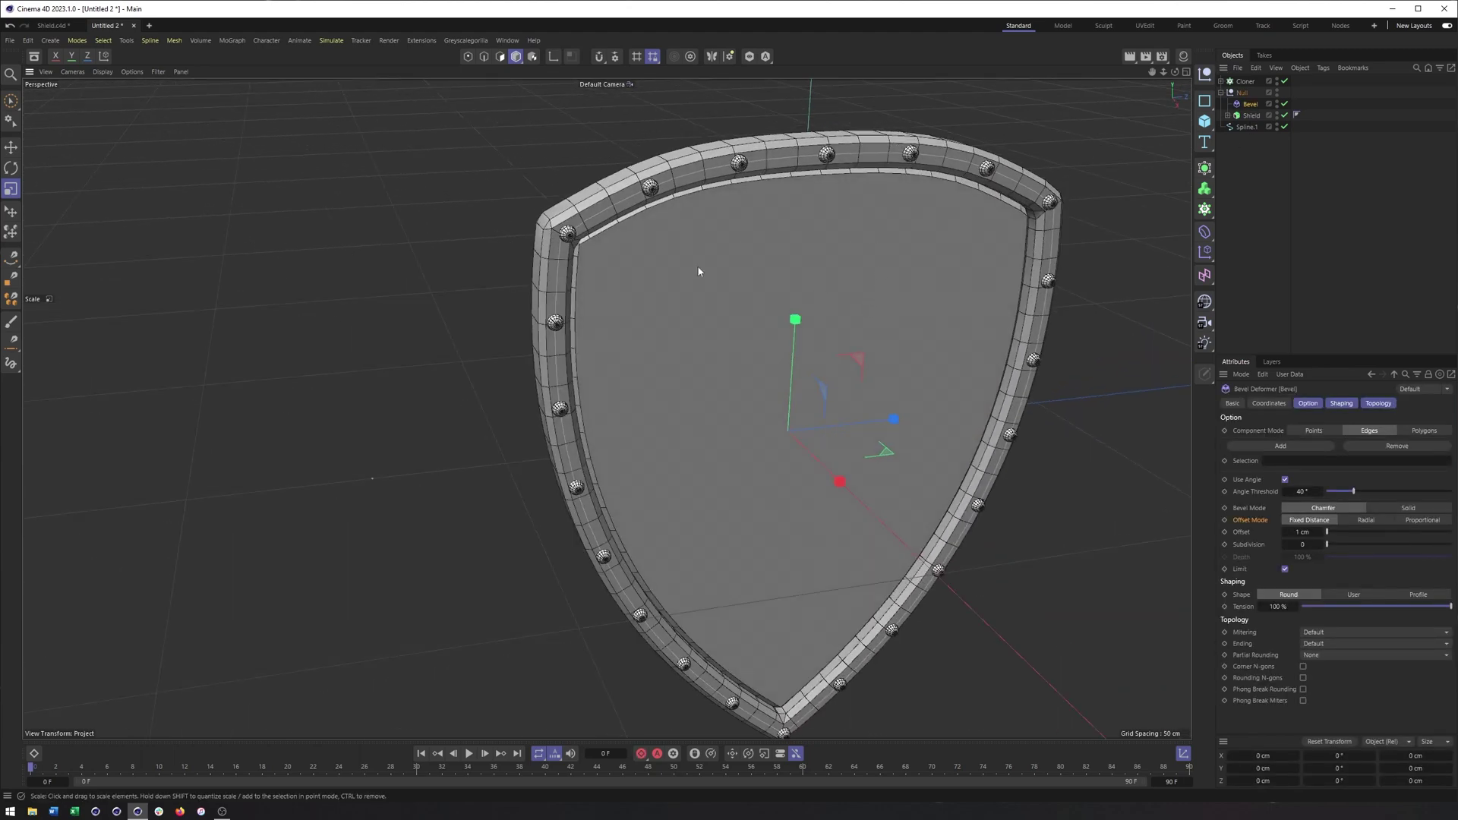
pyautogui.keyDown('alt'); pyautogui.moveTo(771, 220); pyautogui.dragTo(751, 221); pyautogui.keyUp('alt')
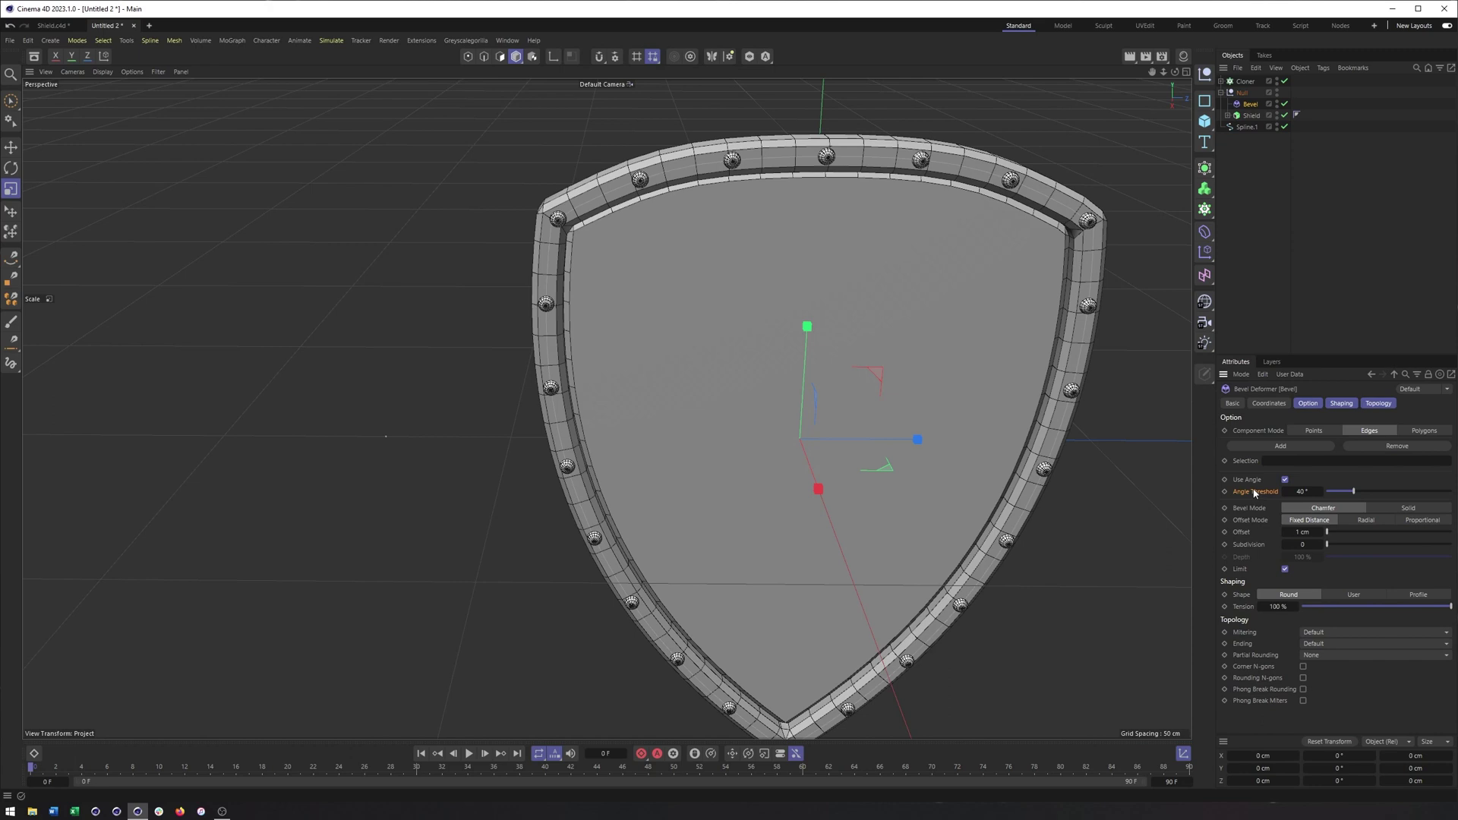
pyautogui.moveTo(1354, 491); pyautogui.dragTo(1385, 495)
pyautogui.click(1285, 480)
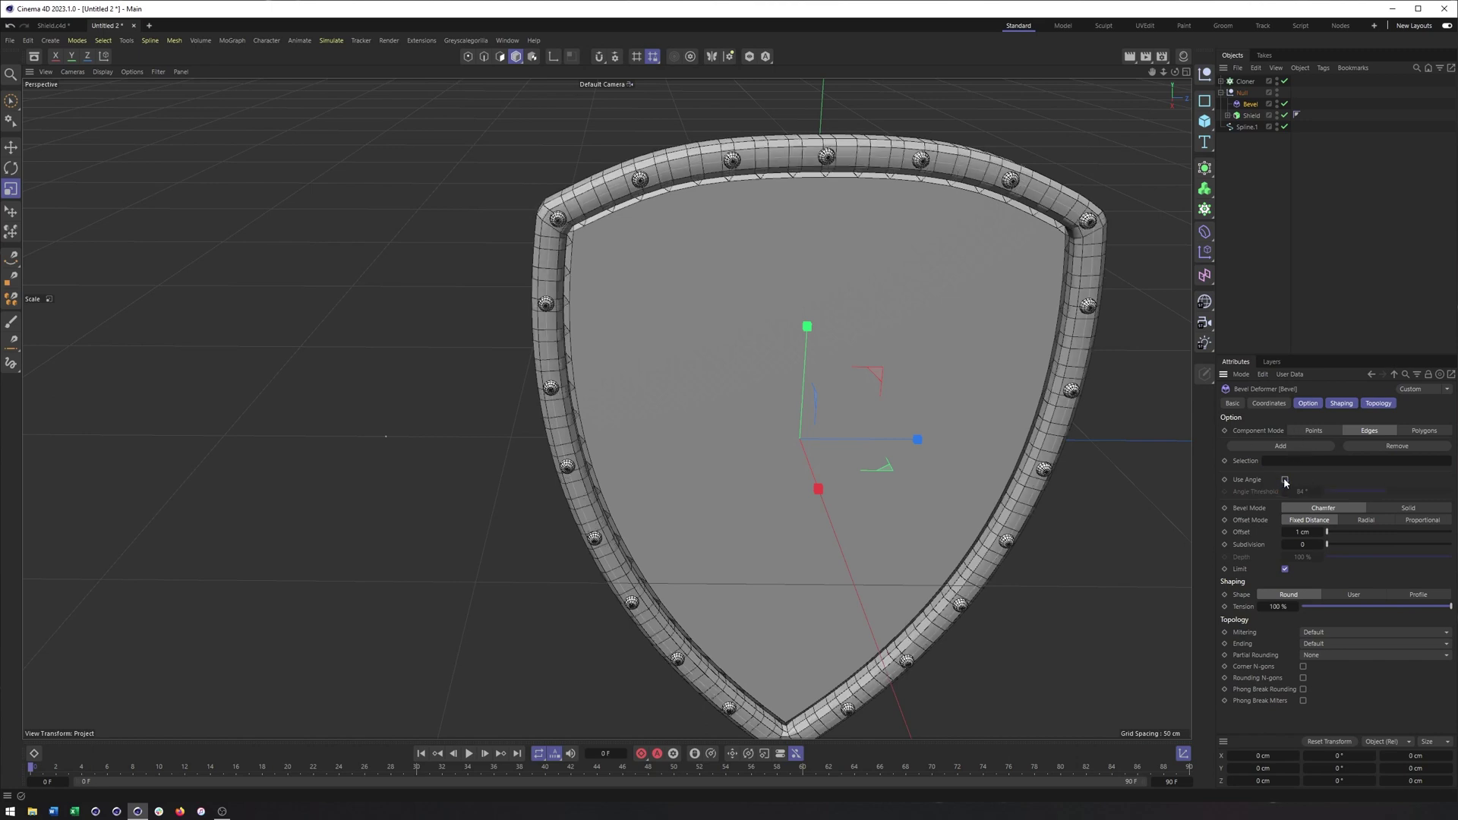
pyautogui.click(1250, 116)
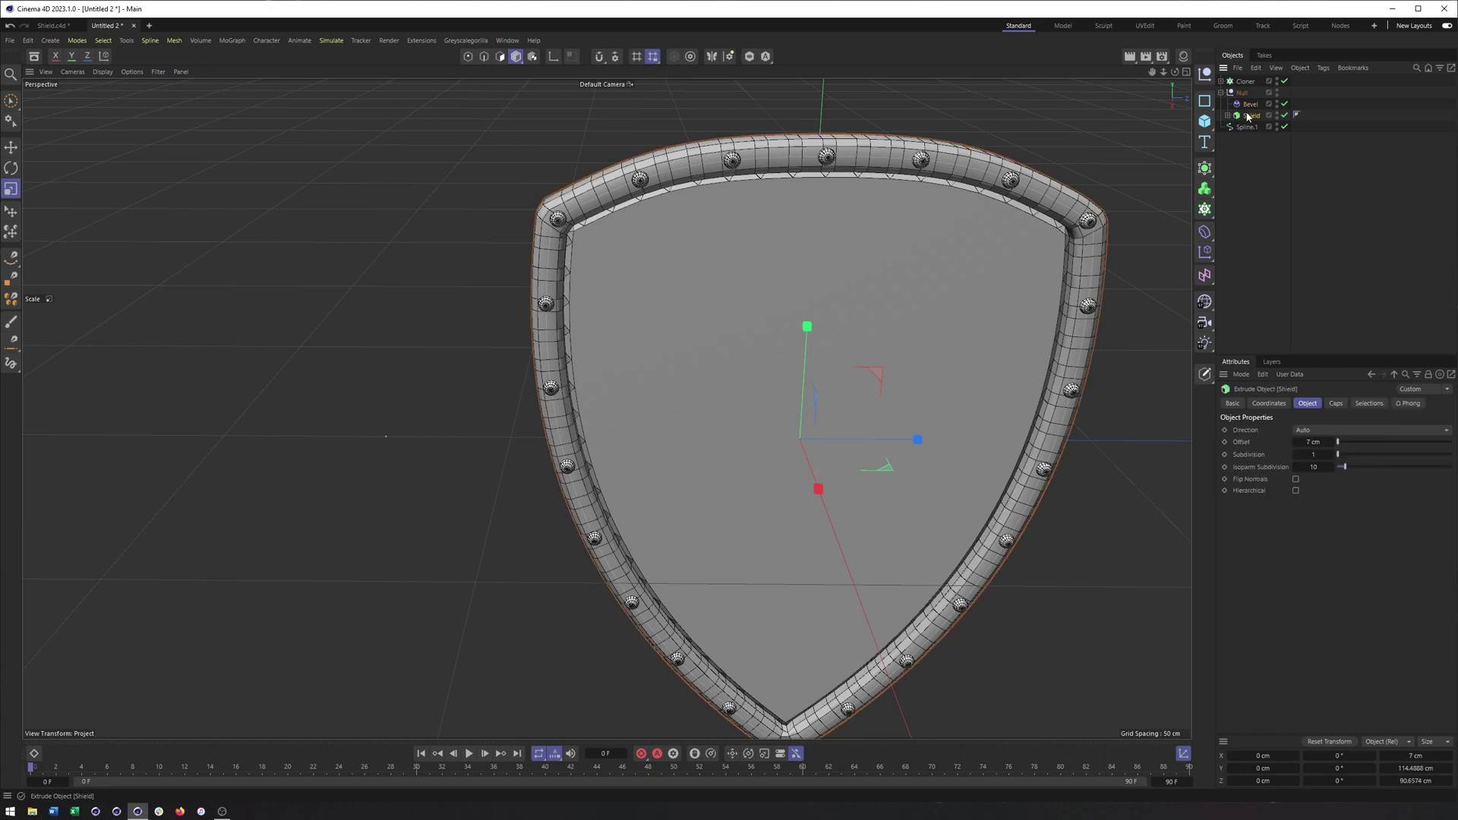
# - Create edge selection tags on the Shield extrude and restrict the Bevel to ES1
pyautogui.click(1368, 403)
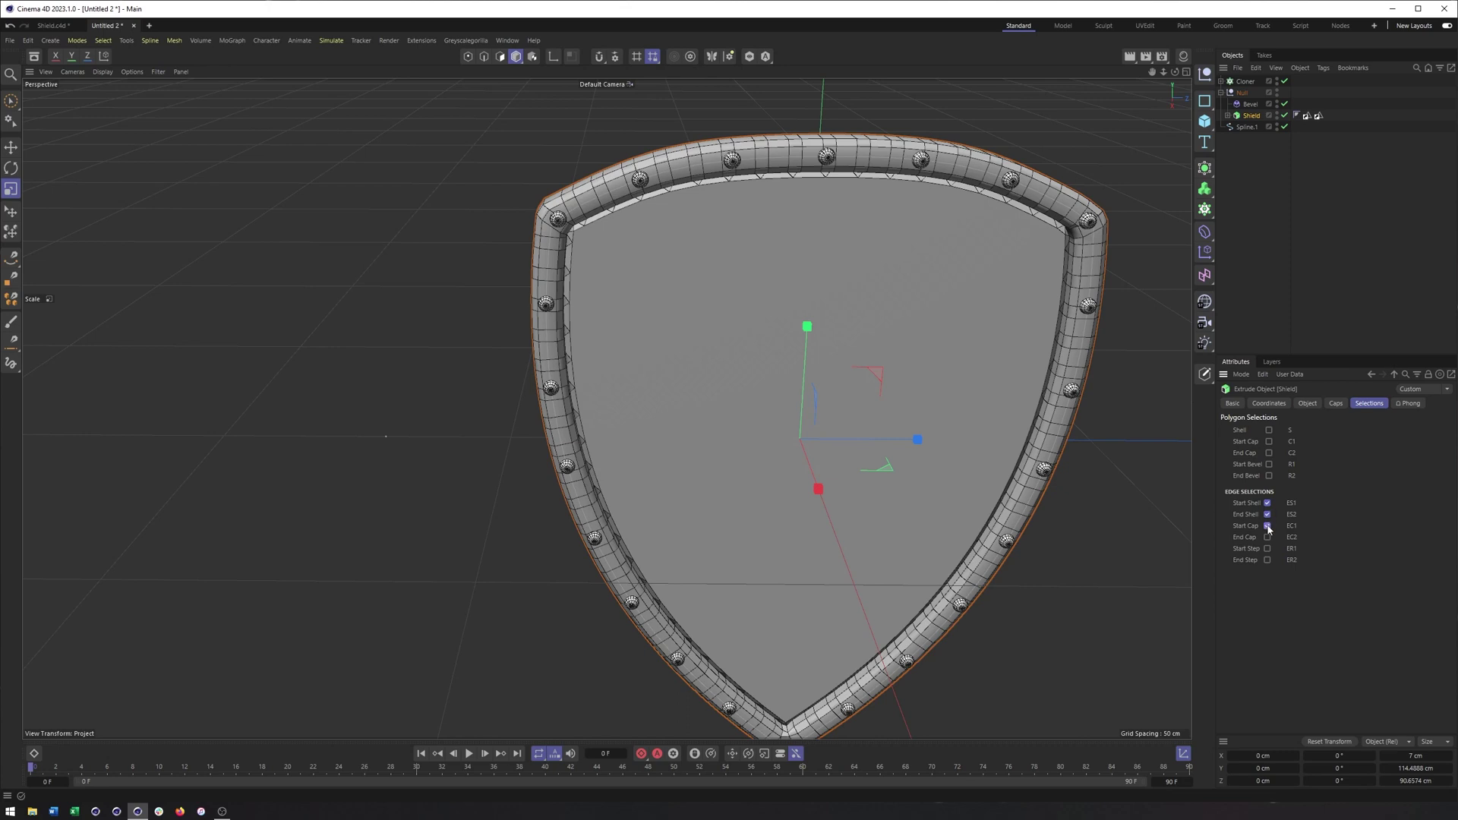
pyautogui.click(1268, 560)
pyautogui.click(1250, 104)
pyautogui.keyDown('alt'); pyautogui.moveTo(1016, 307); pyautogui.dragTo(1032, 302); pyautogui.keyUp('alt')
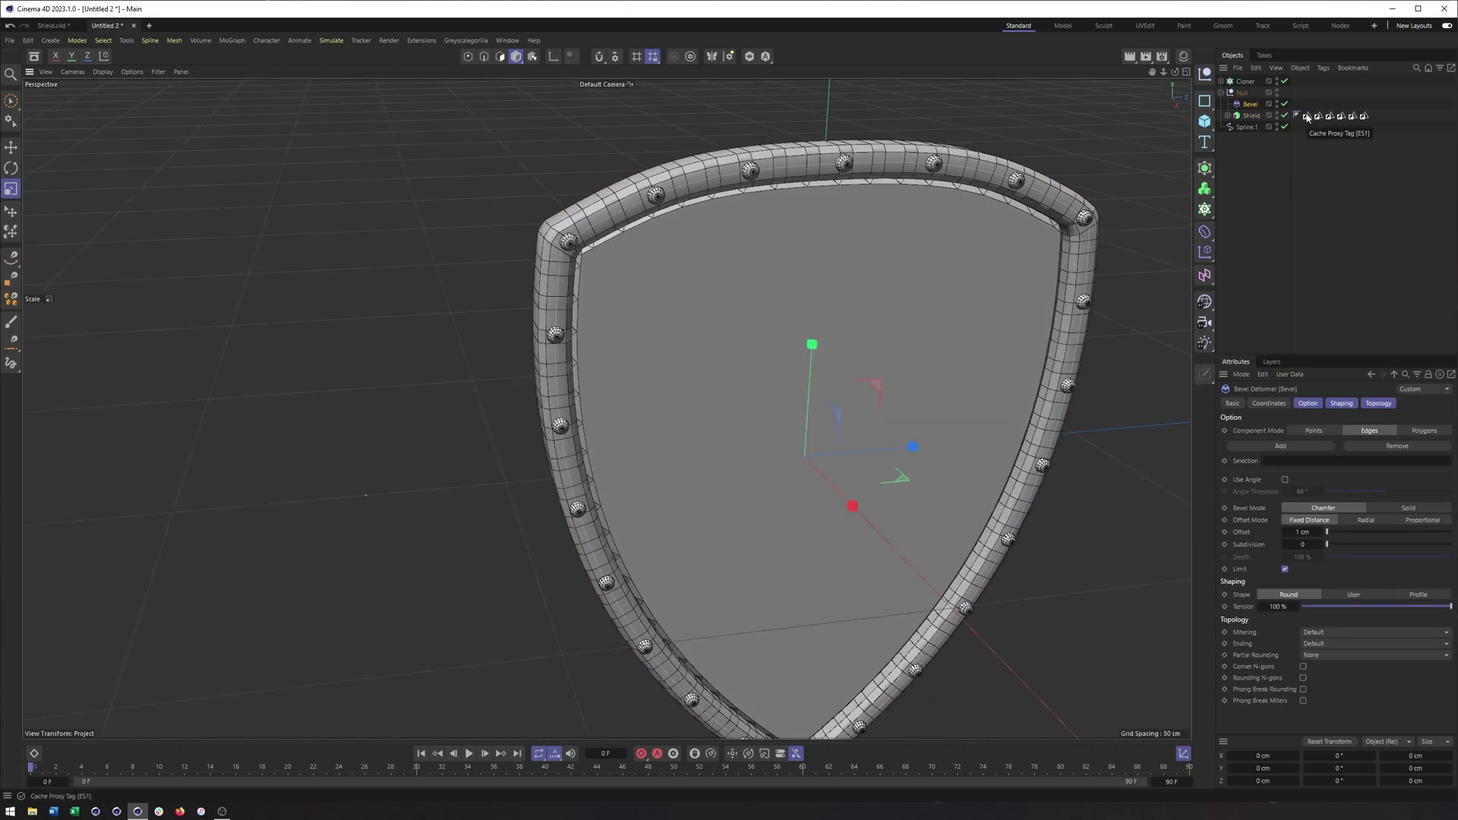
pyautogui.moveTo(1307, 116); pyautogui.dragTo(1294, 462)
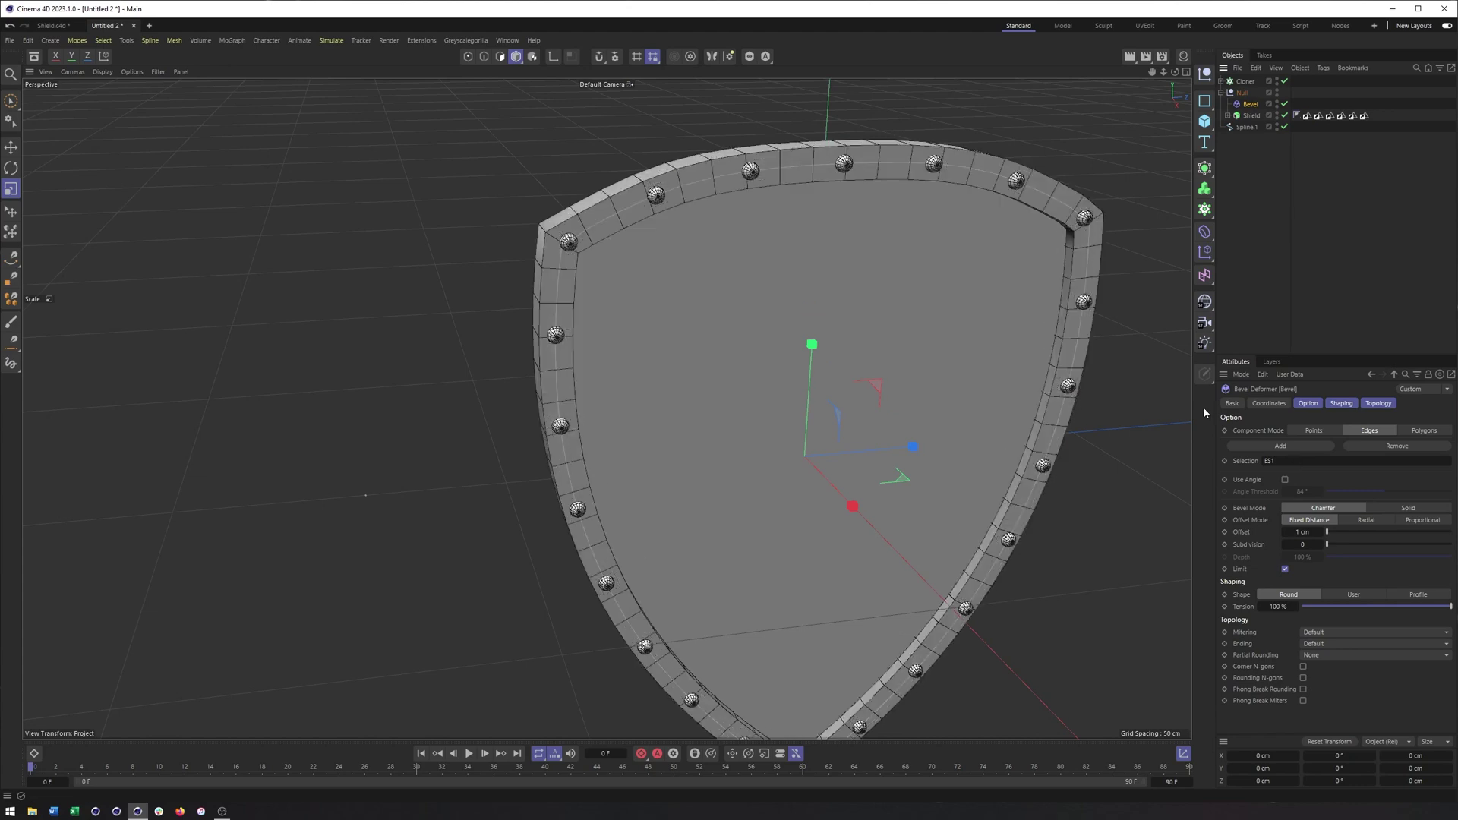
# - Set the bevel offset to 0.4 cm with 2 subdivisions
pyautogui.keyDown('alt'); pyautogui.moveTo(851, 298); pyautogui.dragTo(994, 304); pyautogui.keyUp('alt')
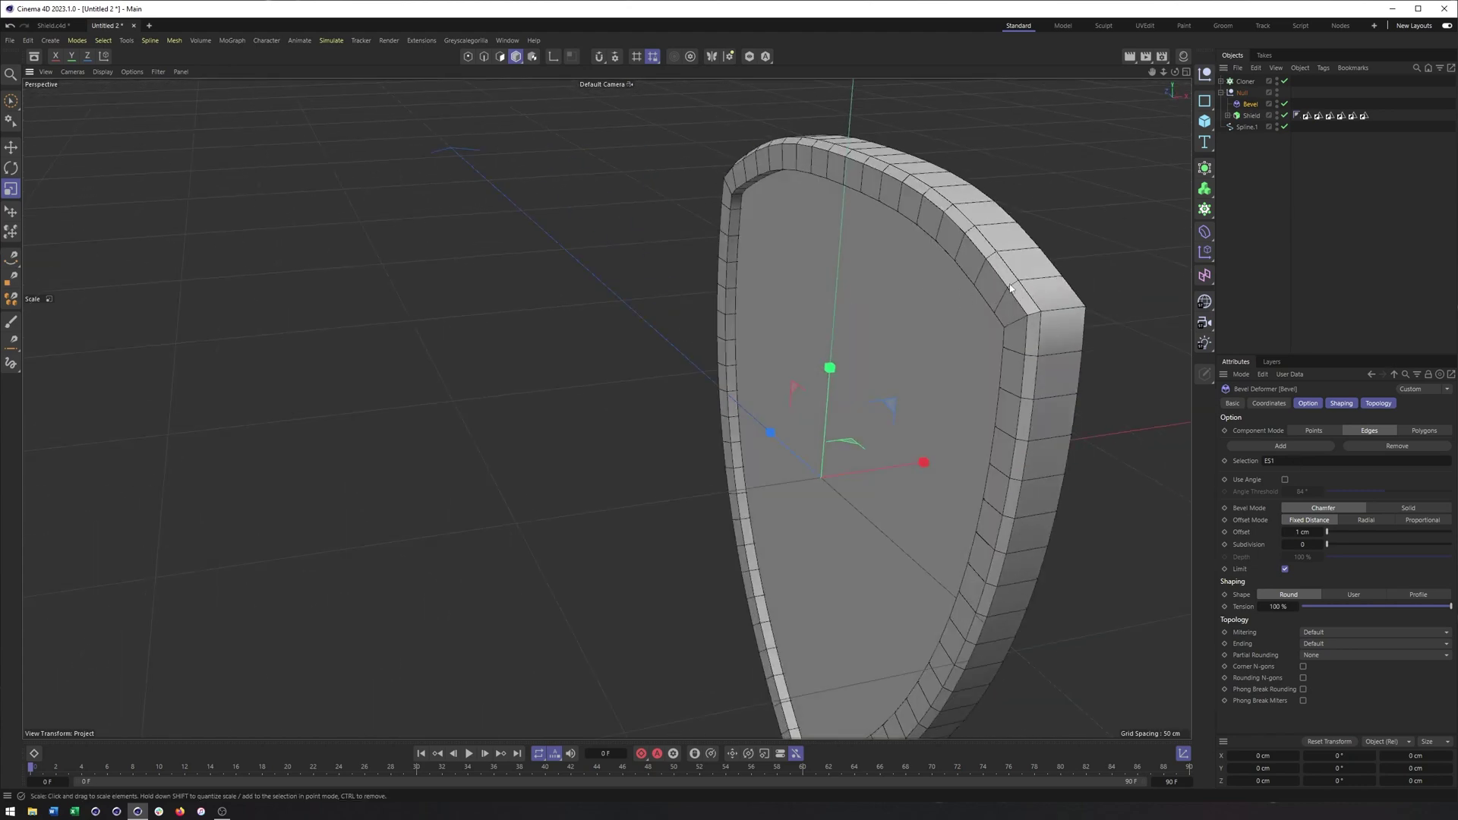
pyautogui.click(1300, 532)
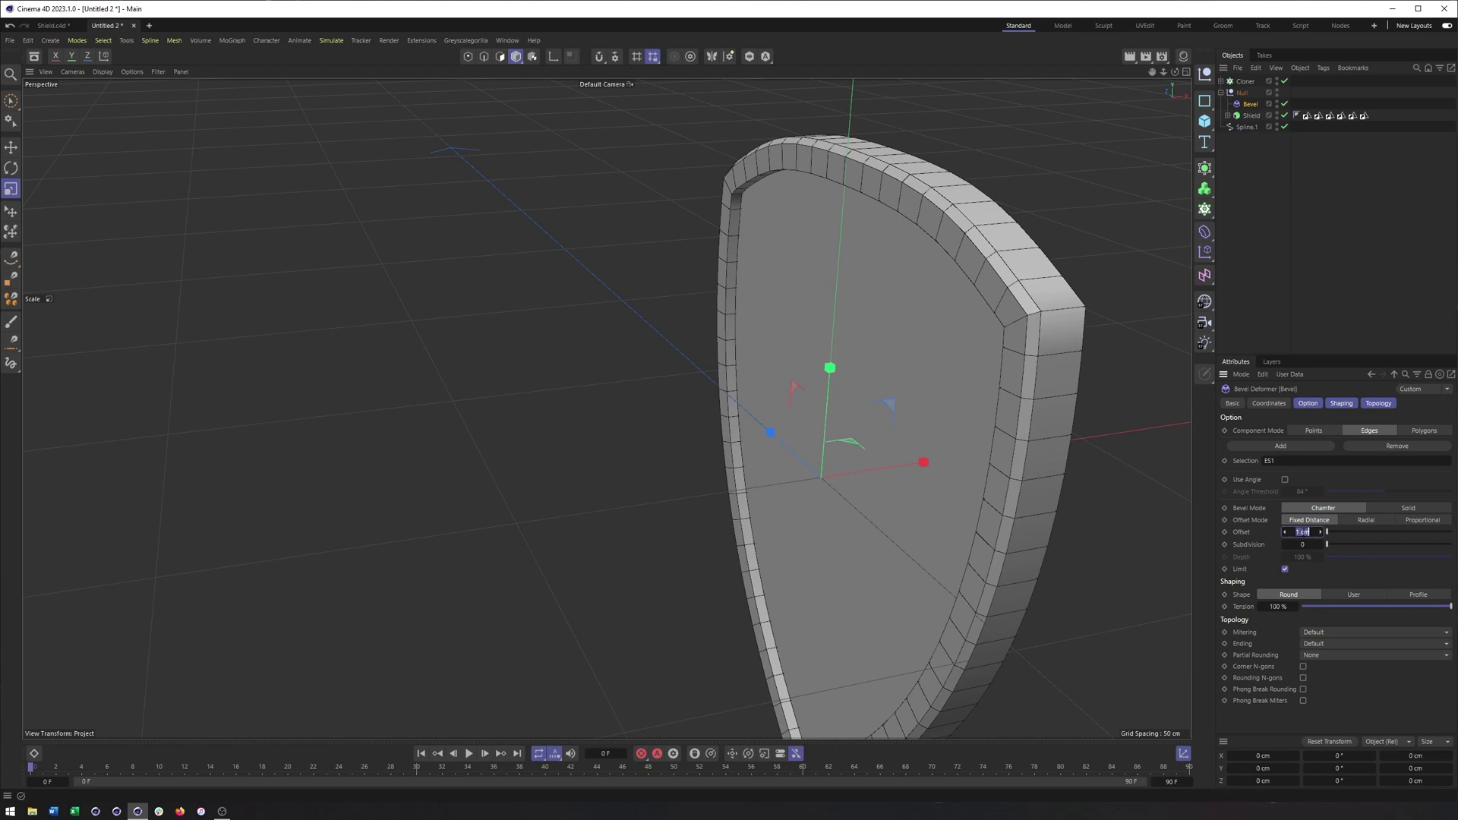
pyautogui.write('.4')
pyautogui.press('Return')
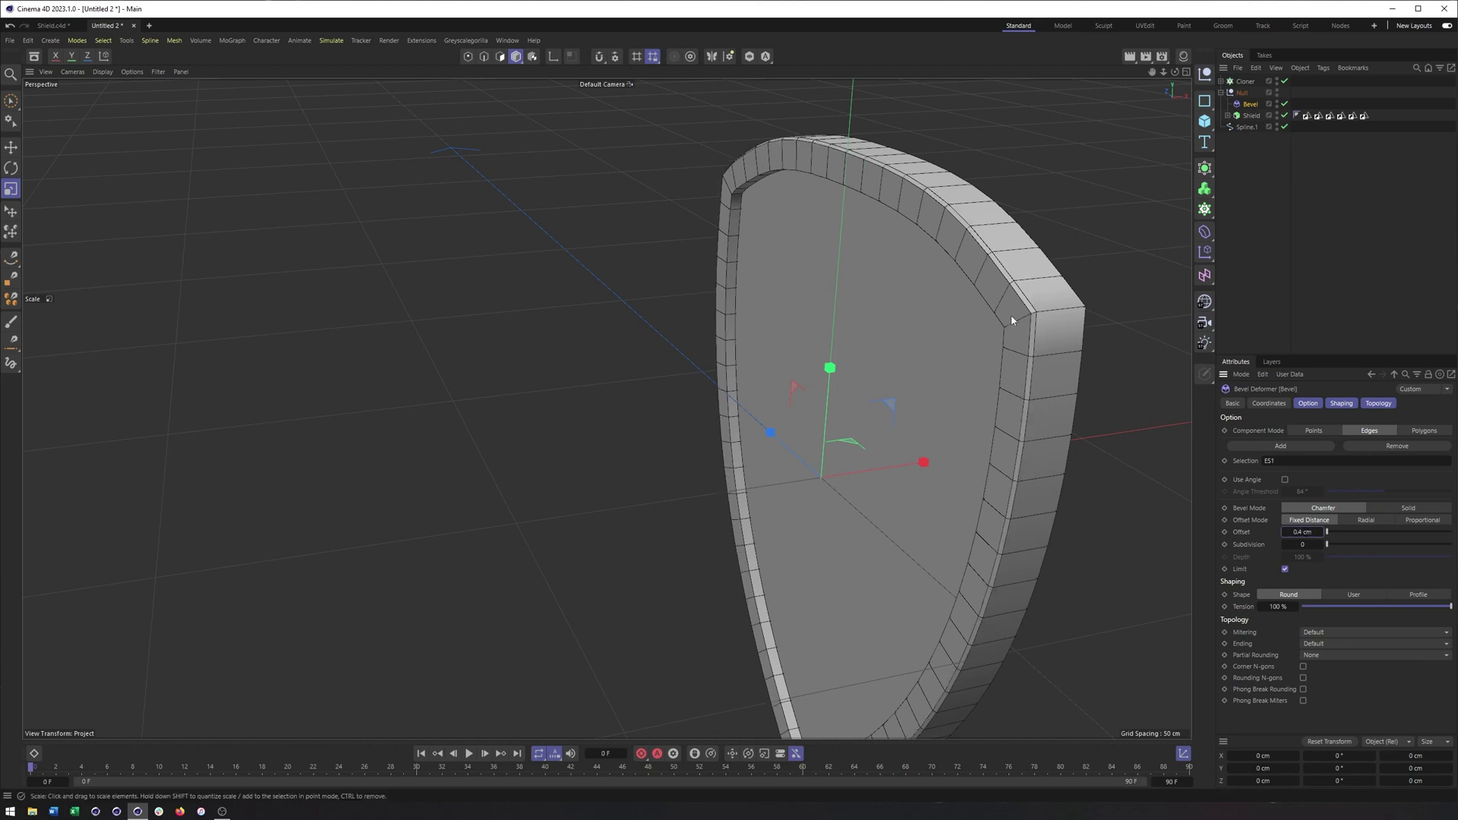
pyautogui.moveTo(1326, 545); pyautogui.dragTo(1338, 544)
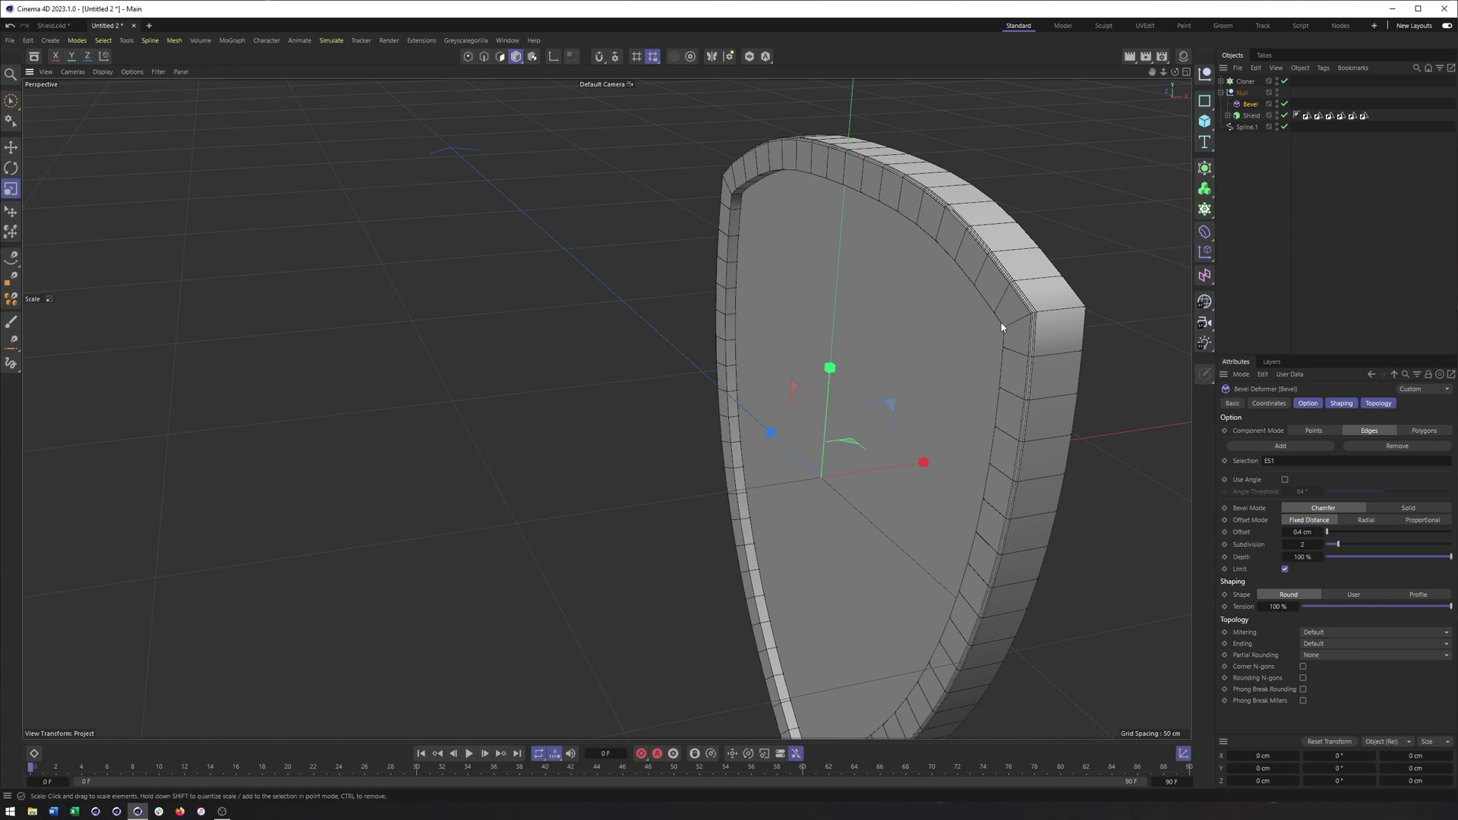
pyautogui.moveTo(1004, 316)
pyautogui.keyDown('alt'); pyautogui.mouseDown()
pyautogui.moveTo(913, 331)
pyautogui.moveTo(771, 316)
pyautogui.mouseUp(); pyautogui.keyUp('alt')
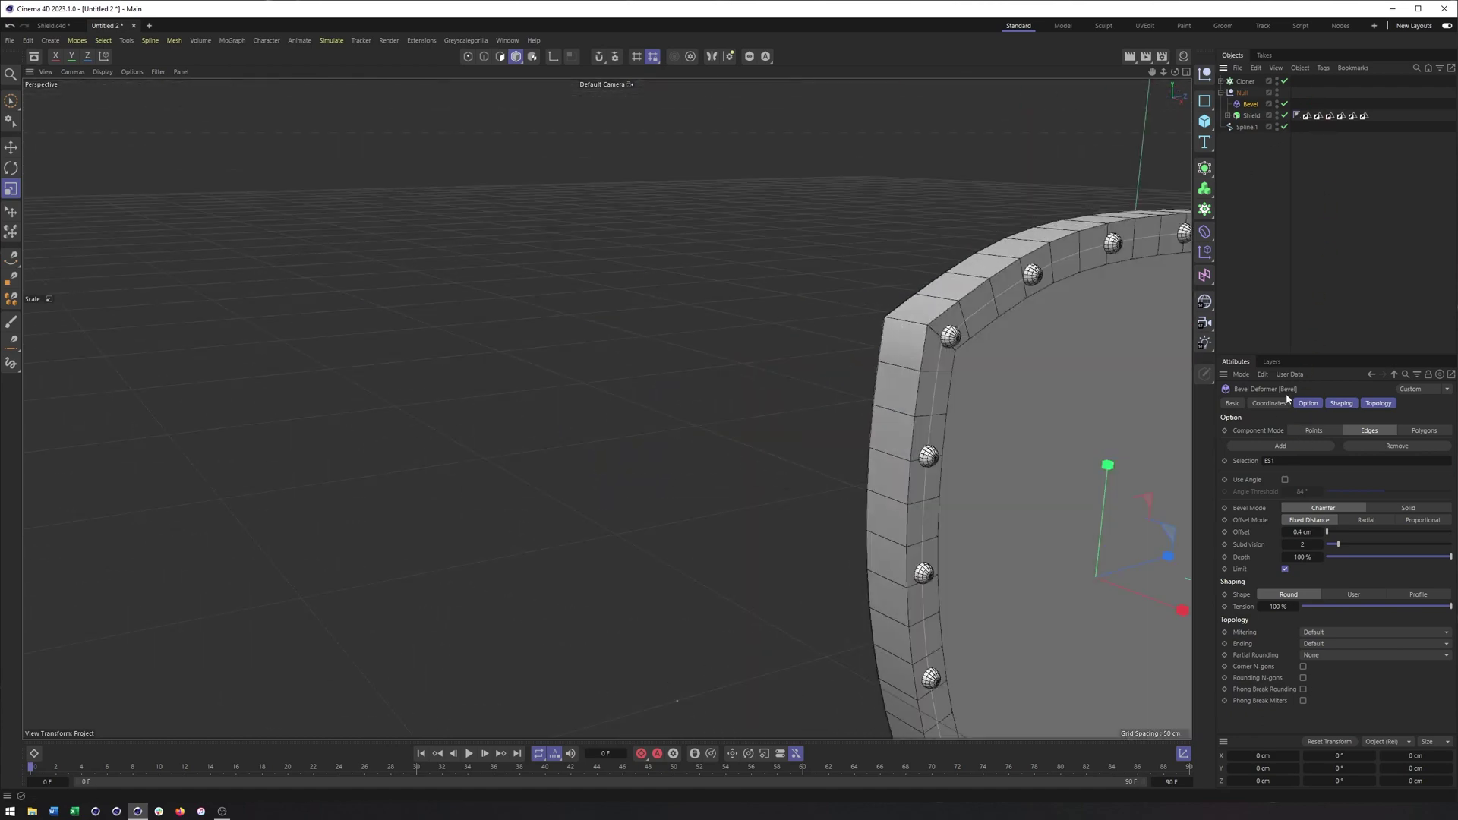
# - Add three Bevel selection slots and fill them with the ES2 and EC1 edge selections
pyautogui.click(1263, 445)
pyautogui.click(1262, 445)
pyautogui.click(1262, 445)
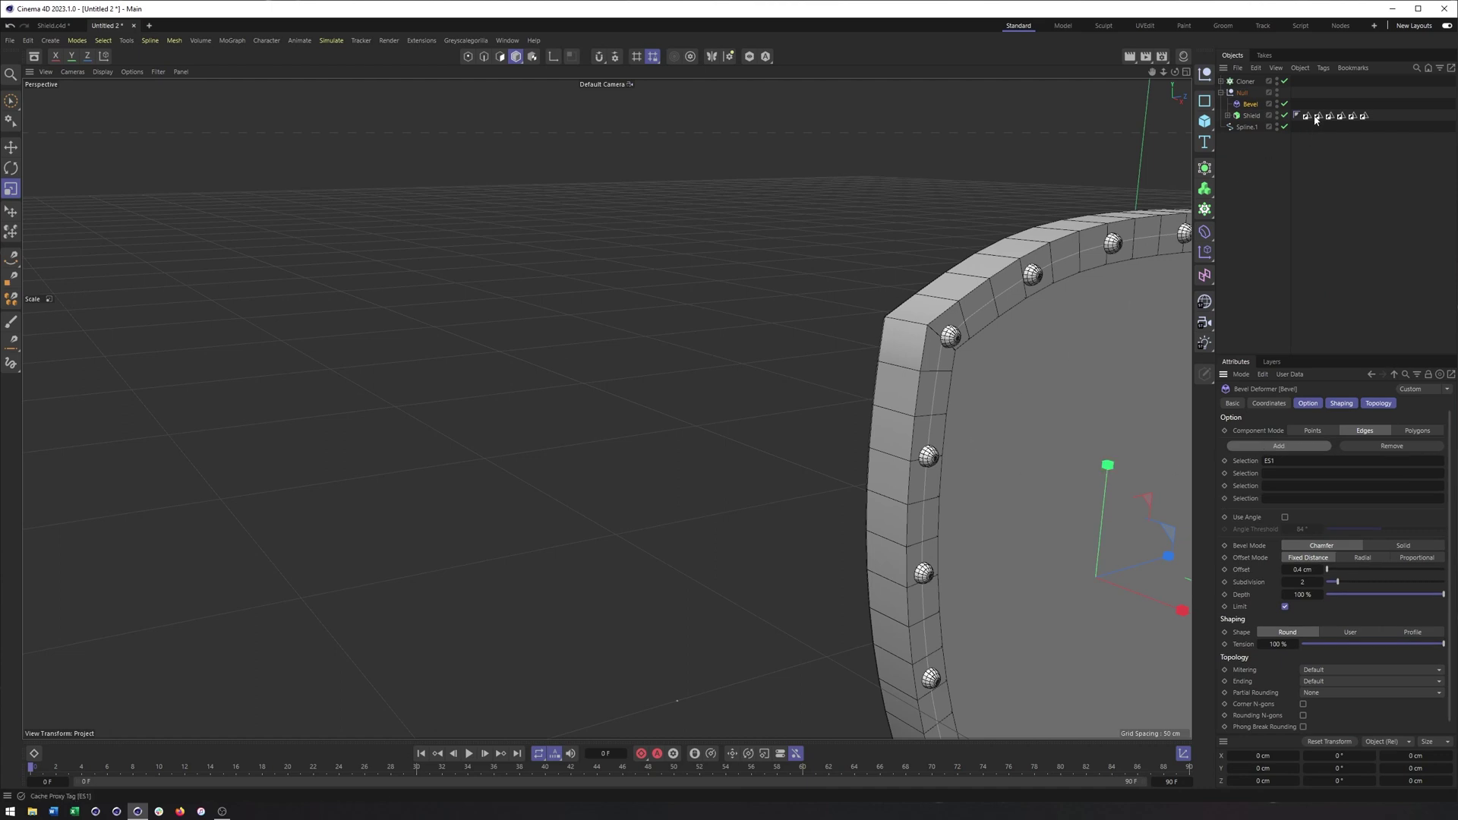
pyautogui.moveTo(1319, 116); pyautogui.dragTo(1273, 475)
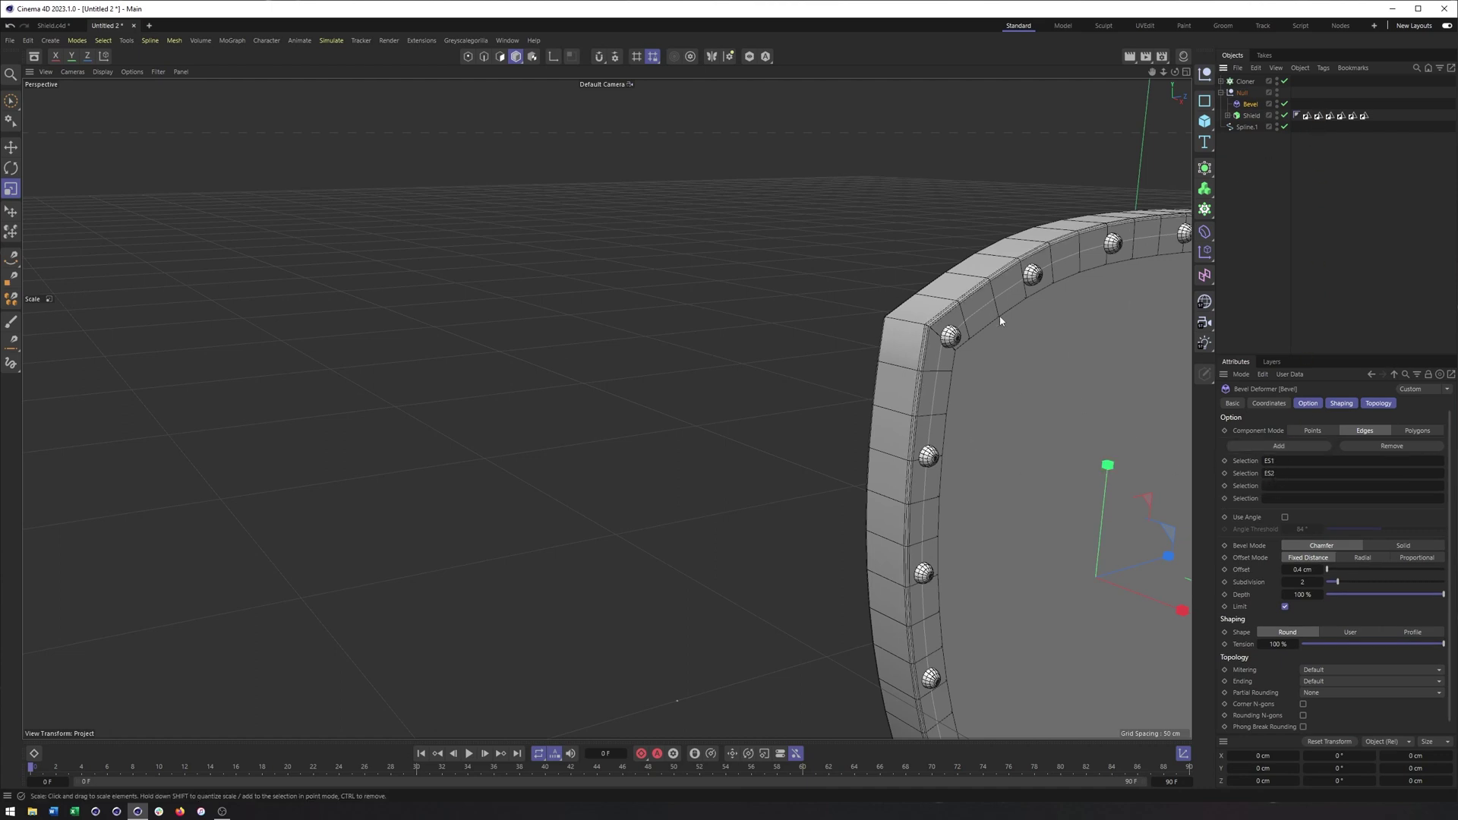
pyautogui.keyDown('alt'); pyautogui.moveTo(999, 316); pyautogui.dragTo(837, 325); pyautogui.keyUp('alt')
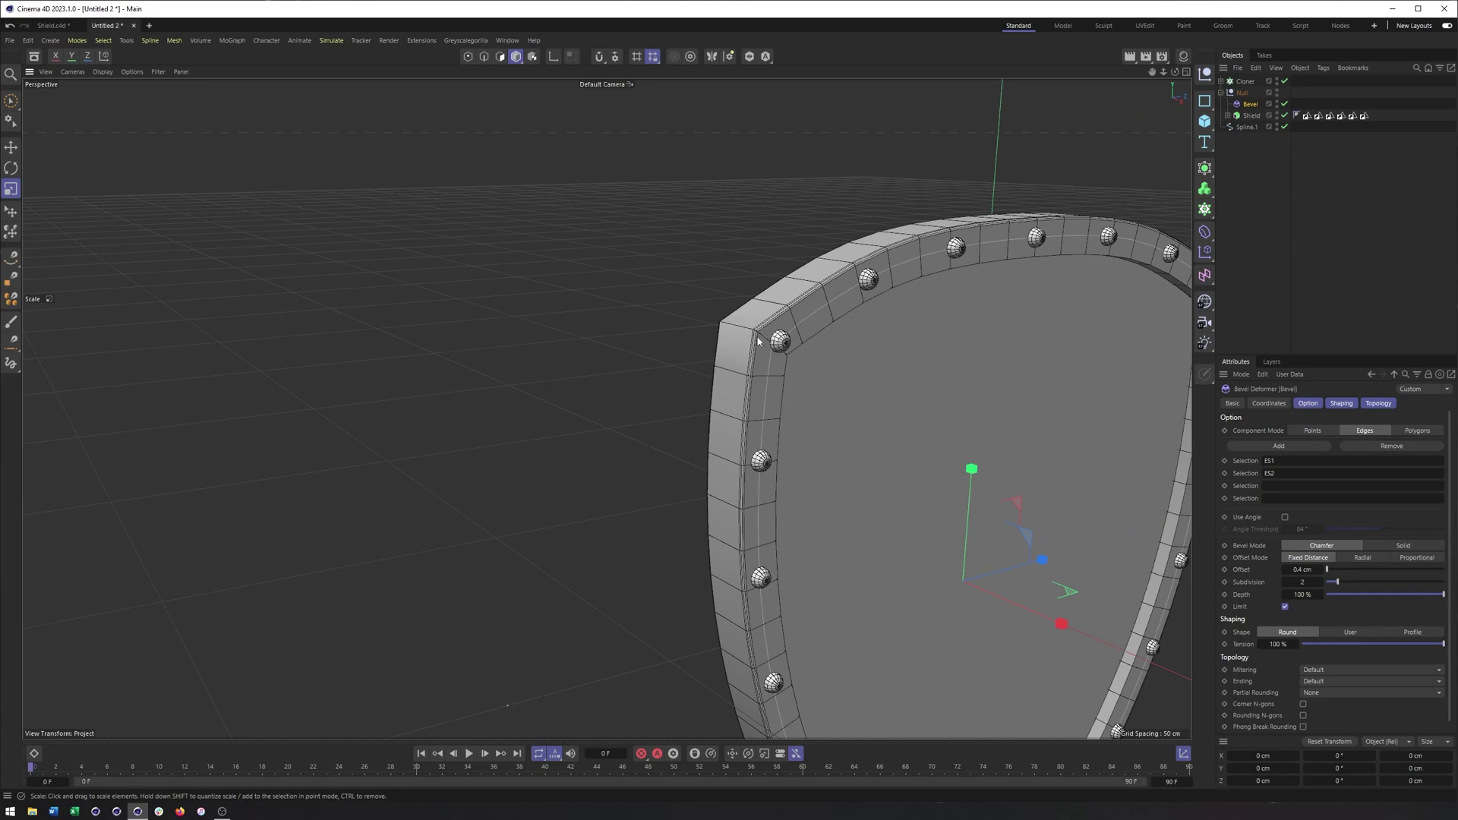
pyautogui.keyDown('alt'); pyautogui.moveTo(780, 360); pyautogui.dragTo(716, 349); pyautogui.keyUp('alt')
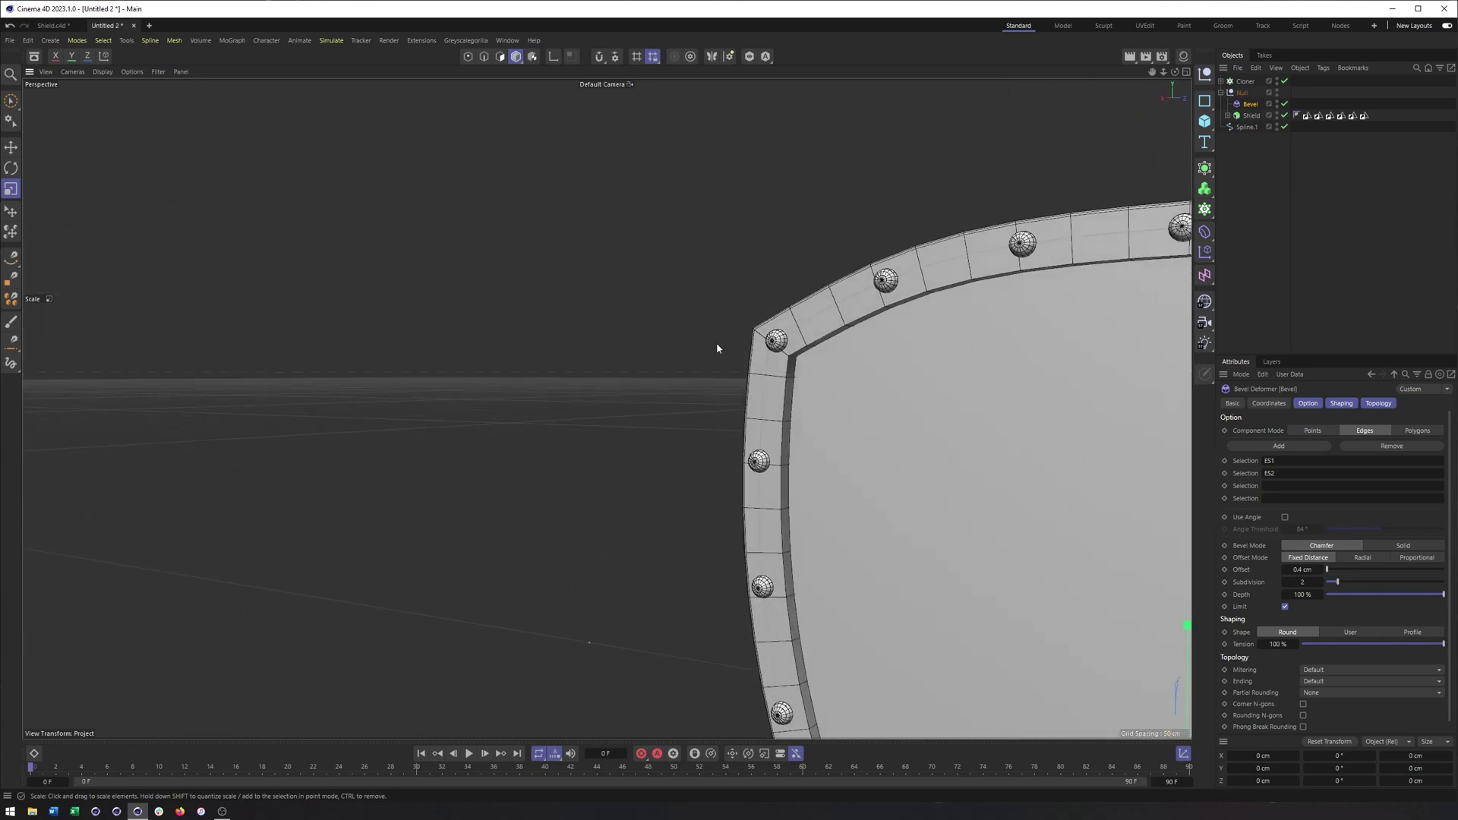
pyautogui.moveTo(1330, 115); pyautogui.dragTo(1273, 486)
pyautogui.scroll(4, 883, 357)
pyautogui.moveTo(840, 373)
pyautogui.keyDown('alt'); pyautogui.mouseDown()
pyautogui.moveTo(831, 354)
pyautogui.moveTo(818, 363)
pyautogui.mouseUp(); pyautogui.keyUp('alt')
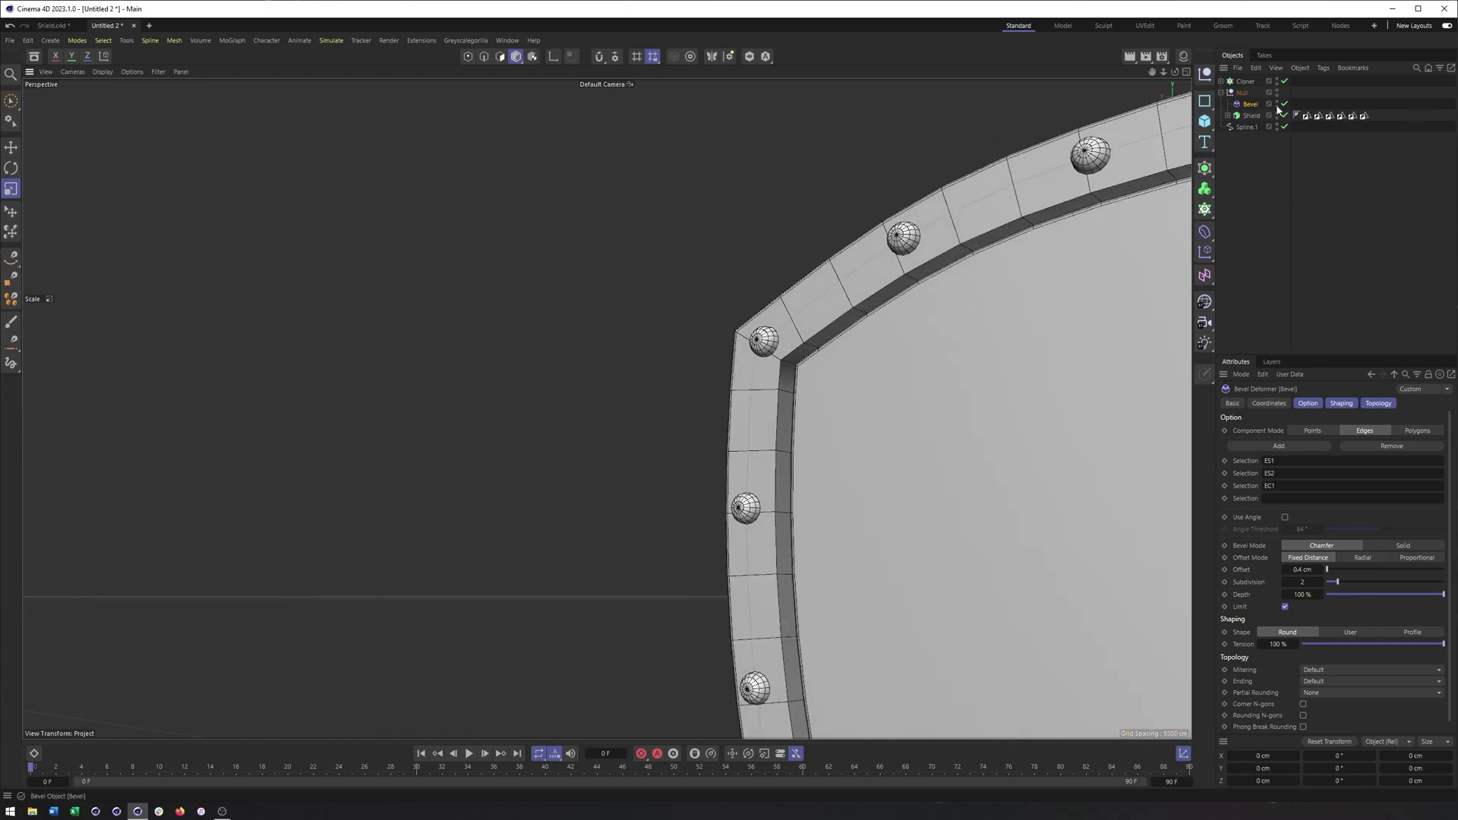
# - Clear EC1 from the Bevel and add the ER1 and ER2 edge selections instead
pyautogui.click(1078, 321)
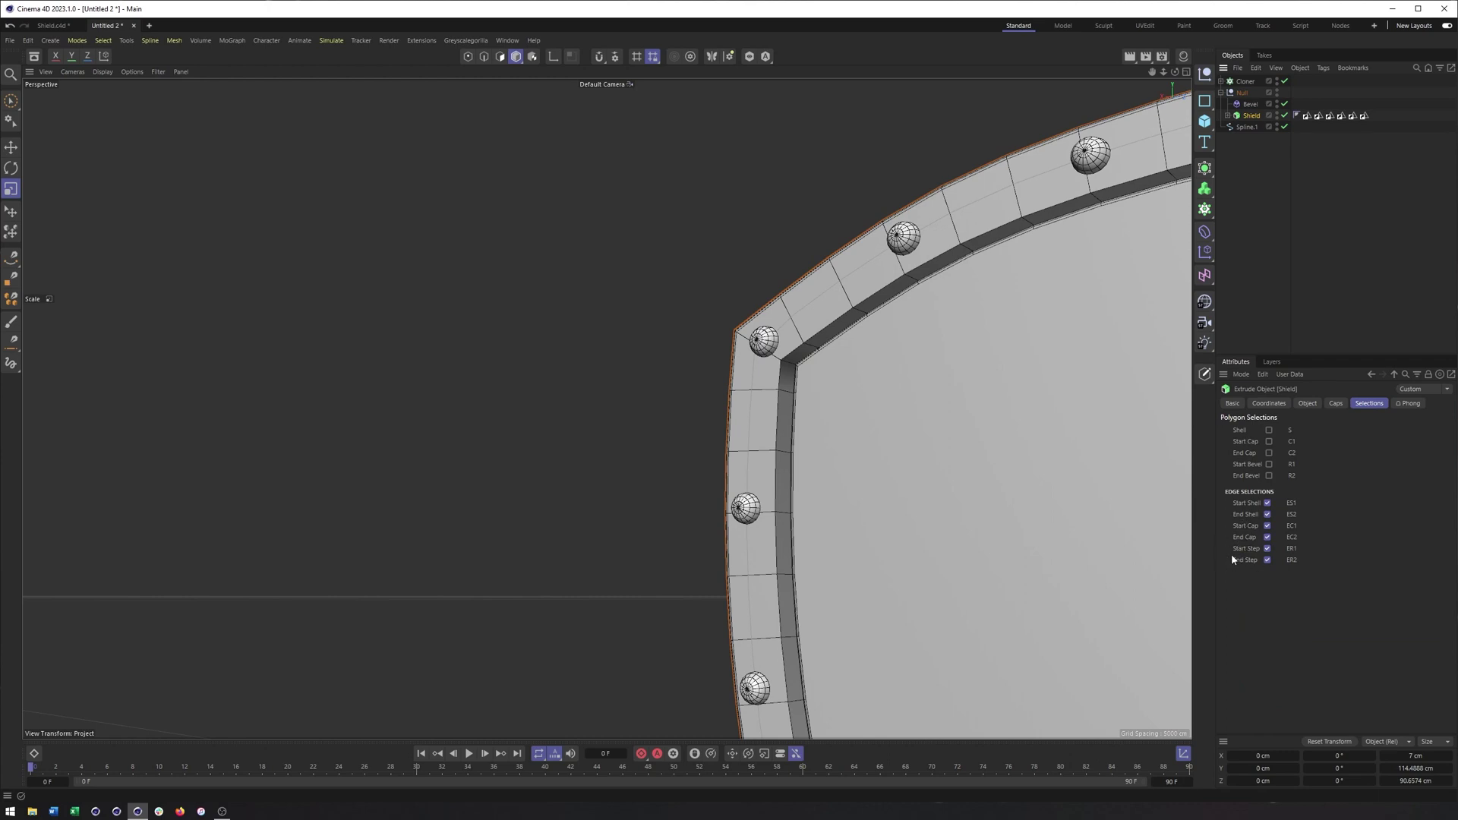
pyautogui.keyDown('alt'); pyautogui.moveTo(1018, 394); pyautogui.dragTo(1075, 420); pyautogui.keyUp('alt')
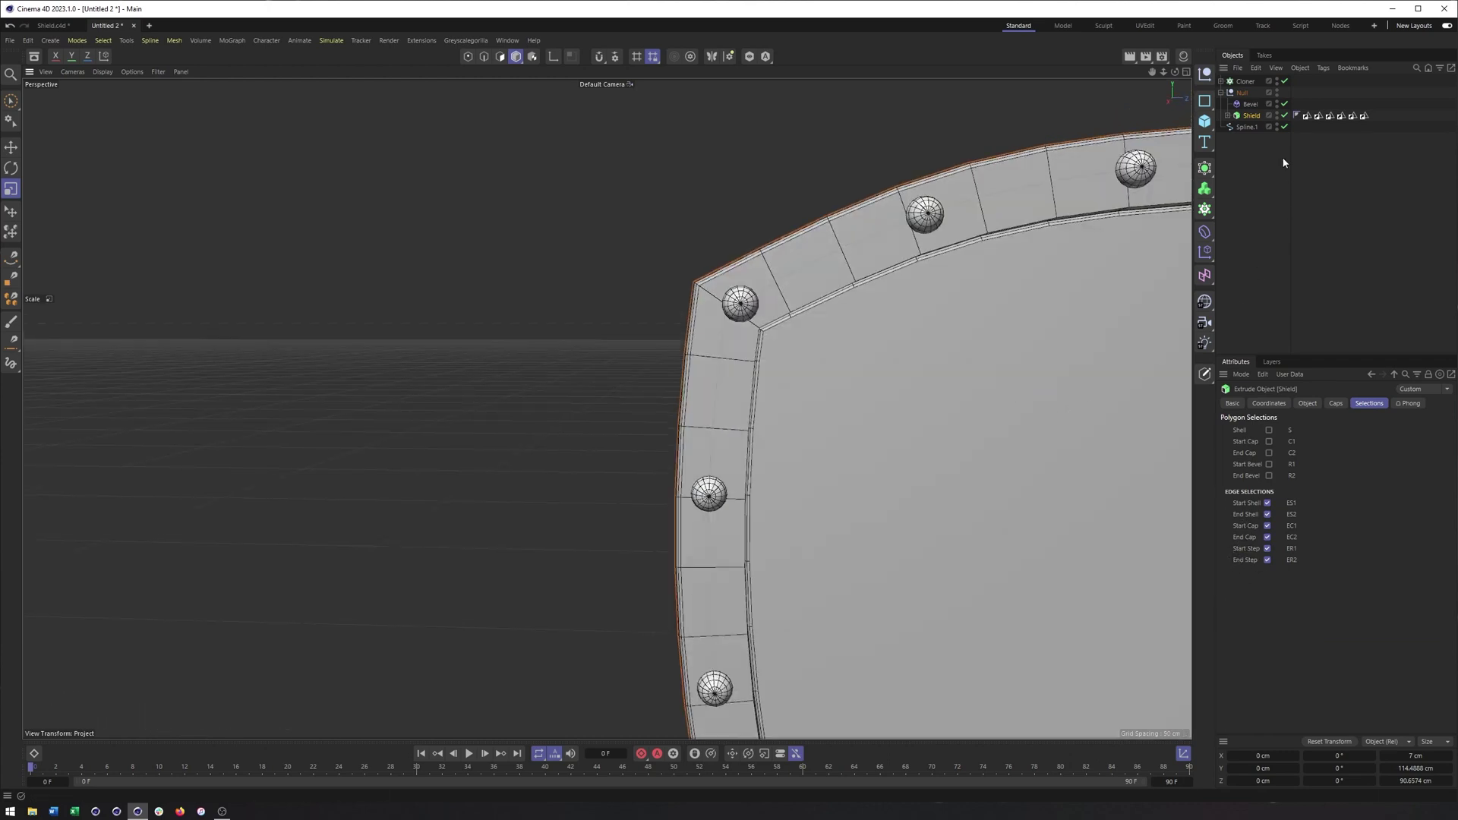
pyautogui.click(1249, 105)
pyautogui.doubleClick(1283, 486)
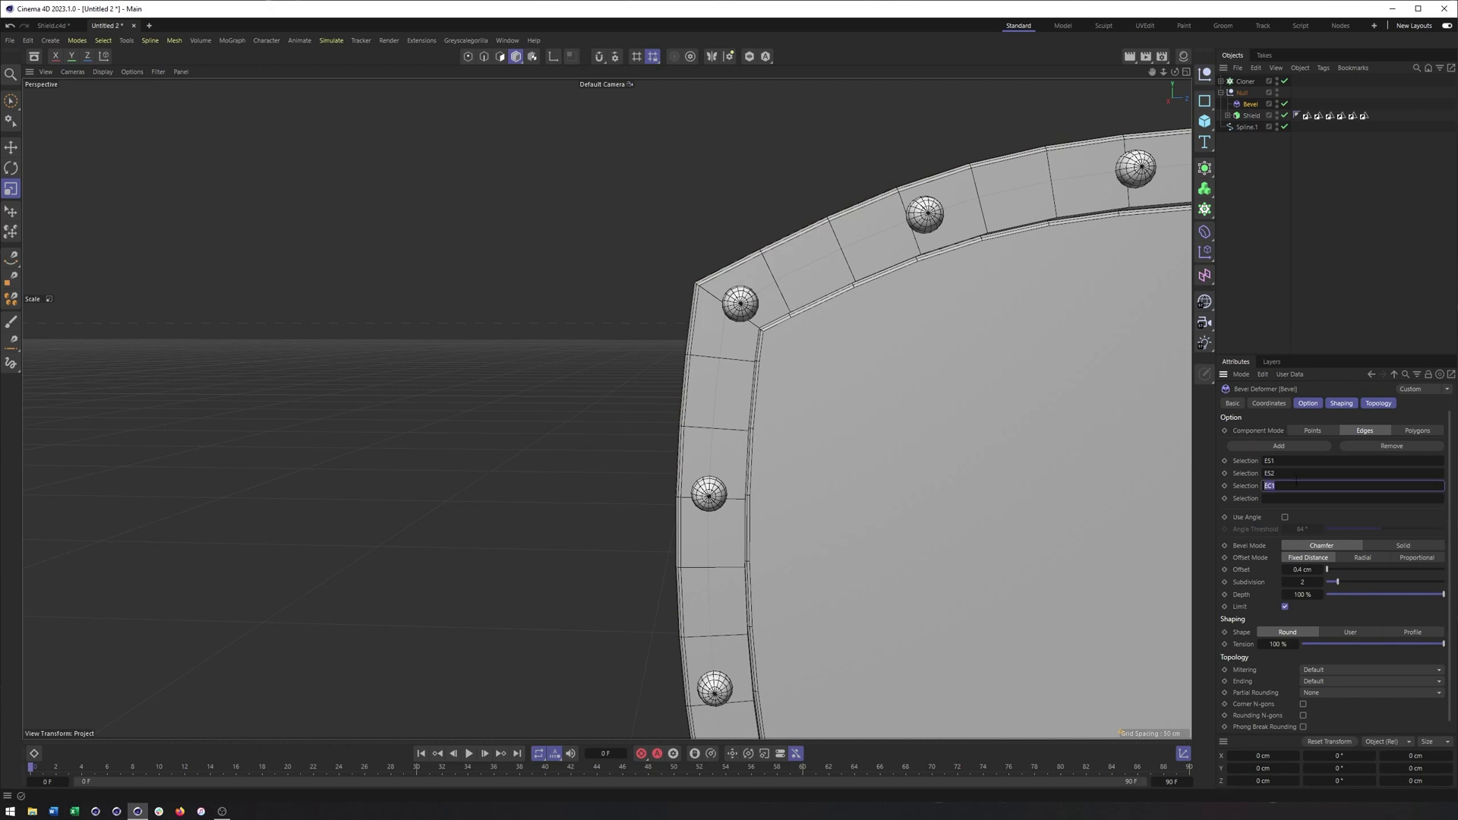
pyautogui.press('BackSpace')
pyautogui.press('Return')
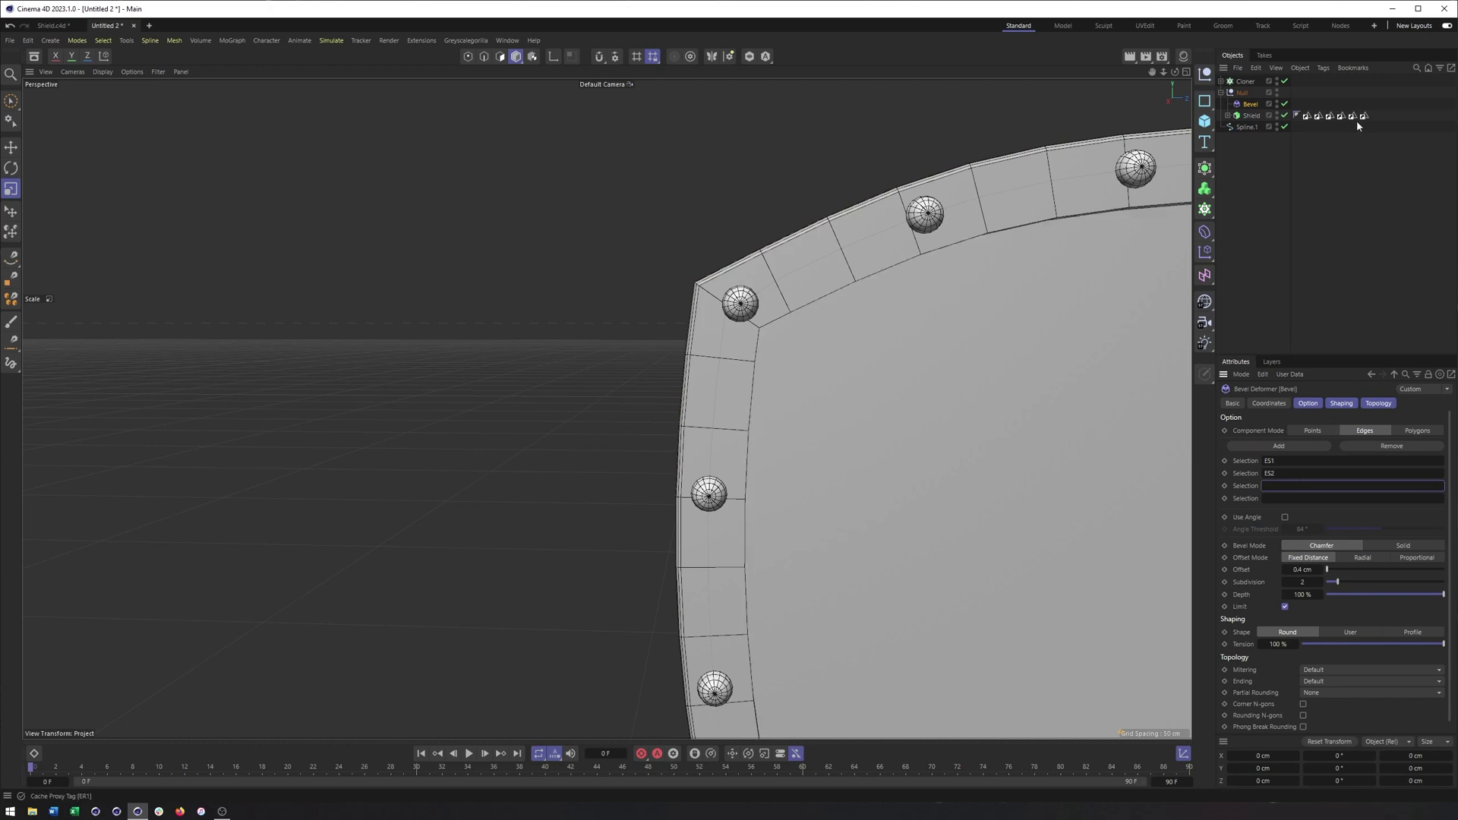
pyautogui.moveTo(1354, 117); pyautogui.dragTo(1301, 487)
pyautogui.keyDown('alt'); pyautogui.moveTo(958, 347); pyautogui.dragTo(1104, 262); pyautogui.keyUp('alt')
pyautogui.moveTo(1364, 116); pyautogui.dragTo(1276, 498)
pyautogui.keyDown('alt'); pyautogui.moveTo(1063, 293); pyautogui.dragTo(998, 327); pyautogui.keyUp('alt')
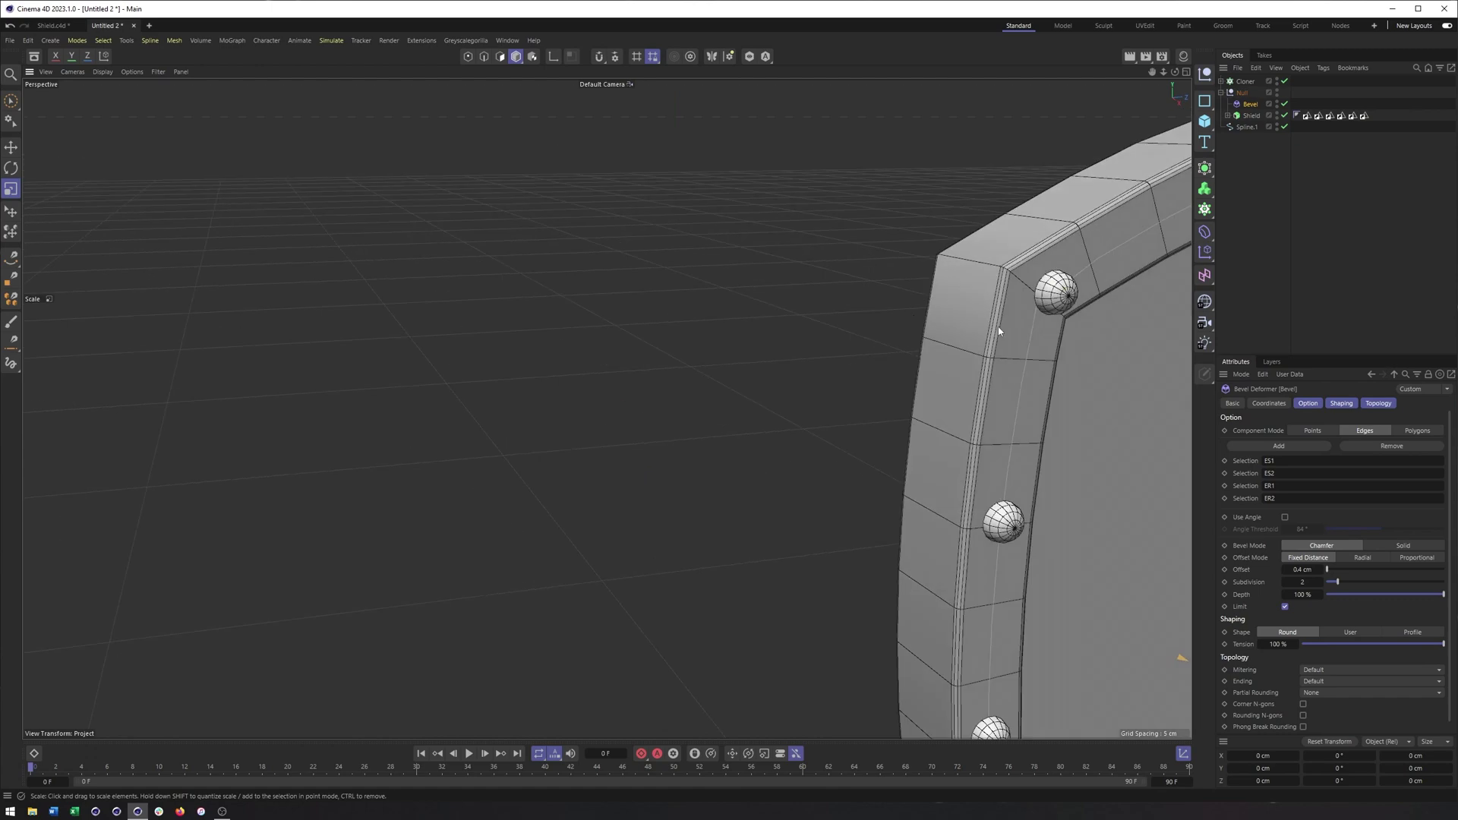
pyautogui.keyDown('alt'); pyautogui.moveTo(998, 327); pyautogui.dragTo(768, 331, button='middle'); pyautogui.keyUp('alt')
pyautogui.moveTo(923, 346)
pyautogui.keyDown('alt'); pyautogui.mouseDown()
pyautogui.moveTo(854, 314)
pyautogui.moveTo(777, 330)
pyautogui.mouseUp(); pyautogui.keyUp('alt')
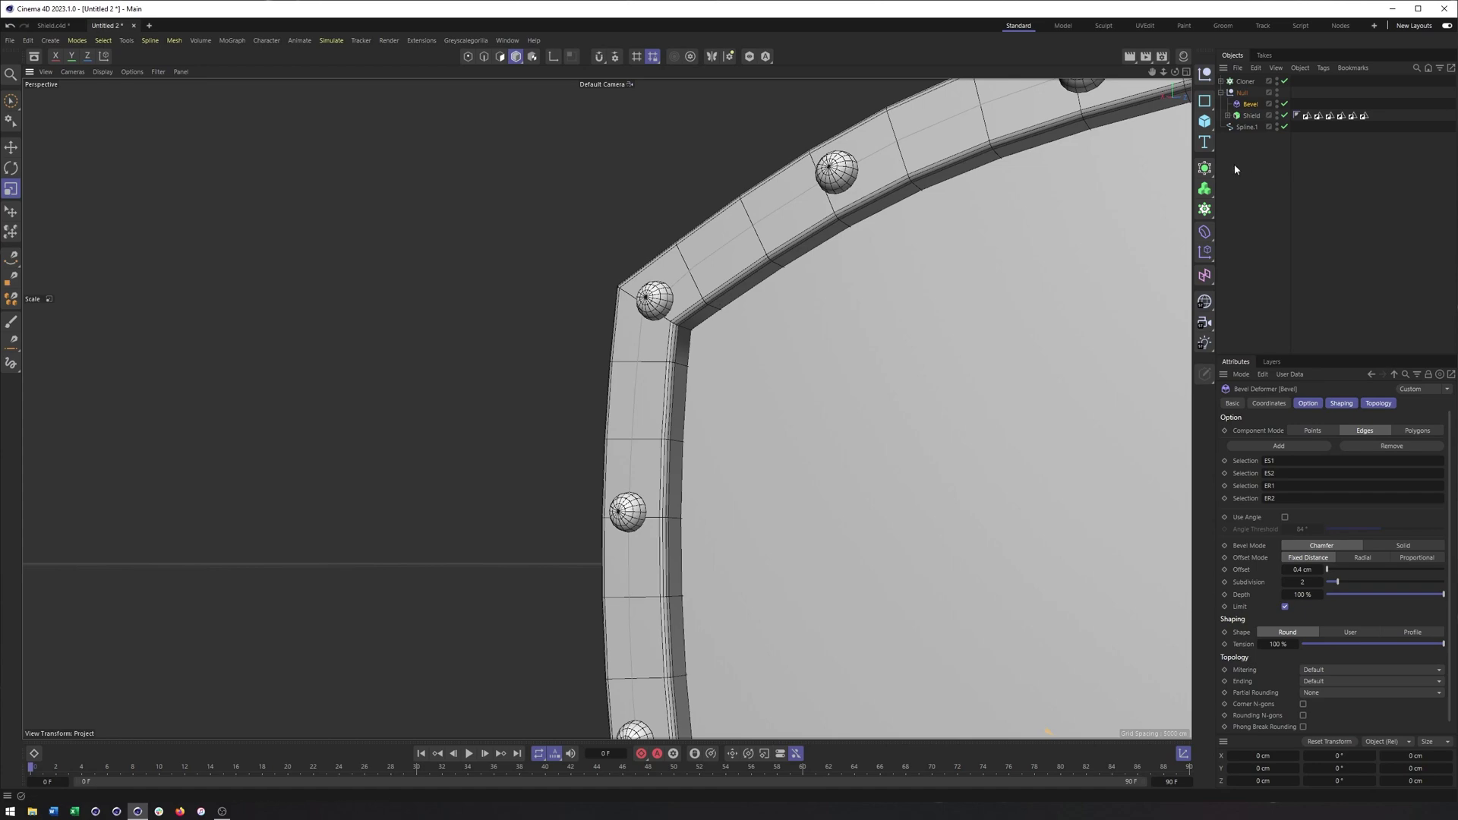
# - Briefly re-enable the Bevel's Use Angle, adjust its threshold, then switch it off again
pyautogui.keyDown('alt'); pyautogui.moveTo(686, 284); pyautogui.dragTo(895, 365); pyautogui.keyUp('alt')
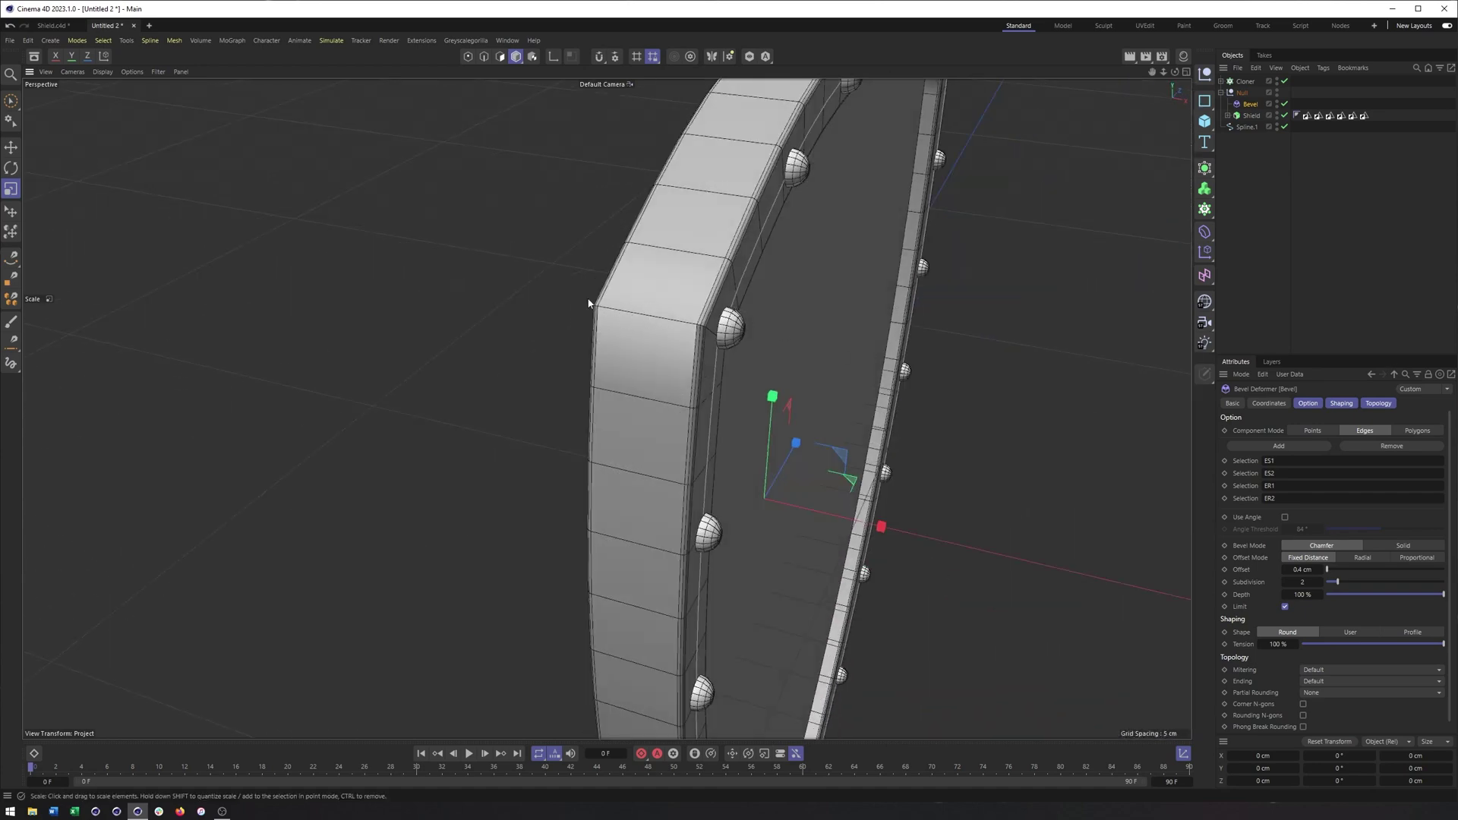
pyautogui.keyDown('alt'); pyautogui.moveTo(631, 310); pyautogui.dragTo(575, 329); pyautogui.keyUp('alt')
pyautogui.scroll(-5, 562, 334)
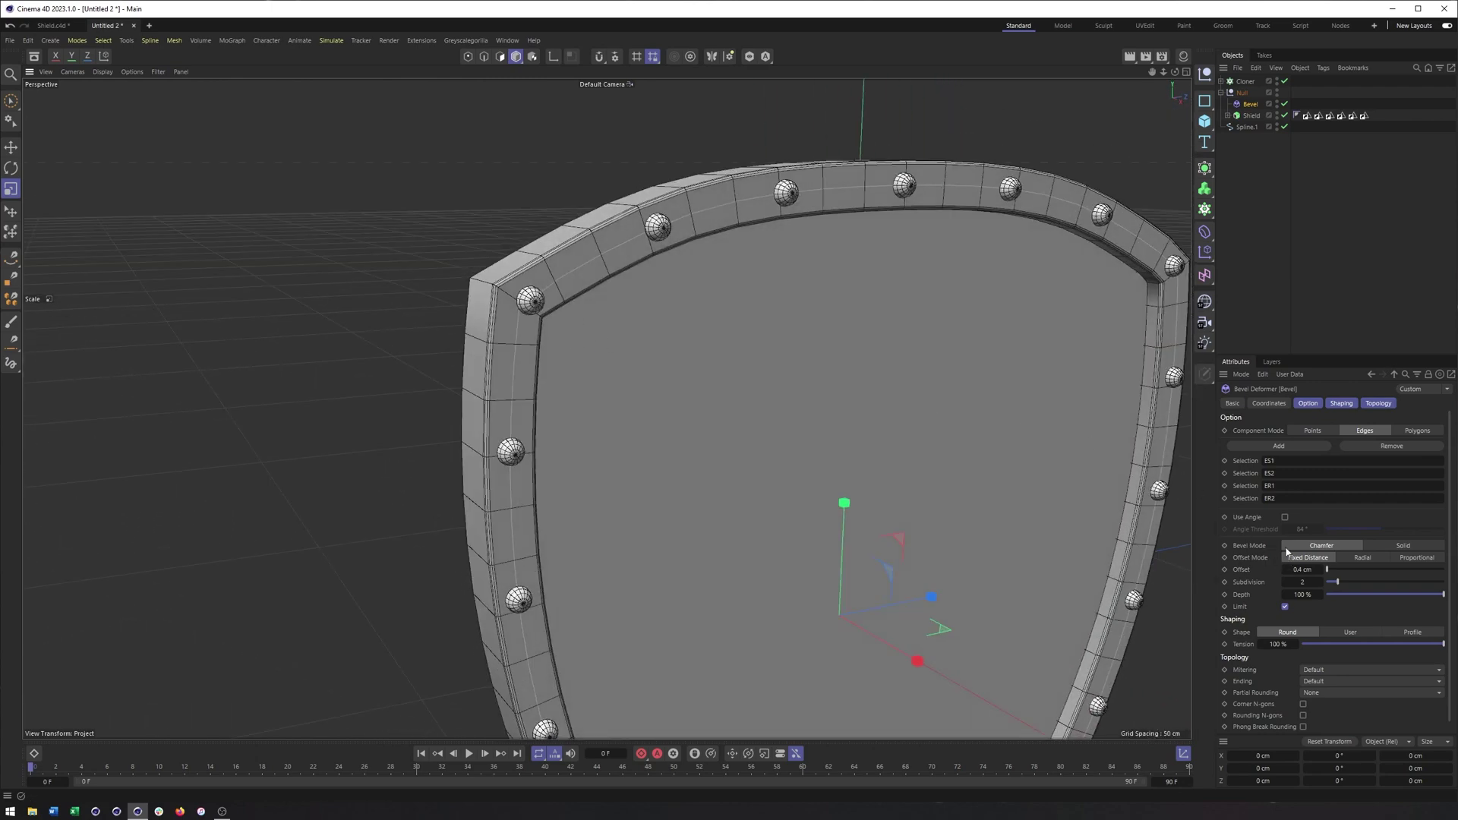
pyautogui.click(1285, 518)
pyautogui.moveTo(1379, 525)
pyautogui.mouseDown()
pyautogui.moveTo(1327, 527)
pyautogui.moveTo(1380, 539)
pyautogui.mouseUp()
pyautogui.click(1285, 518)
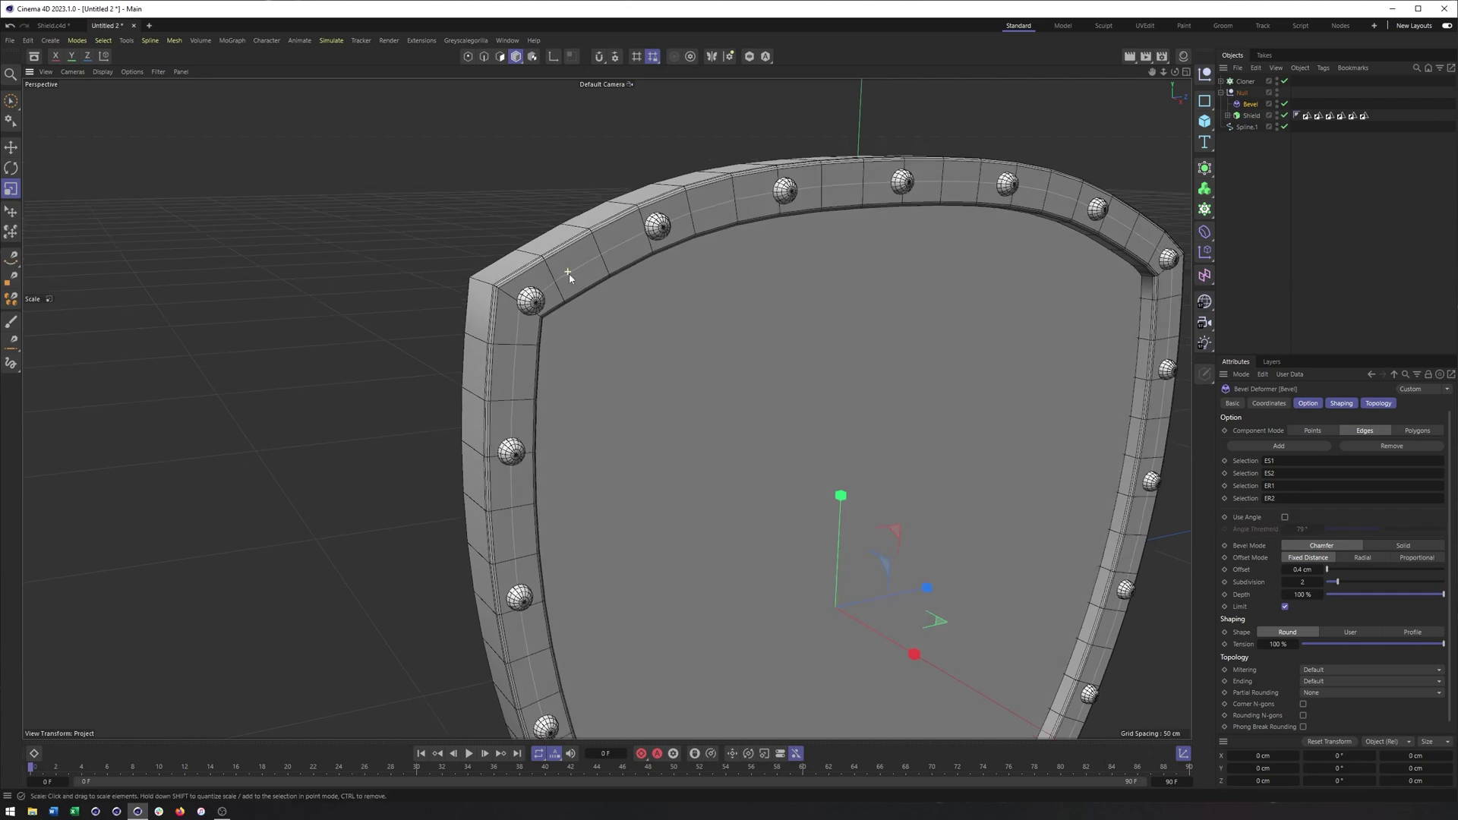
# - Show Gouraud Shading (Lines) in Shield.c4d, then switch to the Untitled 2 scene
pyautogui.click(52, 25)
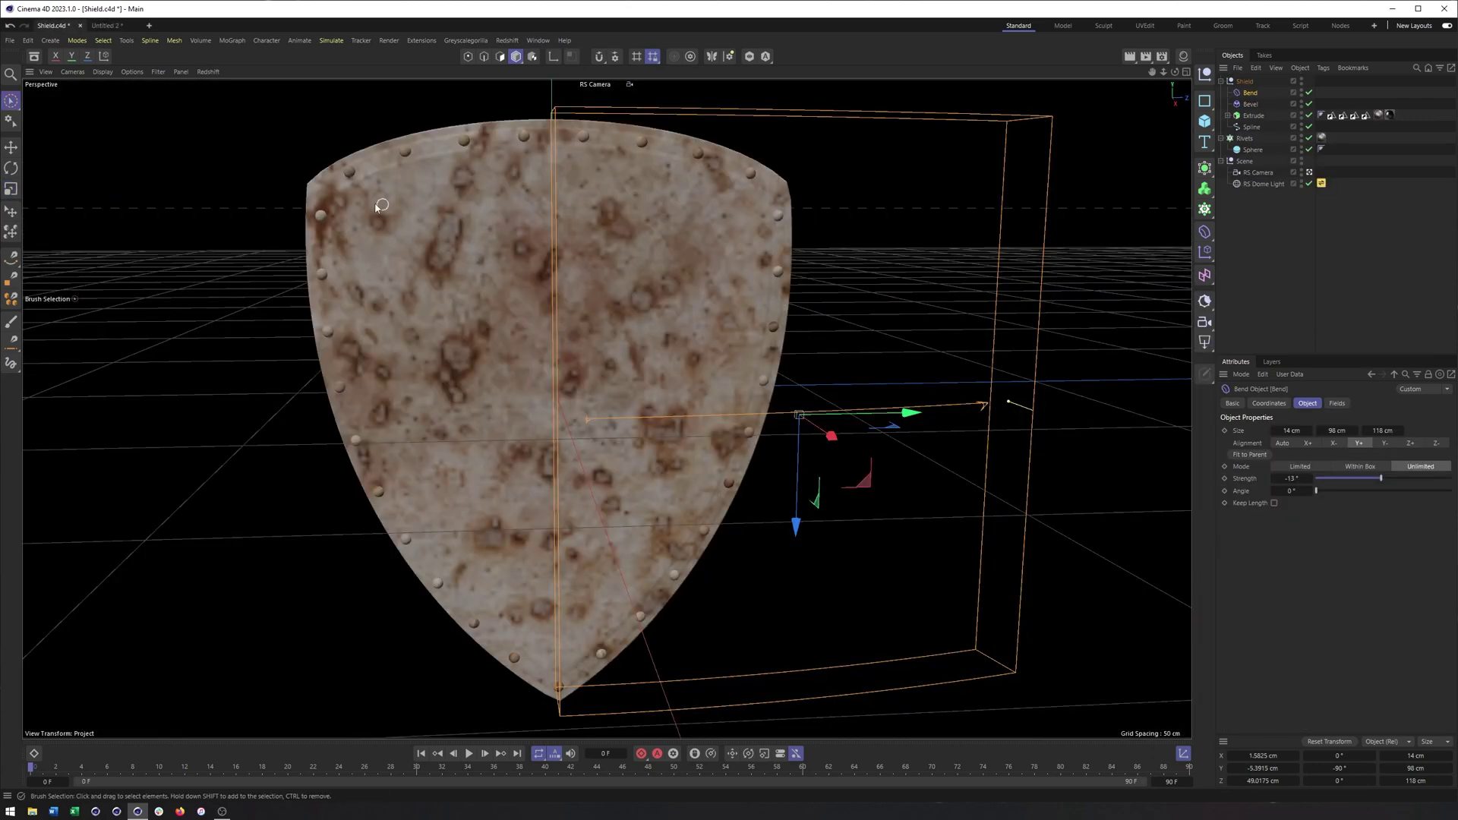
pyautogui.keyDown('alt'); pyautogui.moveTo(431, 270); pyautogui.dragTo(486, 295); pyautogui.keyUp('alt')
pyautogui.keyDown('alt'); pyautogui.moveTo(486, 295); pyautogui.dragTo(605, 281, button='right'); pyautogui.keyUp('alt')
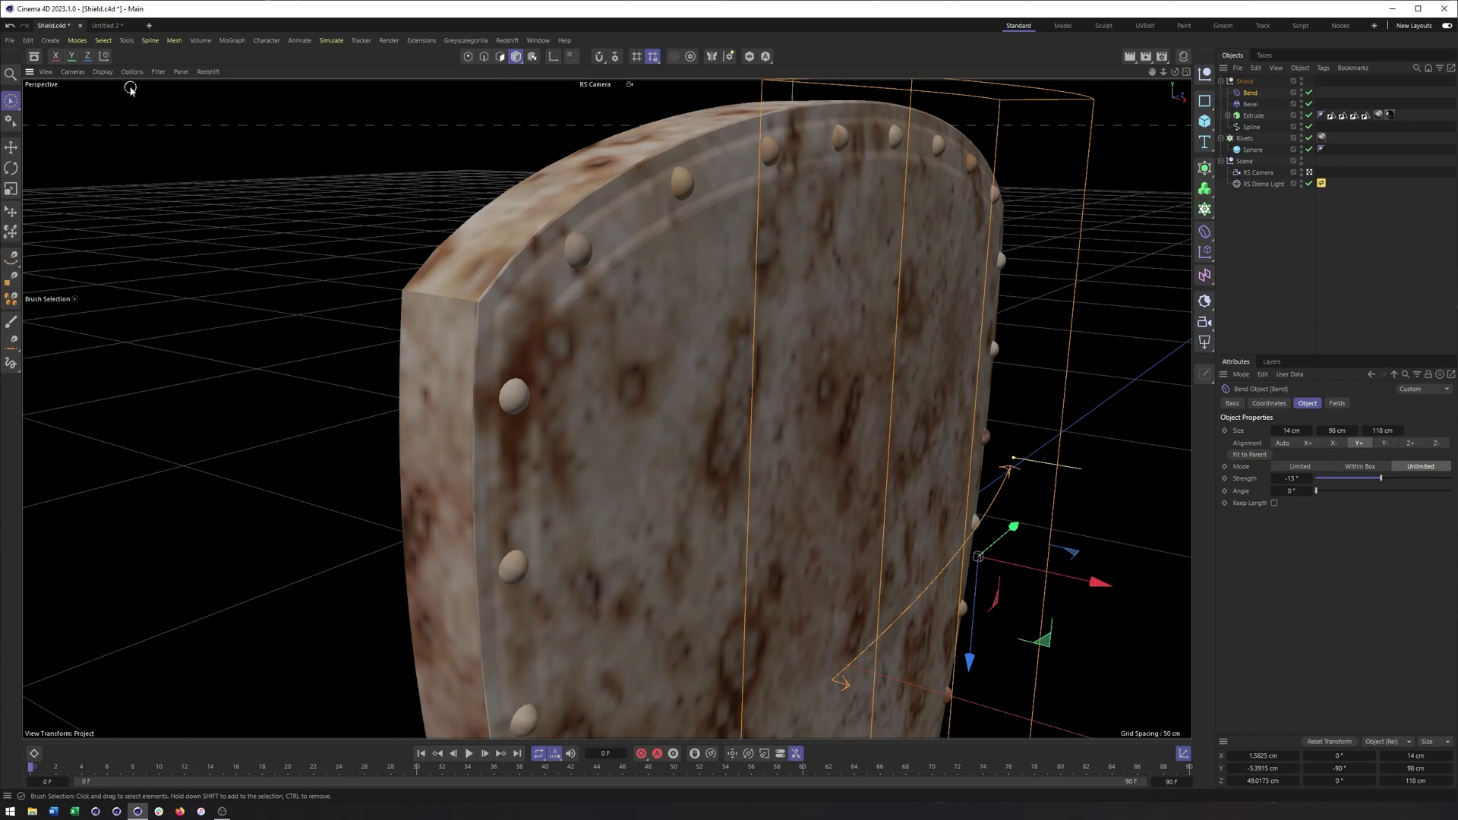
pyautogui.click(103, 72)
pyautogui.click(120, 119)
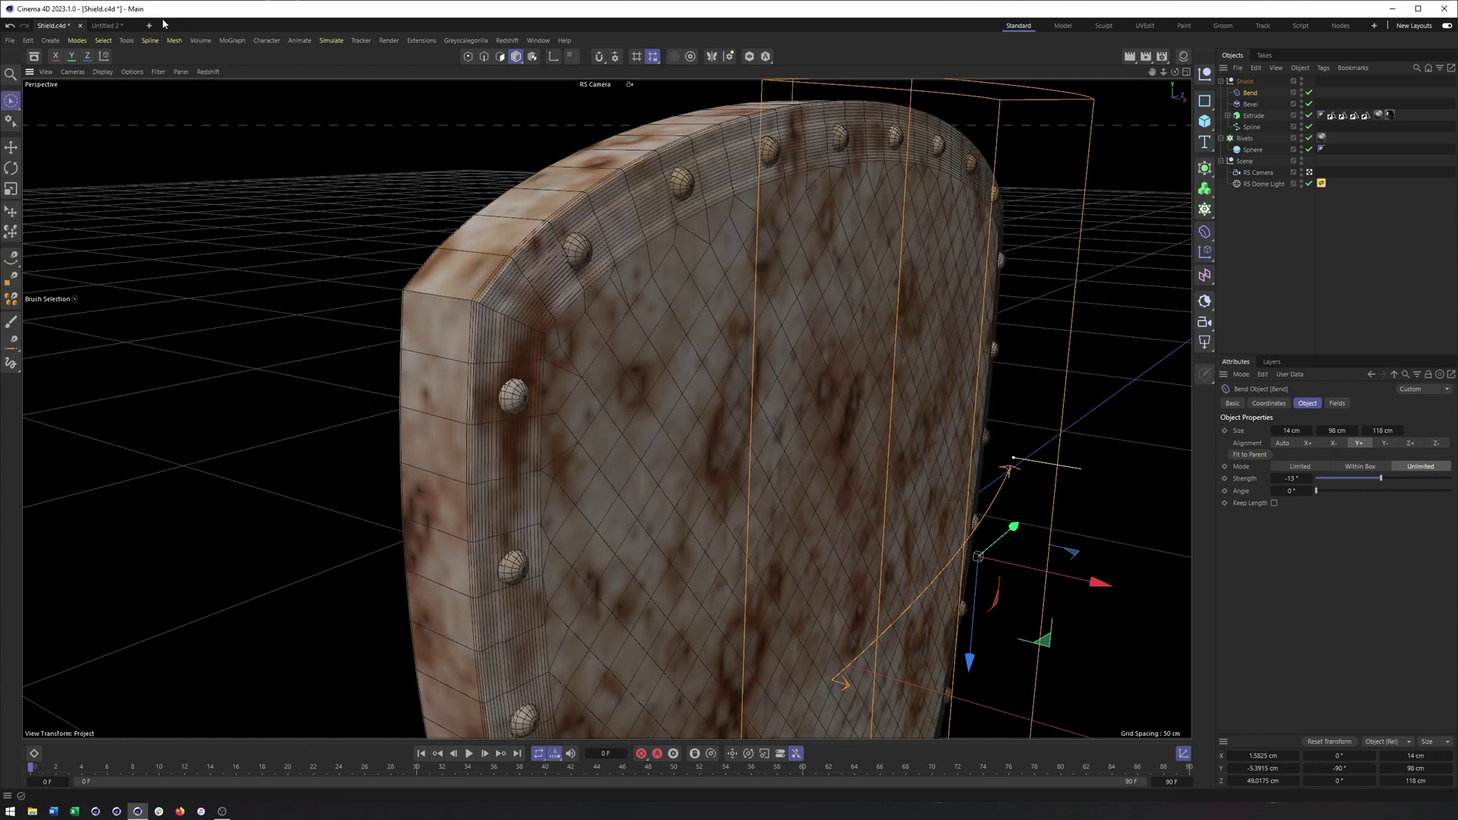
pyautogui.click(107, 25)
pyautogui.keyDown('alt'); pyautogui.moveTo(540, 339); pyautogui.dragTo(550, 347); pyautogui.keyUp('alt')
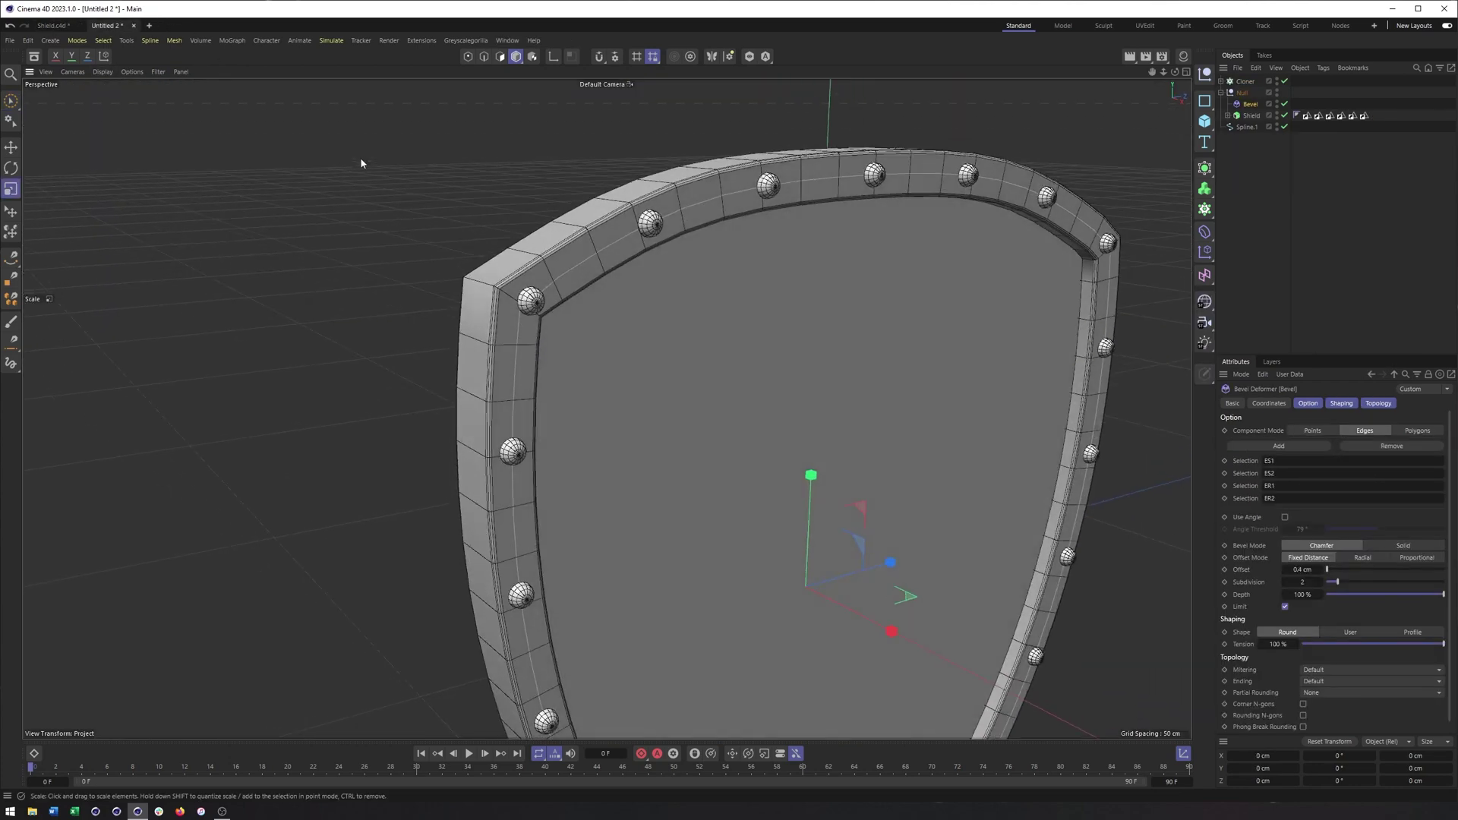
# - Return the viewport to plain Gouraud Shading and lower the Shield's Phong angle to 46°
pyautogui.click(102, 72)
pyautogui.click(114, 107)
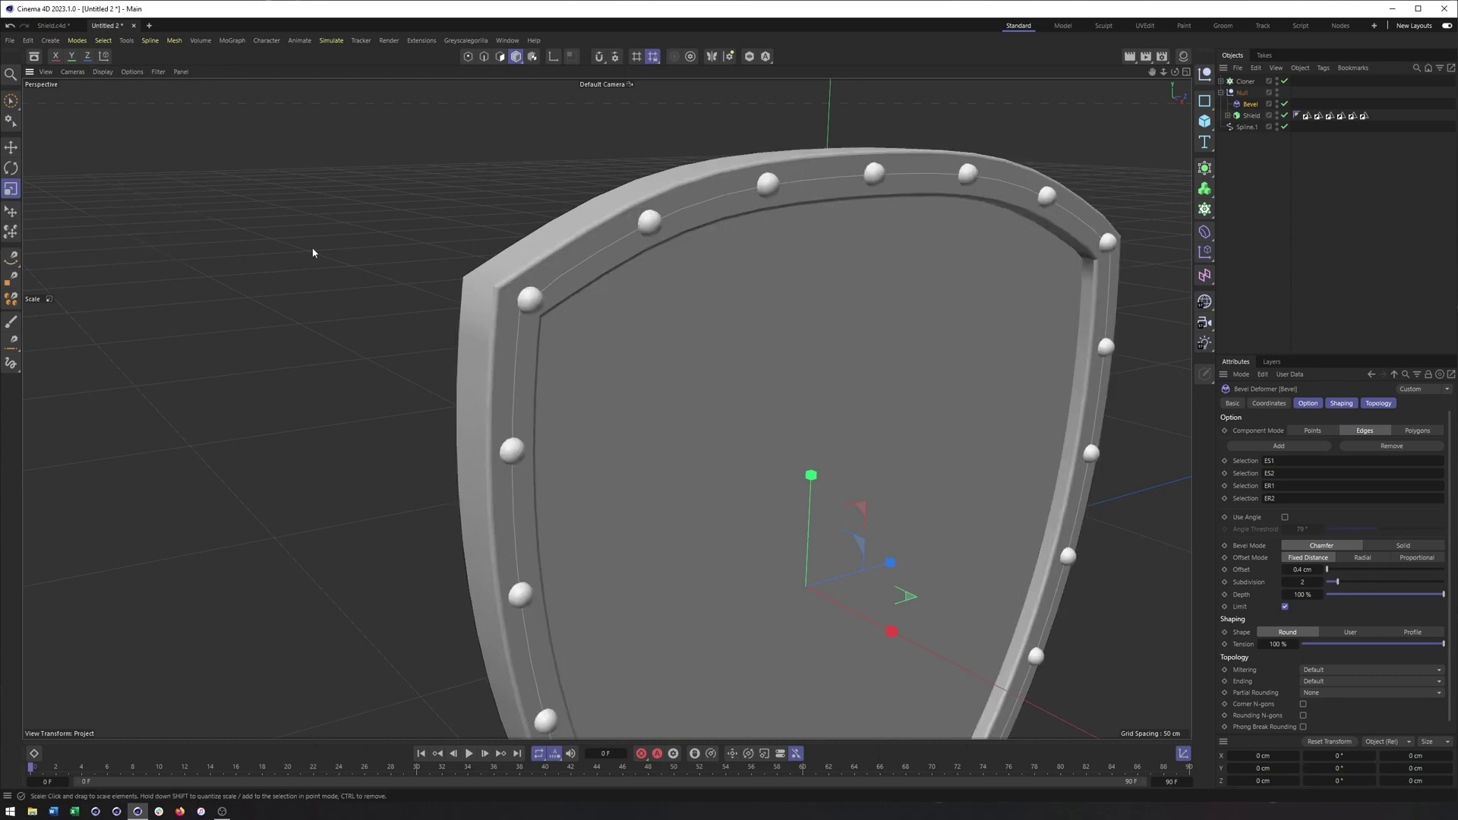
pyautogui.moveTo(312, 251)
pyautogui.keyDown('alt'); pyautogui.mouseDown()
pyautogui.moveTo(423, 298)
pyautogui.moveTo(491, 282)
pyautogui.moveTo(418, 295)
pyautogui.mouseUp(); pyautogui.keyUp('alt')
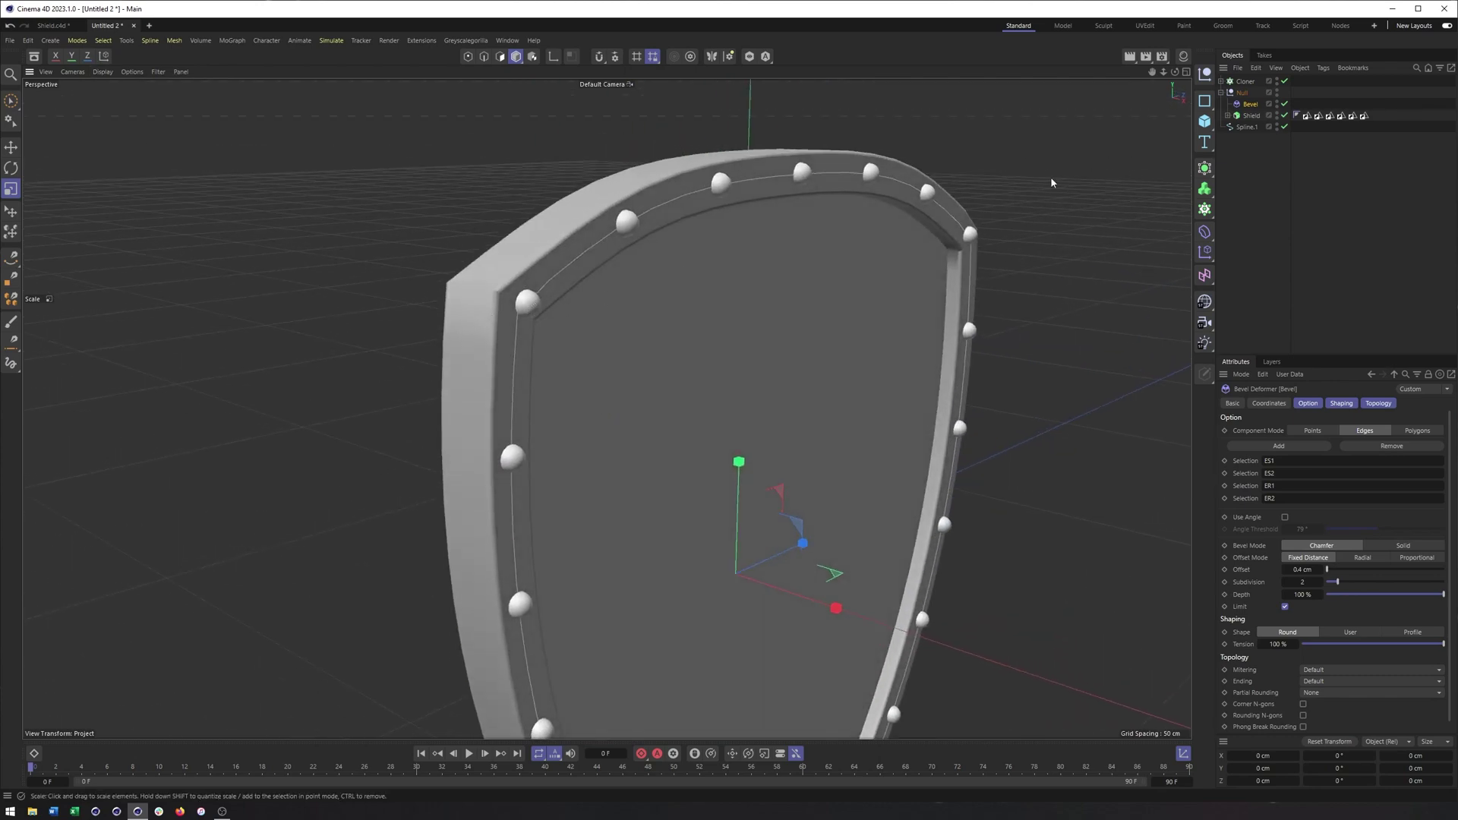
pyautogui.click(1296, 116)
pyautogui.moveTo(1365, 443); pyautogui.dragTo(1362, 443)
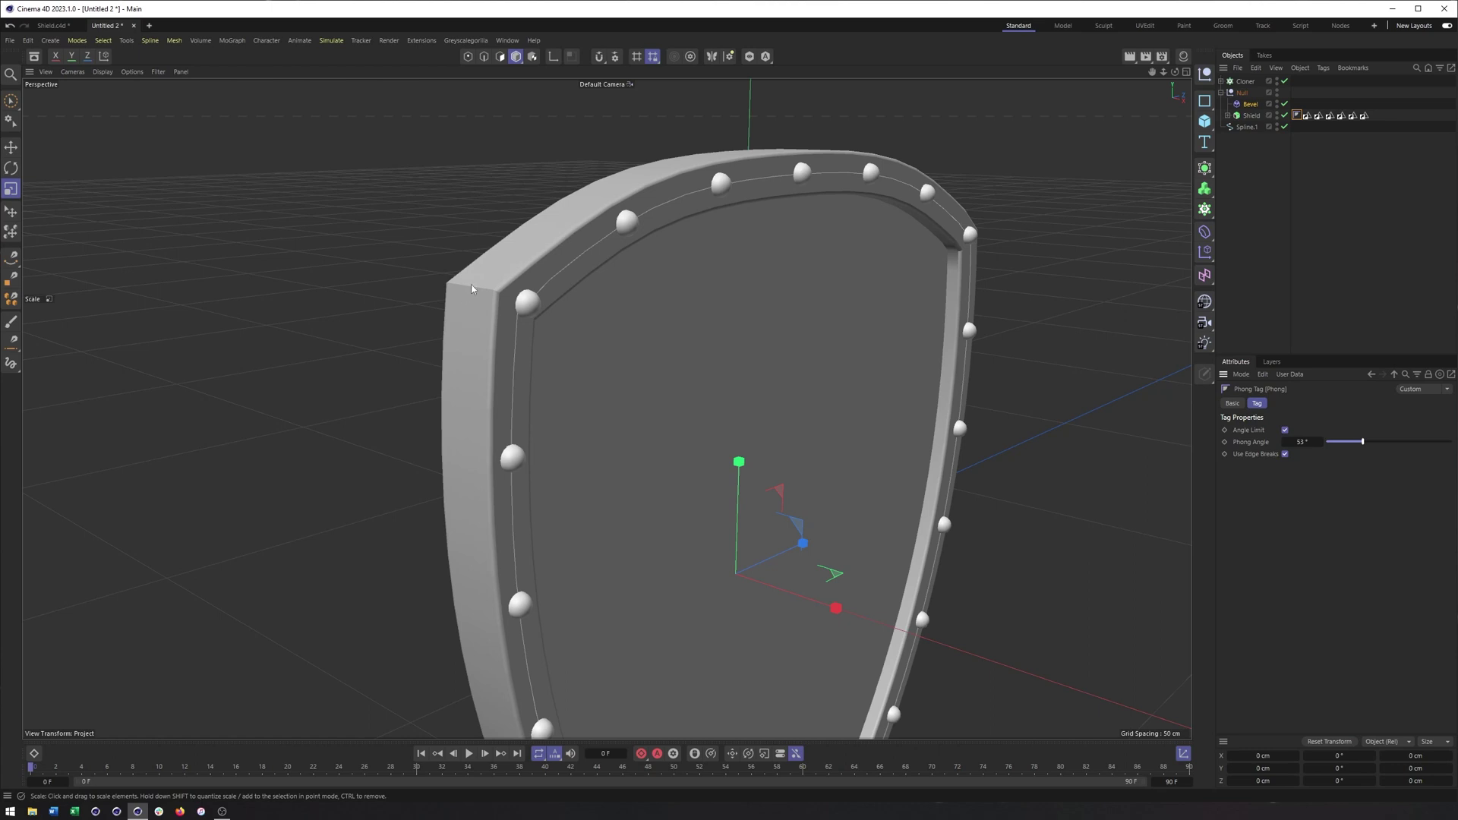
pyautogui.keyDown('alt'); pyautogui.moveTo(471, 293); pyautogui.dragTo(407, 290); pyautogui.keyUp('alt')
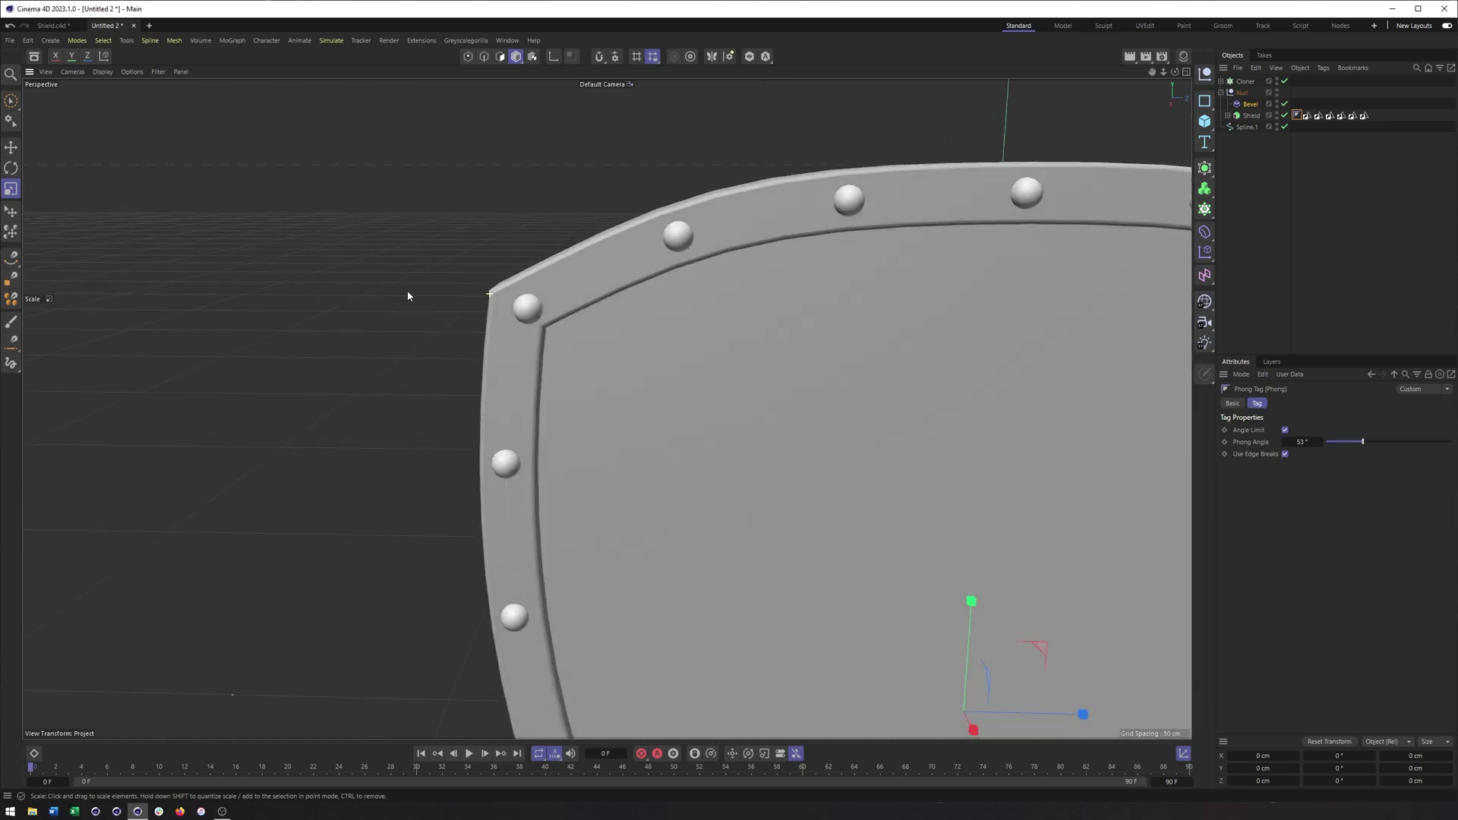
pyautogui.keyDown('alt'); pyautogui.moveTo(858, 373); pyautogui.dragTo(481, 366, button='middle'); pyautogui.keyUp('alt')
pyautogui.keyDown('alt'); pyautogui.moveTo(826, 401); pyautogui.dragTo(634, 366); pyautogui.keyUp('alt')
pyautogui.moveTo(1362, 443); pyautogui.dragTo(1357, 443)
# - Compare a 56° Phong angle, revert to 46°, and reframe the shield
pyautogui.moveTo(766, 312)
pyautogui.keyDown('alt'); pyautogui.mouseDown()
pyautogui.moveTo(892, 317)
pyautogui.moveTo(706, 309)
pyautogui.moveTo(746, 316)
pyautogui.mouseUp(); pyautogui.keyUp('alt')
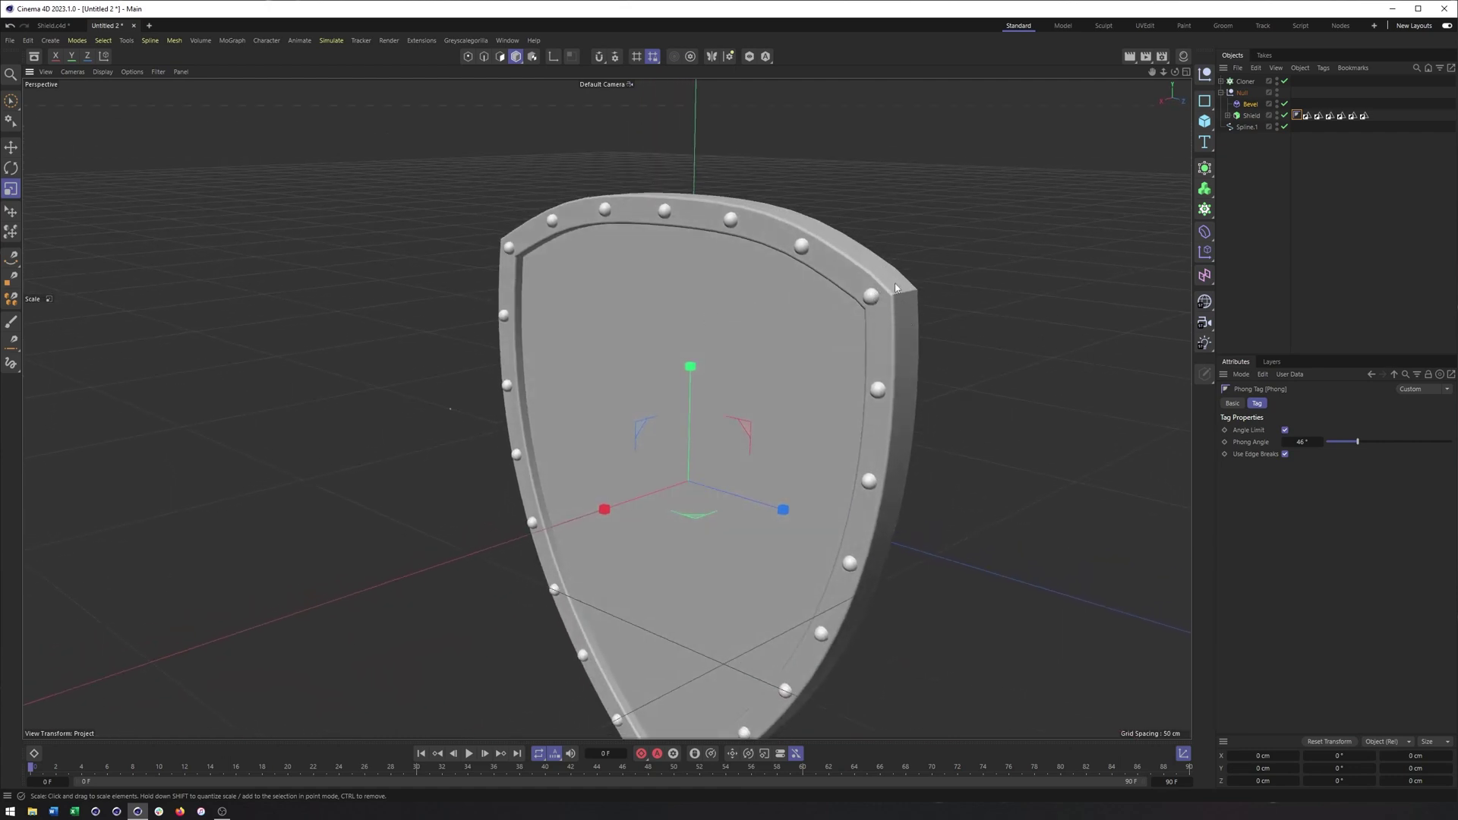
pyautogui.click(1365, 444)
pyautogui.moveTo(1365, 445); pyautogui.dragTo(1366, 446)
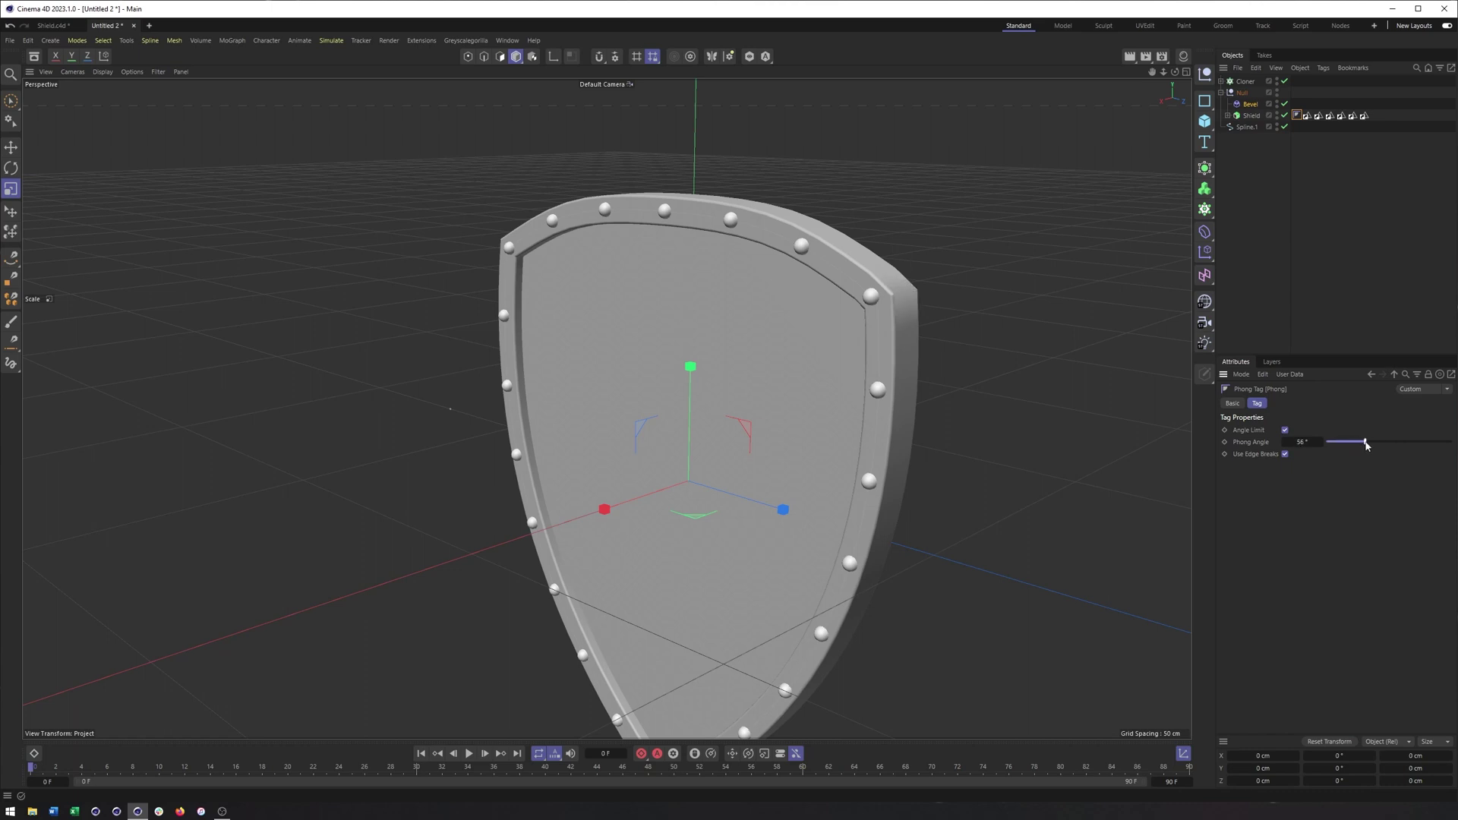
pyautogui.hotkey('ctrl', 'z')
pyautogui.keyDown('alt'); pyautogui.moveTo(933, 366); pyautogui.dragTo(953, 336); pyautogui.keyUp('alt')
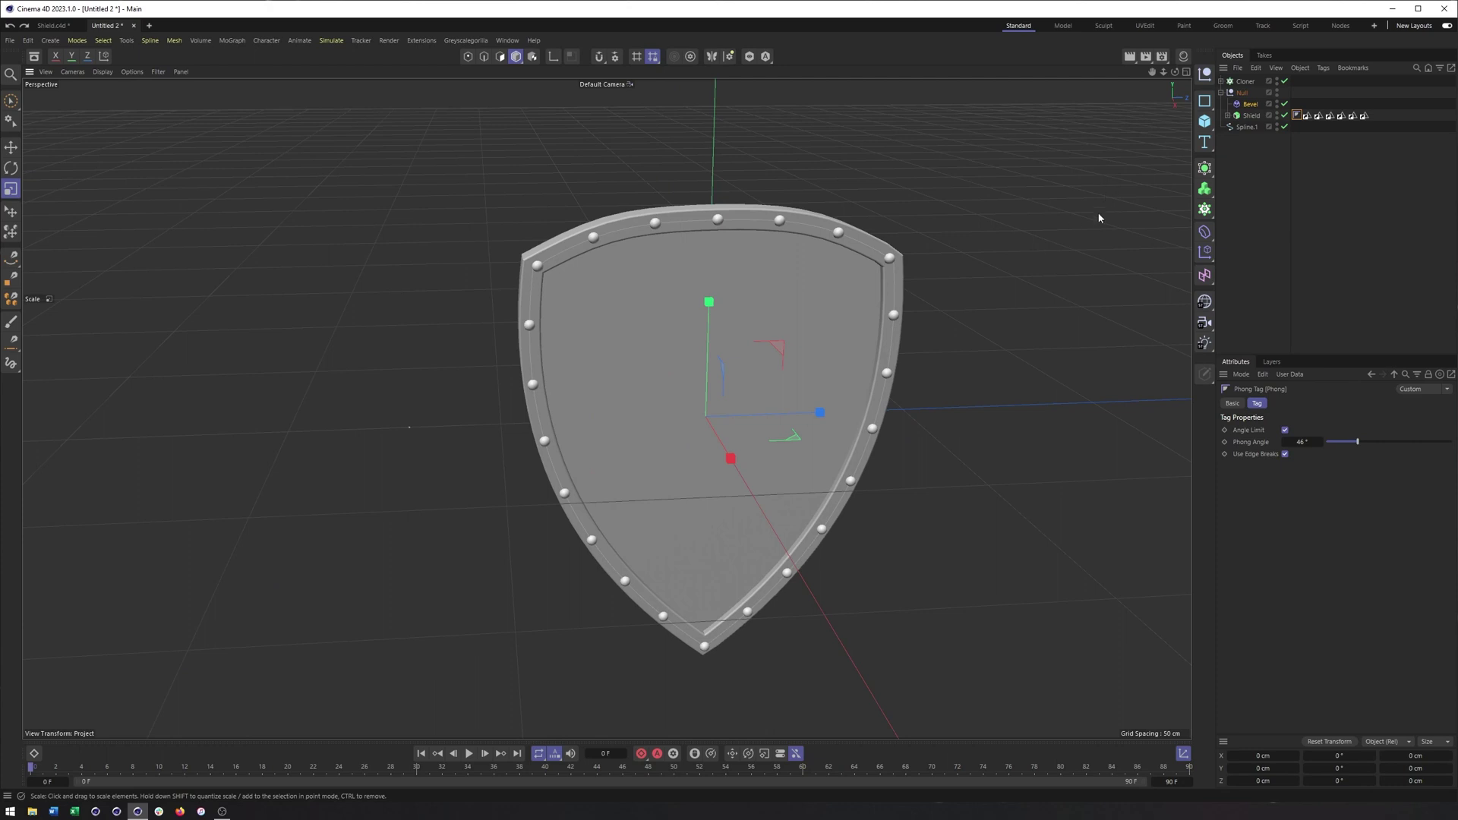
pyautogui.moveTo(957, 251)
pyautogui.keyDown('alt'); pyautogui.mouseDown()
pyautogui.moveTo(869, 250)
pyautogui.moveTo(931, 260)
pyautogui.mouseUp(); pyautogui.keyUp('alt')
pyautogui.keyDown('alt'); pyautogui.moveTo(920, 263); pyautogui.dragTo(859, 281, button='right'); pyautogui.keyUp('alt')
pyautogui.keyDown('alt'); pyautogui.moveTo(897, 283); pyautogui.dragTo(841, 271, button='middle'); pyautogui.keyUp('alt')
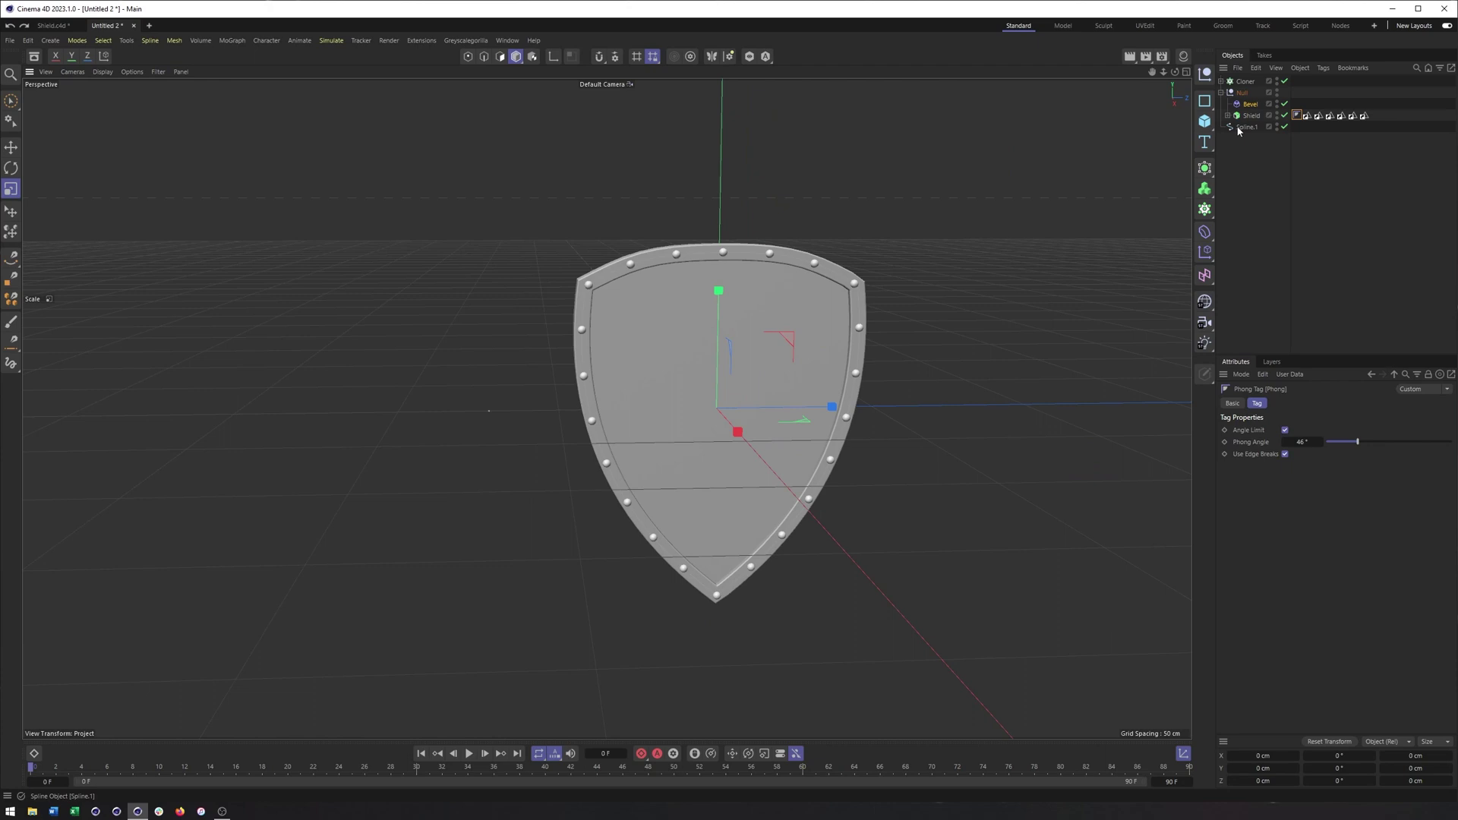
# - Rename the Null group to Shield
pyautogui.click(1222, 92)
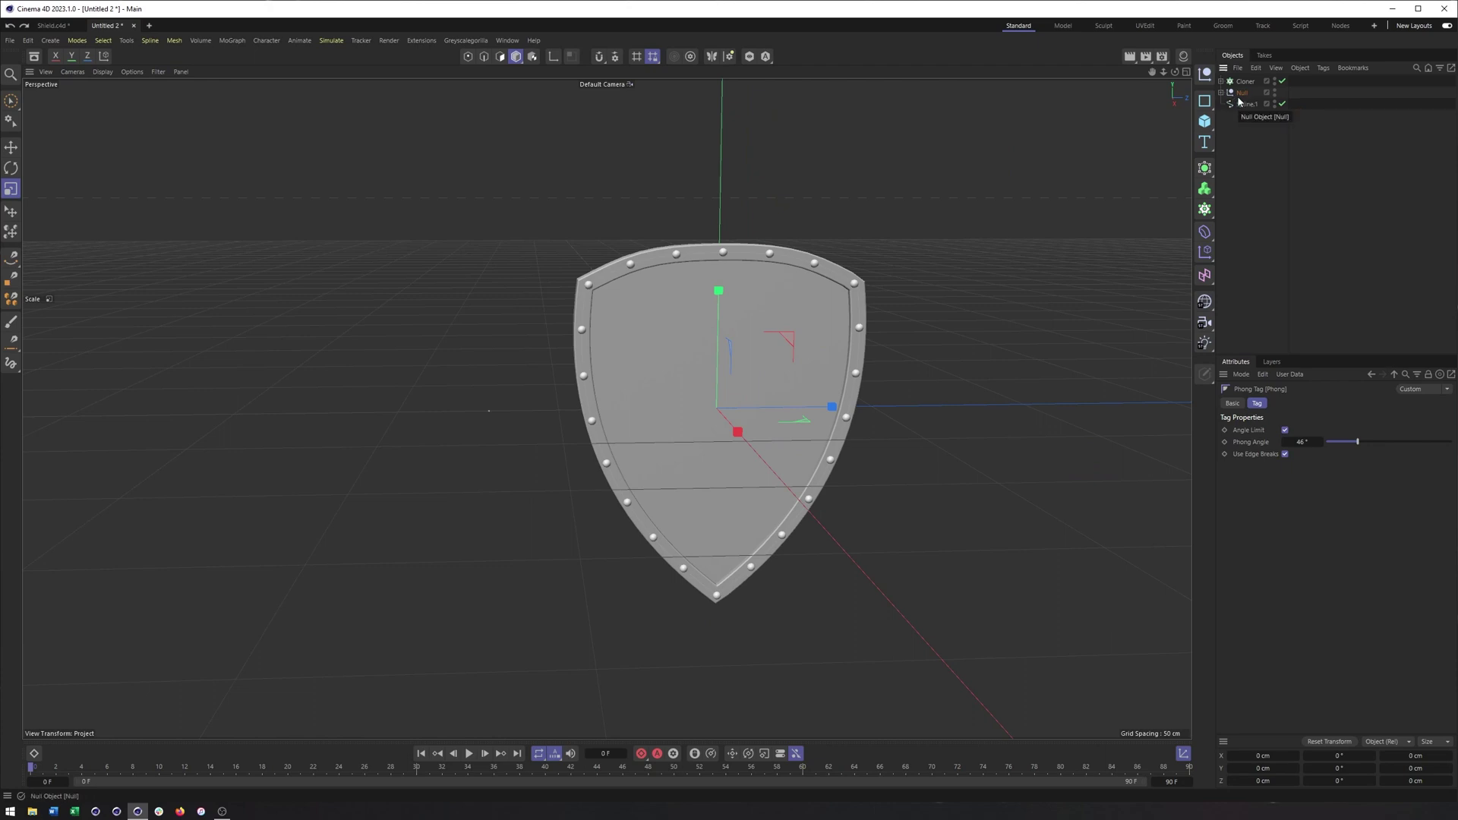
pyautogui.click(1222, 92)
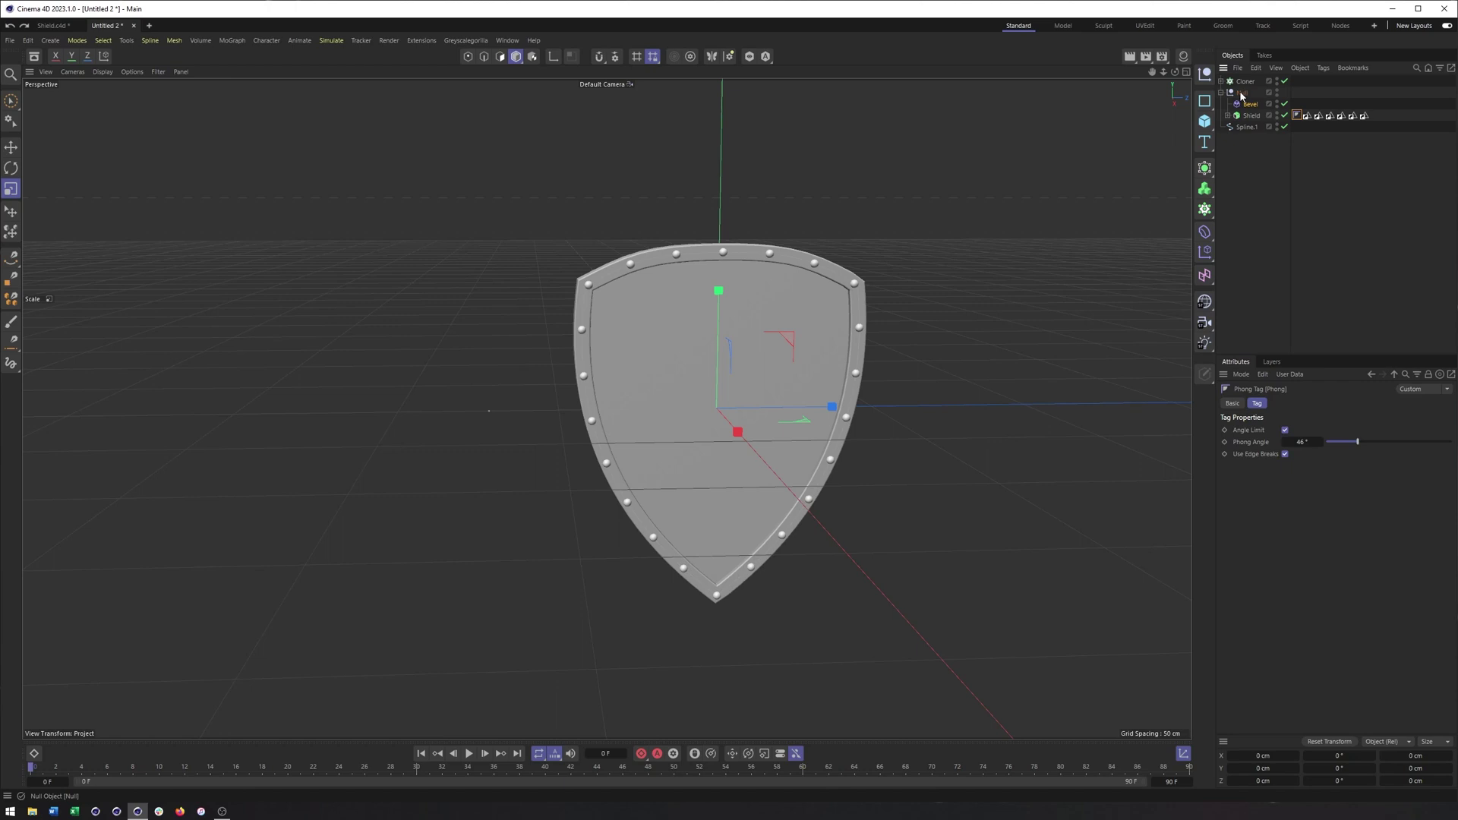
pyautogui.doubleClick(1243, 92)
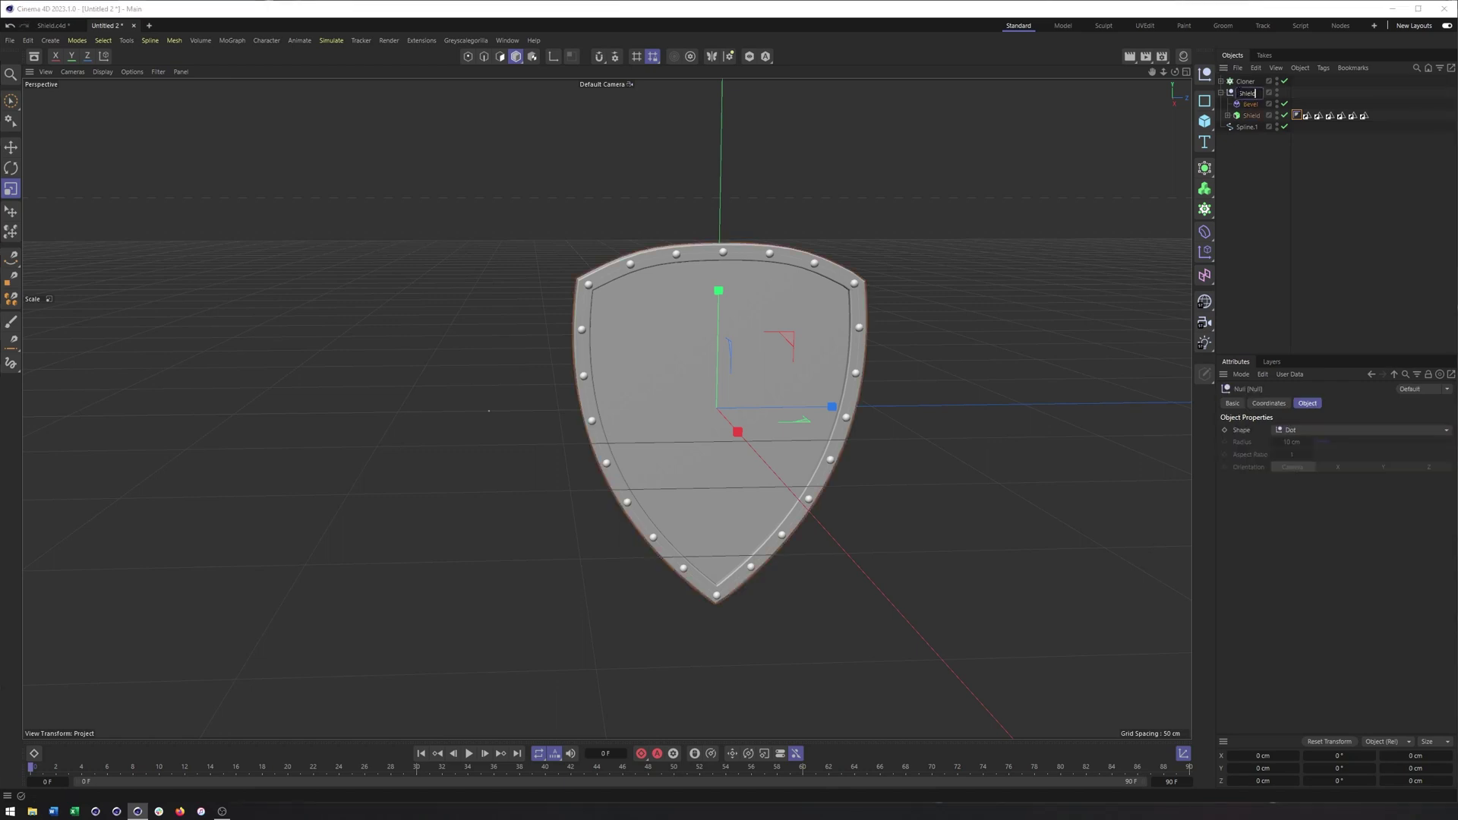
pyautogui.write('Shield')
pyautogui.press('Return')
# - Group Shield with Spline.1 under a new Null and rename the Cloner to Rivets
pyautogui.click(1221, 93)
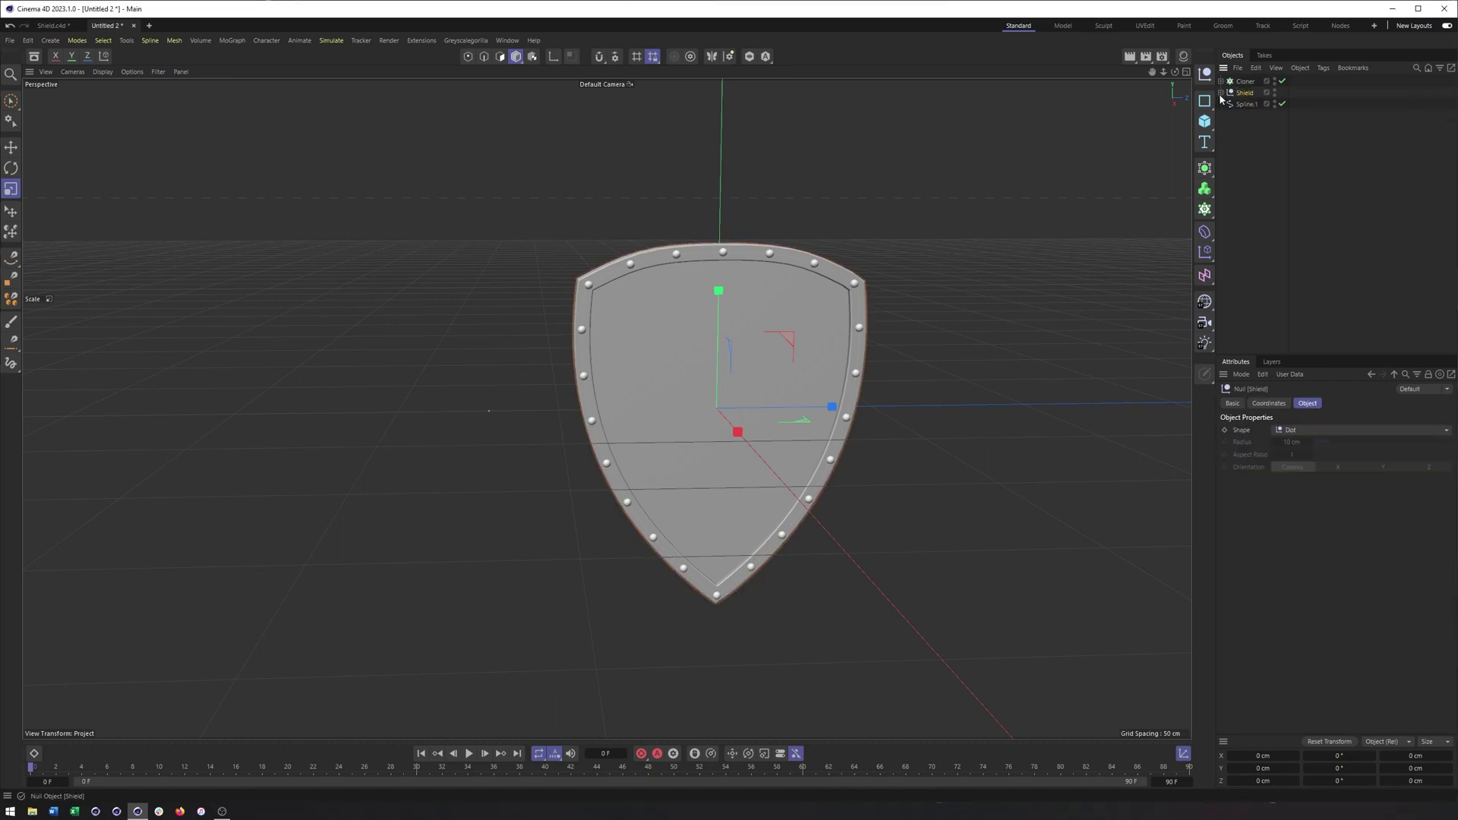
pyautogui.moveTo(1243, 121); pyautogui.dragTo(1224, 91)
pyautogui.rightClick(1243, 93)
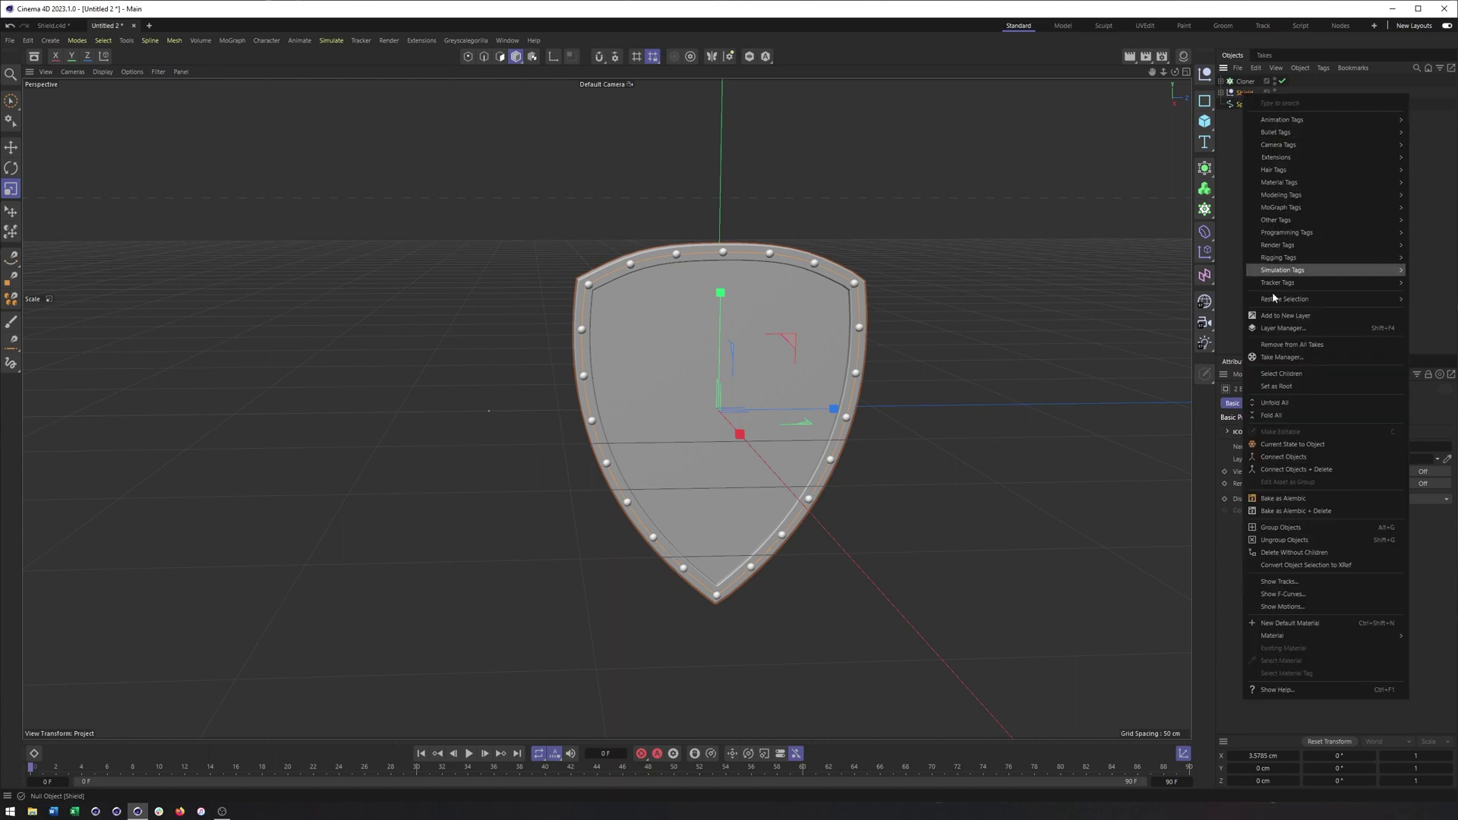
pyautogui.click(1282, 528)
pyautogui.doubleClick(1248, 81)
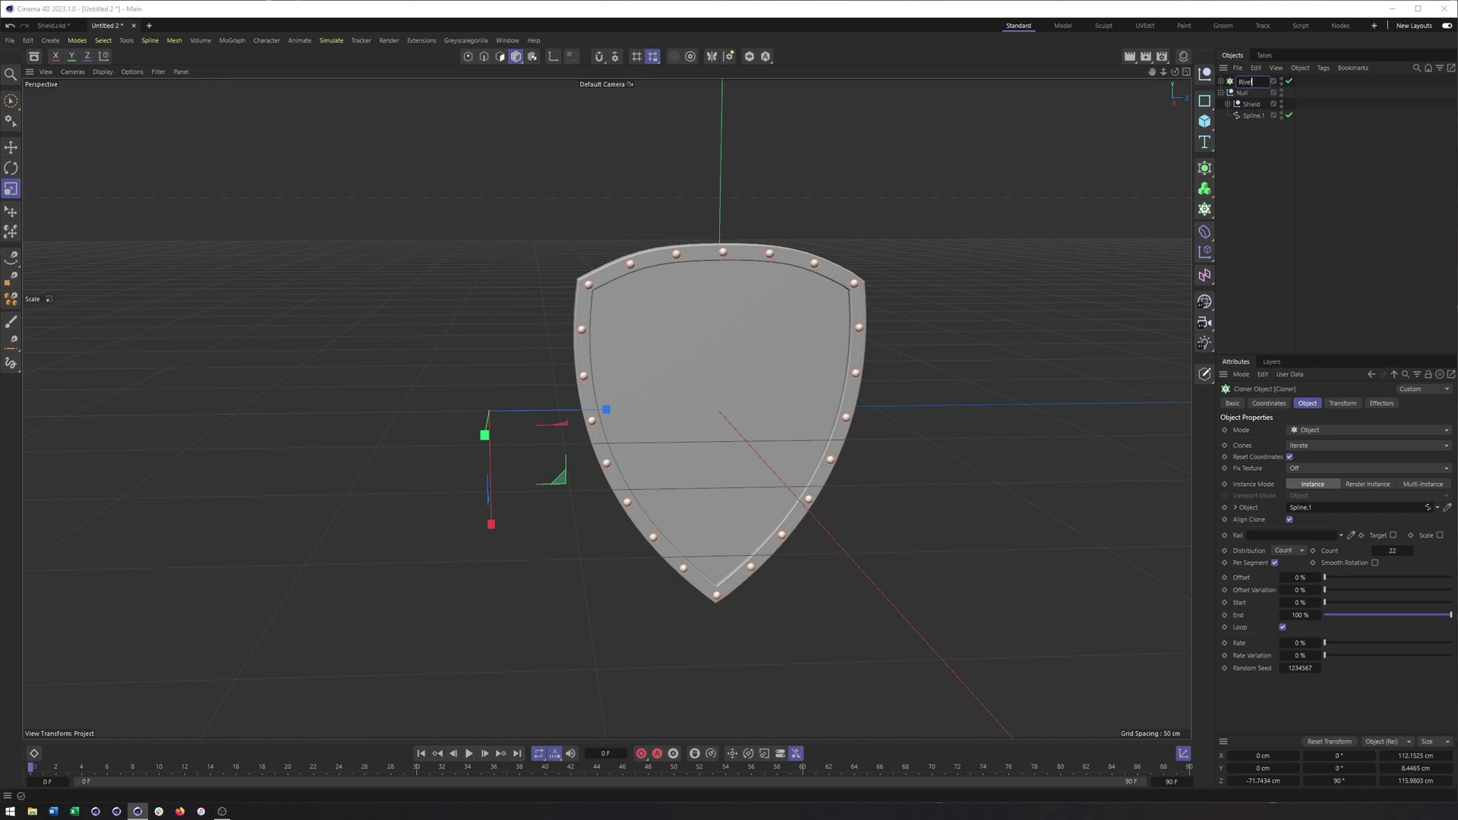
pyautogui.write('Rivets')
pyautogui.press('Return')
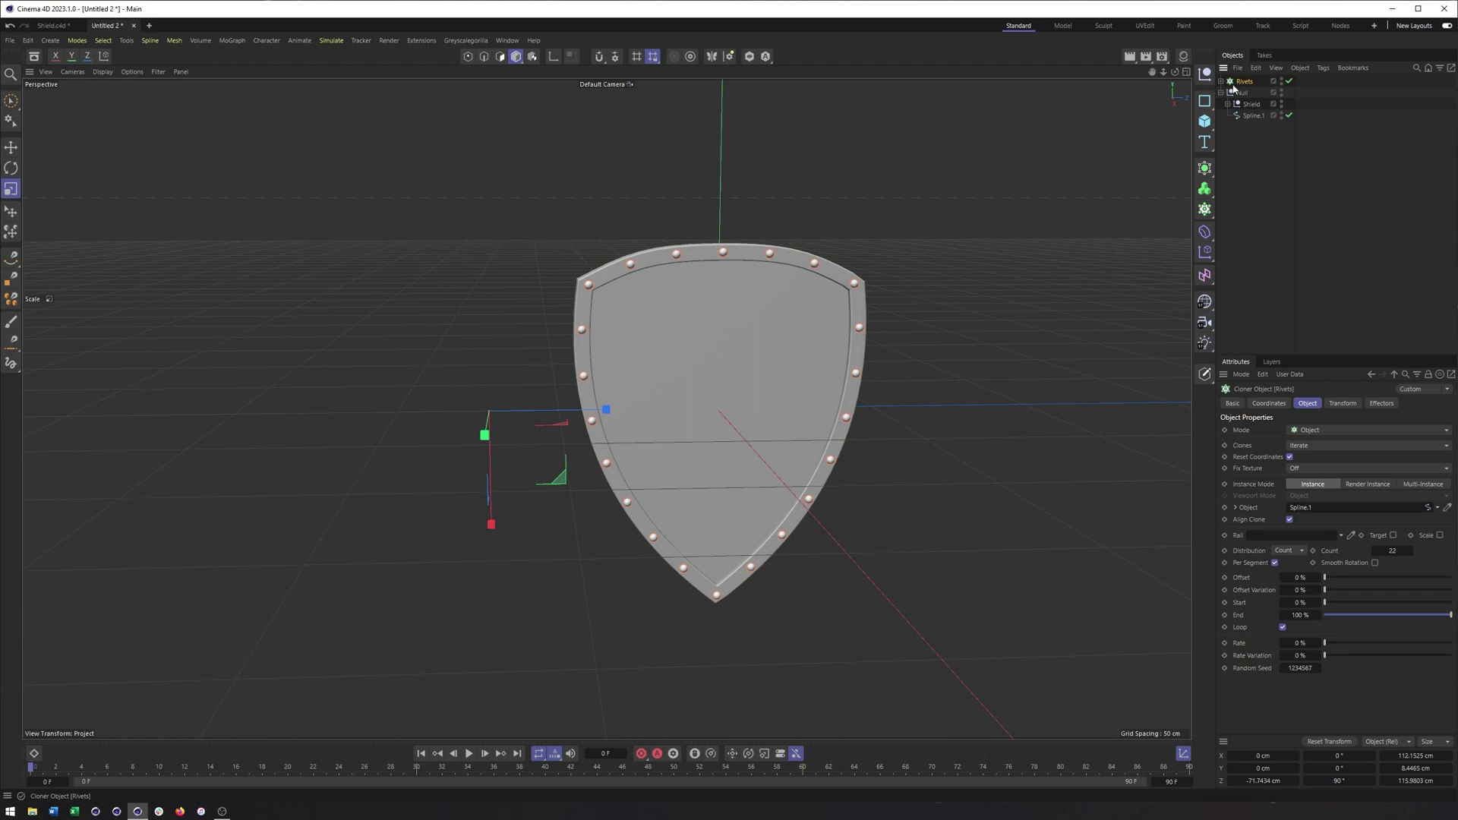
# - Add a Bend deformer inside the shield group beside Shield and Spline.1
pyautogui.click(1206, 234)
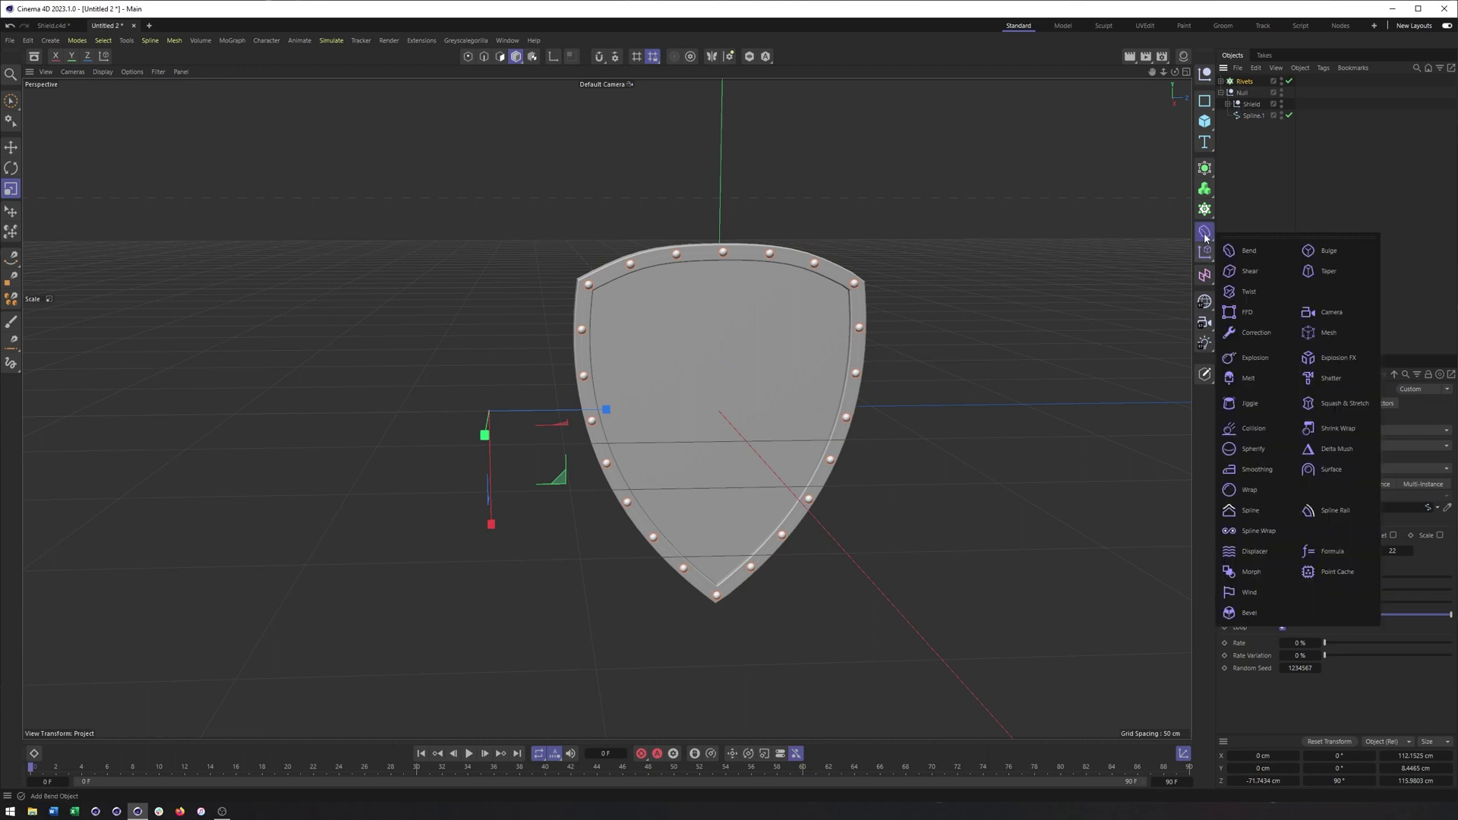
pyautogui.click(1249, 251)
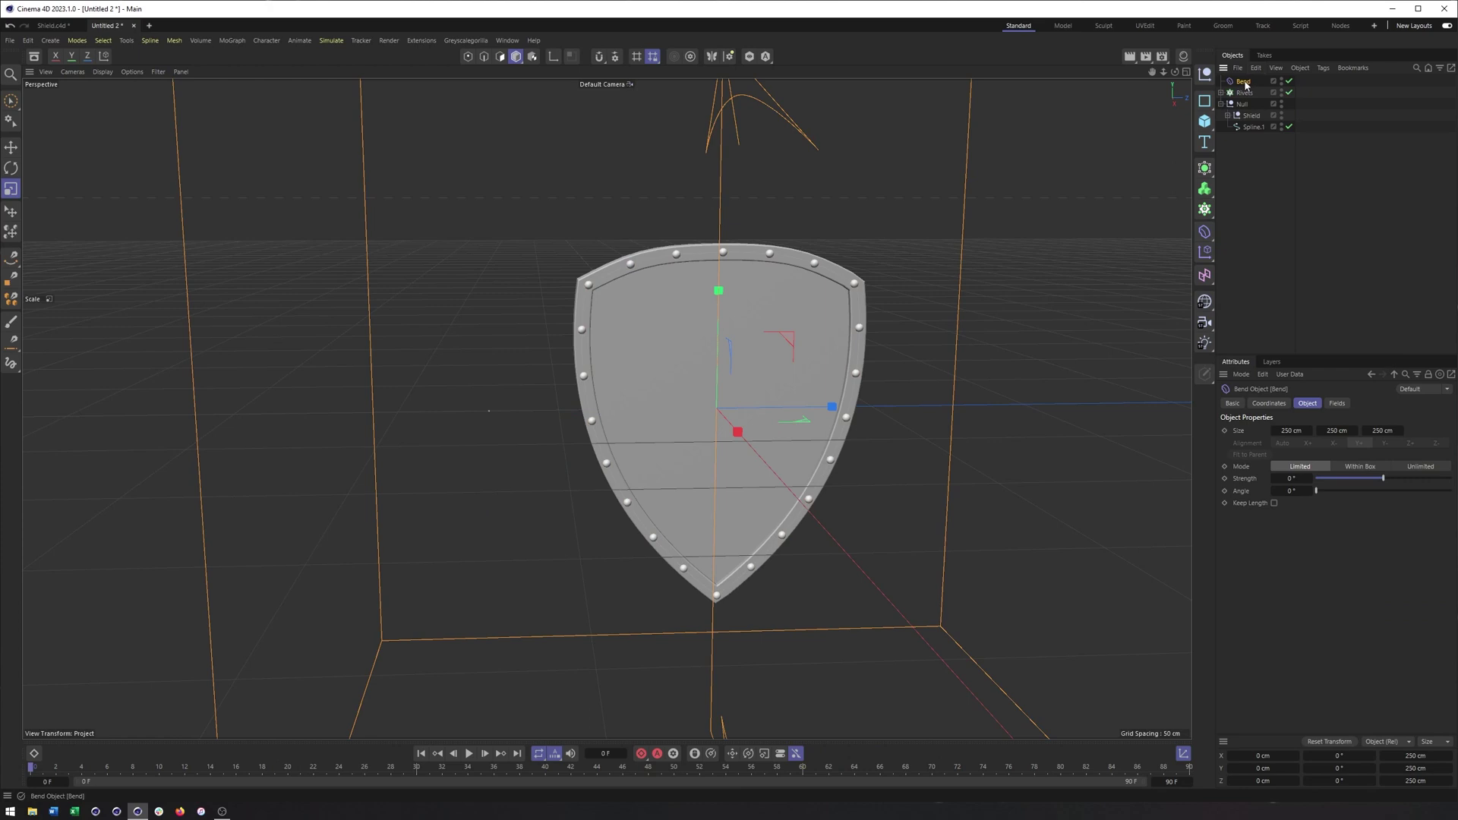
pyautogui.moveTo(1246, 85); pyautogui.dragTo(1238, 114)
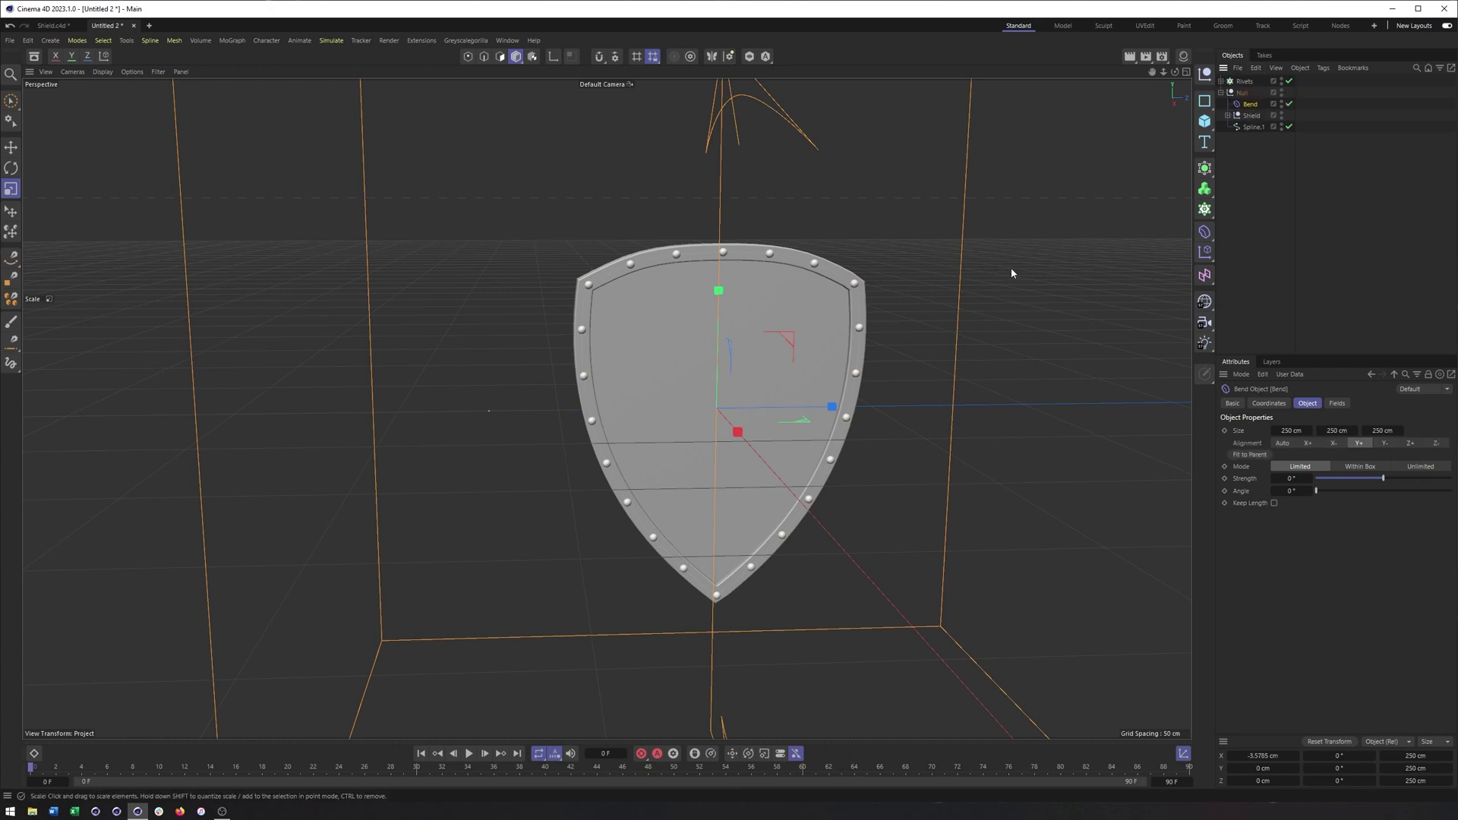
pyautogui.click(1251, 116)
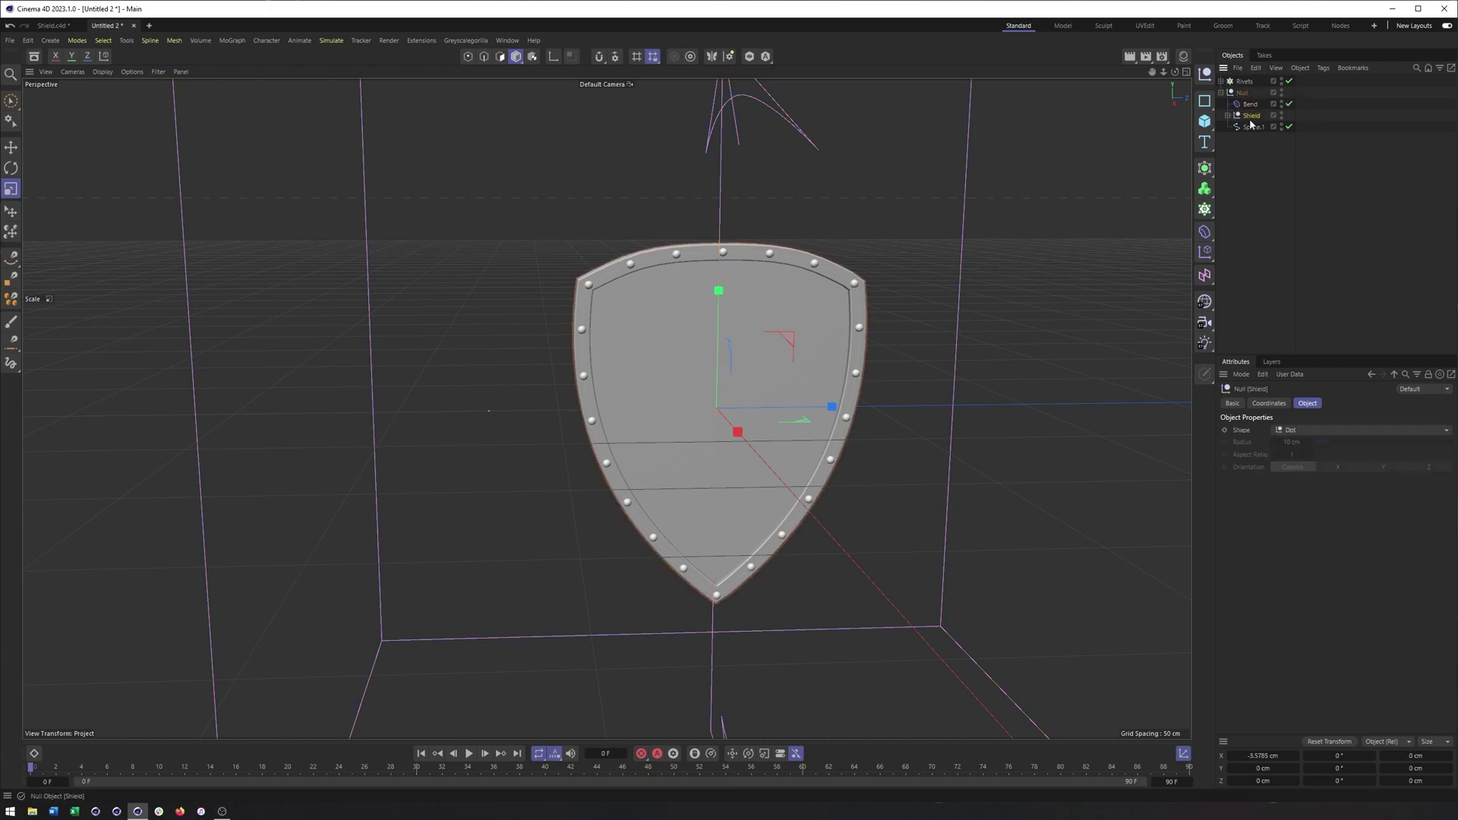
pyautogui.click(1251, 126)
pyautogui.keyDown('alt'); pyautogui.moveTo(904, 304); pyautogui.dragTo(798, 328); pyautogui.keyUp('alt')
pyautogui.click(1251, 105)
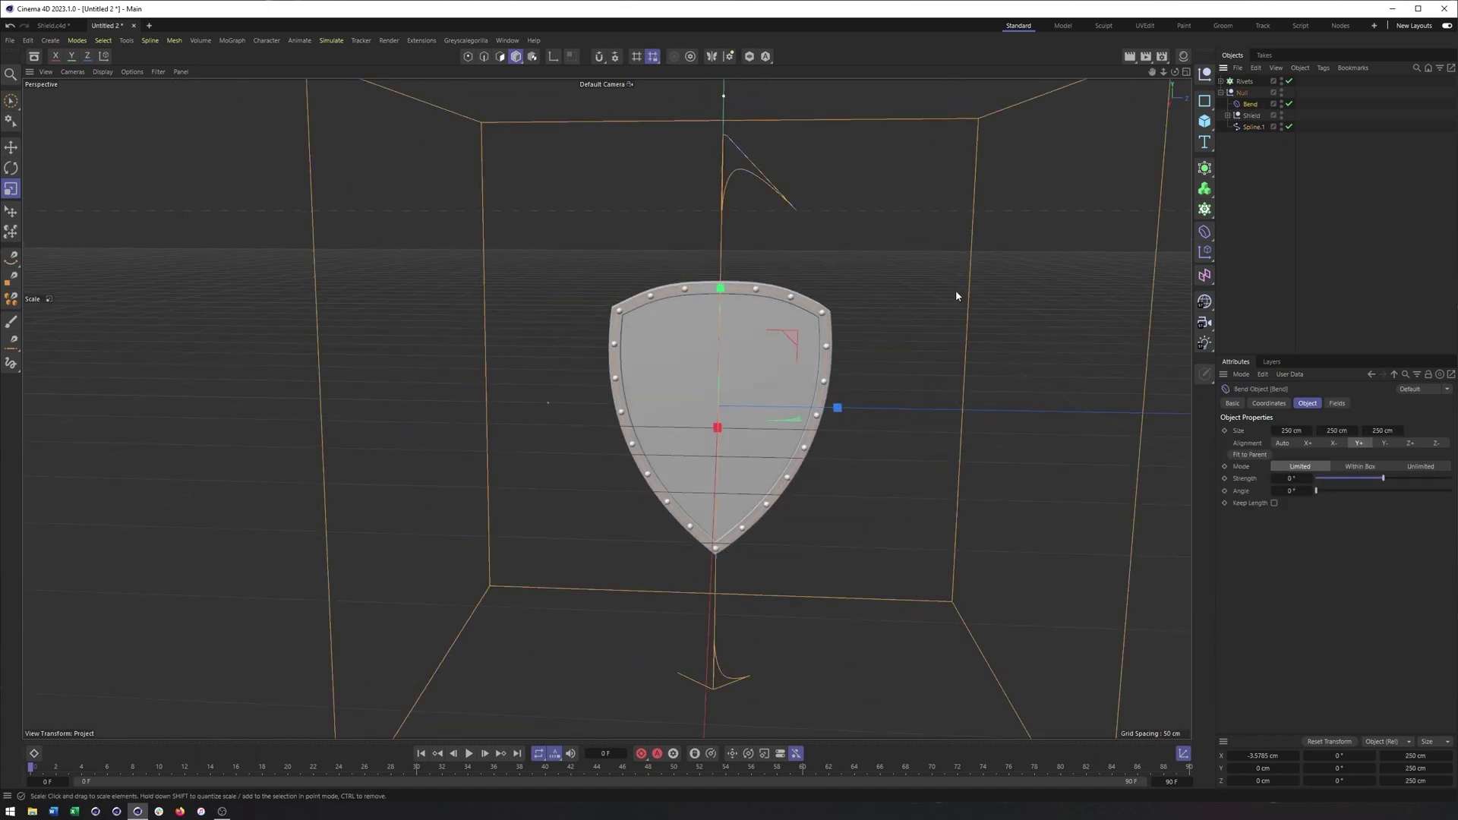
pyautogui.keyDown('alt'); pyautogui.moveTo(955, 290); pyautogui.dragTo(911, 293); pyautogui.keyUp('alt')
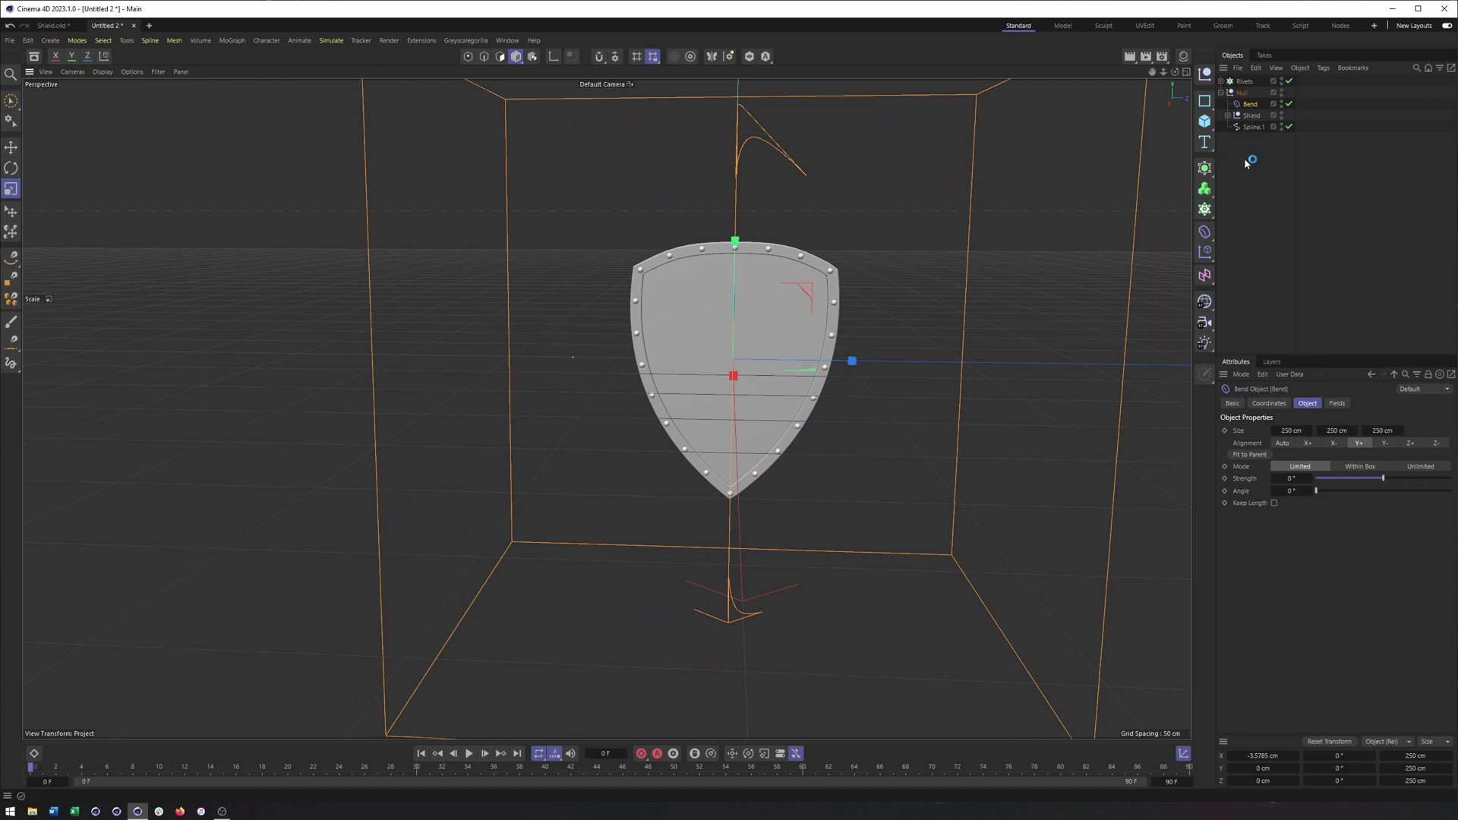
# - Fit the Bend deformer's box to the shield and nest Bend in the Null above Shield
pyautogui.click(1249, 456)
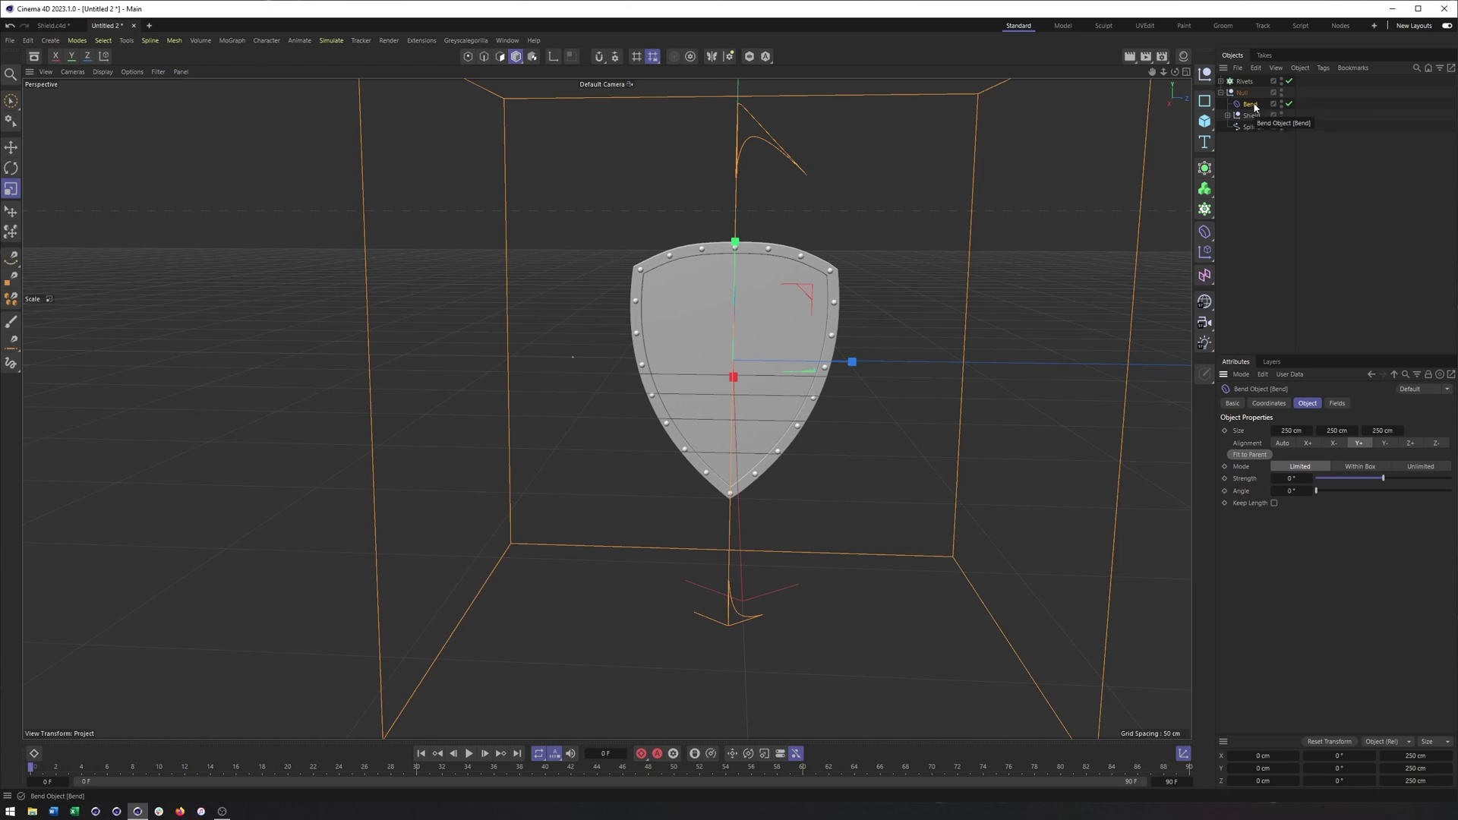
pyautogui.moveTo(1254, 106); pyautogui.dragTo(1254, 131)
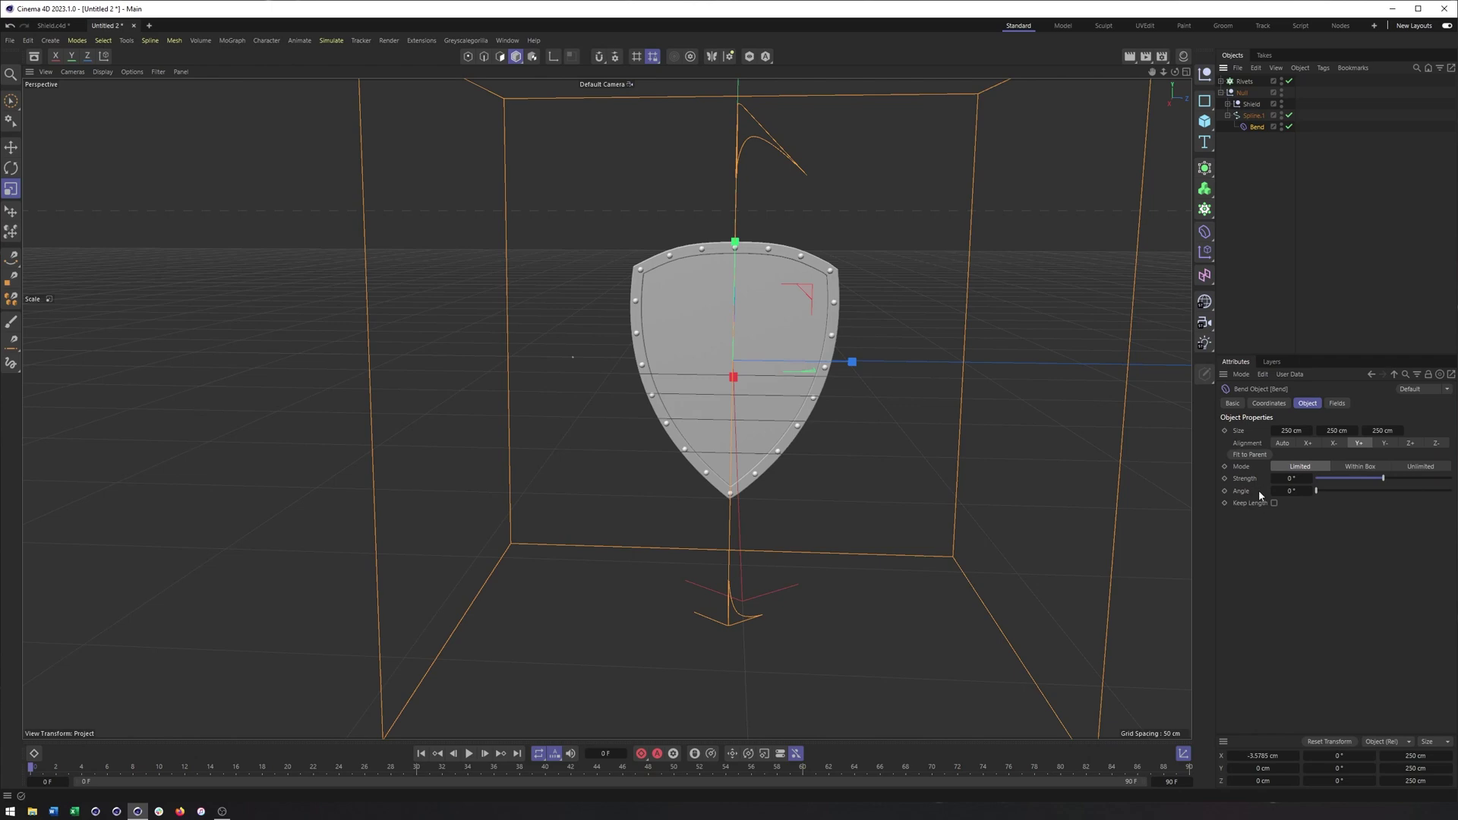
pyautogui.click(1249, 455)
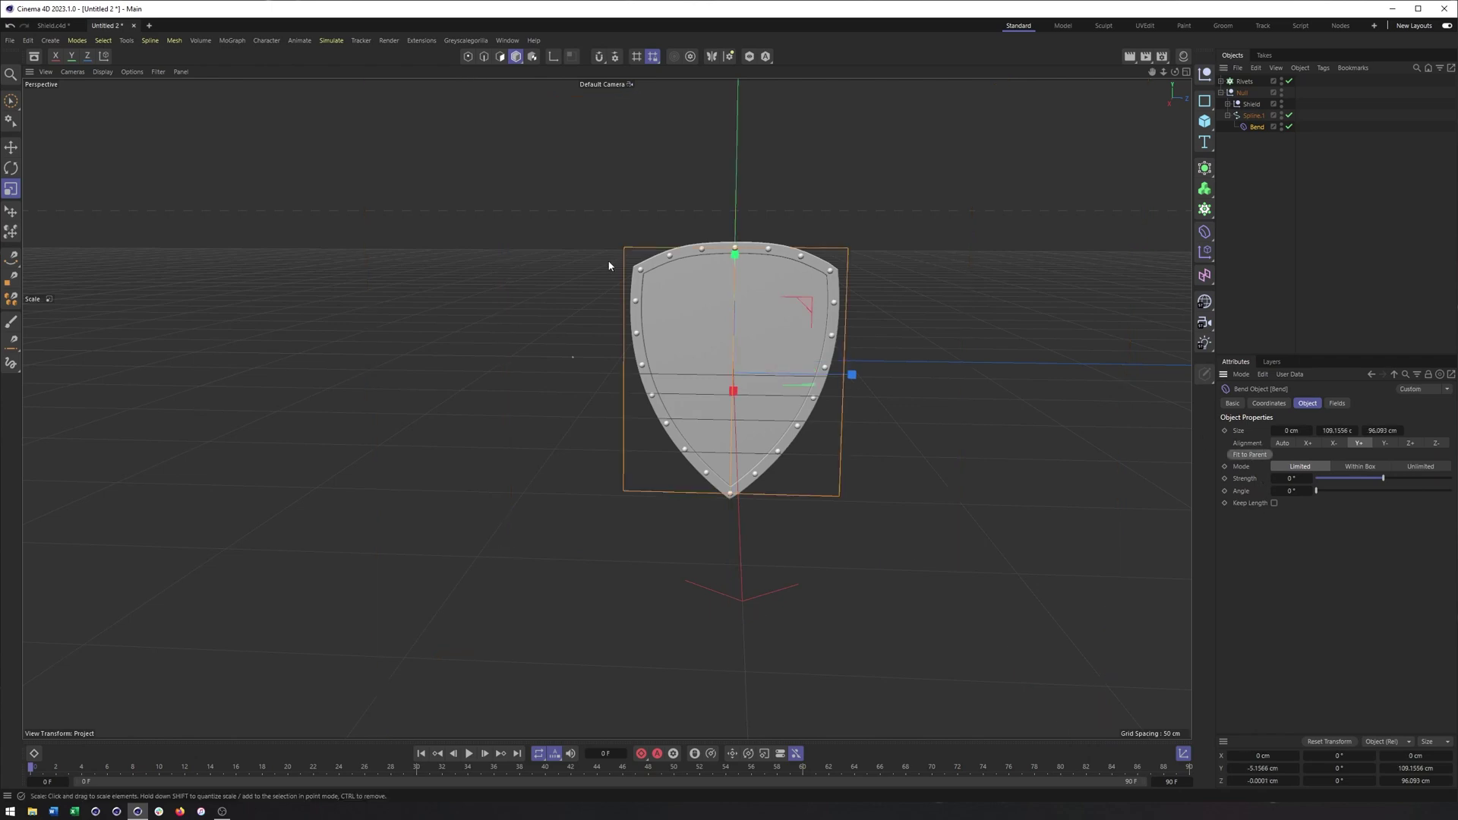
pyautogui.keyDown('alt'); pyautogui.moveTo(609, 265); pyautogui.dragTo(734, 297); pyautogui.keyUp('alt')
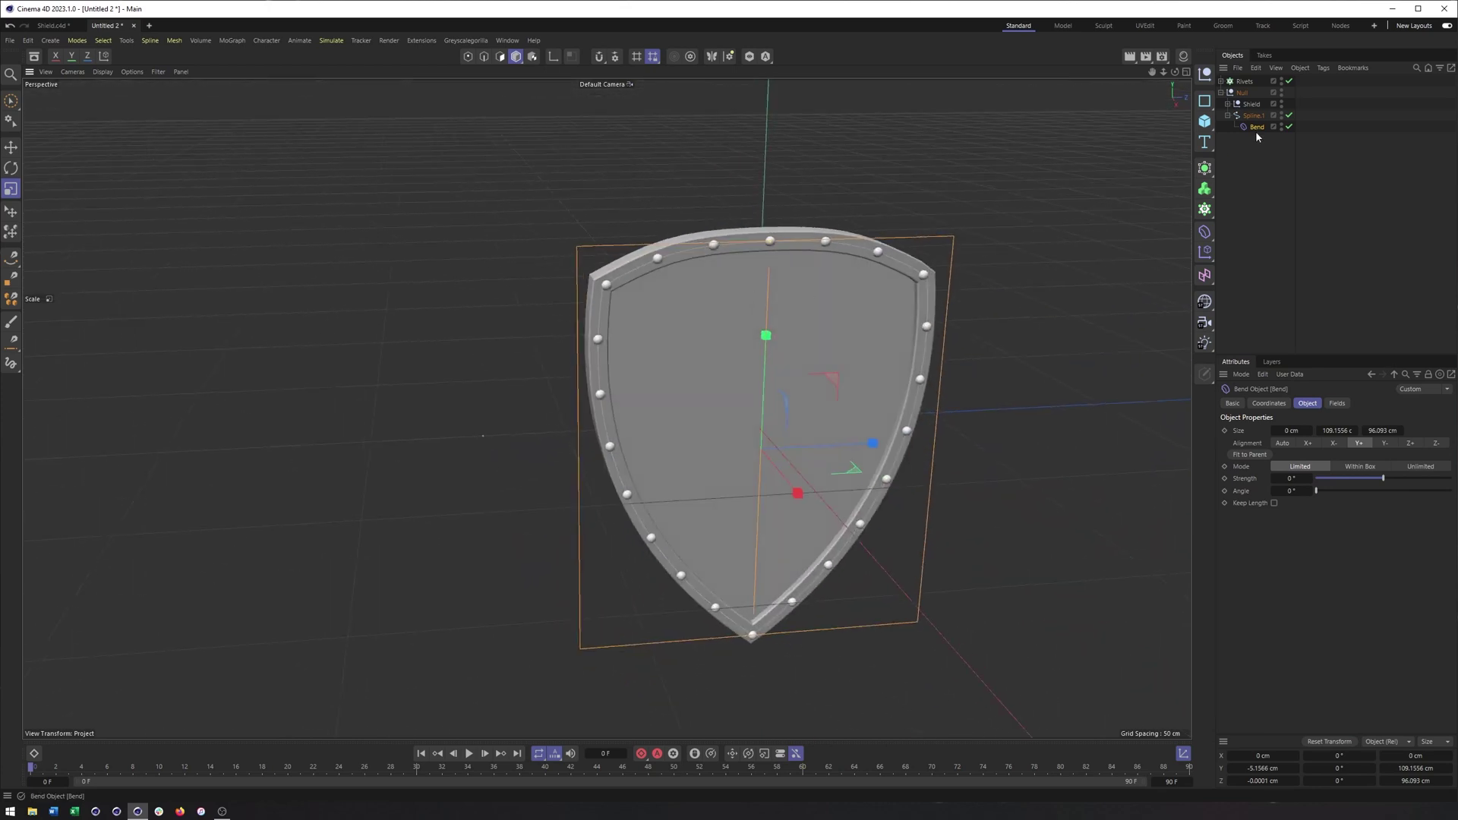
pyautogui.moveTo(1256, 127); pyautogui.dragTo(1247, 100)
# - Set the Bend box Size X to 11 cm and shift it along X over the shield
pyautogui.keyDown('alt'); pyautogui.moveTo(841, 354); pyautogui.dragTo(950, 368); pyautogui.keyUp('alt')
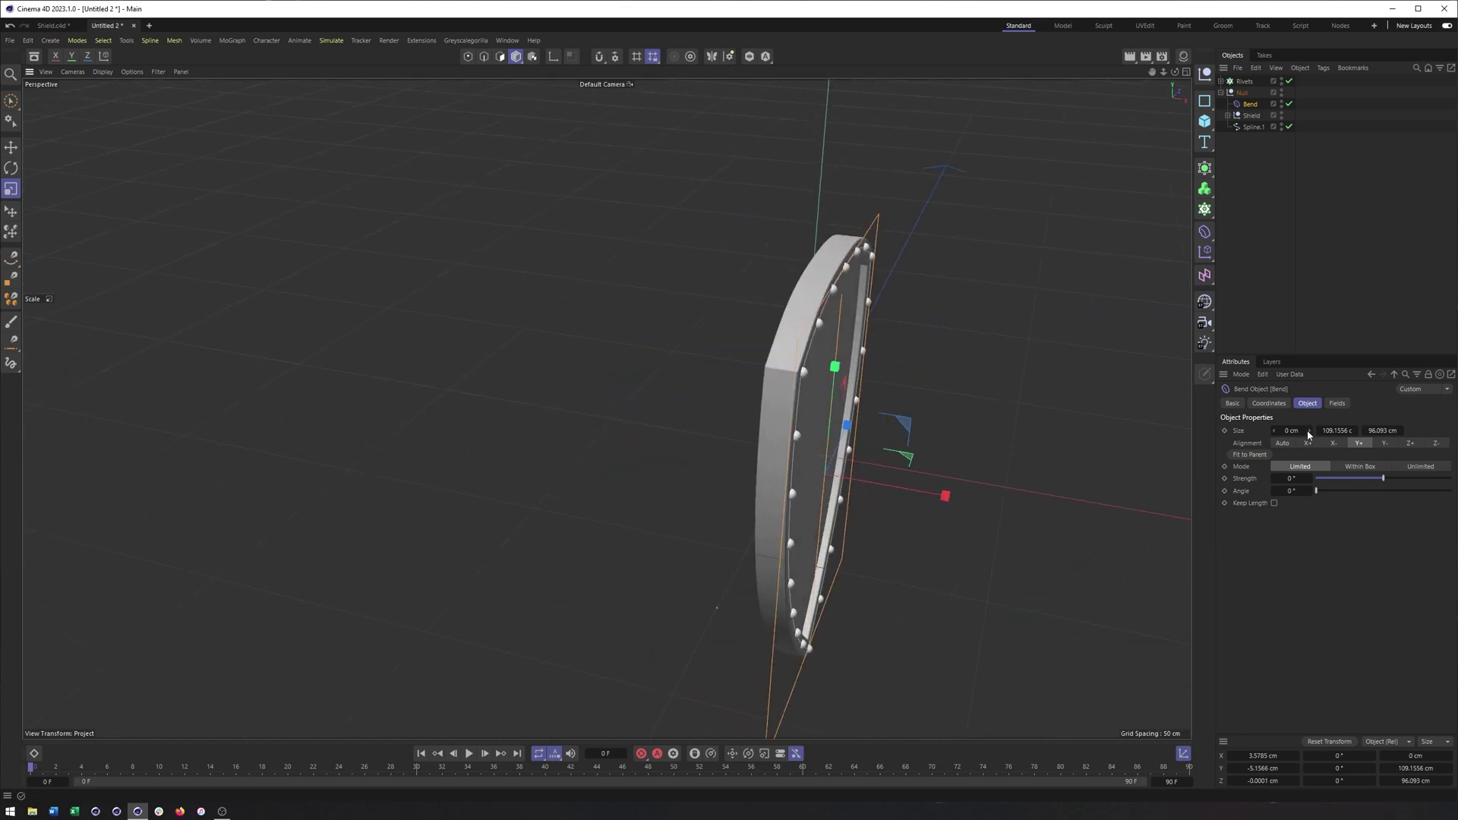
pyautogui.moveTo(1310, 432); pyautogui.dragTo(1311, 424)
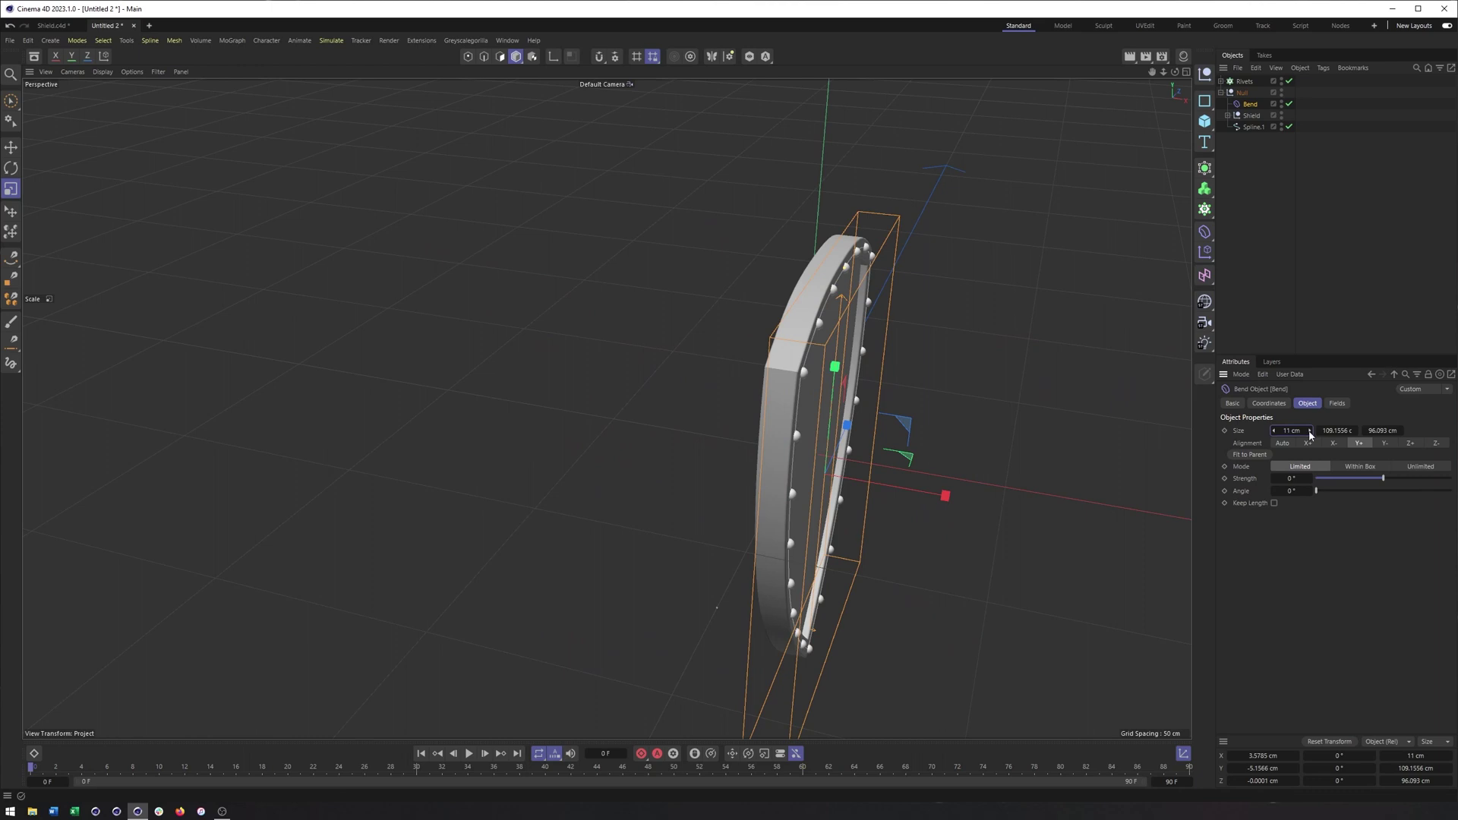
pyautogui.press('F2')
pyautogui.scroll(5, 582, 430)
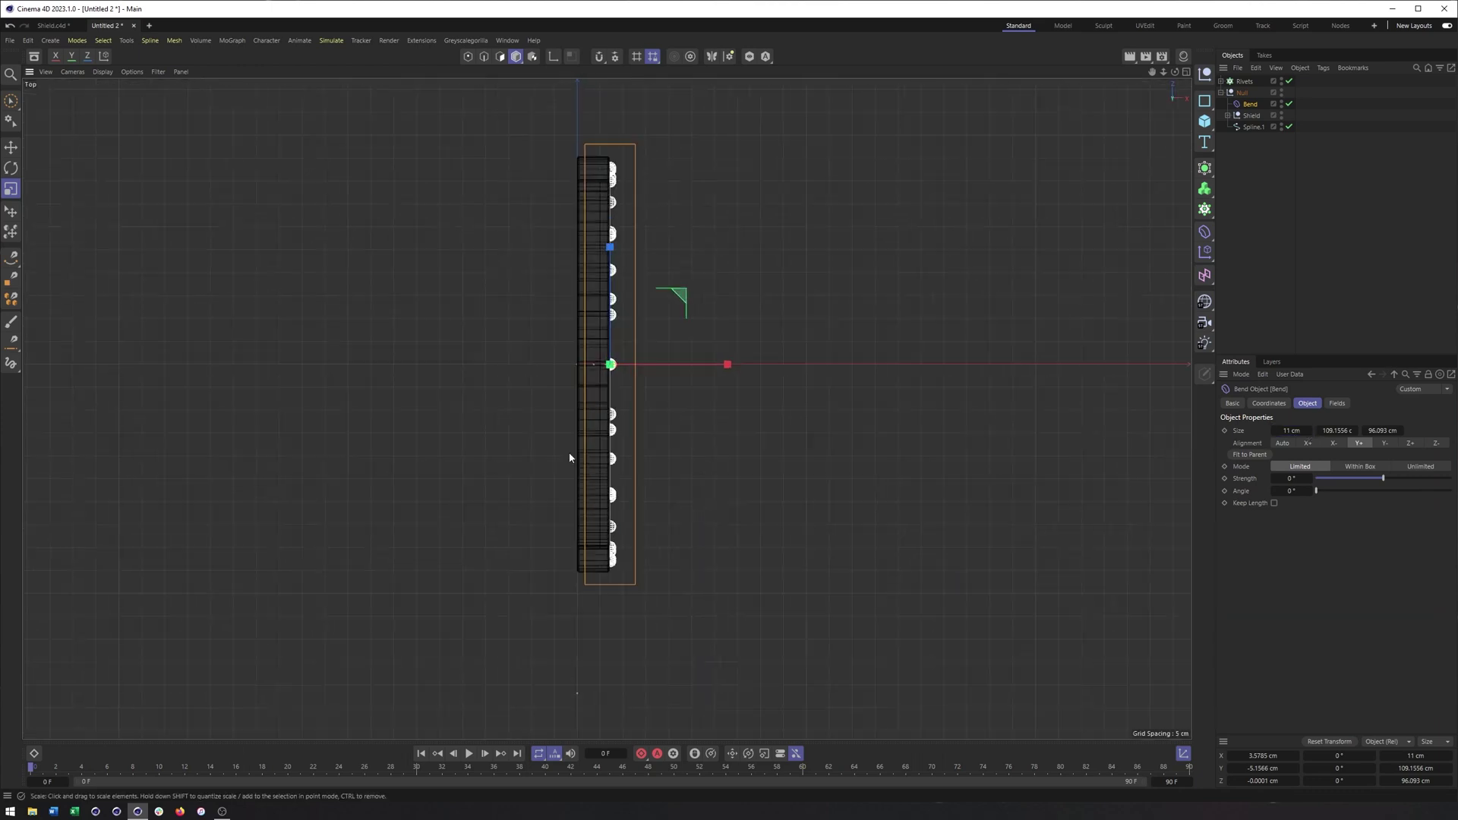
pyautogui.press('e')
pyautogui.moveTo(691, 369); pyautogui.dragTo(664, 387)
pyautogui.press('F1')
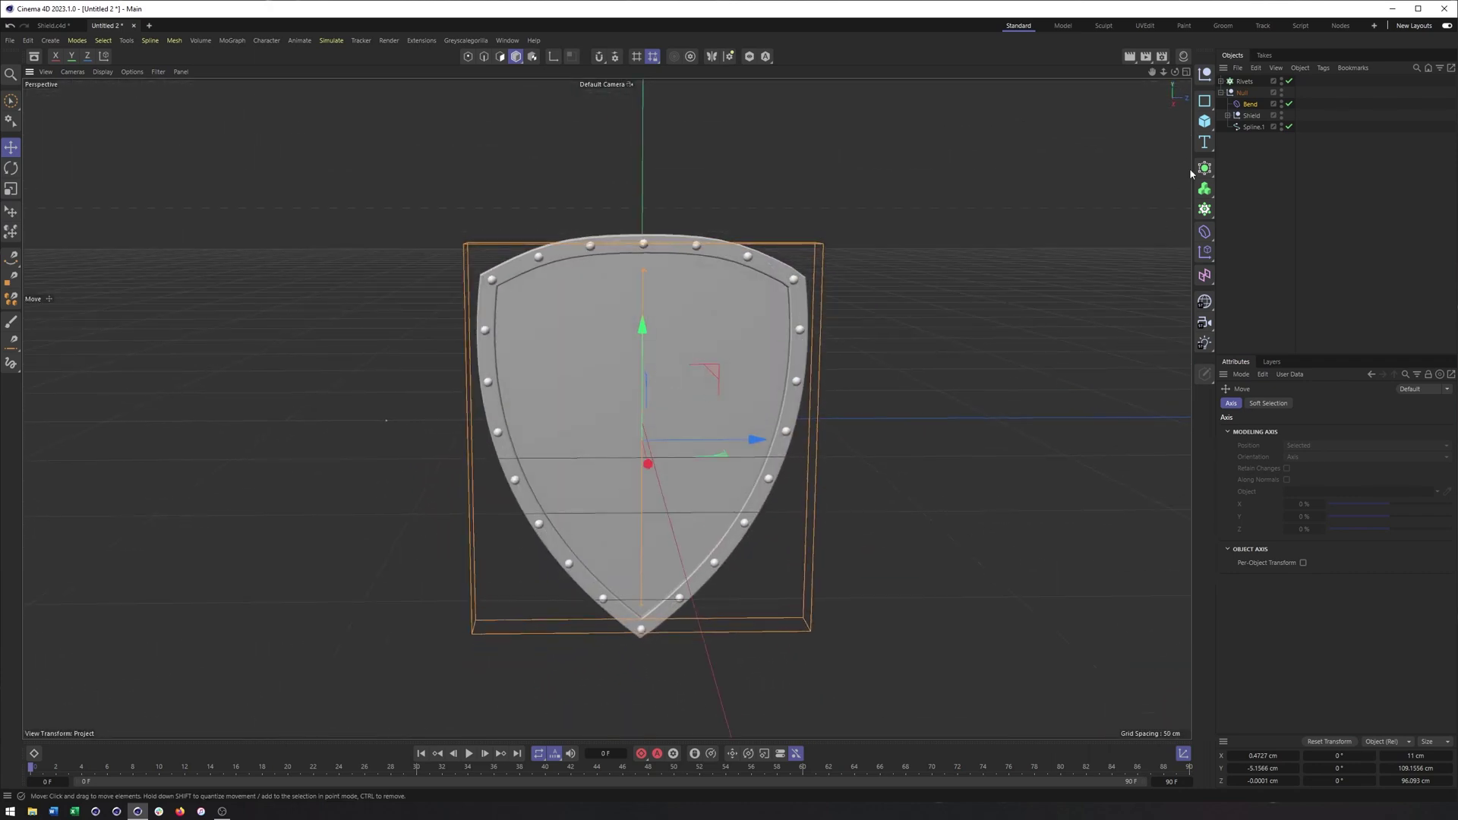
# - Set Bend Size Y to 116.1556 cm and Z to 93.093 cm, then test a negative Strength
pyautogui.click(1251, 105)
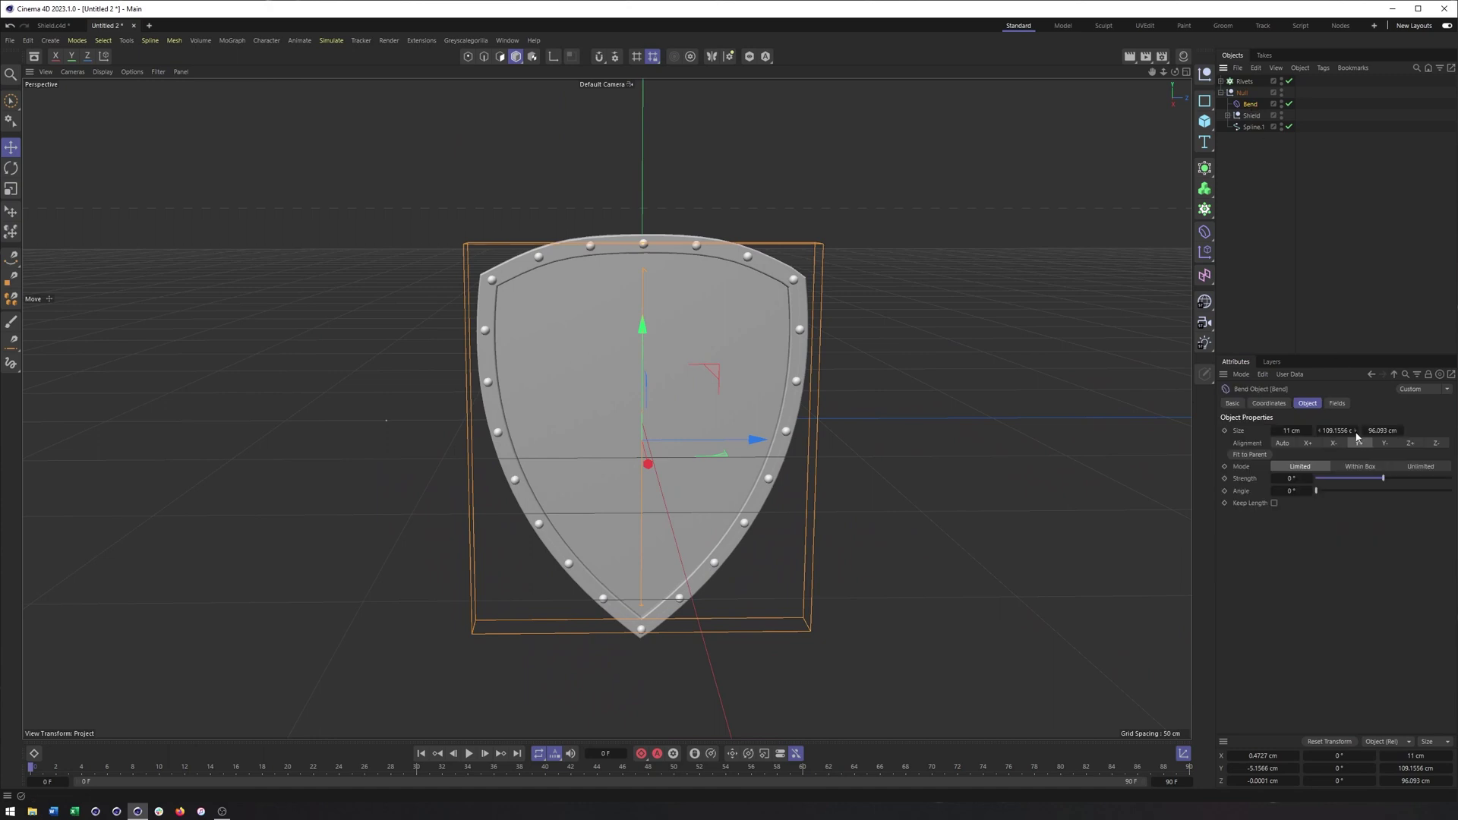
pyautogui.moveTo(1357, 433); pyautogui.dragTo(1376, 433)
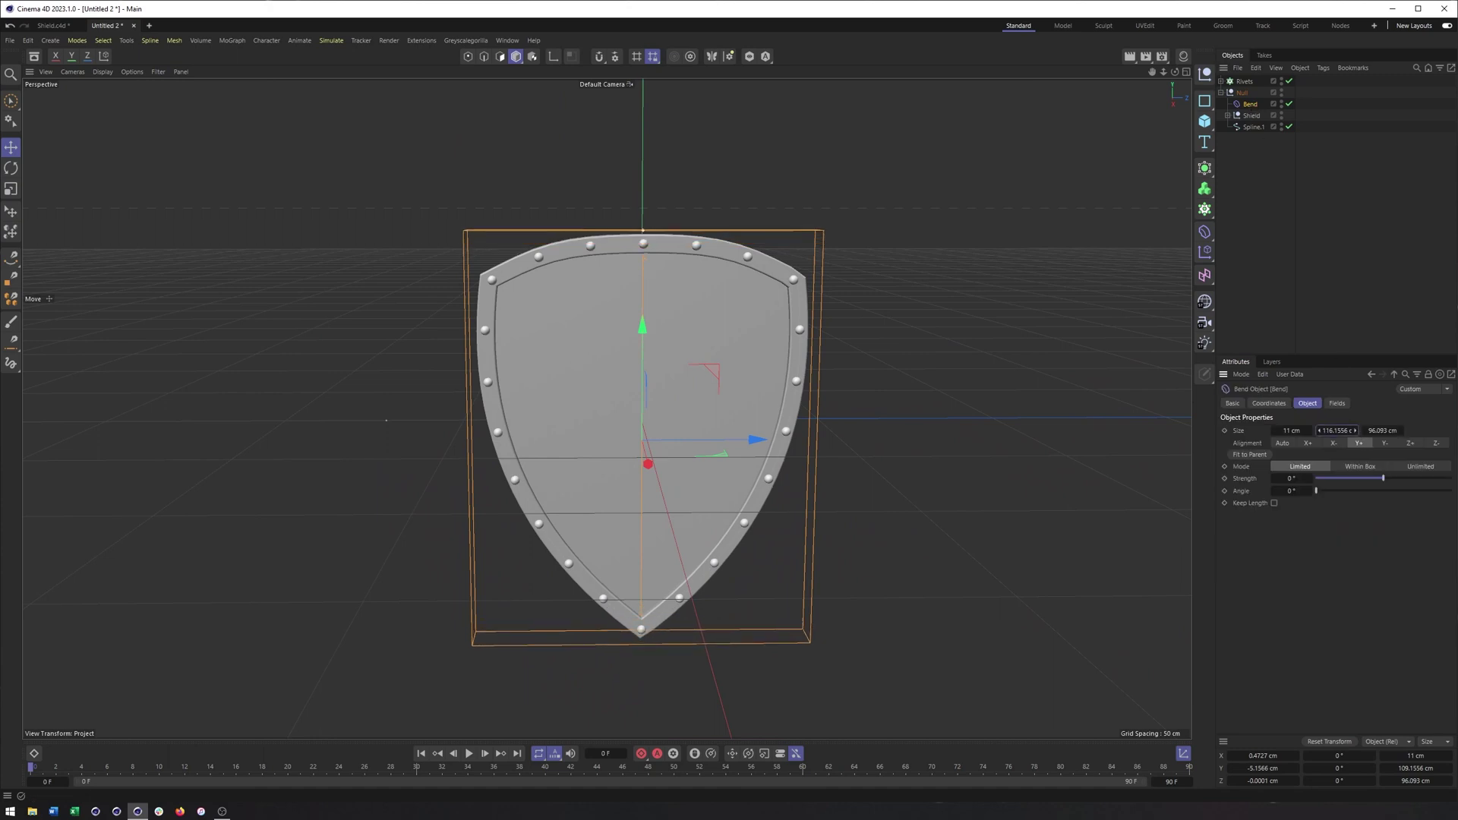
pyautogui.press('F3')
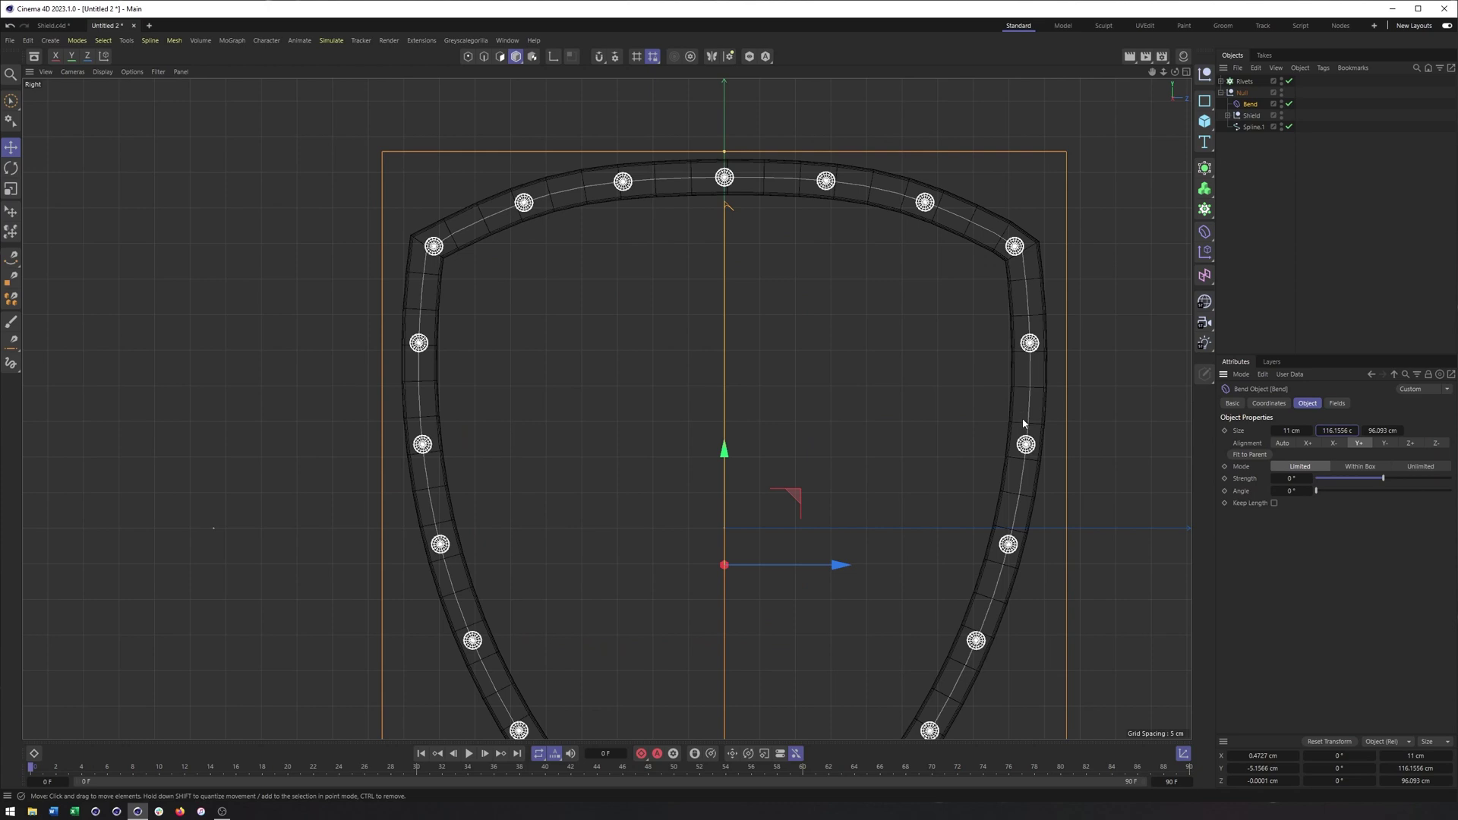
pyautogui.scroll(-3, 964, 430)
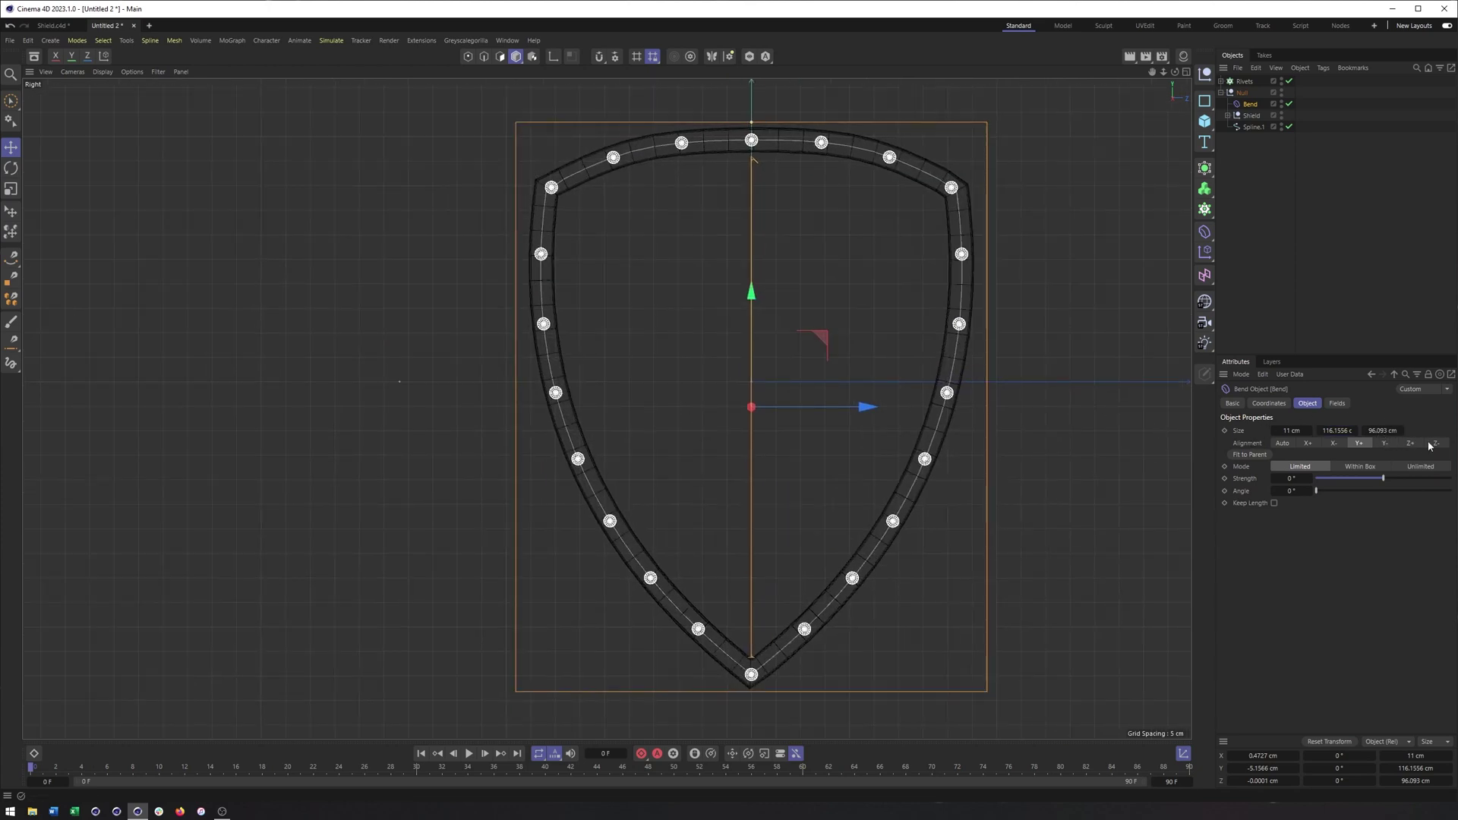
pyautogui.moveTo(1402, 433); pyautogui.dragTo(1388, 432)
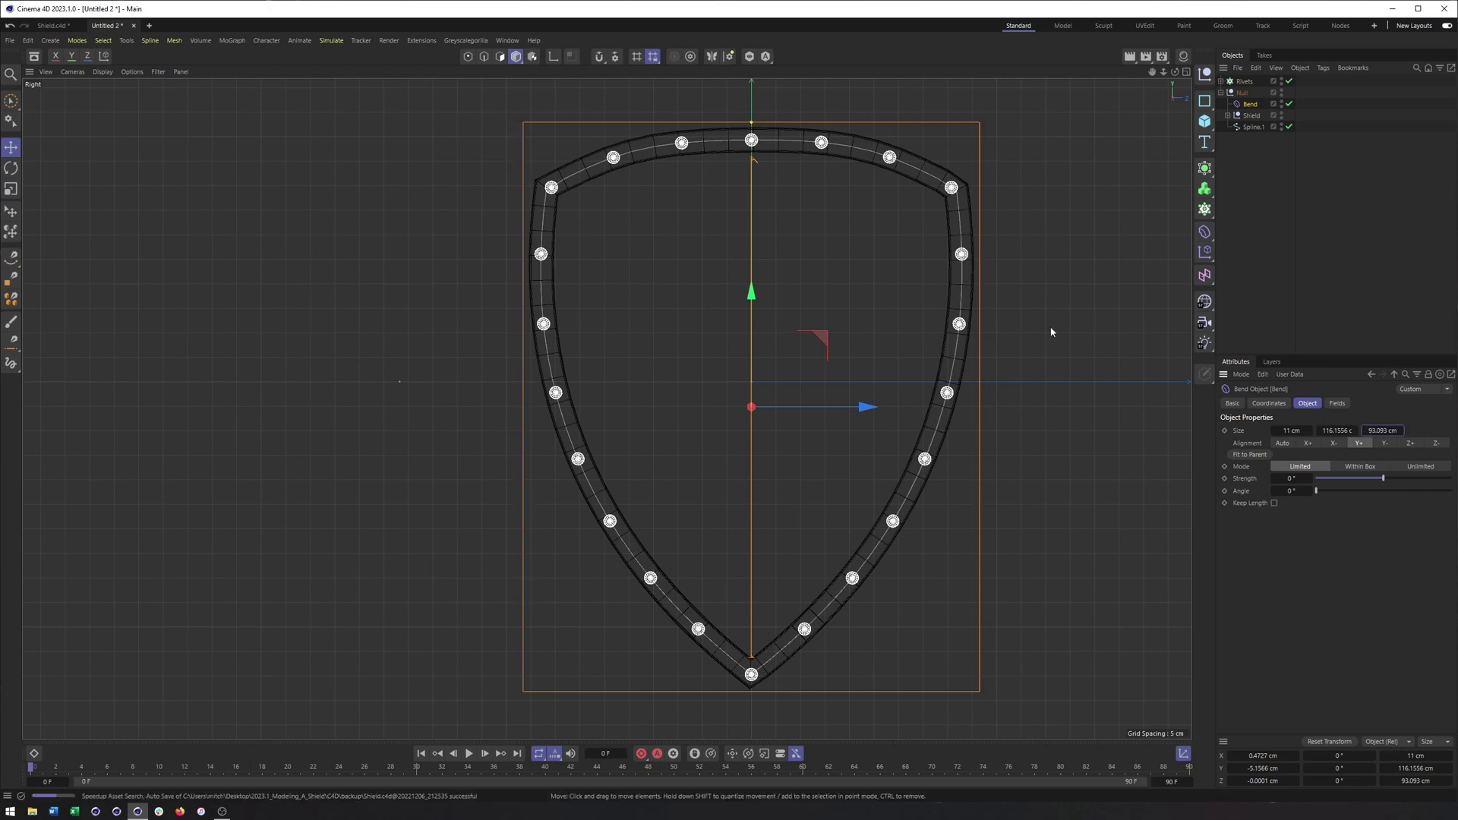
pyautogui.press('F1')
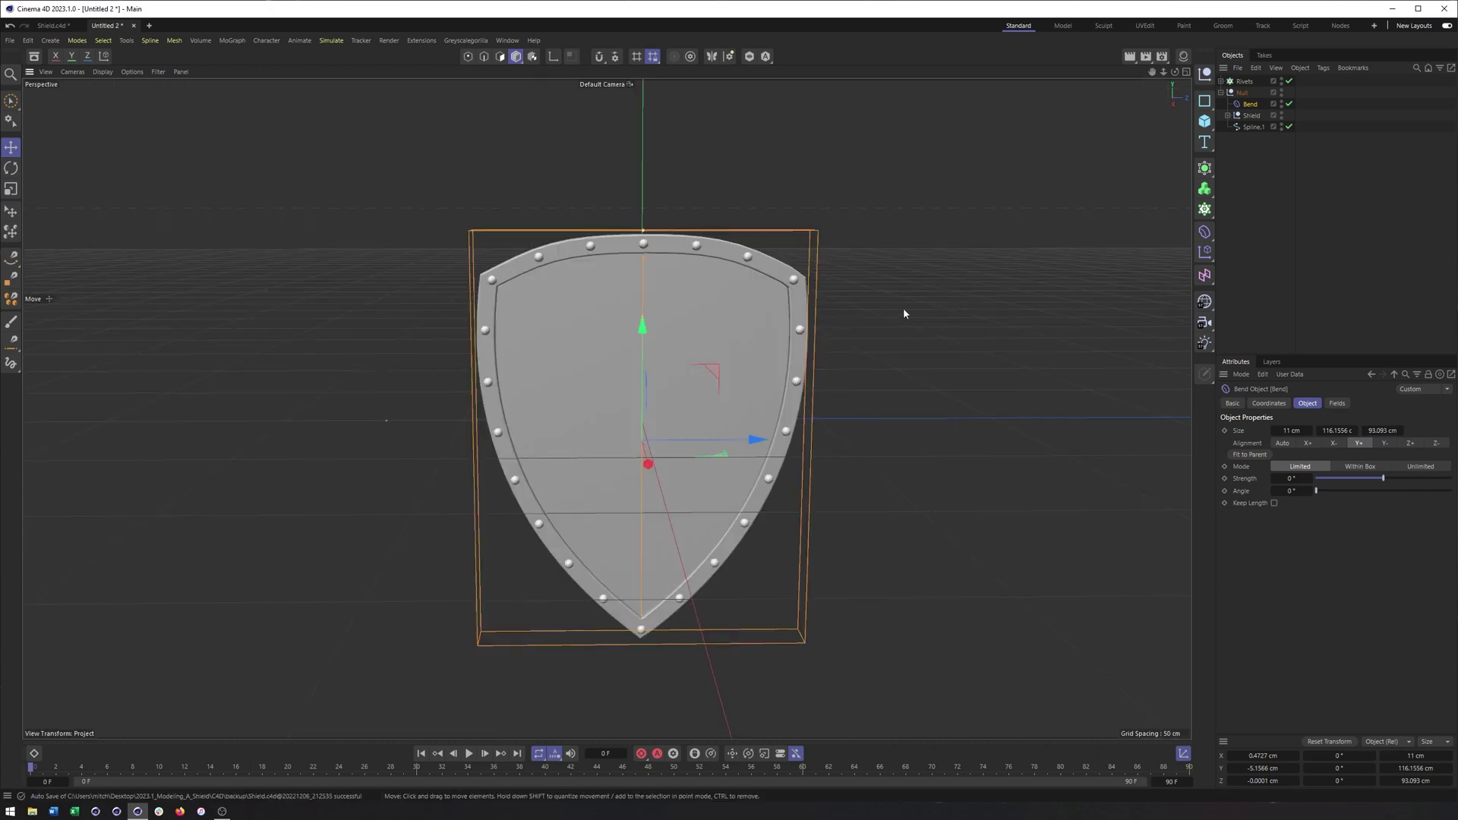
pyautogui.keyDown('alt'); pyautogui.moveTo(853, 314); pyautogui.dragTo(881, 331); pyautogui.keyUp('alt')
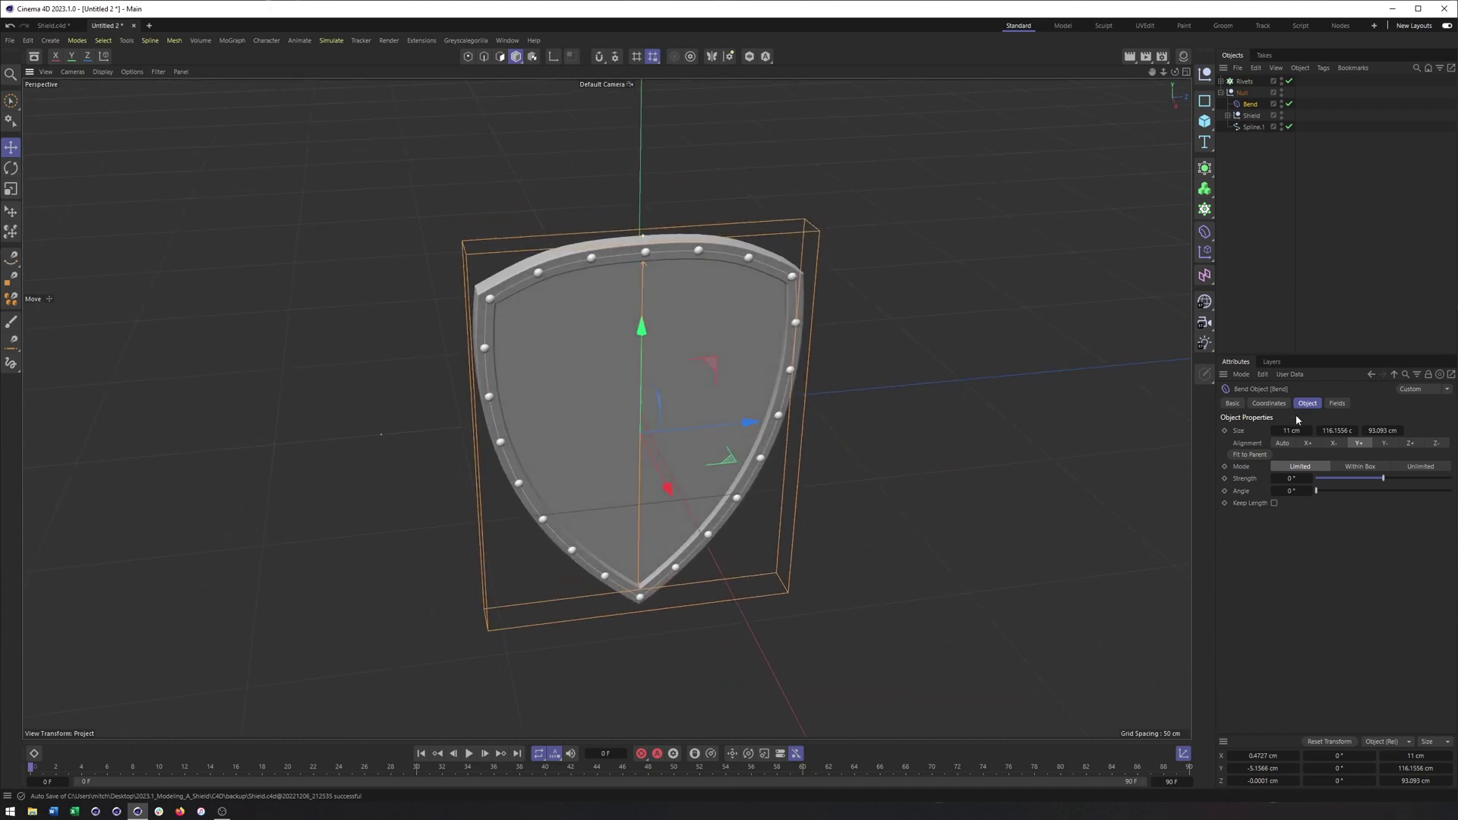
pyautogui.moveTo(1383, 480)
pyautogui.mouseDown()
pyautogui.moveTo(1396, 480)
pyautogui.moveTo(1365, 480)
pyautogui.mouseUp()
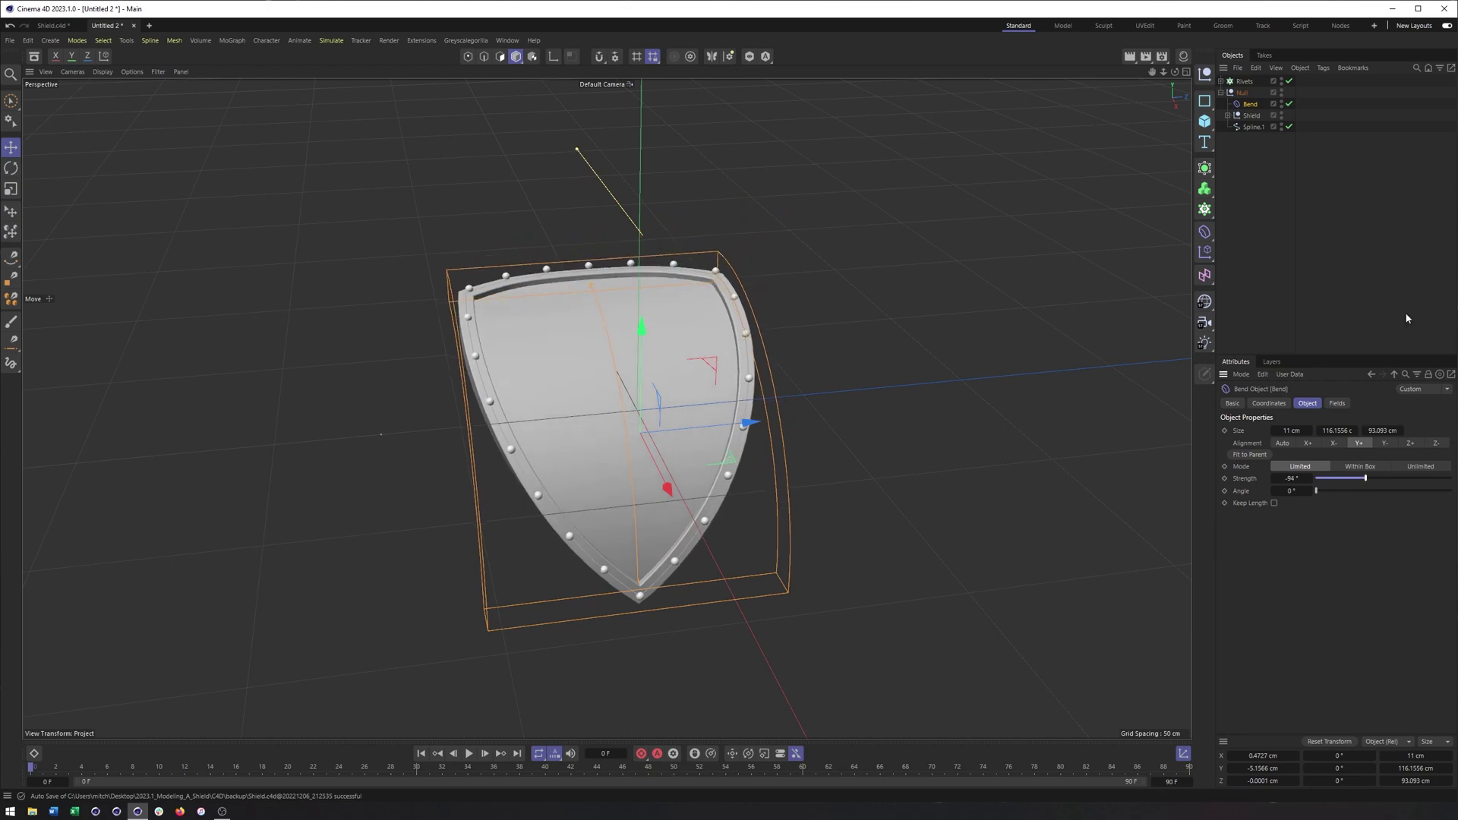
# - Toggle the Rivets off and on and inspect the bent shield from several angles
pyautogui.click(1289, 81)
pyautogui.click(1288, 82)
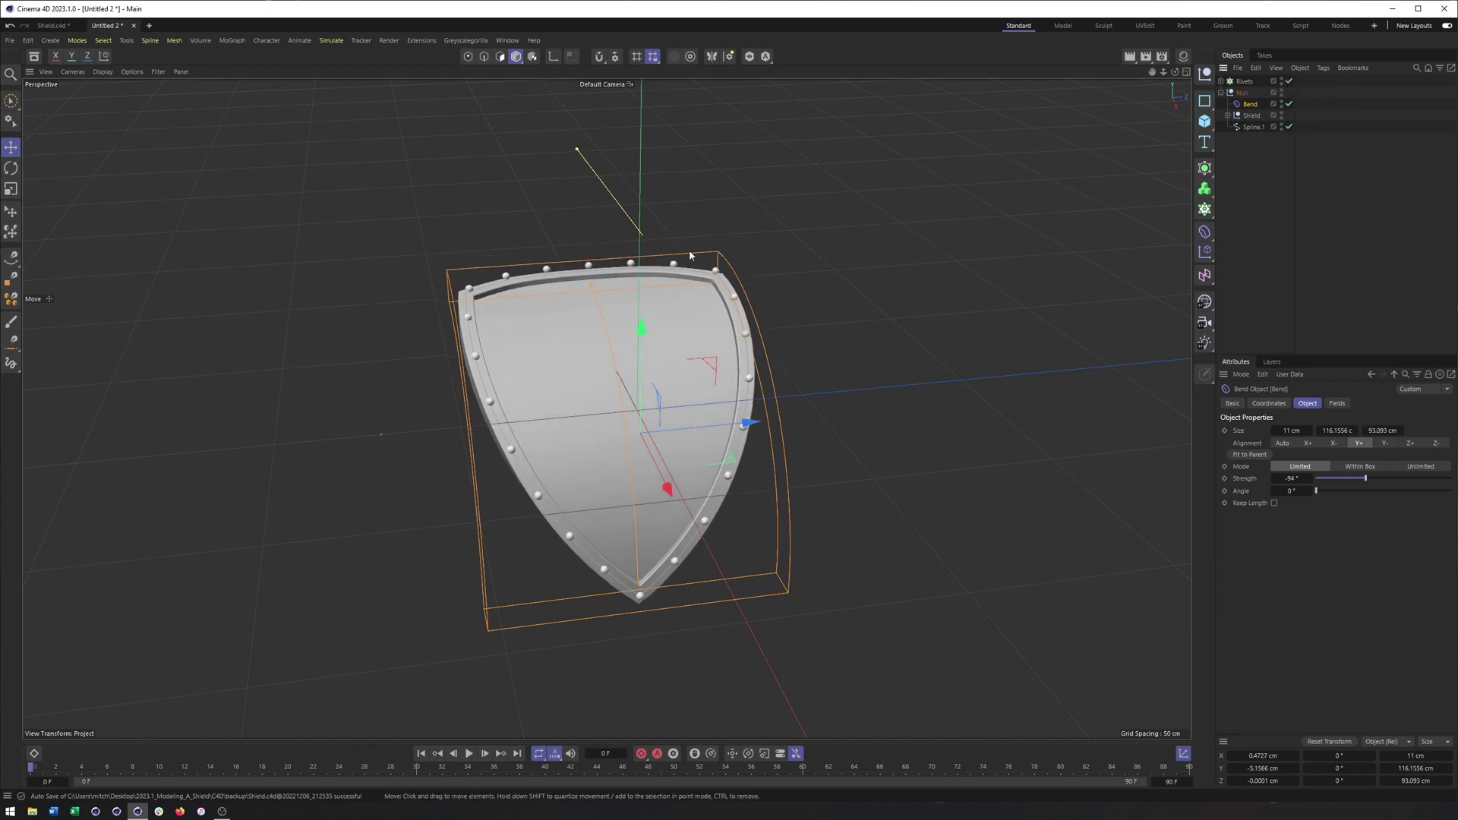
pyautogui.keyDown('alt'); pyautogui.moveTo(692, 254); pyautogui.dragTo(657, 302); pyautogui.keyUp('alt')
pyautogui.scroll(15, 780, 280)
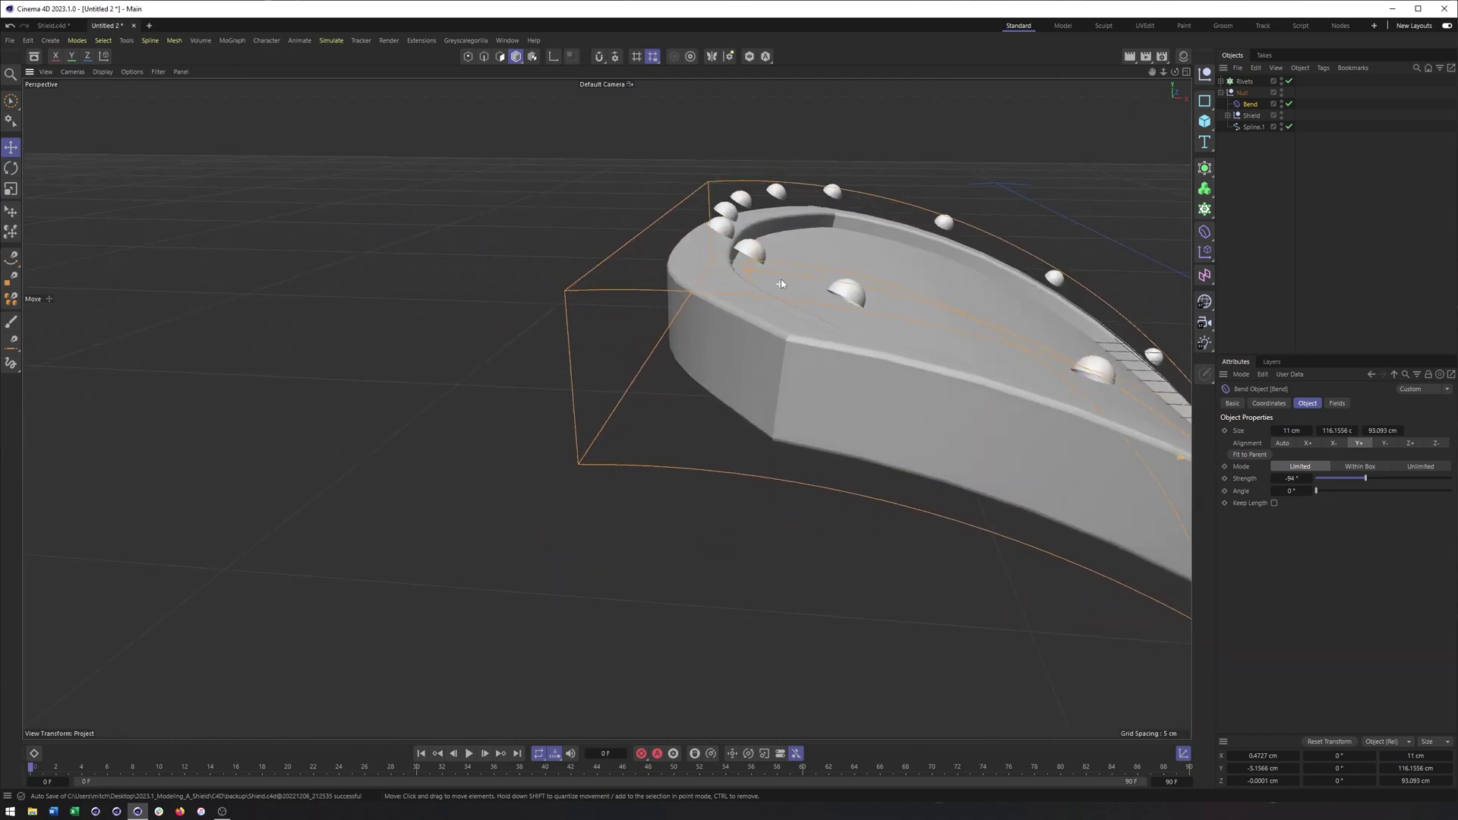
pyautogui.keyDown('alt'); pyautogui.moveTo(775, 279); pyautogui.dragTo(728, 262); pyautogui.keyUp('alt')
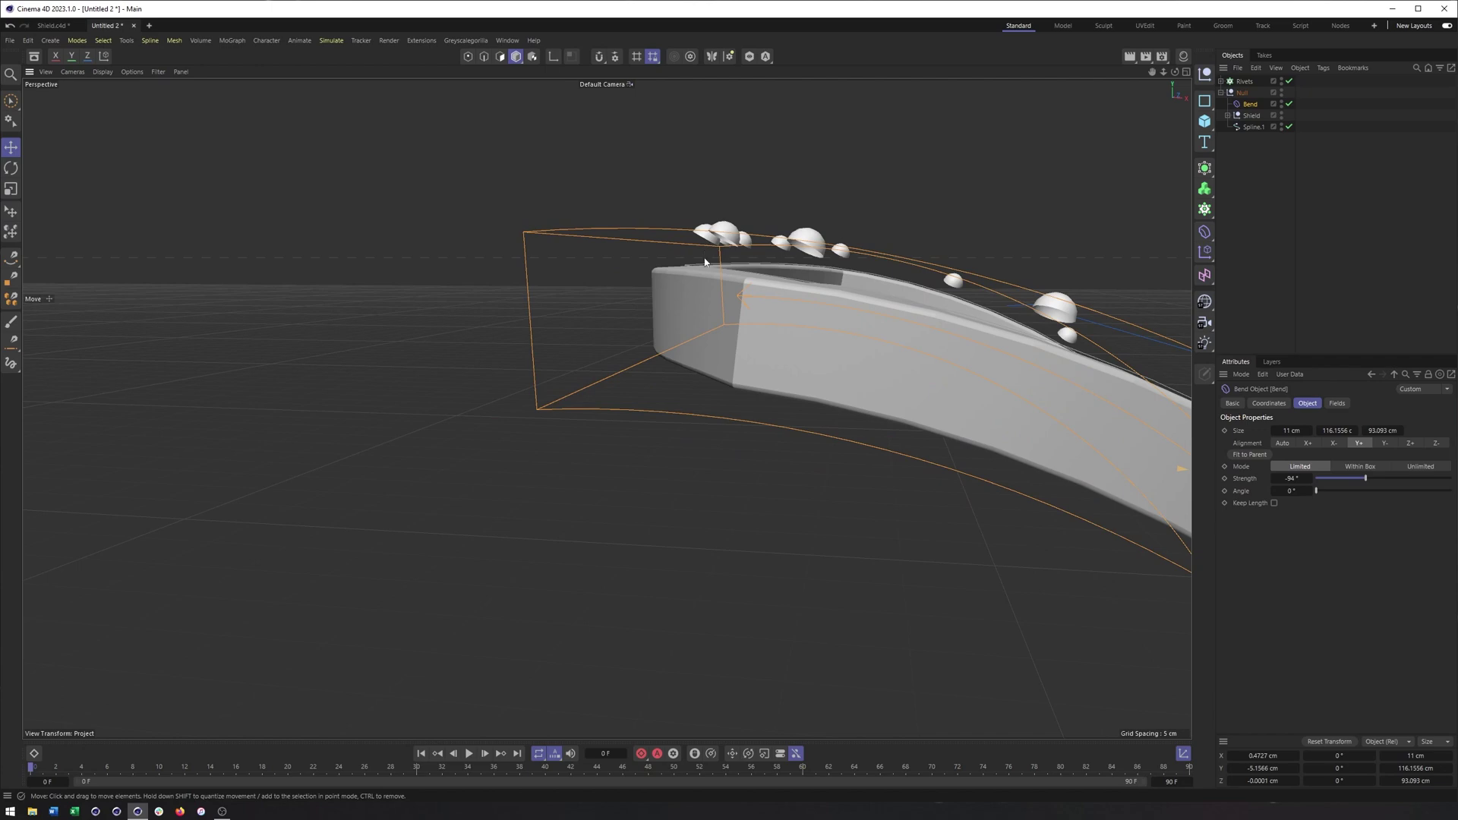
pyautogui.keyDown('alt'); pyautogui.moveTo(769, 276); pyautogui.dragTo(717, 306); pyautogui.keyUp('alt')
pyautogui.scroll(-10, 718, 307)
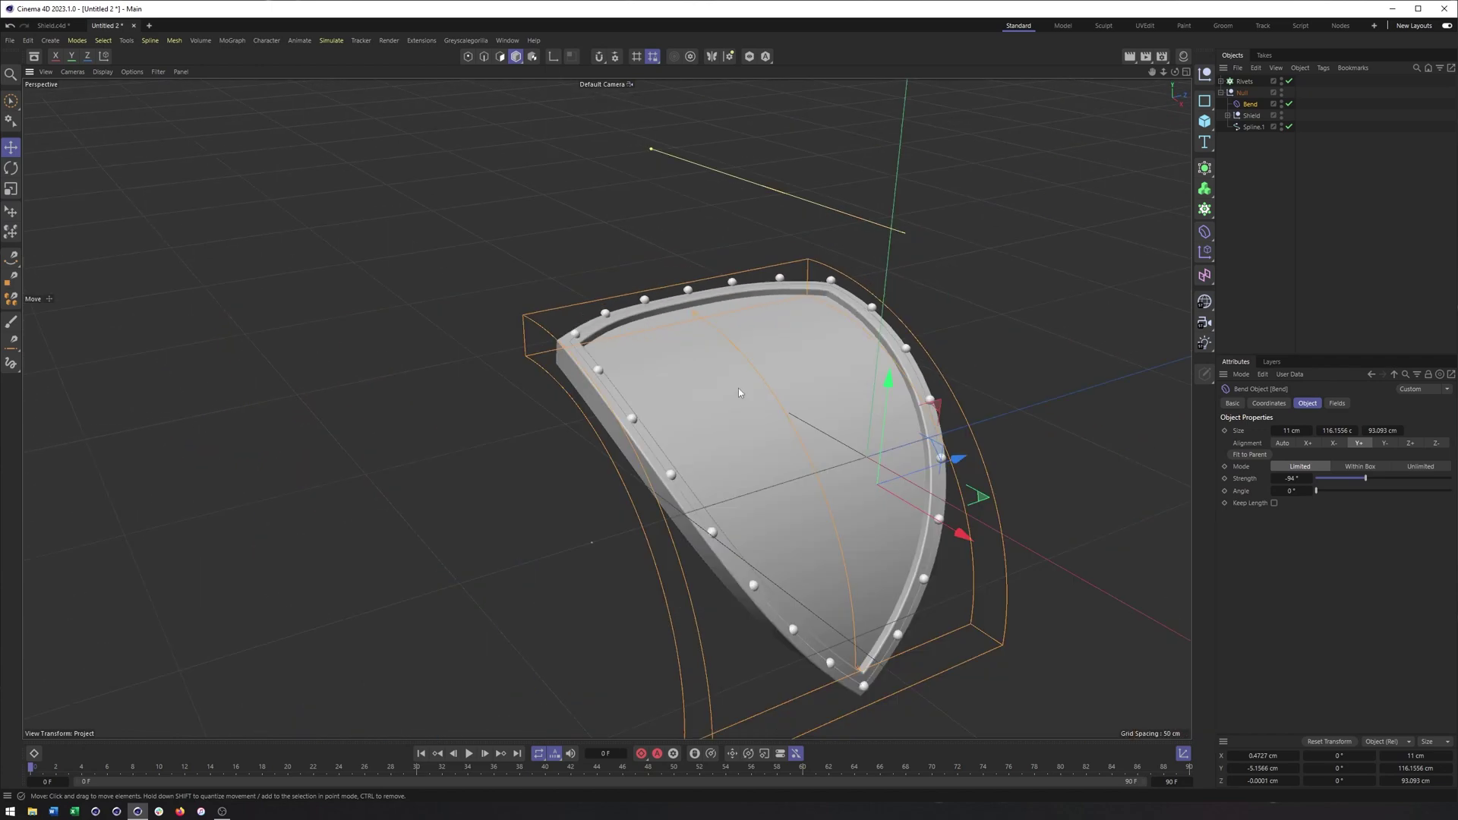
pyautogui.keyDown('alt'); pyautogui.moveTo(740, 392); pyautogui.dragTo(638, 322, button='middle'); pyautogui.keyUp('alt')
pyautogui.keyDown('alt'); pyautogui.moveTo(721, 319); pyautogui.dragTo(661, 354); pyautogui.keyUp('alt')
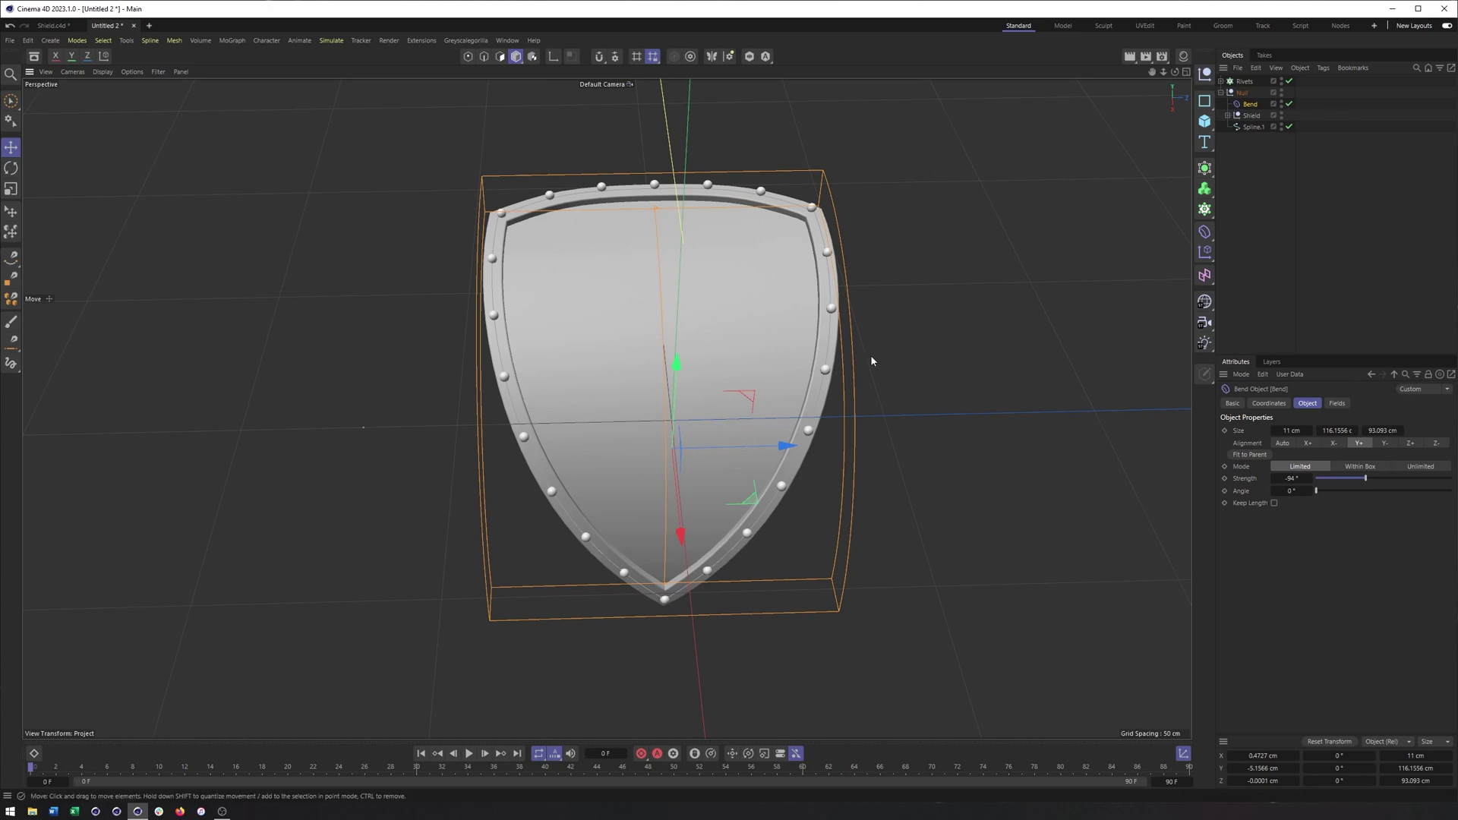
# - Reset Bend Strength to 0° and toggle Rivets and Spline.1 to reseat rivets on the rim
pyautogui.rightClick(1310, 480)
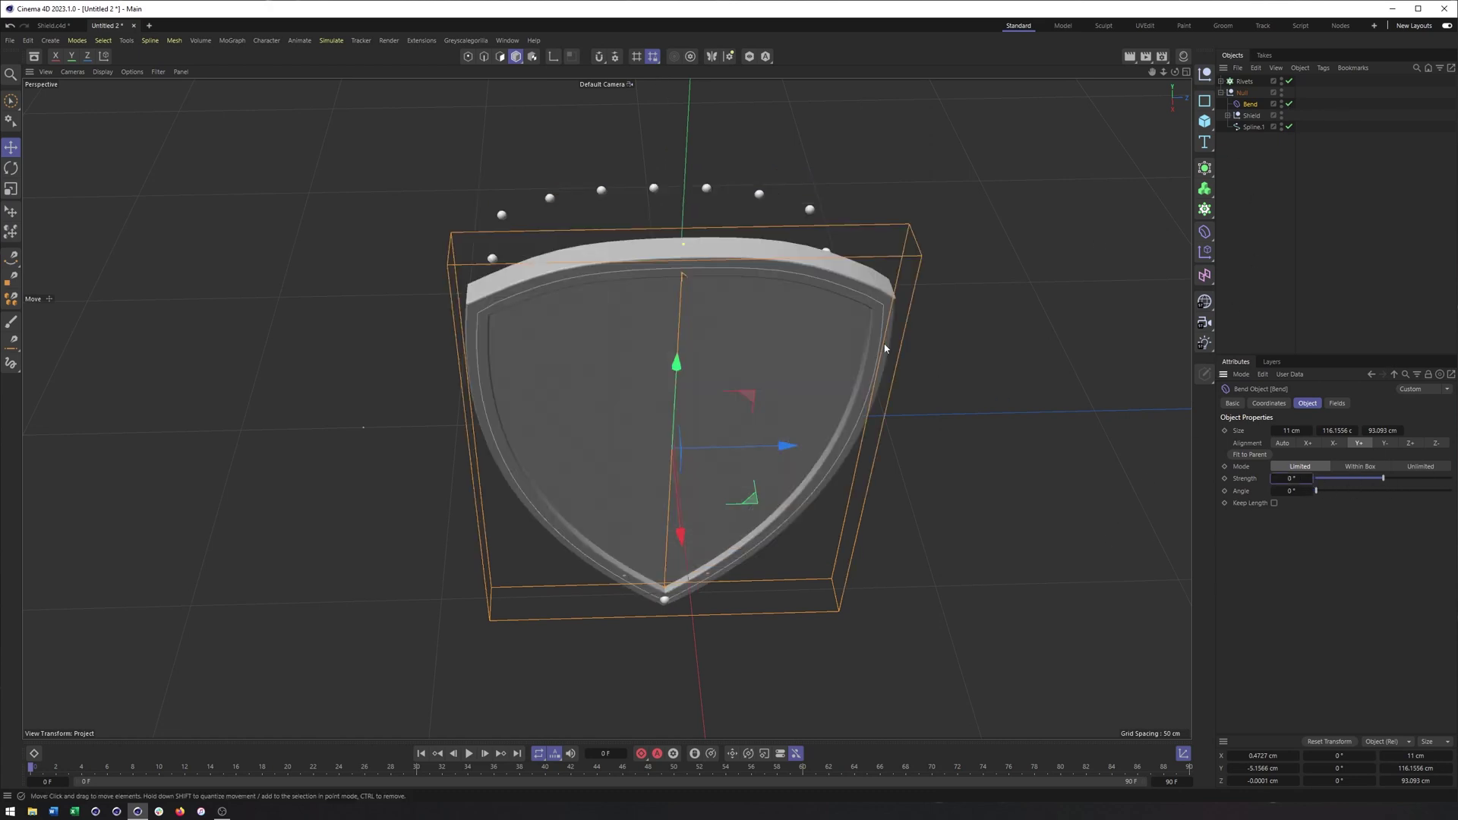
pyautogui.keyDown('alt'); pyautogui.moveTo(1101, 315); pyautogui.dragTo(863, 419); pyautogui.keyUp('alt')
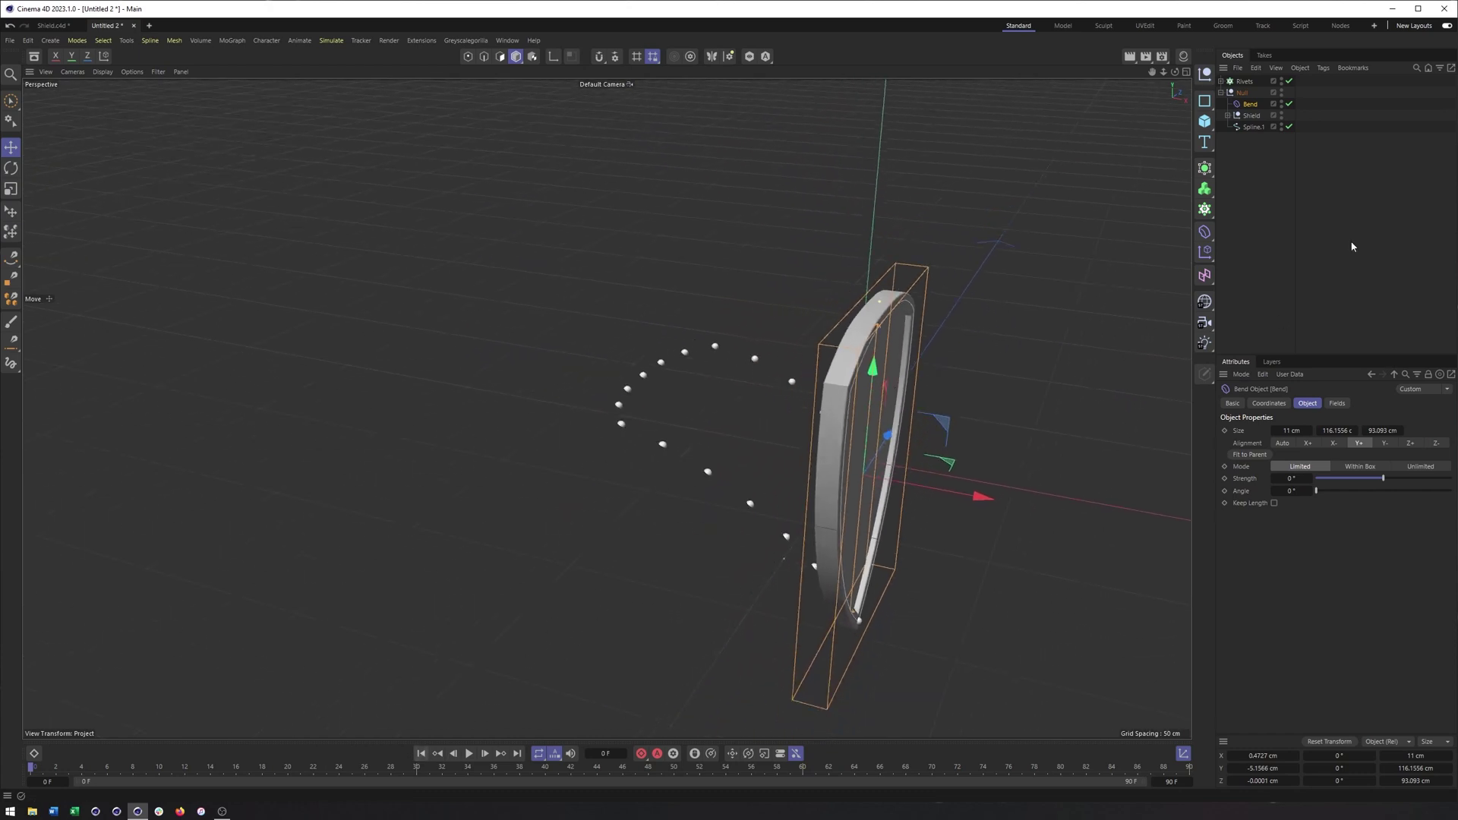
pyautogui.click(1289, 81)
pyautogui.click(1289, 128)
pyautogui.click(1289, 128)
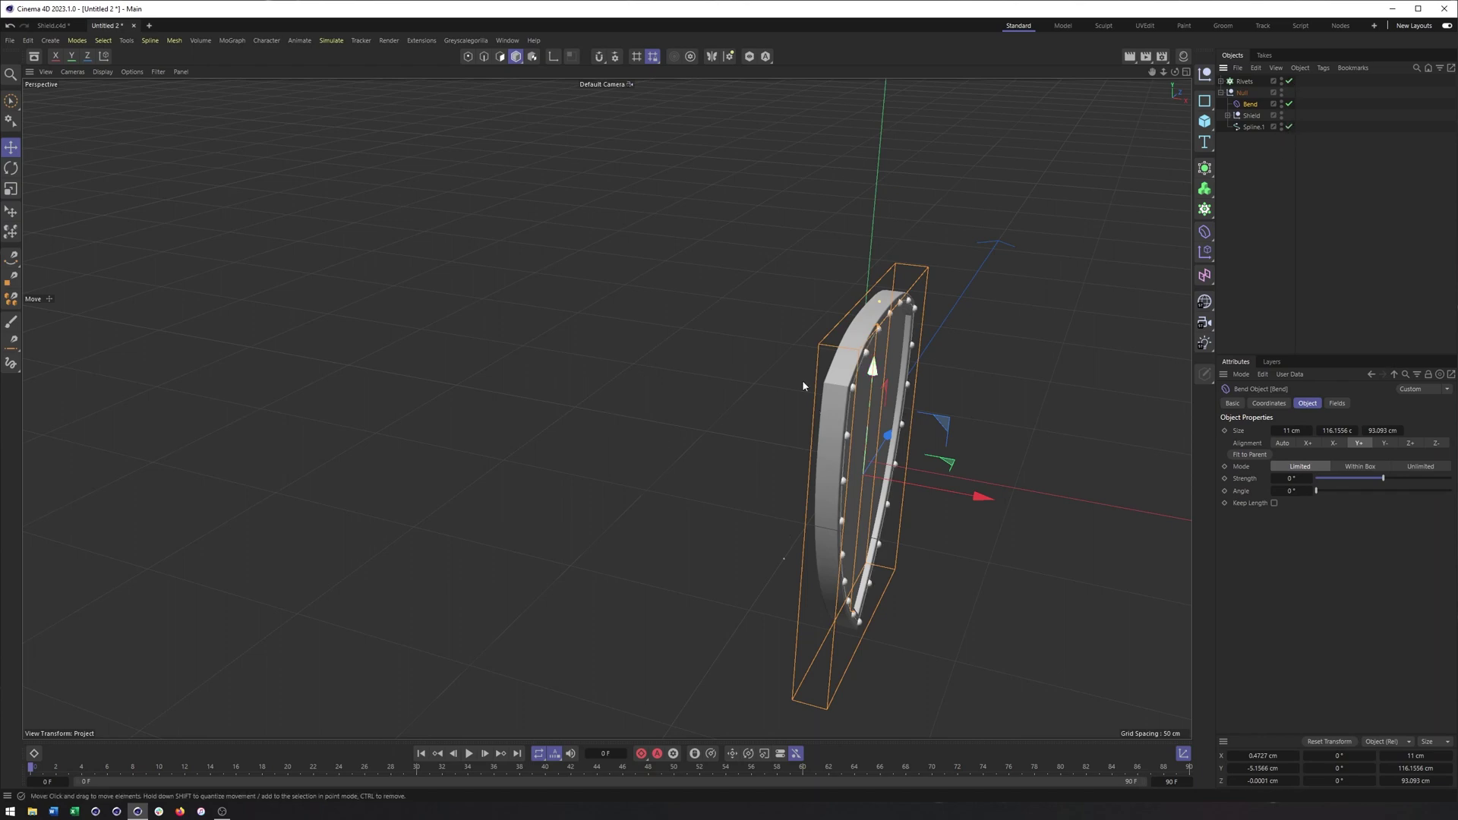
pyautogui.keyDown('alt'); pyautogui.moveTo(803, 387); pyautogui.dragTo(668, 378); pyautogui.keyUp('alt')
pyautogui.scroll(3, 665, 364)
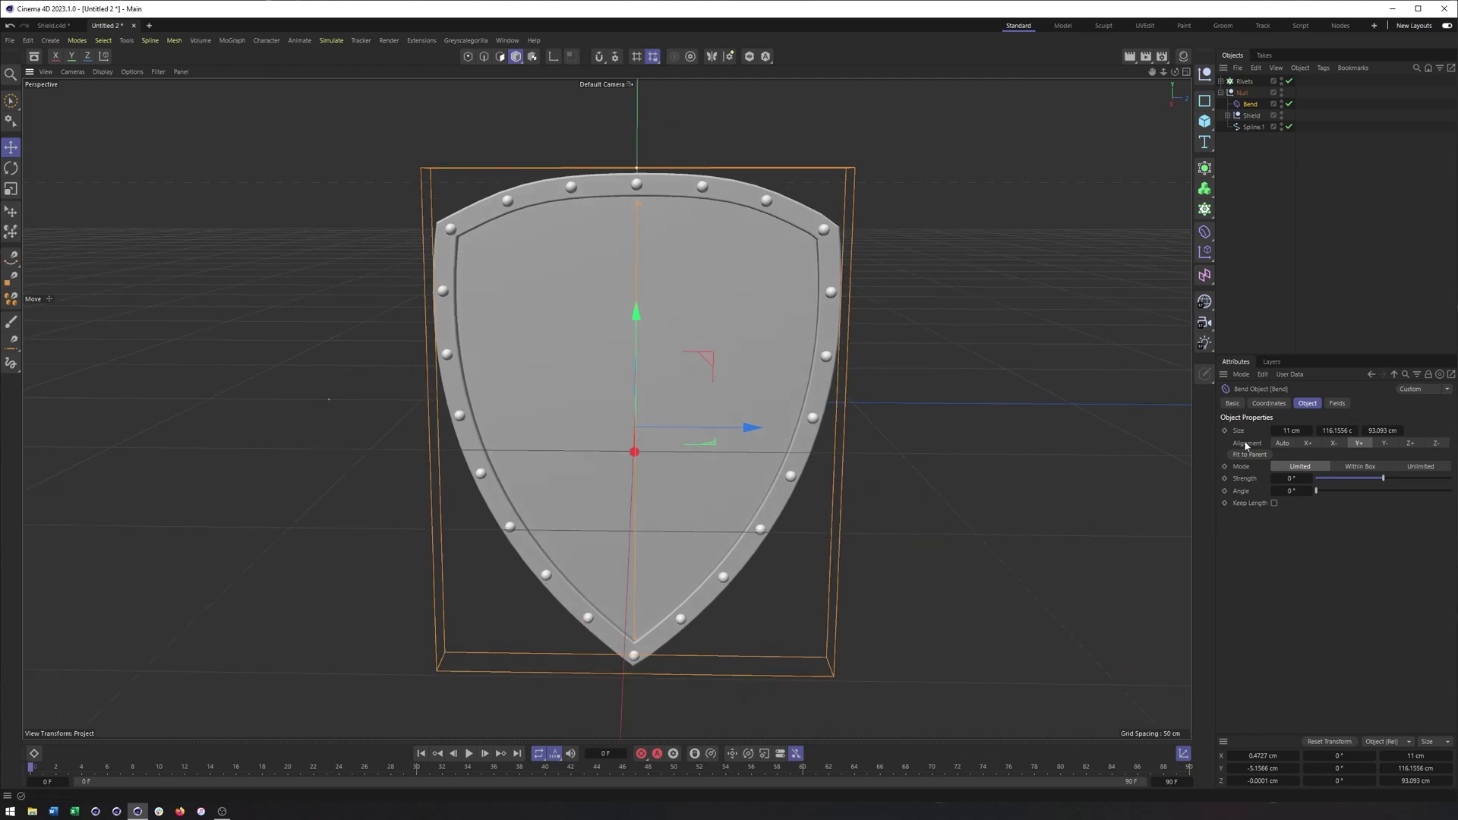
# - Try a 23° sideways bend, then reset Bend Strength and Angle to 0°
pyautogui.moveTo(1383, 478); pyautogui.dragTo(1344, 490)
pyautogui.moveTo(988, 410)
pyautogui.keyDown('alt'); pyautogui.mouseDown()
pyautogui.moveTo(1049, 425)
pyautogui.moveTo(1050, 456)
pyautogui.moveTo(1000, 431)
pyautogui.mouseUp(); pyautogui.keyUp('alt')
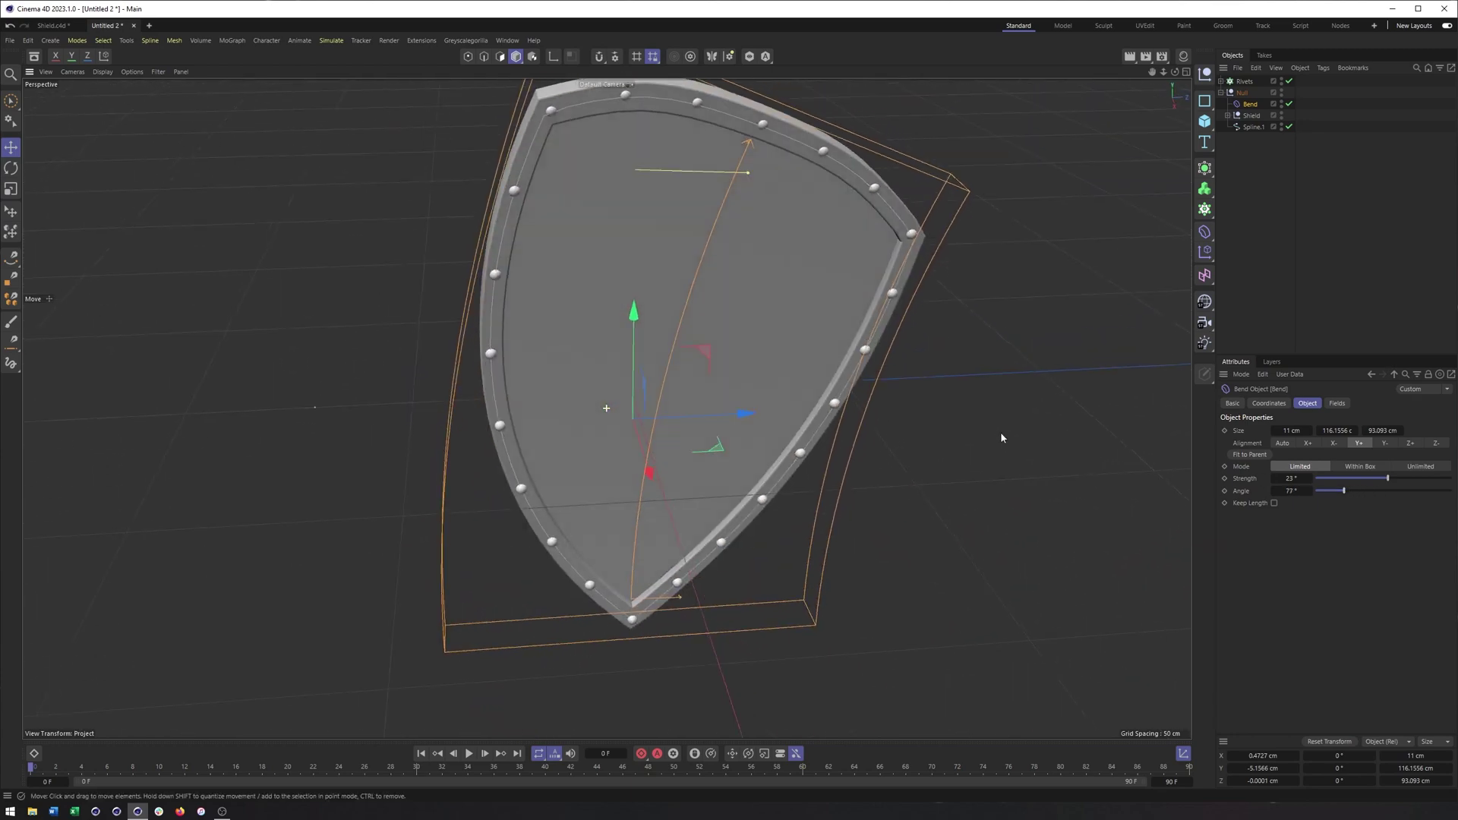
pyautogui.rightClick(1311, 479)
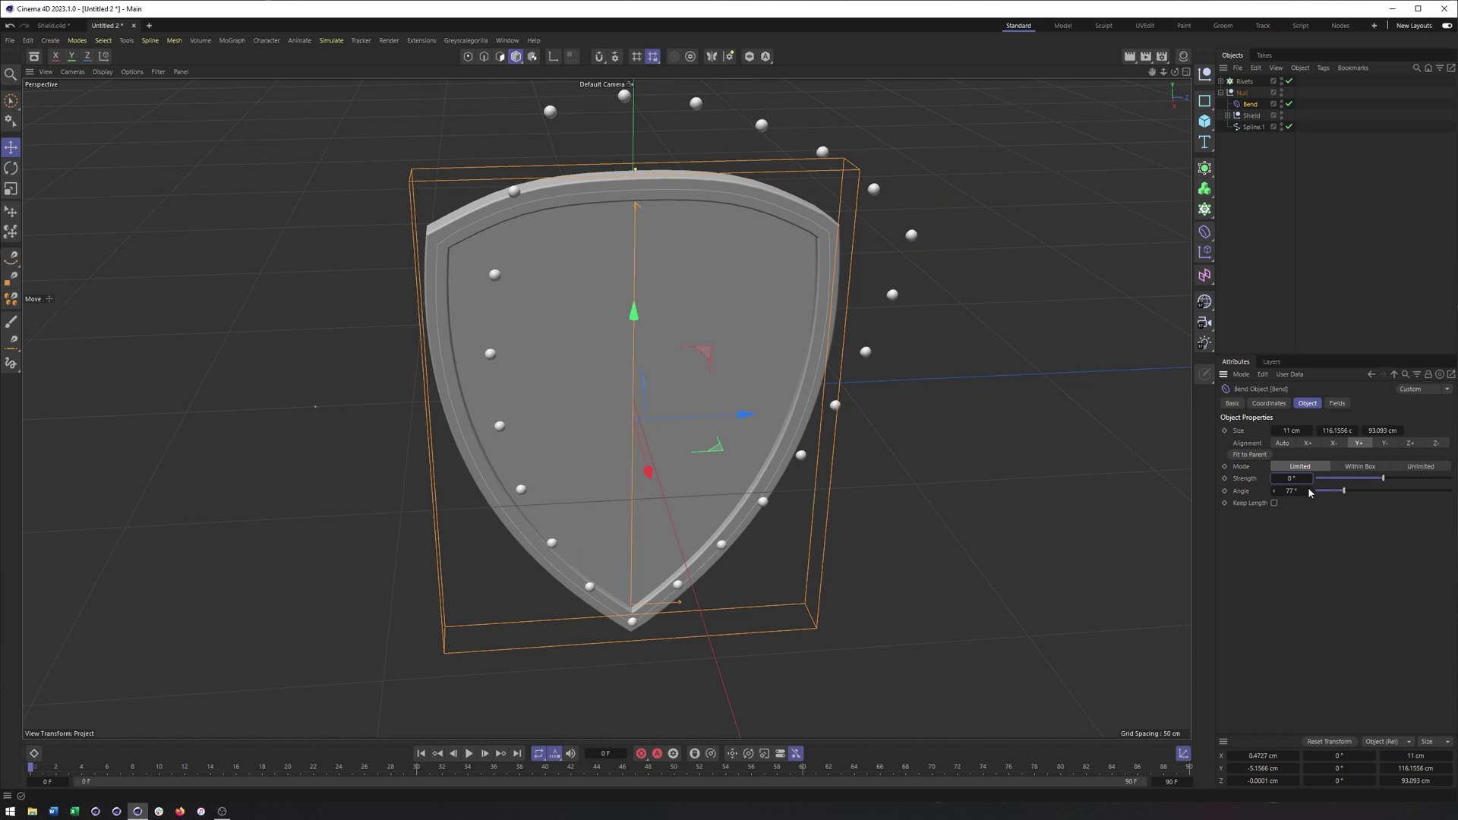
pyautogui.rightClick(1310, 492)
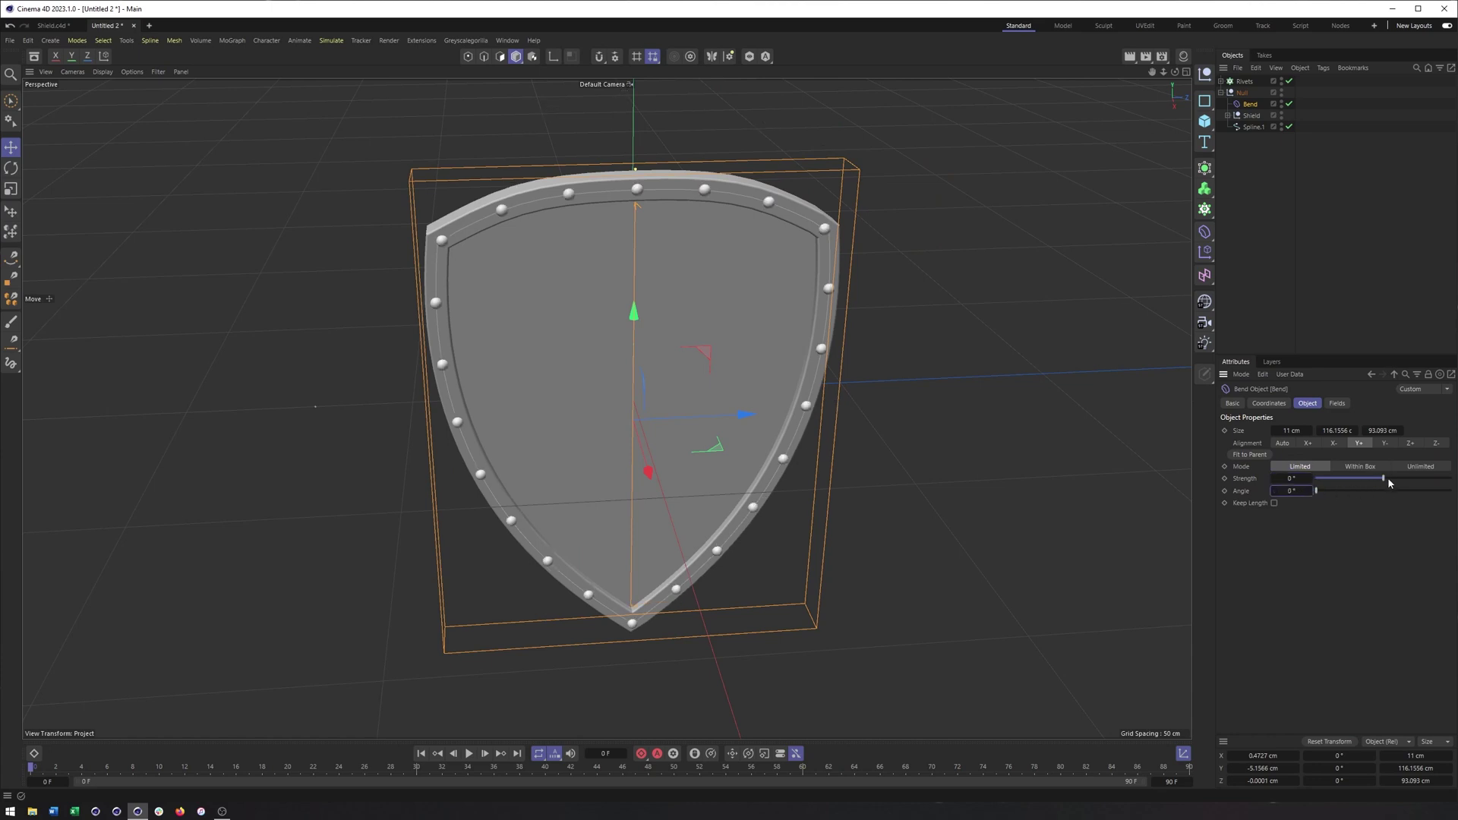
# - Bend the shield 14° and rotate the Bend deformer to 90°, then 180°
pyautogui.moveTo(1389, 484); pyautogui.dragTo(1387, 479)
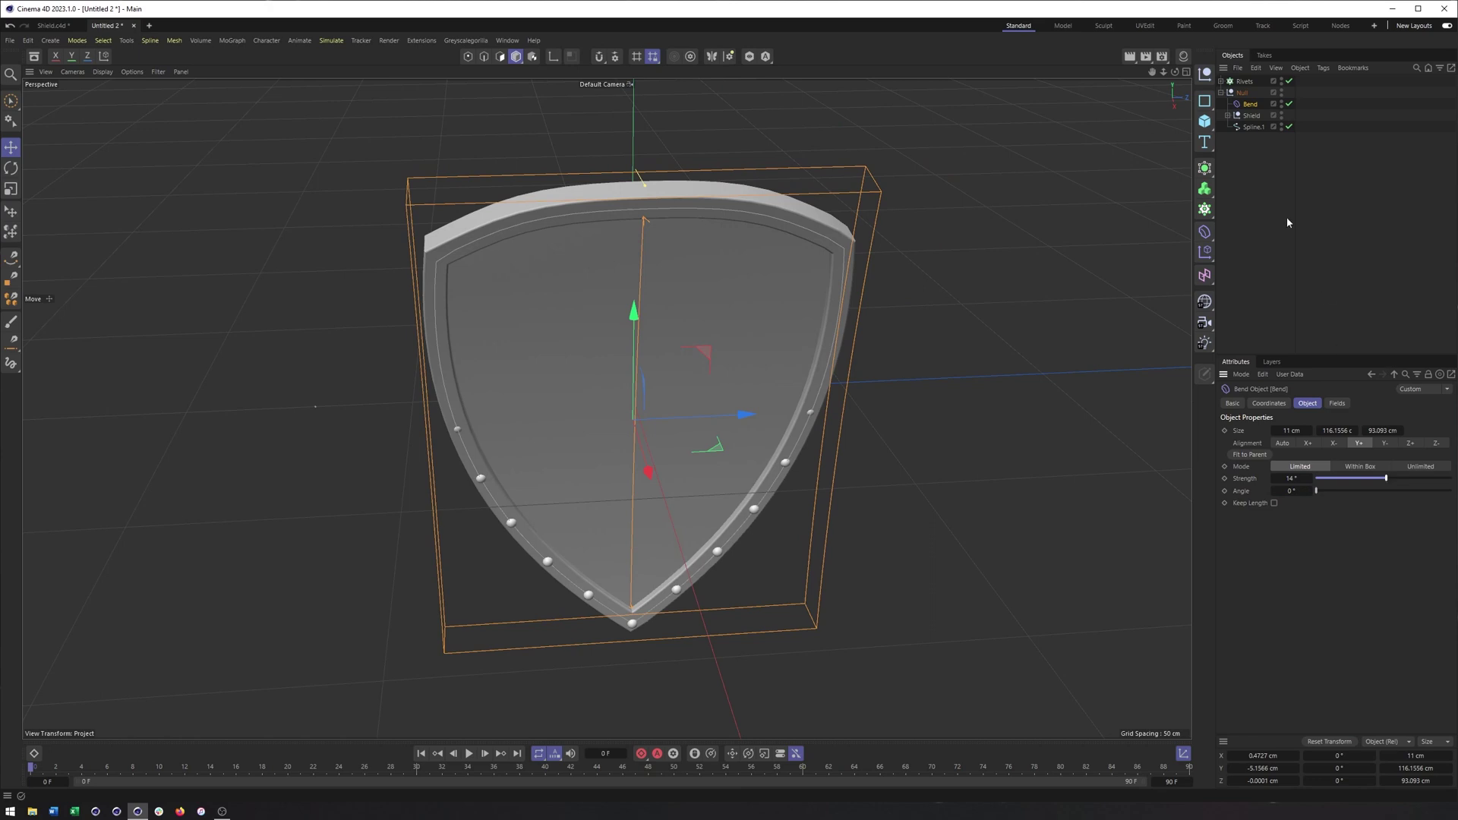
pyautogui.press('r')
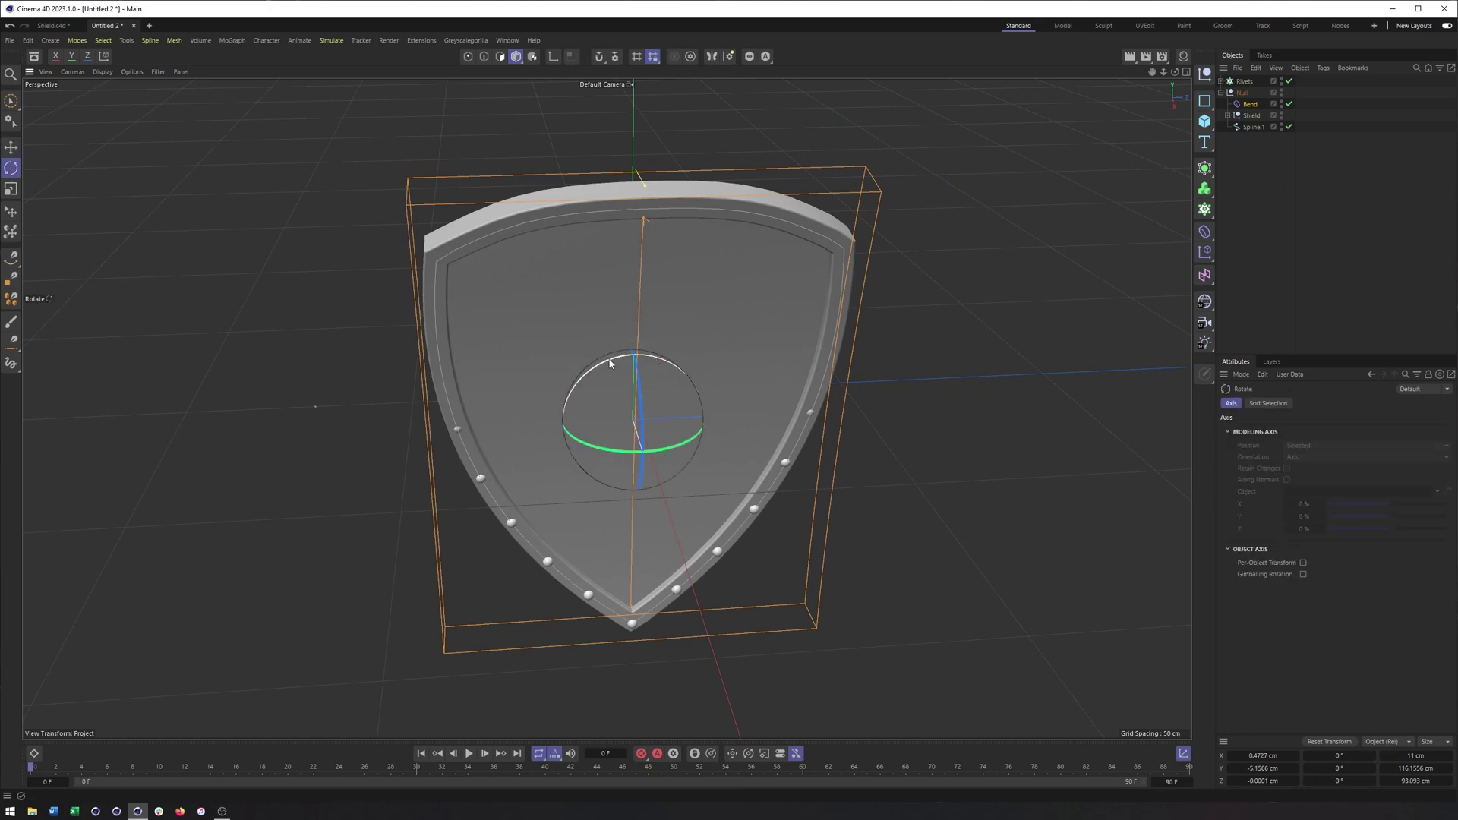
pyautogui.moveTo(602, 368); pyautogui.dragTo(708, 372)
pyautogui.moveTo(671, 305)
pyautogui.keyDown('alt'); pyautogui.mouseDown()
pyautogui.moveTo(645, 464)
pyautogui.moveTo(659, 304)
pyautogui.mouseUp(); pyautogui.keyUp('alt')
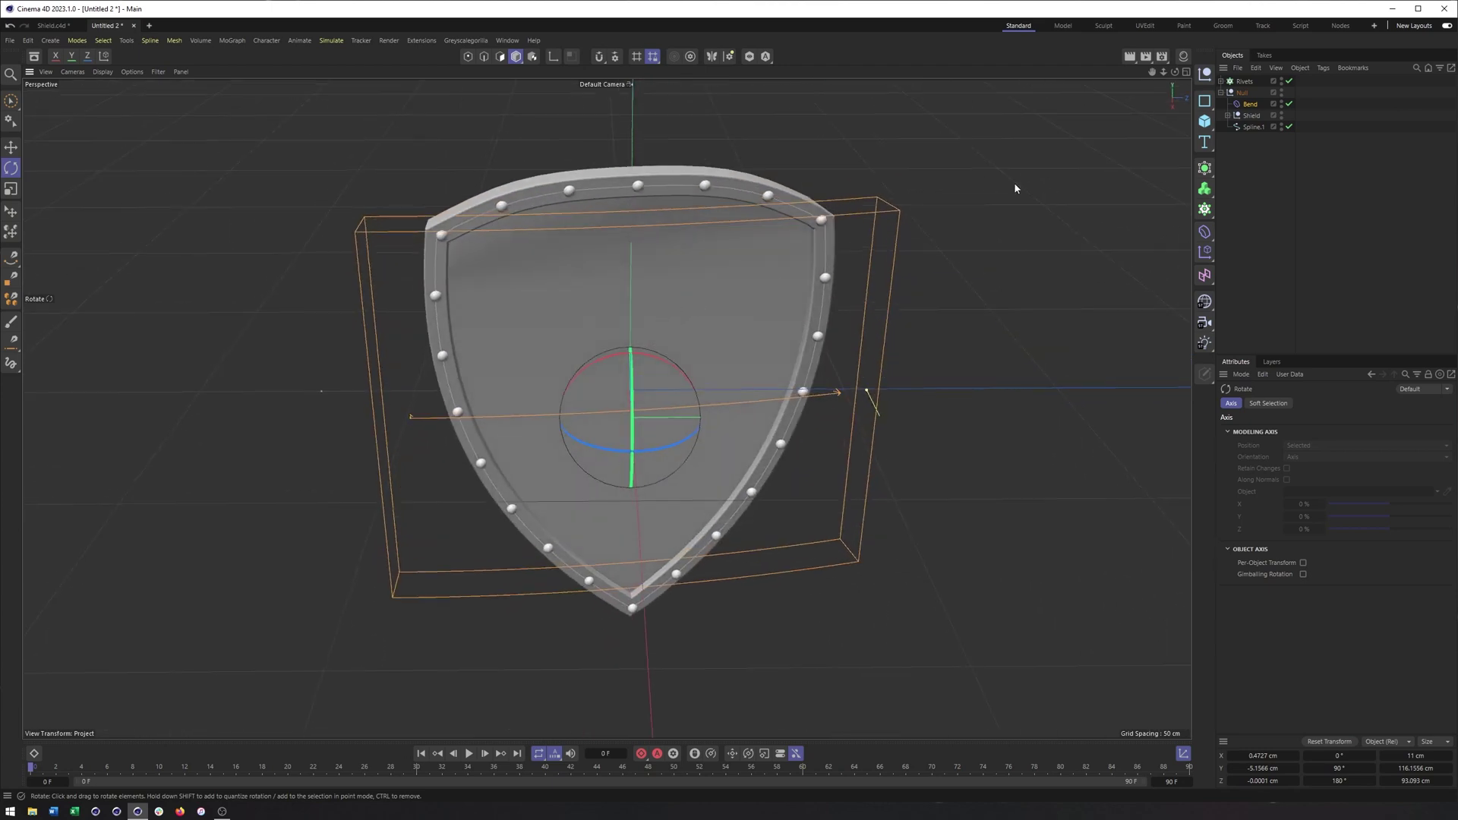
# - Reset Bend Strength to 0° and resize the Bend box to 97.1556 by 118.093 cm
pyautogui.click(1249, 104)
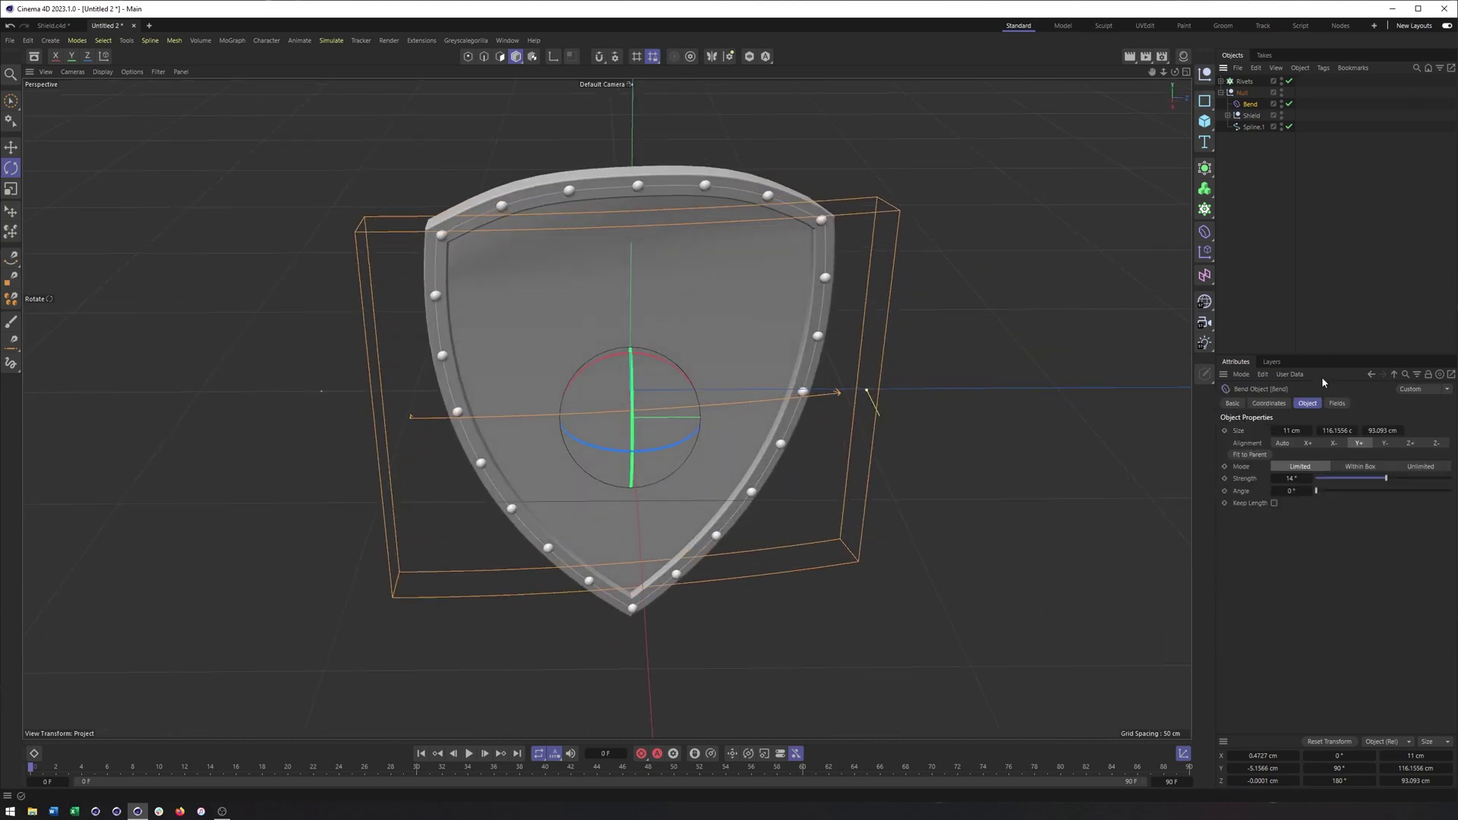
pyautogui.rightClick(1273, 479)
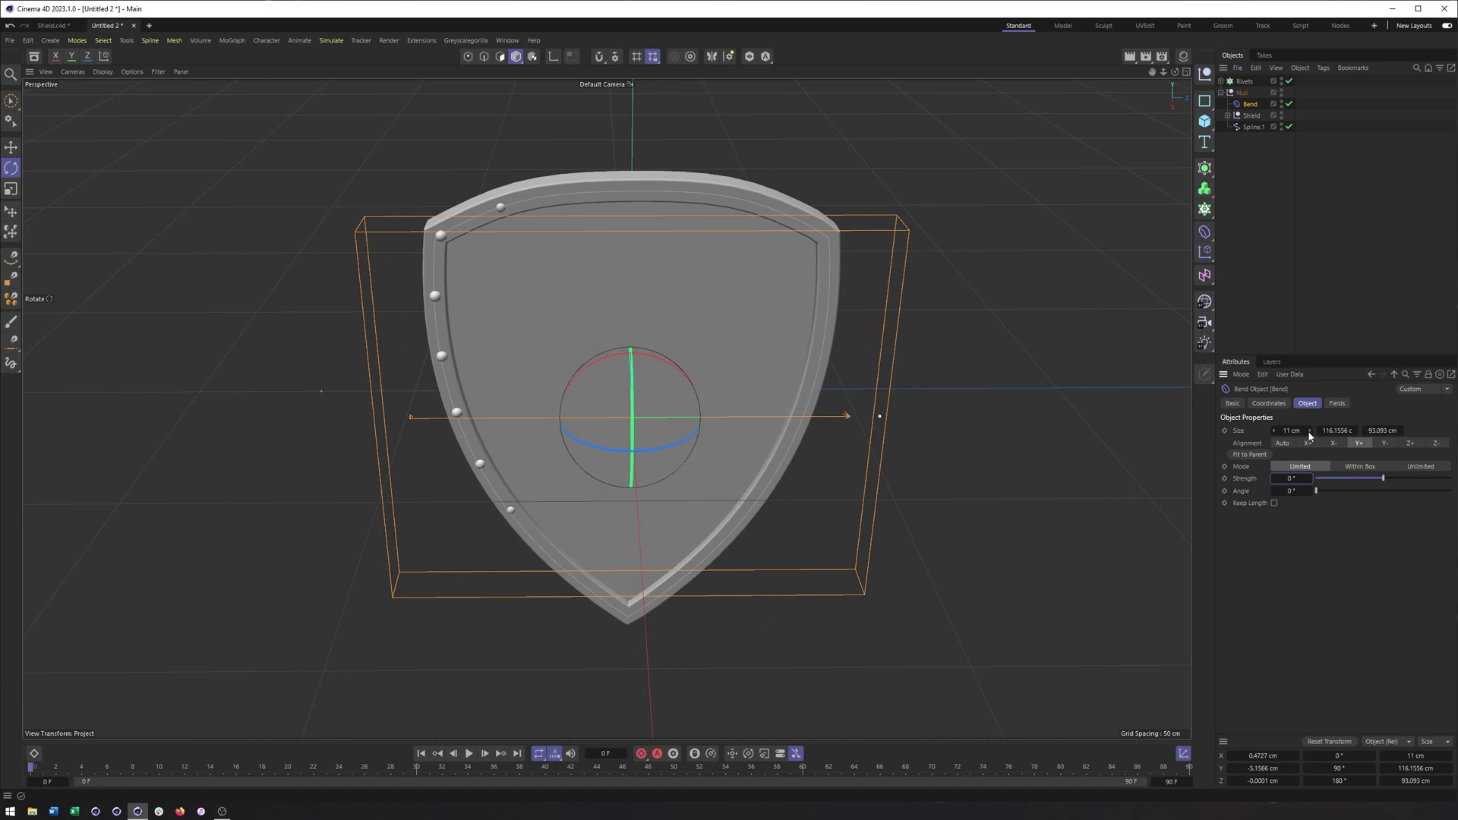
pyautogui.press('F2')
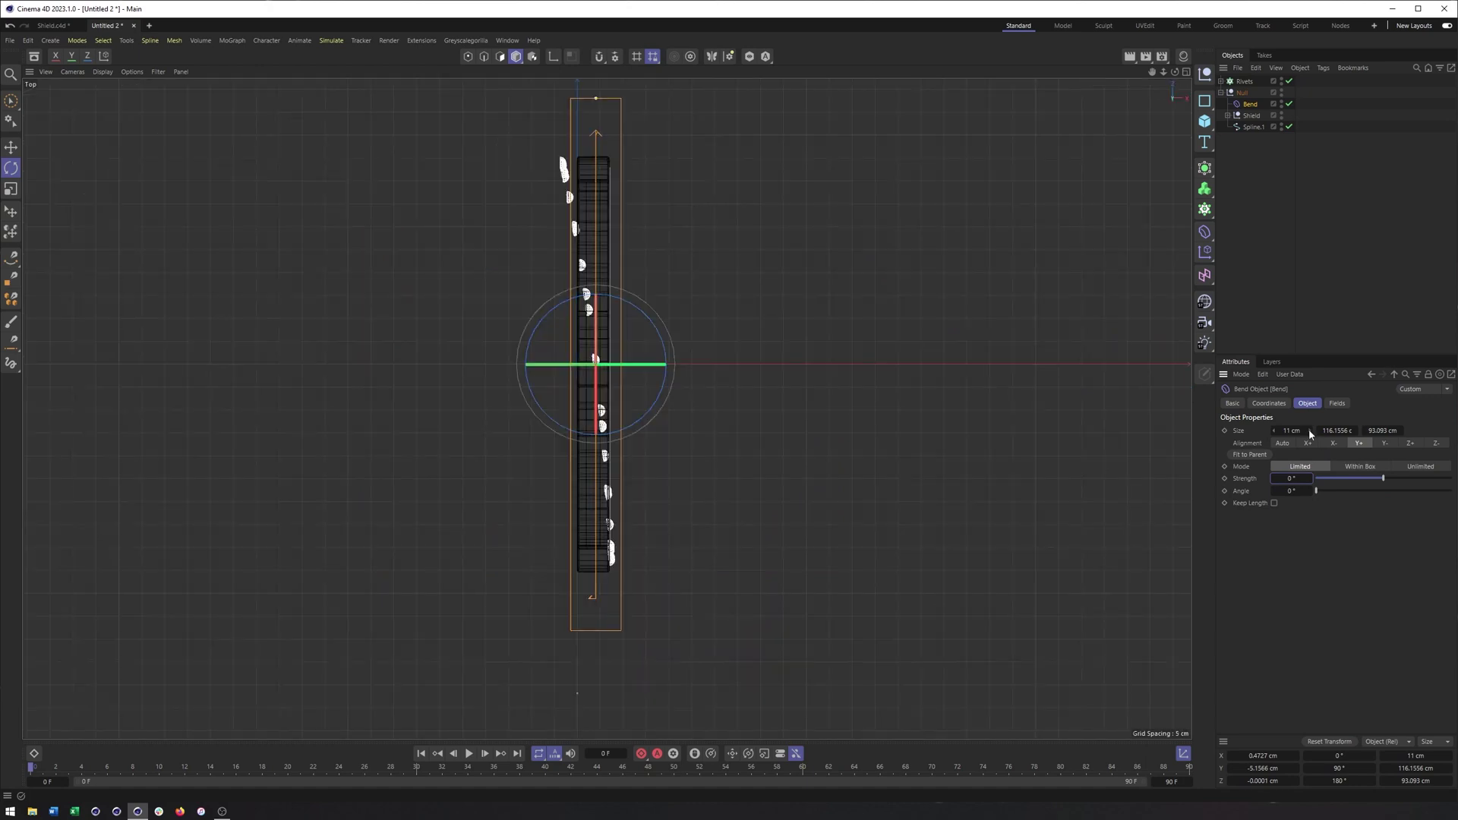
pyautogui.press('F1')
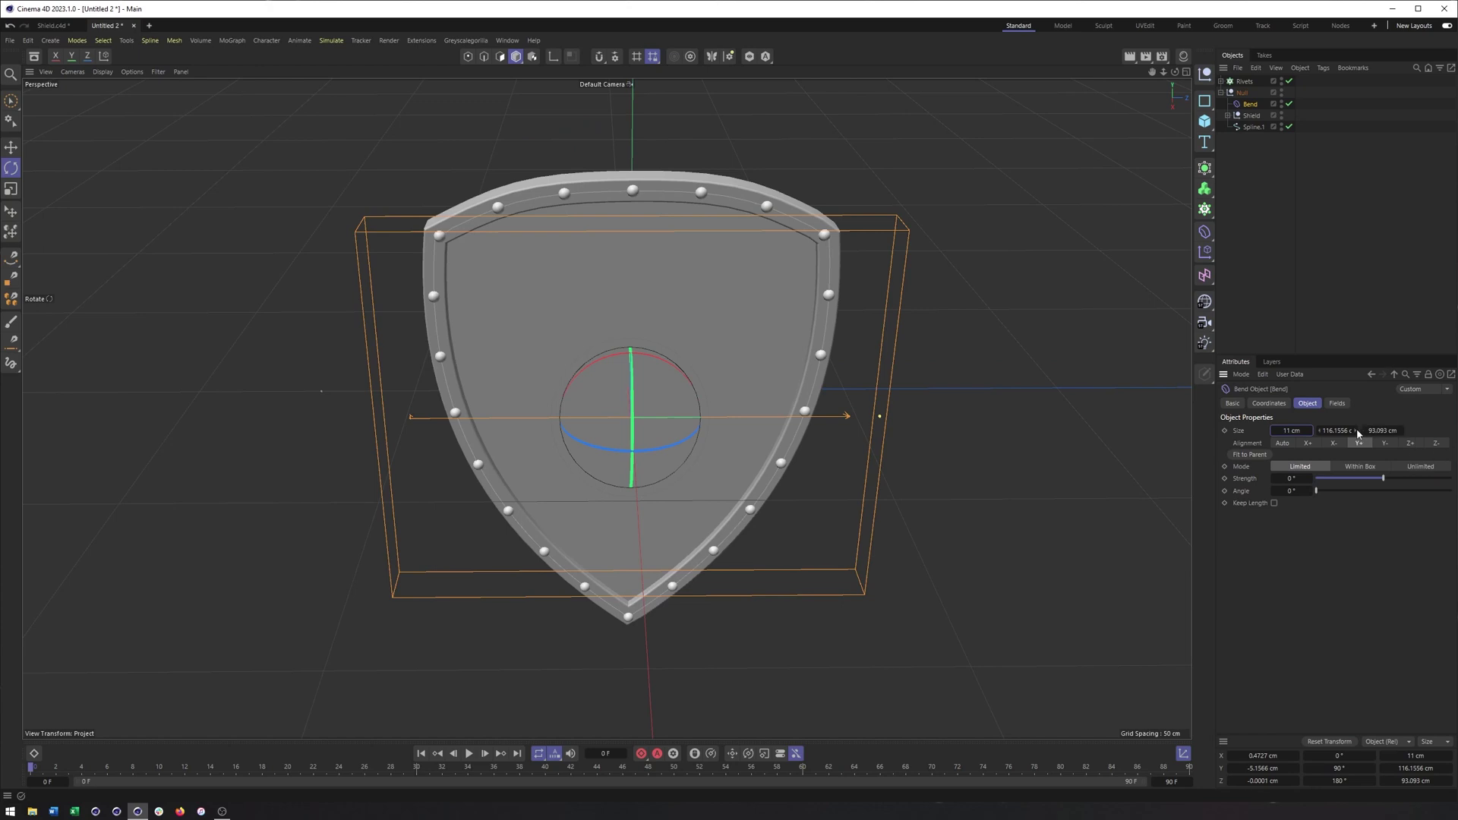
pyautogui.moveTo(1358, 433); pyautogui.dragTo(1419, 432)
pyautogui.keyDown('alt'); pyautogui.moveTo(854, 302); pyautogui.dragTo(752, 275); pyautogui.keyUp('alt')
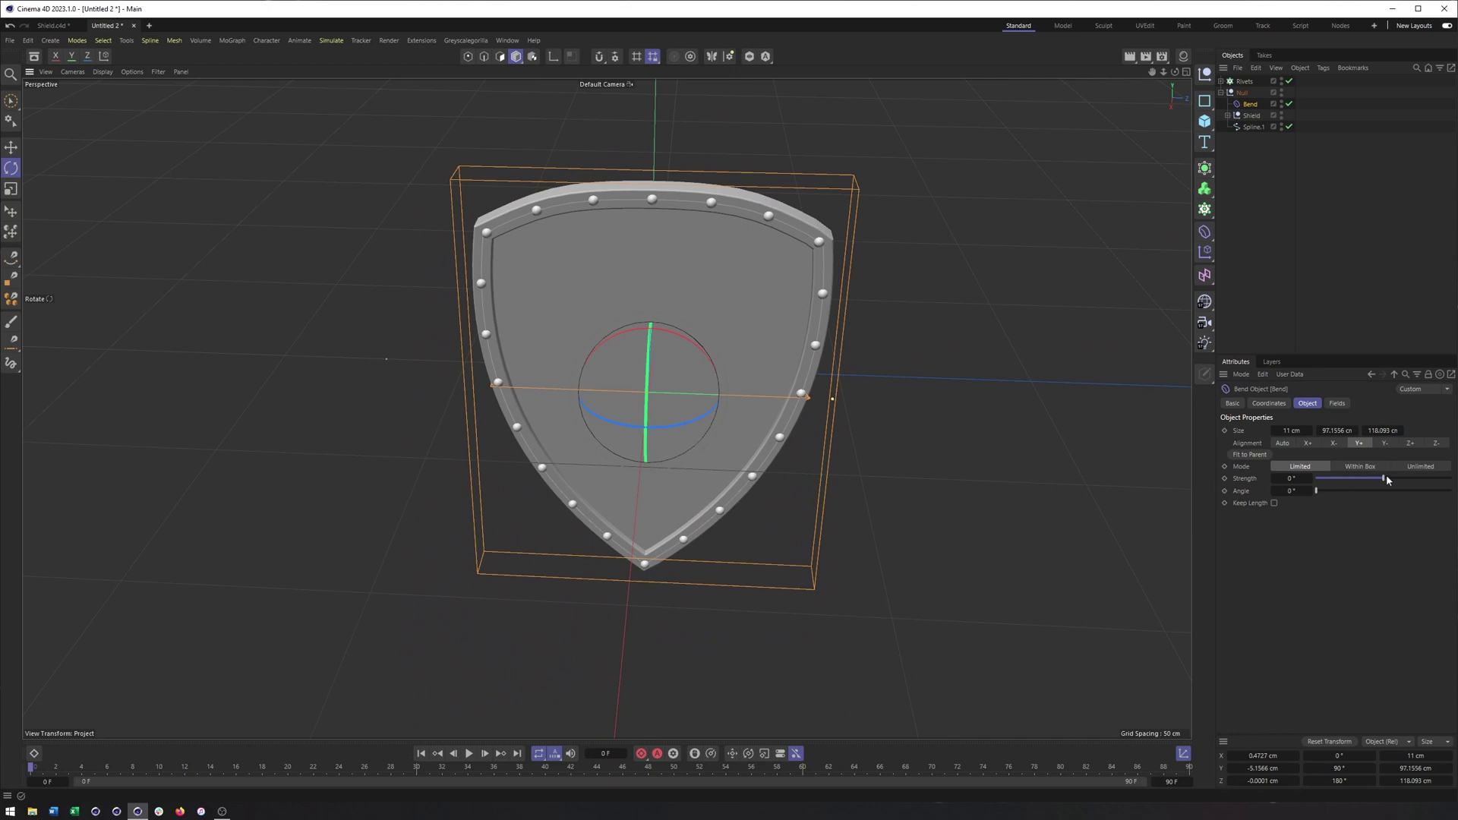
# - Set Bend Strength to 30° to curve the shield across its width
pyautogui.moveTo(1386, 479); pyautogui.dragTo(1390, 480)
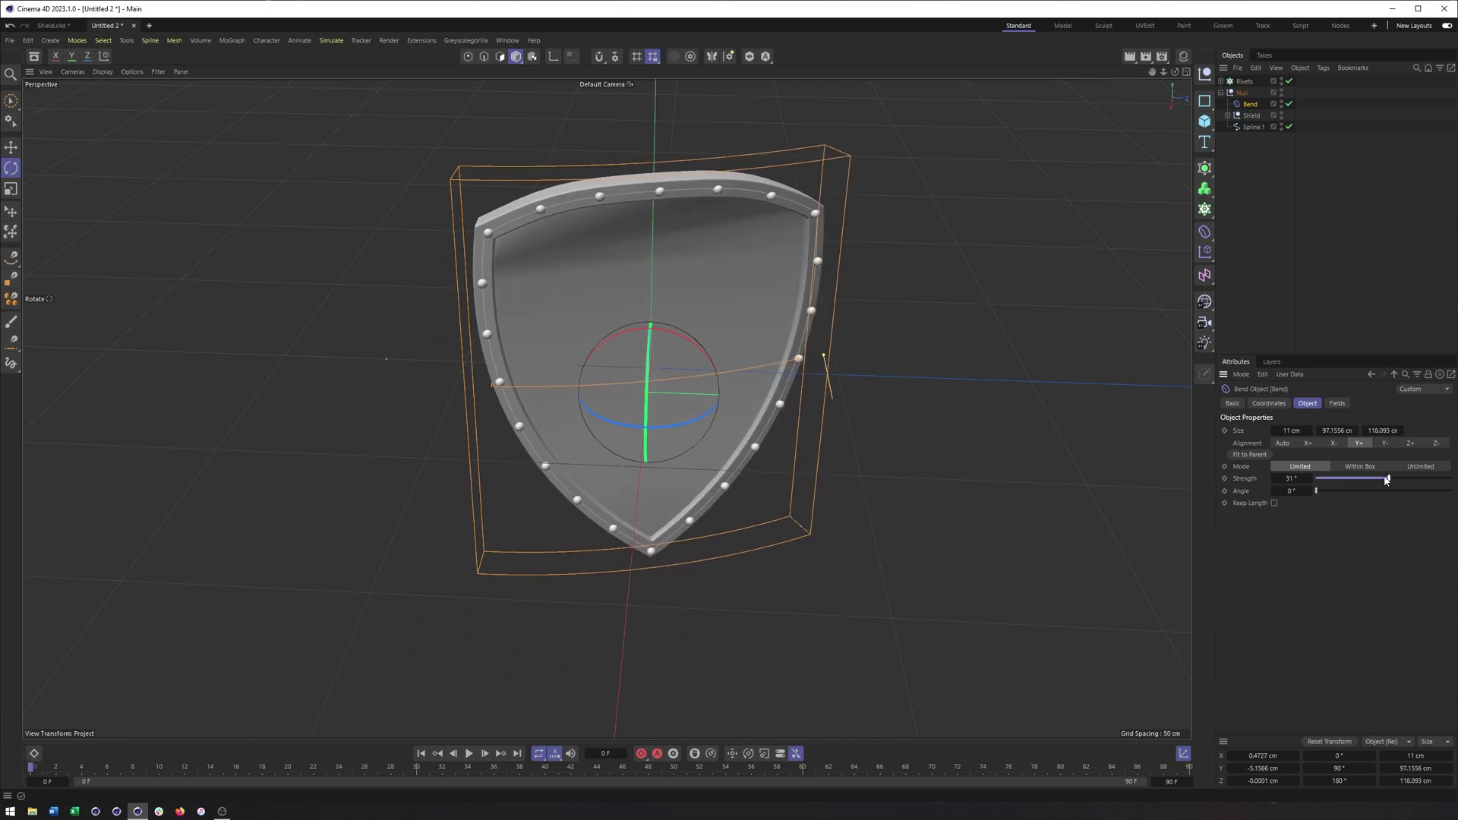
pyautogui.click(1275, 479)
pyautogui.keyDown('alt'); pyautogui.moveTo(874, 455); pyautogui.dragTo(823, 498); pyautogui.keyUp('alt')
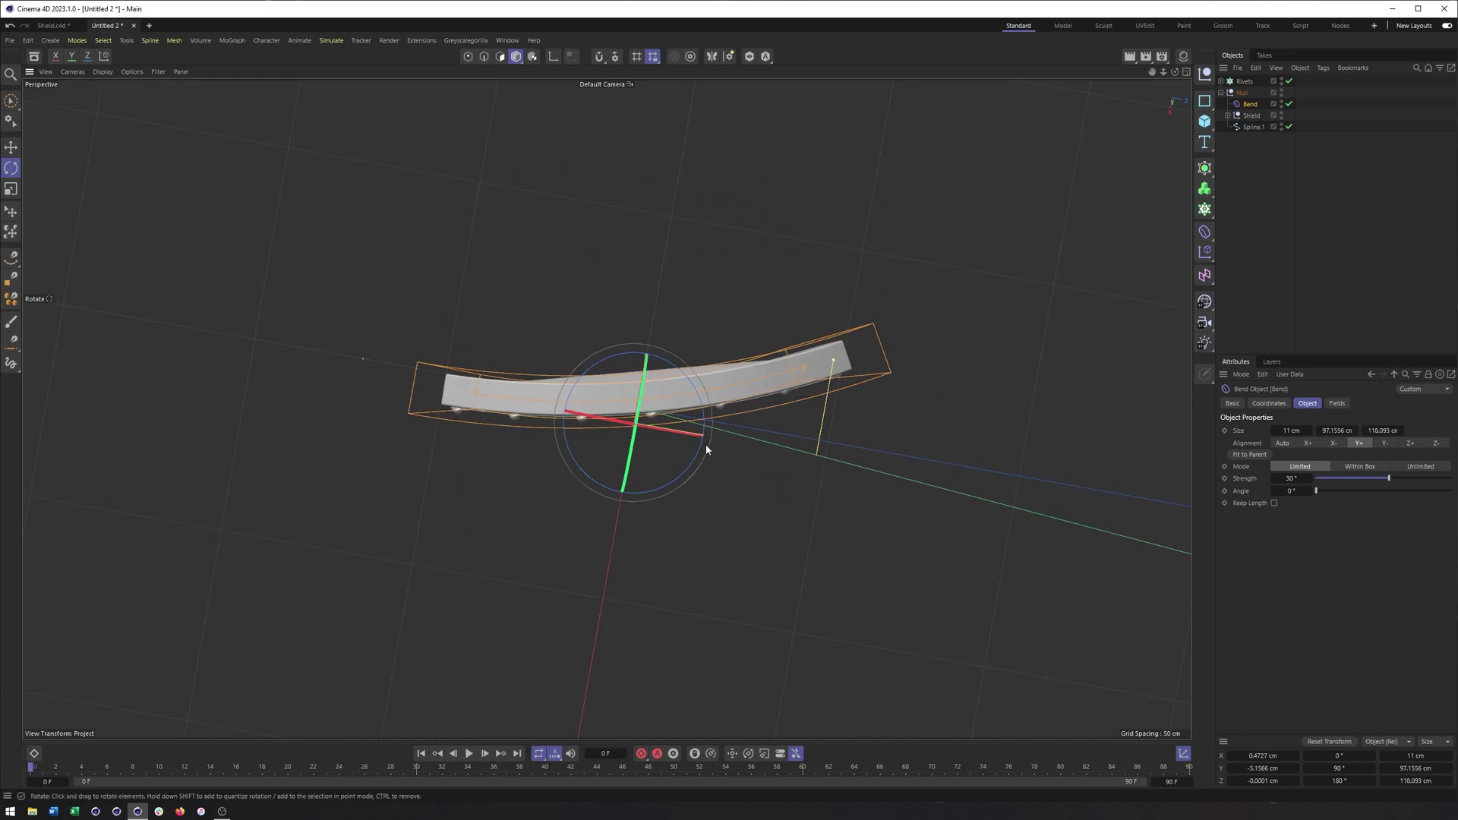
# - Slide the Bend deformer along the shield in Top view so the bend starts partway across
pyautogui.press('F2')
pyautogui.press('e')
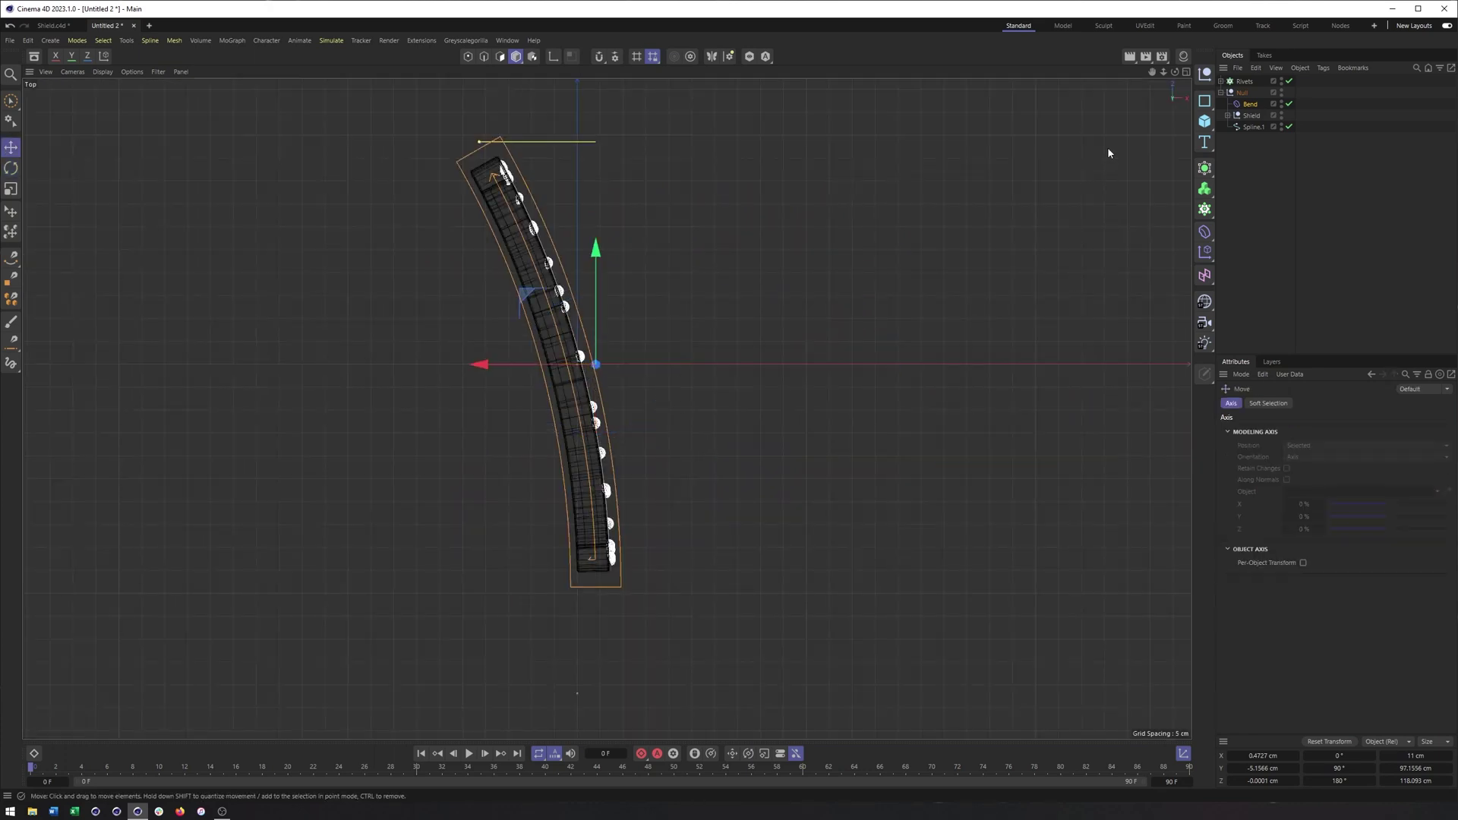
pyautogui.moveTo(597, 317); pyautogui.dragTo(596, 92)
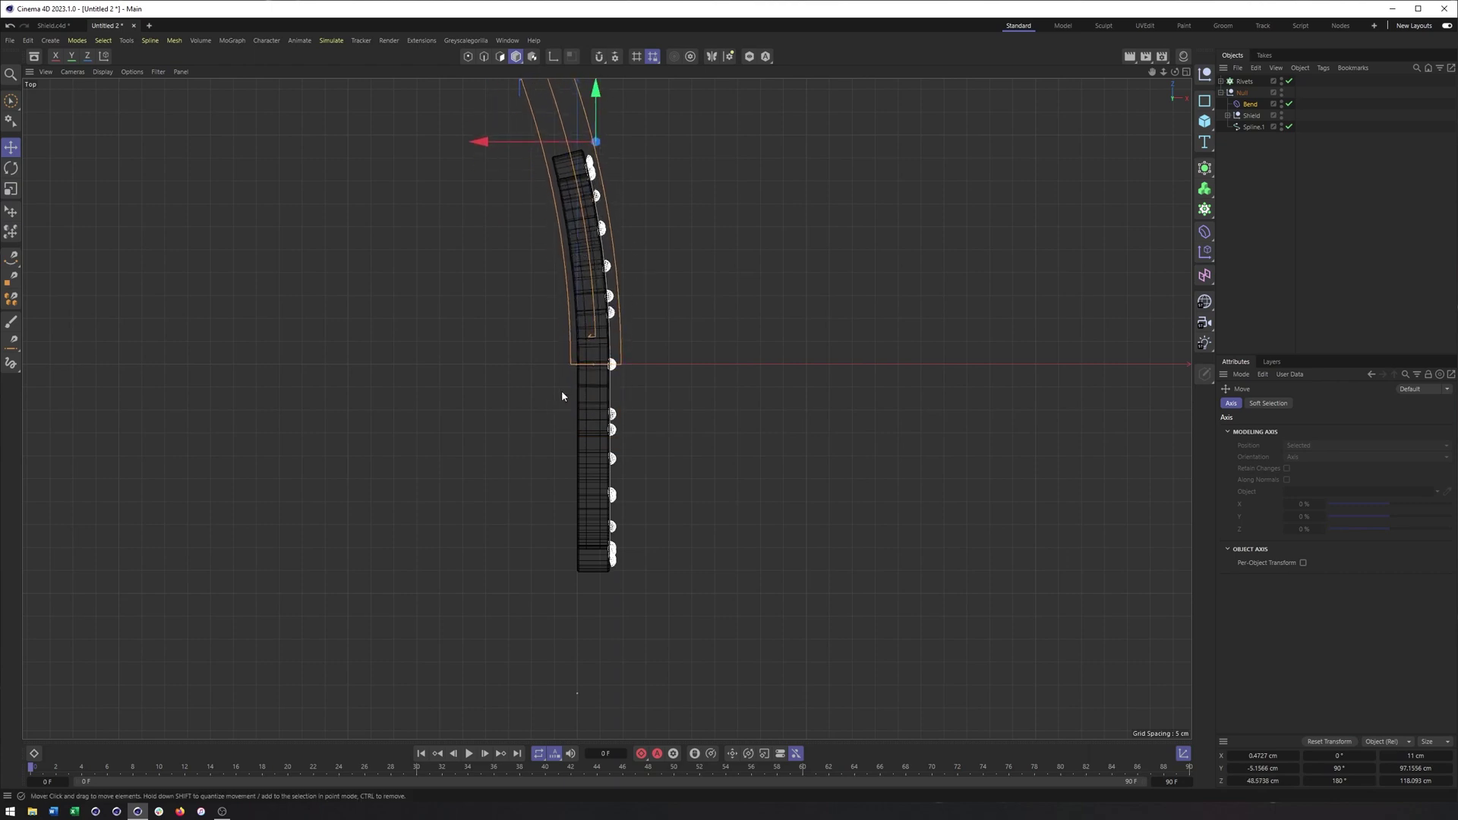
pyautogui.scroll(6, 577, 372)
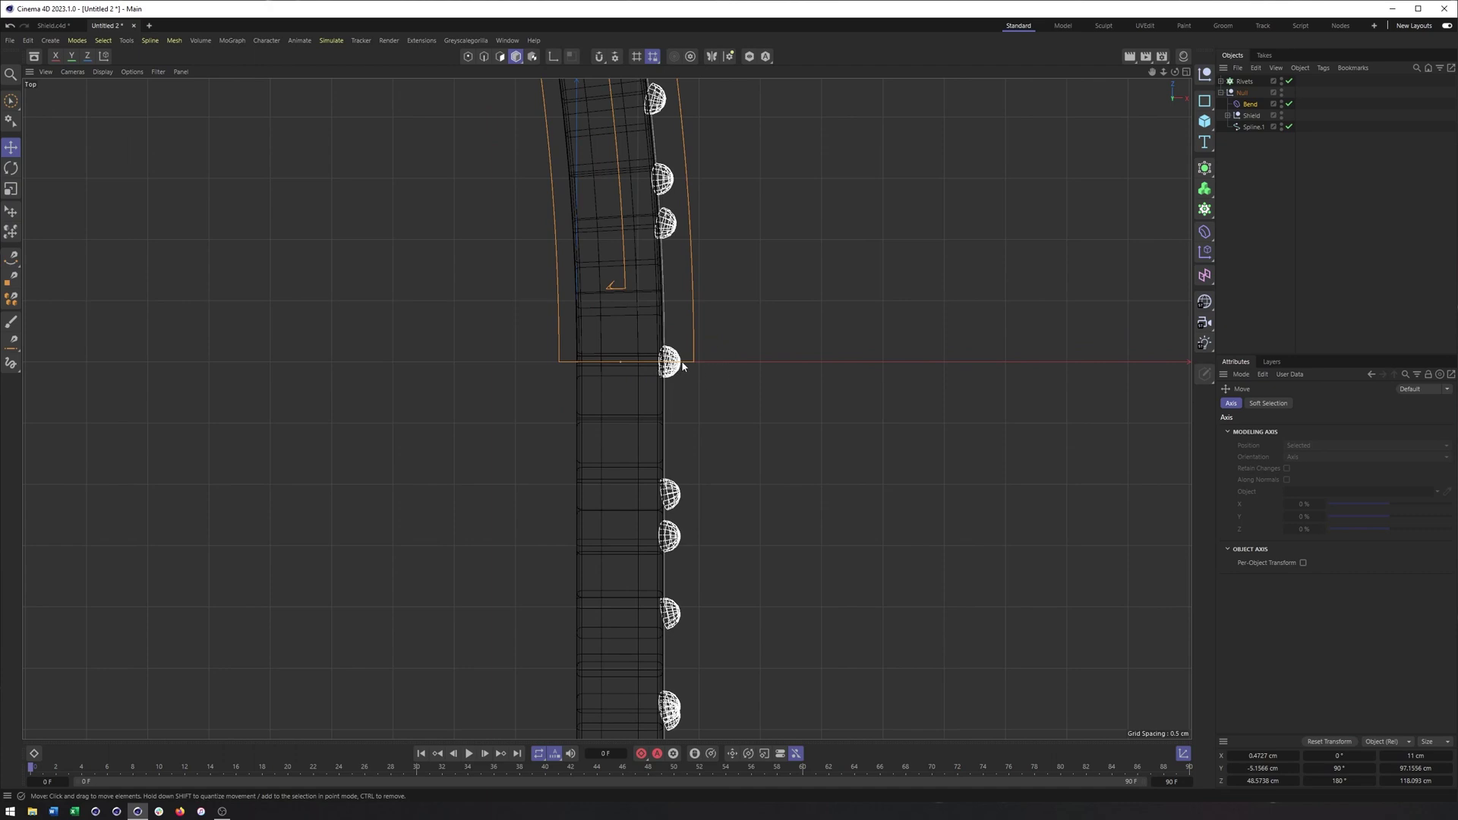
pyautogui.press('F1')
pyautogui.keyDown('alt'); pyautogui.moveTo(726, 355); pyautogui.dragTo(733, 266); pyautogui.keyUp('alt')
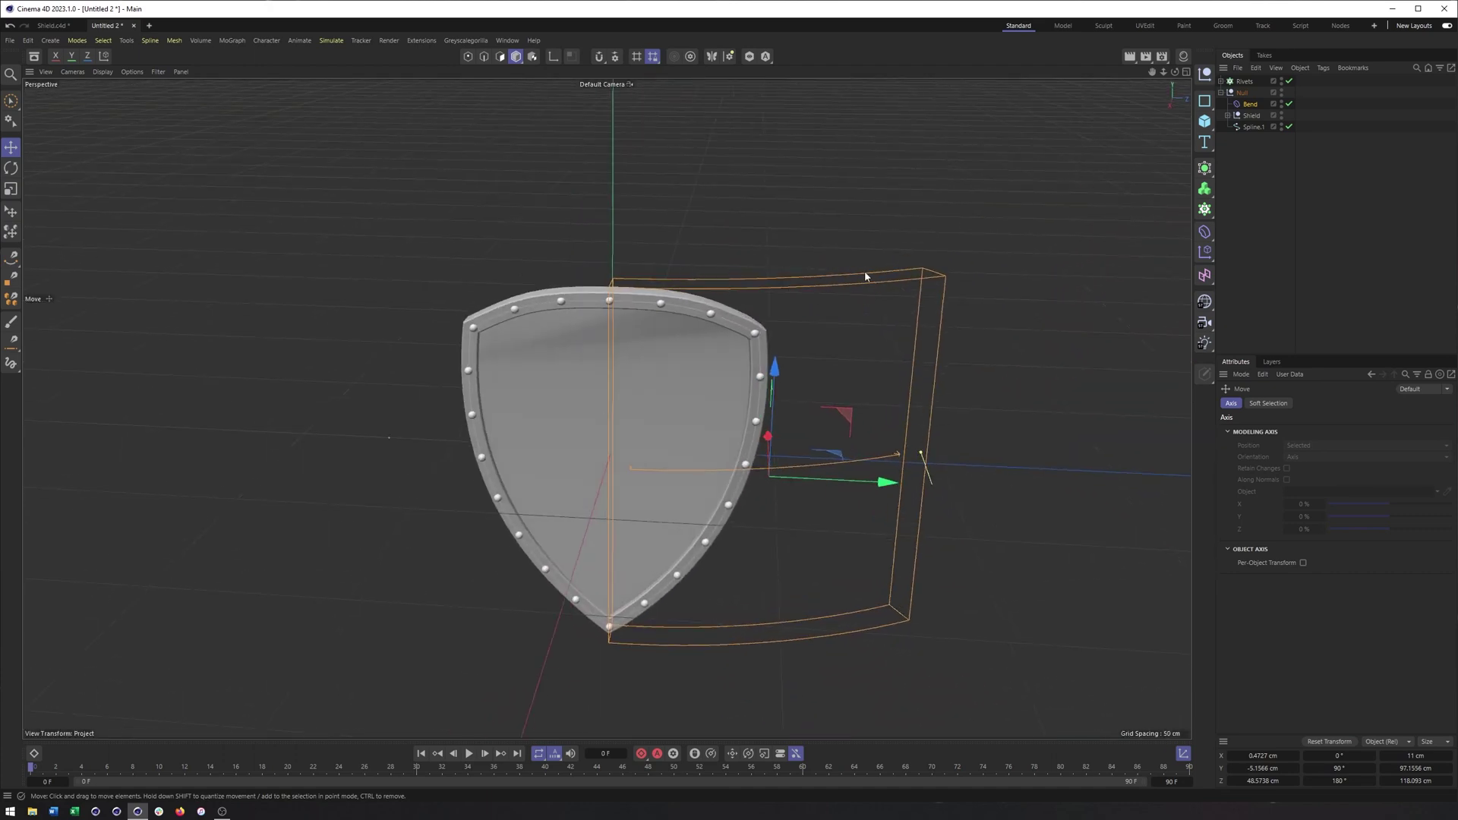
pyautogui.click(1249, 104)
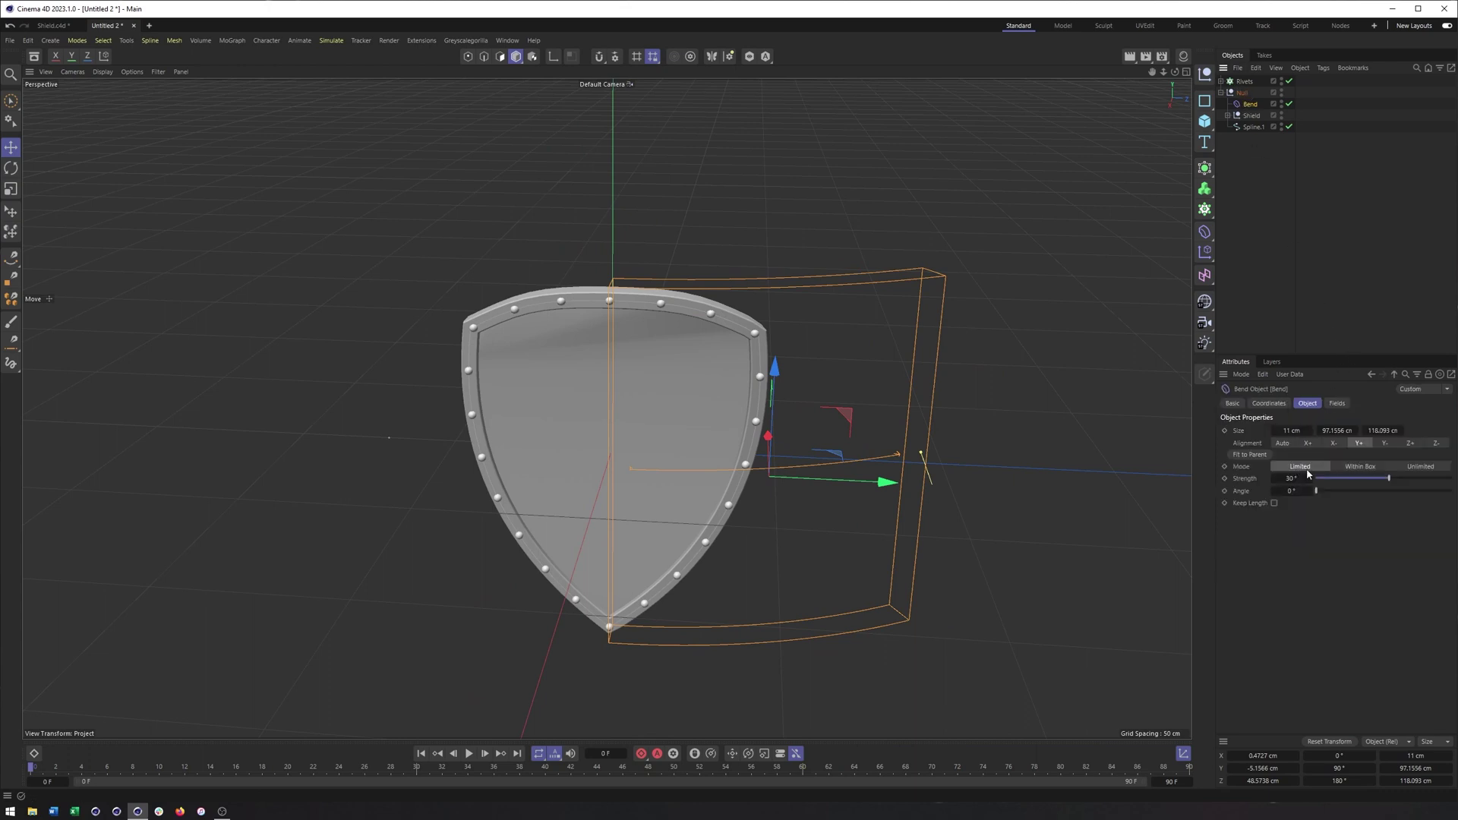
# - Set the Bend Mode to Unlimited so the whole shield curves
pyautogui.click(1420, 467)
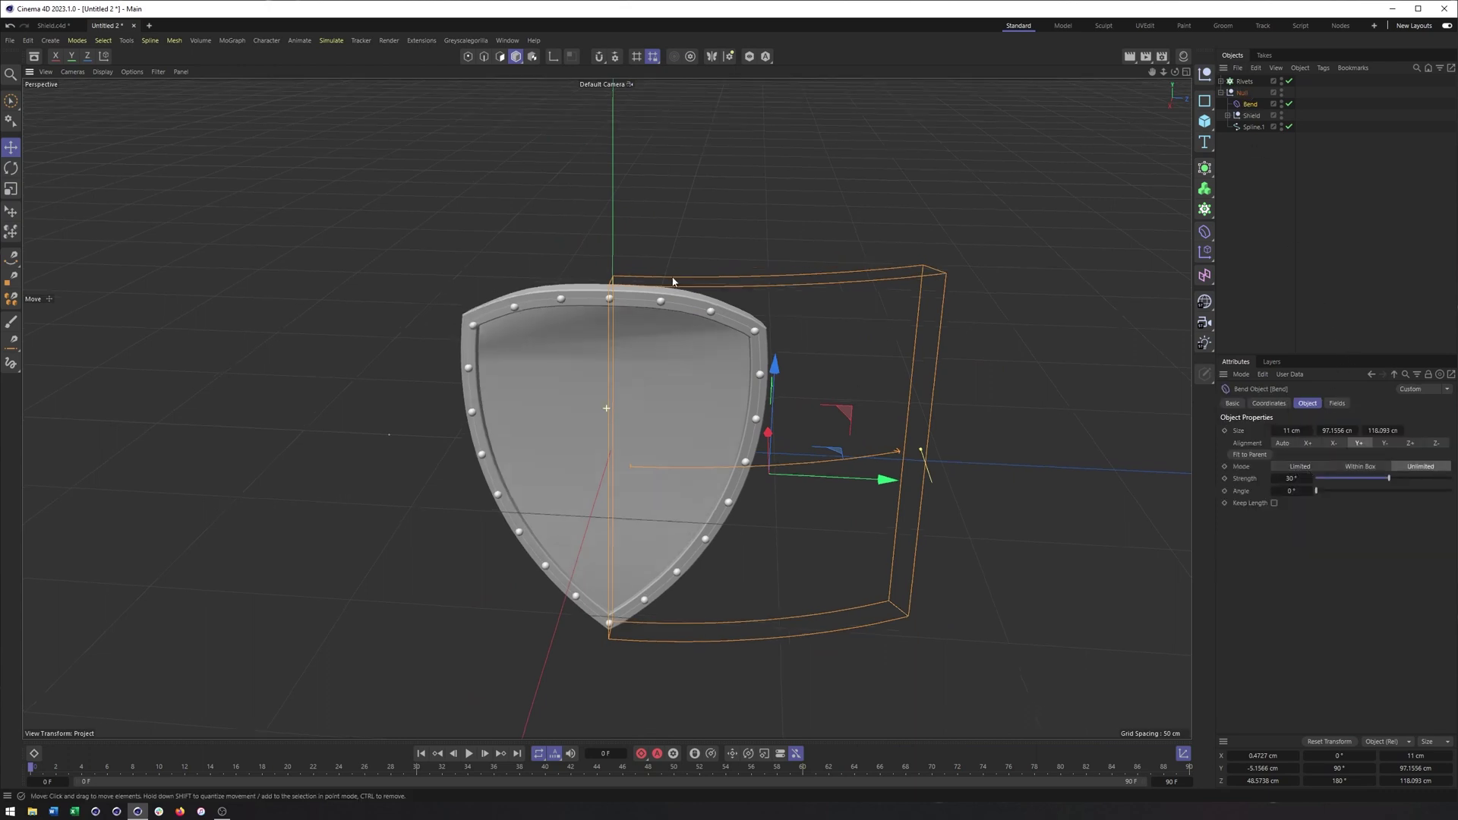
pyautogui.keyDown('alt'); pyautogui.moveTo(684, 486); pyautogui.dragTo(908, 388); pyautogui.keyUp('alt')
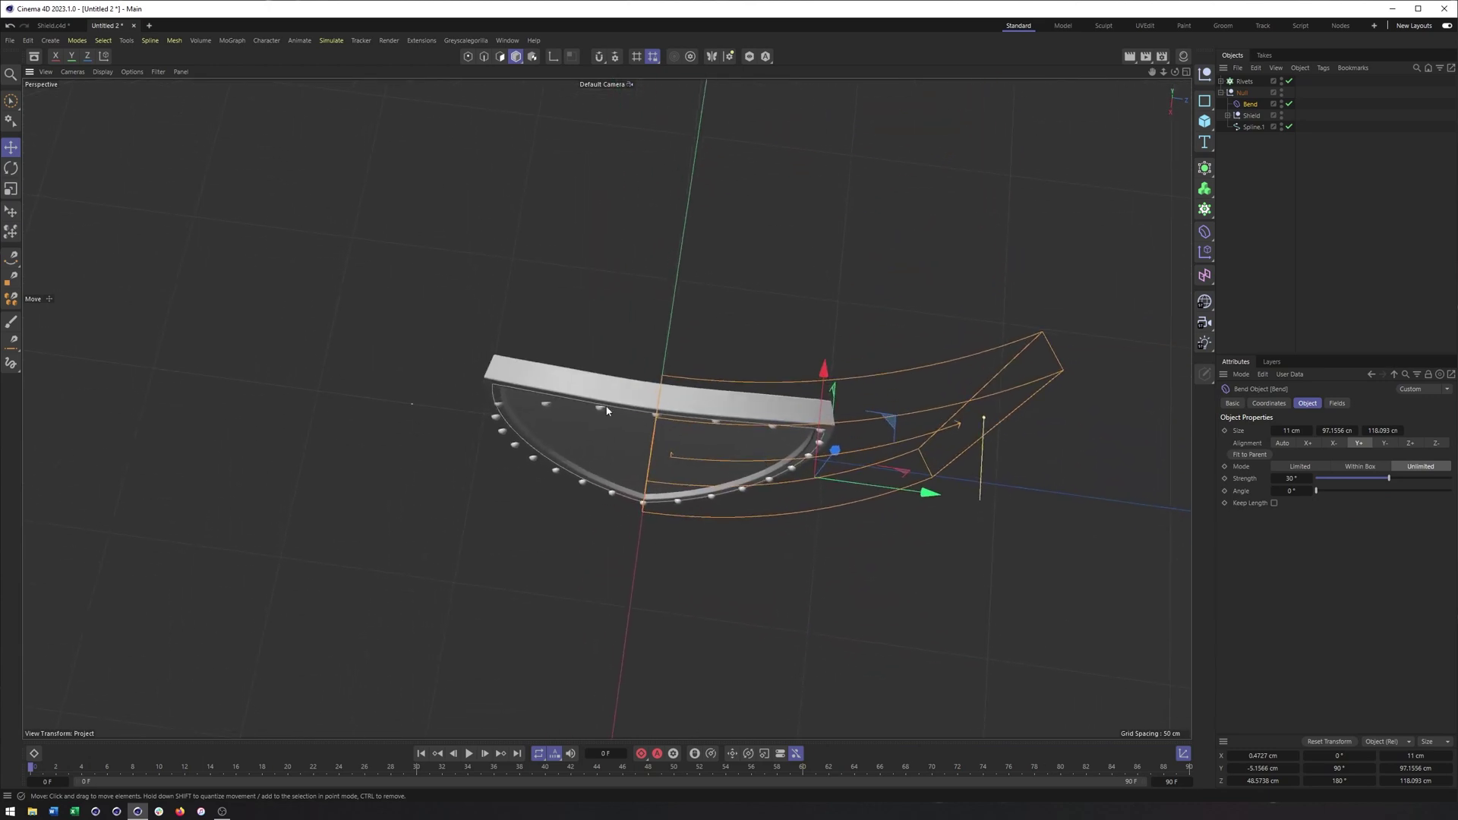
pyautogui.keyDown('alt'); pyautogui.moveTo(480, 381); pyautogui.dragTo(566, 365); pyautogui.keyUp('alt')
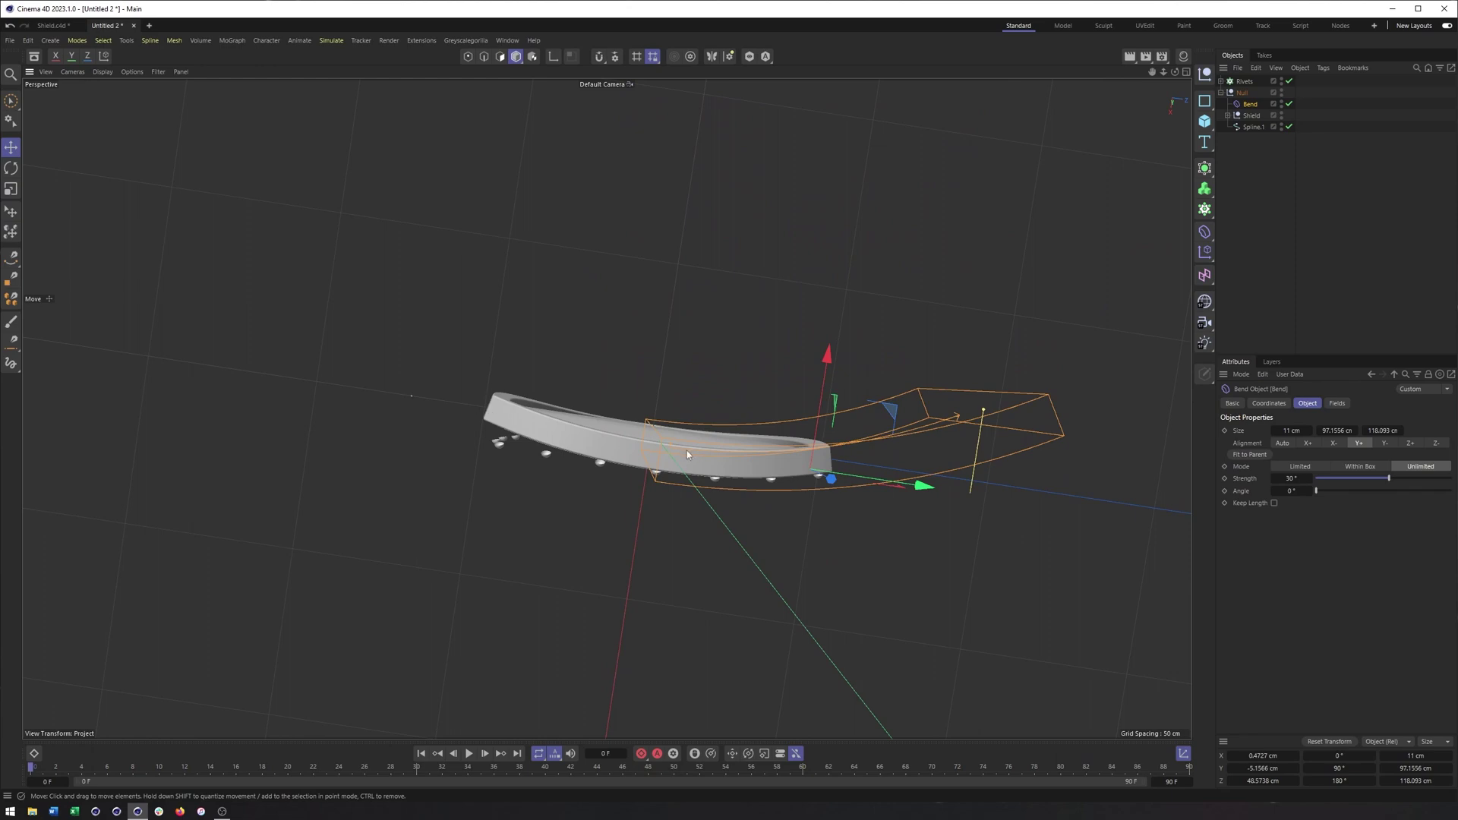
pyautogui.keyDown('alt'); pyautogui.moveTo(541, 428); pyautogui.dragTo(646, 454); pyautogui.keyUp('alt')
# - Switch the viewport display to Gouraud Shading (Lines) to show the shield's wire edges
pyautogui.click(103, 72)
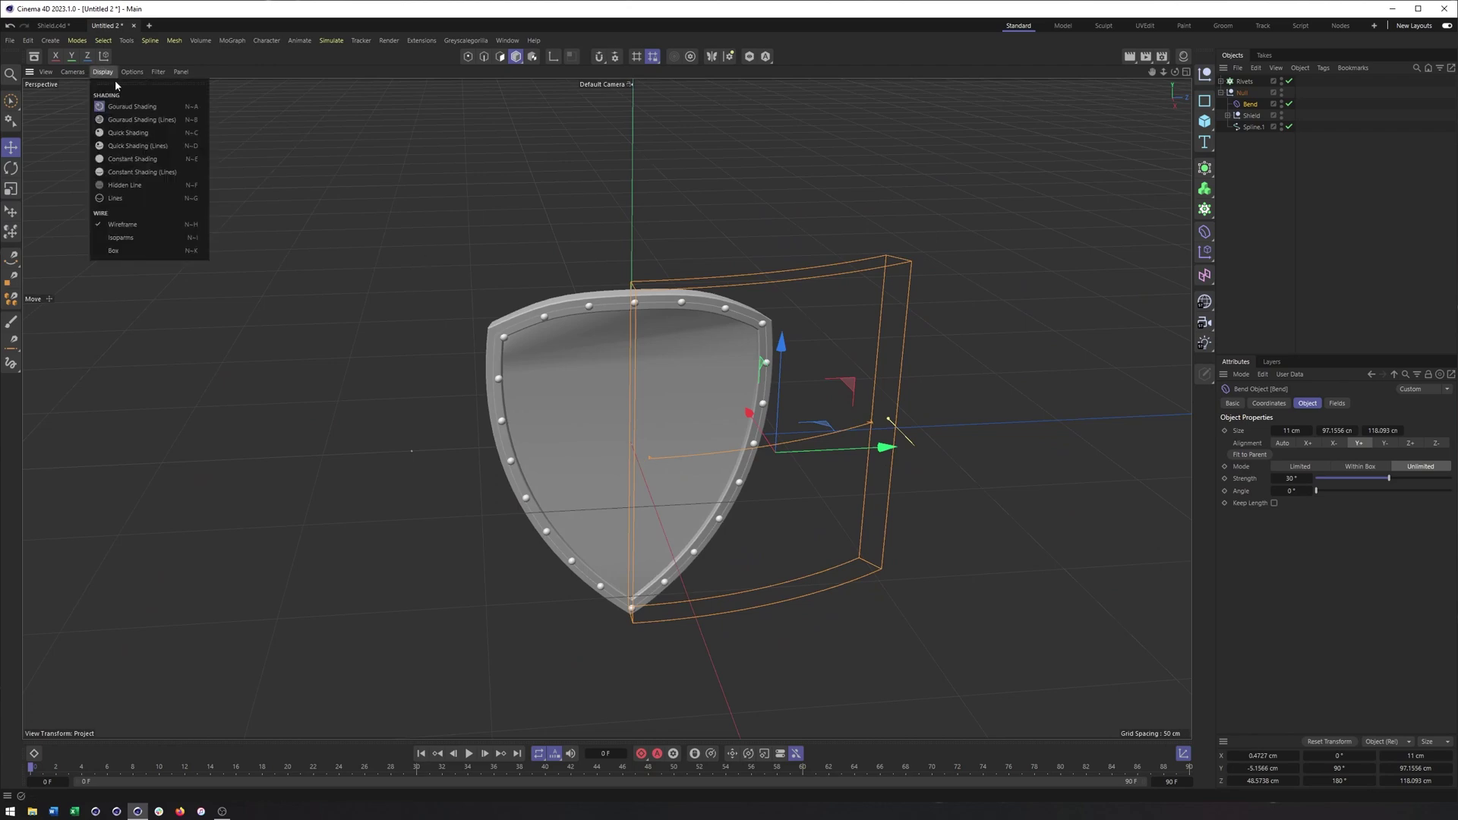
pyautogui.click(126, 120)
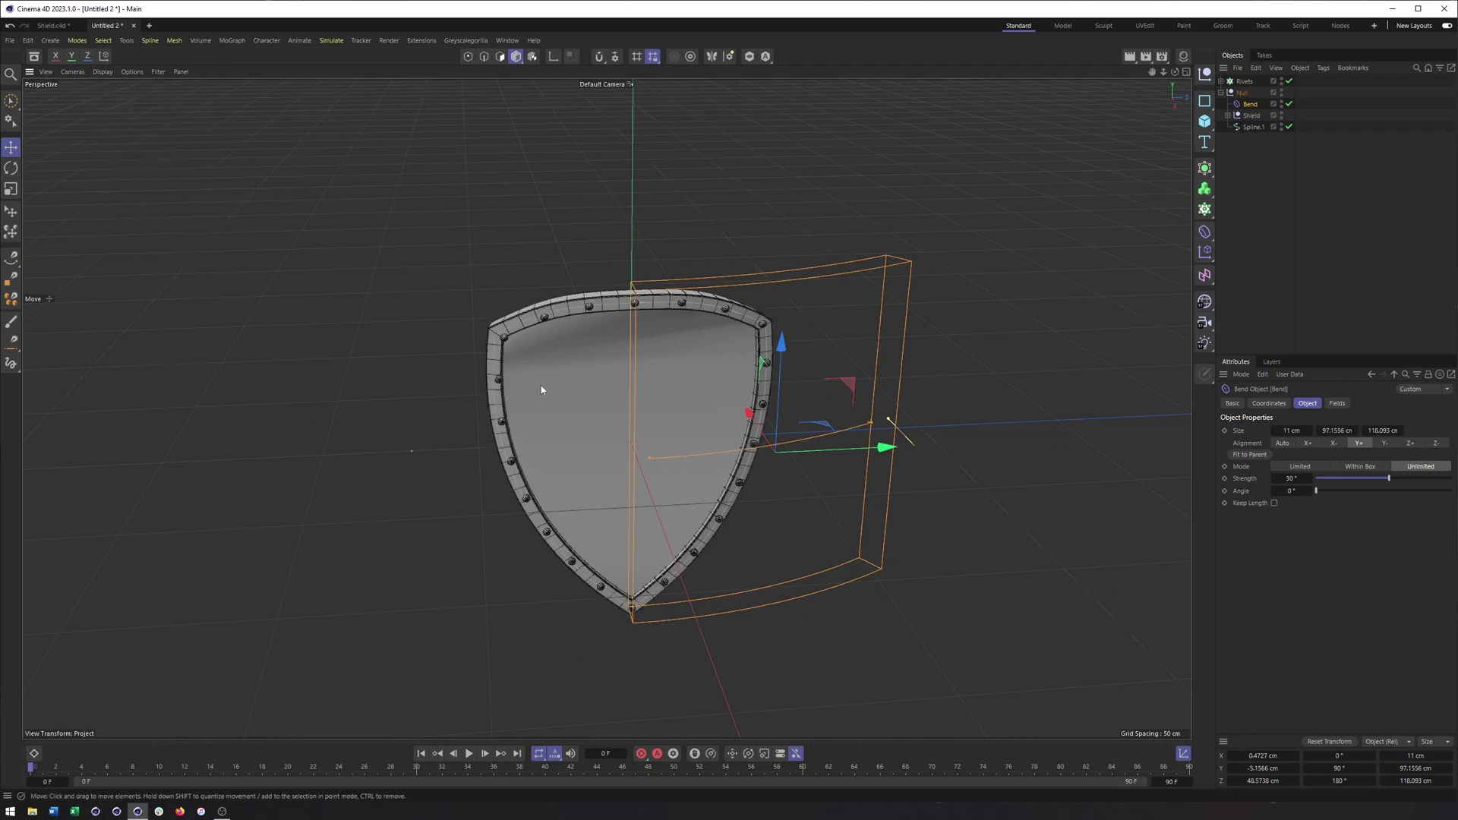
pyautogui.scroll(5, 562, 394)
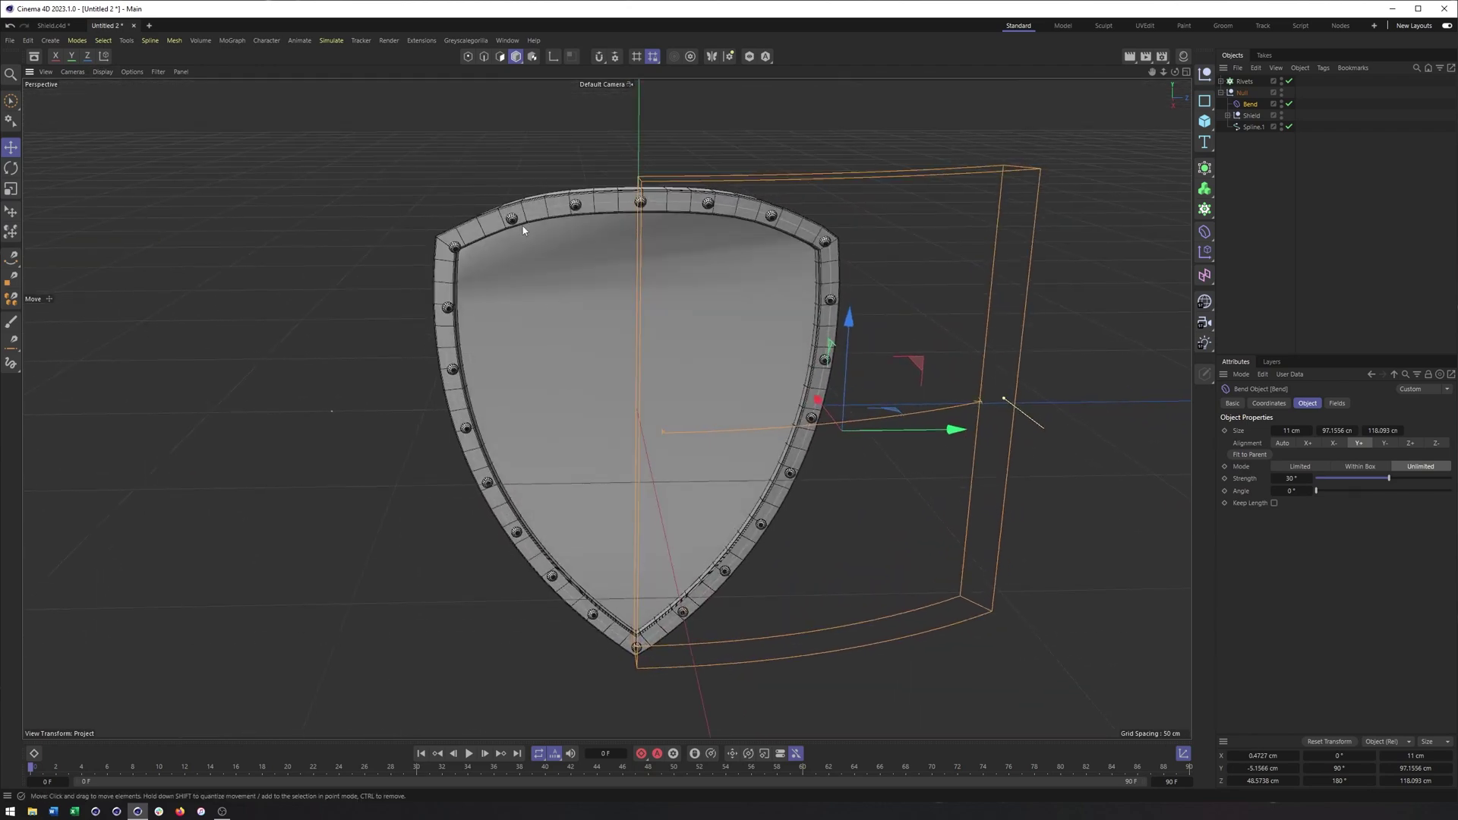
pyautogui.keyDown('alt'); pyautogui.moveTo(549, 335); pyautogui.dragTo(501, 216); pyautogui.keyUp('alt')
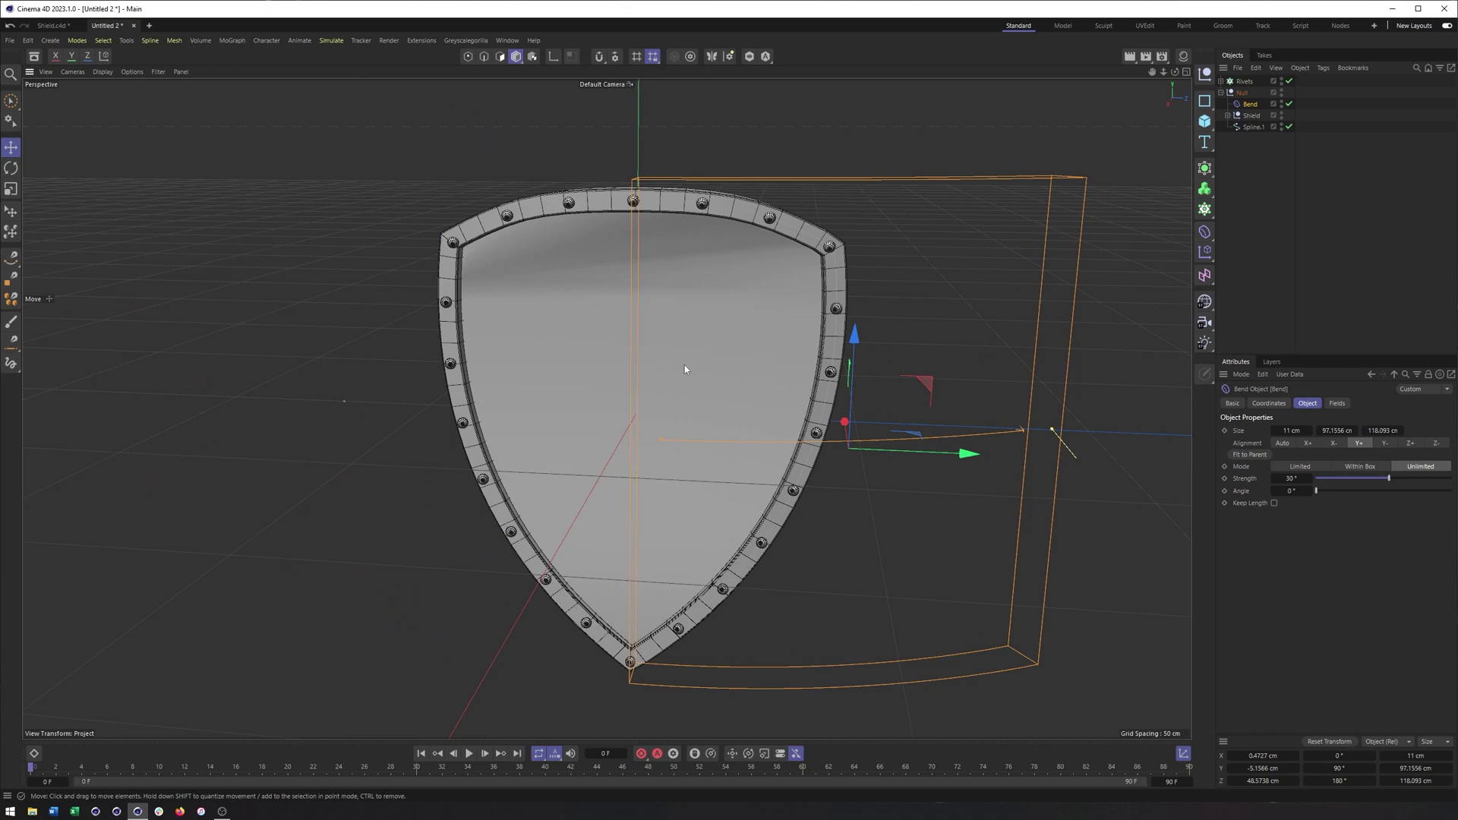
# - Set the Shield extrude's Caps Type to Delaunay with 95.45% density
pyautogui.click(1228, 116)
pyautogui.click(1258, 138)
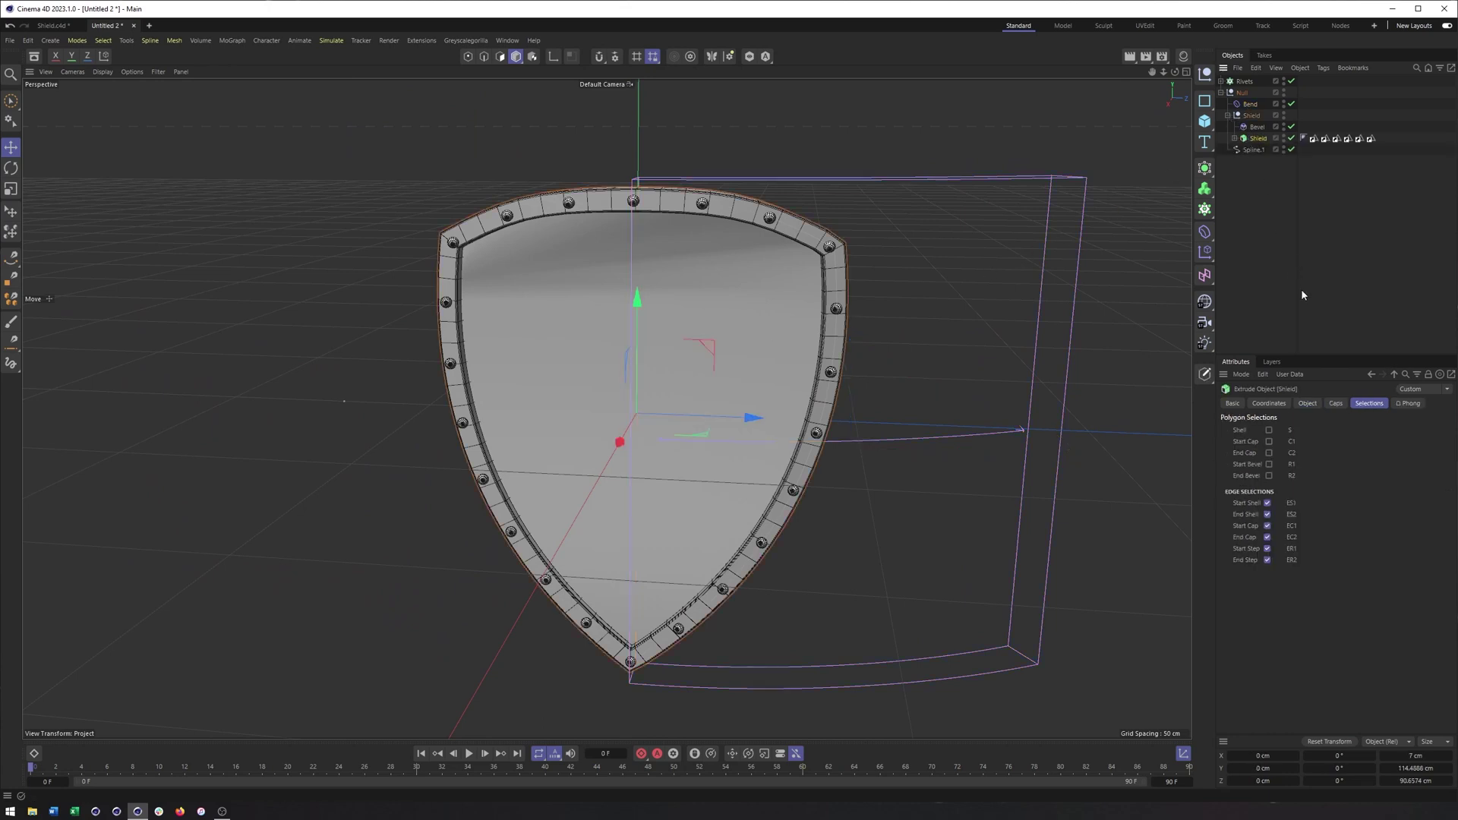
pyautogui.click(1335, 404)
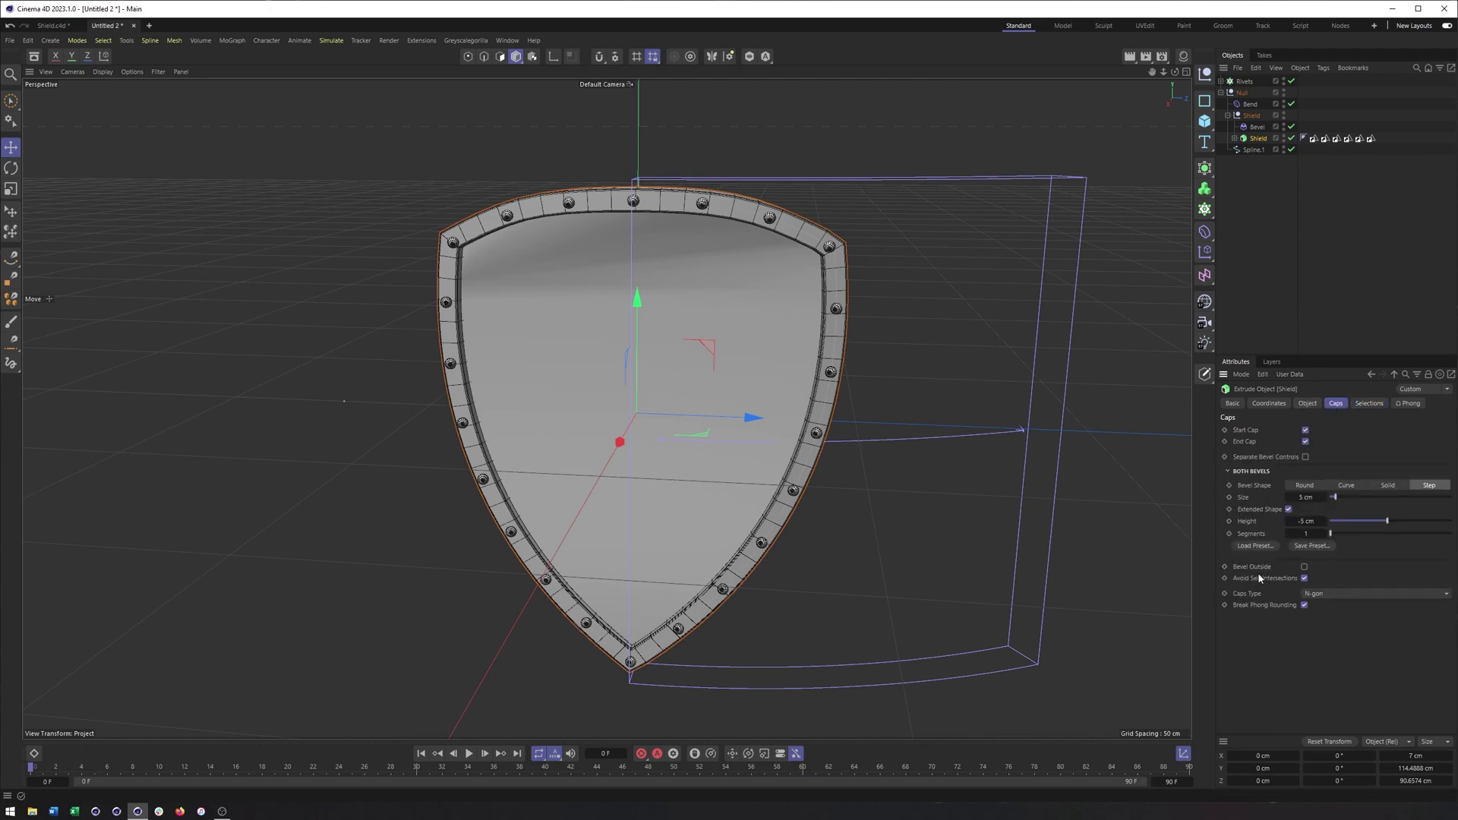
pyautogui.click(1325, 596)
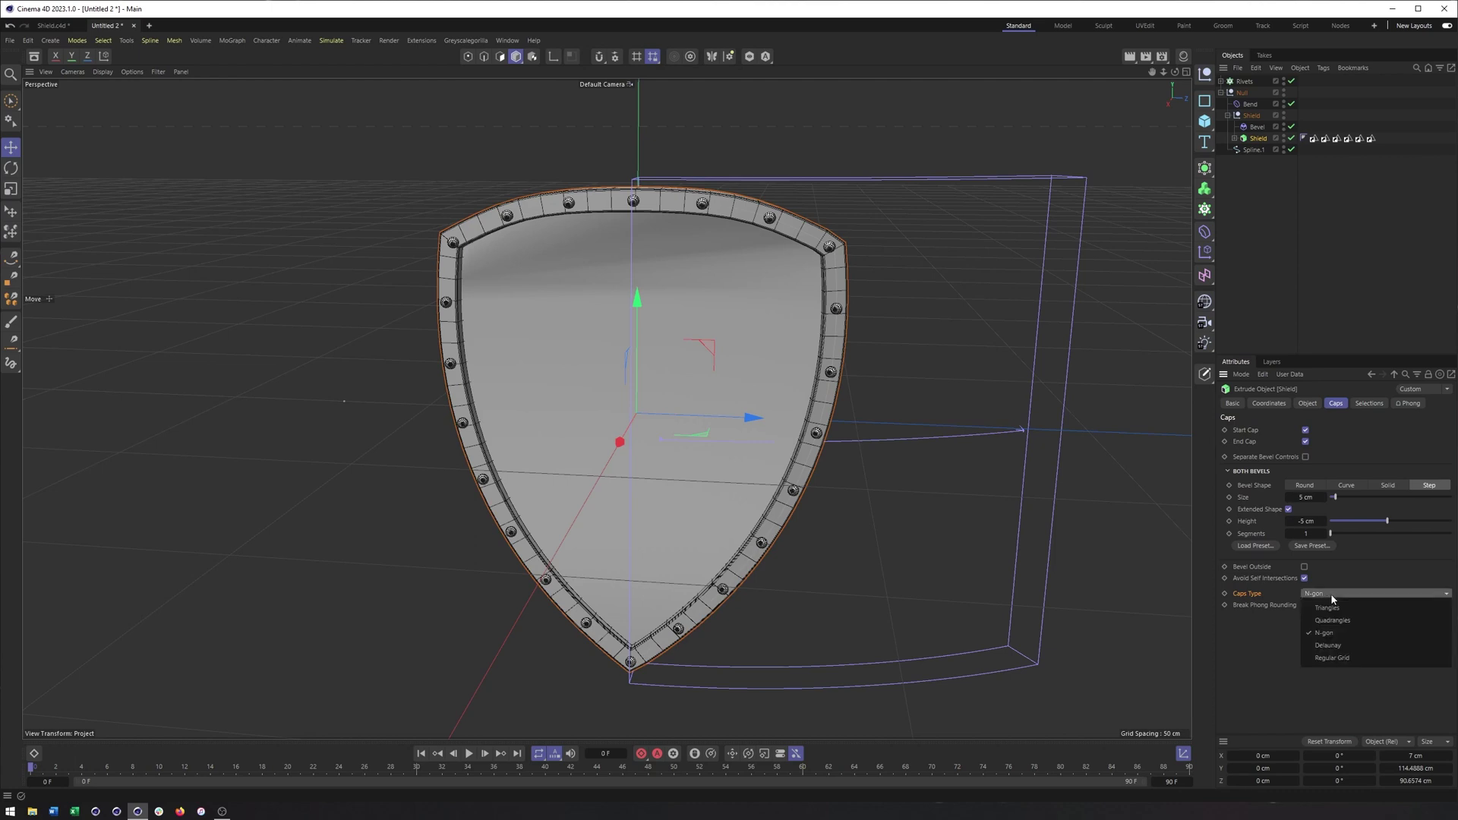
pyautogui.click(1343, 646)
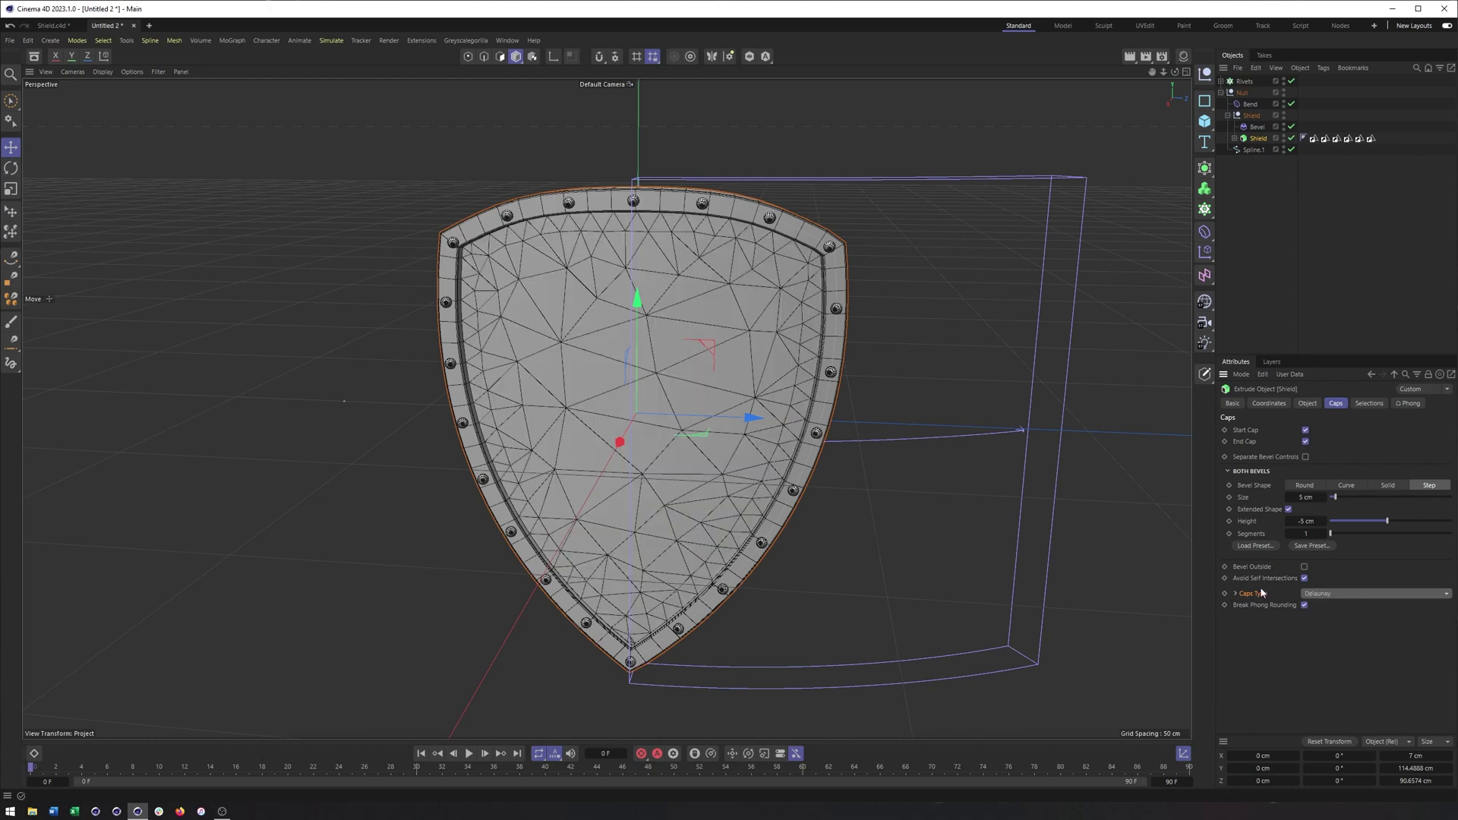
pyautogui.click(1236, 595)
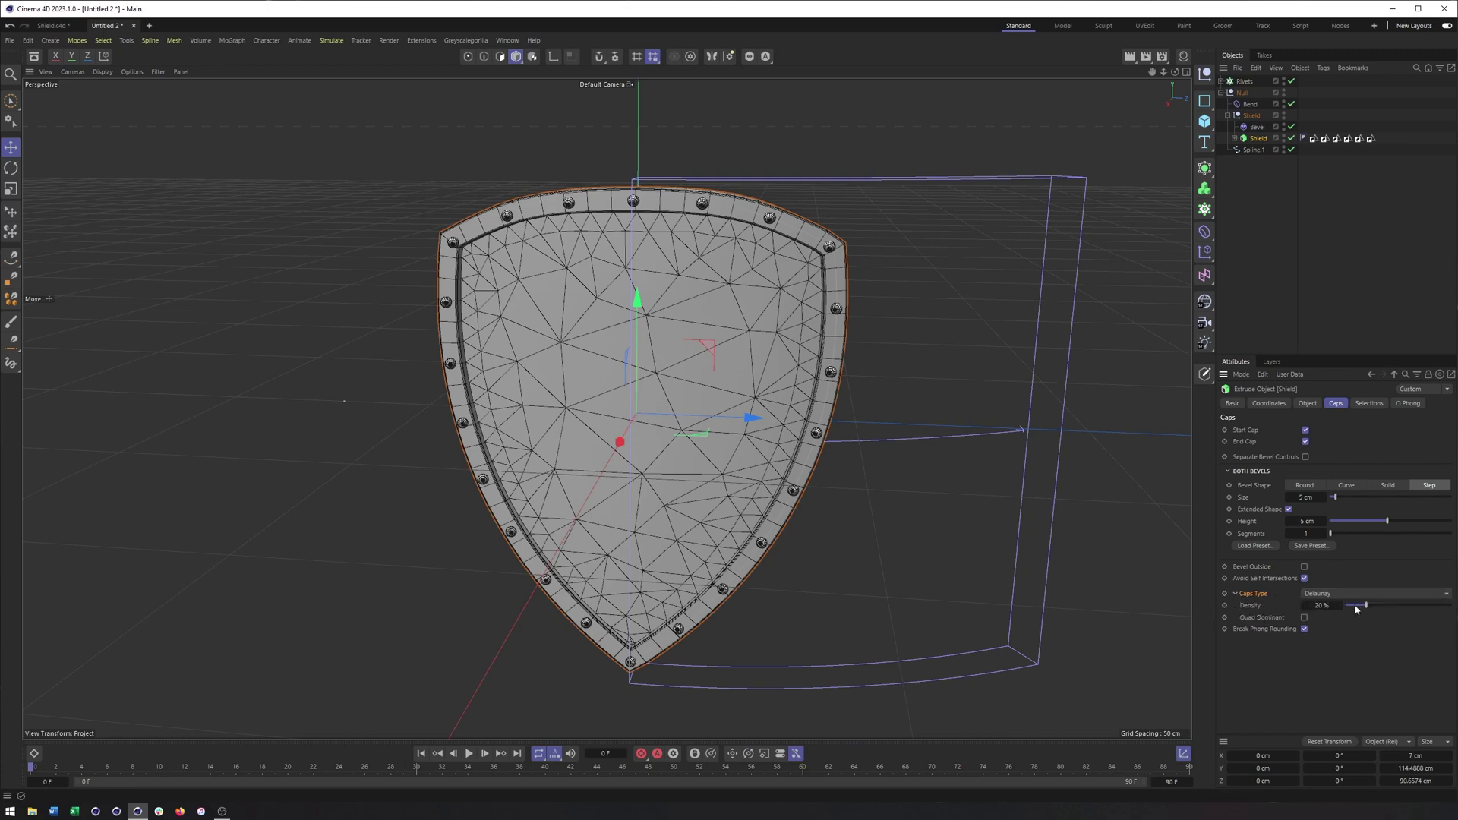
pyautogui.moveTo(1366, 605); pyautogui.dragTo(1449, 610)
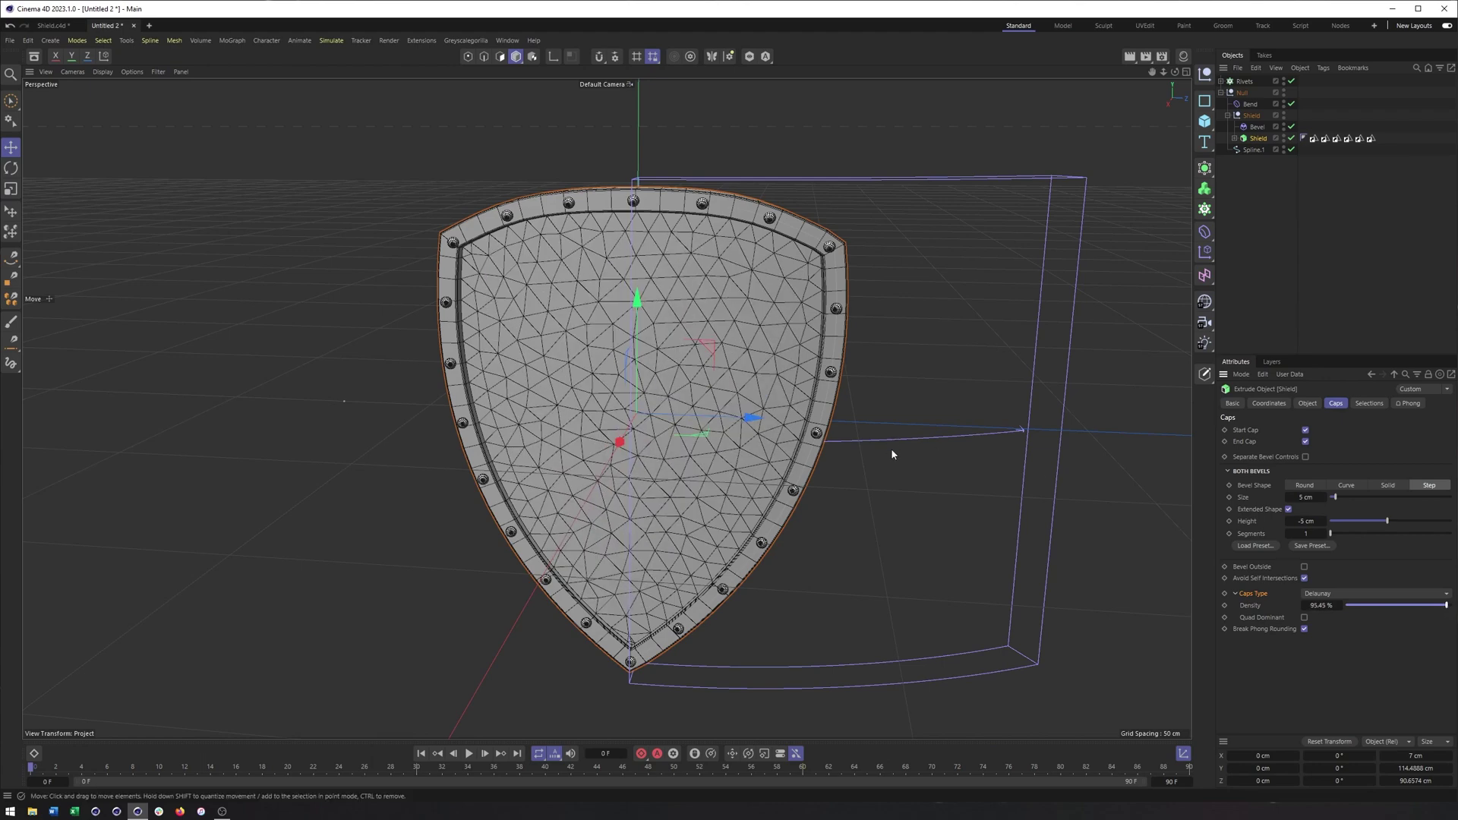
pyautogui.keyDown('alt'); pyautogui.moveTo(794, 470); pyautogui.dragTo(809, 475); pyautogui.keyUp('alt')
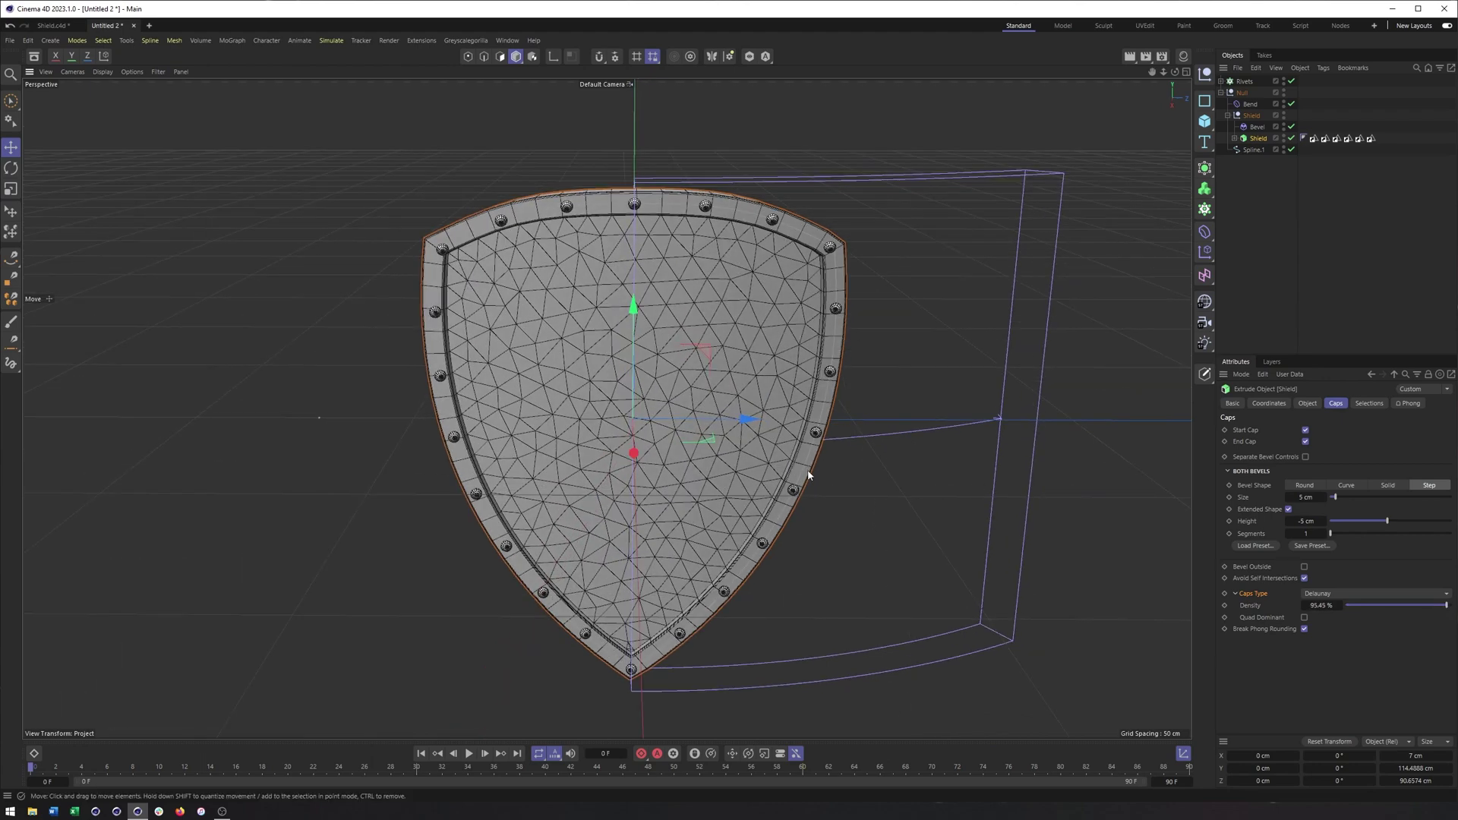
# - Switch the viewport display back to plain Gouraud Shading
pyautogui.click(102, 71)
pyautogui.click(131, 108)
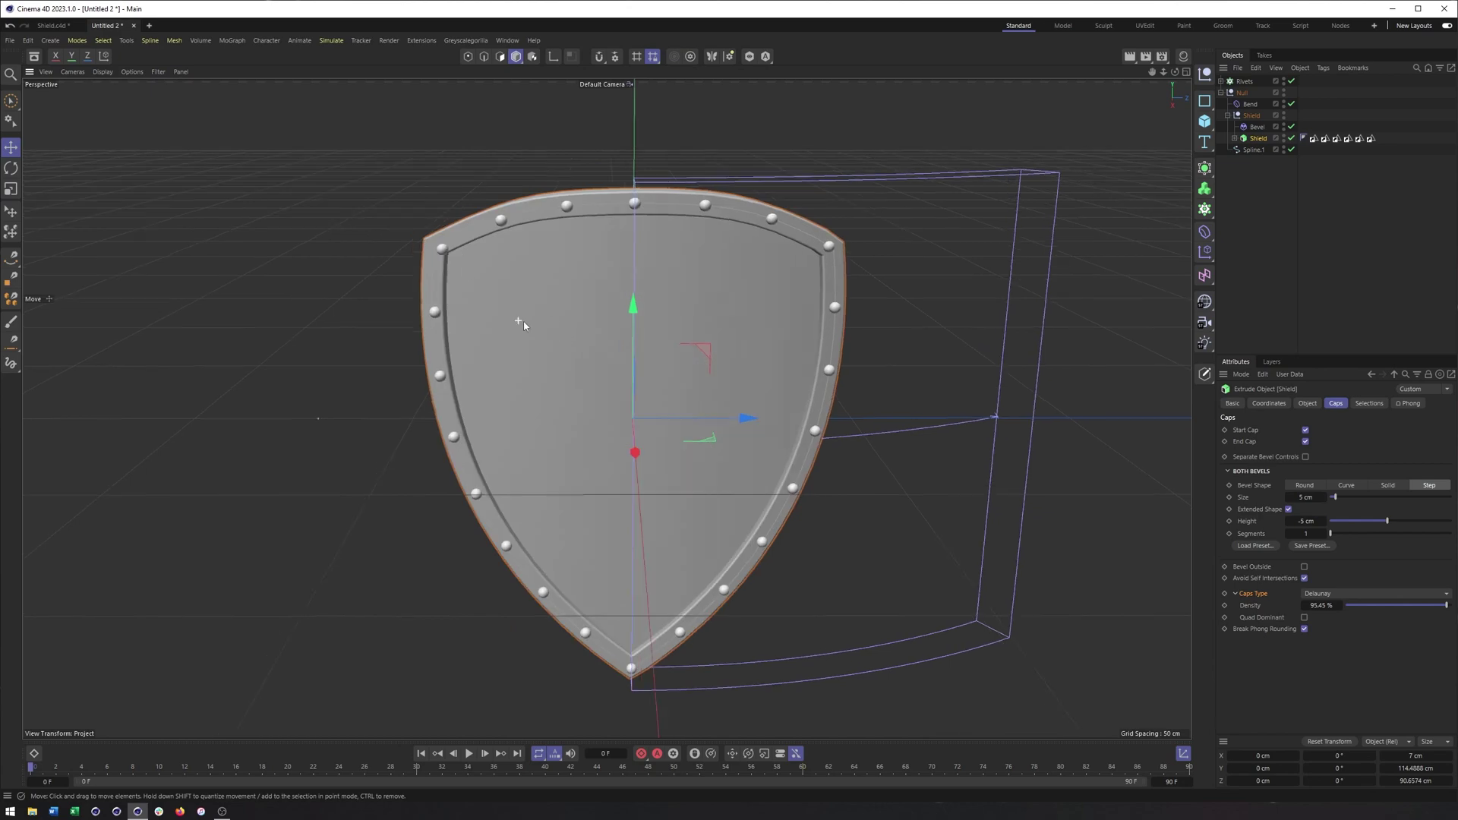
pyautogui.keyDown('alt'); pyautogui.moveTo(521, 319); pyautogui.dragTo(719, 340); pyautogui.keyUp('alt')
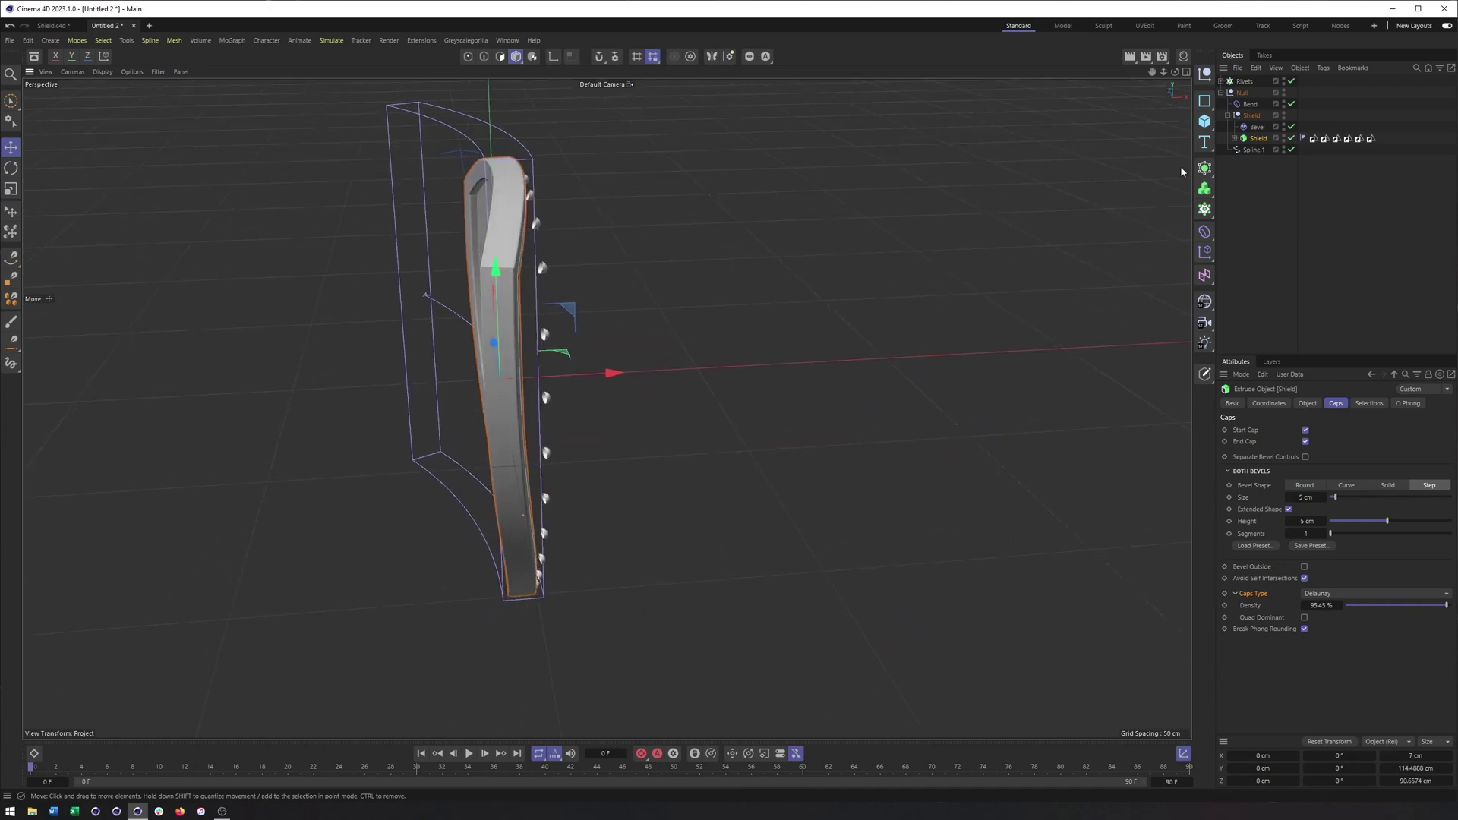
# - Toggle Spline.1 off and on to refresh the rivets, then zoom in on the shield's edge
pyautogui.click(1291, 149)
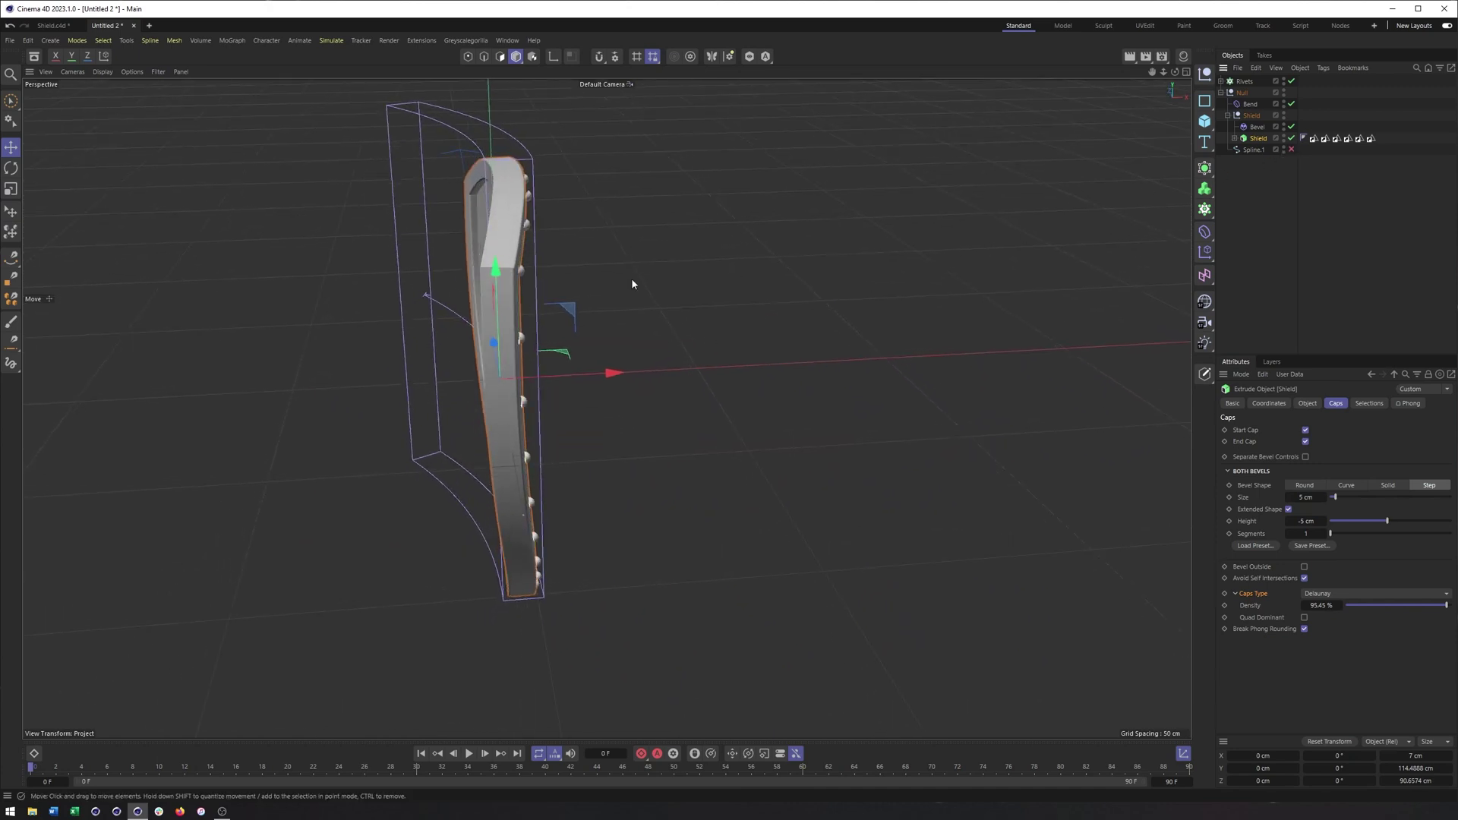
pyautogui.click(1291, 149)
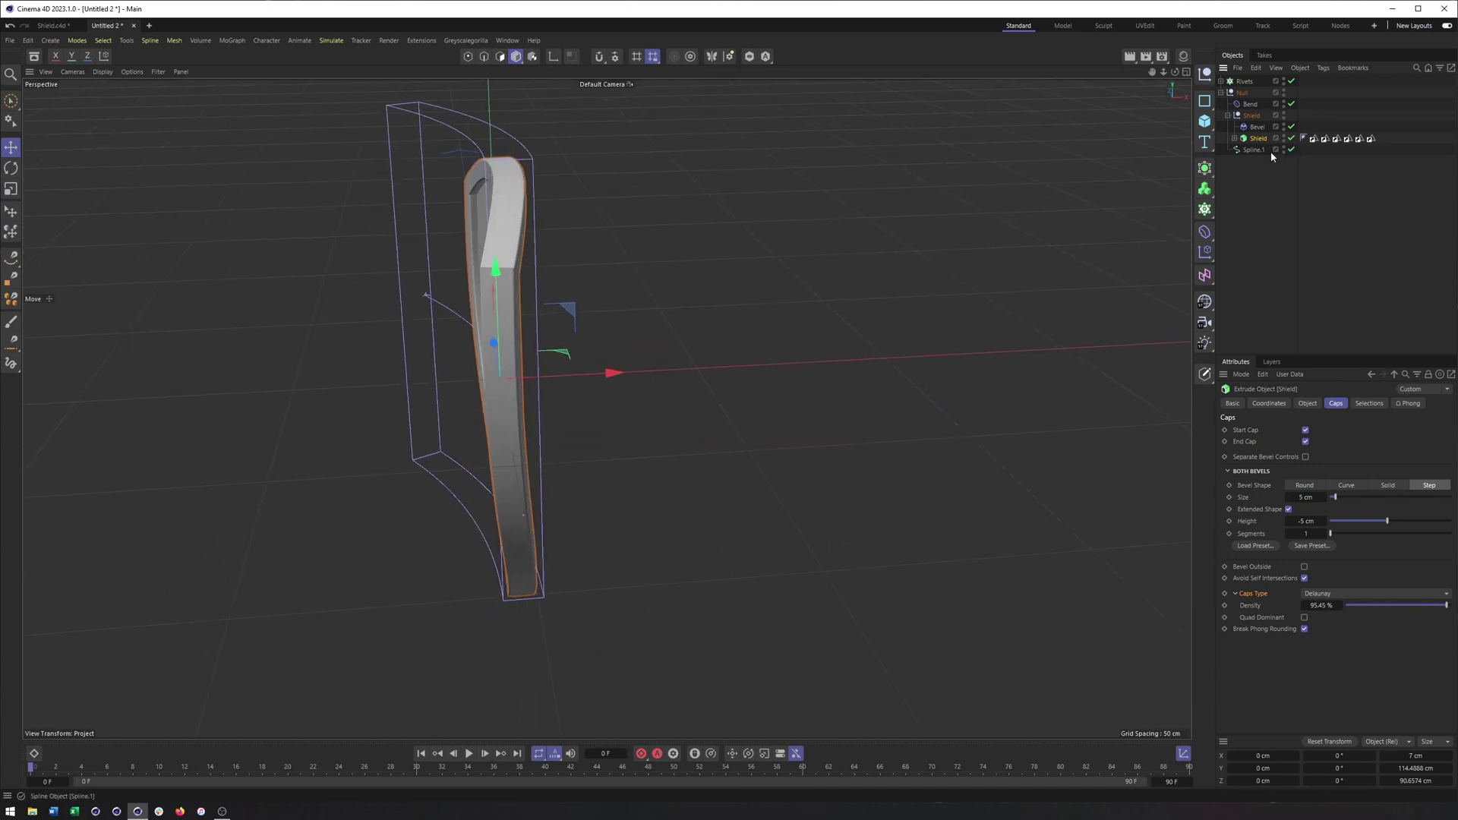
pyautogui.keyDown('alt'); pyautogui.moveTo(614, 278); pyautogui.dragTo(457, 266); pyautogui.keyUp('alt')
pyautogui.keyDown('alt'); pyautogui.moveTo(457, 266); pyautogui.dragTo(715, 224, button='right'); pyautogui.keyUp('alt')
pyautogui.keyDown('alt'); pyautogui.moveTo(715, 223); pyautogui.dragTo(626, 315); pyautogui.keyUp('alt')
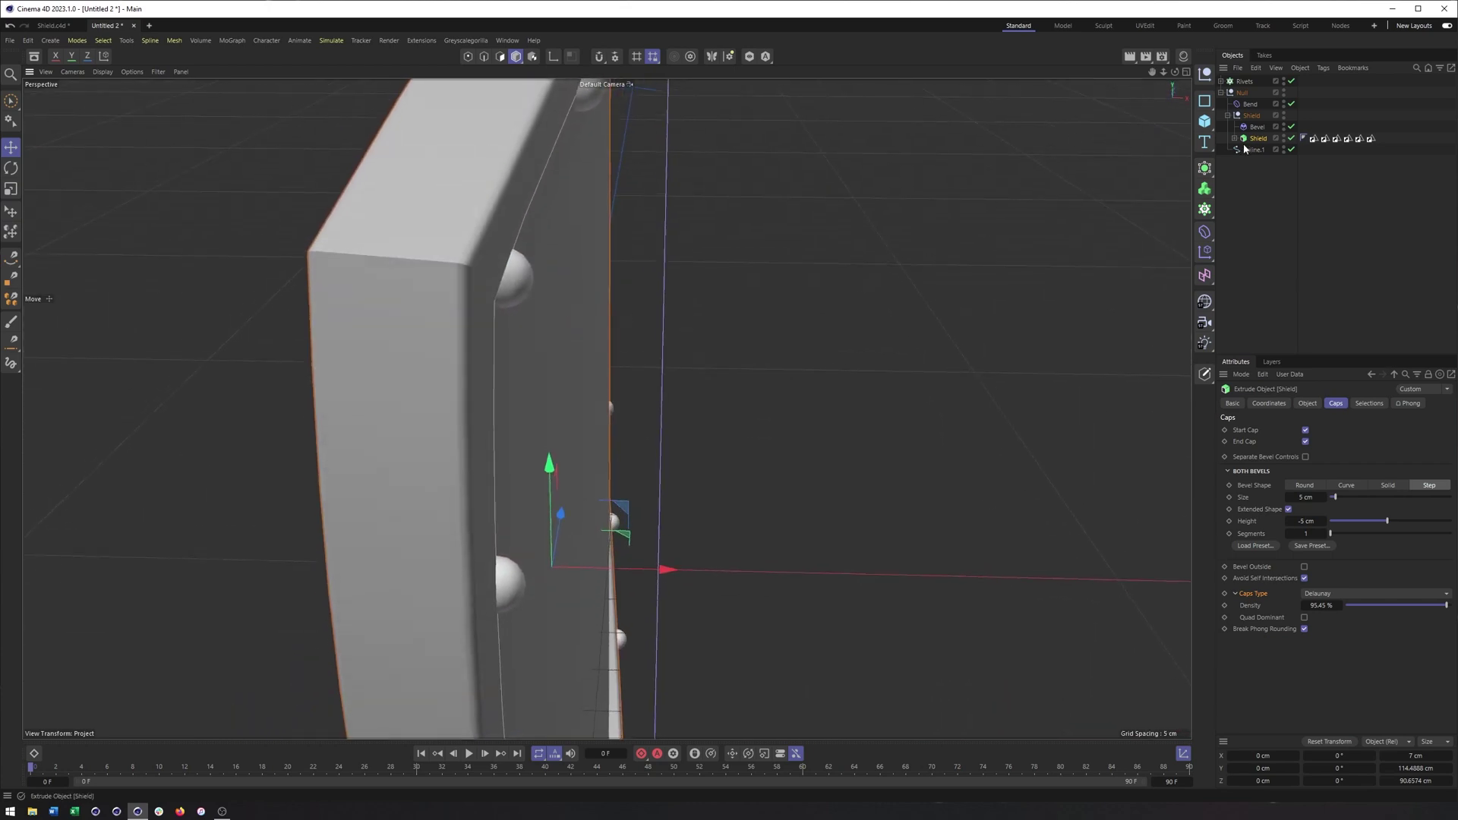
# - Set the Rivets cloner's transform rotation to R.H 0° and R.B -18°
pyautogui.click(1243, 82)
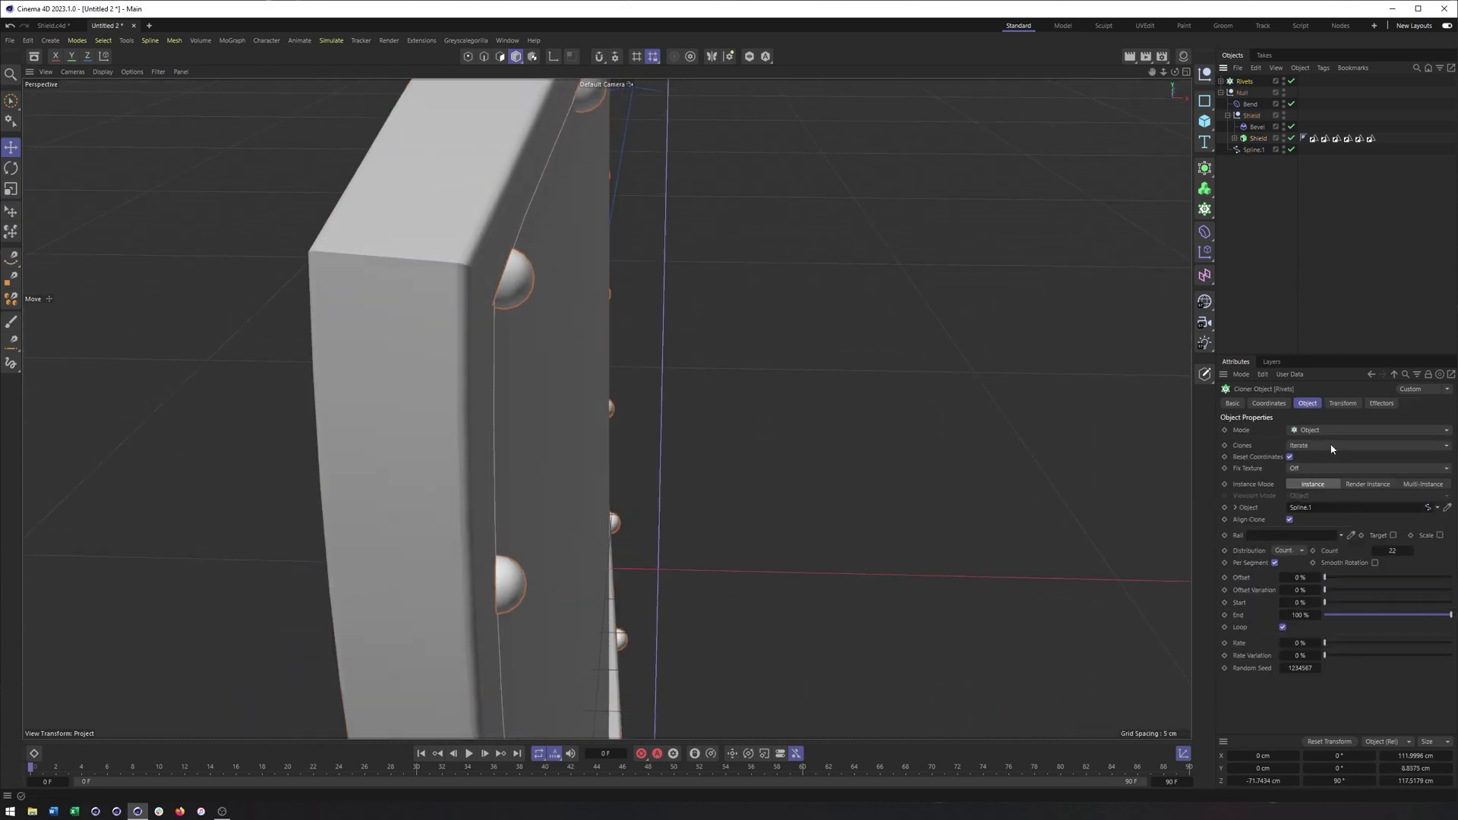
pyautogui.click(1342, 403)
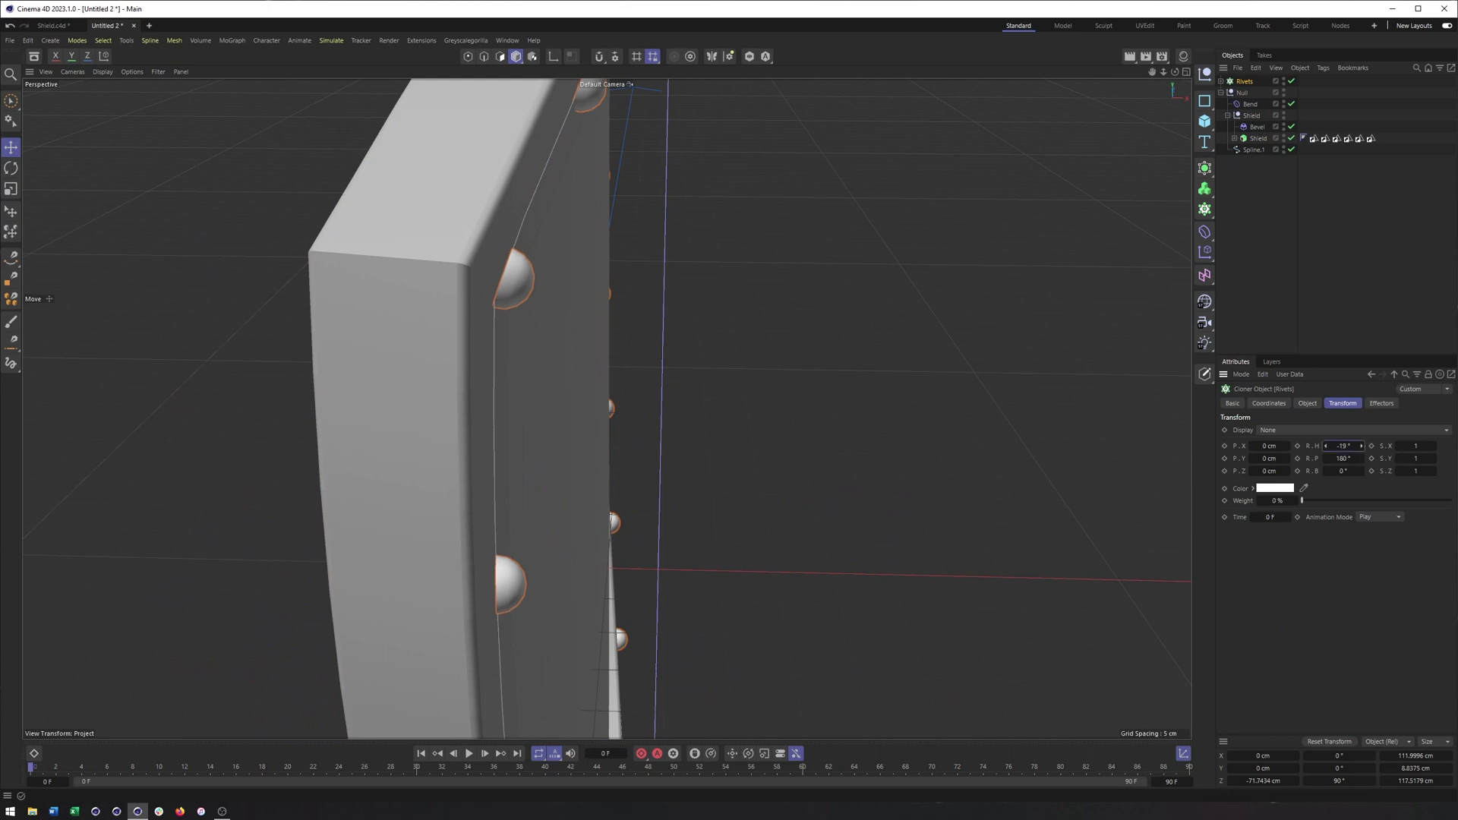
pyautogui.hotkey('ctrl', 'z')
pyautogui.moveTo(1363, 471); pyautogui.dragTo(1349, 471)
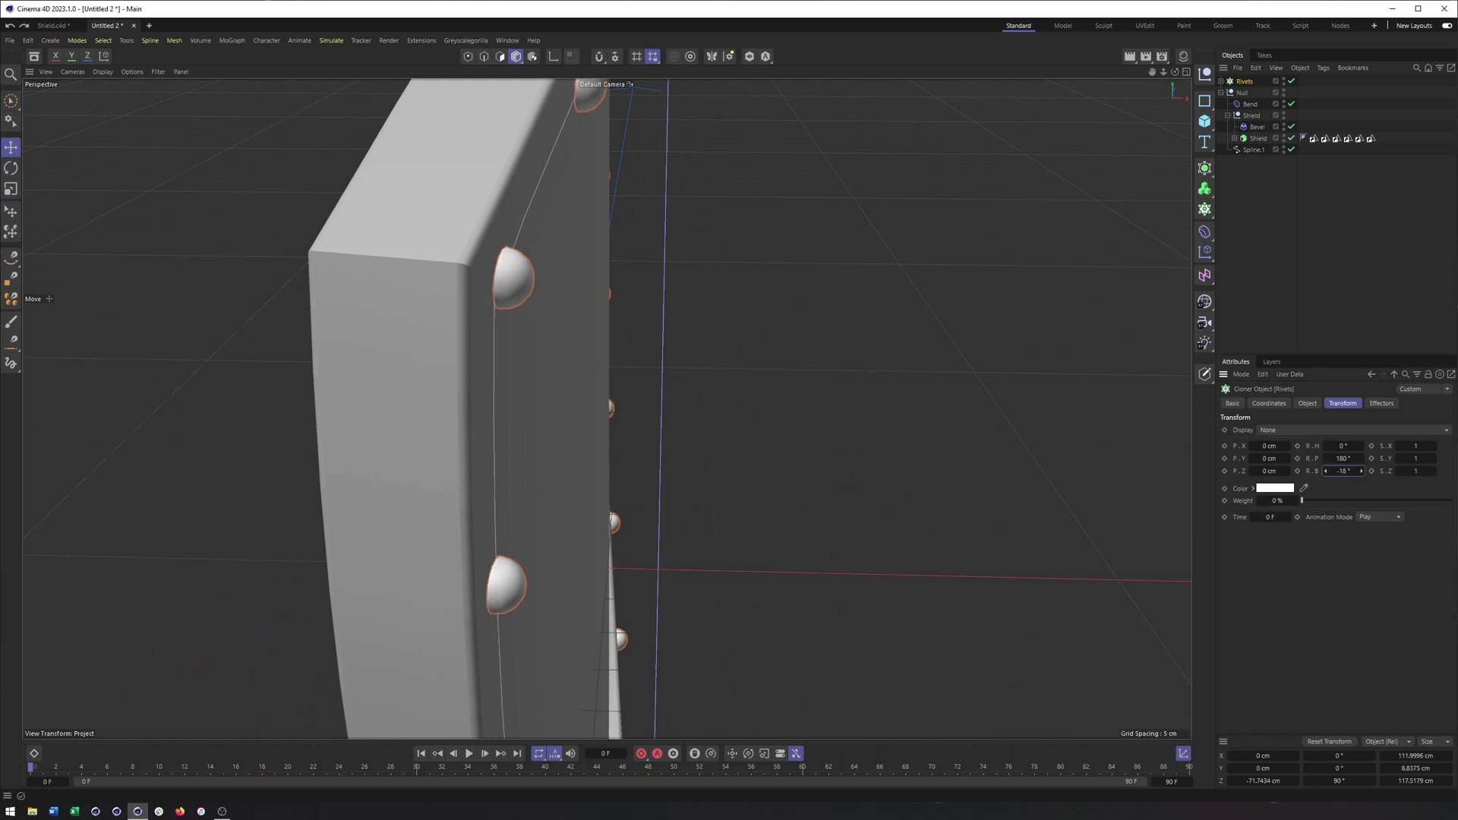
pyautogui.keyDown('alt'); pyautogui.moveTo(699, 377); pyautogui.dragTo(544, 303); pyautogui.keyUp('alt')
pyautogui.keyDown('alt'); pyautogui.moveTo(544, 303); pyautogui.dragTo(557, 348, button='right'); pyautogui.keyUp('alt')
pyautogui.keyDown('alt'); pyautogui.moveTo(820, 305); pyautogui.dragTo(741, 407); pyautogui.keyUp('alt')
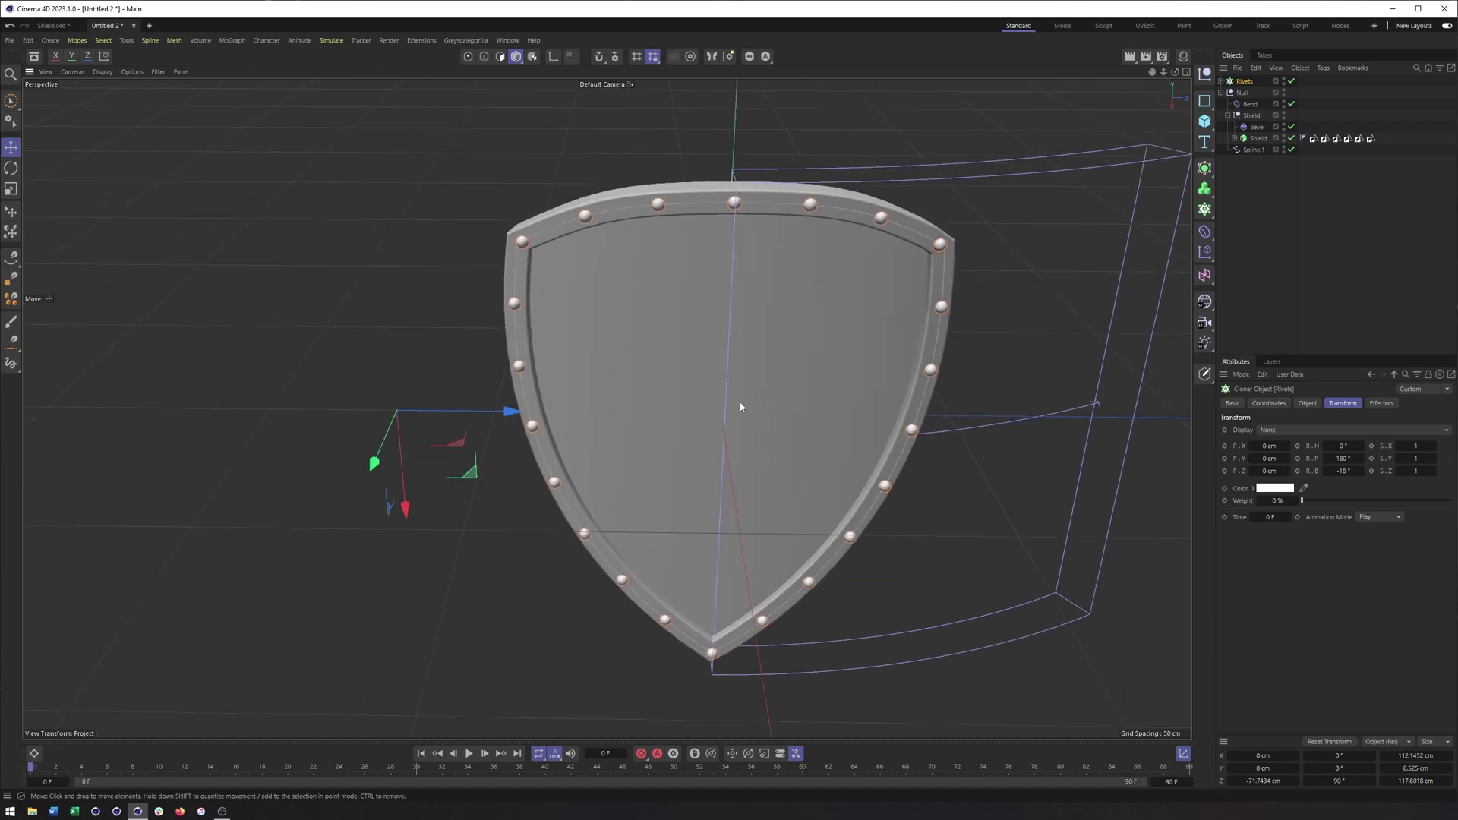
pyautogui.keyDown('alt'); pyautogui.moveTo(741, 407); pyautogui.dragTo(674, 340, button='middle'); pyautogui.keyUp('alt')
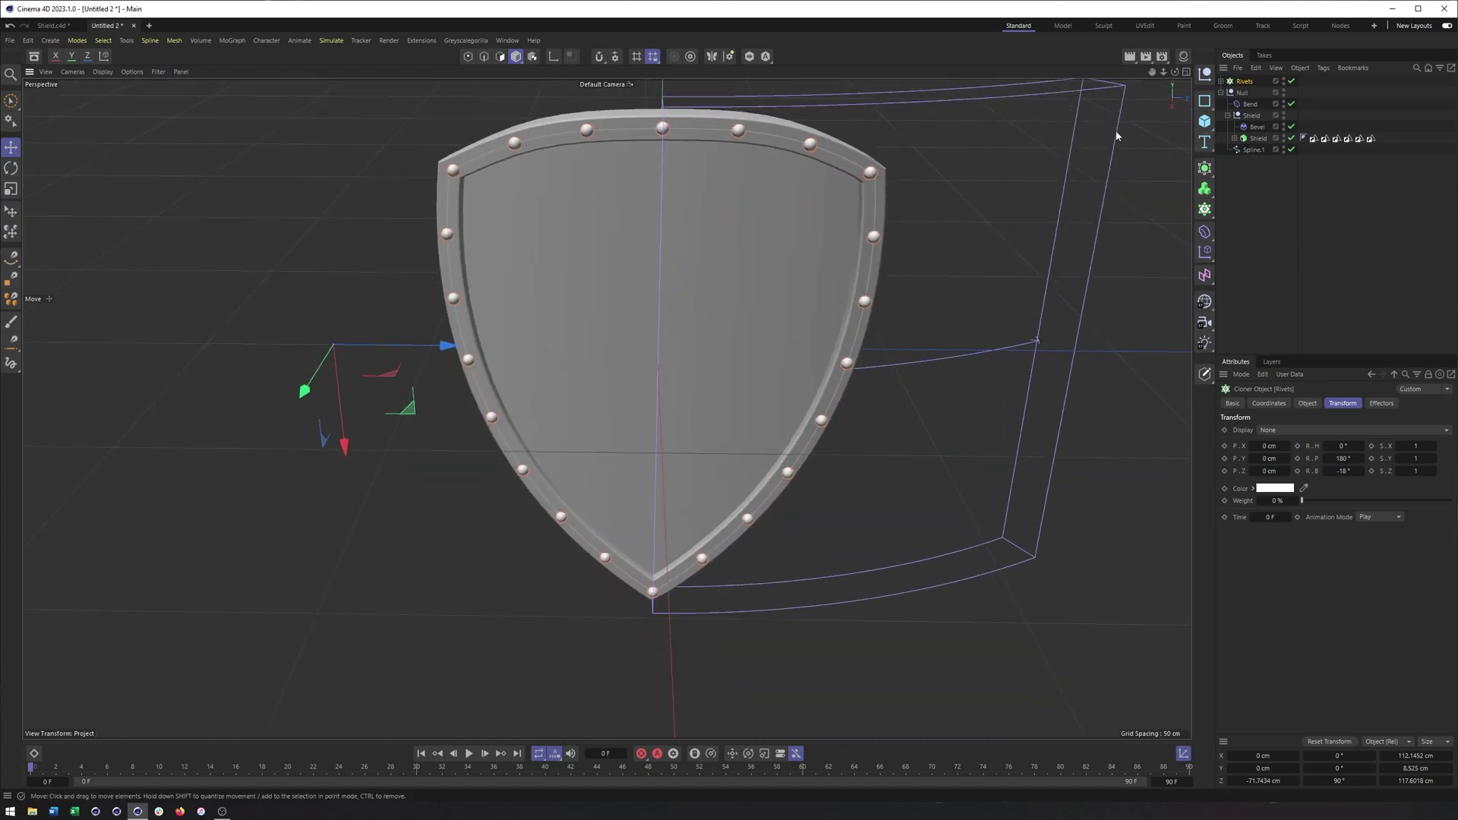
# - Switch the viewport to Gouraud Shading (Lines) and give the Shield caps a Quad Dominant Regular Grid
pyautogui.keyDown('alt'); pyautogui.moveTo(923, 200); pyautogui.dragTo(884, 198); pyautogui.keyUp('alt')
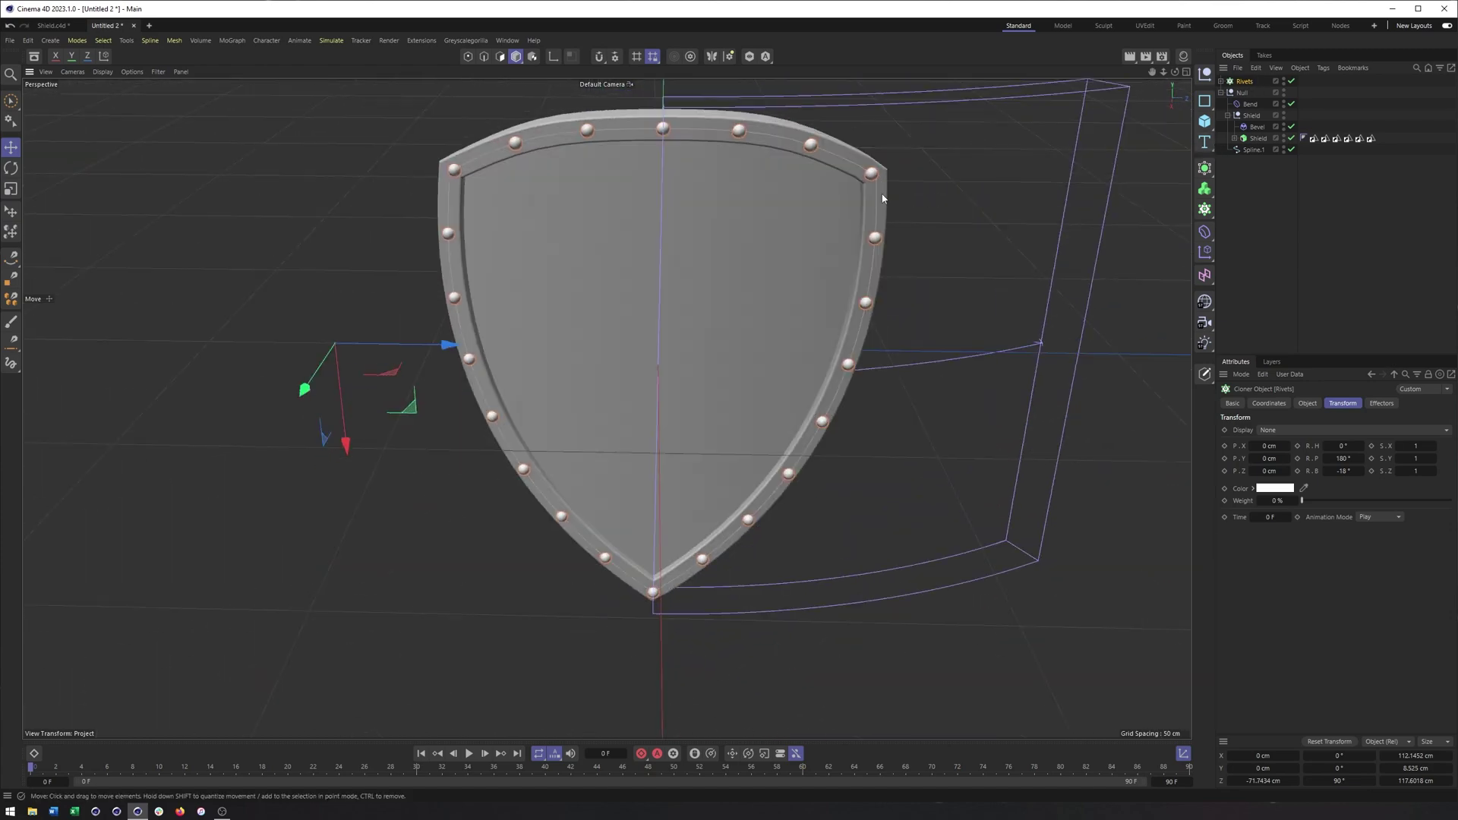
pyautogui.click(103, 72)
pyautogui.click(129, 110)
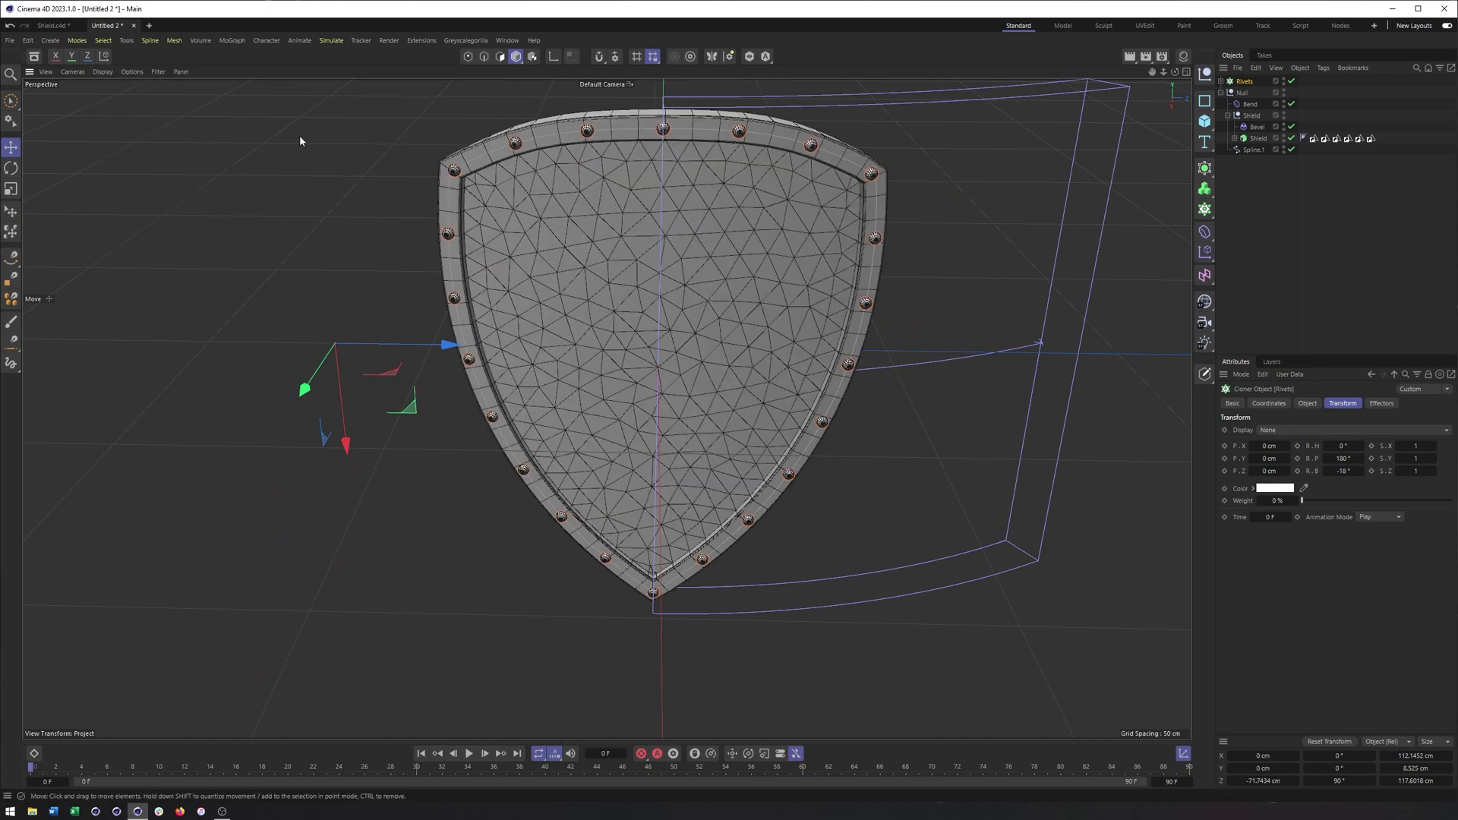
pyautogui.click(1258, 138)
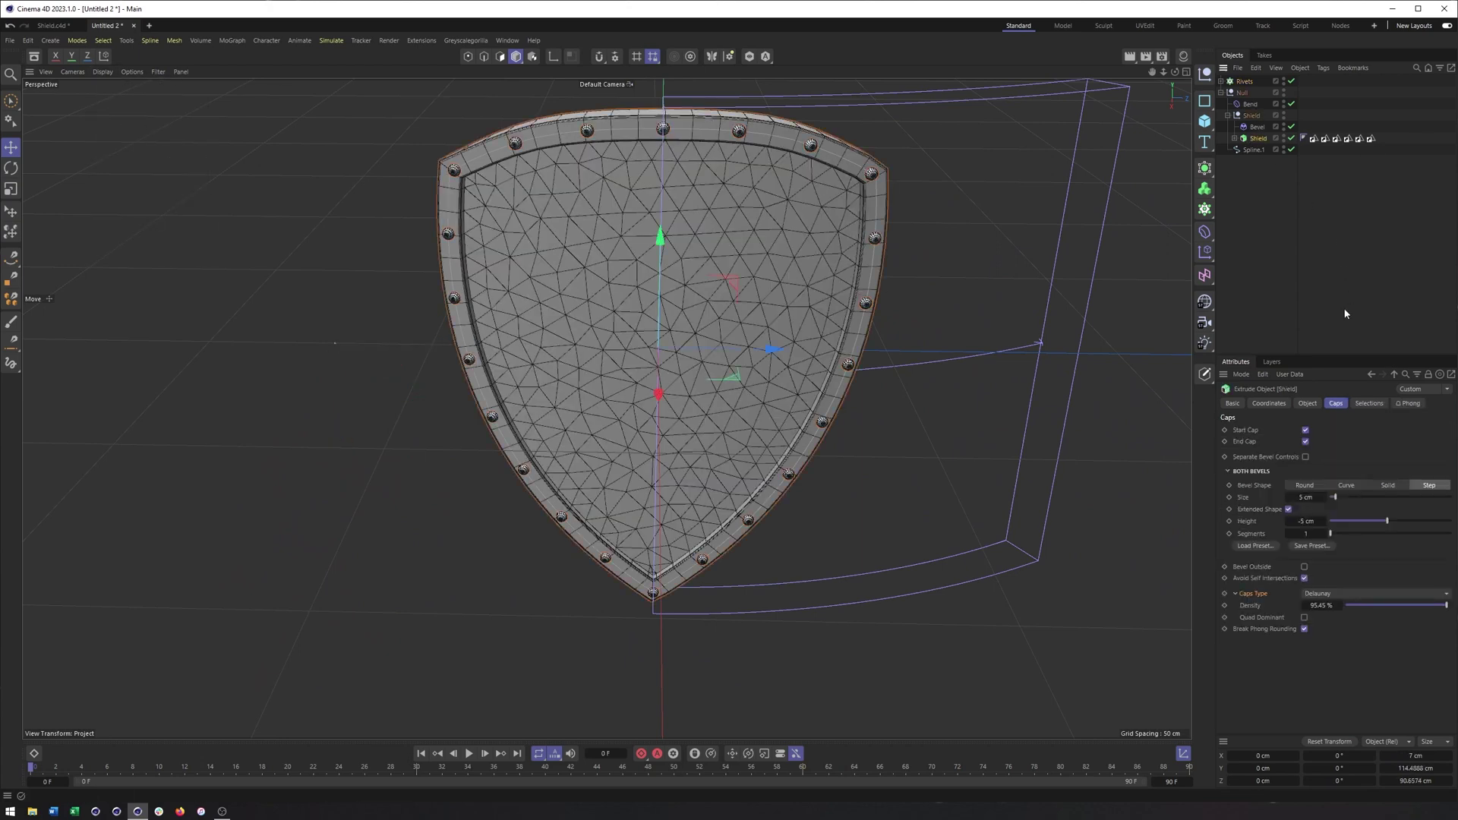
pyautogui.click(1324, 596)
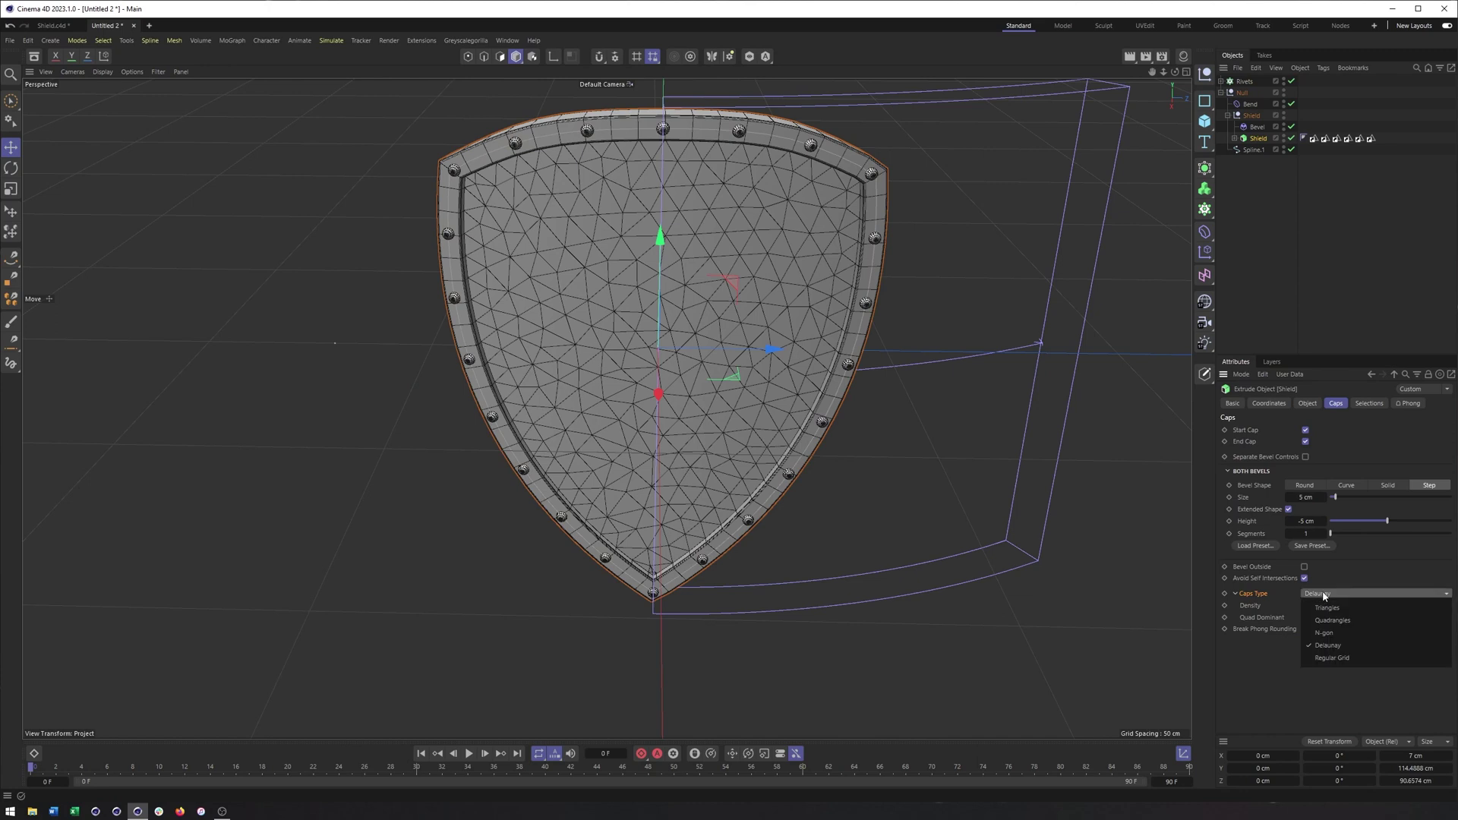
pyautogui.click(1356, 658)
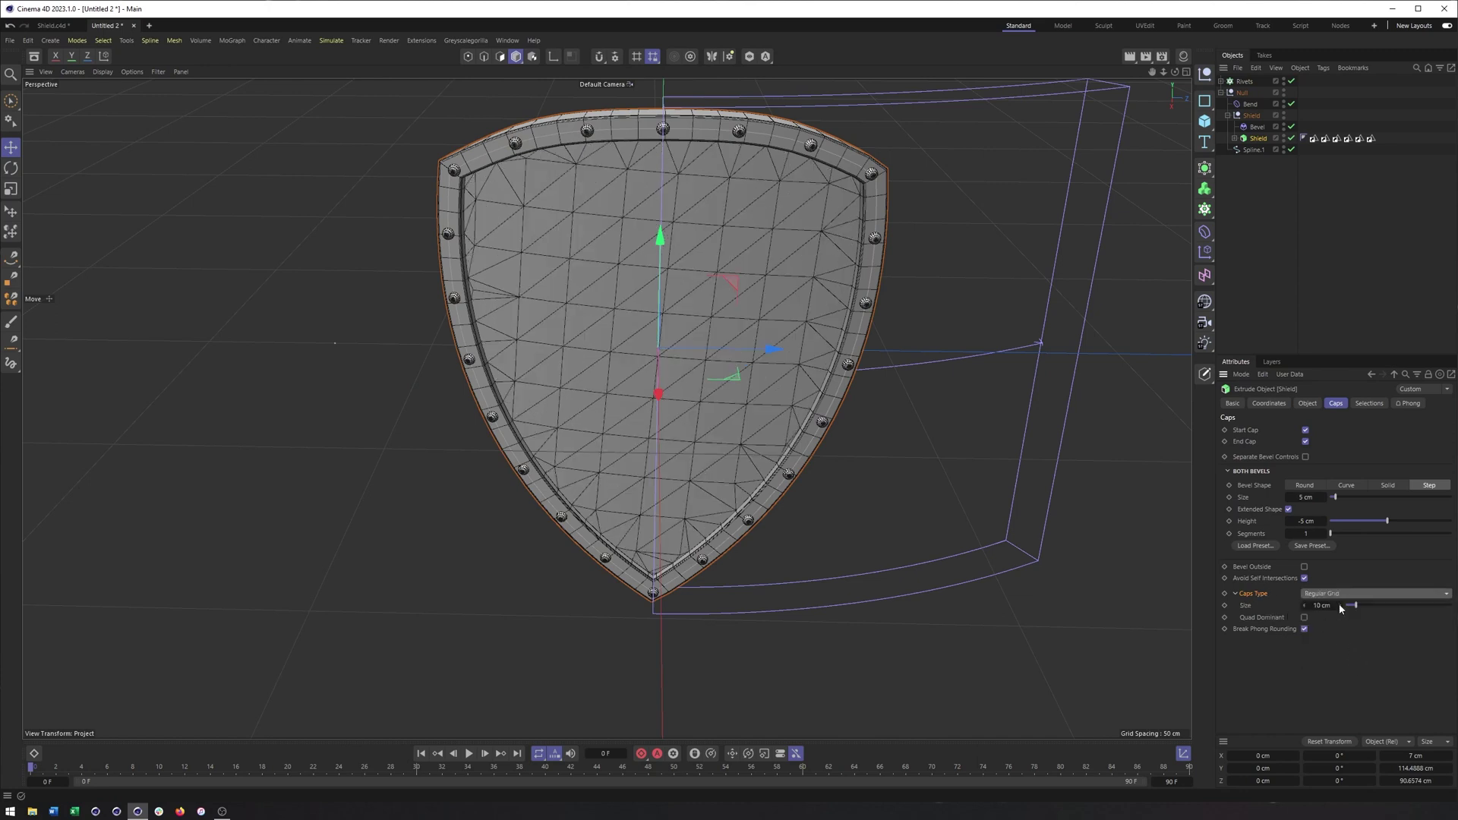
pyautogui.click(1305, 618)
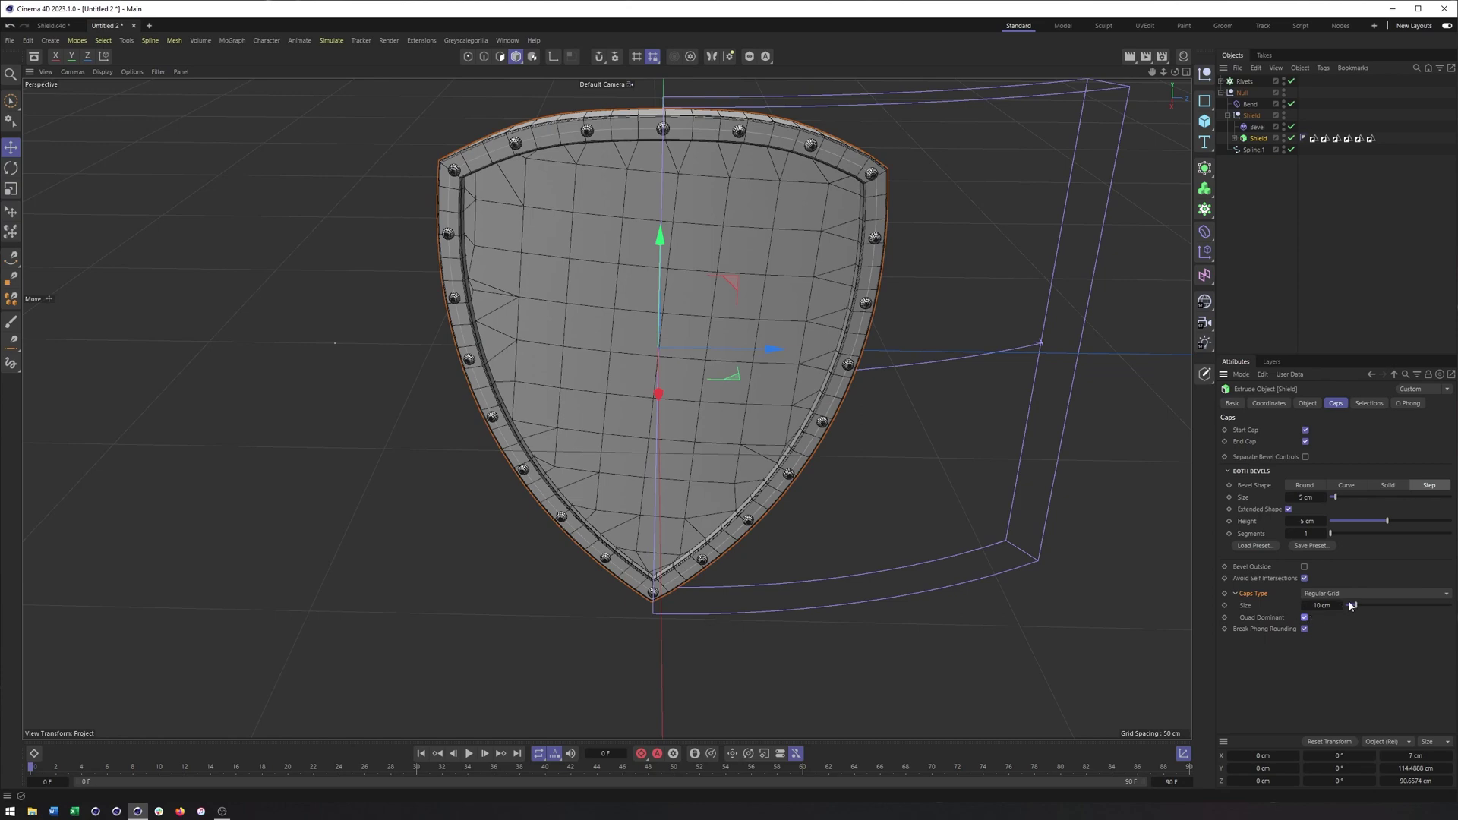
# - Set the cap grid size to 5.08 cm and return the viewport to plain Gouraud Shading
pyautogui.keyDown('alt'); pyautogui.moveTo(644, 330); pyautogui.dragTo(458, 196); pyautogui.keyUp('alt')
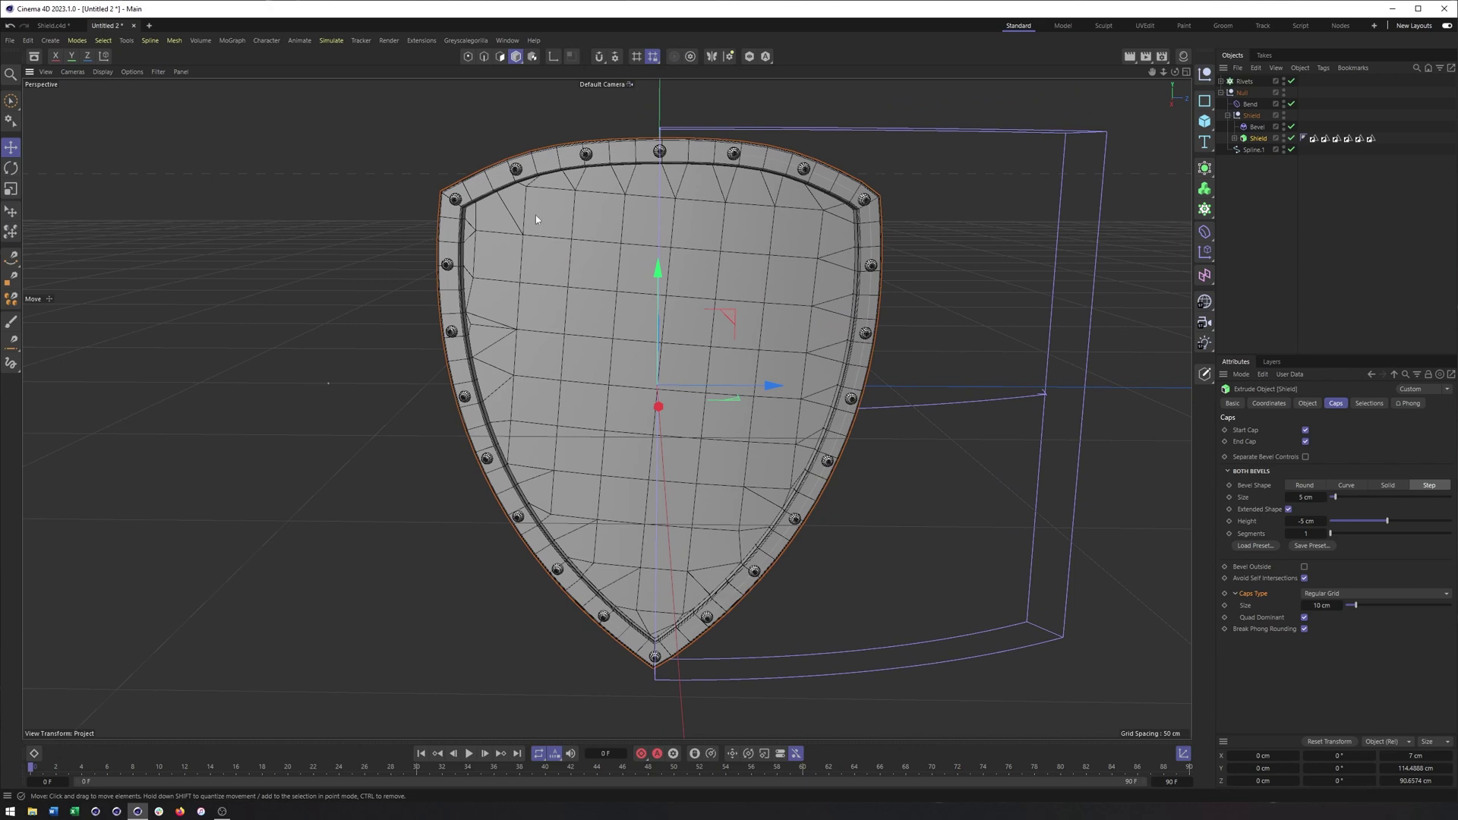
pyautogui.moveTo(1356, 608); pyautogui.dragTo(1351, 608)
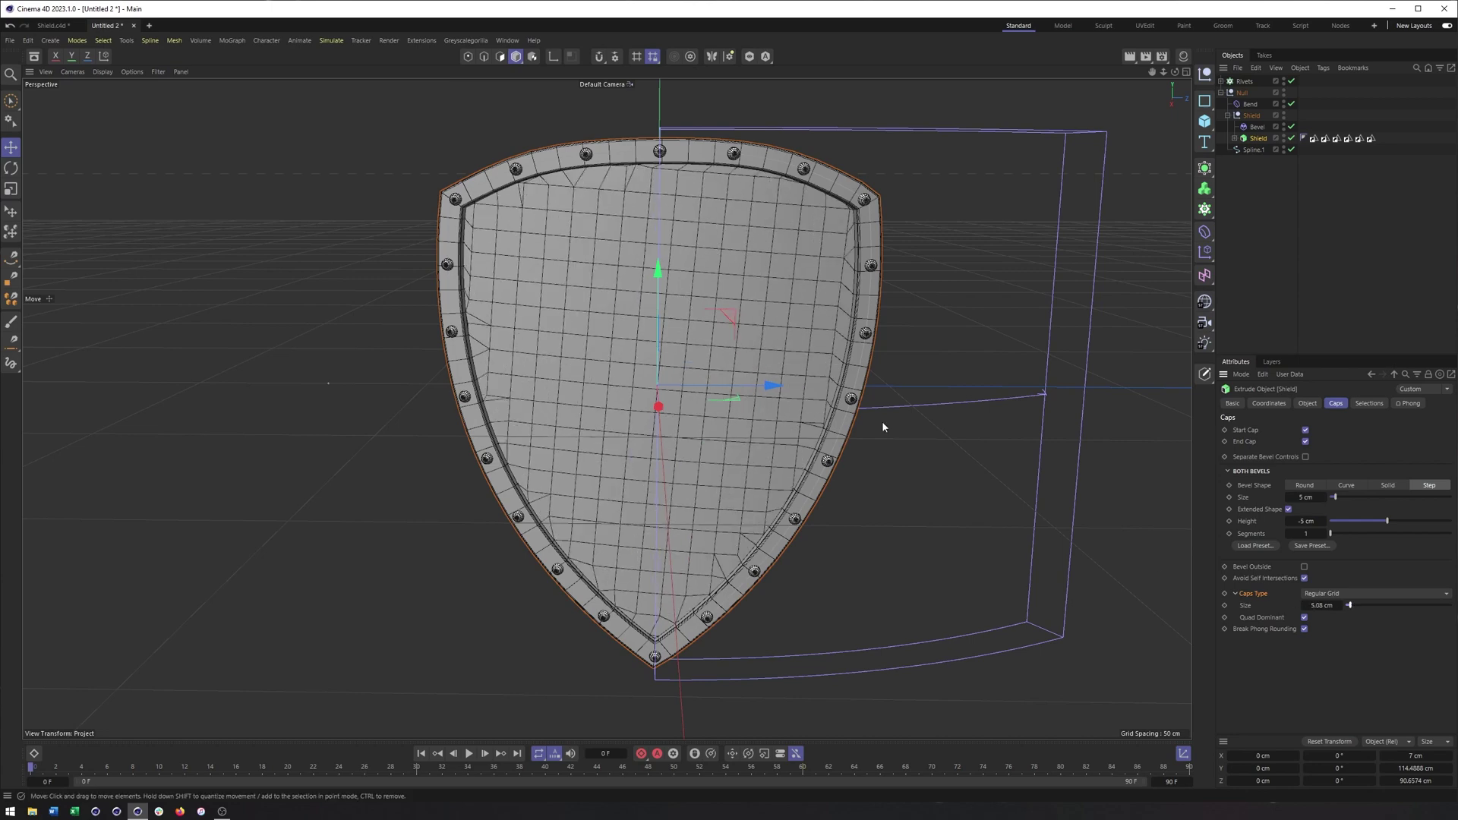
pyautogui.keyDown('alt'); pyautogui.moveTo(882, 420); pyautogui.dragTo(717, 370); pyautogui.keyUp('alt')
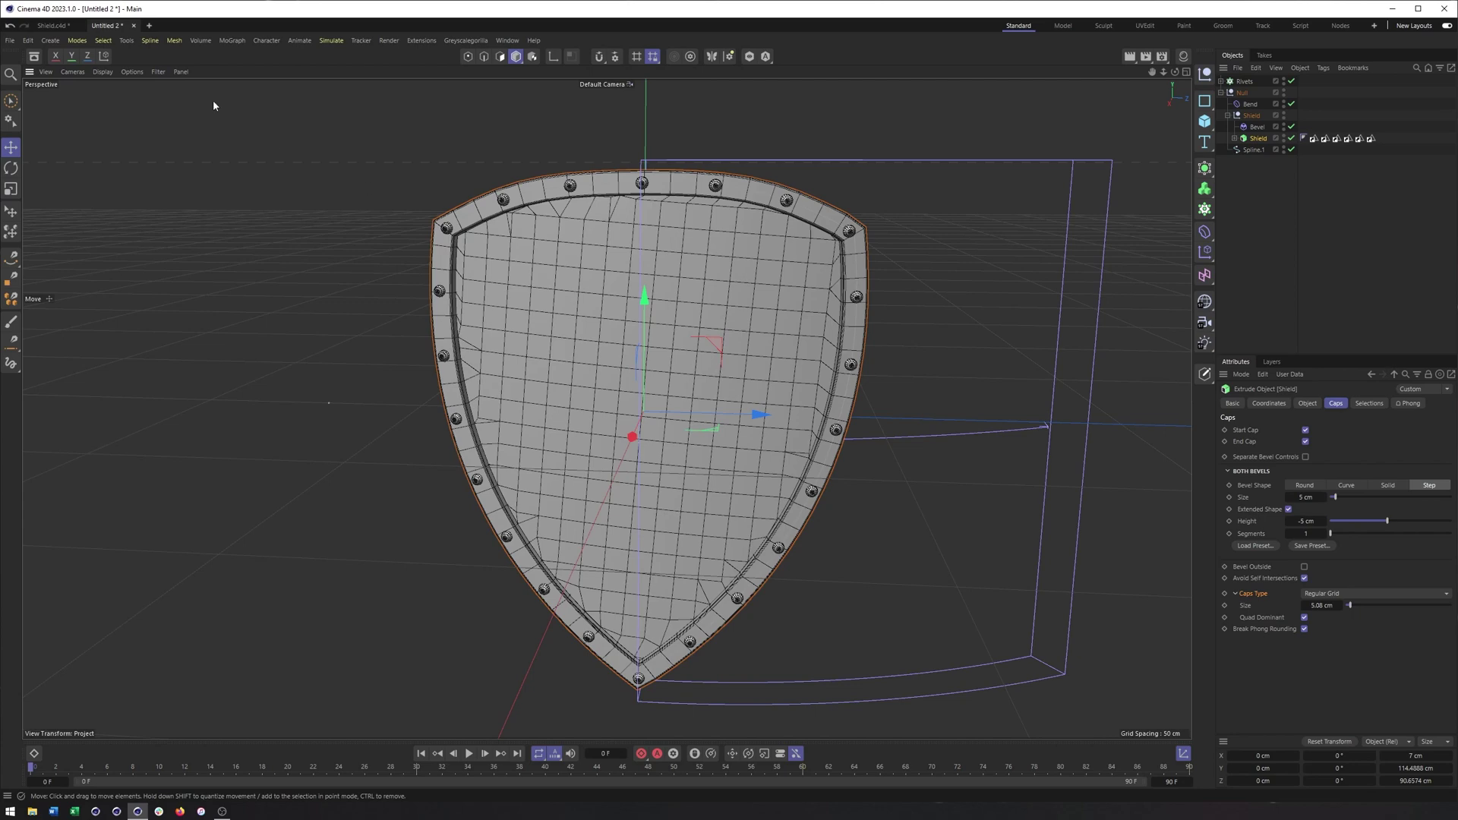
pyautogui.click(105, 72)
pyautogui.click(143, 106)
pyautogui.moveTo(459, 275)
pyautogui.keyDown('alt'); pyautogui.mouseDown()
pyautogui.moveTo(469, 249)
pyautogui.moveTo(521, 244)
pyautogui.moveTo(560, 280)
pyautogui.moveTo(498, 314)
pyautogui.moveTo(472, 303)
pyautogui.moveTo(499, 335)
pyautogui.moveTo(583, 348)
pyautogui.moveTo(572, 335)
pyautogui.mouseUp(); pyautogui.keyUp('alt')
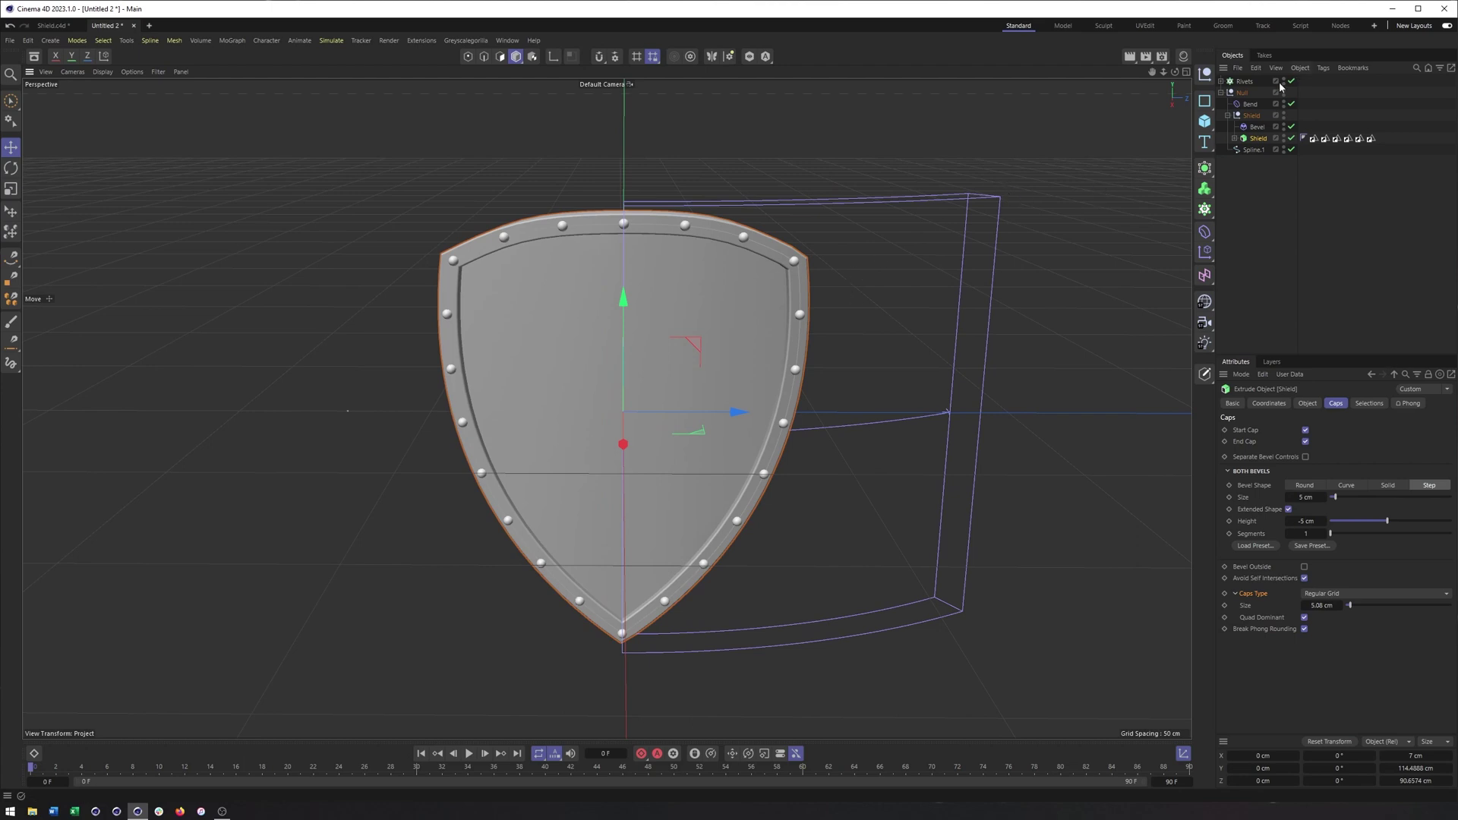
# - Raise the Bend deformer's strength to 62°
pyautogui.click(1250, 104)
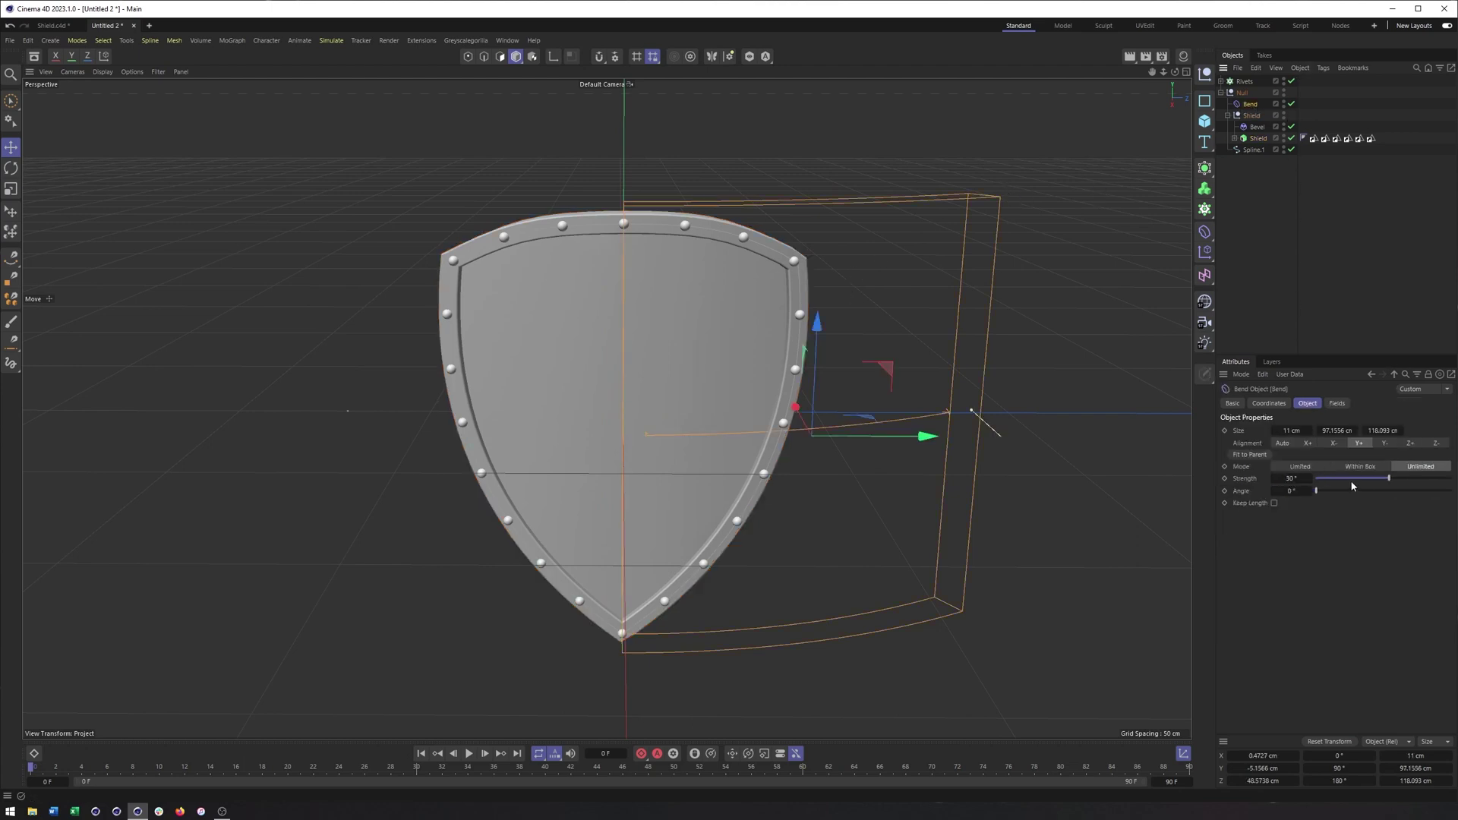
pyautogui.moveTo(1388, 479); pyautogui.dragTo(1398, 478)
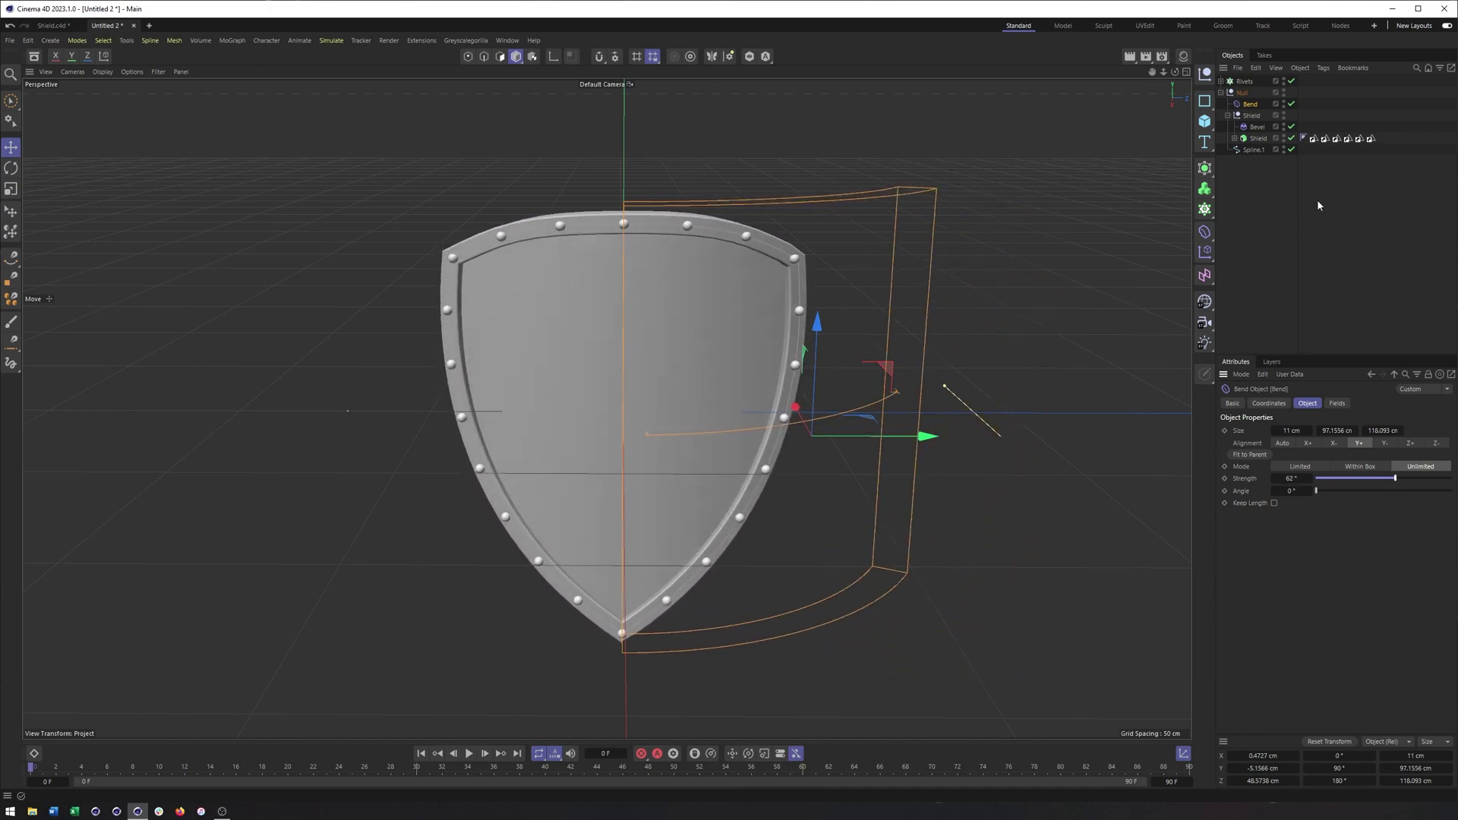
pyautogui.click(1258, 139)
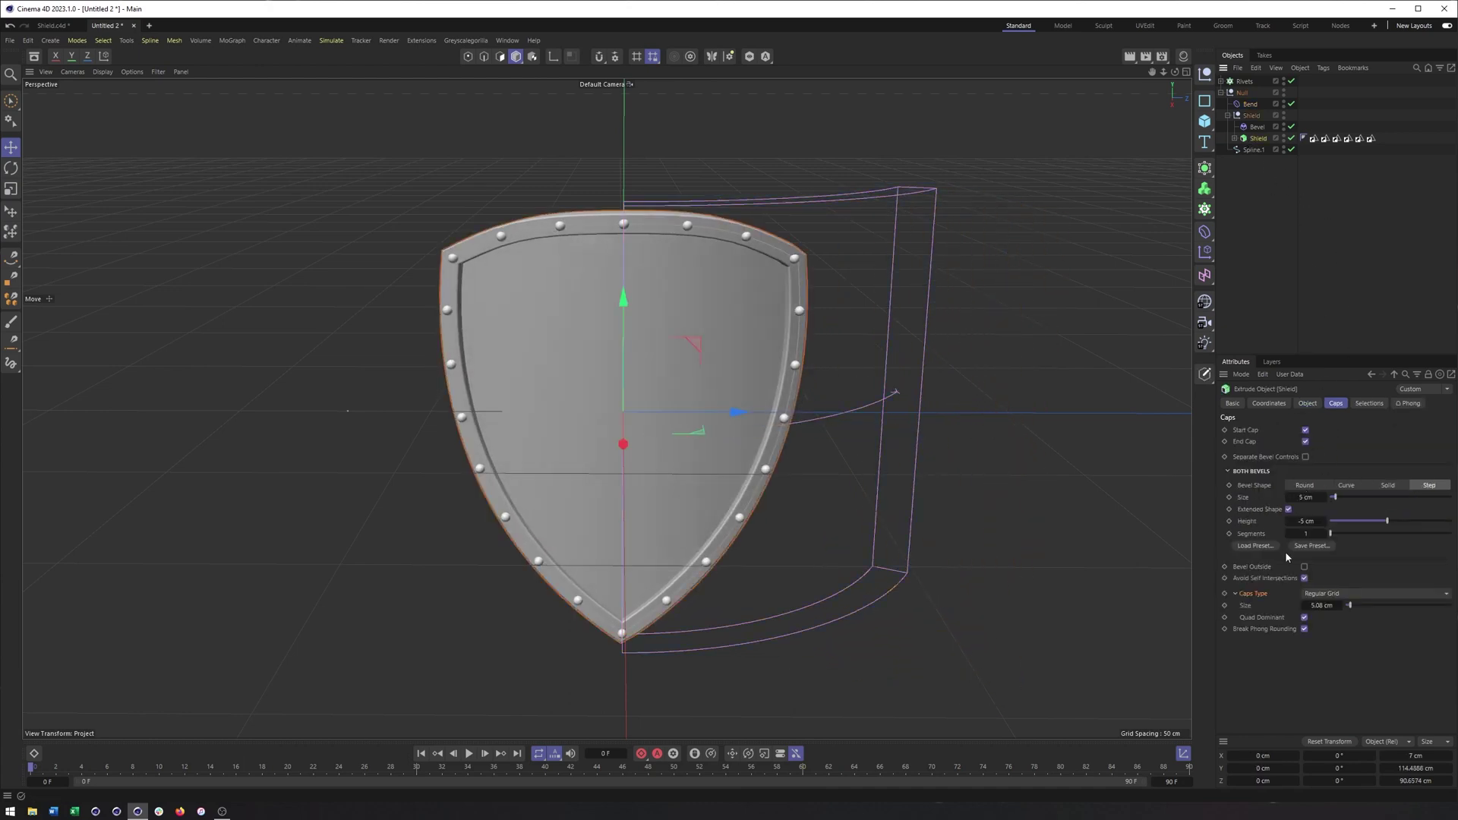
# - Set the Rivets cloner count to 27 and view the shield from a lower angle
pyautogui.click(1245, 81)
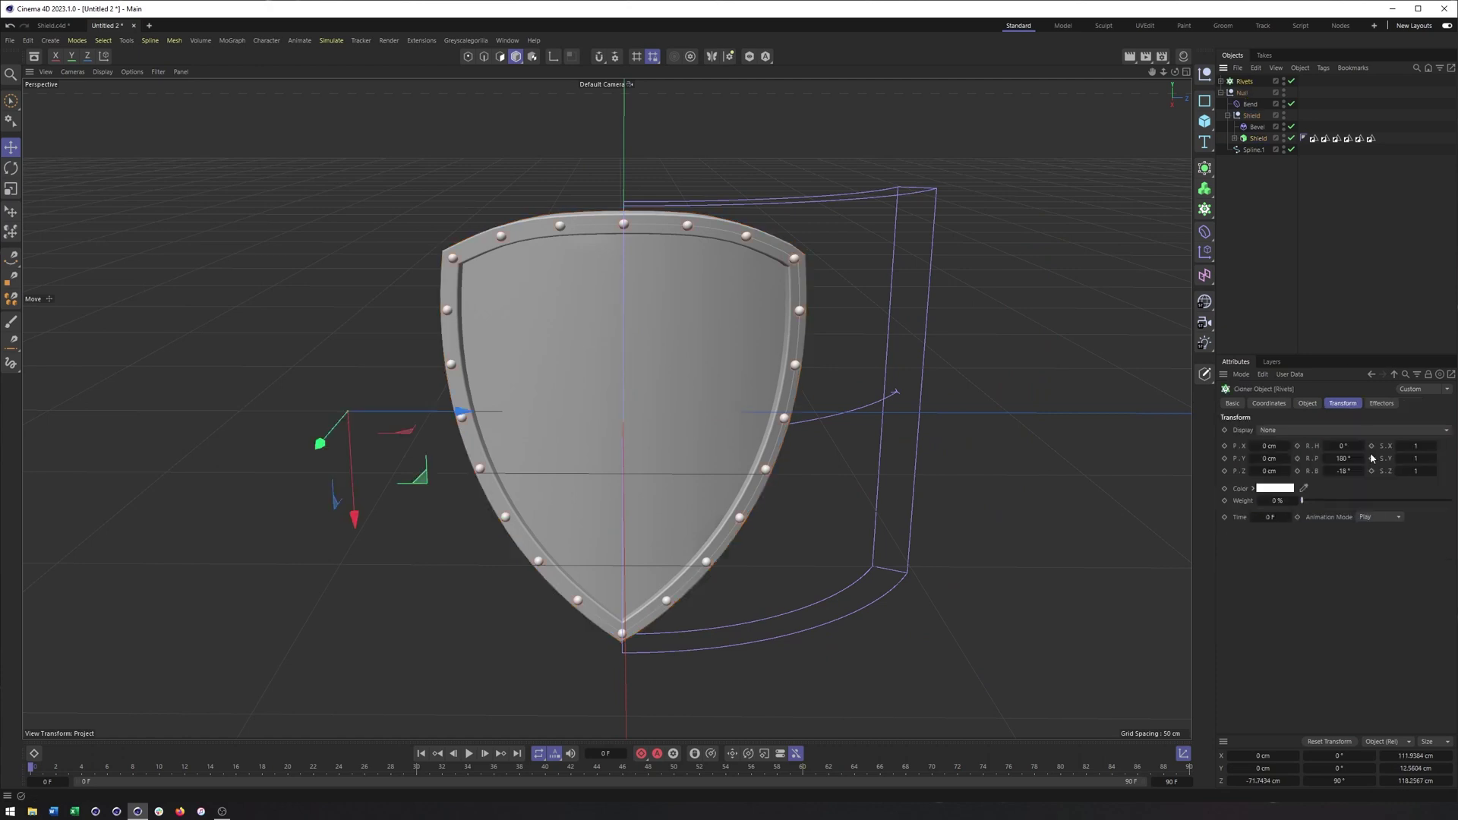
pyautogui.click(1308, 404)
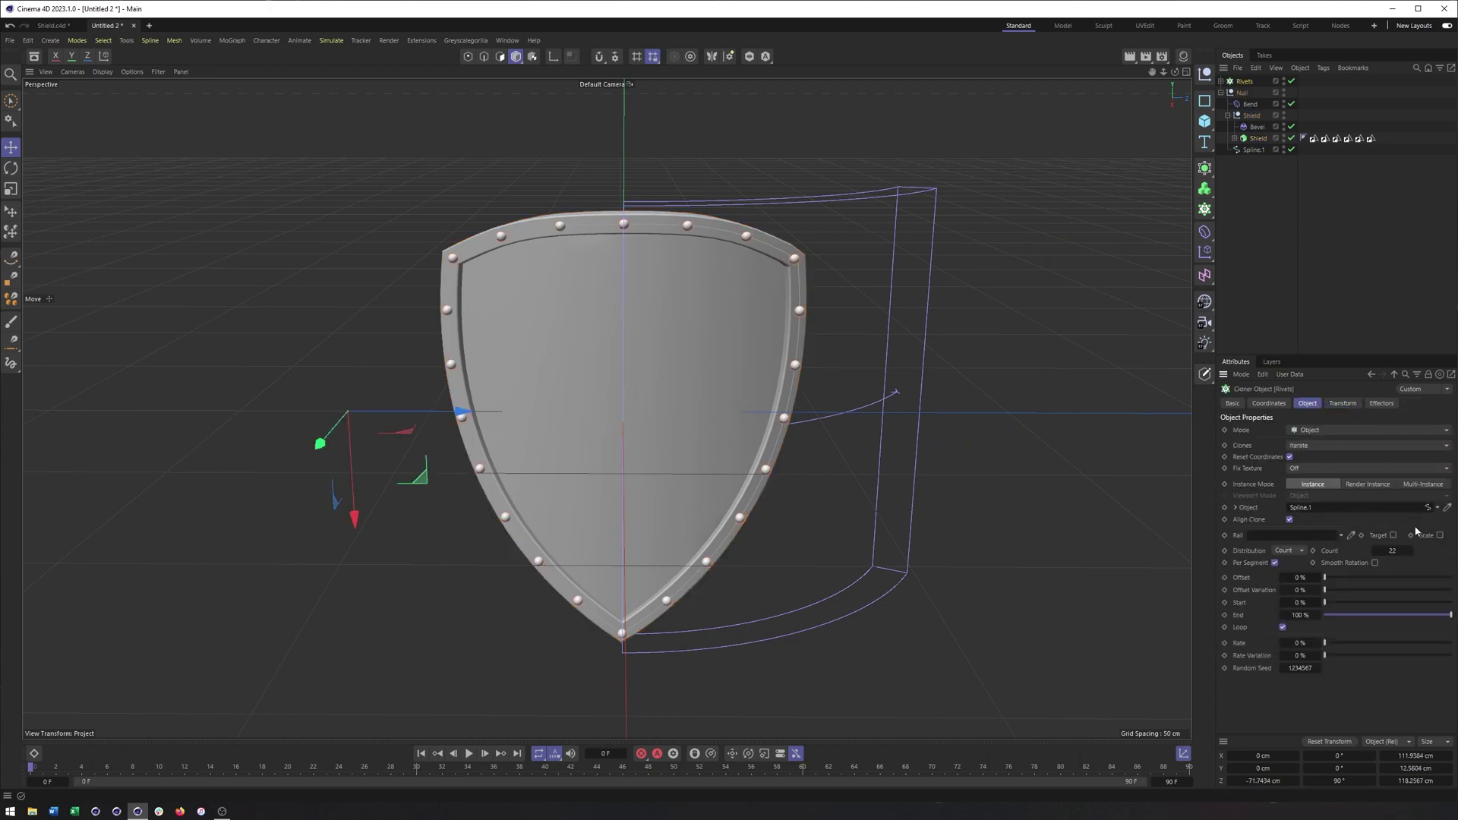
pyautogui.moveTo(1410, 550); pyautogui.dragTo(1417, 550)
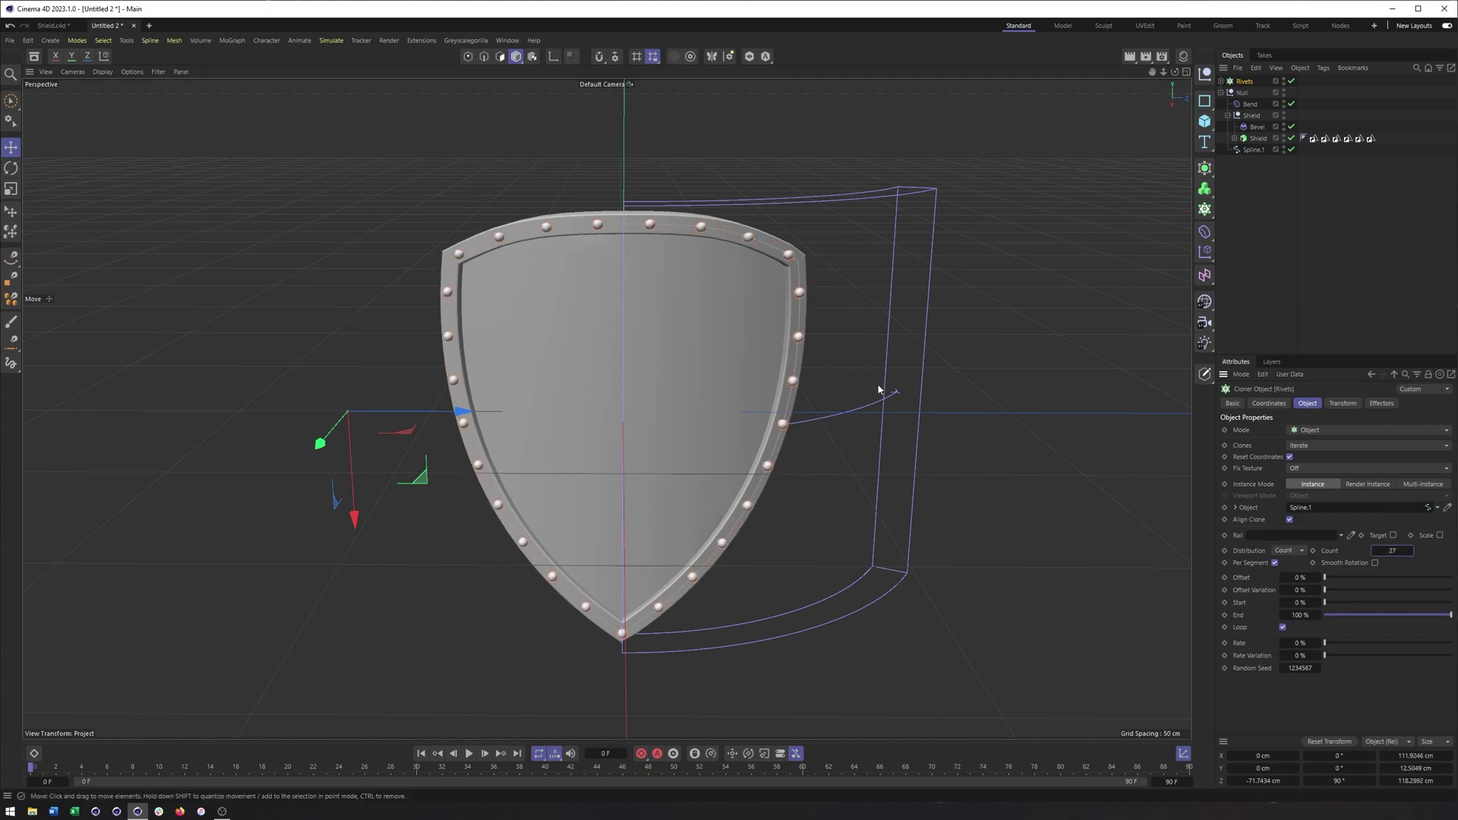
pyautogui.keyDown('alt'); pyautogui.moveTo(790, 408); pyautogui.dragTo(842, 432, button='middle'); pyautogui.keyUp('alt')
pyautogui.keyDown('alt'); pyautogui.moveTo(841, 433); pyautogui.dragTo(795, 428); pyautogui.keyUp('alt')
pyautogui.keyDown('alt'); pyautogui.moveTo(796, 429); pyautogui.dragTo(782, 416, button='middle'); pyautogui.keyUp('alt')
pyautogui.keyDown('alt'); pyautogui.moveTo(783, 417); pyautogui.dragTo(783, 420); pyautogui.keyUp('alt')
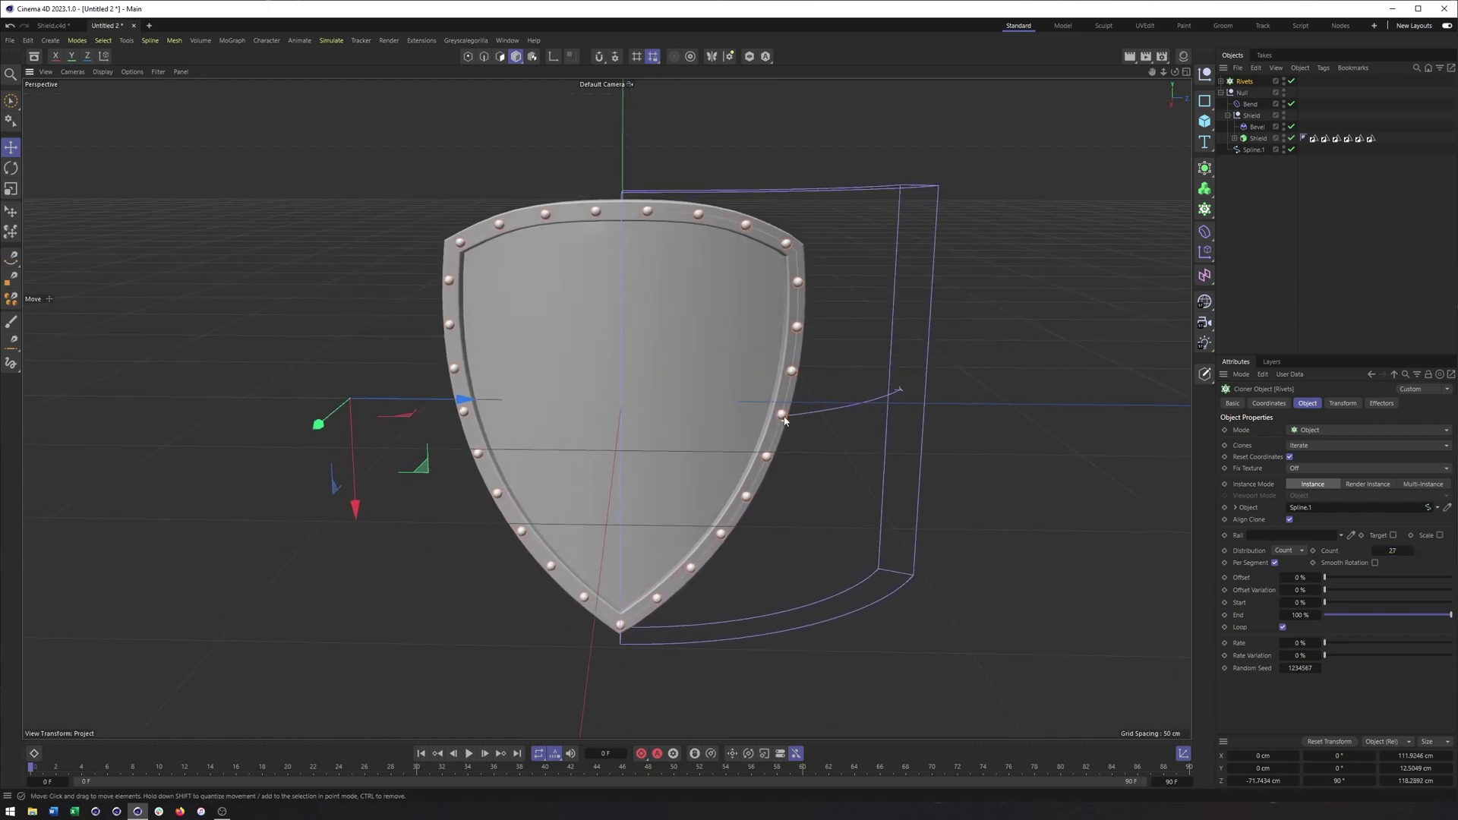